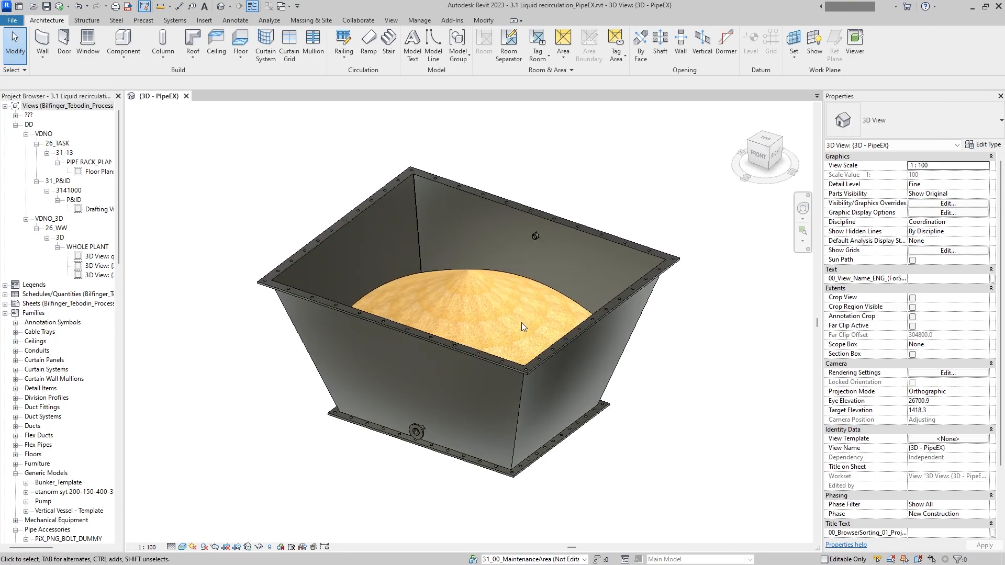
{"action": "middle_click_drag", "start_coordinate": [532, 337], "coordinate": [465, 302], "text": "shift"}
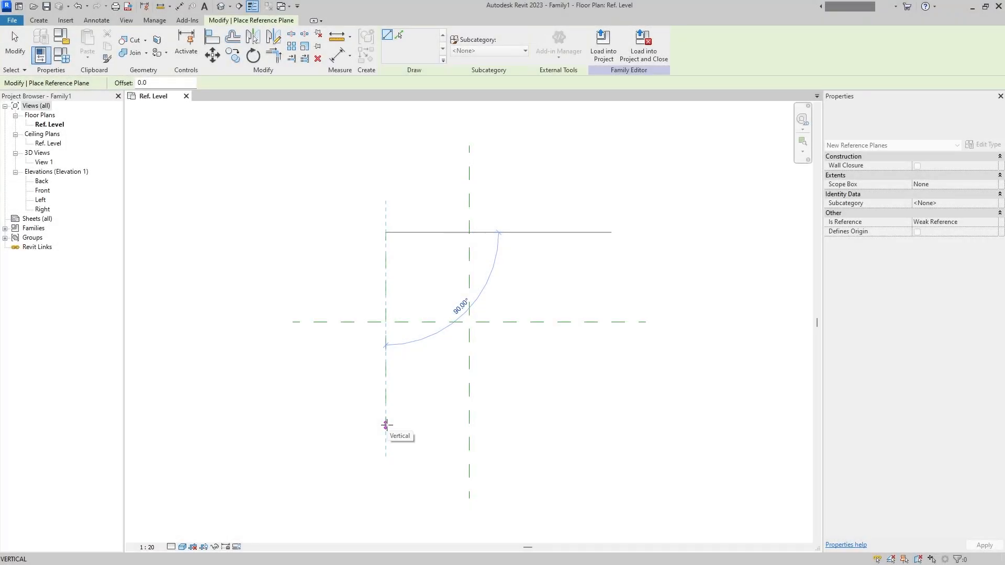
- Draw the remaining outer reference planes: horizontal ones below and above the centre, and a vertical one to its right
{"action": "left_click", "coordinate": [340, 382]}
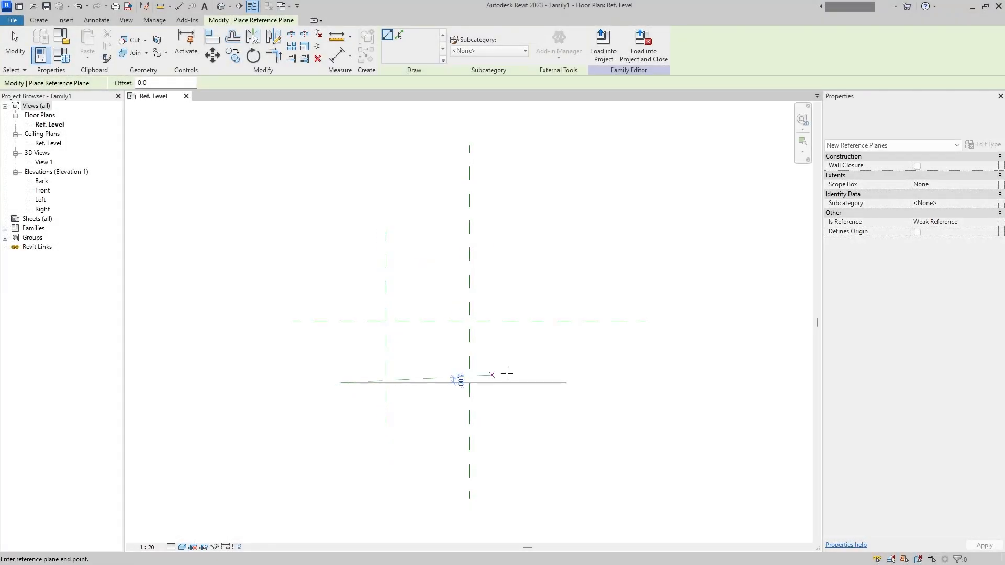
{"action": "left_click", "coordinate": [615, 382]}
{"action": "left_click", "coordinate": [586, 233]}
{"action": "left_click", "coordinate": [584, 423]}
{"action": "left_click", "coordinate": [346, 246]}
{"action": "left_click", "coordinate": [615, 245]}
- Draw four inner reference planes forming a smaller rectangle around the centre planes, inside the outer ones
{"action": "left_click", "coordinate": [417, 269]}
{"action": "left_click", "coordinate": [416, 360]}
{"action": "left_click", "coordinate": [405, 276]}
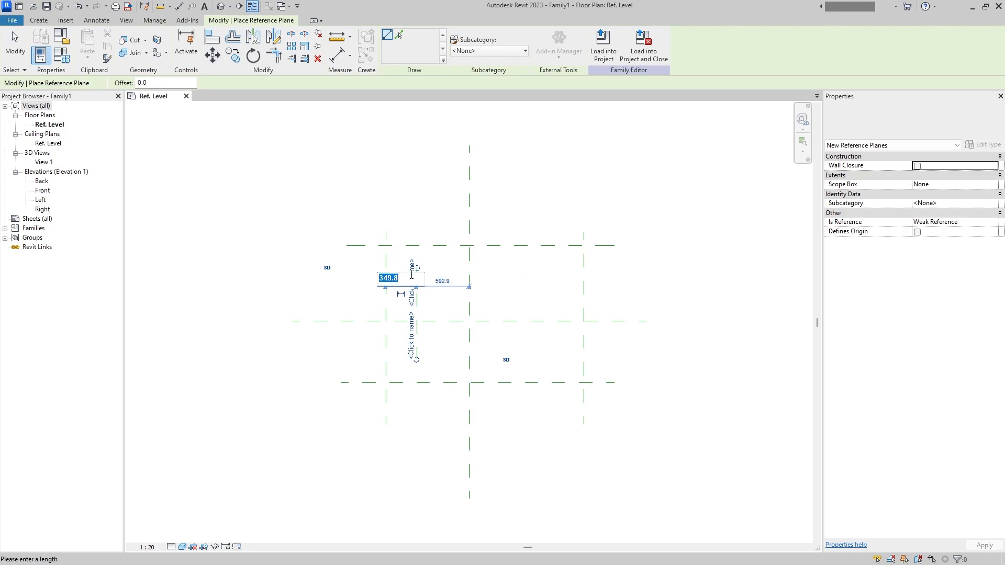
{"action": "left_click", "coordinate": [531, 267]}
{"action": "left_click", "coordinate": [531, 359]}
{"action": "left_click", "coordinate": [408, 350]}
{"action": "left_click", "coordinate": [543, 350]}
{"action": "left_click", "coordinate": [408, 272]}
{"action": "left_click", "coordinate": [544, 272]}
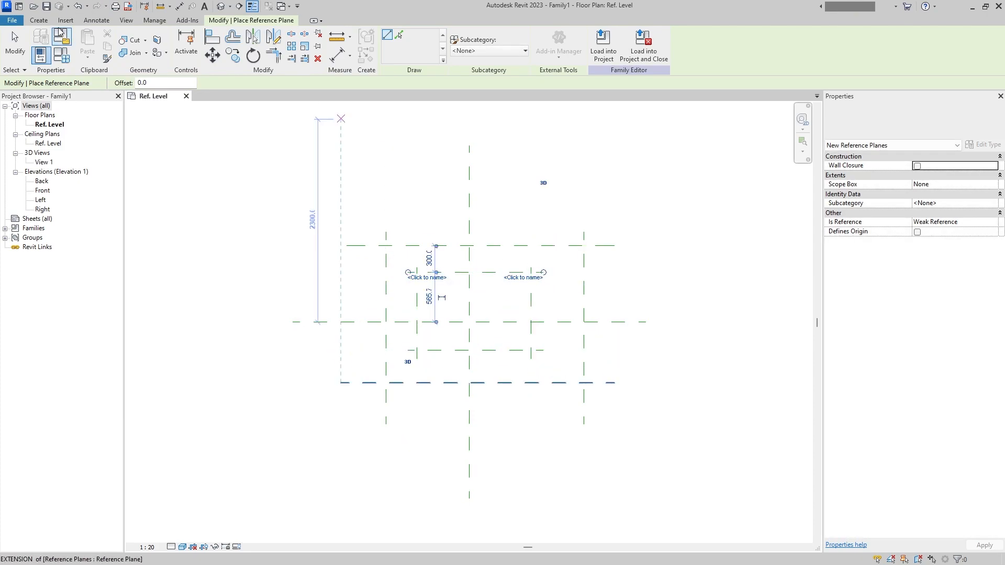
- Dimension the outer vertical reference planes with an equality constraint about the centre plane, and add their overall width dimension
{"action": "left_click", "coordinate": [97, 20]}
{"action": "left_click", "coordinate": [43, 46]}
{"action": "left_click", "coordinate": [385, 402]}
{"action": "left_click", "coordinate": [469, 411]}
{"action": "left_click", "coordinate": [584, 415]}
{"action": "left_click", "coordinate": [522, 457]}
{"action": "left_click", "coordinate": [481, 439]}
{"action": "left_click", "coordinate": [355, 421]}
{"action": "left_click", "coordinate": [583, 427]}
{"action": "left_click", "coordinate": [581, 481]}
- Dimension the outer horizontal reference planes as equal about the centre plane and add their overall dimension
{"action": "left_click", "coordinate": [369, 383]}
{"action": "left_click", "coordinate": [313, 266]}
{"action": "left_click", "coordinate": [339, 320]}
{"action": "left_click", "coordinate": [380, 382]}
{"action": "left_click", "coordinate": [372, 261]}
{"action": "left_click", "coordinate": [332, 289]}
- Dimension the inner vertical reference planes as equal about the centre plane and add their overall width dimension above
{"action": "left_click", "coordinate": [416, 343]}
{"action": "left_click", "coordinate": [469, 341]}
{"action": "left_click", "coordinate": [531, 344]}
{"action": "left_click", "coordinate": [505, 370]}
{"action": "left_click", "coordinate": [470, 348]}
{"action": "left_click", "coordinate": [531, 338]}
{"action": "left_click", "coordinate": [407, 335]}
{"action": "left_click", "coordinate": [487, 210]}
- Dimension the inner horizontal reference planes as equal about the centre plane and add their overall dimension
{"action": "left_click", "coordinate": [513, 351]}
{"action": "left_click", "coordinate": [514, 322]}
{"action": "left_click", "coordinate": [514, 272]}
{"action": "left_click", "coordinate": [560, 291]}
{"action": "left_click", "coordinate": [584, 321]}
{"action": "left_click", "coordinate": [520, 294]}
{"action": "left_click", "coordinate": [519, 350]}
{"action": "left_click", "coordinate": [626, 349]}
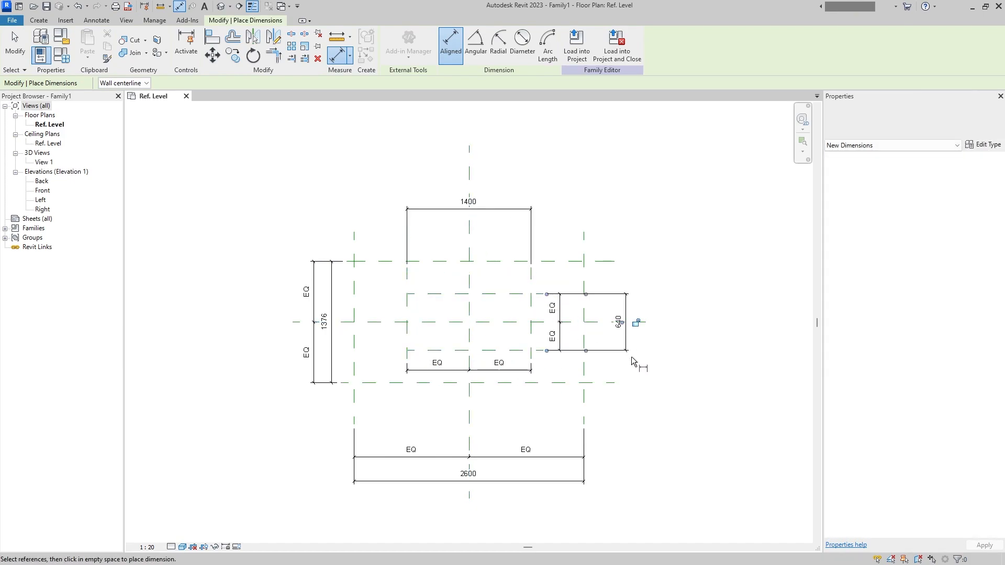
{"action": "key", "text": "Escape"}
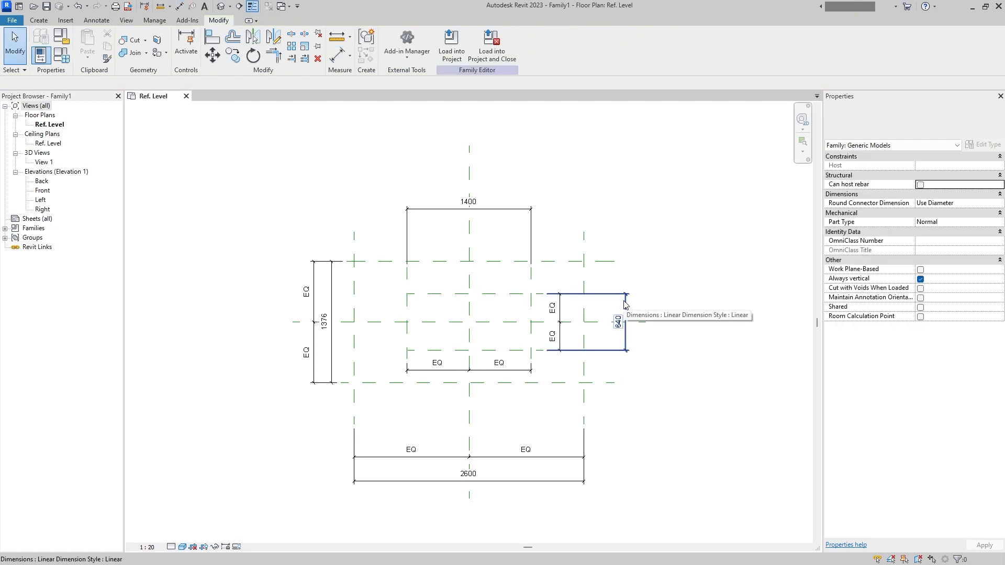
- Start a Swept Blend and, in the Front elevation, sketch its vertical 1600 mm path up the centre plane from Ref. Level
{"action": "left_click", "coordinate": [39, 20]}
{"action": "left_click", "coordinate": [179, 46]}
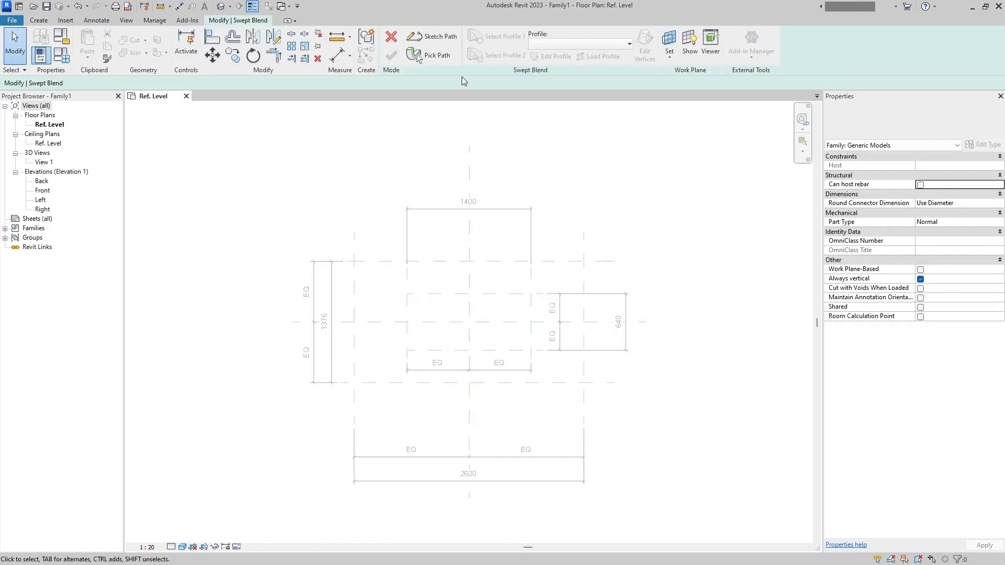
{"action": "left_click", "coordinate": [431, 37]}
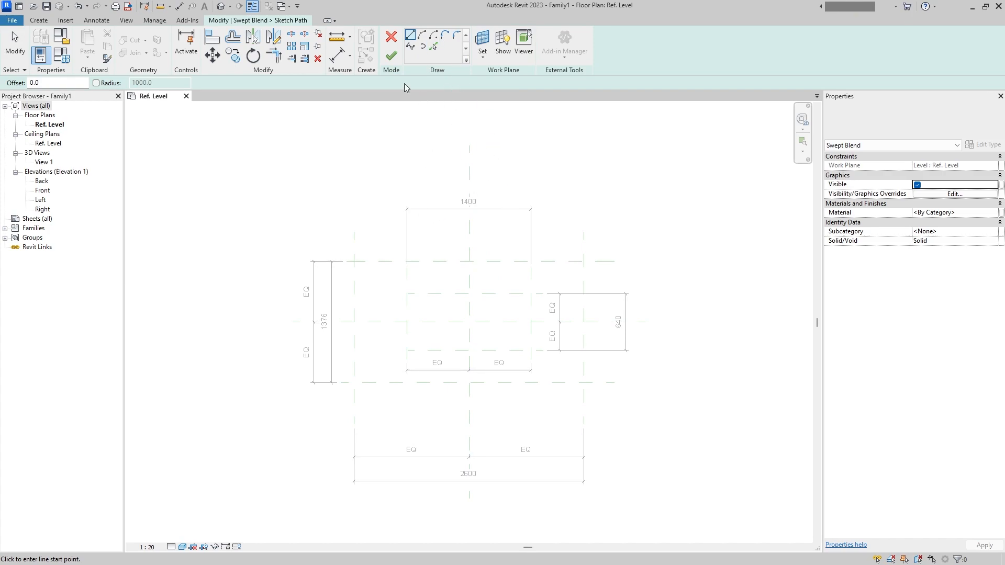
{"action": "left_click", "coordinate": [390, 35]}
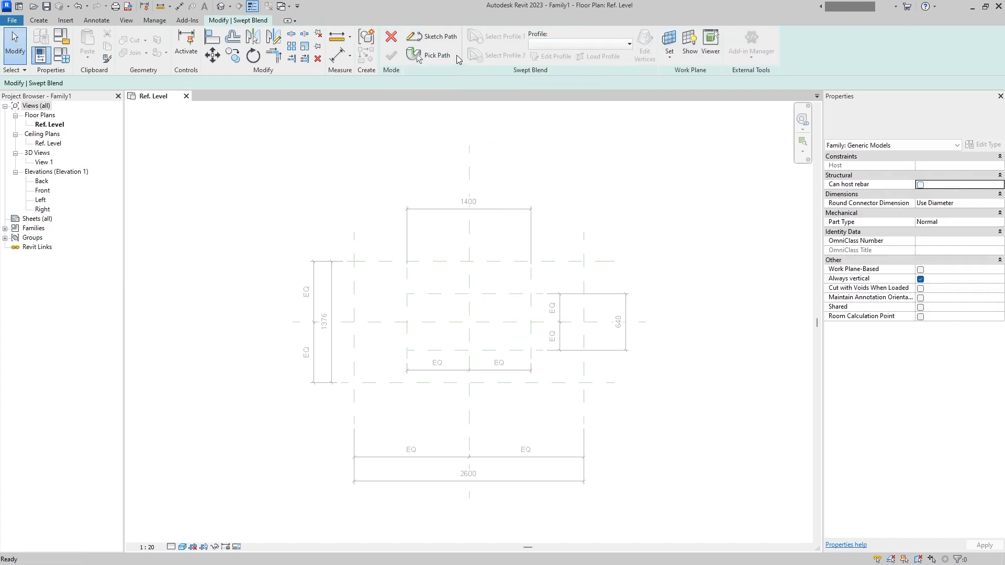
{"action": "double_click", "coordinate": [43, 191]}
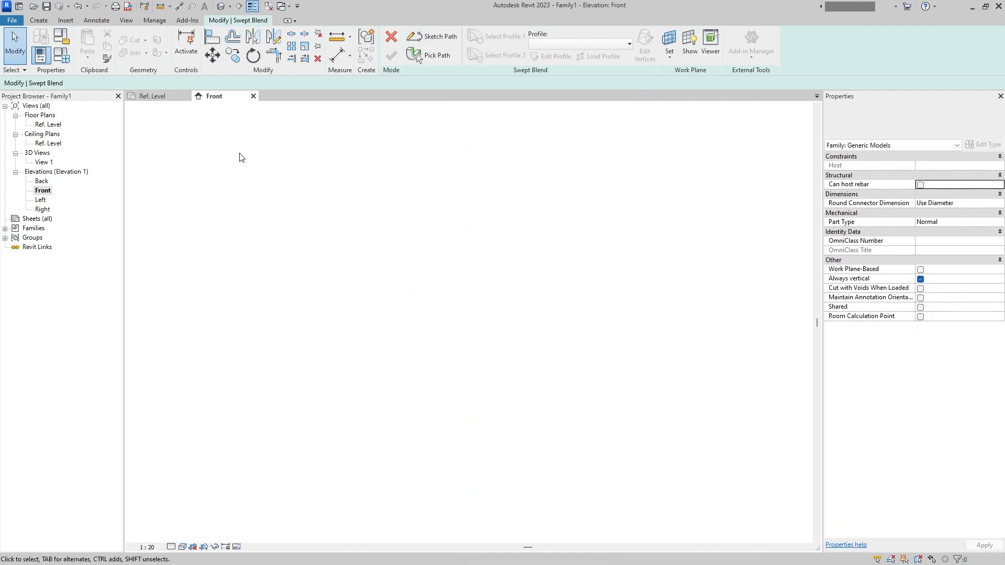
{"action": "left_click", "coordinate": [437, 37]}
{"action": "scroll", "coordinate": [476, 369], "scroll_direction": "down", "scroll_amount": 3}
{"action": "left_click", "coordinate": [452, 305]}
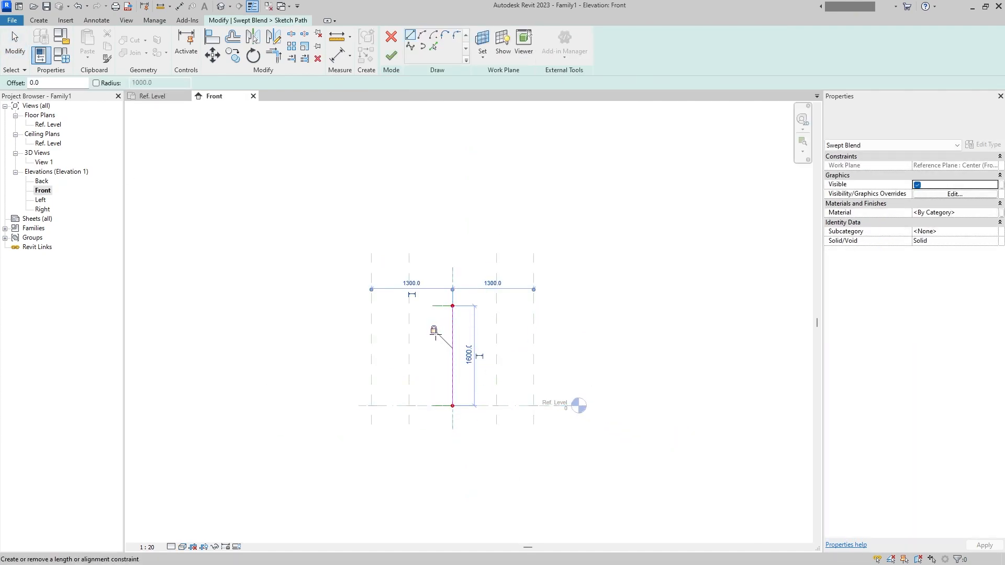
{"action": "left_click", "coordinate": [391, 55]}
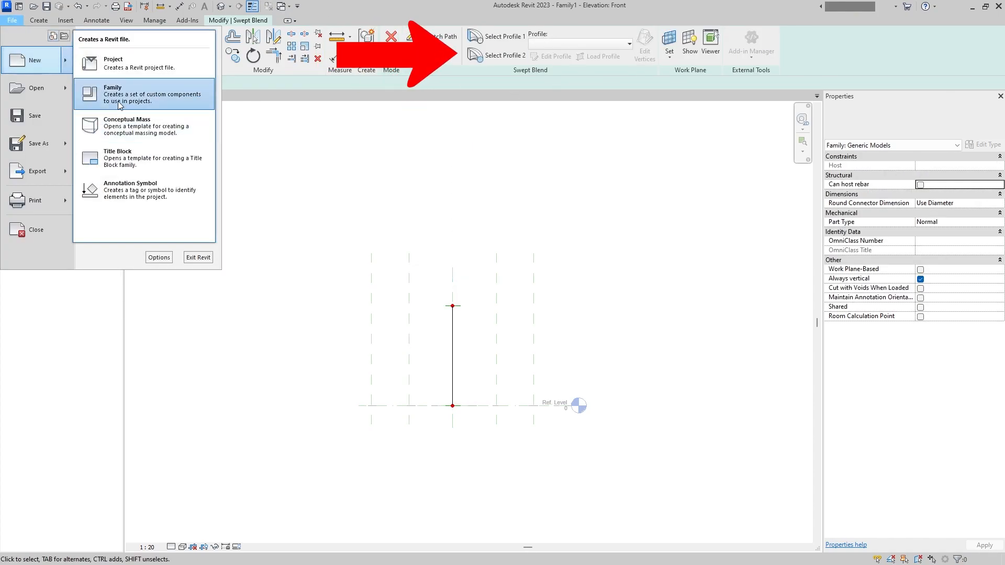
- Create a new profile family from the profile template
{"action": "left_click", "coordinate": [141, 128]}
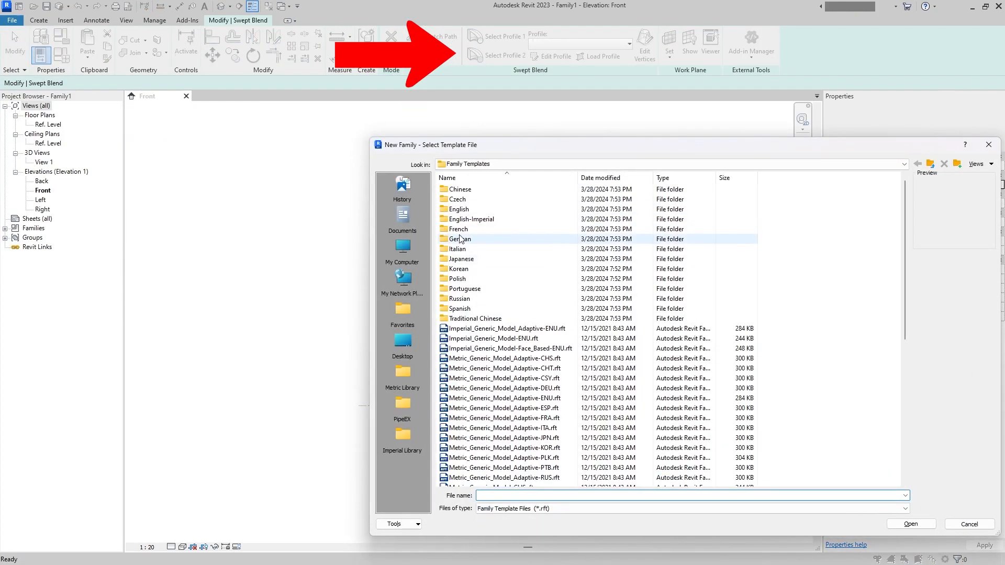
{"action": "scroll", "coordinate": [459, 239], "scroll_direction": "down", "scroll_amount": 15}
{"action": "double_click", "coordinate": [496, 443]}
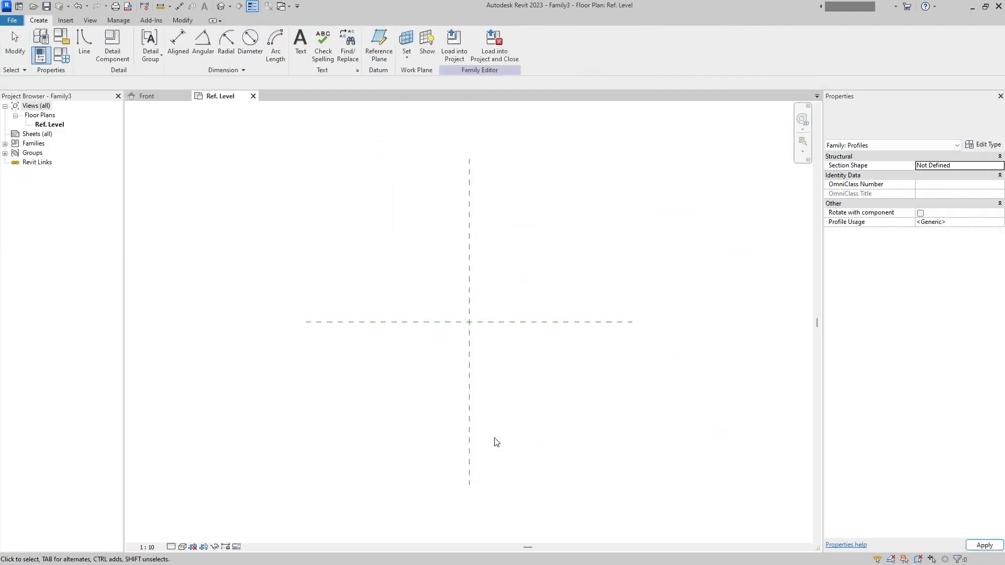
- Draw a closed, roughly square loop of profile lines, about 480 mm per side, around the centre reference planes
{"action": "left_click", "coordinate": [83, 45]}
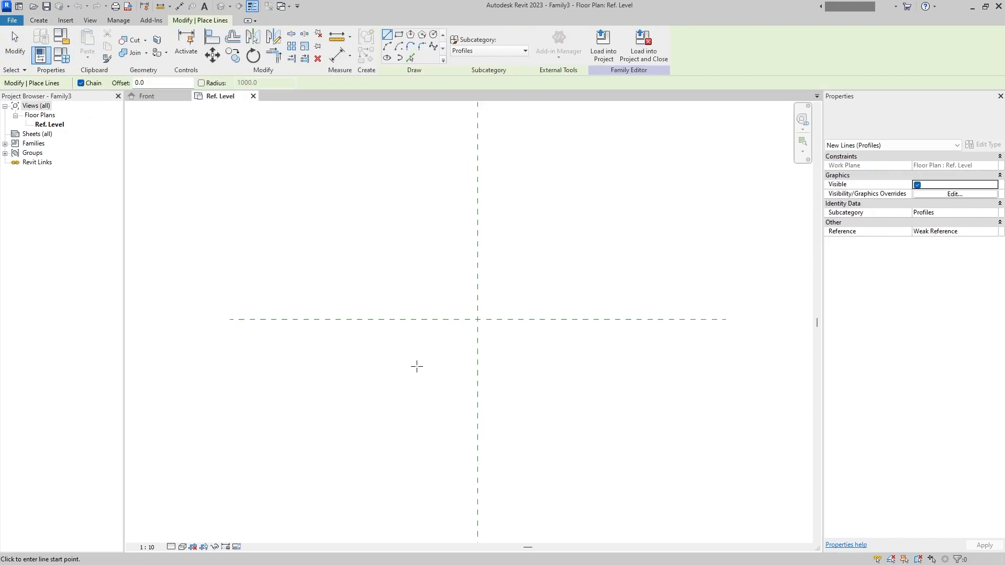
{"action": "left_click", "coordinate": [393, 413]}
{"action": "left_click", "coordinate": [393, 217]}
{"action": "left_click", "coordinate": [586, 217]}
{"action": "left_click", "coordinate": [587, 416]}
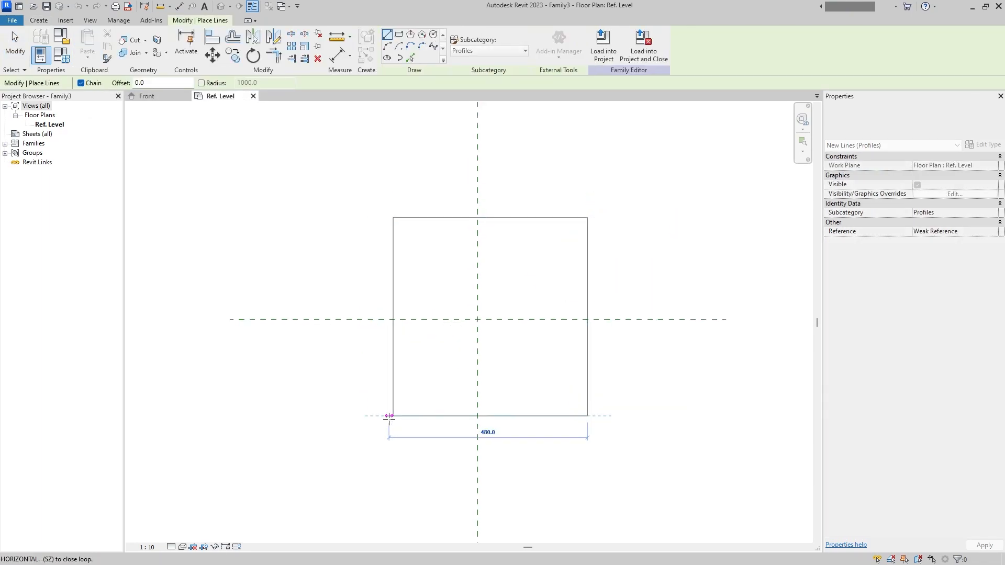
{"action": "left_click", "coordinate": [393, 416]}
- Draw a short diagonal out from the loop's lower-left corner and continue it as an outer rectangle, about 485 by 495 mm
{"action": "scroll", "coordinate": [393, 415], "scroll_direction": "up", "scroll_amount": 3}
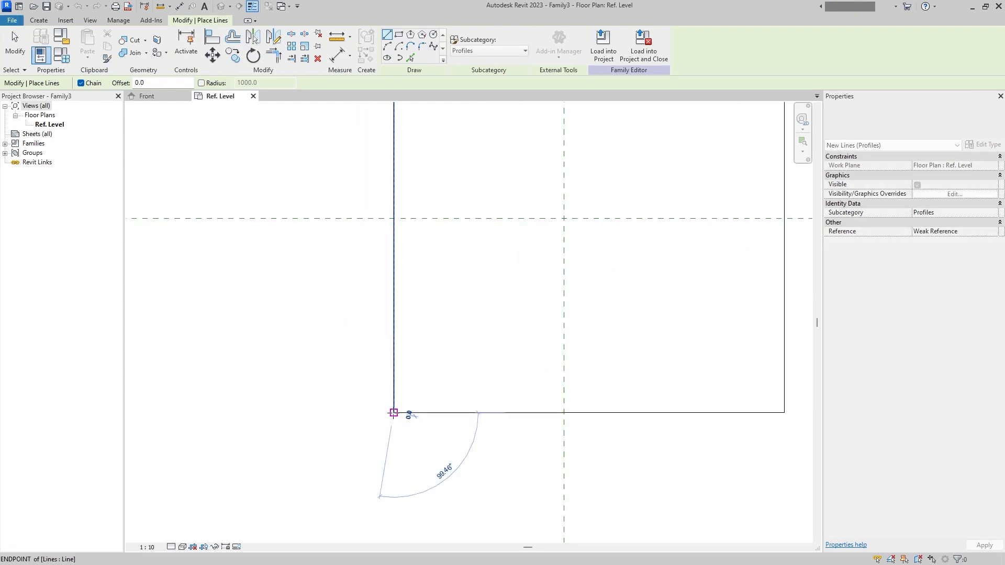
{"action": "left_click", "coordinate": [388, 419]}
{"action": "middle_click_drag", "start_coordinate": [666, 430], "coordinate": [543, 463]}
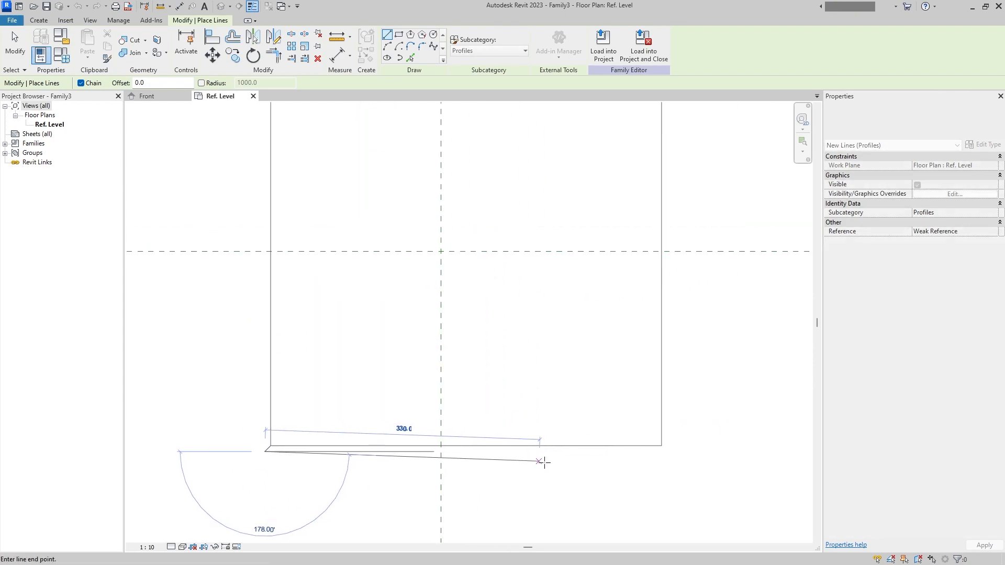
{"action": "left_click", "coordinate": [665, 452]}
{"action": "middle_click_drag", "start_coordinate": [663, 218], "coordinate": [674, 353]}
{"action": "left_click", "coordinate": [679, 174]}
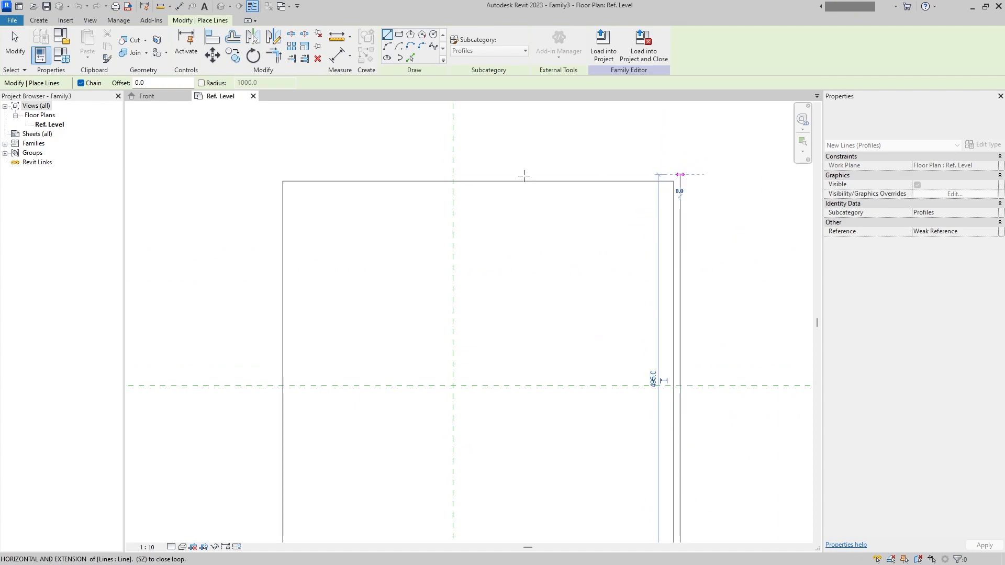
{"action": "left_click", "coordinate": [276, 173]}
{"action": "middle_click_drag", "start_coordinate": [280, 456], "coordinate": [297, 263]}
{"action": "left_click", "coordinate": [292, 394]}
{"action": "middle_click_drag", "start_coordinate": [408, 279], "coordinate": [432, 380]}
{"action": "scroll", "coordinate": [433, 372], "scroll_direction": "down", "scroll_amount": 1}
{"action": "middle_click_drag", "start_coordinate": [438, 365], "coordinate": [429, 375]}
{"action": "key", "text": "Escape"}
{"action": "key", "text": "Escape"}
- Nudge the lower-left corner diagonal sideways and pull both horizontal line ends back to it, leaving a small gap to the vertical lines
{"action": "scroll", "coordinate": [320, 494], "scroll_direction": "up", "scroll_amount": 4}
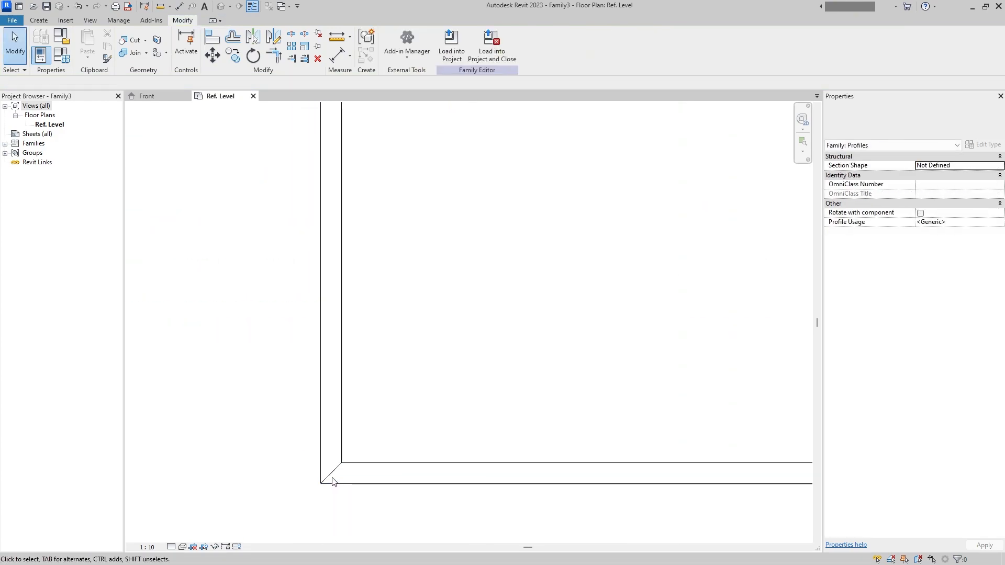
{"action": "left_click", "coordinate": [332, 478]}
{"action": "key", "text": "Right"}
{"action": "scroll", "coordinate": [317, 500], "scroll_direction": "up", "scroll_amount": 5}
{"action": "left_click", "coordinate": [316, 499]}
{"action": "left_click", "coordinate": [390, 374]}
{"action": "left_click_drag", "start_coordinate": [388, 374], "coordinate": [395, 373]}
{"action": "left_click", "coordinate": [332, 447]}
{"action": "left_click_drag", "start_coordinate": [316, 446], "coordinate": [323, 445]}
{"action": "key", "text": "Escape"}
{"action": "left_click", "coordinate": [365, 402]}
{"action": "key", "text": "Left"}
{"action": "key", "text": "Escape"}
- Draw a second diagonal line parallel to the first, joining the lower ends of the inner and outer left vertical lines
{"action": "left_click", "coordinate": [84, 51]}
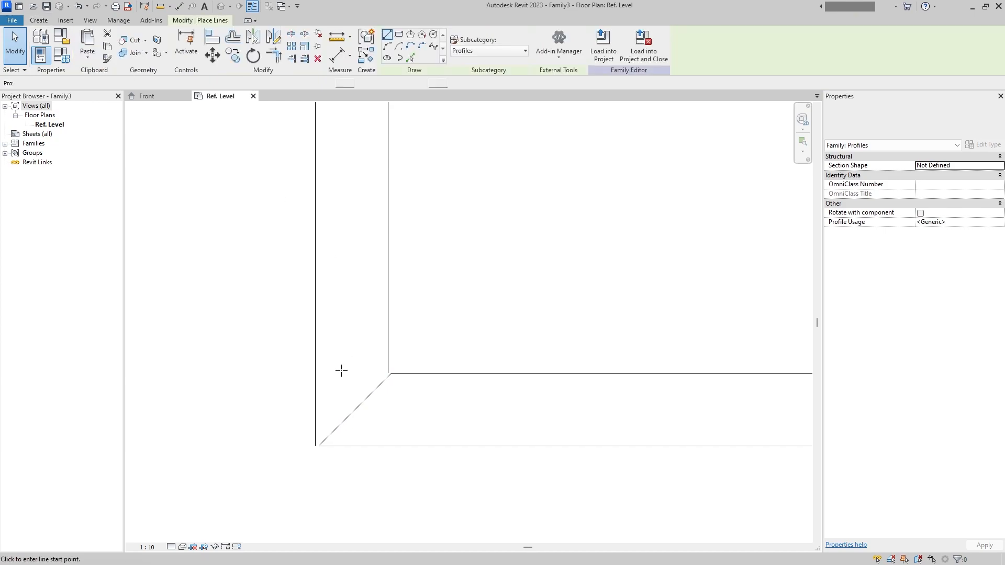
{"action": "left_click", "coordinate": [319, 443]}
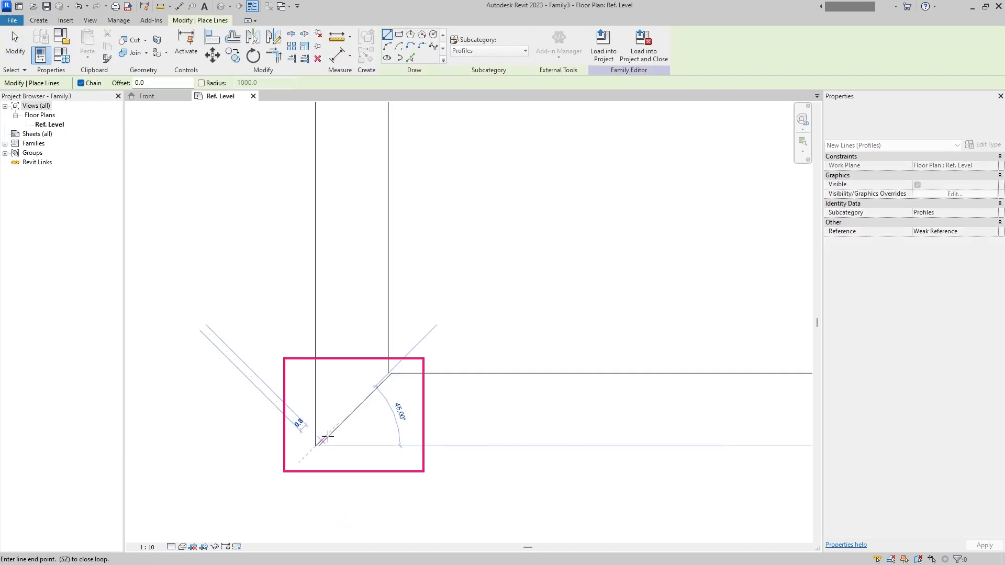
{"action": "left_click", "coordinate": [389, 373]}
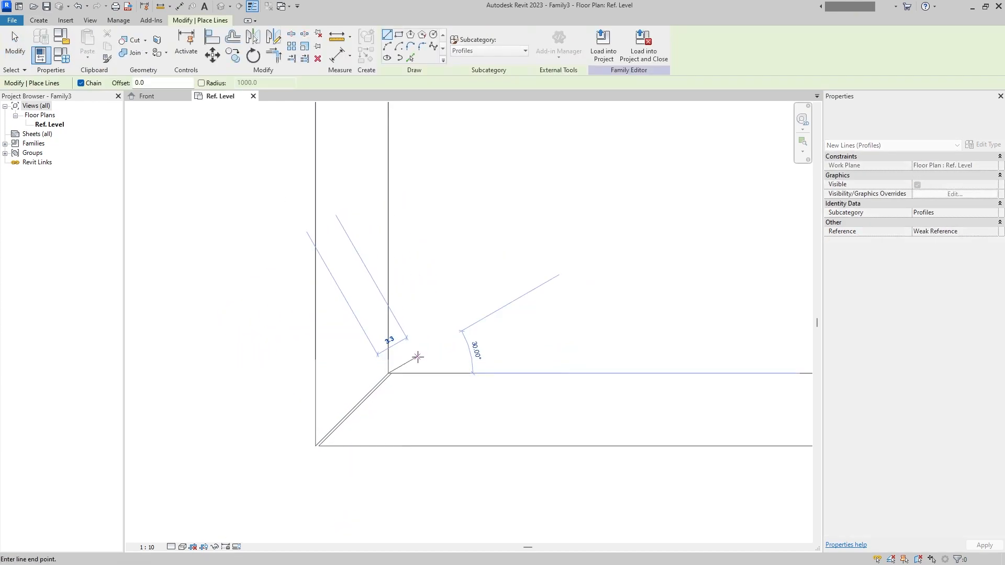
{"action": "key", "text": "Escape"}
{"action": "key", "text": "Escape"}
- Examine the narrow gap between the two parallel diagonal lines at the profile's lower-left corner
{"action": "scroll", "coordinate": [370, 378], "scroll_direction": "up", "scroll_amount": 3}
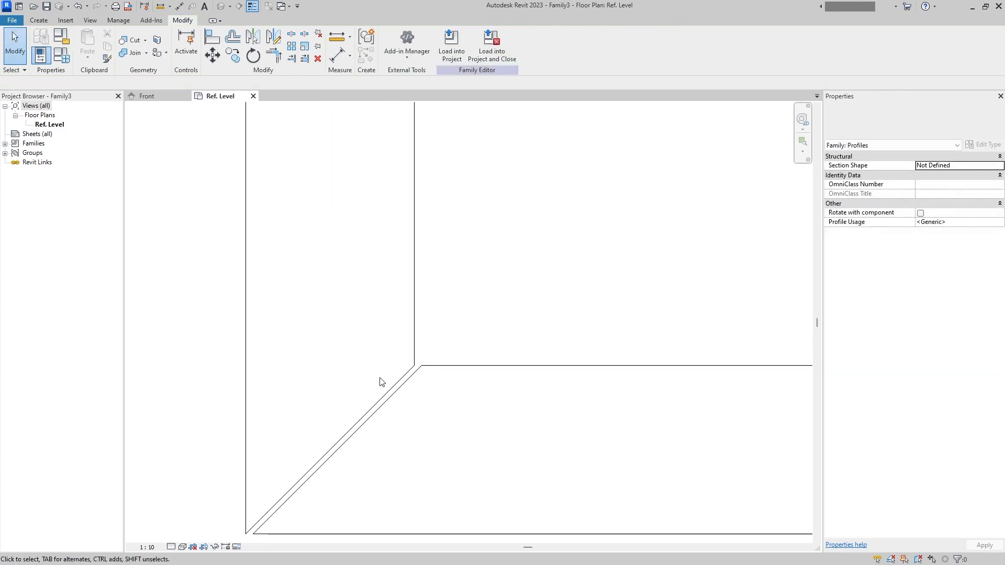
{"action": "left_click", "coordinate": [408, 376]}
{"action": "scroll", "coordinate": [409, 387], "scroll_direction": "up", "scroll_amount": 2}
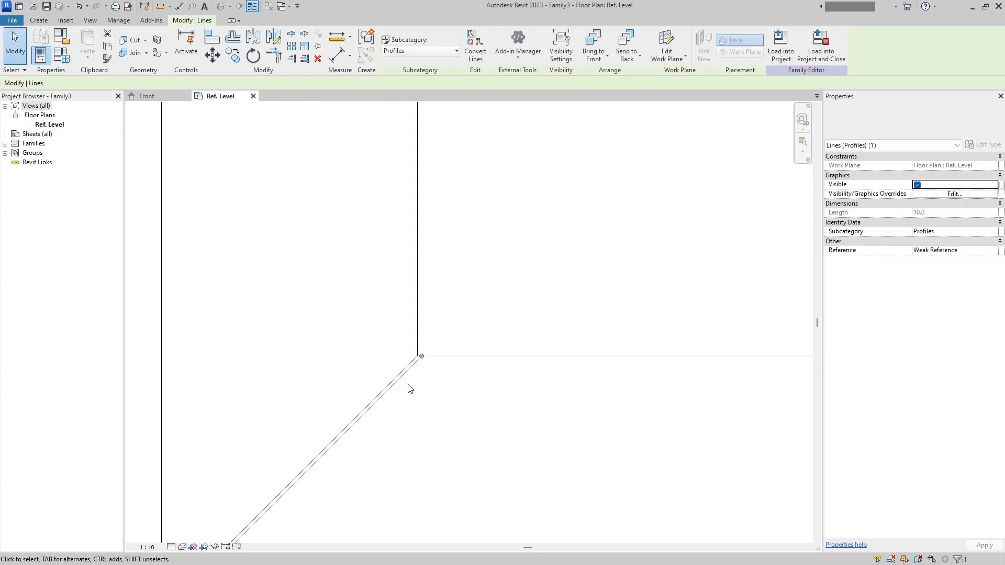
{"action": "key", "text": "Escape"}
{"action": "scroll", "coordinate": [425, 401], "scroll_direction": "down", "scroll_amount": 3}
{"action": "scroll", "coordinate": [399, 411], "scroll_direction": "up", "scroll_amount": 2}
{"action": "left_click", "coordinate": [394, 409]}
{"action": "scroll", "coordinate": [392, 410], "scroll_direction": "up", "scroll_amount": 3}
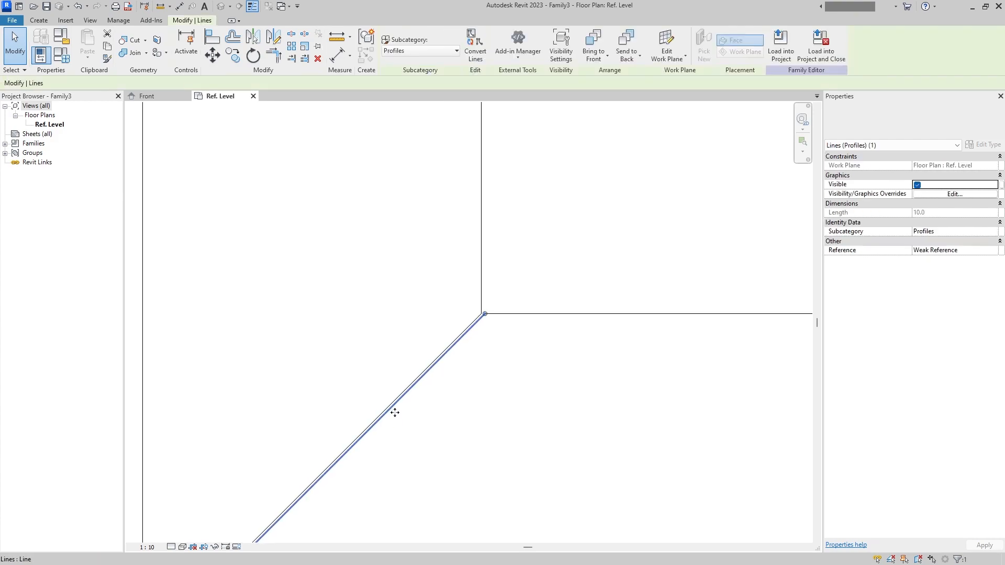
{"action": "key", "text": "Escape"}
{"action": "scroll", "coordinate": [435, 424], "scroll_direction": "down", "scroll_amount": 5}
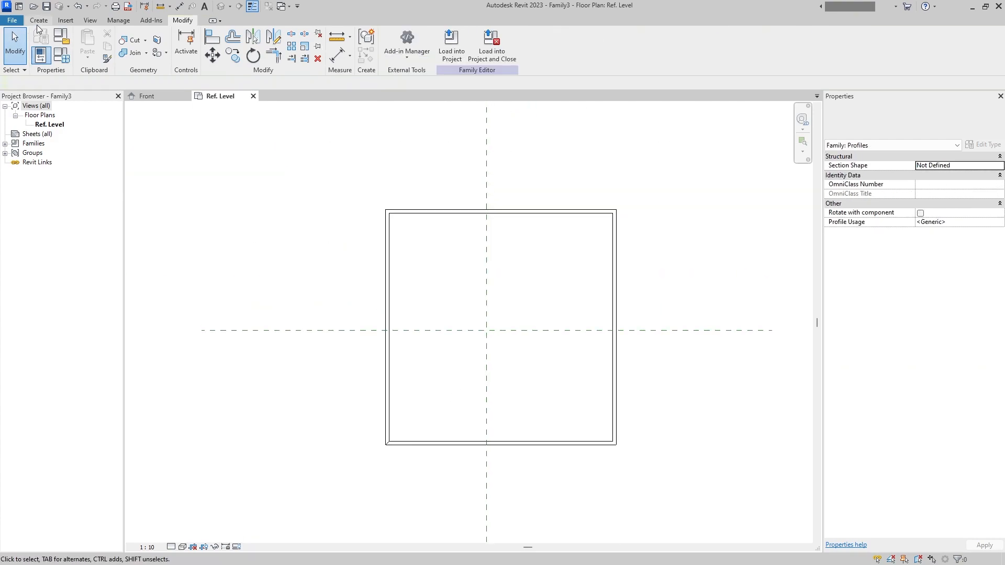
- Draw four reference planes around the profile, two vertical ones just outside its sides and two horizontal ones along its top and bottom
{"action": "key", "text": "r"}
{"action": "key", "text": "p"}
{"action": "left_click", "coordinate": [376, 209]}
{"action": "left_click", "coordinate": [375, 444]}
{"action": "left_click", "coordinate": [628, 210]}
{"action": "left_click", "coordinate": [628, 444]}
{"action": "left_click", "coordinate": [665, 444]}
{"action": "left_click", "coordinate": [314, 209]}
{"action": "left_click", "coordinate": [665, 209]}
- Dimension the profile's horizontal reference planes as equal about the centre plane and add their overall height dimension
{"action": "left_click", "coordinate": [179, 6]}
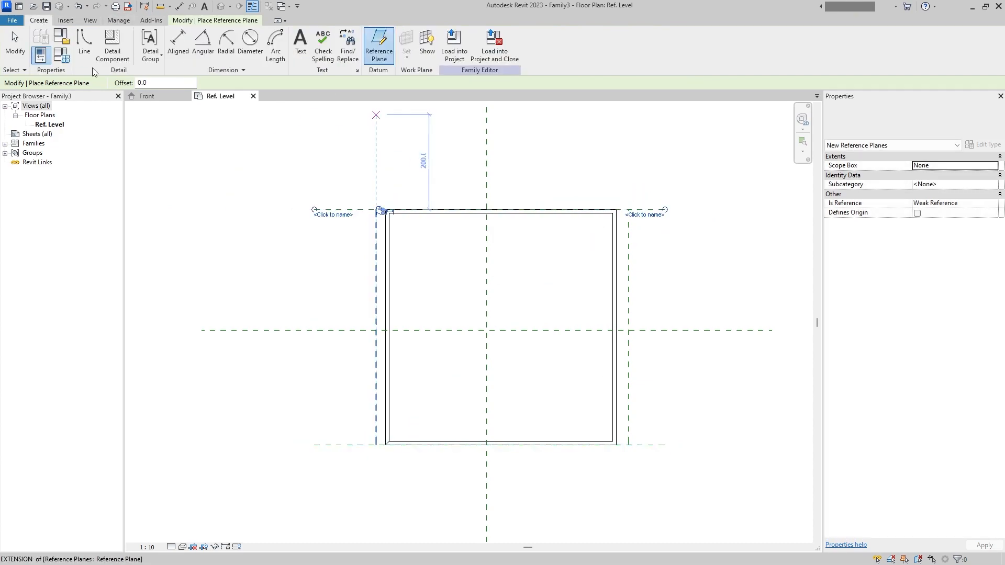
{"action": "left_click", "coordinate": [342, 464]}
{"action": "left_click", "coordinate": [402, 331]}
{"action": "left_click", "coordinate": [365, 331]}
{"action": "left_click", "coordinate": [359, 215]}
{"action": "left_click", "coordinate": [352, 331]}
{"action": "left_click", "coordinate": [343, 445]}
{"action": "left_click", "coordinate": [295, 427]}
- Dimension the left, centre and right vertical reference planes in one string and make its segments equal
{"action": "left_click", "coordinate": [376, 414]}
{"action": "left_click", "coordinate": [486, 413]}
{"action": "left_click", "coordinate": [628, 417]}
{"action": "left_click", "coordinate": [598, 488]}
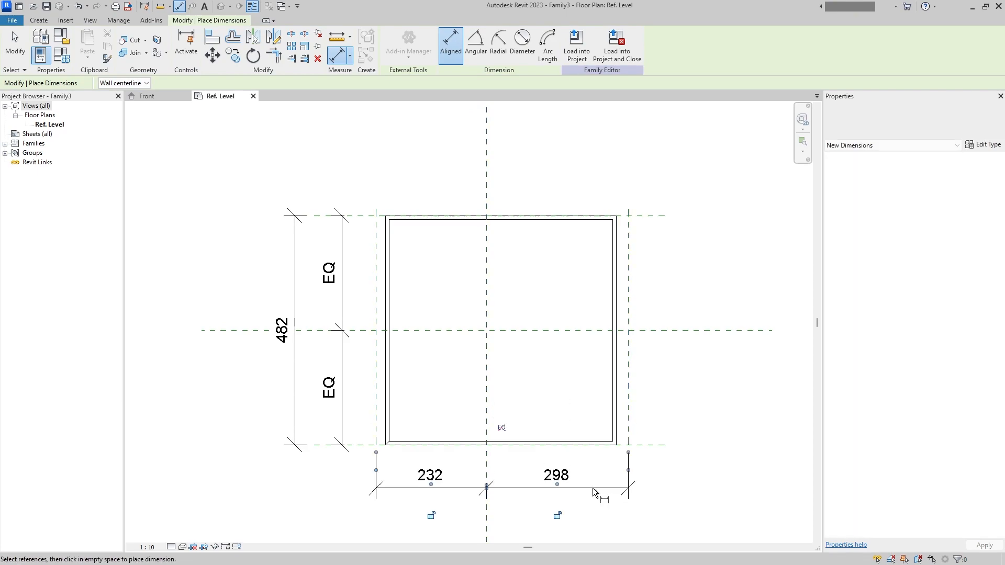
{"action": "key", "text": "Escape"}
{"action": "key", "text": "Escape"}
{"action": "left_click", "coordinate": [491, 487]}
{"action": "left_click", "coordinate": [487, 427]}
- Move the vertical EQ dimension string farther from the profile and add an overall width dimension between the outer vertical planes
{"action": "left_click_drag", "start_coordinate": [342, 303], "coordinate": [295, 299]}
{"action": "left_click", "coordinate": [424, 261]}
{"action": "middle_click_drag", "start_coordinate": [424, 262], "coordinate": [424, 238]}
{"action": "left_click", "coordinate": [63, 21]}
{"action": "left_click", "coordinate": [39, 21]}
{"action": "left_click", "coordinate": [86, 43]}
{"action": "left_click", "coordinate": [345, 402]}
{"action": "left_click", "coordinate": [628, 403]}
{"action": "left_click", "coordinate": [638, 489]}
- Dimension the wall thickness on all four sides, from each outer reference plane to the adjacent inner profile line
{"action": "left_click", "coordinate": [627, 395]}
{"action": "left_click", "coordinate": [613, 386]}
{"action": "left_click", "coordinate": [648, 382]}
{"action": "left_click", "coordinate": [651, 422]}
{"action": "left_click", "coordinate": [605, 418]}
{"action": "left_click", "coordinate": [698, 411]}
{"action": "left_click", "coordinate": [643, 192]}
{"action": "left_click", "coordinate": [595, 197]}
{"action": "left_click", "coordinate": [699, 195]}
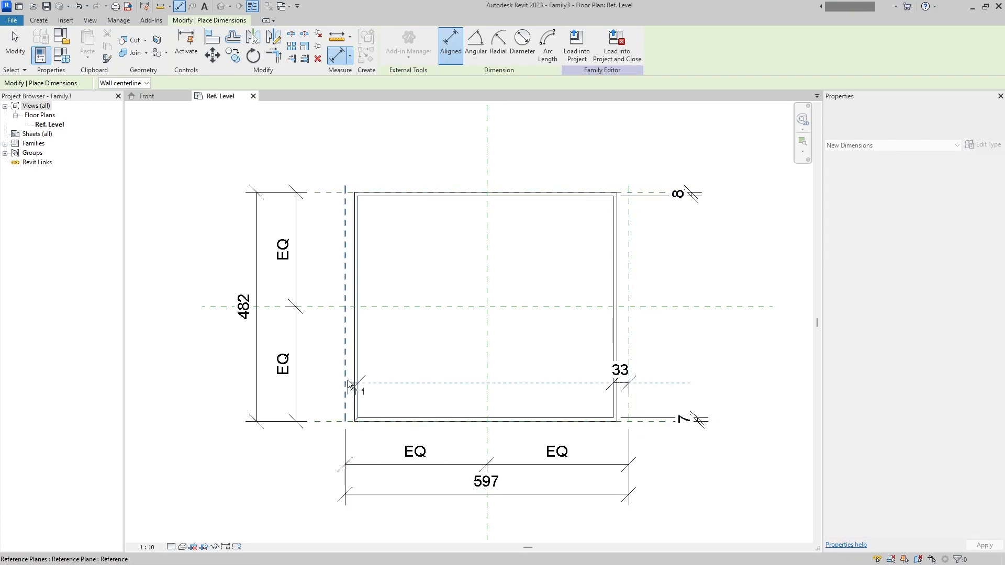
{"action": "left_click", "coordinate": [386, 156]}
{"action": "key", "text": "Escape"}
{"action": "key", "text": "Escape"}
- Align the profile's left outer line to the left vertical reference plane
{"action": "key", "text": "a"}
{"action": "key", "text": "l"}
{"action": "left_click", "coordinate": [346, 339]}
{"action": "left_click", "coordinate": [355, 341]}
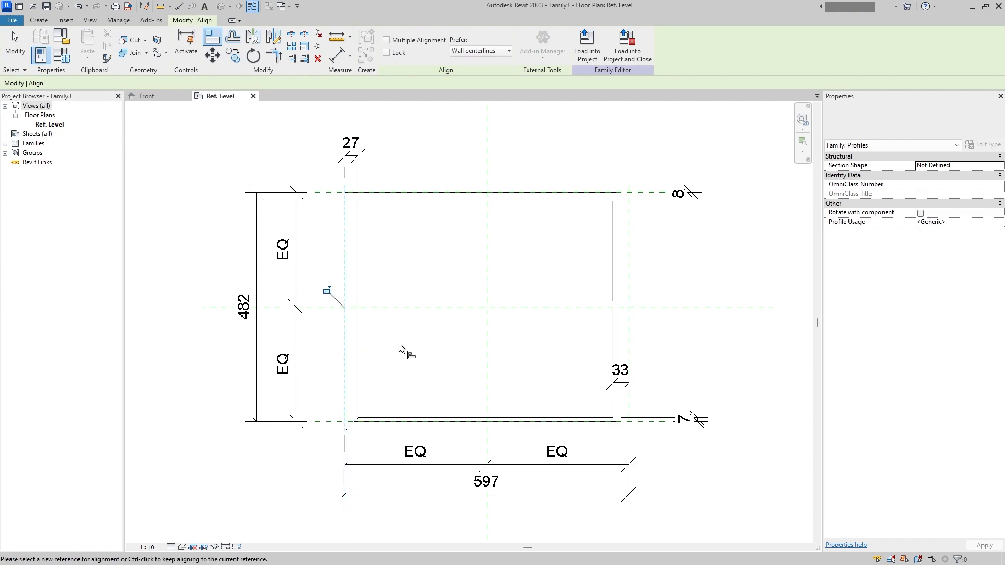
- Lock the outer profile lines to their reference planes and label the four wall-thickness dimensions with the parameter Th
{"action": "scroll", "coordinate": [359, 426], "scroll_direction": "up", "scroll_amount": 3}
{"action": "scroll", "coordinate": [359, 426], "scroll_direction": "down", "scroll_amount": 3}
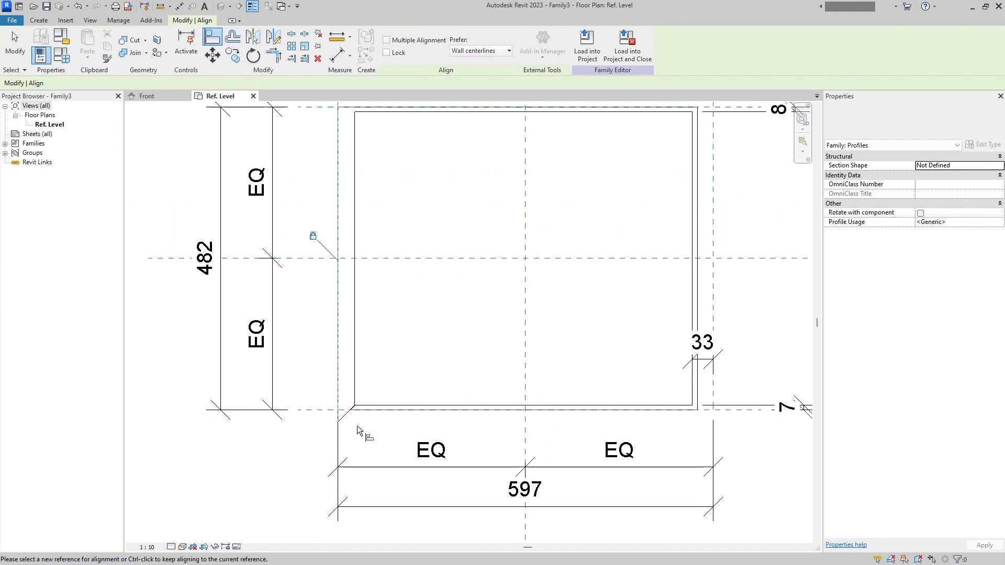
{"action": "key", "text": "Escape"}
{"action": "key", "text": "Escape"}
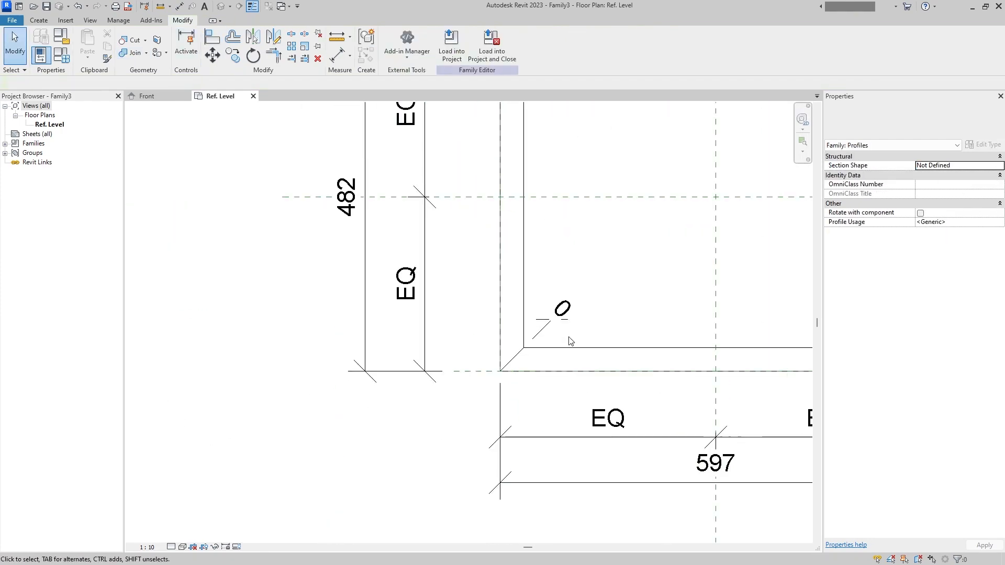
{"action": "scroll", "coordinate": [568, 341], "scroll_direction": "down", "scroll_amount": 4}
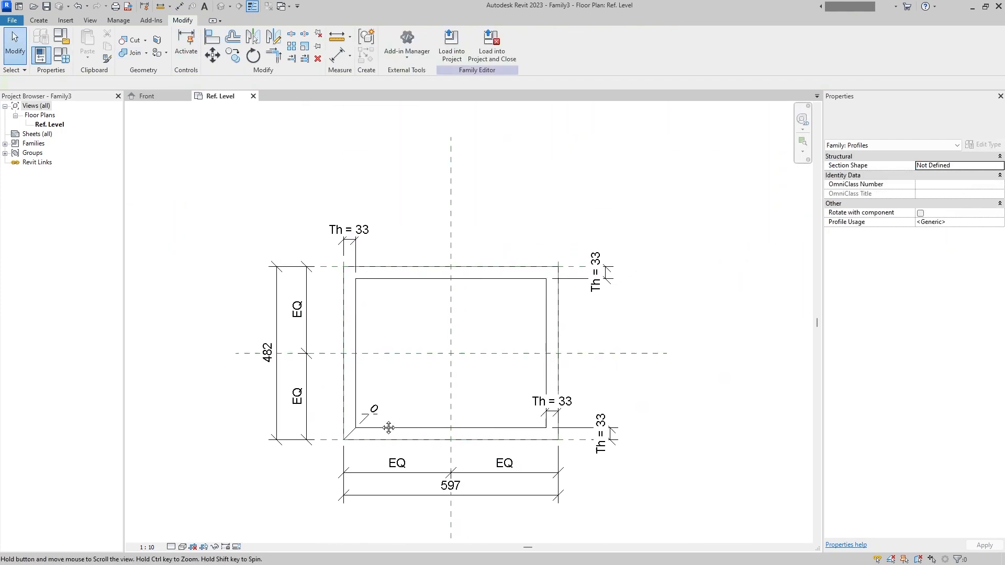
- Set the family's Th parameter to 5 and apply it to the profile
{"action": "left_click", "coordinate": [61, 55]}
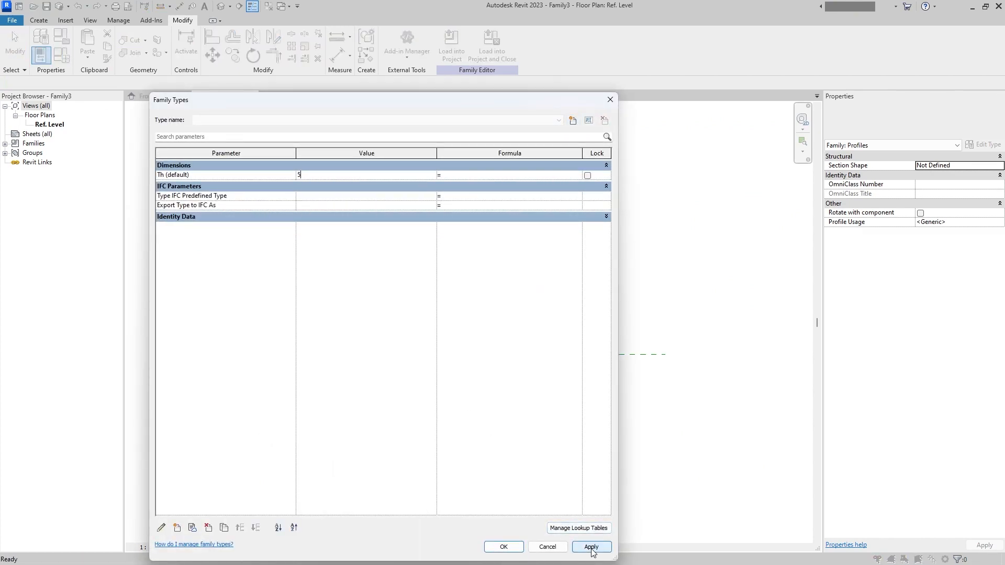
{"action": "left_click", "coordinate": [504, 547]}
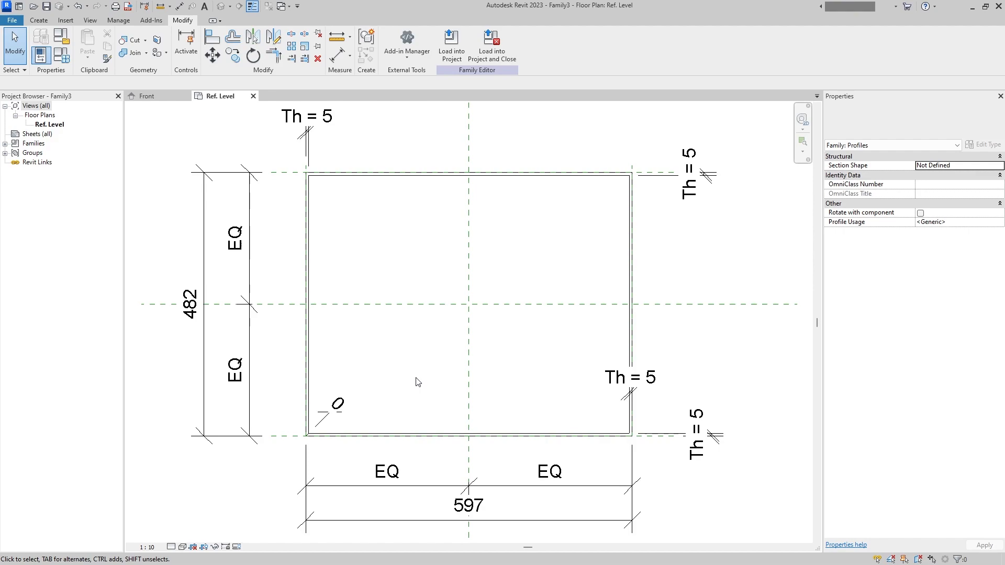
{"action": "scroll", "coordinate": [417, 381], "scroll_direction": "down", "scroll_amount": 2}
- Label the overall horizontal dimension below the profile with a new instance parameter named L
{"action": "left_click", "coordinate": [525, 449]}
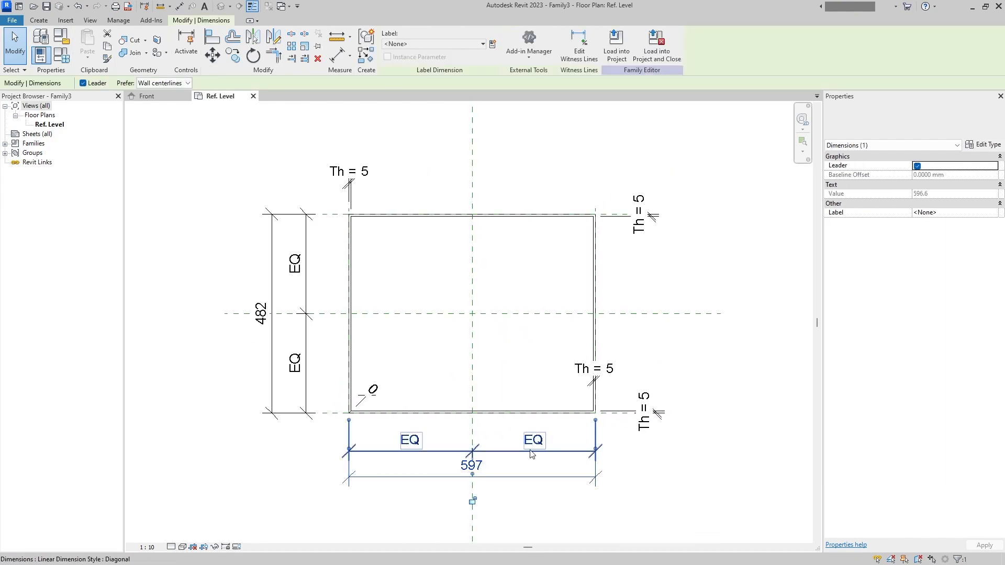
{"action": "left_click", "coordinate": [493, 44]}
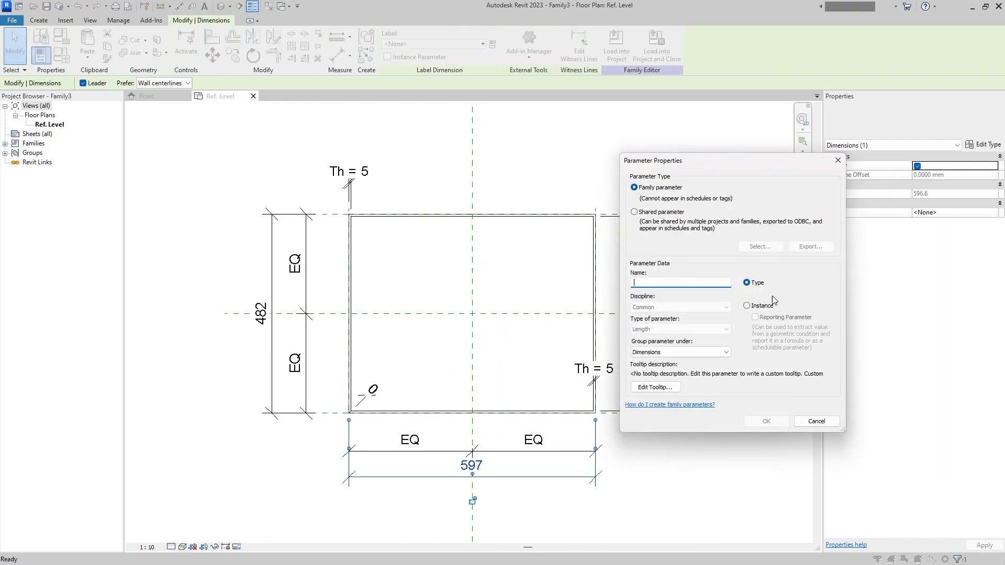
{"action": "left_click", "coordinate": [759, 306]}
{"action": "left_click", "coordinate": [681, 284]}
{"action": "type", "text": "W"}
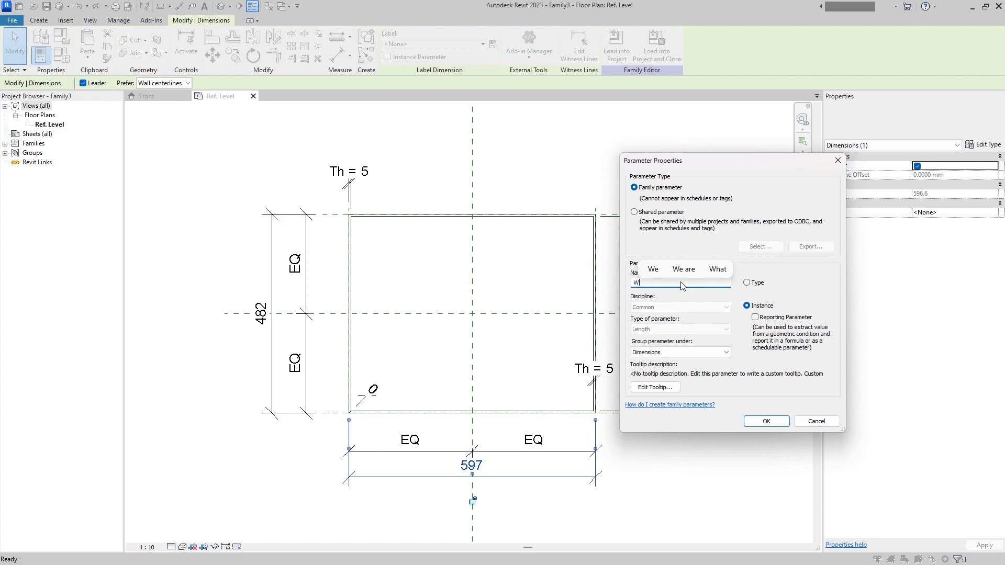
{"action": "key", "text": "BackSpace"}
{"action": "type", "text": "L"}
{"action": "left_click", "coordinate": [775, 423]}
- Label the overall vertical dimension beside the profile with a new instance parameter named W
{"action": "left_click", "coordinate": [272, 392]}
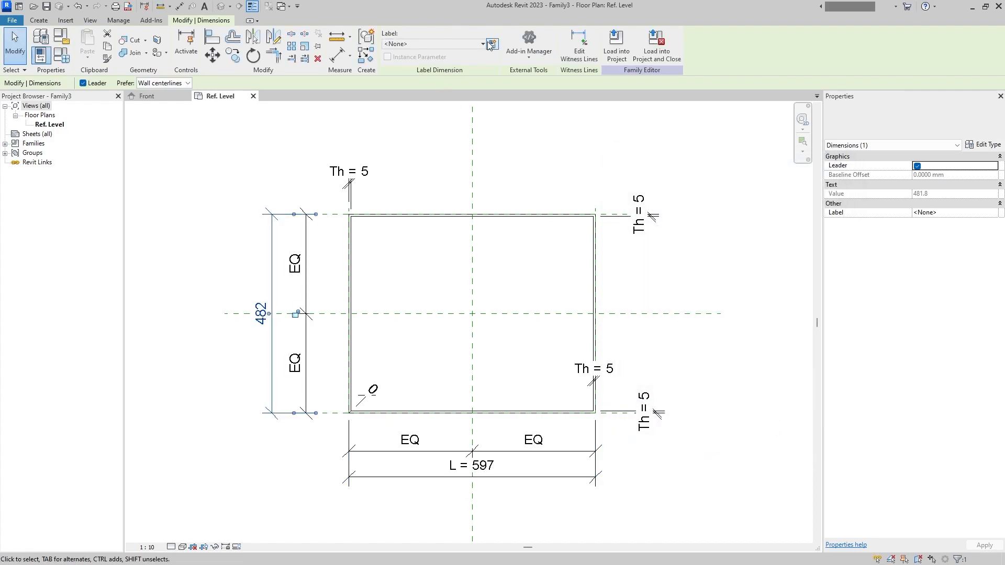
{"action": "left_click", "coordinate": [493, 44]}
{"action": "type", "text": "W"}
{"action": "left_click", "coordinate": [760, 306]}
{"action": "left_click", "coordinate": [773, 421]}
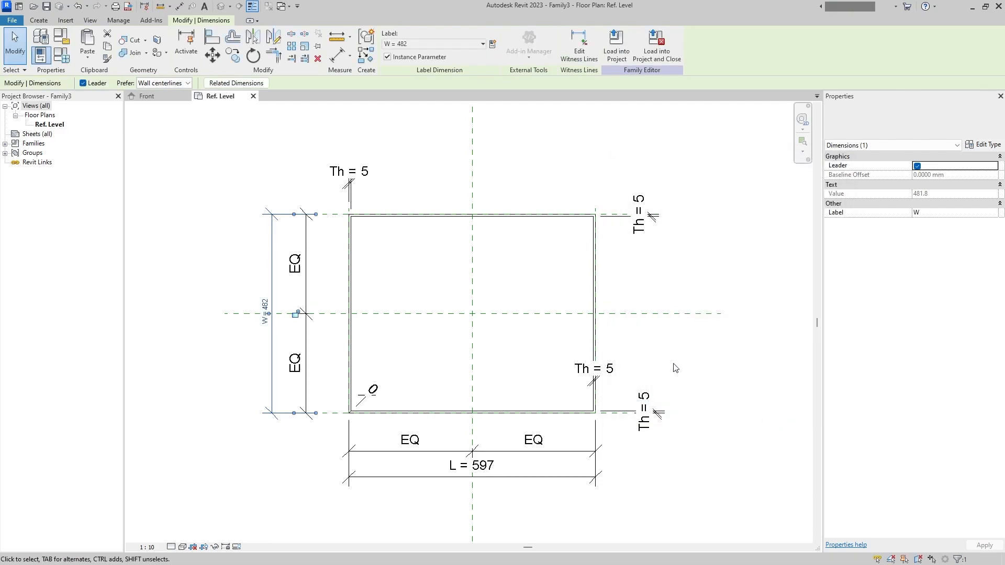
{"action": "left_click", "coordinate": [674, 368]}
{"action": "middle_click_drag", "start_coordinate": [525, 387], "coordinate": [531, 368]}
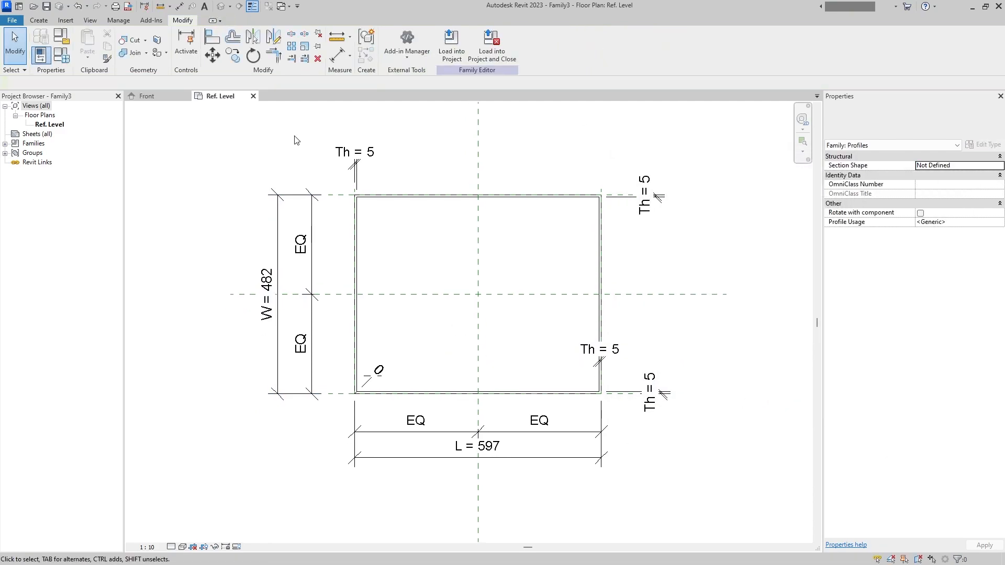
- Save the profile family as Rectangular_IncTh.rfa in the Profile folder, loading it into the generic model family and closing it
{"action": "left_click", "coordinate": [492, 41]}
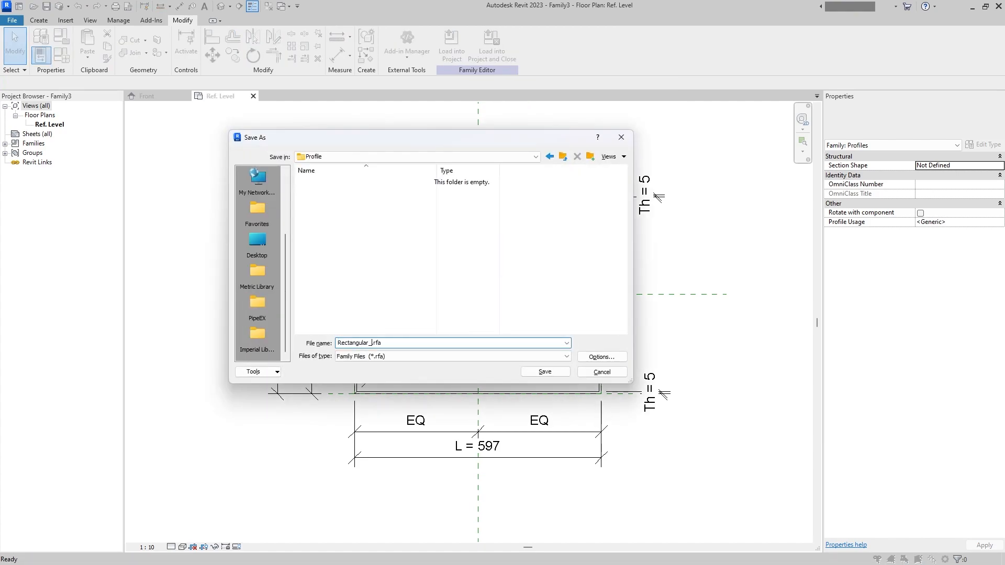
{"action": "type", "text": "In"}
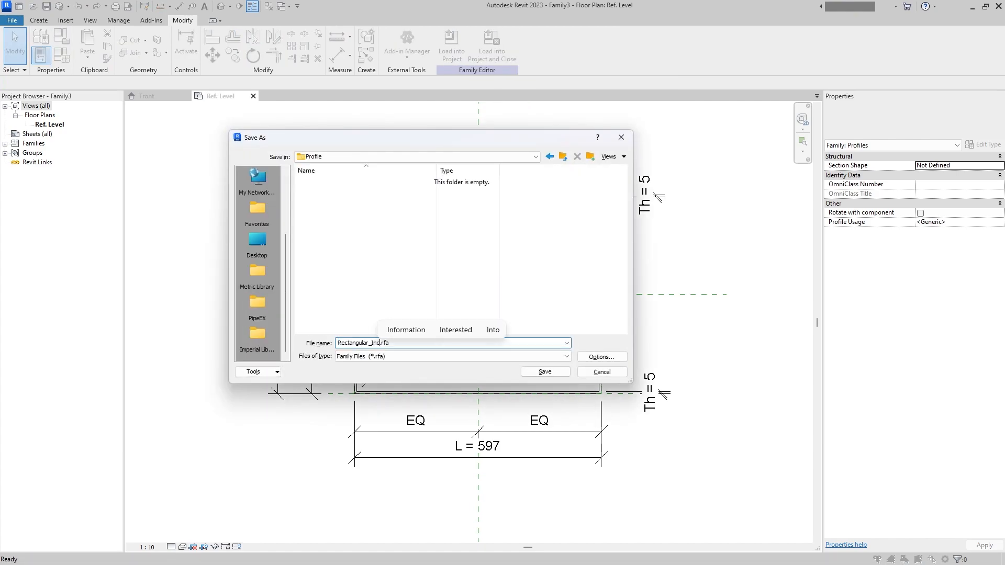
{"action": "type", "text": "cTh"}
{"action": "left_click", "coordinate": [545, 371]}
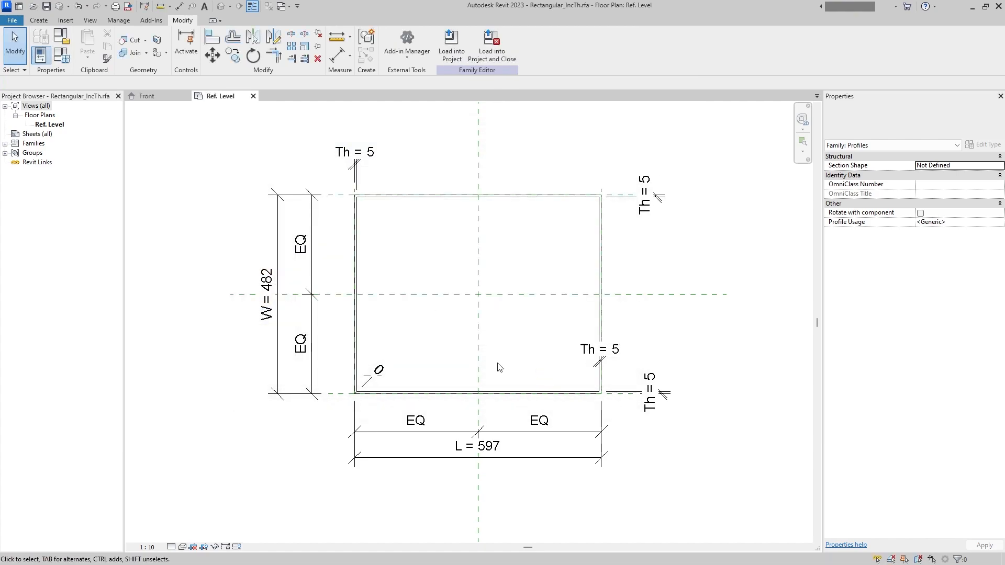
{"action": "left_click", "coordinate": [491, 42]}
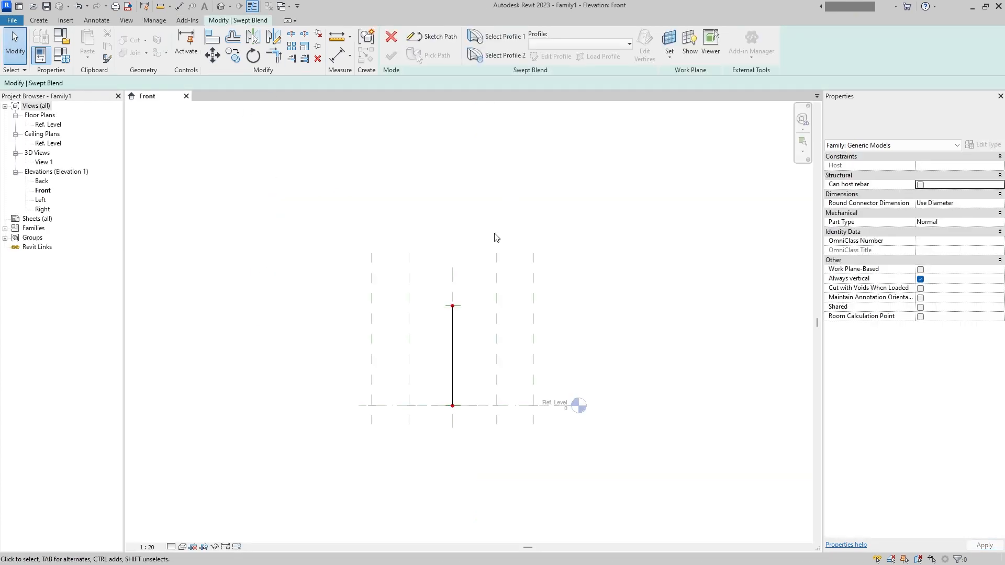
- Associate the L parameter of the Rectangular_IncTh profile type with a new family parameter named PiX_MEC_Top_L
{"action": "double_click", "coordinate": [71, 276]}
{"action": "left_click", "coordinate": [885, 210]}
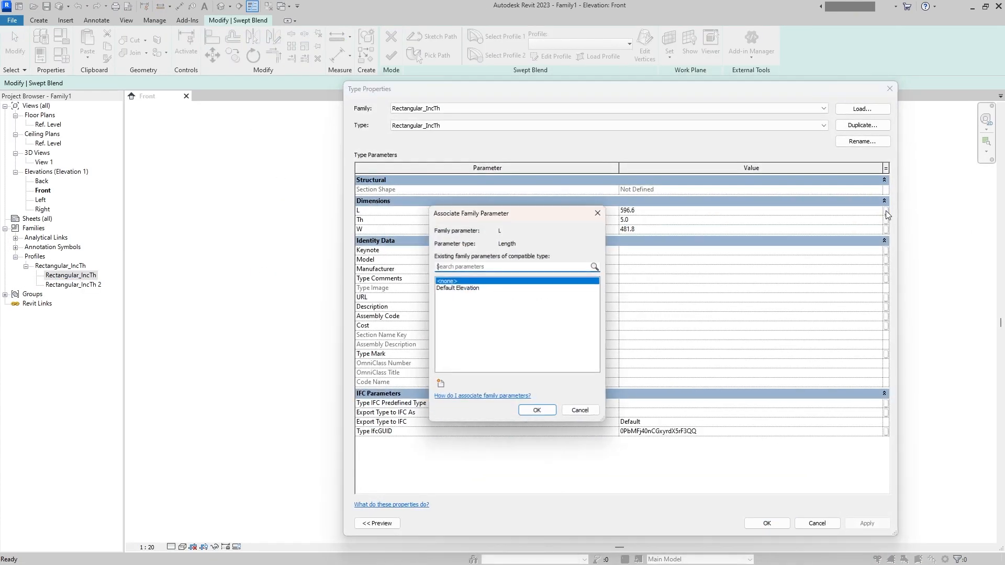
{"action": "left_click", "coordinate": [440, 384]}
{"action": "type", "text": "PiX_"}
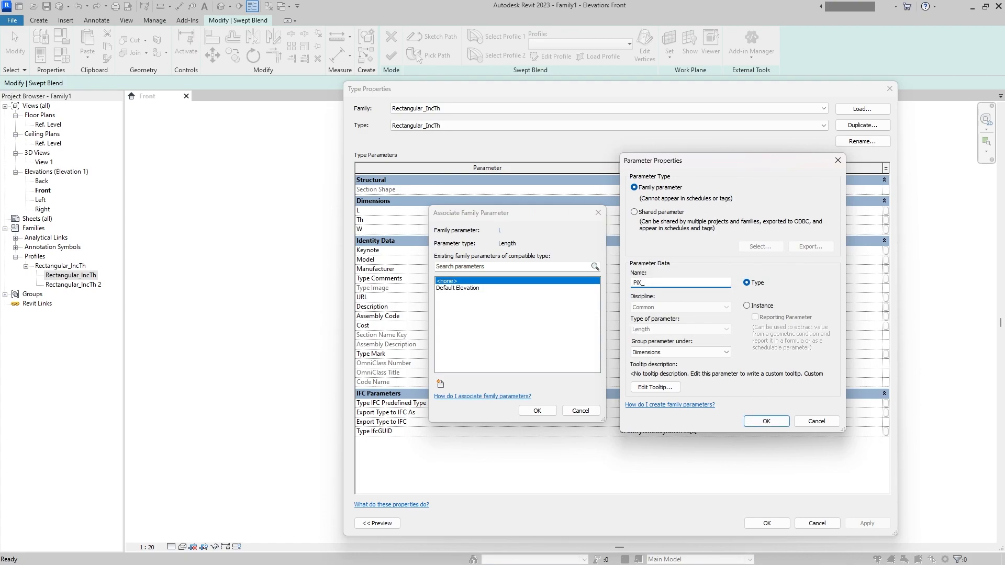
{"action": "type", "text": "MEC"}
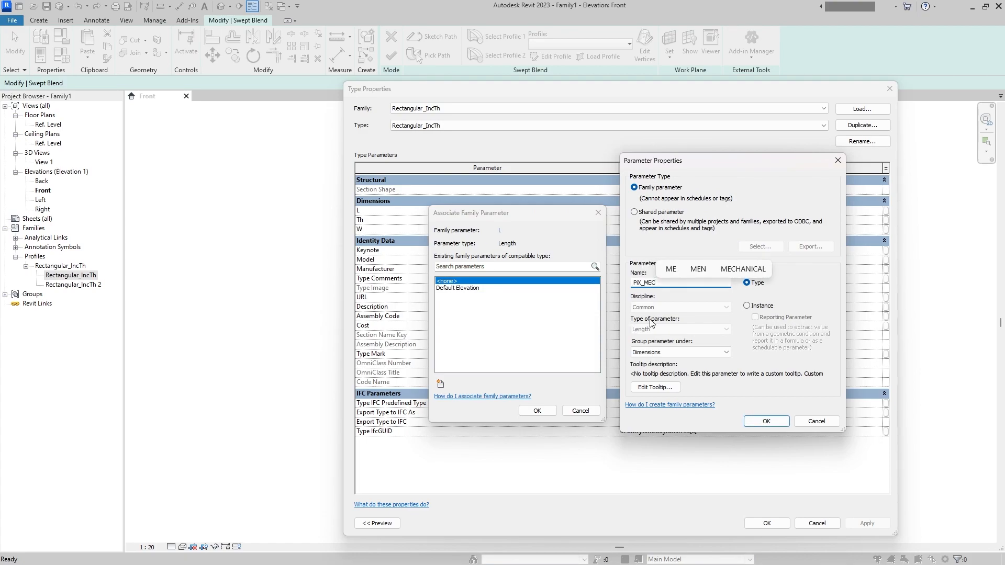
{"action": "type", "text": "_"}
{"action": "type", "text": "Top_L"}
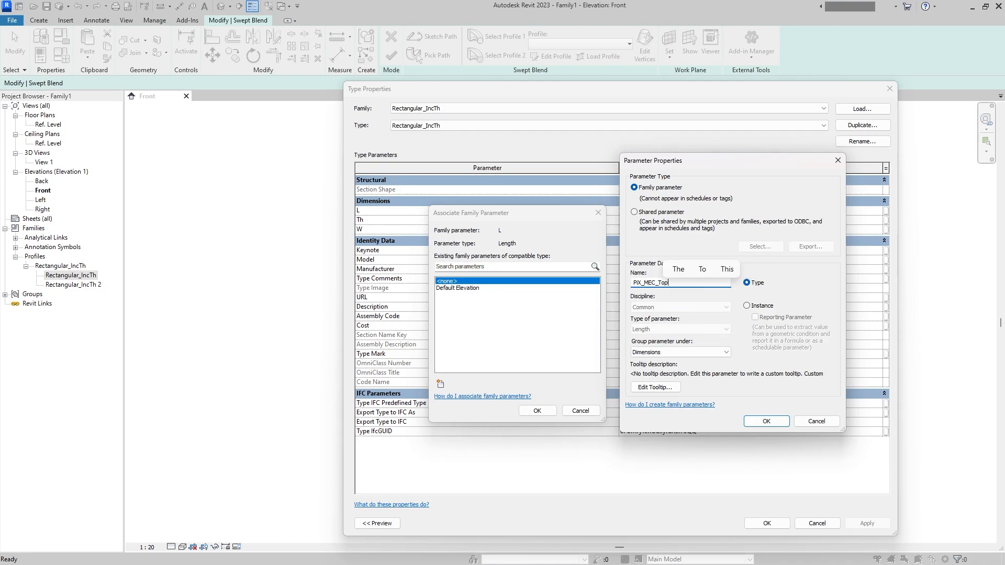
{"action": "key", "text": "shift+Left"}
{"action": "key", "text": "shift+Left"}
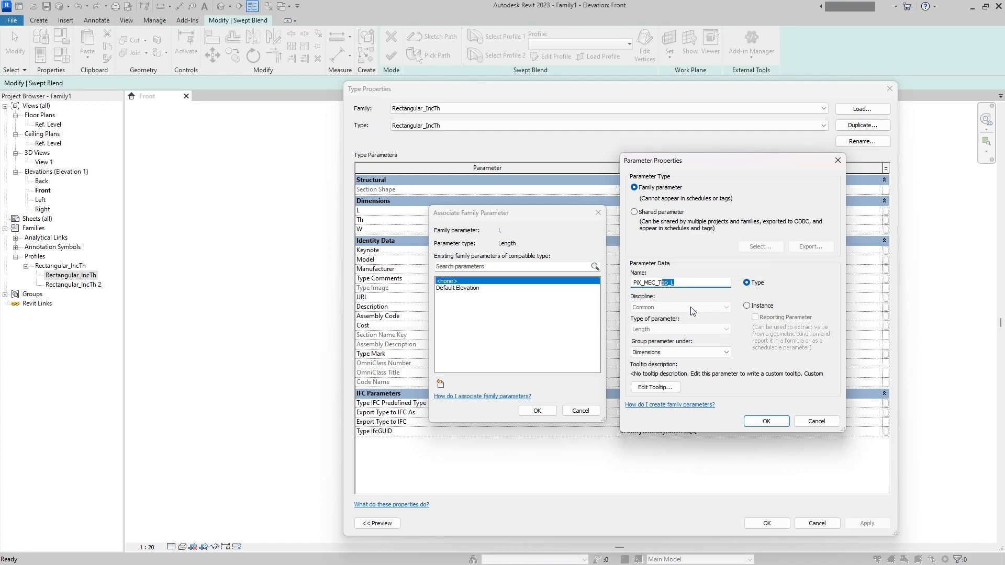
{"action": "left_click", "coordinate": [754, 418]}
{"action": "left_click", "coordinate": [537, 411]}
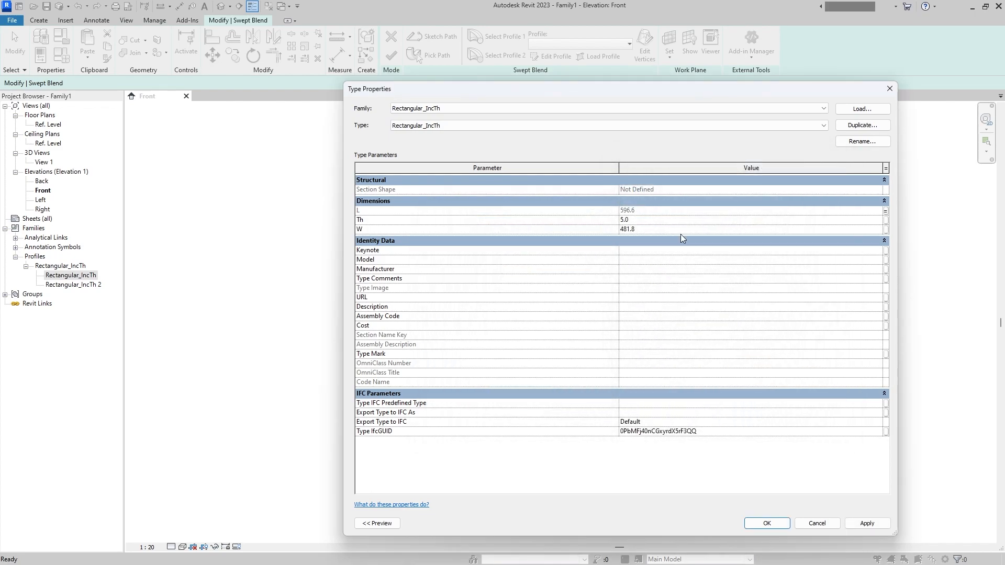
- Associate the W parameter of the Rectangular_IncTh type with a new type parameter named PiX_MEC_Top_W
{"action": "left_click", "coordinate": [885, 230]}
{"action": "left_click", "coordinate": [440, 383]}
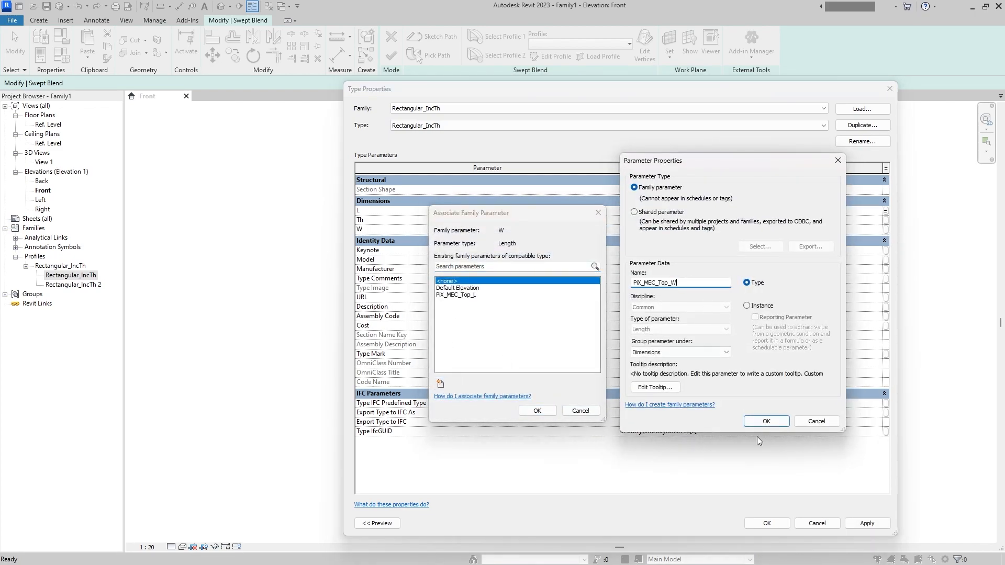
{"action": "left_click", "coordinate": [767, 421]}
{"action": "left_click", "coordinate": [538, 411]}
- Associate the Th parameter of the Rectangular_IncTh type with a new instance parameter PiX_MEC_Cover_T and accept the type properties
{"action": "left_click", "coordinate": [886, 221]}
{"action": "left_click", "coordinate": [440, 382]}
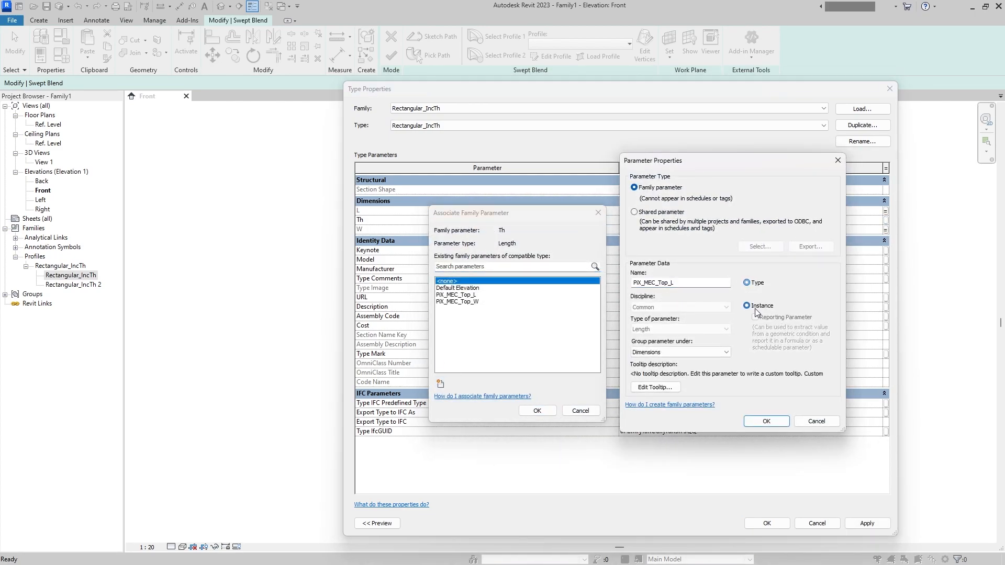
{"action": "type", "text": "Cover"}
{"action": "left_click", "coordinate": [766, 421]}
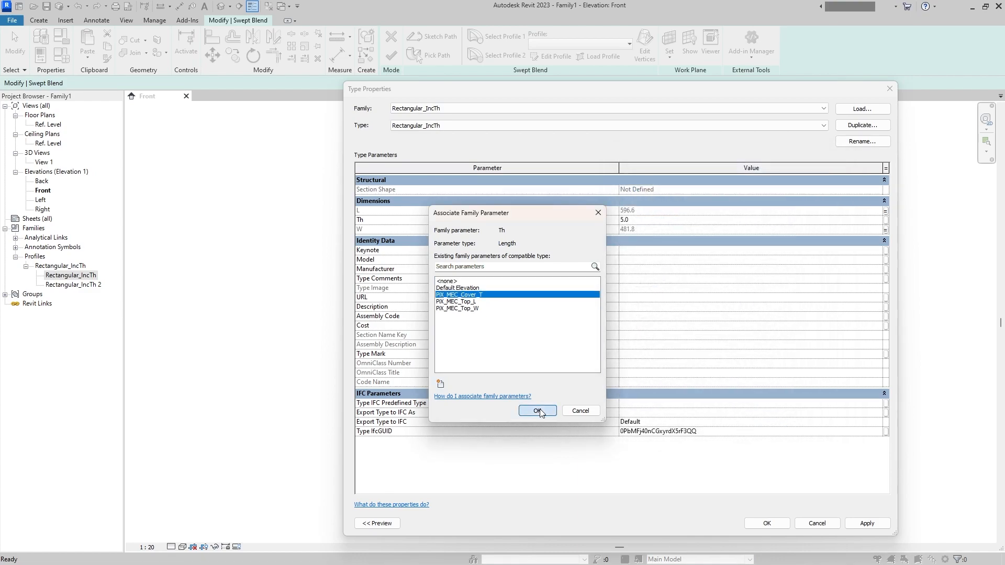
{"action": "left_click", "coordinate": [538, 411]}
{"action": "left_click", "coordinate": [767, 523]}
- Associate the Th parameter of the Rectangular_IncTh 2 profile type with the existing PiX_MEC_Cover_T parameter
{"action": "double_click", "coordinate": [74, 285]}
{"action": "left_click", "coordinate": [885, 220]}
{"action": "left_click", "coordinate": [475, 294]}
{"action": "left_click", "coordinate": [537, 411]}
- Associate the L parameter of Rectangular_IncTh 2 with a new instance parameter named PiX_MEC_Bot_L
{"action": "left_click", "coordinate": [886, 211]}
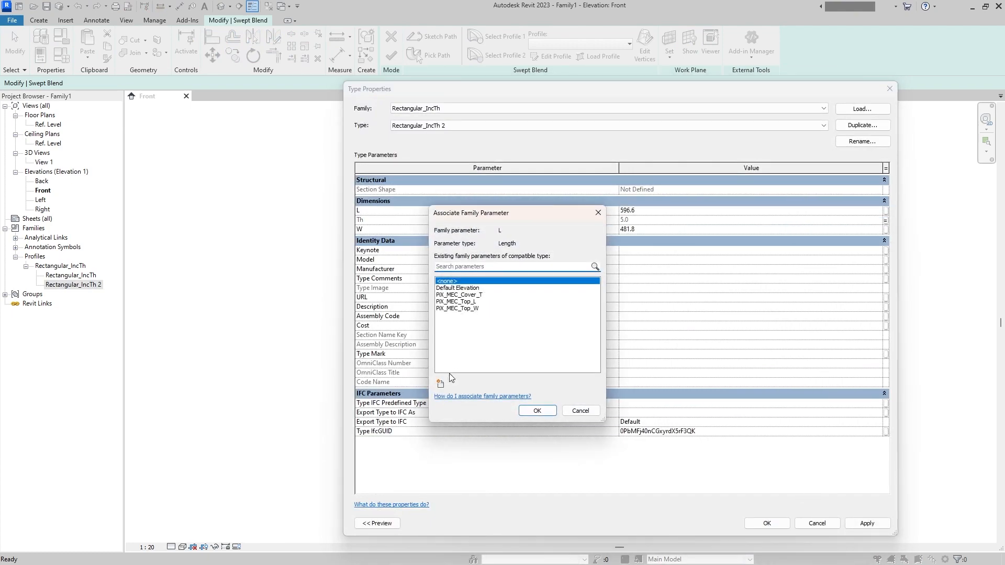
{"action": "left_click", "coordinate": [440, 384]}
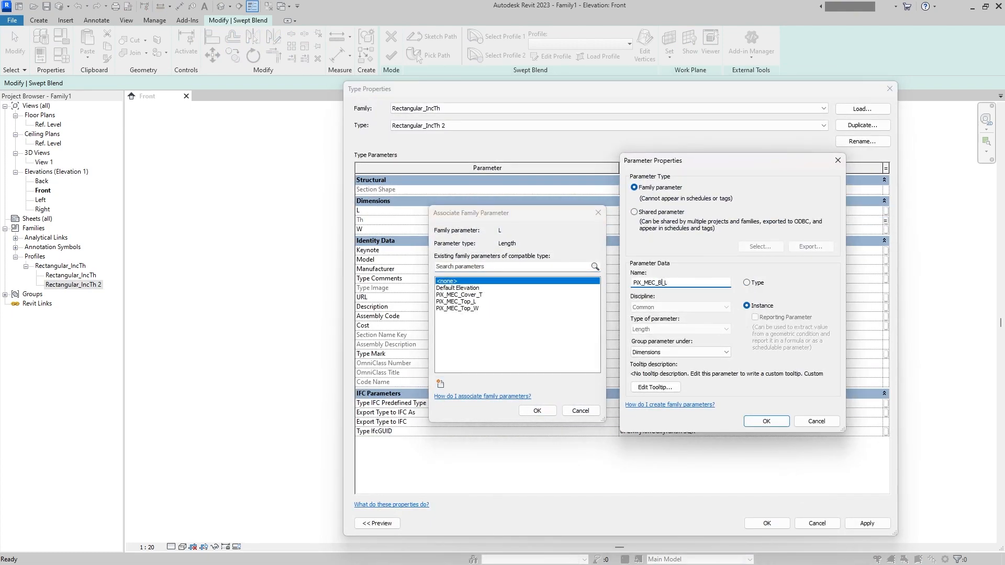
{"action": "type", "text": "ot"}
{"action": "key", "text": "shift+Left"}
{"action": "key", "text": "shift+Left"}
{"action": "key", "text": "shift+Left"}
{"action": "left_click", "coordinate": [756, 423]}
{"action": "left_click", "coordinate": [537, 410]}
- Associate the W parameter of Rectangular_IncTh 2 with a new instance parameter PiX_MEC_Bot_W and accept the type properties
{"action": "left_click", "coordinate": [884, 229]}
{"action": "left_click", "coordinate": [440, 384]}
{"action": "type", "text": "To"}
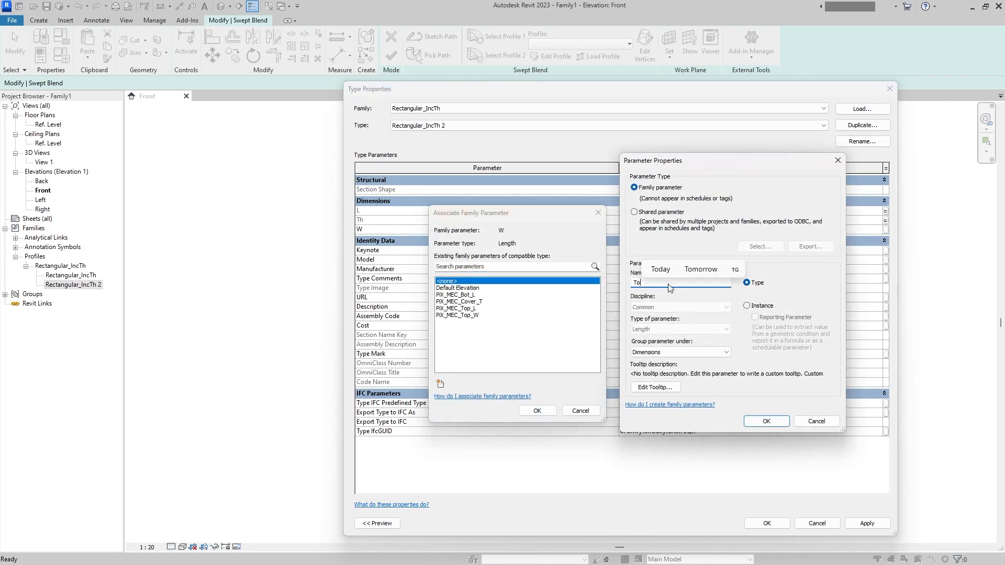
{"action": "key", "text": "BackSpace"}
{"action": "key", "text": "BackSpace"}
{"action": "type", "text": "PiX_MEC_Bot_L"}
{"action": "key", "text": "BackSpace"}
{"action": "type", "text": "W"}
{"action": "left_click", "coordinate": [757, 307]}
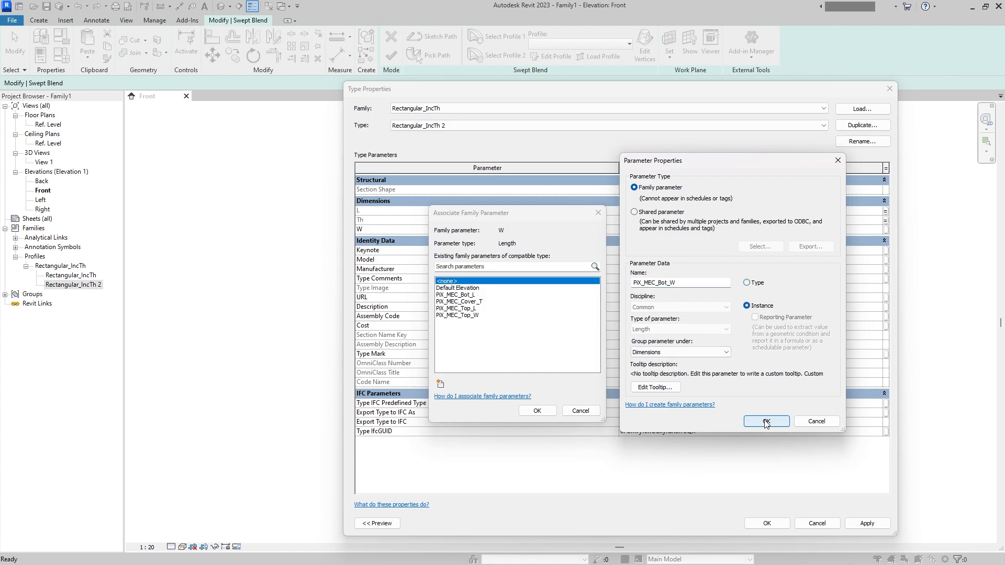
{"action": "left_click", "coordinate": [765, 420]}
{"action": "left_click", "coordinate": [547, 410]}
{"action": "left_click", "coordinate": [769, 523]}
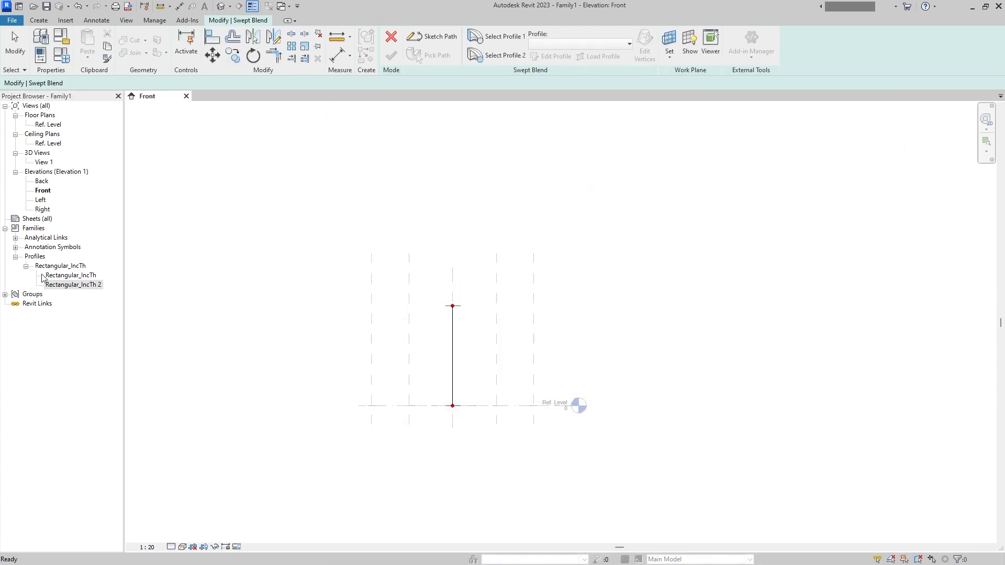
- Check which family parameter is associated with L in the Rectangular_IncTh type properties
{"action": "right_click", "coordinate": [75, 279]}
{"action": "left_click", "coordinate": [75, 283]}
{"action": "left_click", "coordinate": [78, 276]}
{"action": "right_click", "coordinate": [80, 276]}
{"action": "left_click", "coordinate": [124, 369]}
{"action": "left_click", "coordinate": [885, 210]}
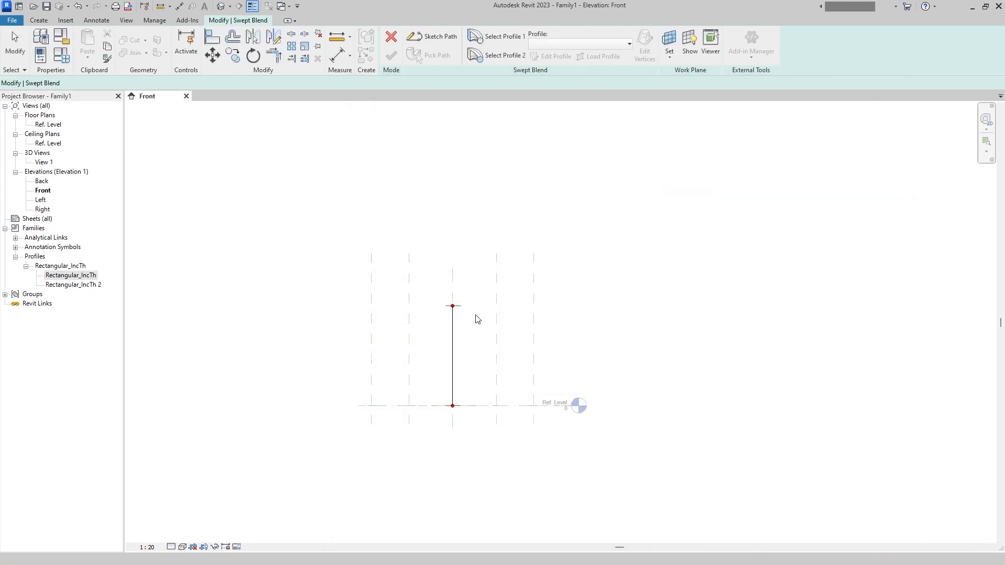
- Assign the loaded Rectangular_IncTh profile types to the swept blend's first and second profiles and finish the swept blend
{"action": "left_click", "coordinate": [629, 43]}
{"action": "left_click", "coordinate": [547, 51]}
{"action": "left_click", "coordinate": [570, 45]}
{"action": "left_click", "coordinate": [570, 68]}
{"action": "left_click", "coordinate": [503, 55]}
{"action": "left_click", "coordinate": [568, 45]}
{"action": "left_click", "coordinate": [569, 78]}
{"action": "left_click", "coordinate": [399, 60]}
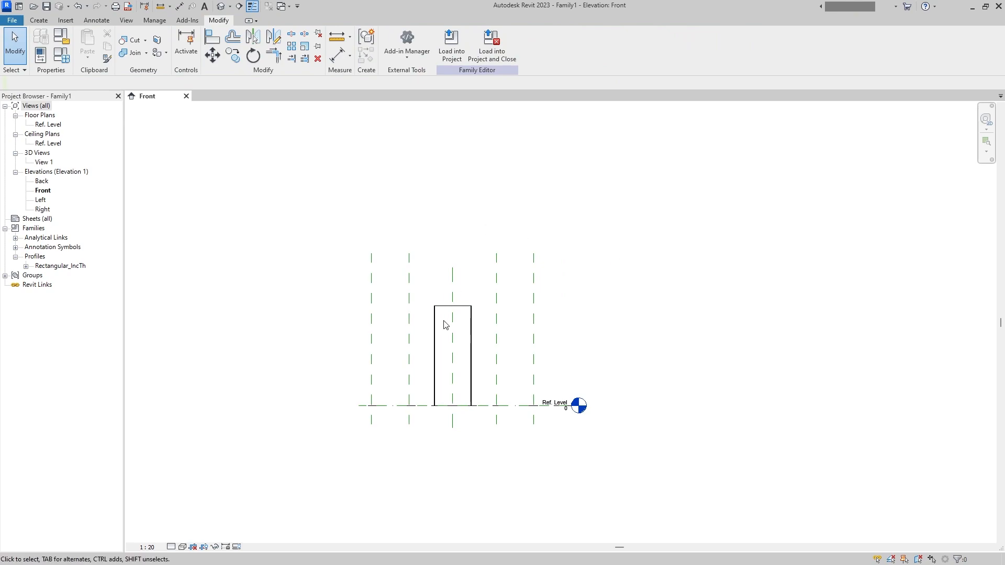
- Inspect the finished swept blend's hollow shape and wall thickness in the default 3D view
{"action": "scroll", "coordinate": [440, 320], "scroll_direction": "up", "scroll_amount": 3}
{"action": "left_click", "coordinate": [426, 326]}
{"action": "left_click", "coordinate": [345, 235]}
{"action": "left_click", "coordinate": [221, 7]}
{"action": "middle_click_drag", "start_coordinate": [579, 309], "coordinate": [585, 231], "text": "shift"}
{"action": "middle_click_drag", "start_coordinate": [308, 263], "coordinate": [581, 294], "text": "shift"}
{"action": "scroll", "coordinate": [577, 241], "scroll_direction": "up", "scroll_amount": 4}
{"action": "middle_click_drag", "start_coordinate": [522, 419], "coordinate": [527, 229], "text": "shift"}
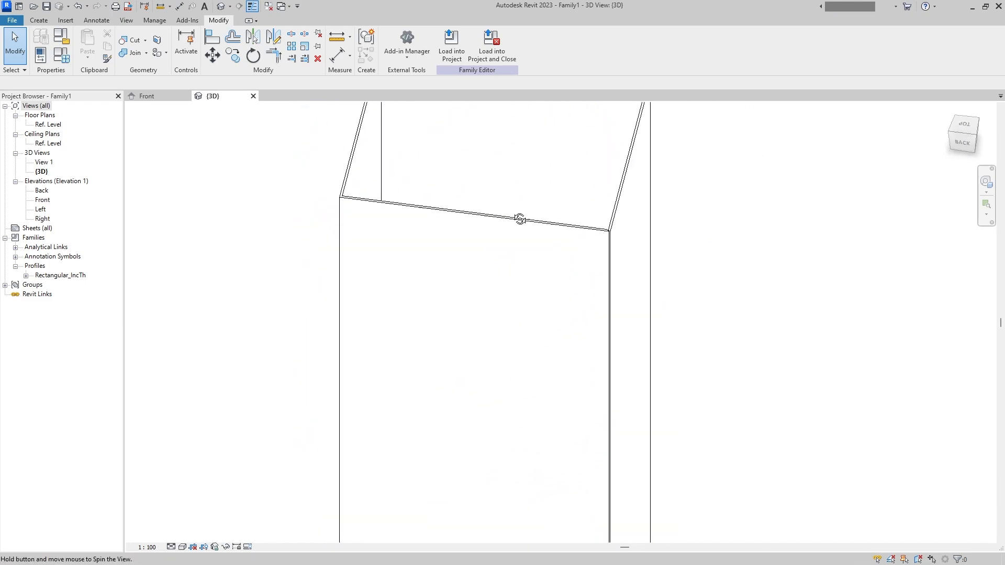
- Set PiX_MEC_Bot_L to 1500, PiX_MEC_Bot_W to 1000, PiX_MEC_Cover_T to 10, PiX_MEC_Top_L to 2000, and enter a new PiX_MEC_Top_W value
{"action": "left_click", "coordinate": [61, 55]}
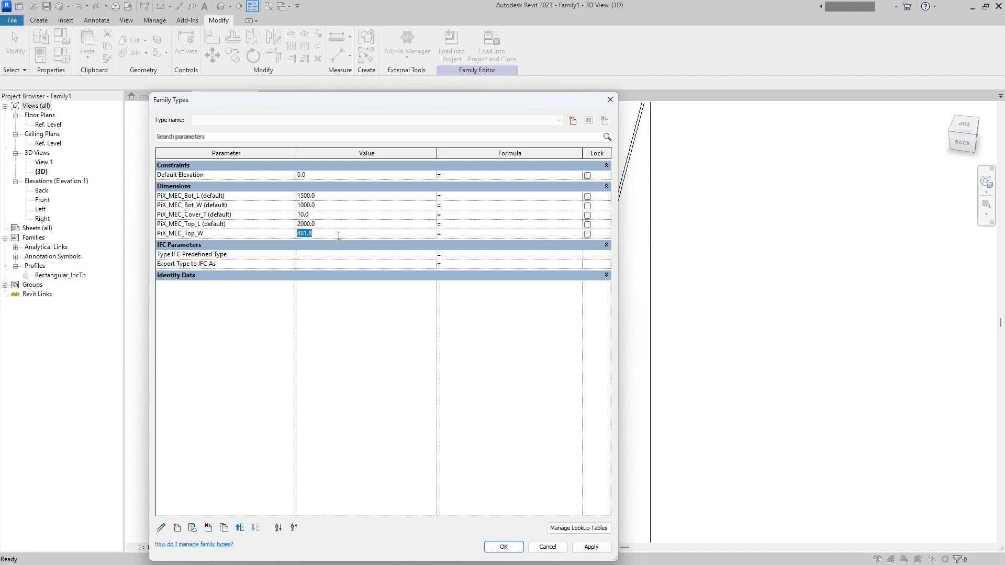
{"action": "left_click", "coordinate": [585, 544]}
{"action": "left_click", "coordinate": [505, 547]}
{"action": "scroll", "coordinate": [506, 377], "scroll_direction": "down", "scroll_amount": 5}
{"action": "mouse_move", "coordinate": [502, 366]}
{"action": "middle_mouse_down", "text": "shift"}
{"action": "mouse_move", "coordinate": [374, 236]}
{"action": "mouse_move", "coordinate": [722, 497]}
{"action": "mouse_move", "coordinate": [528, 340]}
{"action": "mouse_move", "coordinate": [515, 361]}
{"action": "middle_mouse_up", "text": "shift"}
- Delete the surplus vertical reference planes beside the swept blend in the Front elevation
{"action": "double_click", "coordinate": [40, 200]}
{"action": "left_click_drag", "start_coordinate": [677, 249], "coordinate": [550, 225]}
{"action": "left_click_drag", "start_coordinate": [406, 220], "coordinate": [266, 182], "text": "ctrl"}
{"action": "key", "text": "Delete"}
{"action": "scroll", "coordinate": [360, 262], "scroll_direction": "down", "scroll_amount": 2}
{"action": "middle_click_drag", "start_coordinate": [359, 262], "coordinate": [376, 280]}
{"action": "left_click", "coordinate": [212, 97]}
- Delete the remaining surplus reference planes in the Ref. Level floor plan and review the tapered body in 3D
{"action": "double_click", "coordinate": [49, 125]}
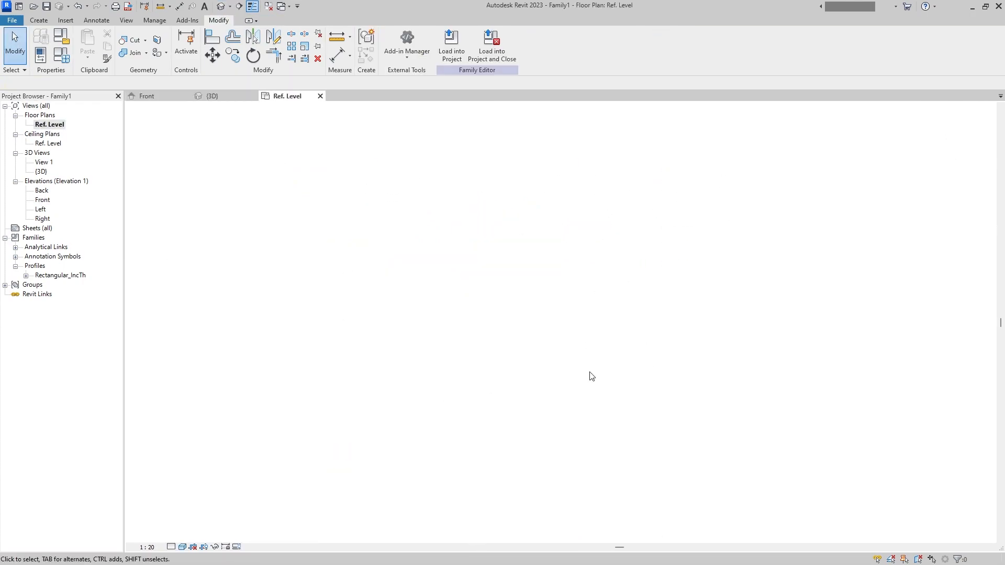
{"action": "left_click", "coordinate": [621, 371]}
{"action": "left_click", "coordinate": [612, 286], "text": "ctrl"}
{"action": "key", "text": "Delete"}
{"action": "left_click", "coordinate": [405, 236]}
{"action": "left_click", "coordinate": [404, 421], "text": "ctrl"}
{"action": "key", "text": "Delete"}
{"action": "left_click", "coordinate": [230, 8]}
{"action": "middle_click_drag", "start_coordinate": [646, 229], "coordinate": [536, 301], "text": "shift"}
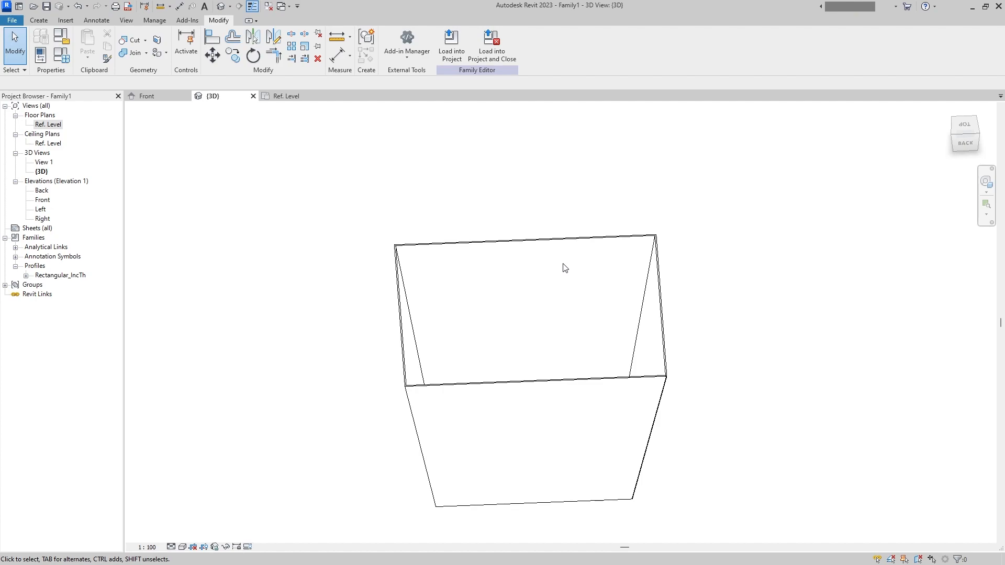
- Check the swept blend's open corner in the Ref. Level plan and open the Rectangular_IncTh profile family for editing
{"action": "double_click", "coordinate": [47, 125]}
{"action": "scroll", "coordinate": [413, 246], "scroll_direction": "up", "scroll_amount": 5}
{"action": "left_click", "coordinate": [420, 259]}
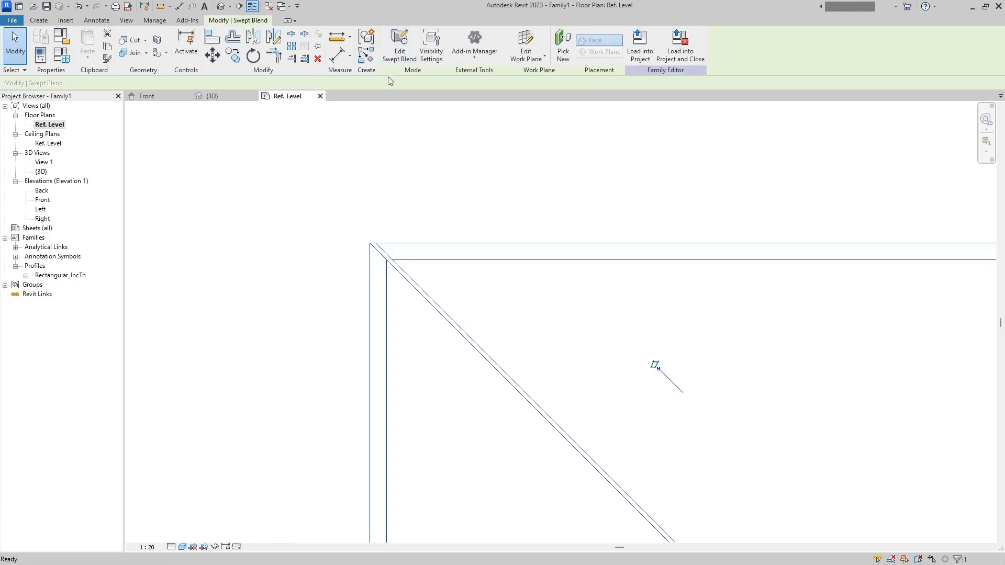
{"action": "key", "text": "Escape"}
{"action": "right_click", "coordinate": [39, 264]}
{"action": "right_click", "coordinate": [42, 276]}
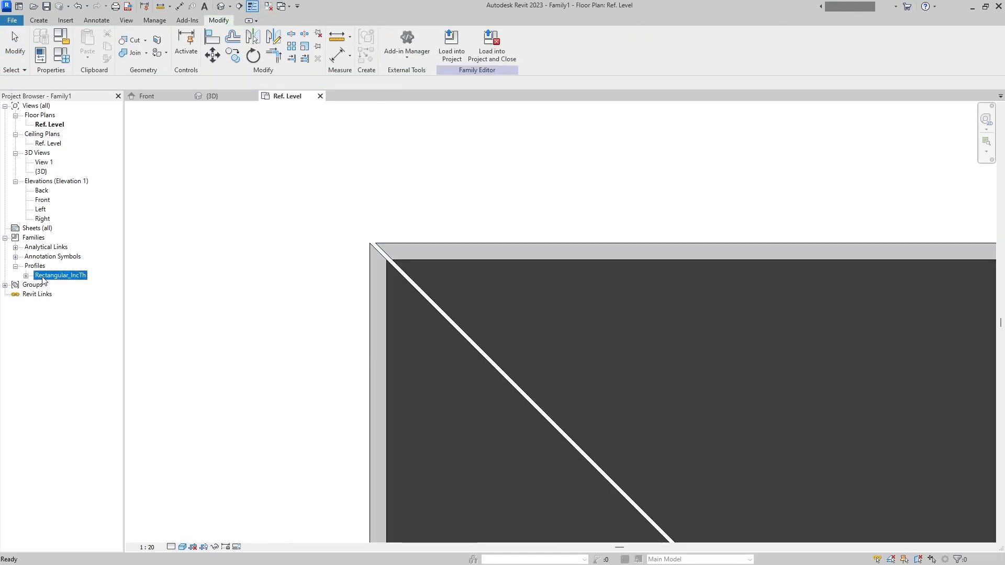
{"action": "left_click", "coordinate": [68, 323]}
- Dimension the narrow gap between the two diagonal lines at the profile's corner
{"action": "scroll", "coordinate": [314, 509], "scroll_direction": "up", "scroll_amount": 10}
{"action": "left_click", "coordinate": [335, 479]}
{"action": "scroll", "coordinate": [338, 480], "scroll_direction": "up", "scroll_amount": 2}
{"action": "key", "text": "Escape"}
{"action": "left_click", "coordinate": [43, 20]}
{"action": "left_click", "coordinate": [178, 44]}
{"action": "left_click", "coordinate": [348, 459]}
{"action": "left_click", "coordinate": [335, 446]}
{"action": "left_click", "coordinate": [499, 361]}
{"action": "scroll", "coordinate": [498, 365], "scroll_direction": "down", "scroll_amount": 2}
{"action": "key", "text": "Escape"}
{"action": "key", "text": "Escape"}
- Set the gap between the profile's diagonal corner lines to 1 mm
{"action": "left_click", "coordinate": [408, 422]}
{"action": "left_click", "coordinate": [527, 336]}
{"action": "key", "text": "Escape"}
{"action": "left_click", "coordinate": [417, 412]}
{"action": "left_click", "coordinate": [509, 313]}
{"action": "type", "text": "1"}
{"action": "key", "text": "Return"}
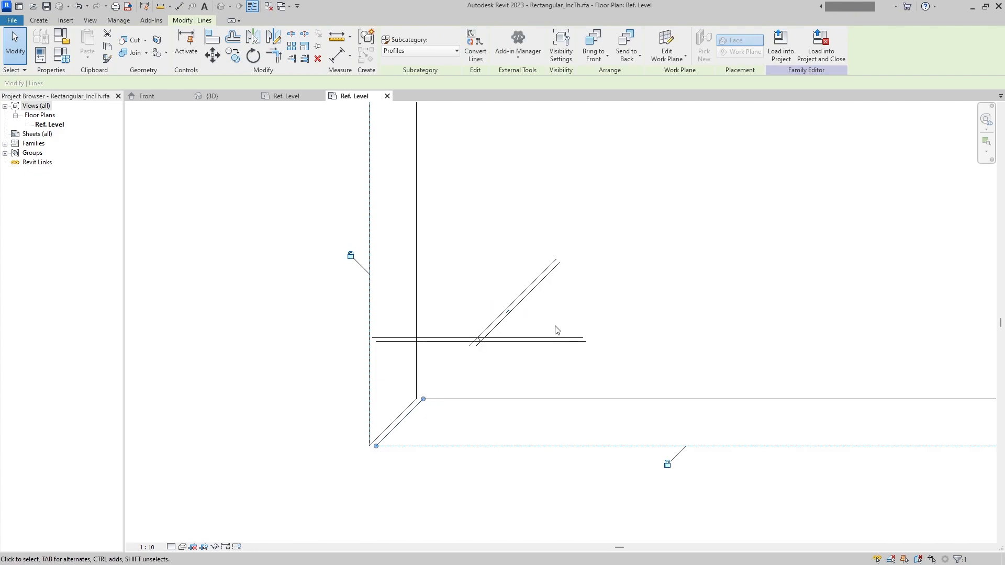
{"action": "left_click", "coordinate": [430, 429]}
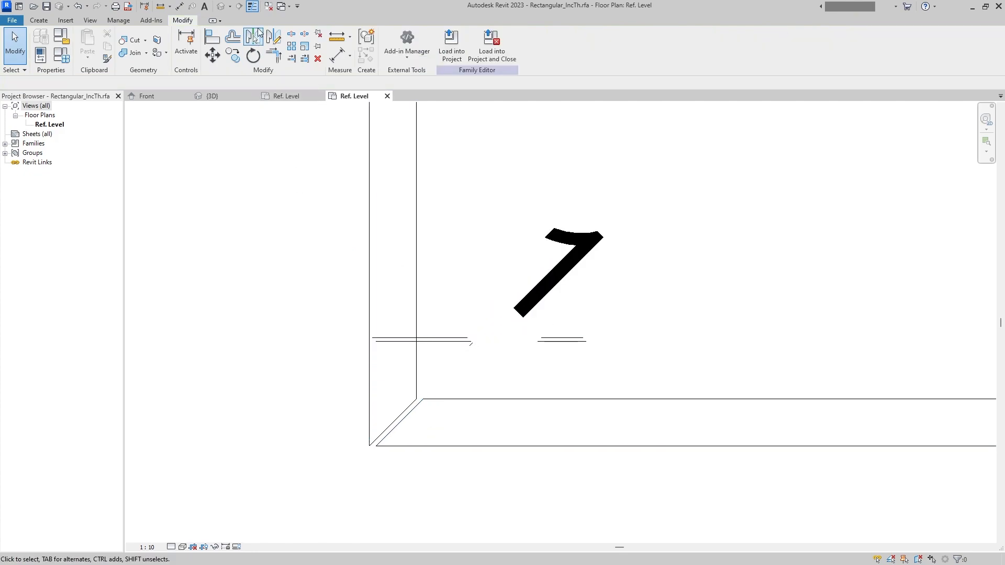
{"action": "left_click", "coordinate": [582, 280]}
- Load the Rectangular_IncTh profile into Family1 and close it, overwriting the existing version and its parameter values
{"action": "scroll", "coordinate": [518, 332], "scroll_direction": "down", "scroll_amount": 3}
{"action": "left_click", "coordinate": [357, 321]}
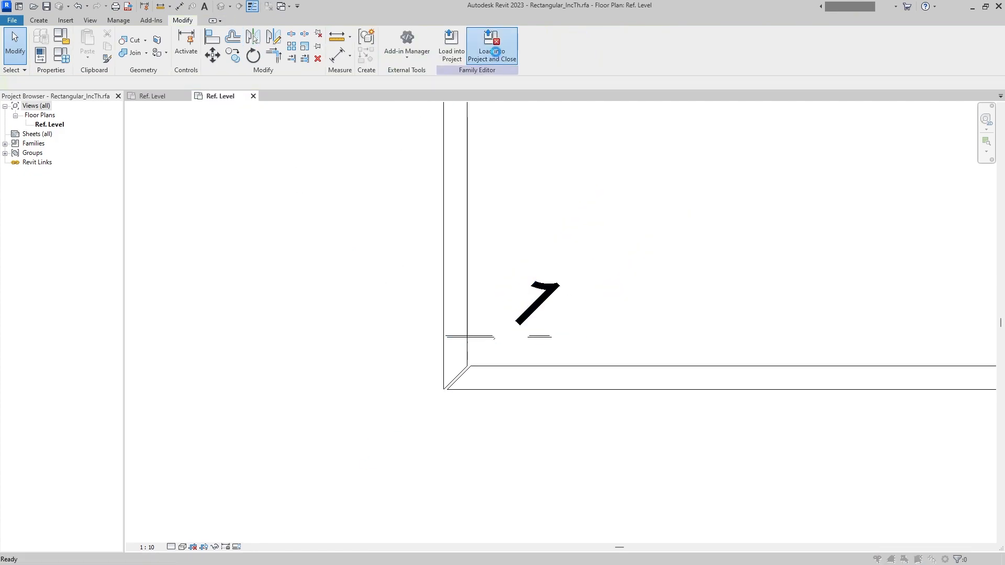
{"action": "left_click", "coordinate": [494, 48]}
{"action": "left_click", "coordinate": [484, 293]}
{"action": "left_click", "coordinate": [481, 292]}
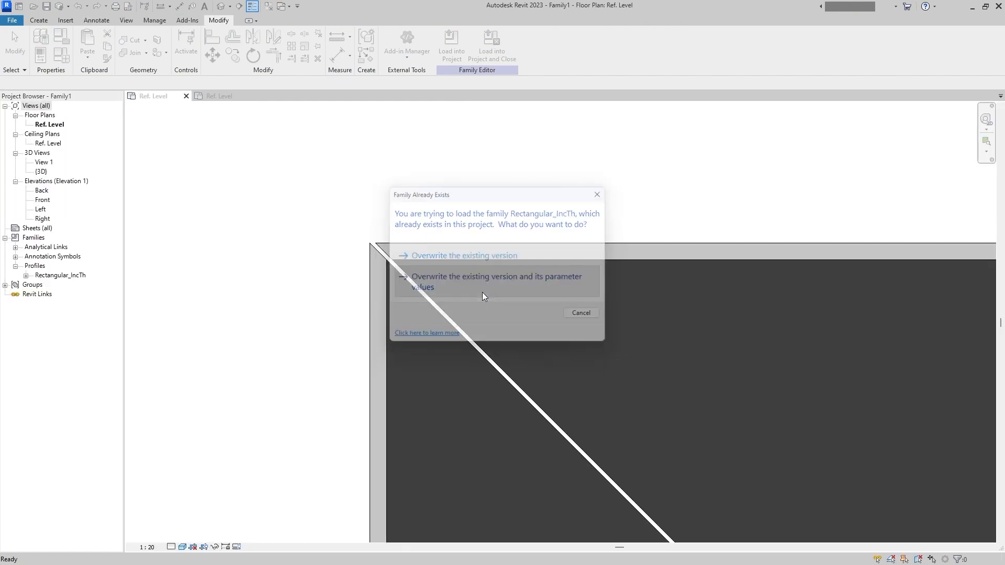
{"action": "left_click", "coordinate": [482, 292]}
- Examine the swept blend's corners and tapered walls in the Ref. Level plan, the Front elevation and the 3D view
{"action": "scroll", "coordinate": [612, 258], "scroll_direction": "down", "scroll_amount": 5}
{"action": "middle_click_drag", "start_coordinate": [501, 300], "coordinate": [458, 286]}
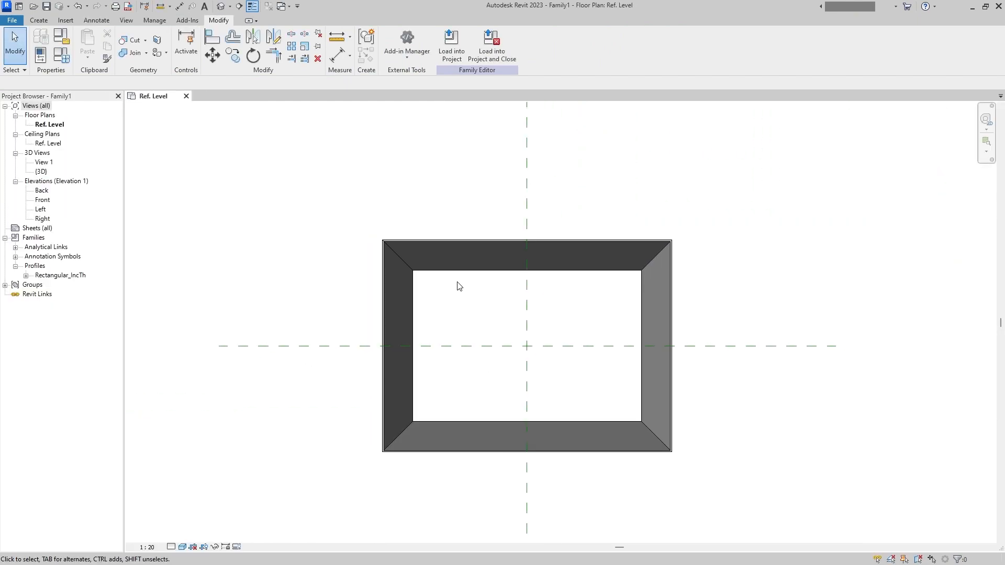
{"action": "left_click", "coordinate": [422, 422]}
{"action": "scroll", "coordinate": [435, 403], "scroll_direction": "up", "scroll_amount": 4}
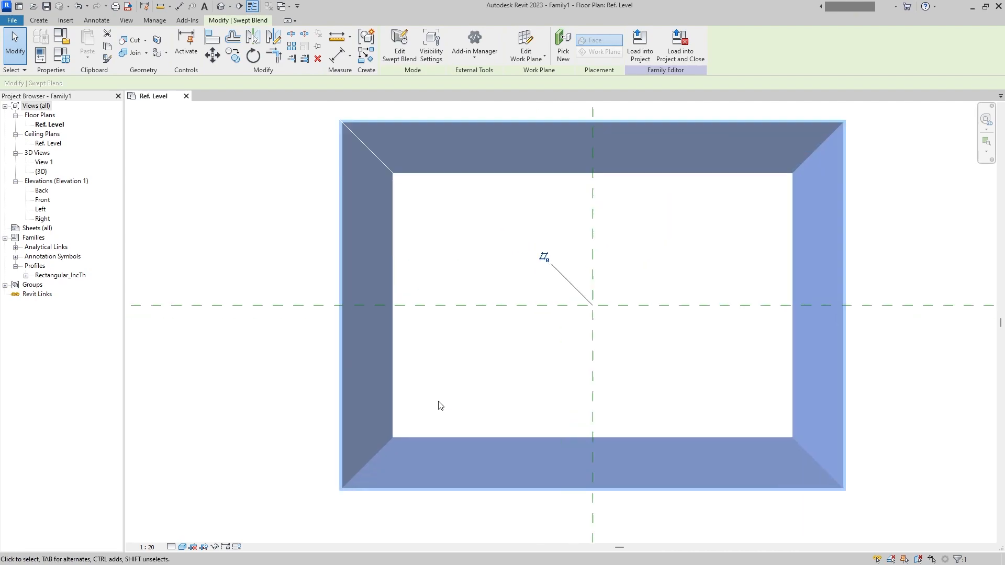
{"action": "left_click", "coordinate": [491, 268]}
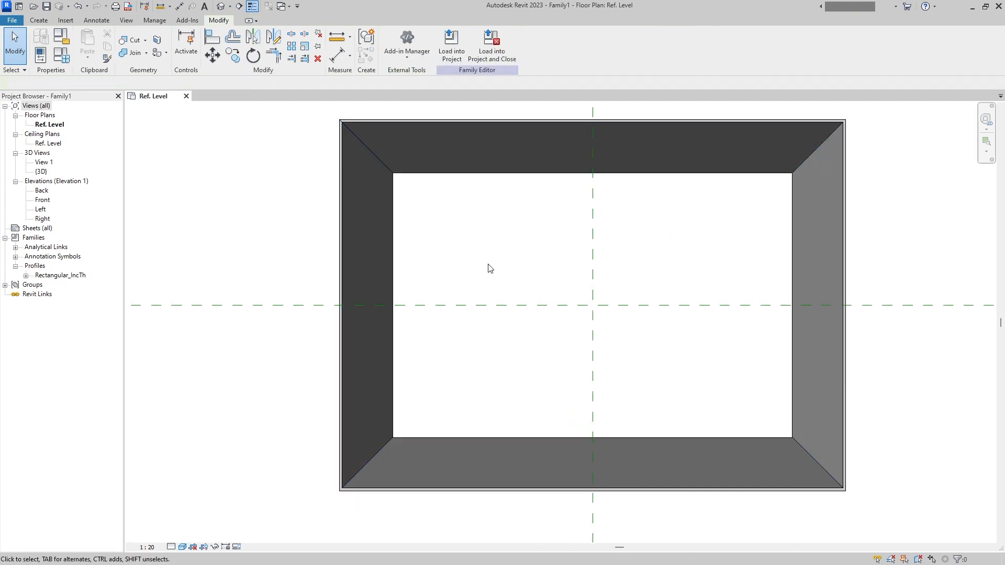
{"action": "double_click", "coordinate": [43, 201]}
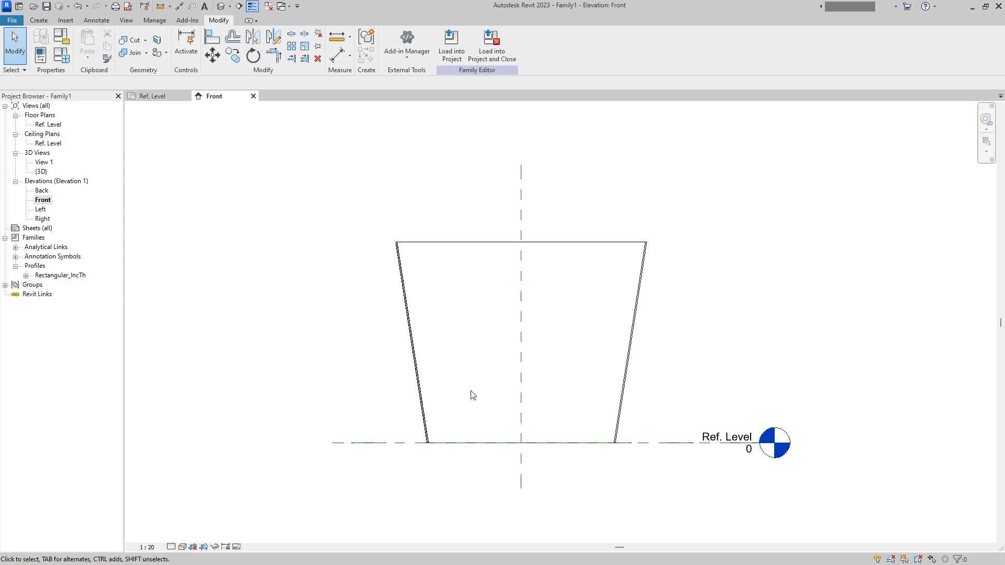
{"action": "double_click", "coordinate": [49, 125]}
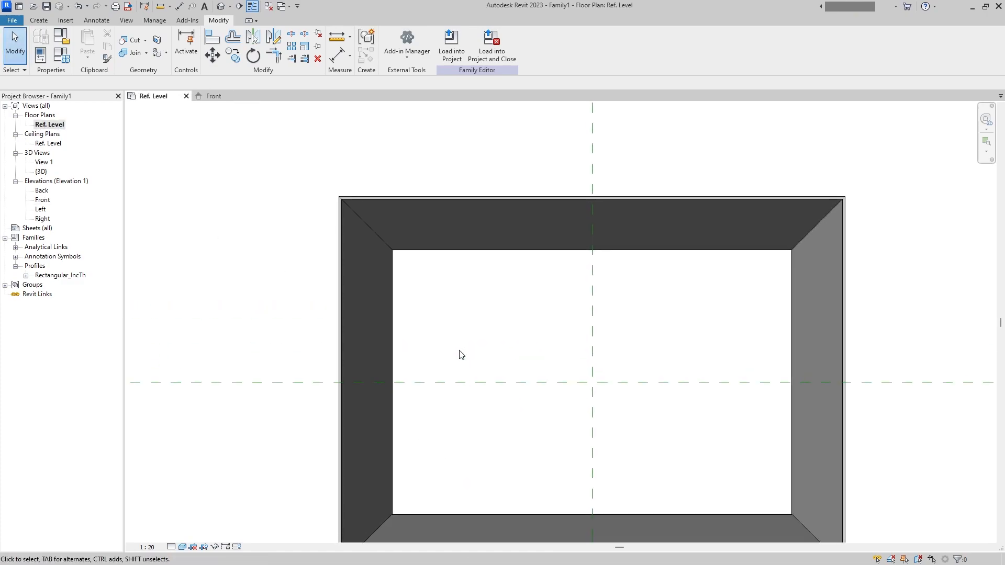
{"action": "scroll", "coordinate": [519, 331], "scroll_direction": "down", "scroll_amount": 4}
{"action": "middle_click_drag", "start_coordinate": [517, 334], "coordinate": [402, 314]}
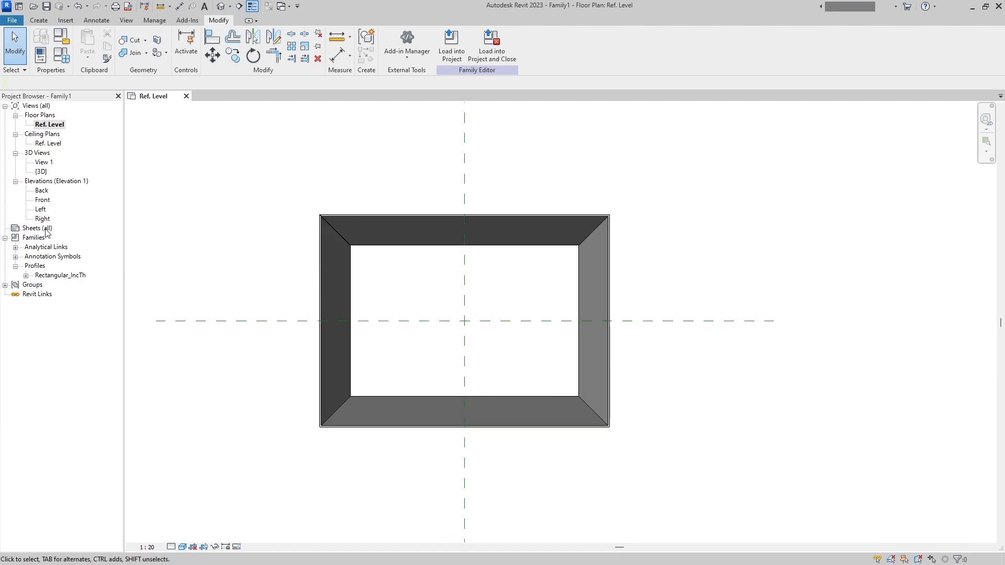
{"action": "double_click", "coordinate": [43, 200]}
{"action": "middle_click_drag", "start_coordinate": [484, 375], "coordinate": [469, 406]}
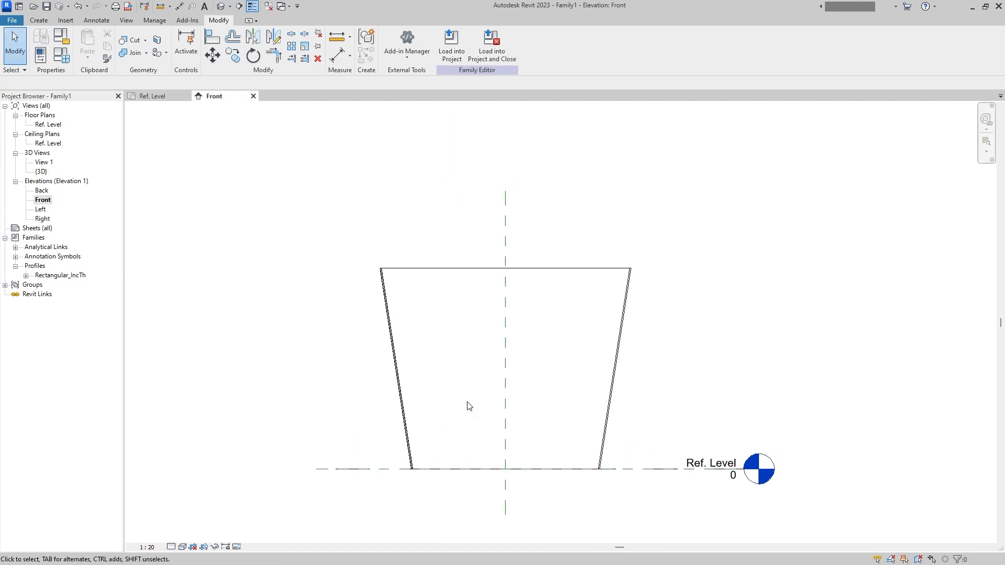
{"action": "left_click", "coordinate": [217, 2]}
{"action": "middle_click_drag", "start_coordinate": [441, 376], "coordinate": [594, 323]}
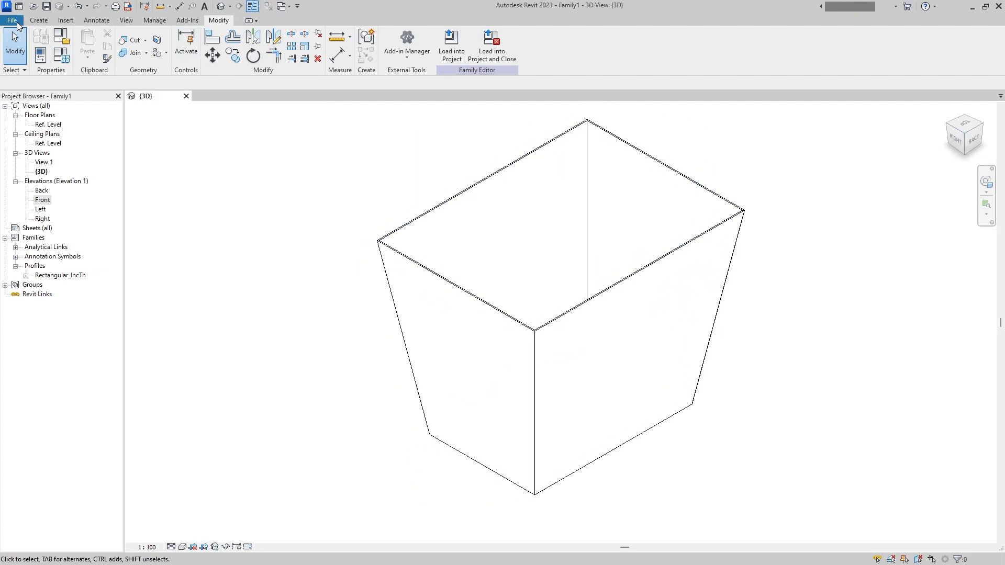
- Open the Nozzle-Dummy.rfa family file
{"action": "left_click", "coordinate": [17, 23]}
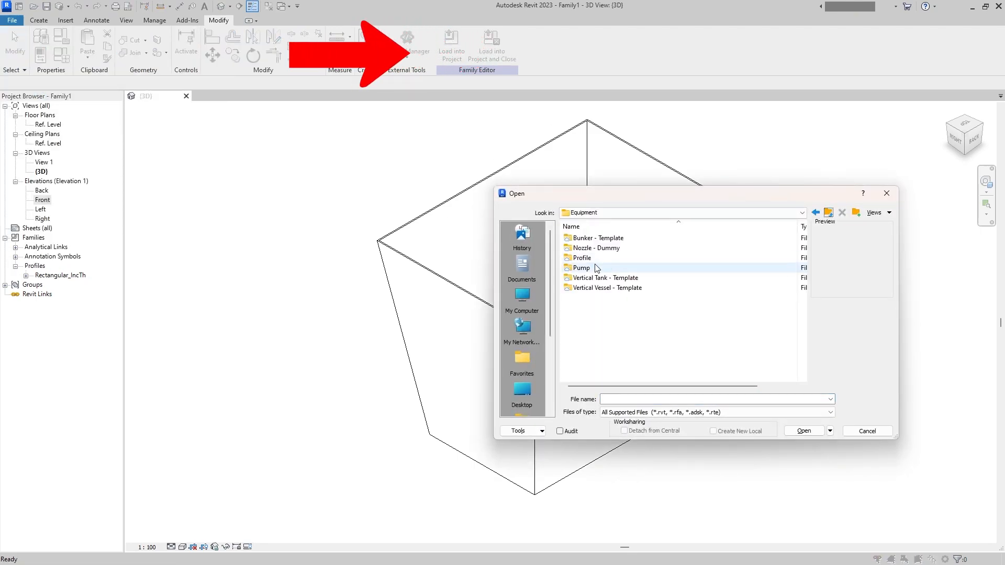
{"action": "double_click", "coordinate": [591, 248]}
{"action": "double_click", "coordinate": [599, 268]}
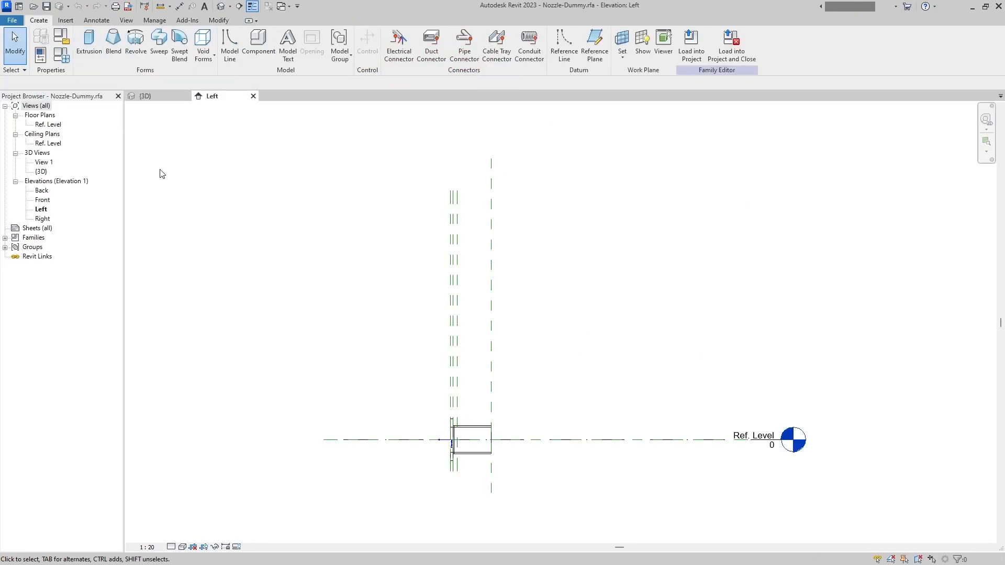
- Make the Nozzle-Dummy family Work Plane-Based and load it into Family1, closing the nozzle file
{"action": "key", "text": "ctrl+1"}
{"action": "left_click", "coordinate": [920, 270]}
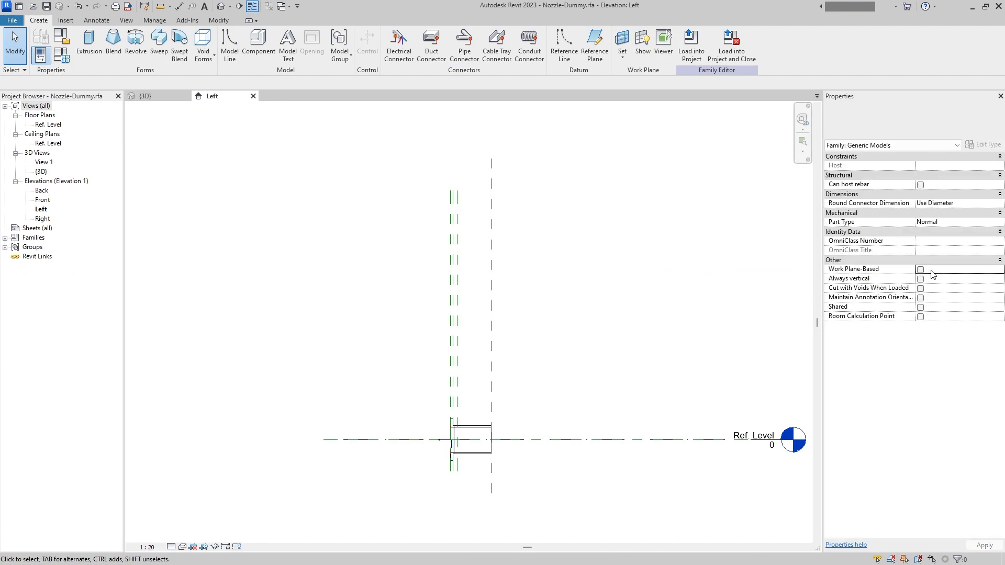
{"action": "left_click", "coordinate": [729, 60]}
{"action": "left_click", "coordinate": [482, 291]}
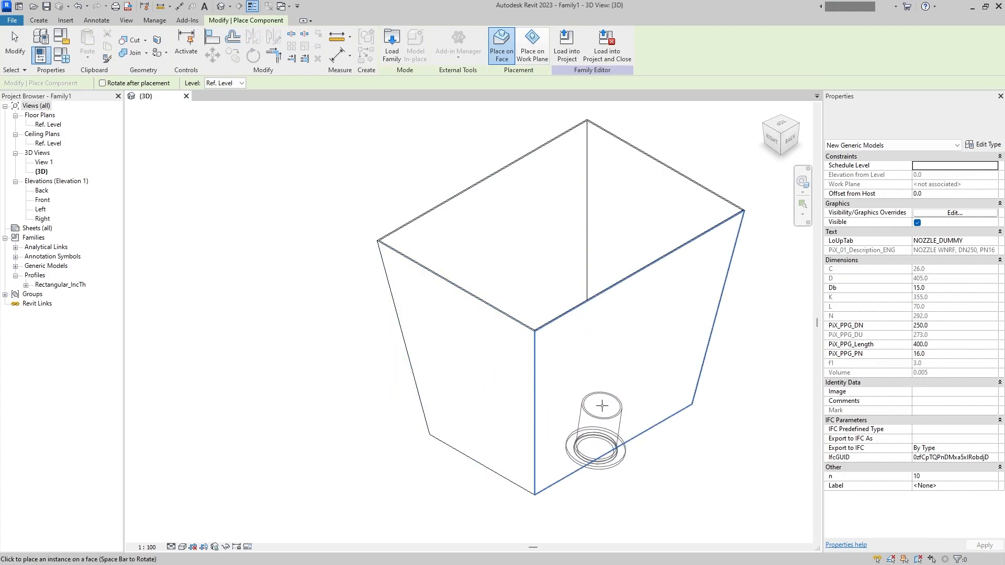
- Try placing the nozzle on the body in 3D with both the work plane and face placement options
{"action": "left_click", "coordinate": [532, 47]}
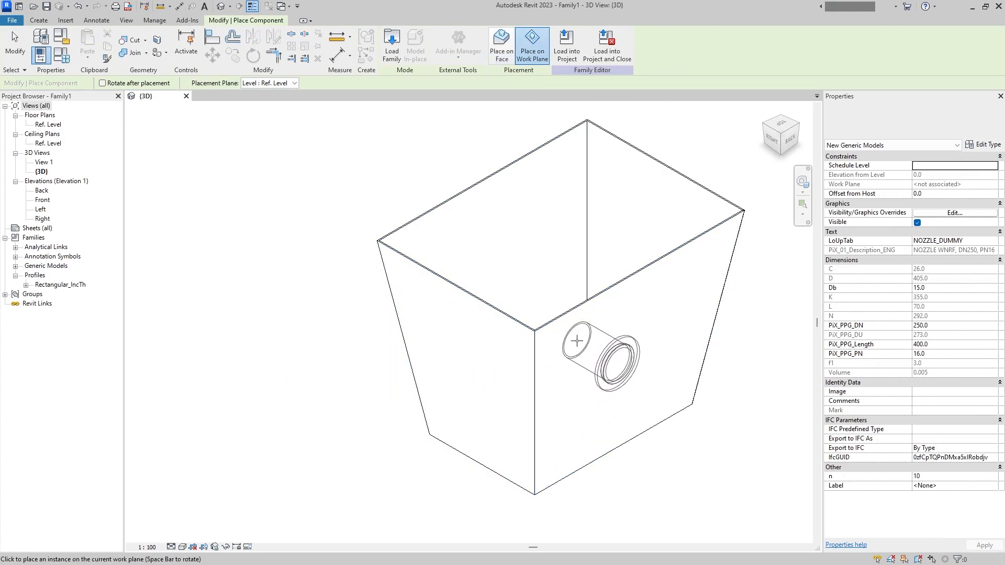
{"action": "middle_click_drag", "start_coordinate": [580, 349], "coordinate": [641, 348]}
{"action": "left_click", "coordinate": [501, 47]}
{"action": "middle_click_drag", "start_coordinate": [511, 259], "coordinate": [337, 303], "text": "shift"}
- Try to place Nozzle-Dummy on the body's sloped wall in the Front elevation
{"action": "double_click", "coordinate": [45, 200]}
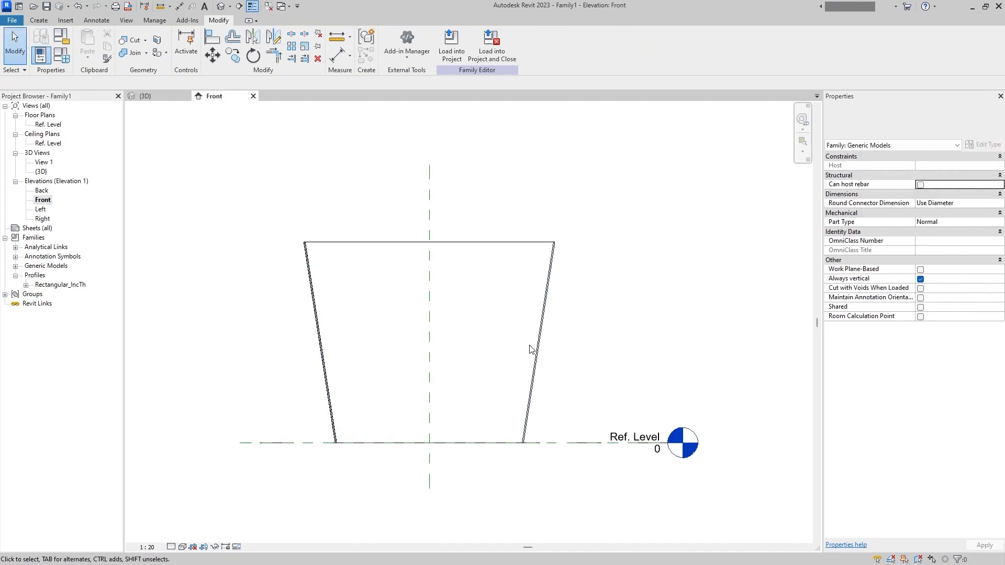
{"action": "double_click", "coordinate": [42, 285]}
{"action": "double_click", "coordinate": [38, 276]}
{"action": "double_click", "coordinate": [41, 267]}
{"action": "double_click", "coordinate": [48, 276]}
{"action": "left_click_drag", "start_coordinate": [56, 285], "coordinate": [549, 320]}
{"action": "key", "text": "Escape"}
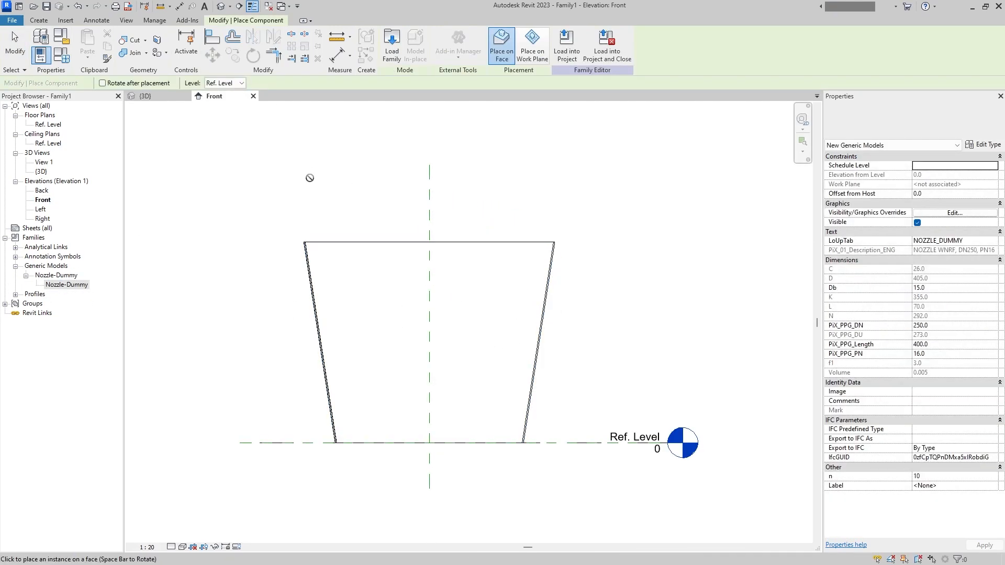
- Enable Always vertical in the Nozzle-Dummy family and reload it into Family1, overwriting the existing version
{"action": "left_click", "coordinate": [13, 21]}
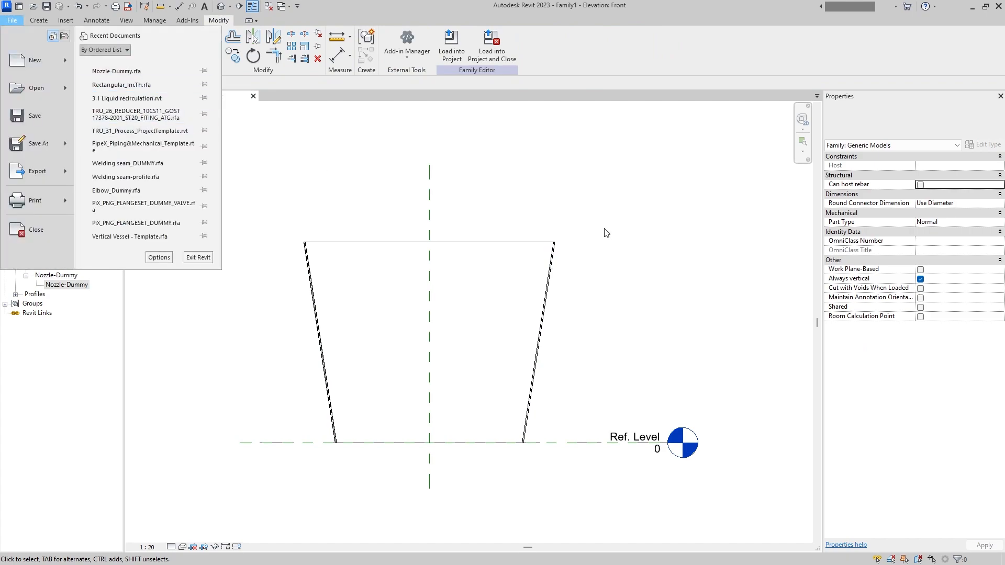
{"action": "left_click", "coordinate": [129, 72]}
{"action": "left_click", "coordinate": [920, 279]}
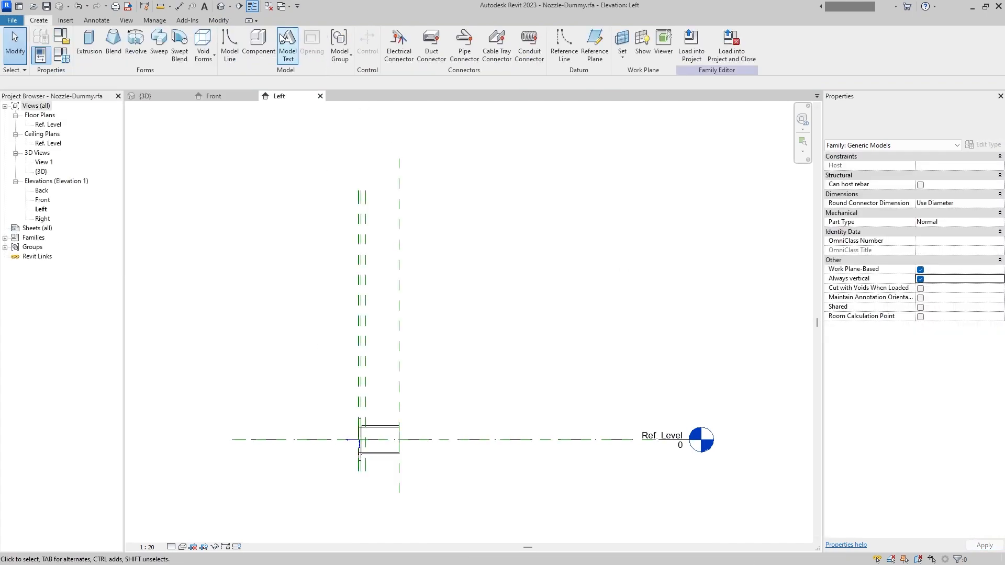
{"action": "left_click", "coordinate": [731, 53]}
{"action": "left_click", "coordinate": [482, 293]}
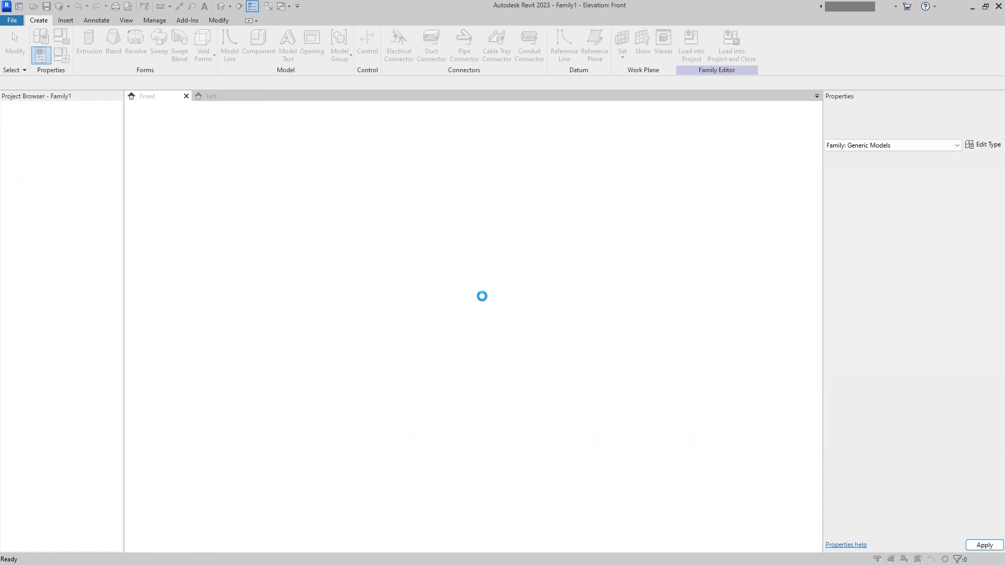
{"action": "left_click", "coordinate": [482, 278]}
- Place one Nozzle-Dummy instance on the body's front face and one on its back face in the 3D view
{"action": "left_click", "coordinate": [27, 276]}
{"action": "left_click", "coordinate": [221, 6]}
{"action": "middle_click_drag", "start_coordinate": [335, 293], "coordinate": [429, 308], "text": "shift"}
{"action": "left_click", "coordinate": [51, 286]}
{"action": "left_click_drag", "start_coordinate": [51, 287], "coordinate": [549, 330]}
{"action": "middle_click_drag", "start_coordinate": [549, 329], "coordinate": [650, 249], "text": "shift"}
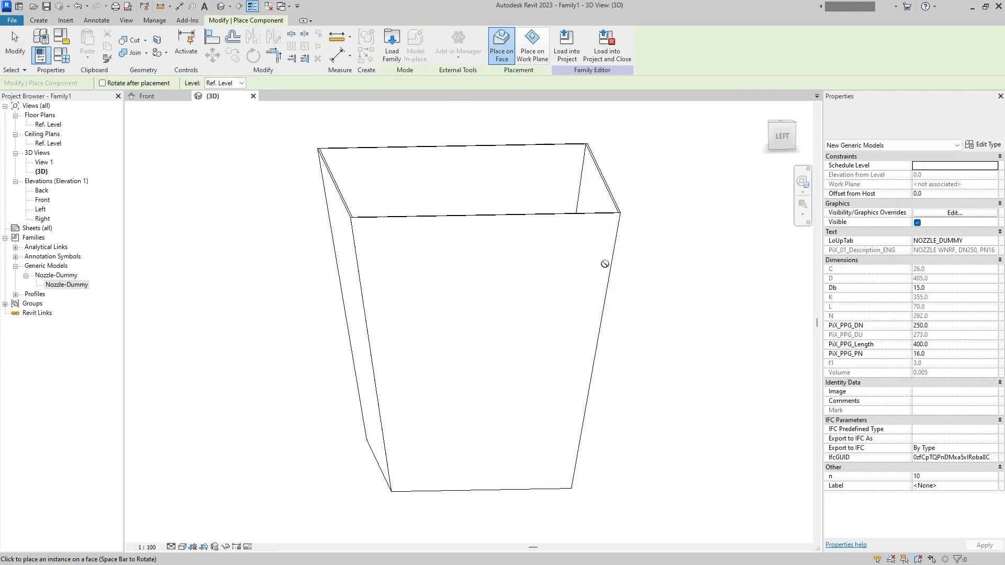
{"action": "middle_click_drag", "start_coordinate": [352, 294], "coordinate": [530, 425], "text": "shift"}
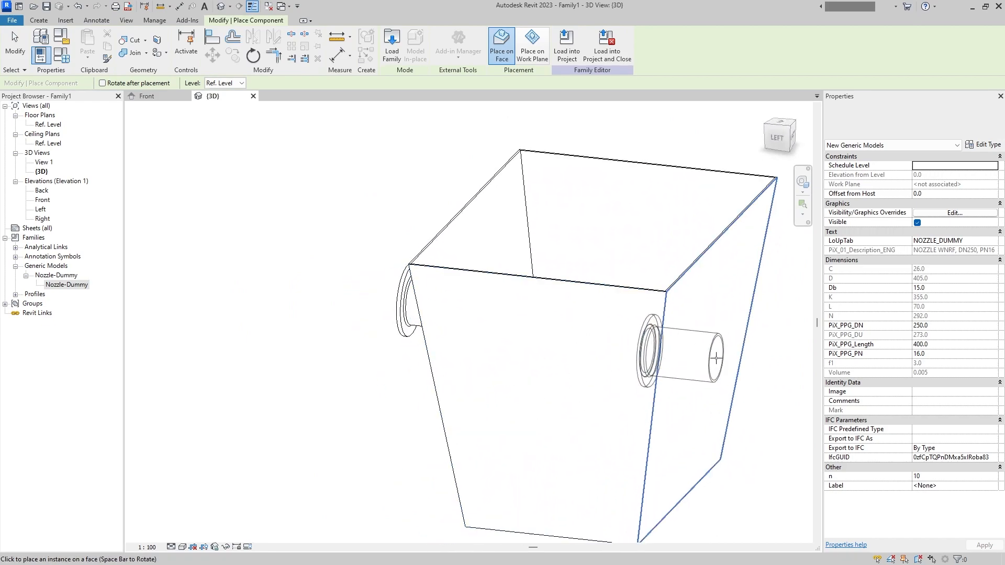
{"action": "left_click", "coordinate": [707, 341]}
{"action": "scroll", "coordinate": [707, 365], "scroll_direction": "down", "scroll_amount": 2}
{"action": "middle_click_drag", "start_coordinate": [707, 364], "coordinate": [540, 327]}
{"action": "middle_click_drag", "start_coordinate": [541, 327], "coordinate": [575, 414], "text": "shift"}
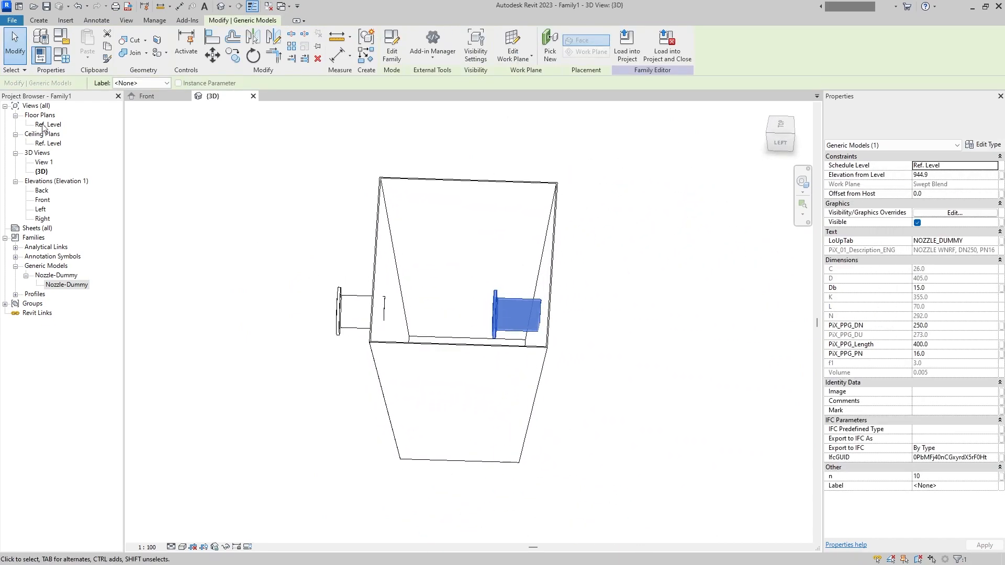
- Open the Nozzle-Dummy family for editing from the inward-facing nozzle in the Ref. Level plan
{"action": "double_click", "coordinate": [37, 125]}
{"action": "scroll", "coordinate": [468, 505], "scroll_direction": "up", "scroll_amount": 6}
{"action": "middle_click_drag", "start_coordinate": [492, 519], "coordinate": [475, 305]}
{"action": "scroll", "coordinate": [462, 353], "scroll_direction": "up", "scroll_amount": 8}
{"action": "middle_click_drag", "start_coordinate": [478, 352], "coordinate": [526, 409]}
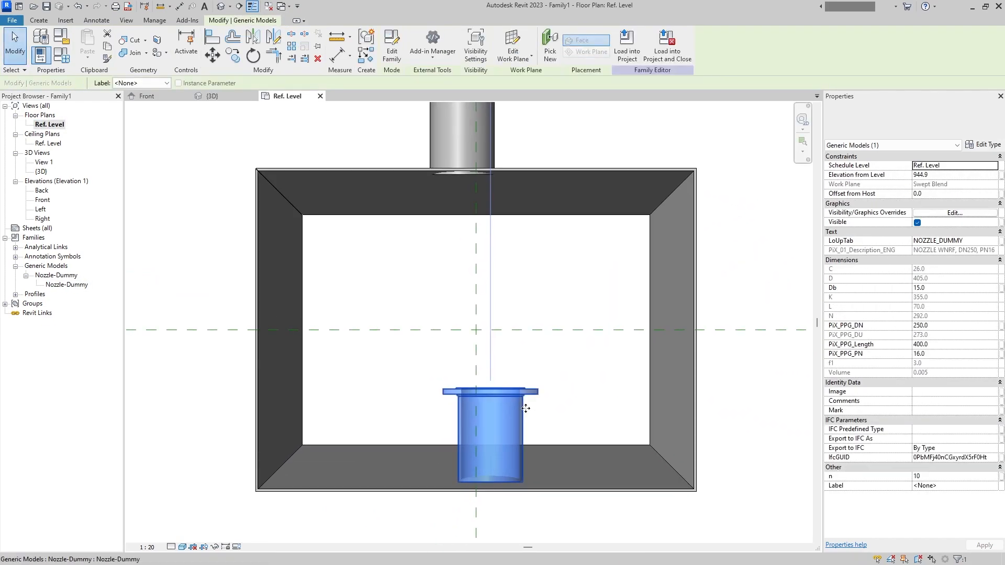
{"action": "double_click", "coordinate": [524, 399]}
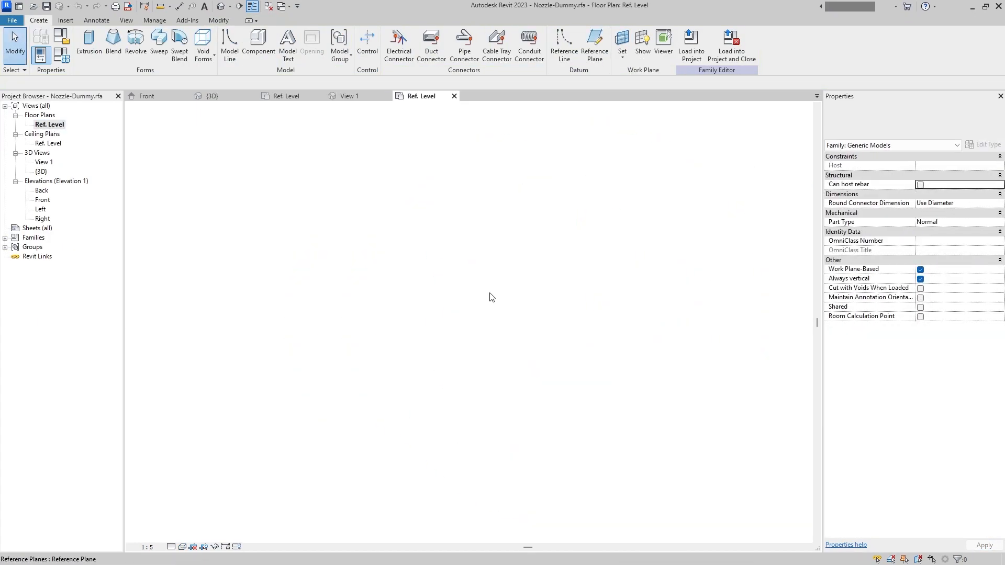
- Add a Double Vertical and a Double Horizontal flip control beside the nozzle in its Ref. Level plan
{"action": "scroll", "coordinate": [486, 298], "scroll_direction": "up", "scroll_amount": 2}
{"action": "left_click", "coordinate": [366, 44]}
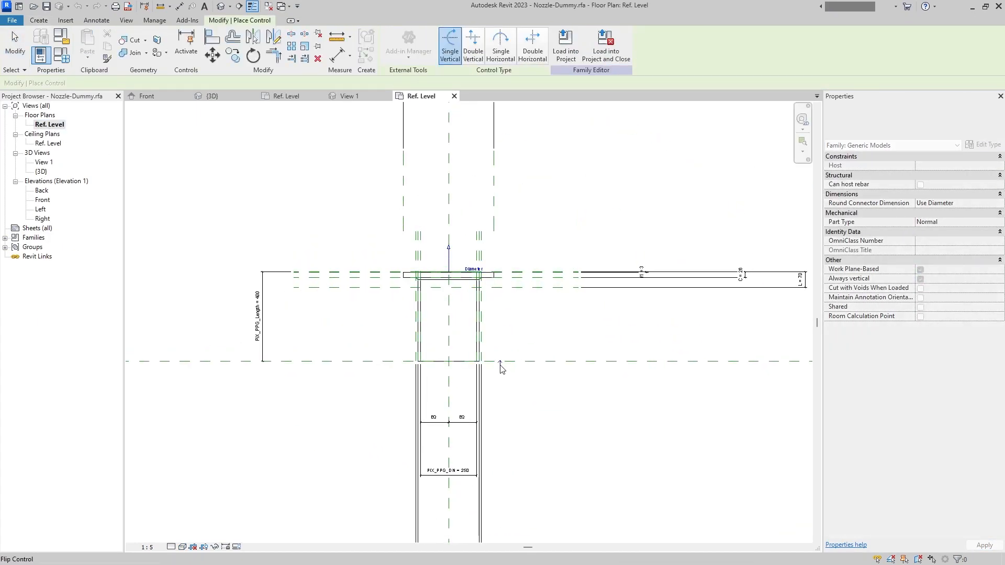
{"action": "scroll", "coordinate": [500, 368], "scroll_direction": "up", "scroll_amount": 2}
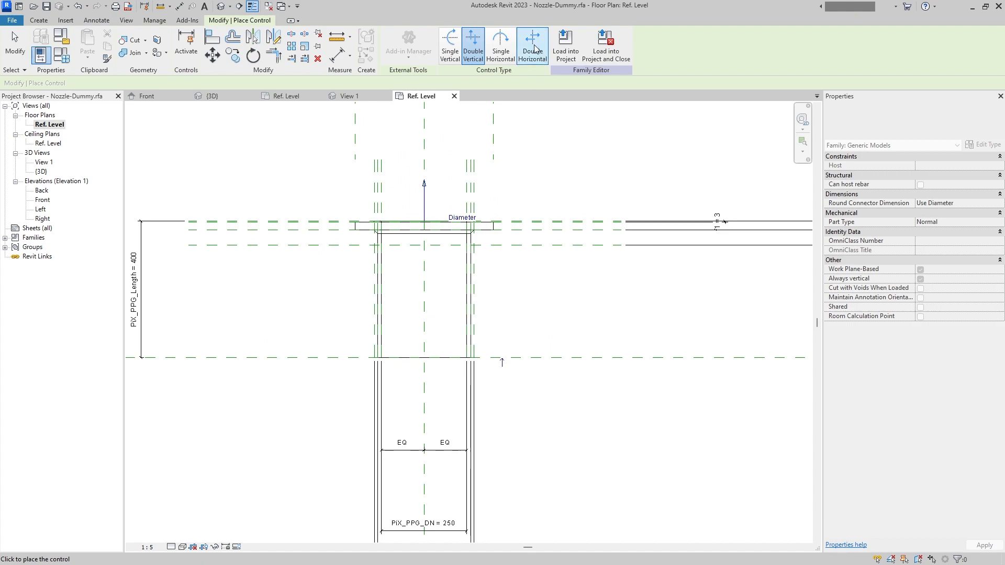
{"action": "left_click", "coordinate": [471, 59]}
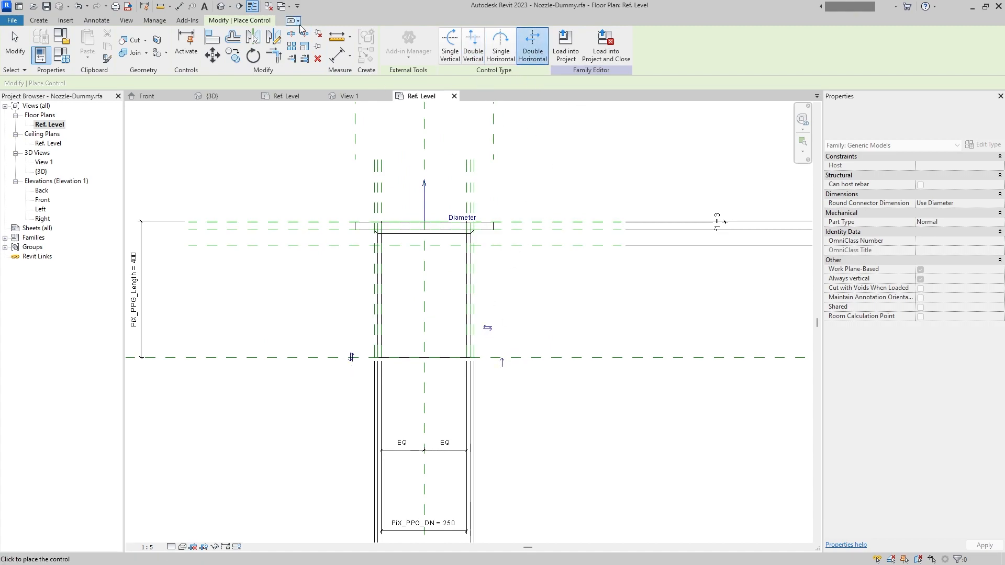
- Load the nozzle family with its flip controls back into Family1 and close it, overwriting the existing version
{"action": "left_click", "coordinate": [605, 47]}
{"action": "left_click", "coordinate": [481, 292]}
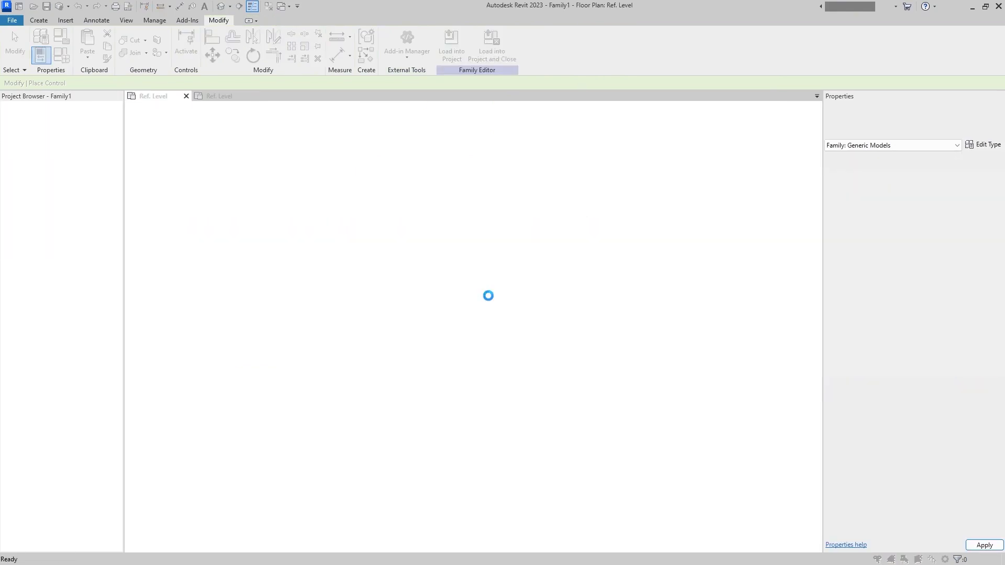
{"action": "left_click", "coordinate": [490, 297]}
- Flip the front nozzle so its flange points outward from the body
{"action": "left_click", "coordinate": [524, 416]}
{"action": "middle_click_drag", "start_coordinate": [523, 417], "coordinate": [518, 359]}
{"action": "left_click", "coordinate": [450, 423]}
{"action": "left_click", "coordinate": [400, 506]}
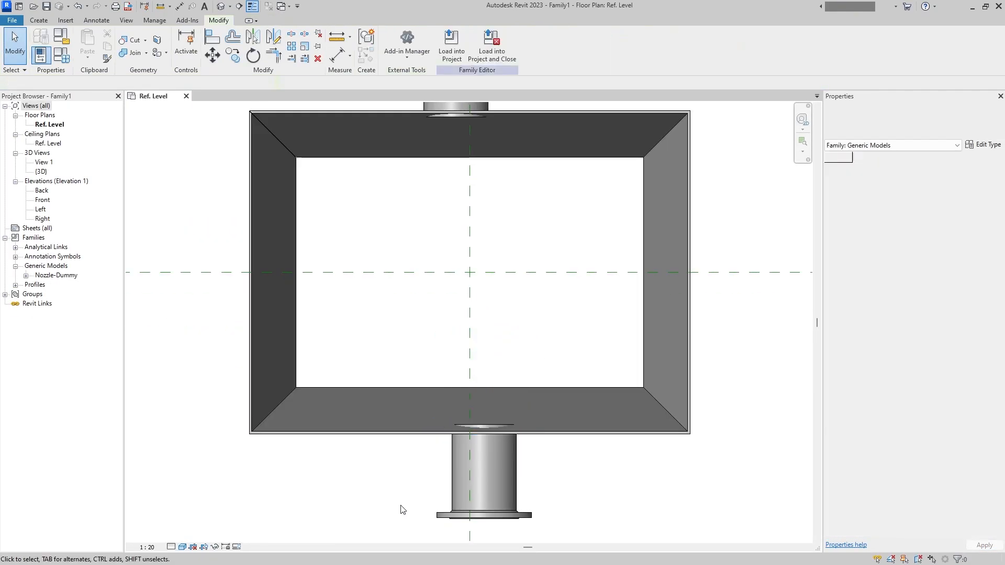
{"action": "scroll", "coordinate": [399, 474], "scroll_direction": "down", "scroll_amount": 3}
- Align the front and back nozzles with the vertical center reference plane in the Ref. Level plan
{"action": "middle_click_drag", "start_coordinate": [402, 370], "coordinate": [408, 398]}
{"action": "left_click", "coordinate": [212, 37]}
{"action": "left_click", "coordinate": [442, 219]}
{"action": "left_click", "coordinate": [434, 256]}
{"action": "middle_click_drag", "start_coordinate": [514, 302], "coordinate": [526, 223]}
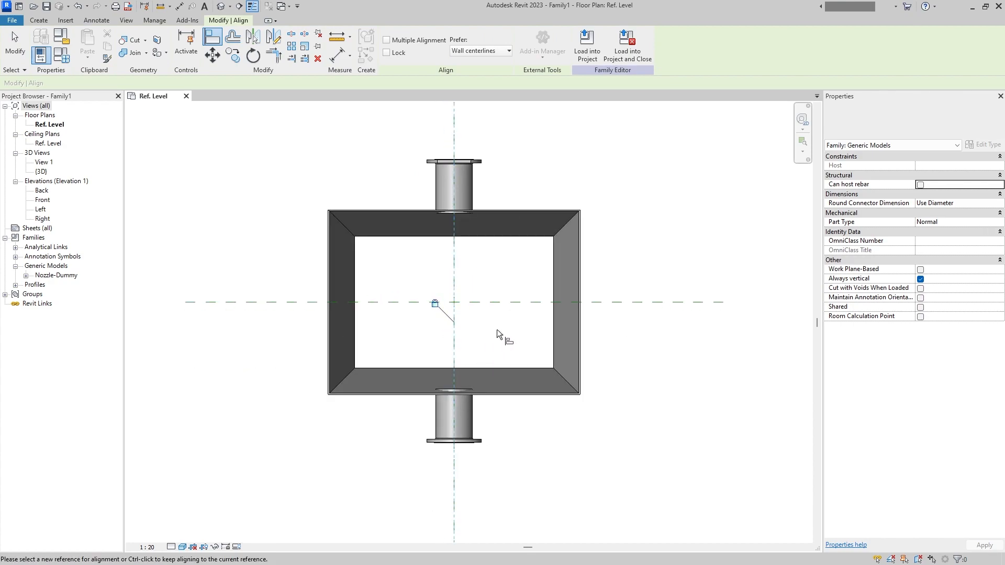
- Open the Left elevation and lower both nozzles along the sloping walls to the same height
{"action": "double_click", "coordinate": [41, 209]}
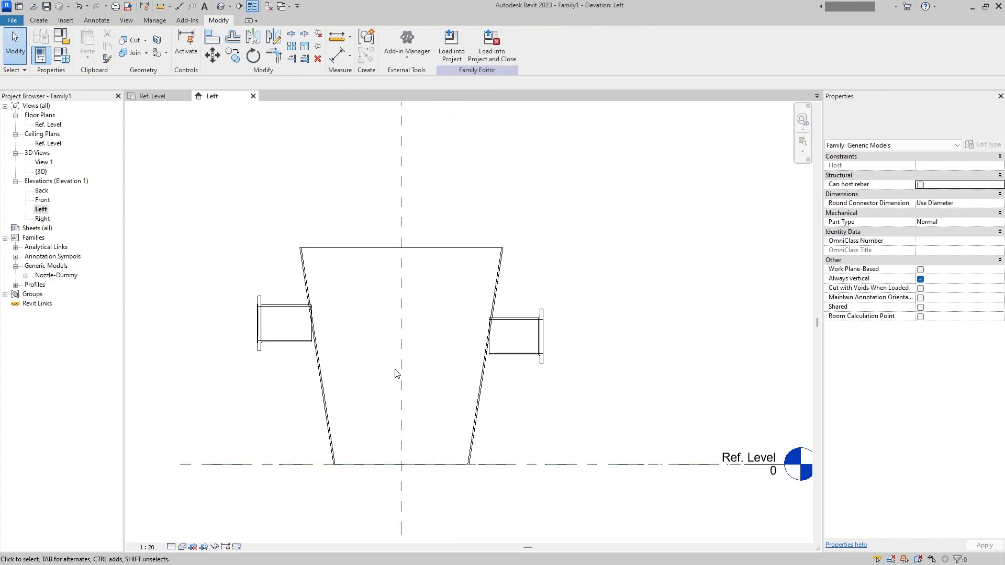
{"action": "scroll", "coordinate": [366, 377], "scroll_direction": "up", "scroll_amount": 3}
{"action": "left_click", "coordinate": [350, 376]}
{"action": "middle_click_drag", "start_coordinate": [410, 382], "coordinate": [446, 328]}
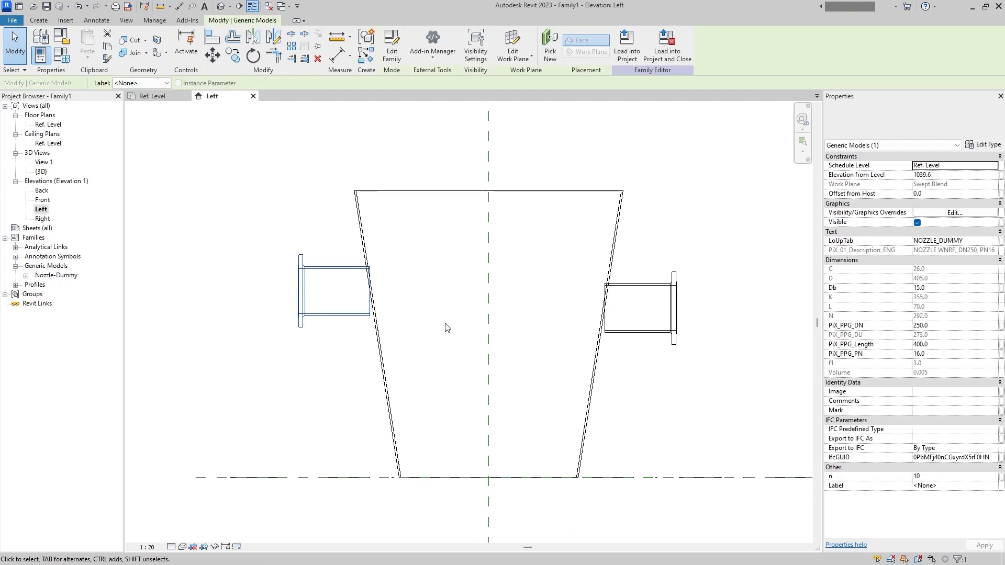
{"action": "left_click", "coordinate": [333, 373]}
{"action": "left_click", "coordinate": [303, 292]}
{"action": "left_click", "coordinate": [959, 177]}
{"action": "left_click_drag", "start_coordinate": [371, 398], "coordinate": [378, 381]}
{"action": "left_click_drag", "start_coordinate": [632, 332], "coordinate": [619, 406]}
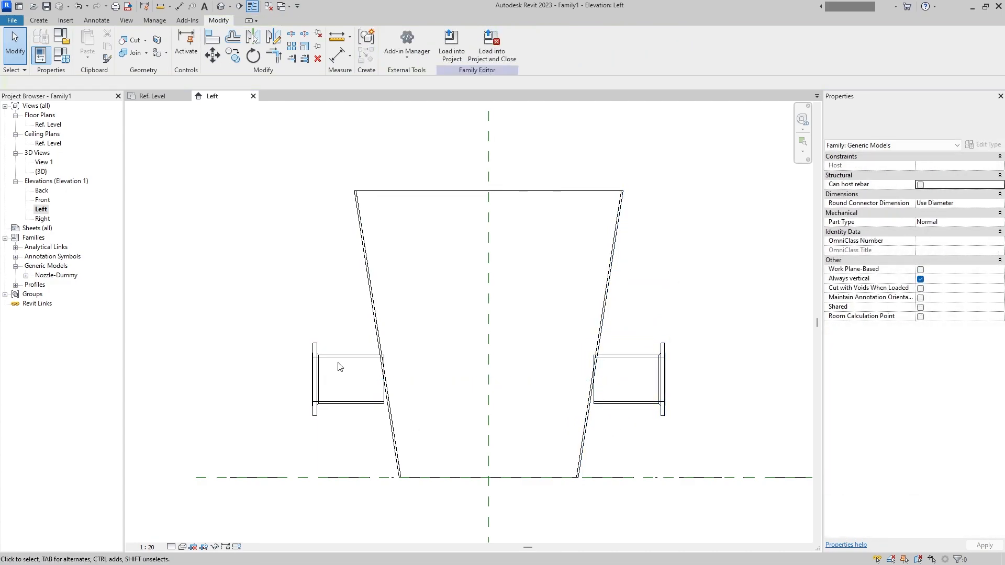
- Set the front nozzle's elevation from level to 500
{"action": "left_click", "coordinate": [666, 398]}
{"action": "left_click", "coordinate": [938, 173]}
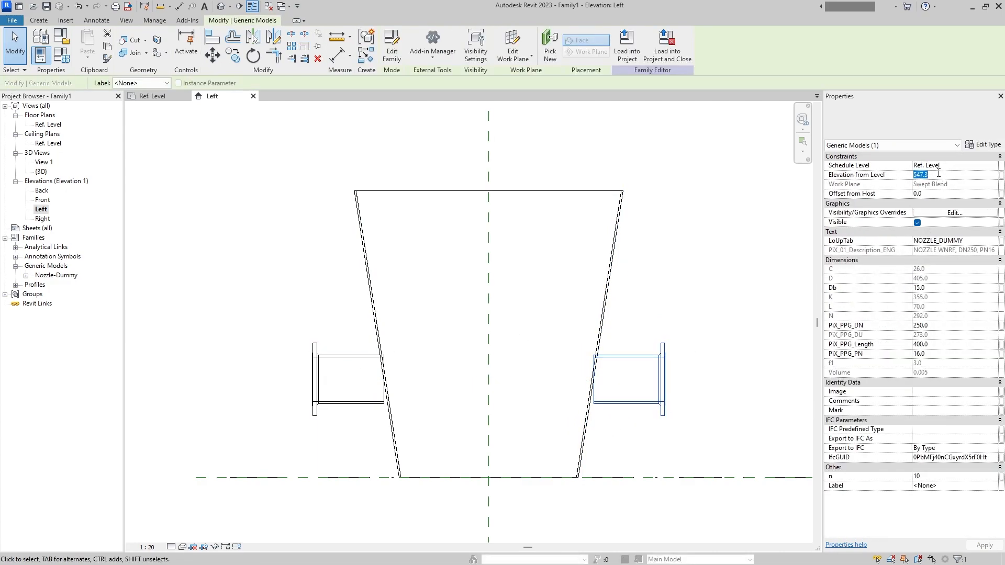
{"action": "type", "text": "0050"}
{"action": "key", "text": "Return"}
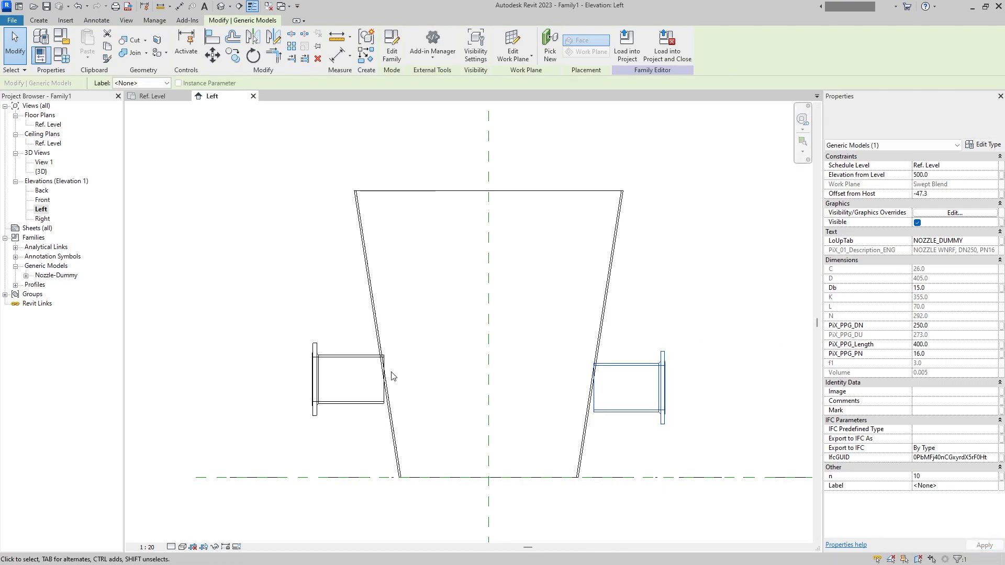
- Set both nozzles' PiX_PPG_DN to 50 and their PiX_PPG_Length to 230
{"action": "left_click", "coordinate": [384, 378], "text": "ctrl"}
{"action": "left_click", "coordinate": [952, 326]}
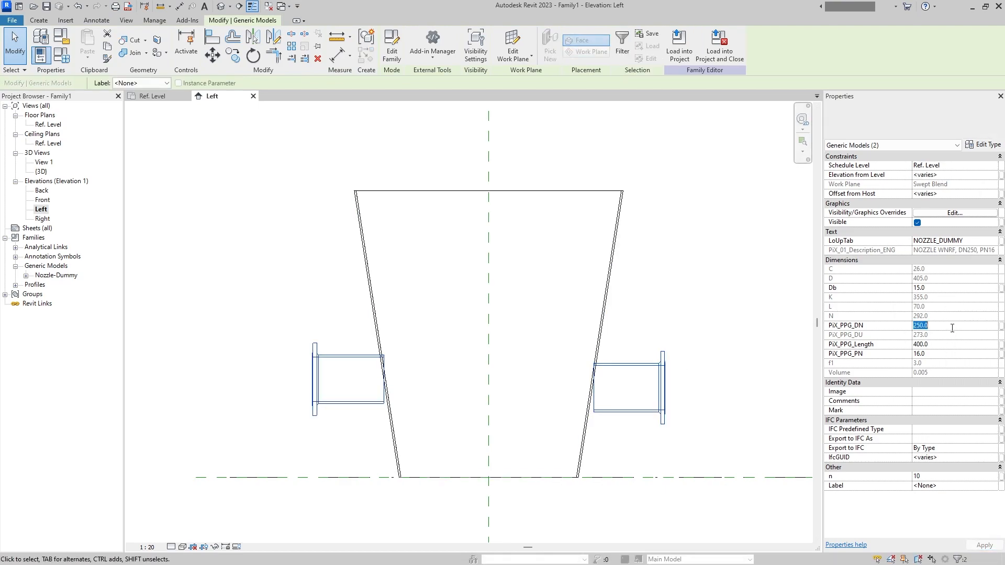
{"action": "type", "text": "50"}
{"action": "key", "text": "Return"}
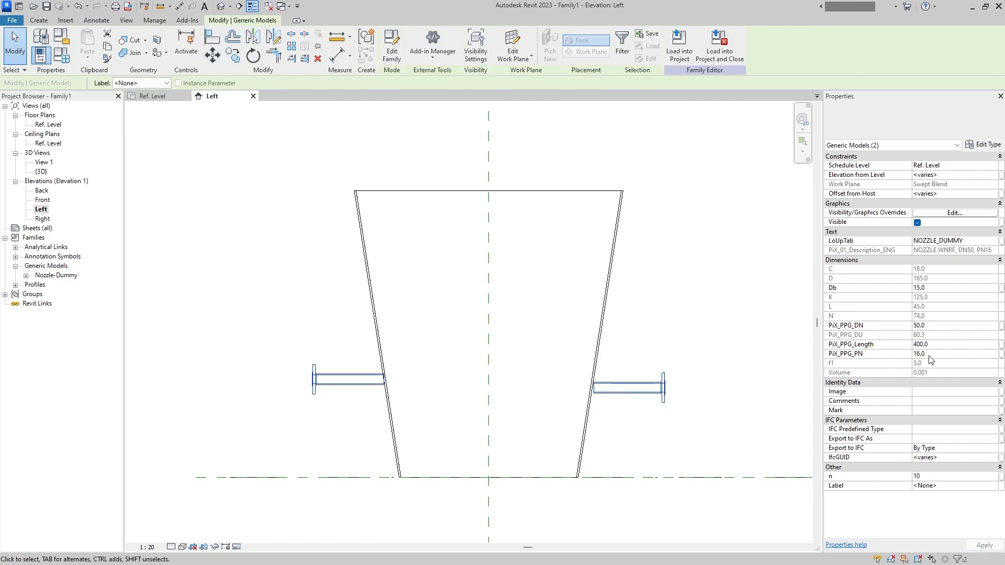
{"action": "left_click", "coordinate": [940, 345]}
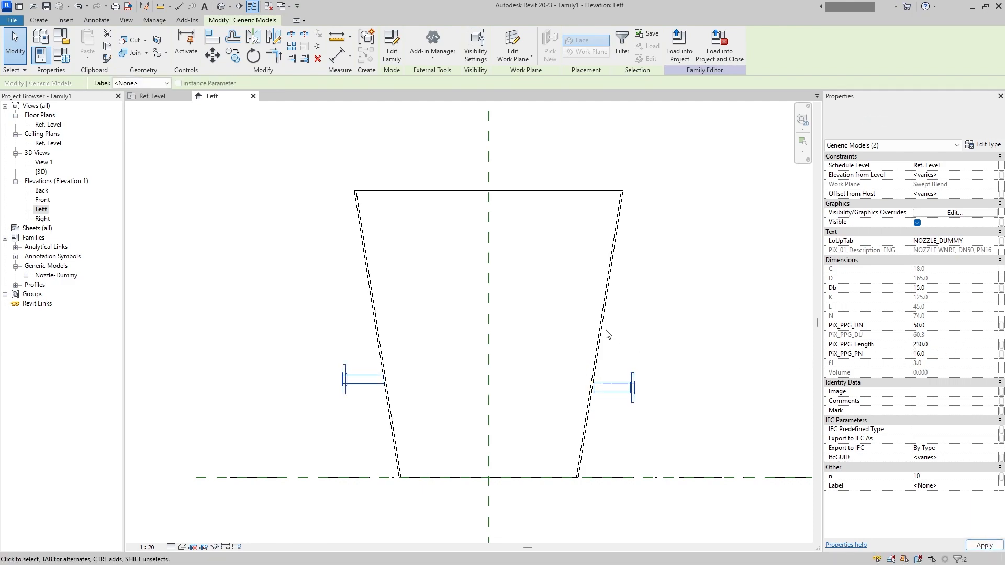
{"action": "left_click", "coordinate": [617, 412]}
{"action": "left_click", "coordinate": [212, 40]}
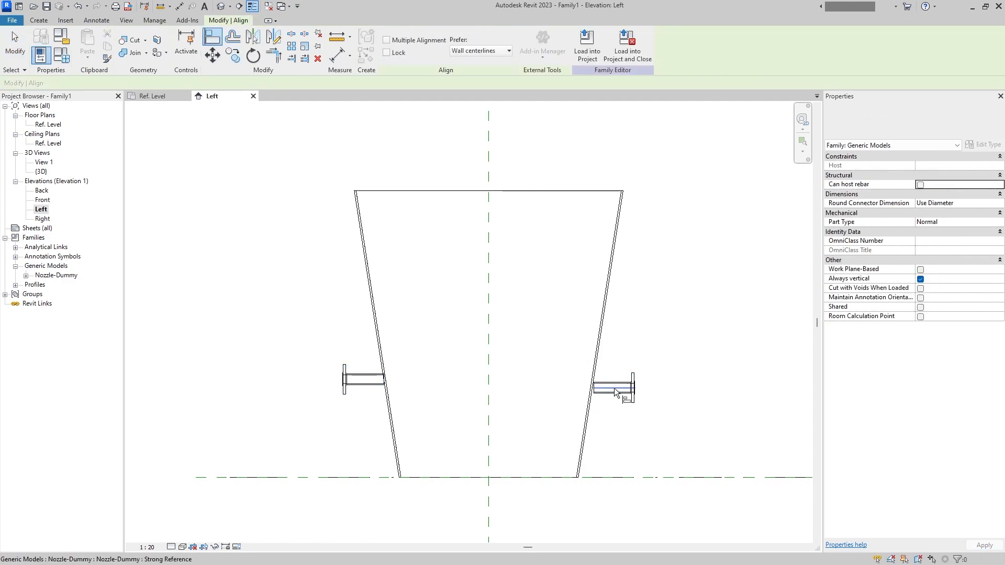
{"action": "key", "text": "Escape"}
{"action": "key", "text": "Escape"}
- Set the back nozzle's elevation from level to 500 and move its inner end horizontally onto the sloping wall
{"action": "left_click", "coordinate": [378, 393]}
{"action": "scroll", "coordinate": [389, 393], "scroll_direction": "up", "scroll_amount": 3}
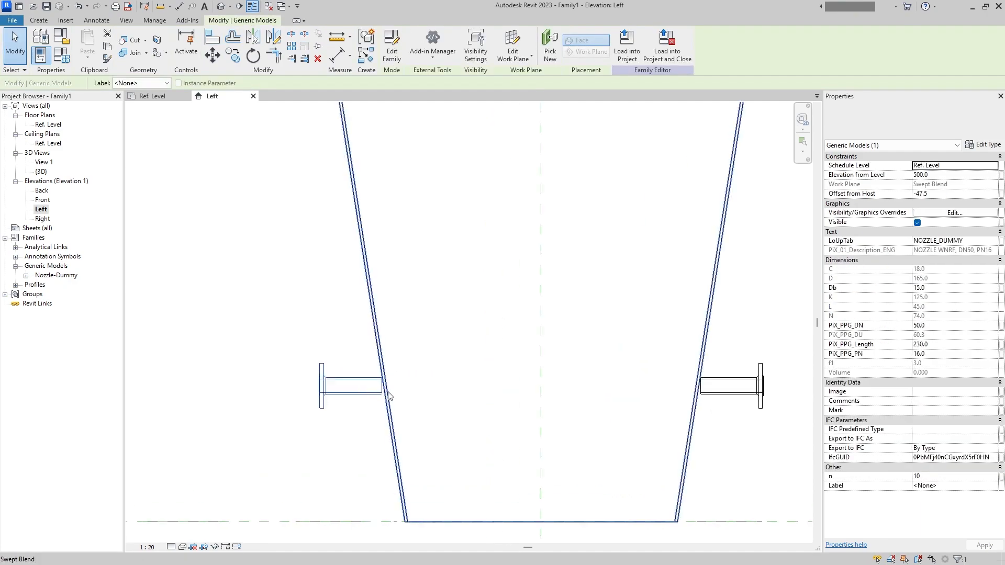
{"action": "left_click", "coordinate": [213, 56]}
{"action": "left_click", "coordinate": [376, 393]}
{"action": "left_click", "coordinate": [385, 393]}
{"action": "scroll", "coordinate": [385, 394], "scroll_direction": "down", "scroll_amount": 3}
- Move the front nozzle horizontally so its inner end meets the sloping wall
{"action": "left_click", "coordinate": [663, 394]}
{"action": "left_click", "coordinate": [212, 55]}
{"action": "scroll", "coordinate": [640, 404], "scroll_direction": "up", "scroll_amount": 2}
{"action": "left_click", "coordinate": [625, 386]}
{"action": "left_click", "coordinate": [617, 385]}
{"action": "scroll", "coordinate": [695, 329], "scroll_direction": "down", "scroll_amount": 2}
{"action": "left_click", "coordinate": [697, 328]}
{"action": "scroll", "coordinate": [694, 334], "scroll_direction": "down", "scroll_amount": 1}
{"action": "middle_click_drag", "start_coordinate": [675, 376], "coordinate": [602, 466]}
- Move the front nozzle up along the sloping wall and set its elevation from level to 1300
{"action": "left_click", "coordinate": [603, 449]}
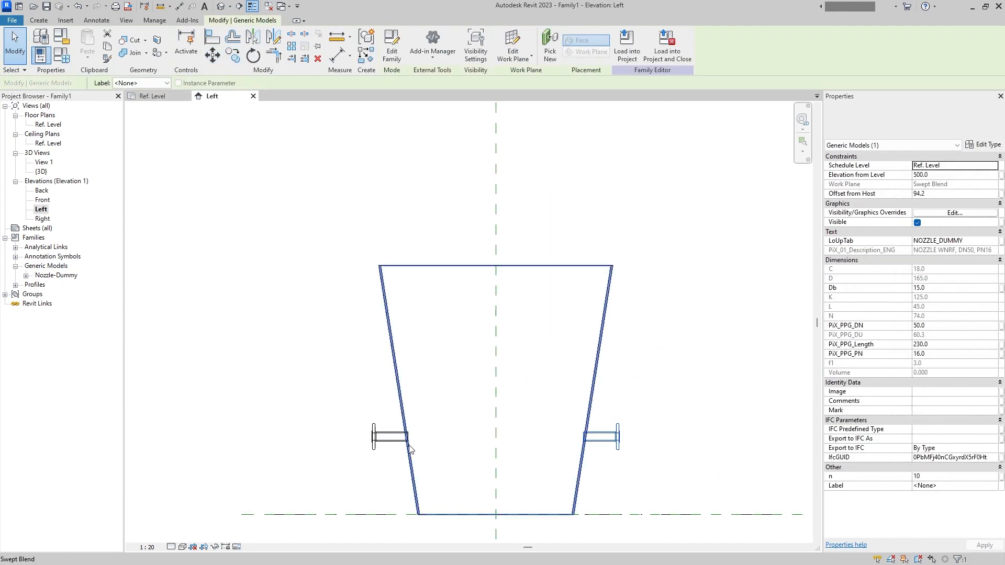
{"action": "left_click", "coordinate": [212, 55]}
{"action": "scroll", "coordinate": [597, 455], "scroll_direction": "up", "scroll_amount": 6}
{"action": "left_click", "coordinate": [569, 428]}
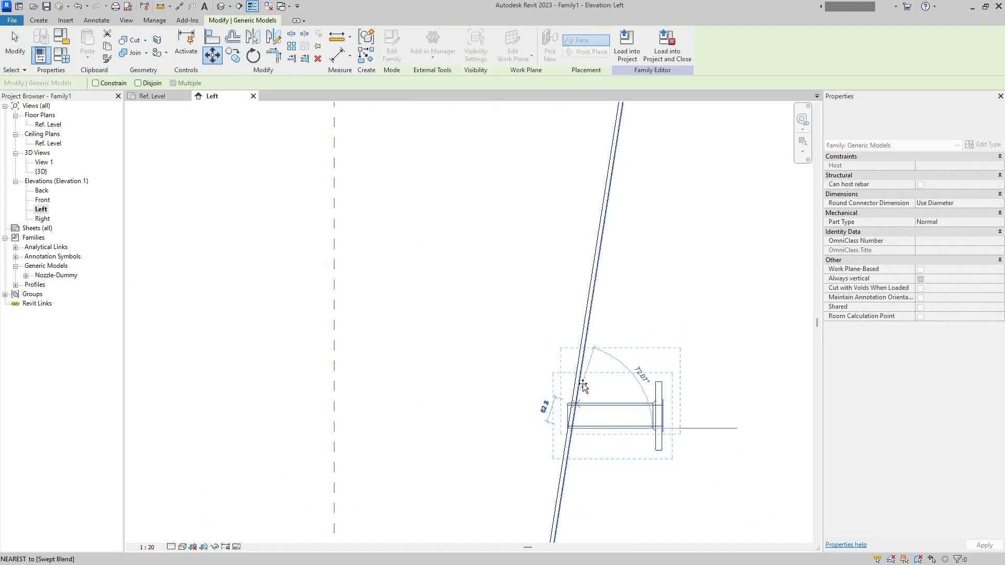
{"action": "scroll", "coordinate": [581, 406], "scroll_direction": "down", "scroll_amount": 4}
{"action": "middle_click_drag", "start_coordinate": [591, 356], "coordinate": [604, 424]}
{"action": "left_click", "coordinate": [622, 259]}
{"action": "left_click", "coordinate": [940, 175]}
{"action": "type", "text": "1300"}
{"action": "left_click", "coordinate": [684, 211]}
{"action": "left_click", "coordinate": [602, 390]}
{"action": "left_click", "coordinate": [383, 122]}
- Check the nozzles in the Front elevation, then draw a horizontal reference plane just above the bunker's upper edge in the Left elevation
{"action": "double_click", "coordinate": [42, 201]}
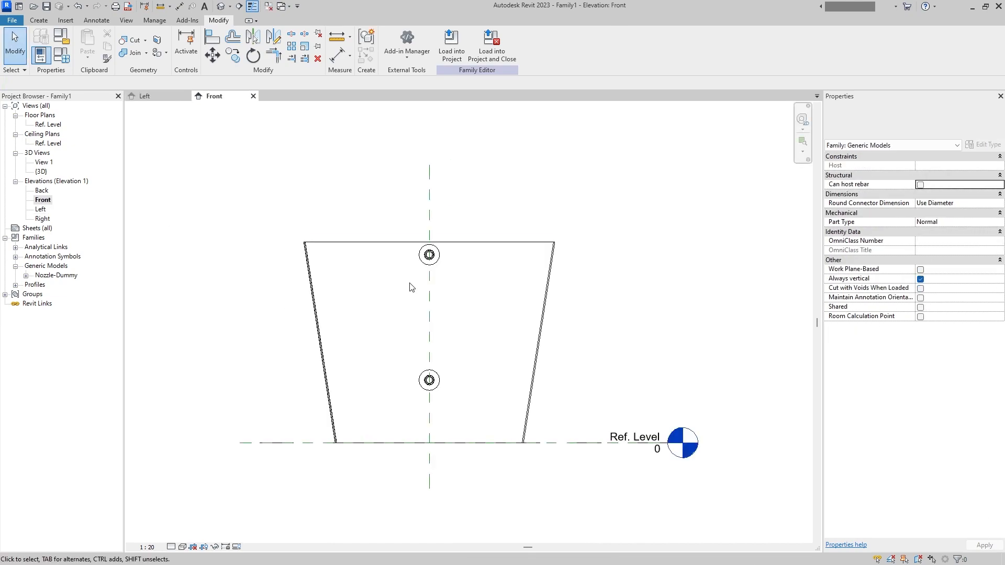
{"action": "double_click", "coordinate": [41, 210]}
{"action": "key", "text": "r"}
{"action": "key", "text": "p"}
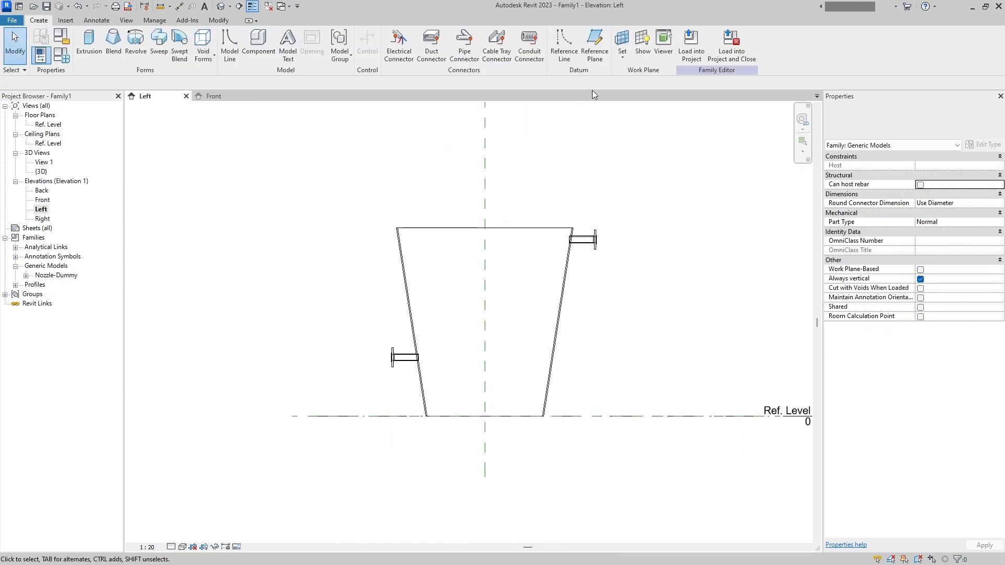
{"action": "left_click", "coordinate": [323, 226]}
{"action": "left_click", "coordinate": [704, 225]}
{"action": "key", "text": "Escape"}
{"action": "key", "text": "Escape"}
- Dimension the distance between the Ref. Level and the new reference plane above the bunker
{"action": "key", "text": "d"}
{"action": "key", "text": "i"}
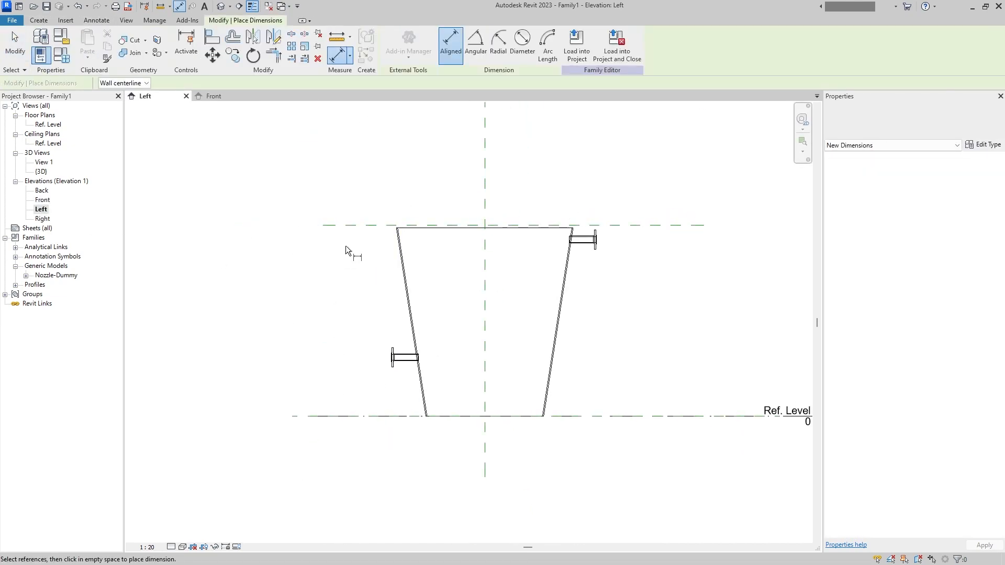
{"action": "left_click", "coordinate": [368, 225]}
{"action": "left_click", "coordinate": [351, 417]}
{"action": "left_click", "coordinate": [282, 335]}
{"action": "key", "text": "Escape"}
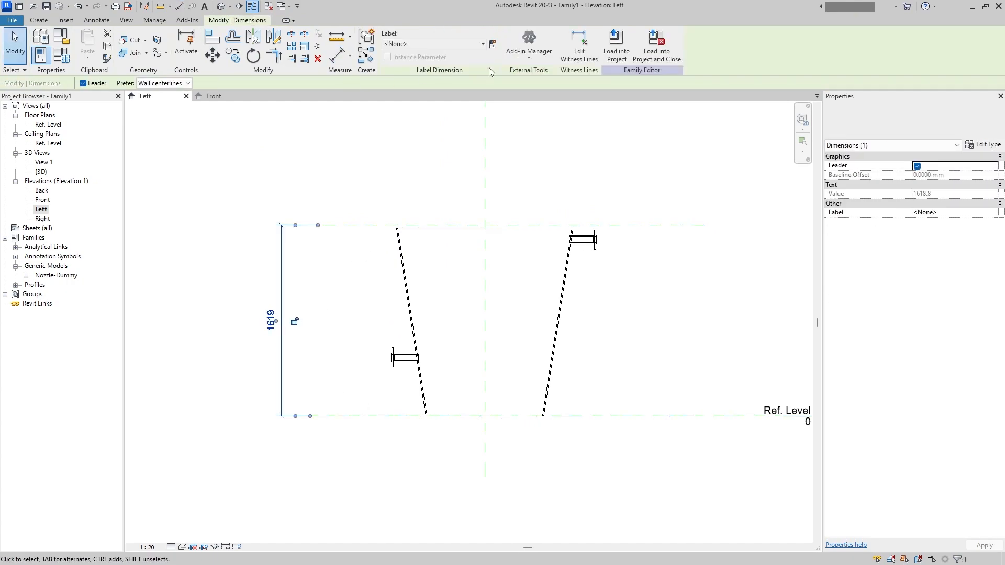
- Label the height dimension with a new instance family parameter named C_BunkHeight
{"action": "left_click", "coordinate": [492, 45]}
{"action": "type", "text": "H"}
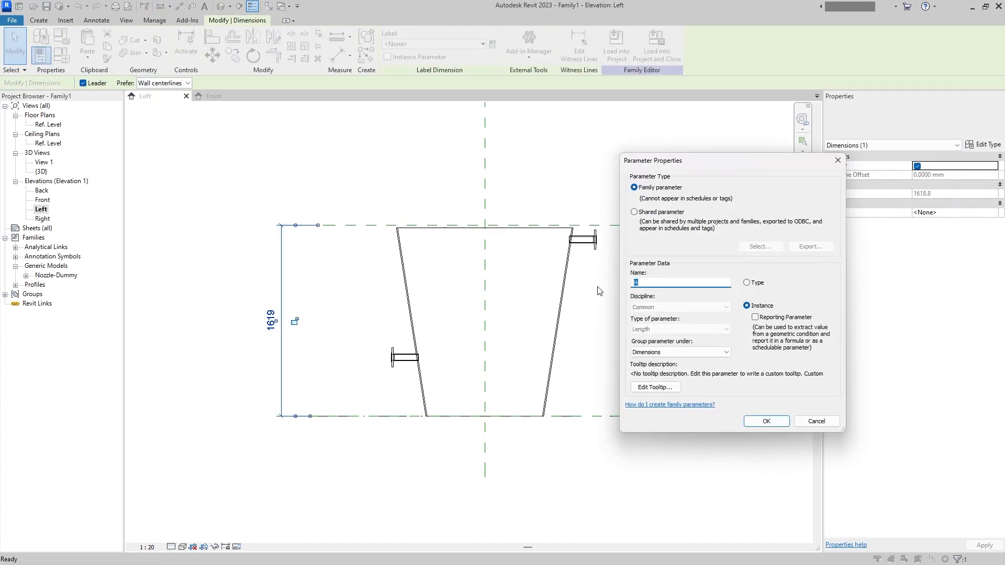
{"action": "type", "text": "C_BunkHeight"}
{"action": "left_click", "coordinate": [765, 423]}
{"action": "left_click", "coordinate": [597, 395]}
- Create a new family from the Metric Generic Model.rft template in the English templates folder
{"action": "left_click", "coordinate": [12, 20]}
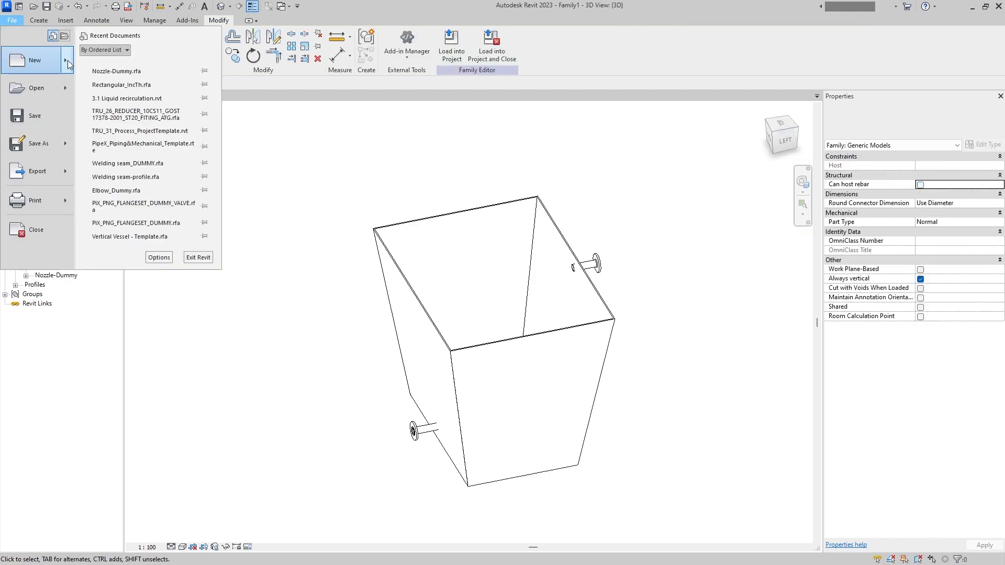
{"action": "mouse_move", "coordinate": [68, 59]}
{"action": "left_click", "coordinate": [125, 98]}
{"action": "scroll", "coordinate": [543, 308], "scroll_direction": "down", "scroll_amount": 5}
{"action": "scroll", "coordinate": [476, 248], "scroll_direction": "up", "scroll_amount": 5}
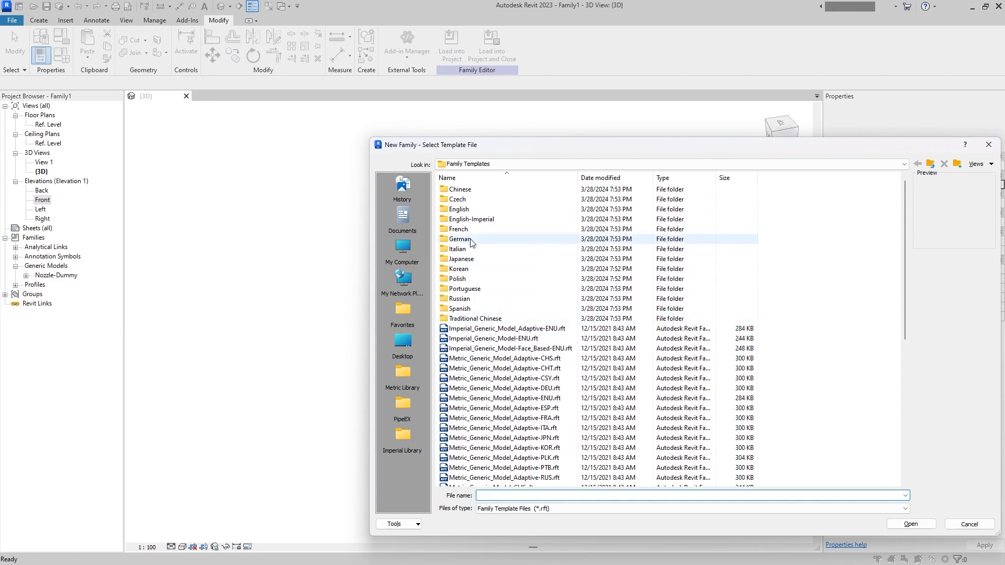
{"action": "double_click", "coordinate": [467, 209]}
{"action": "scroll", "coordinate": [532, 407], "scroll_direction": "down", "scroll_amount": 10}
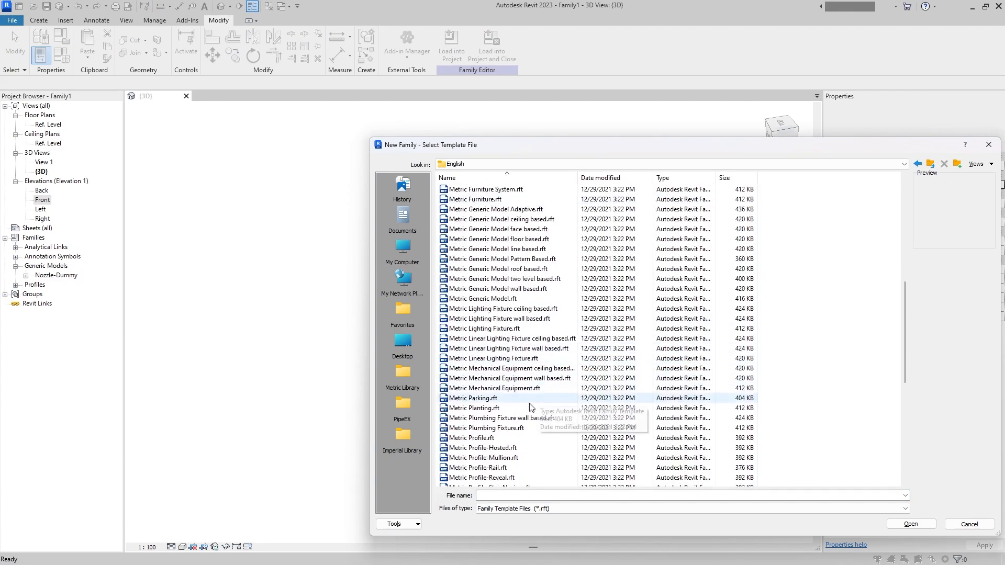
{"action": "double_click", "coordinate": [512, 298]}
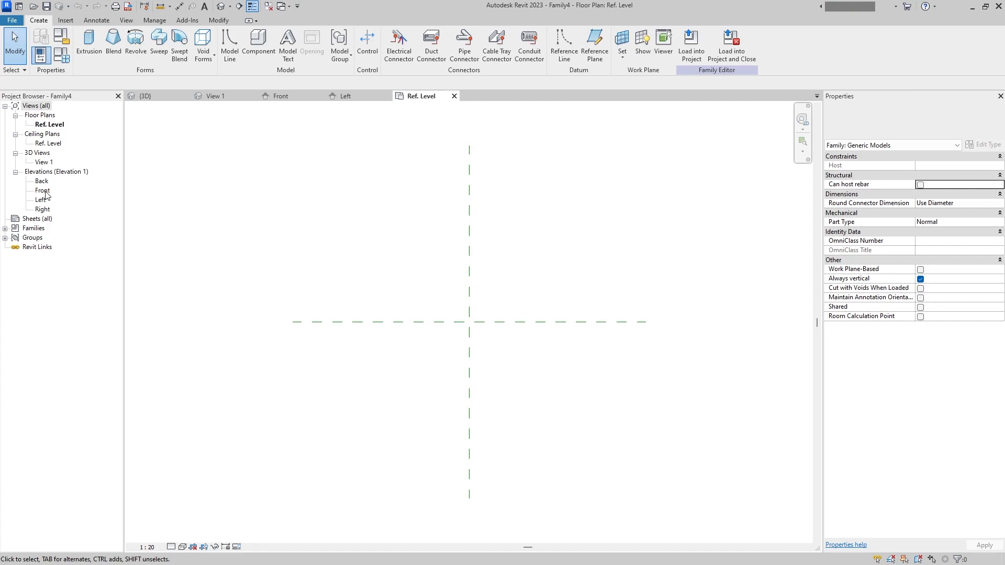
- Draw four reference planes around the centre of the Ref. Level plan, forming a rectangle about 1860 mm wide and 2040 mm deep
{"action": "left_click", "coordinate": [595, 45]}
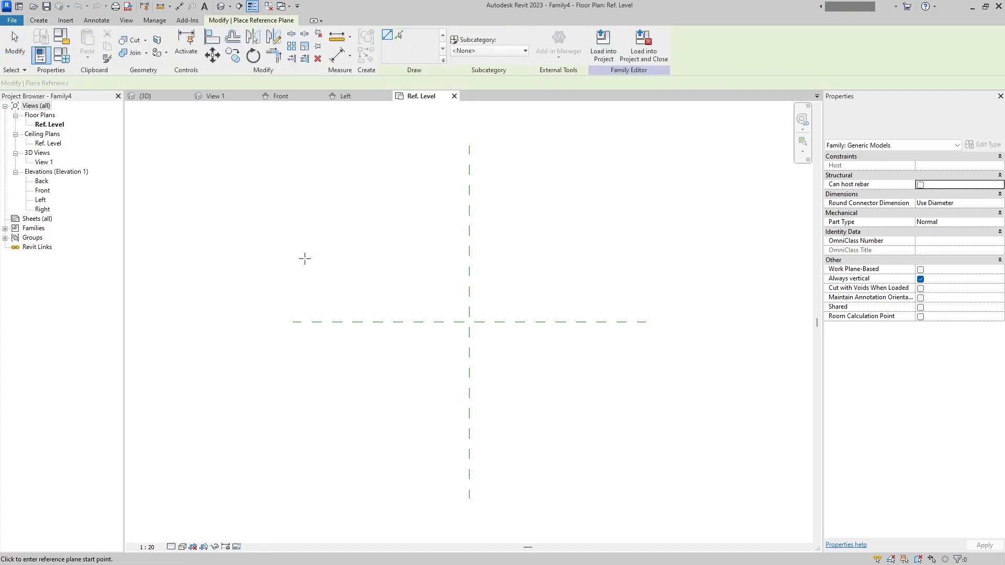
{"action": "left_click", "coordinate": [385, 229]}
{"action": "left_click", "coordinate": [384, 409]}
{"action": "left_click", "coordinate": [384, 408]}
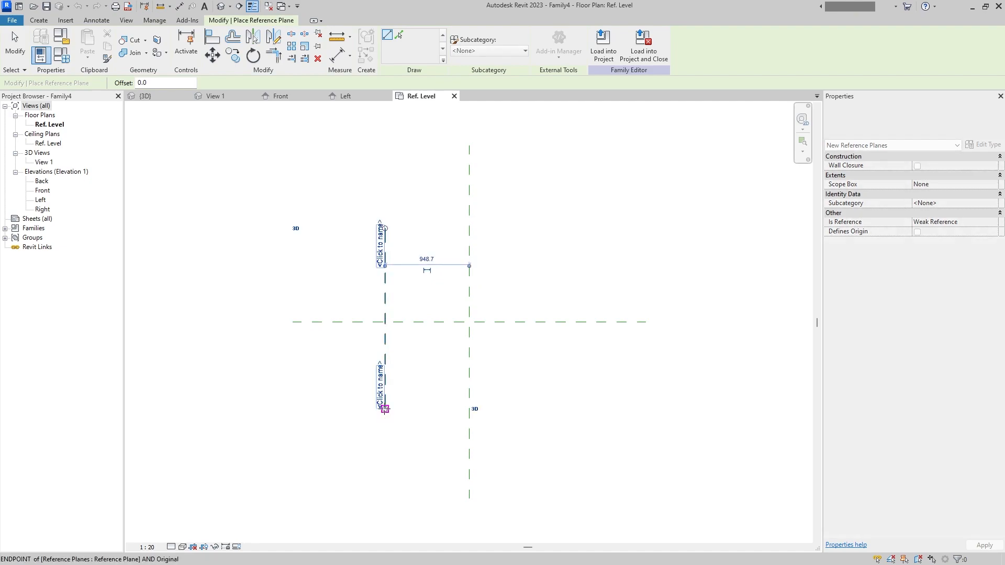
{"action": "left_click", "coordinate": [555, 409]}
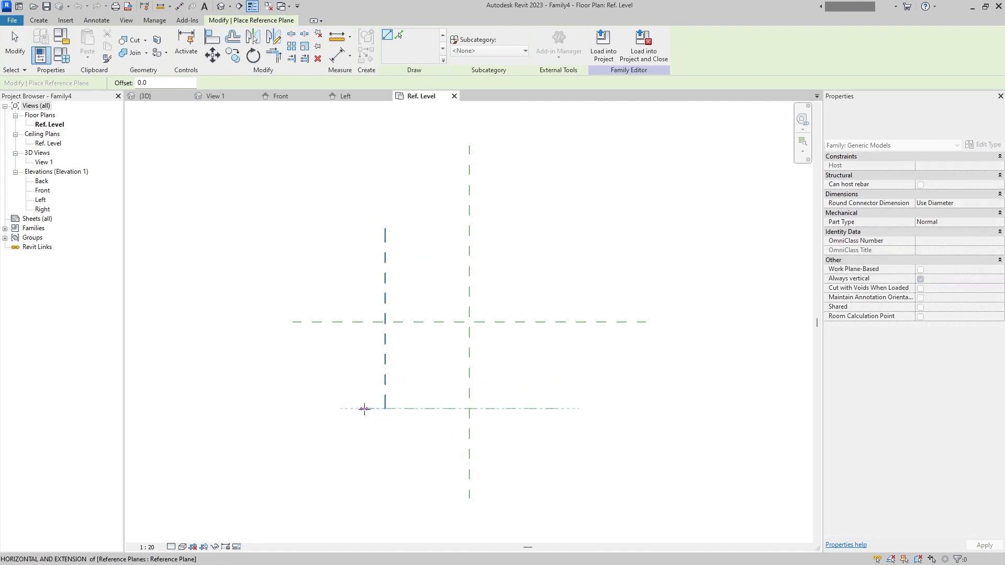
{"action": "left_click", "coordinate": [385, 228]}
{"action": "left_click", "coordinate": [556, 229]}
{"action": "left_click", "coordinate": [551, 213]}
{"action": "left_click", "coordinate": [552, 423]}
{"action": "key", "text": "Escape"}
{"action": "key", "text": "Escape"}
- Dimension the outer vertical reference planes equally about the centre plane and add an overall width dimension
{"action": "left_click", "coordinate": [97, 20]}
{"action": "left_click", "coordinate": [55, 54]}
{"action": "left_click", "coordinate": [97, 20]}
{"action": "left_click", "coordinate": [40, 45]}
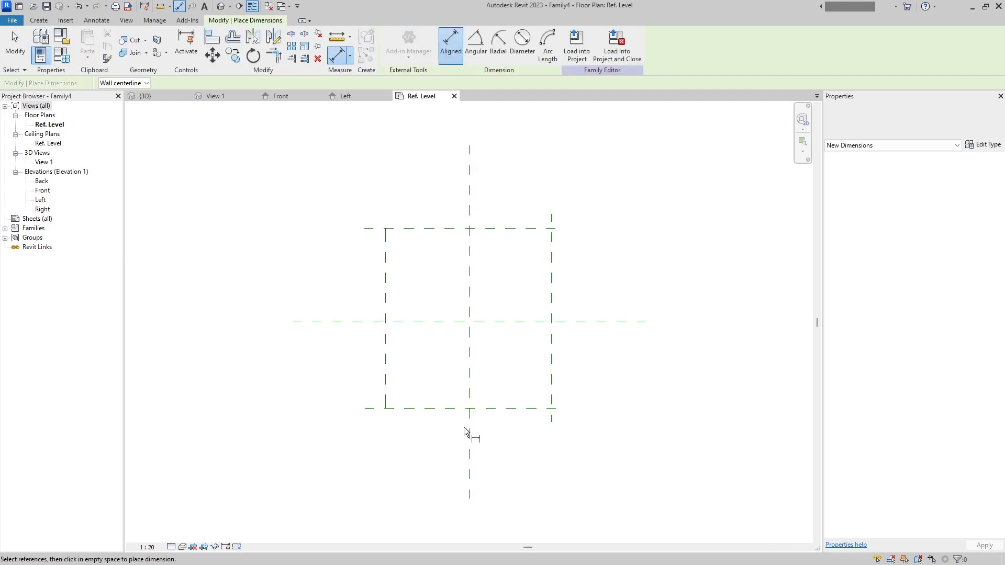
{"action": "left_click", "coordinate": [468, 425]}
{"action": "left_click", "coordinate": [432, 453]}
{"action": "left_click", "coordinate": [470, 432]}
{"action": "left_click", "coordinate": [552, 383]}
{"action": "left_click", "coordinate": [388, 400]}
{"action": "left_click", "coordinate": [487, 483]}
- Dimension the distance from the lower horizontal reference plane to the horizontal centre plane
{"action": "left_click", "coordinate": [410, 409]}
{"action": "left_click", "coordinate": [418, 327]}
{"action": "left_click", "coordinate": [419, 324]}
{"action": "left_click", "coordinate": [420, 408]}
{"action": "left_click", "coordinate": [432, 233]}
{"action": "left_click", "coordinate": [432, 229]}
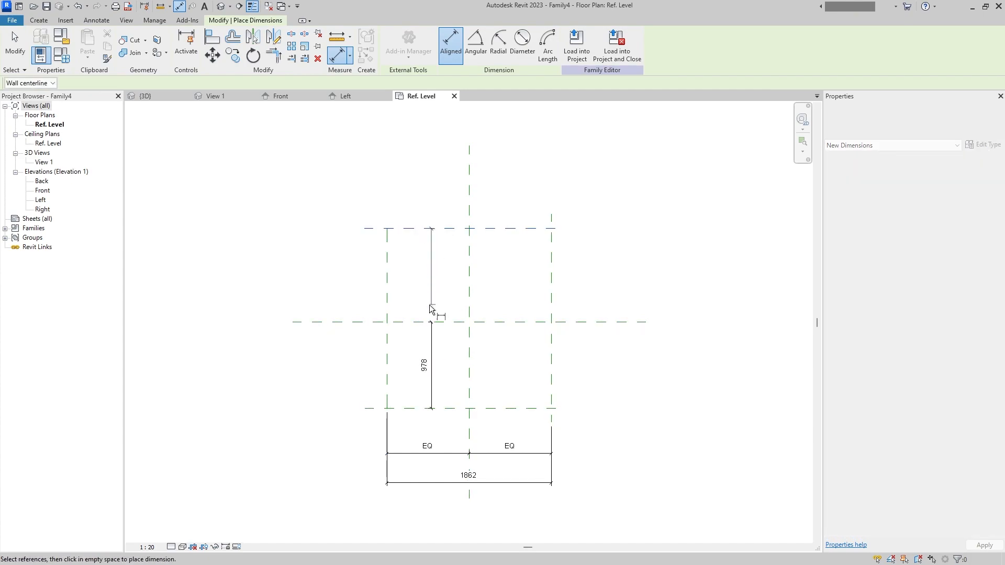
{"action": "key", "text": "Escape"}
{"action": "key", "text": "Escape"}
- Extend the vertical dimension to the upper reference plane and make its two segments equal
{"action": "left_click", "coordinate": [431, 362]}
{"action": "left_click", "coordinate": [579, 47]}
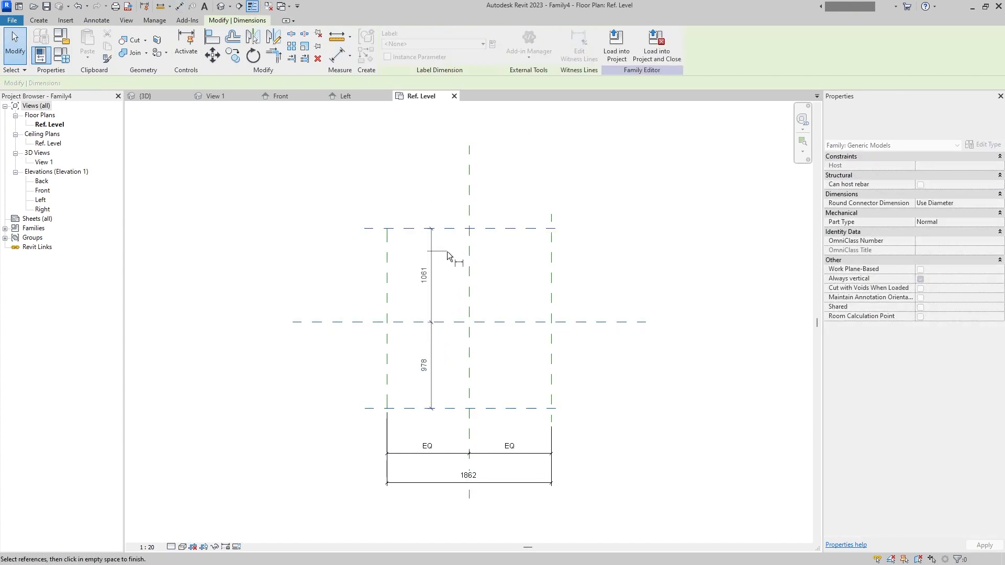
{"action": "left_click", "coordinate": [447, 249]}
{"action": "left_click", "coordinate": [407, 323]}
{"action": "key", "text": "Escape"}
- Add an overall dimension between the upper and lower reference planes and move the equal dimension string outside the rectangle
{"action": "left_click", "coordinate": [96, 20]}
{"action": "left_click", "coordinate": [46, 44]}
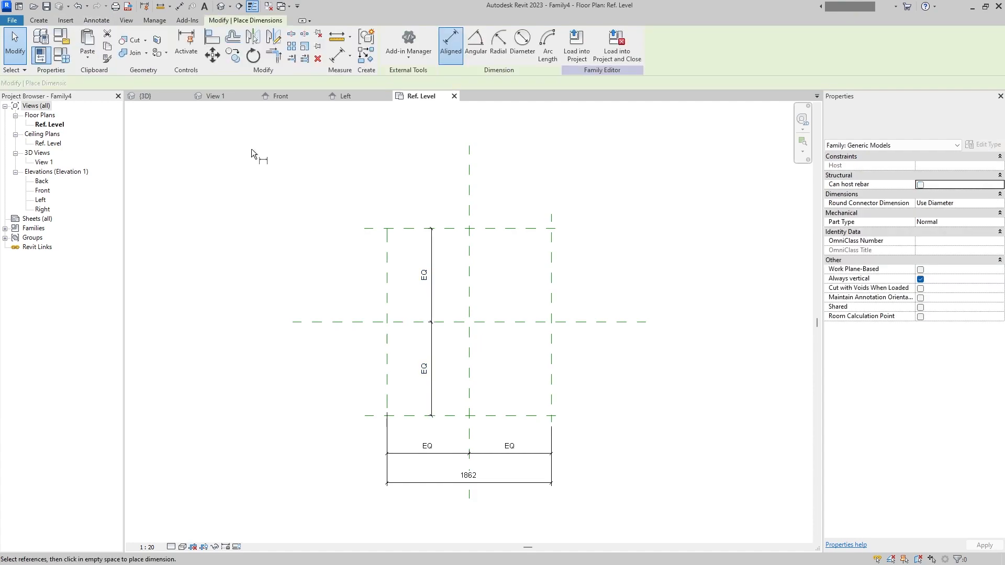
{"action": "left_click", "coordinate": [413, 229]}
{"action": "left_click", "coordinate": [407, 416]}
{"action": "left_click", "coordinate": [336, 375]}
{"action": "key", "text": "Escape"}
{"action": "left_click_drag", "start_coordinate": [432, 367], "coordinate": [350, 345]}
{"action": "key", "text": "Escape"}
{"action": "mouse_move", "coordinate": [445, 467]}
{"action": "left_mouse_down"}
{"action": "mouse_move", "coordinate": [459, 453]}
{"action": "mouse_move", "coordinate": [448, 448]}
{"action": "left_mouse_up"}
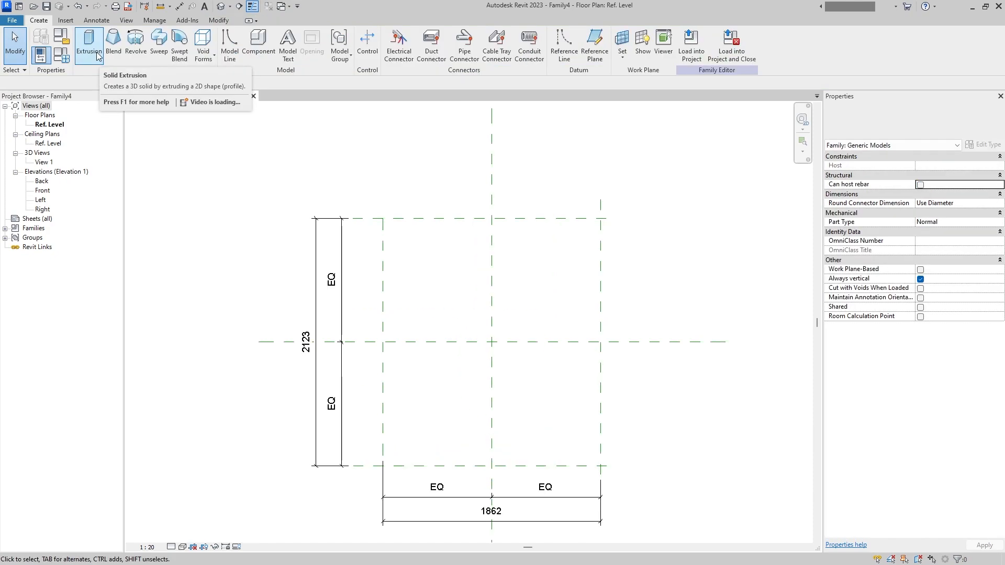
- Start an extrusion and sketch one rectangle on the four outer reference planes and a second about 210 mm outside it
{"action": "left_click", "coordinate": [98, 56]}
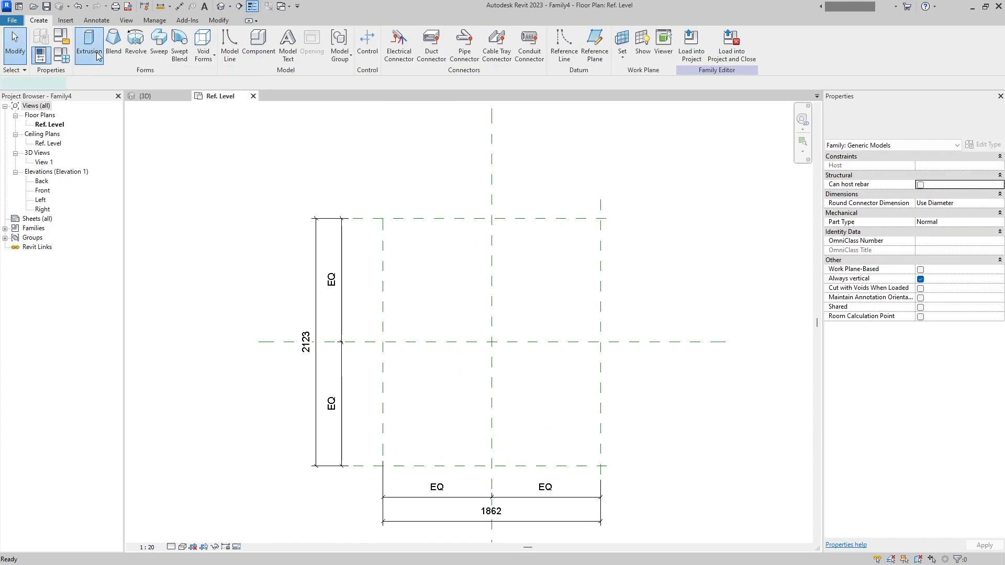
{"action": "left_click", "coordinate": [421, 37]}
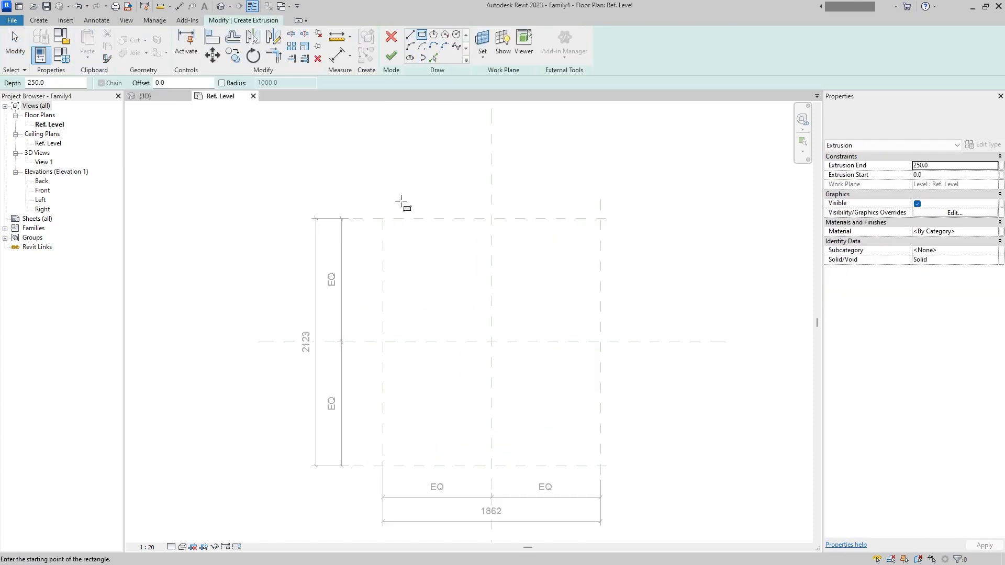
{"action": "left_click", "coordinate": [383, 219]}
{"action": "left_click", "coordinate": [600, 466]}
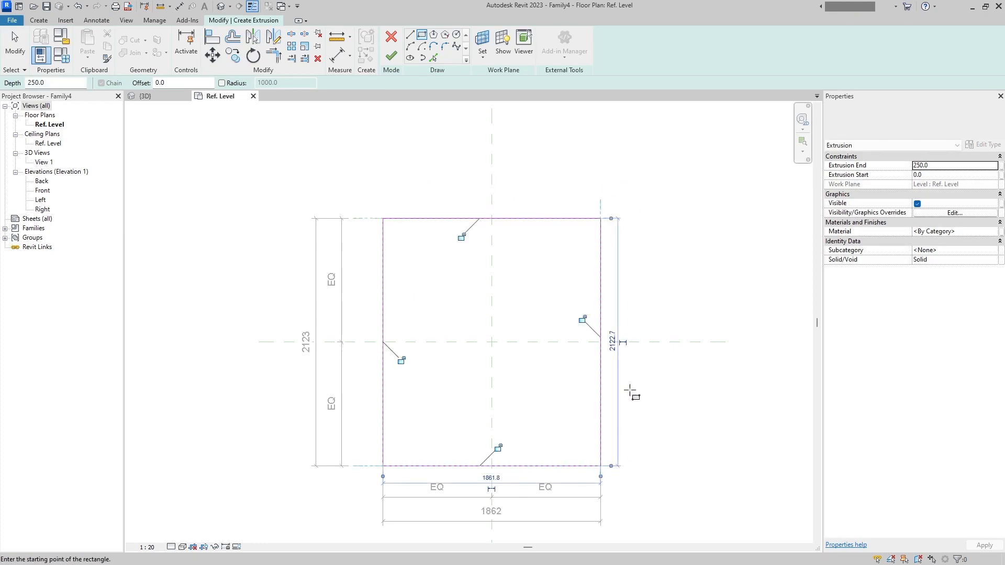
{"action": "left_click", "coordinate": [359, 193]}
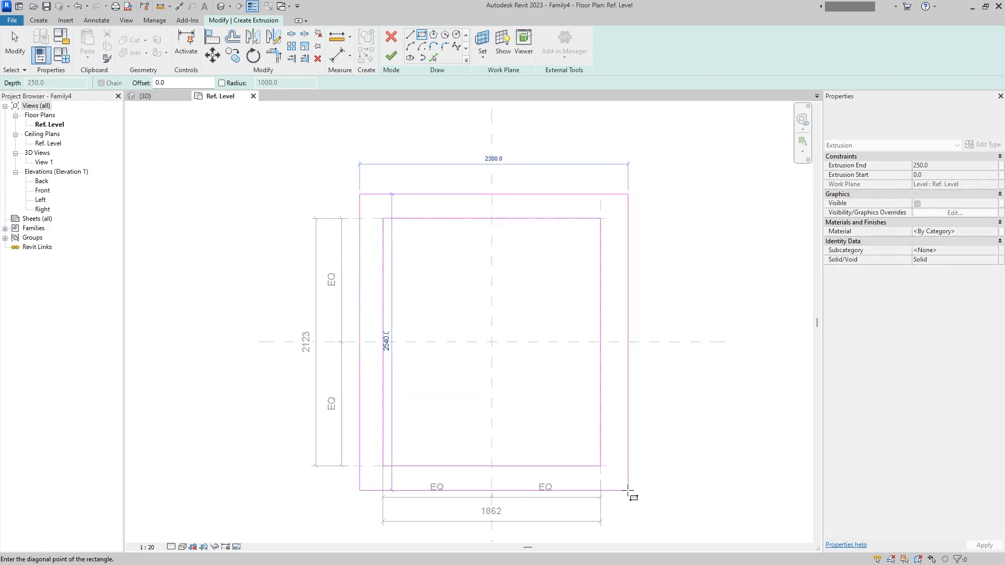
{"action": "left_click", "coordinate": [626, 491]}
- Dimension the gap between the lower edges of the inner and outer sketch rectangles
{"action": "left_click", "coordinate": [97, 20]}
{"action": "left_click", "coordinate": [40, 46]}
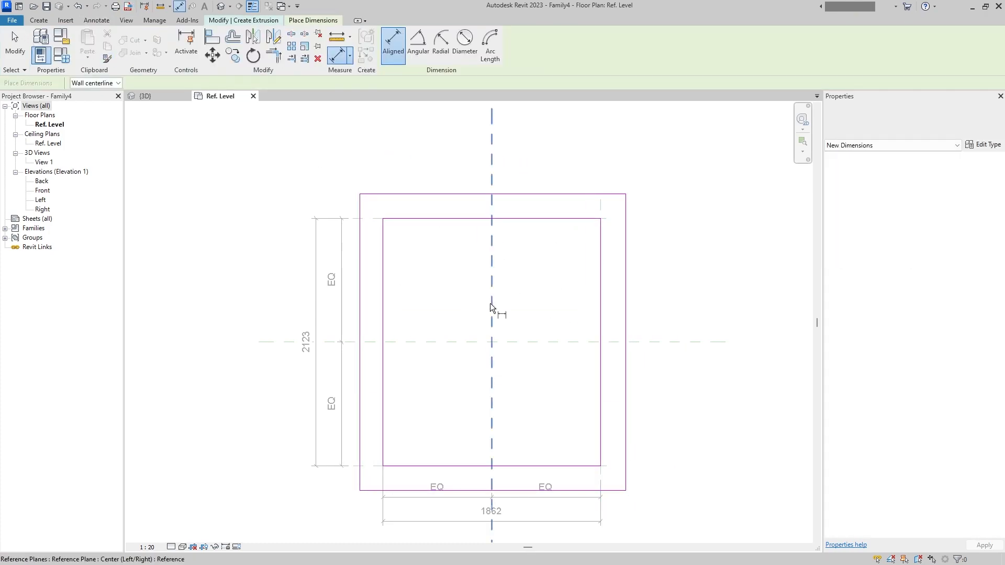
{"action": "left_click", "coordinate": [372, 466]}
{"action": "left_click", "coordinate": [372, 490]}
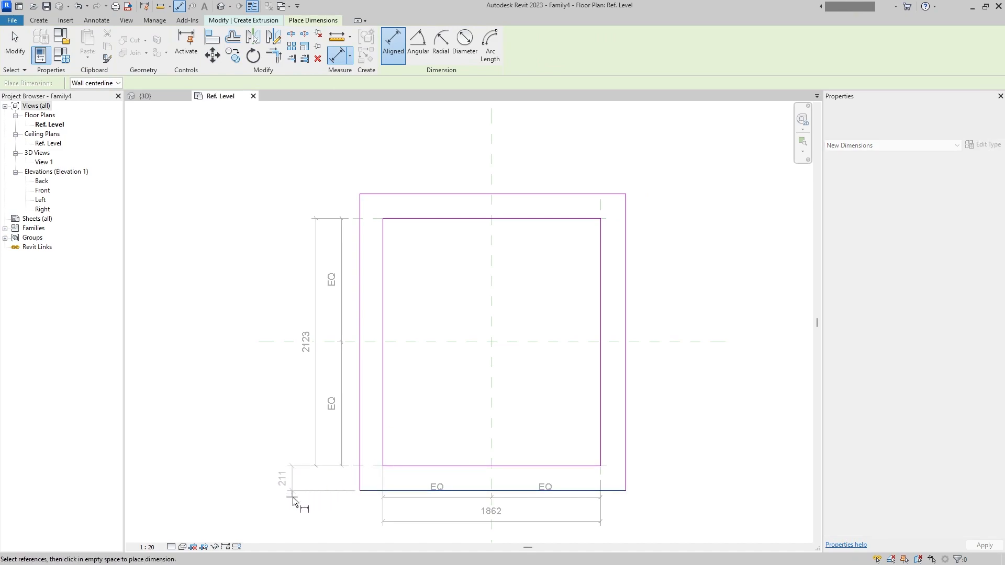
{"action": "left_click", "coordinate": [316, 508]}
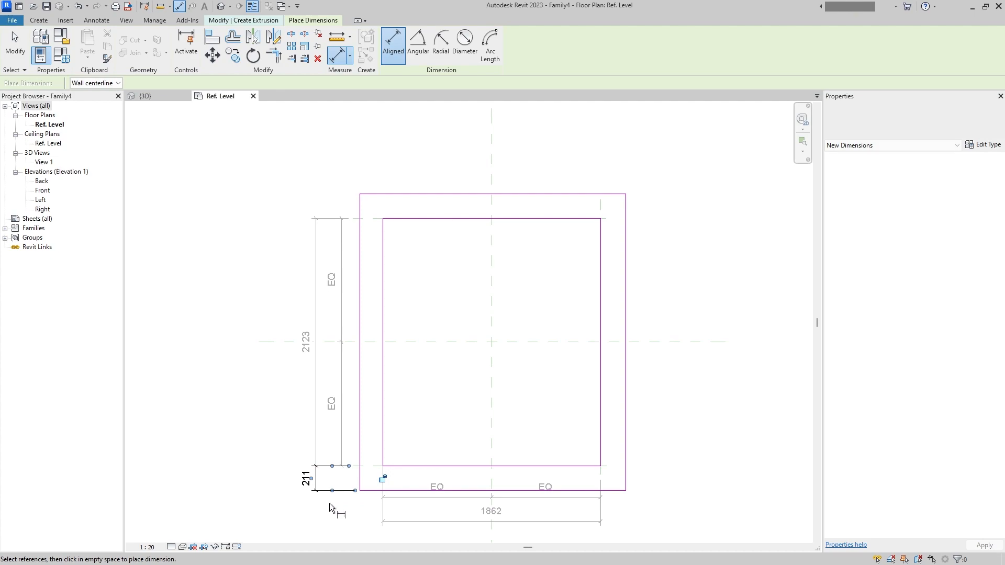
- Dimension the upper, left and right gaps between the inner and outer sketch rectangles
{"action": "left_click", "coordinate": [372, 219]}
{"action": "left_click", "coordinate": [365, 193]}
{"action": "left_click", "coordinate": [317, 199]}
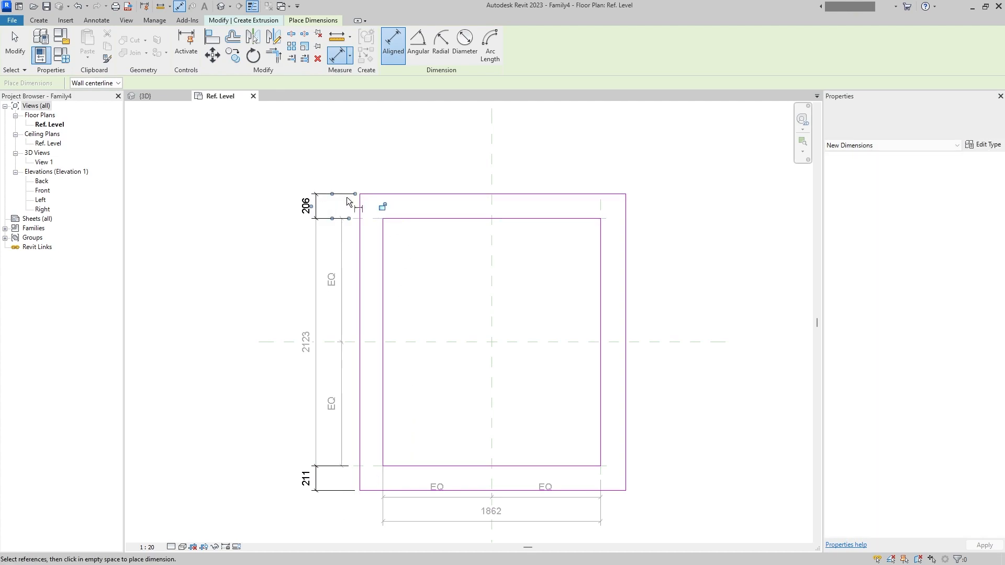
{"action": "left_click", "coordinate": [381, 437]}
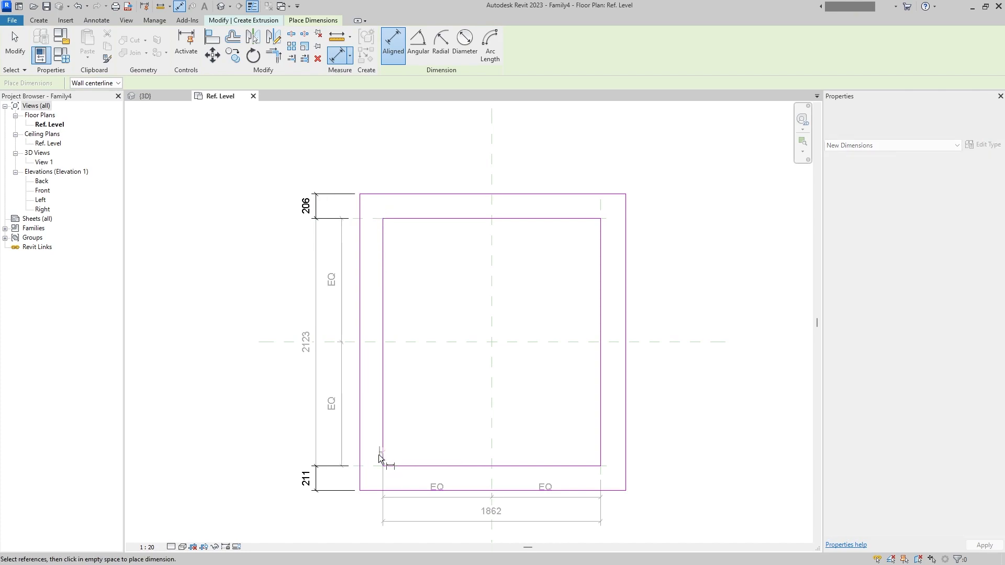
{"action": "left_click", "coordinate": [360, 456]}
{"action": "left_click", "coordinate": [365, 523]}
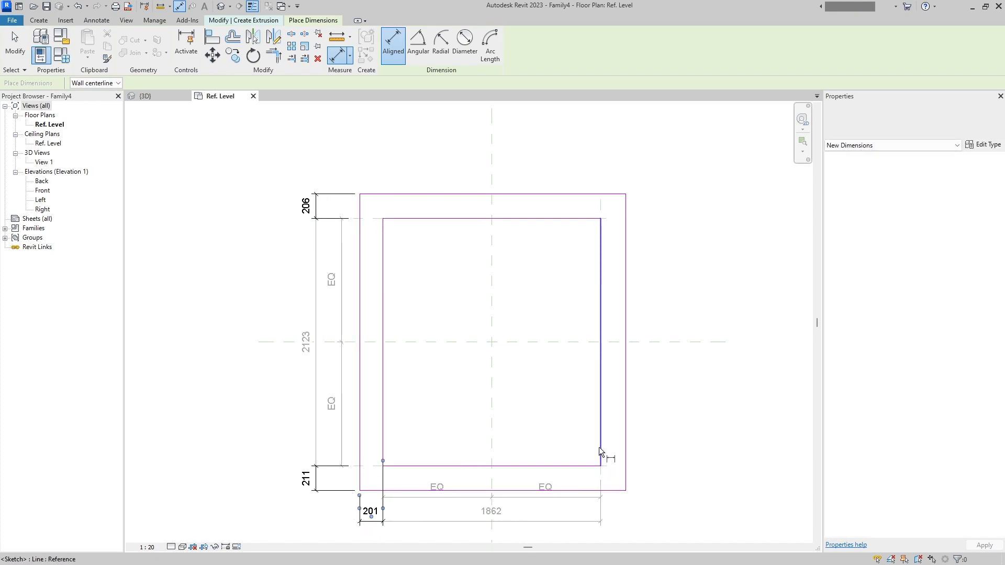
{"action": "left_click", "coordinate": [607, 448]}
{"action": "left_click", "coordinate": [624, 467]}
{"action": "left_click", "coordinate": [615, 520]}
{"action": "key", "text": "Escape"}
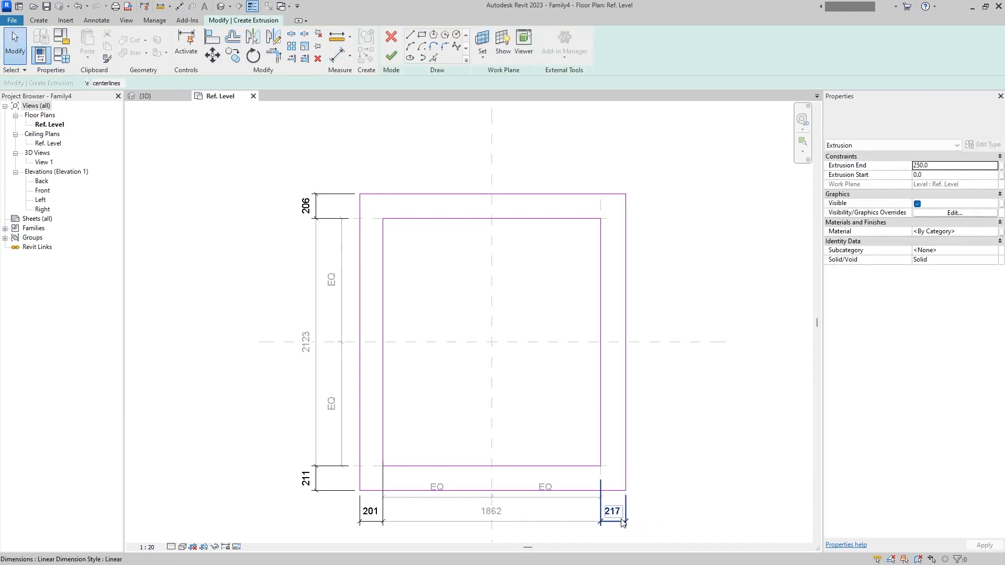
- Label the four gap dimensions with a new instance parameter PiX_MEC_FlangeFace_Width and finish the extrusion sketch
{"action": "left_click", "coordinate": [624, 522]}
{"action": "left_click", "coordinate": [366, 523], "text": "ctrl"}
{"action": "left_click", "coordinate": [329, 496], "text": "ctrl"}
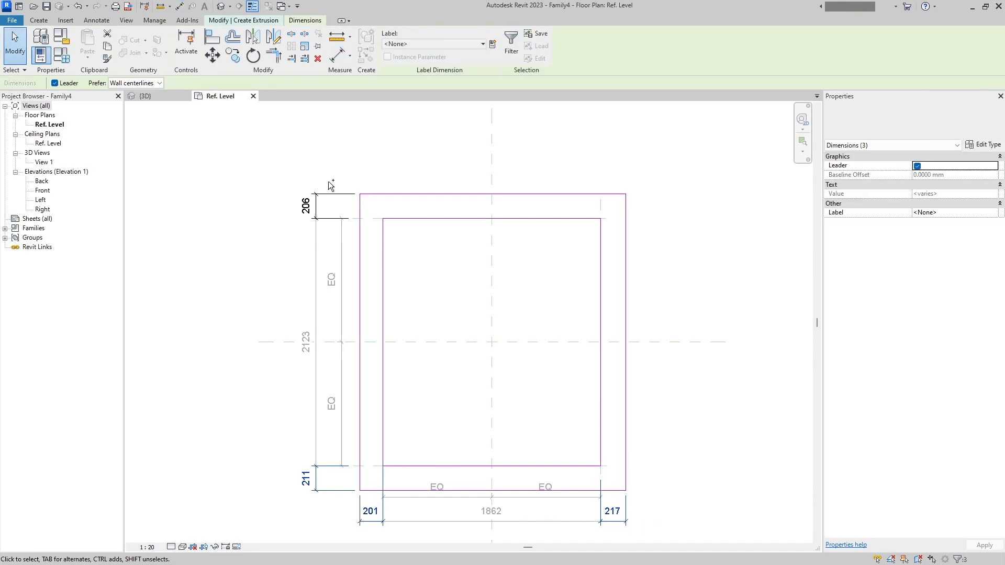
{"action": "left_click", "coordinate": [340, 203], "text": "ctrl"}
{"action": "left_click", "coordinate": [493, 44]}
{"action": "left_click", "coordinate": [748, 306]}
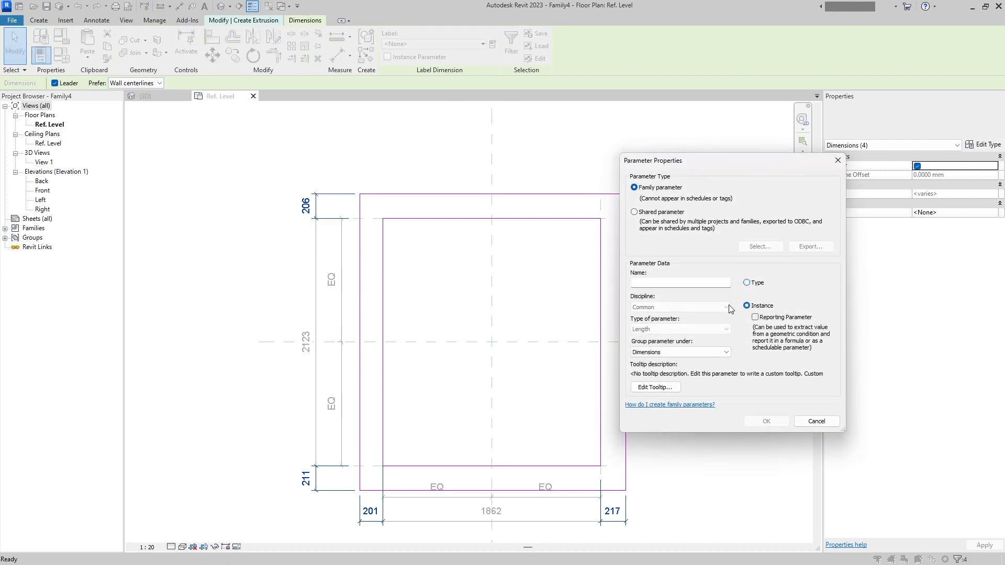
{"action": "type", "text": "Pi"}
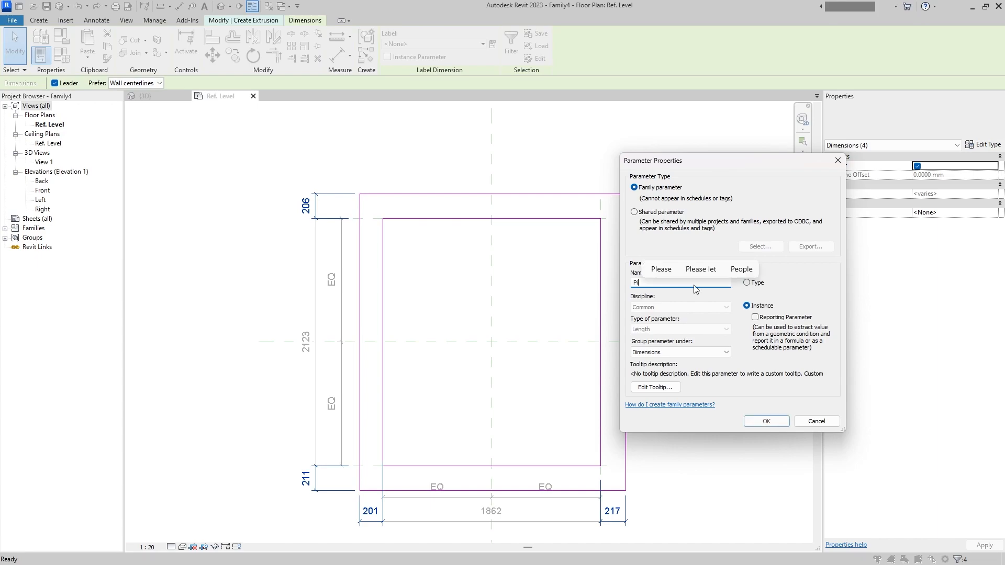
{"action": "type", "text": "x_M"}
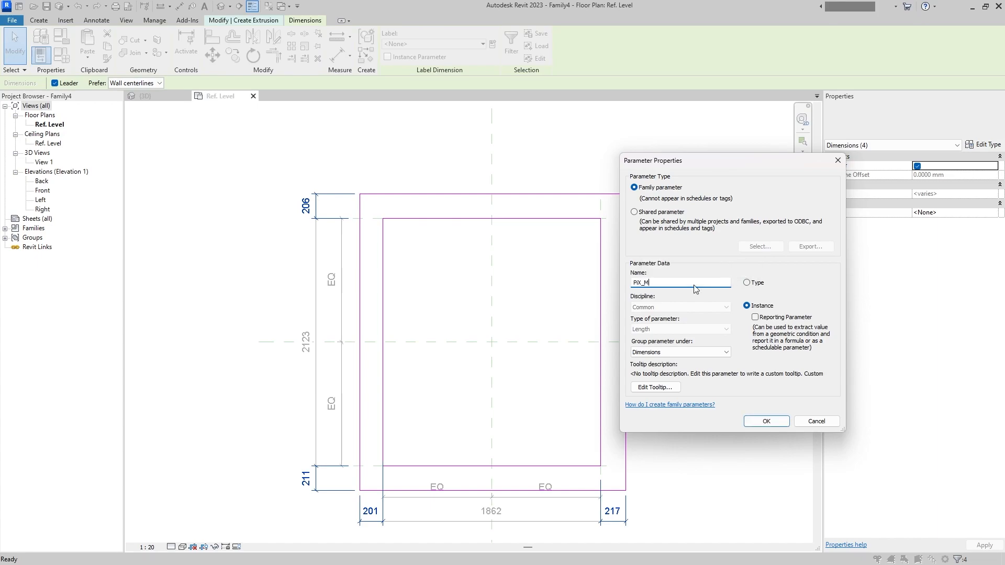
{"action": "type", "text": "eC"}
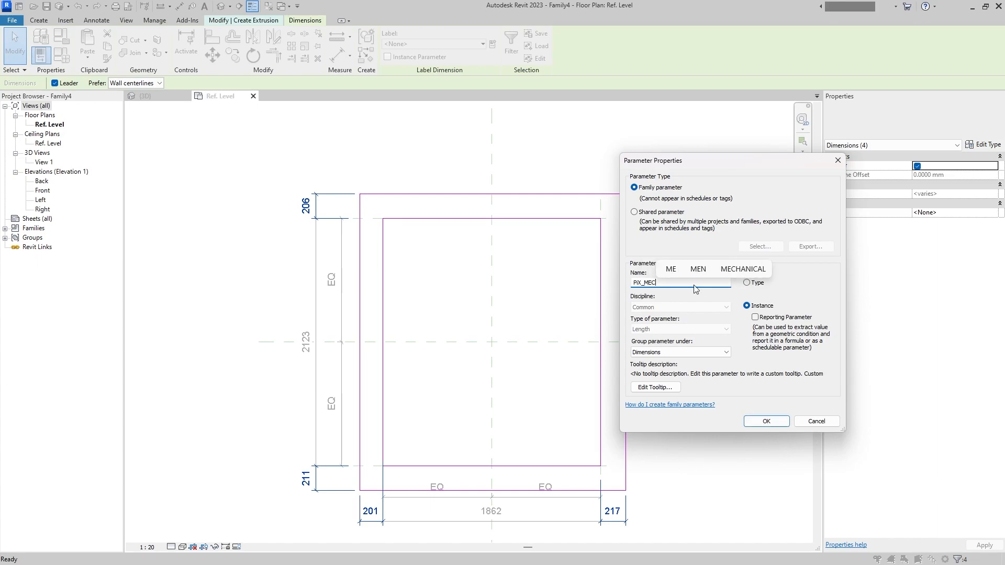
{"action": "type", "text": "_Flang"}
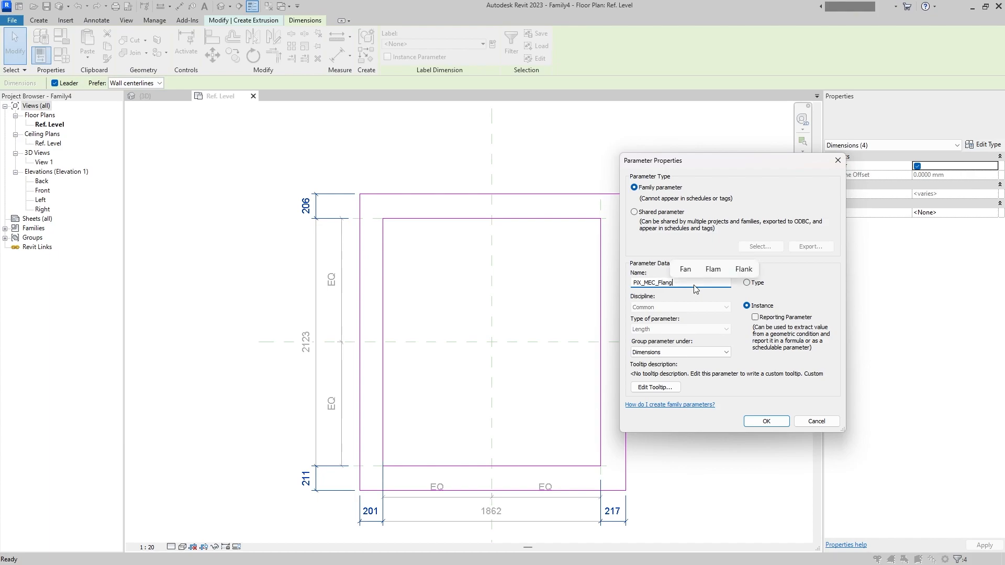
{"action": "type", "text": "e_"}
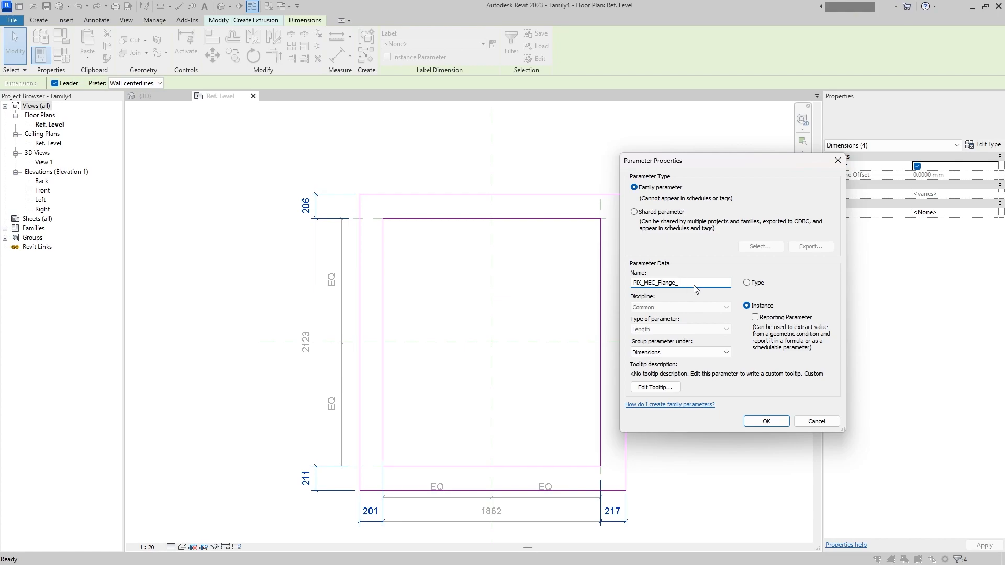
{"action": "type", "text": "ace_Wi"}
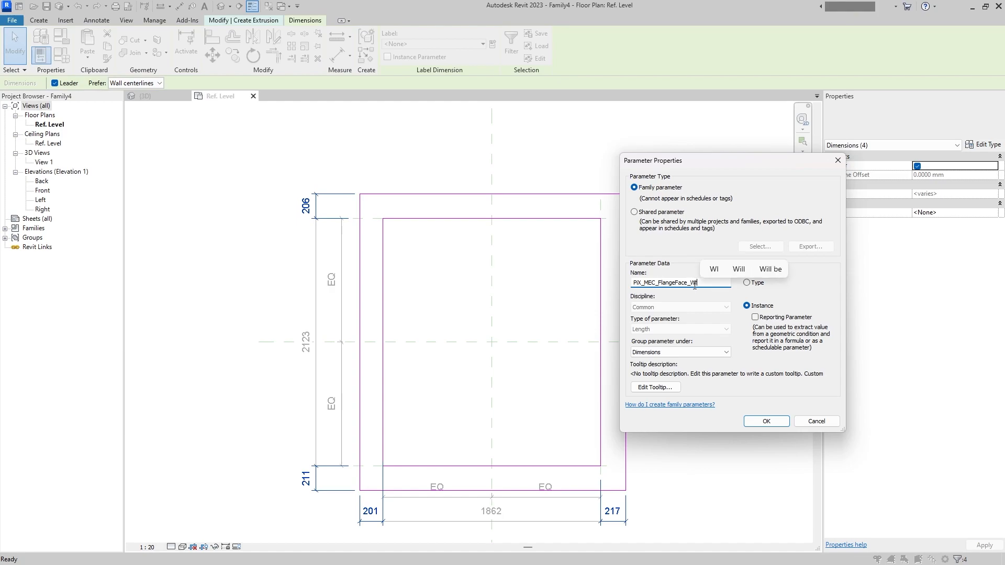
{"action": "type", "text": "dth"}
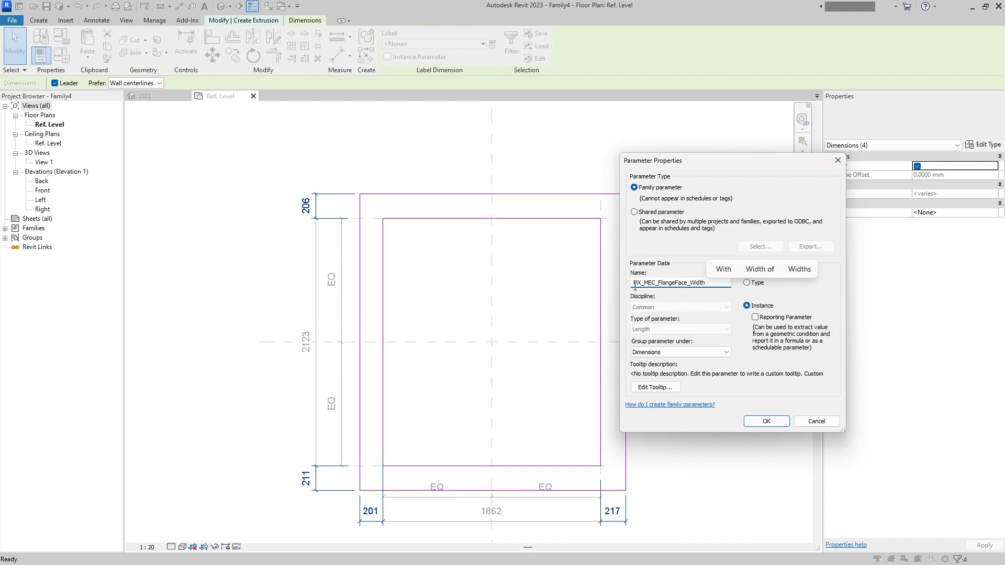
{"action": "left_click_drag", "start_coordinate": [635, 286], "coordinate": [676, 291]}
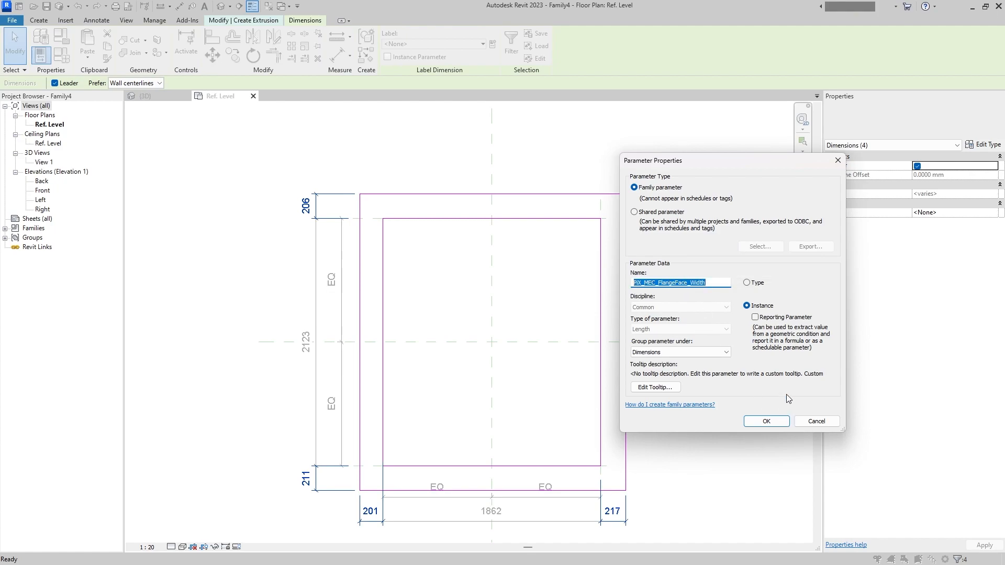
{"action": "left_click", "coordinate": [766, 422]}
{"action": "key", "text": "Escape"}
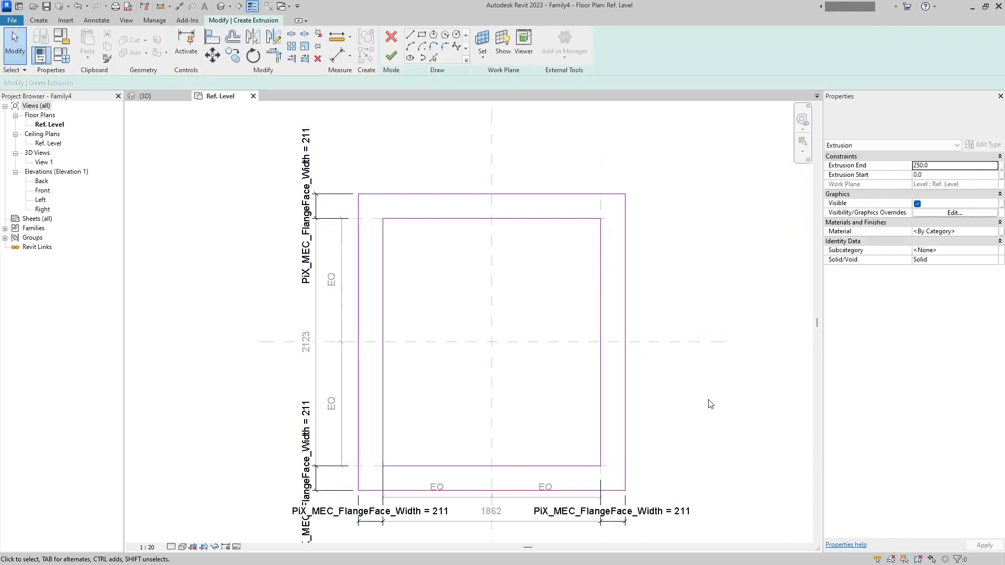
{"action": "left_click", "coordinate": [392, 55]}
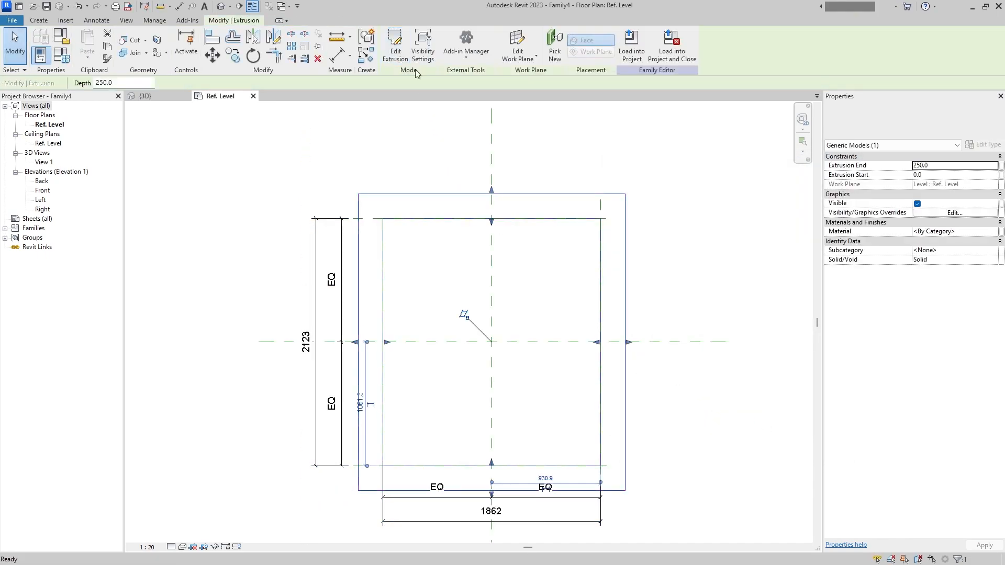
- In the Front elevation, associate the frame's extrusion end with a new instance parameter named PiX_MEC_Flange_Thickness
{"action": "double_click", "coordinate": [50, 190]}
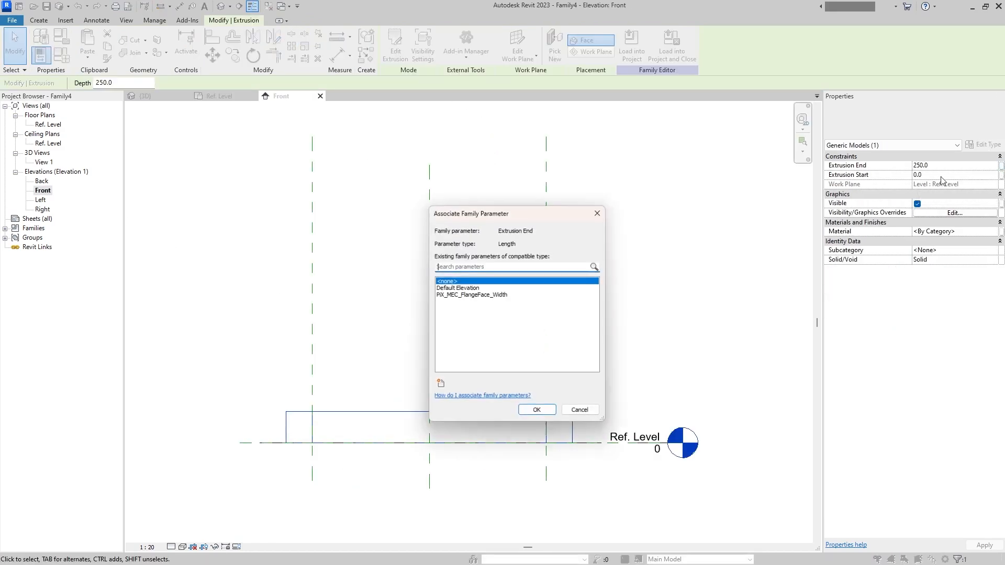
{"action": "left_click", "coordinate": [471, 295]}
{"action": "left_click", "coordinate": [440, 383]}
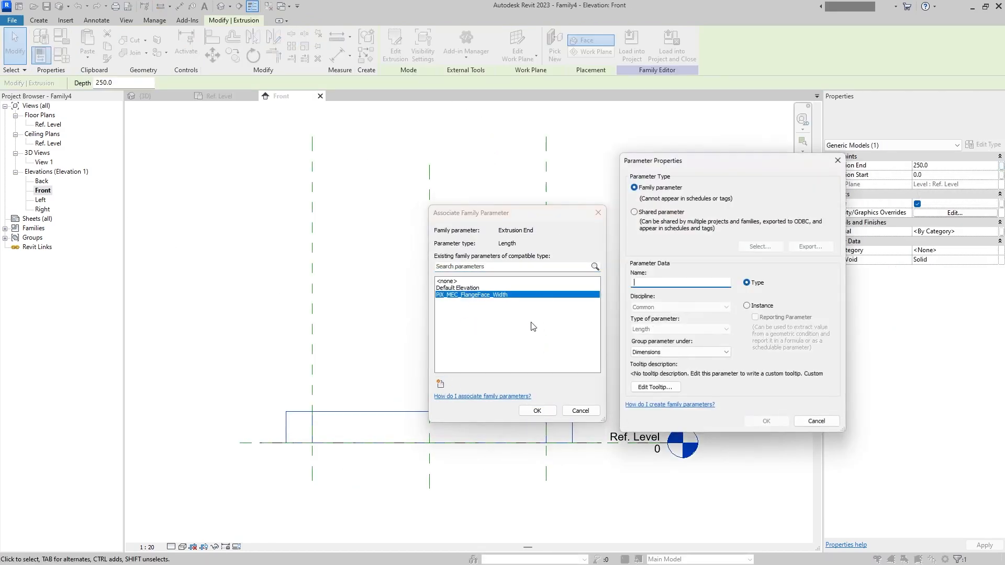
{"action": "type", "text": "PiX_MEC_Flange_Thickness"}
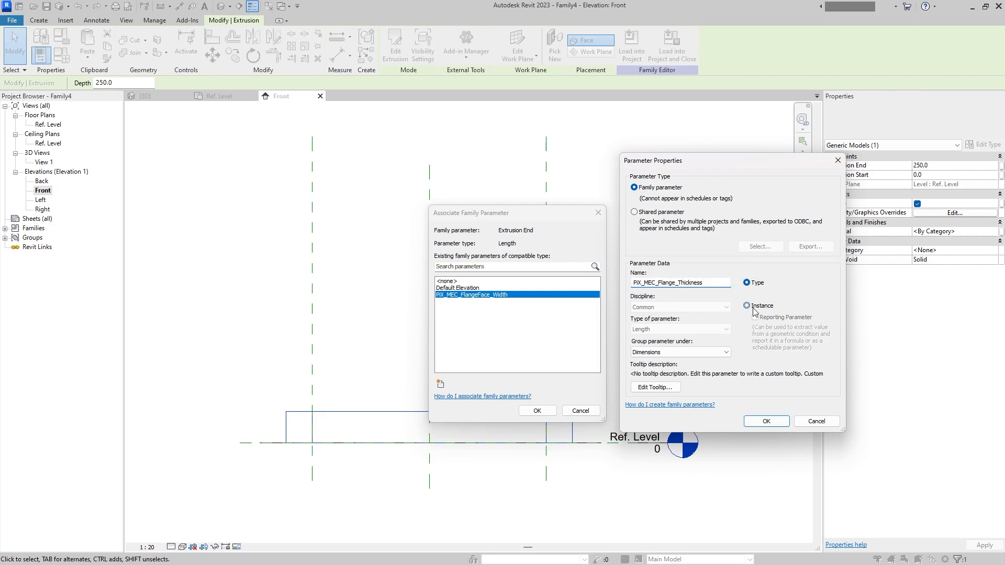
{"action": "left_click", "coordinate": [766, 422]}
{"action": "left_click", "coordinate": [543, 413]}
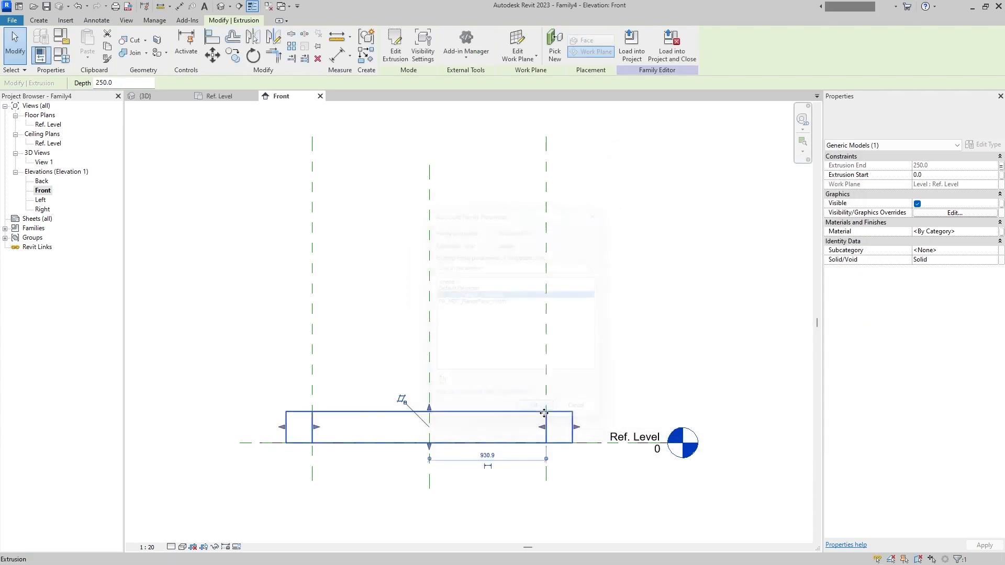
{"action": "left_click", "coordinate": [617, 318]}
- In the Ref. Level plan, label the overall vertical dimension with a new instance parameter W
{"action": "double_click", "coordinate": [50, 125]}
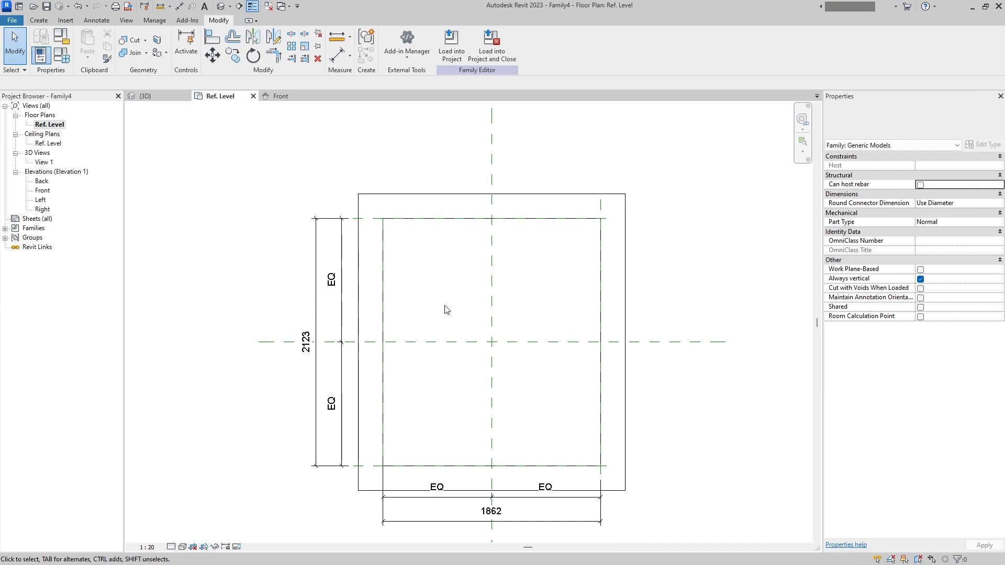
{"action": "middle_click_drag", "start_coordinate": [481, 428], "coordinate": [481, 378]}
{"action": "left_click", "coordinate": [316, 340]}
{"action": "left_click", "coordinate": [492, 45]}
{"action": "left_click", "coordinate": [760, 307]}
{"action": "type", "text": "W"}
{"action": "left_click", "coordinate": [765, 421]}
- Label the overall horizontal dimension with a new instance parameter L
{"action": "left_click", "coordinate": [567, 464]}
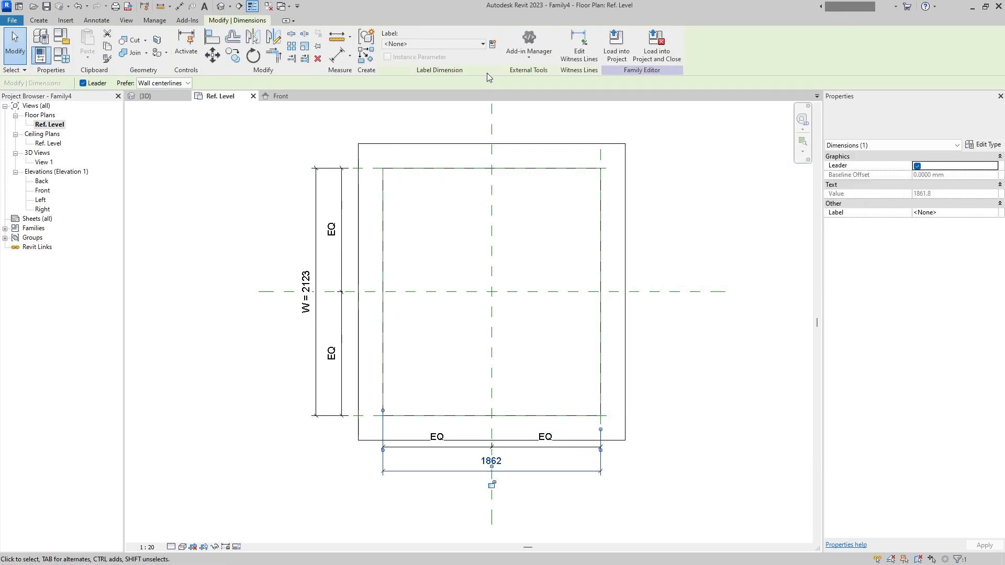
{"action": "left_click", "coordinate": [492, 45]}
{"action": "left_click", "coordinate": [747, 306]}
{"action": "type", "text": "L"}
{"action": "left_click", "coordinate": [766, 421]}
{"action": "left_click", "coordinate": [684, 498]}
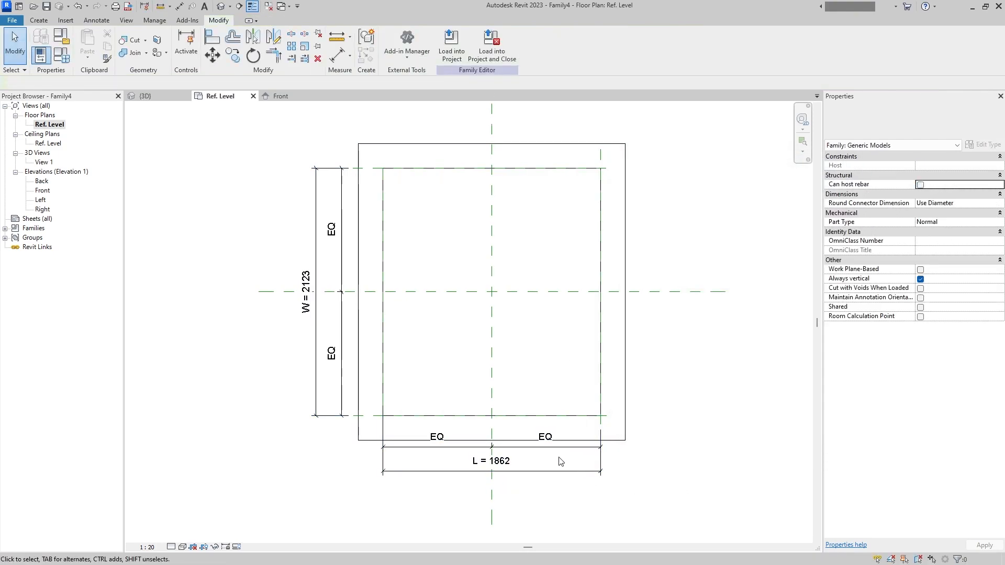
- Set the family parameters L and W to 2000, PiX_MEC_FlangeFace_Width to 50 and PiX_MEC_Flange_Thickness to 20
{"action": "left_click", "coordinate": [61, 54]}
{"action": "left_click", "coordinate": [344, 224]}
{"action": "type", "text": "2000"}
{"action": "left_click", "coordinate": [333, 196]}
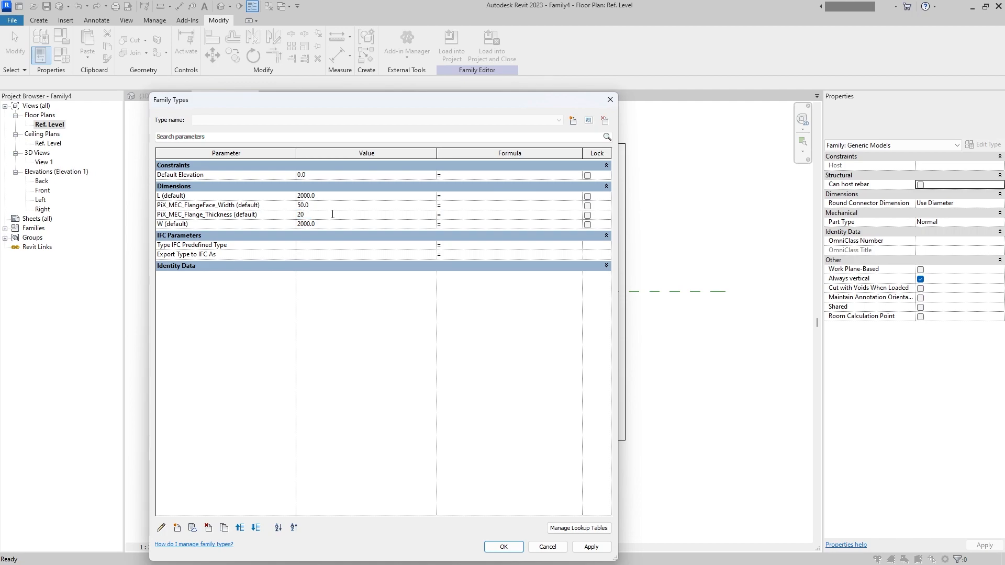
{"action": "left_click", "coordinate": [514, 550]}
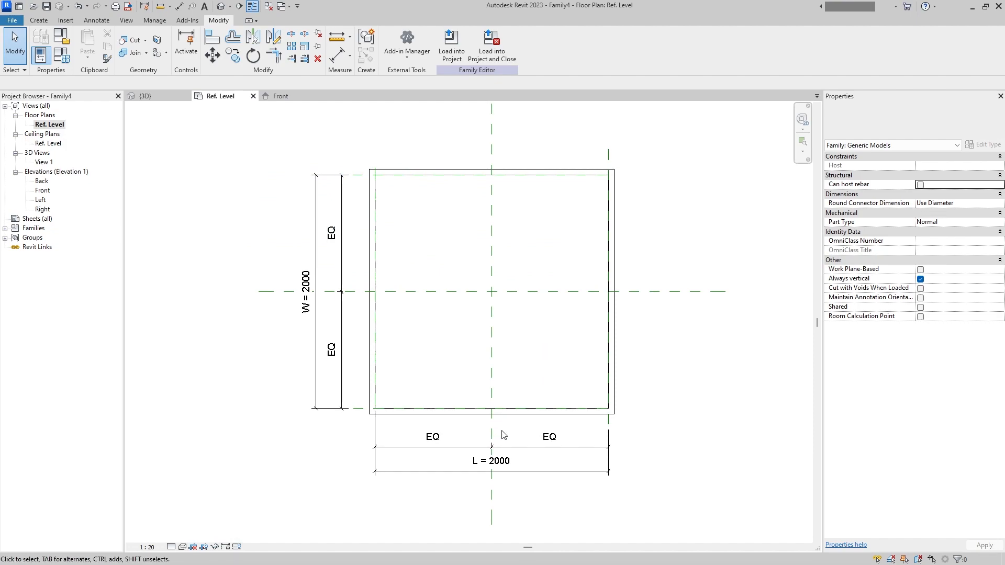
{"action": "left_click", "coordinate": [62, 56]}
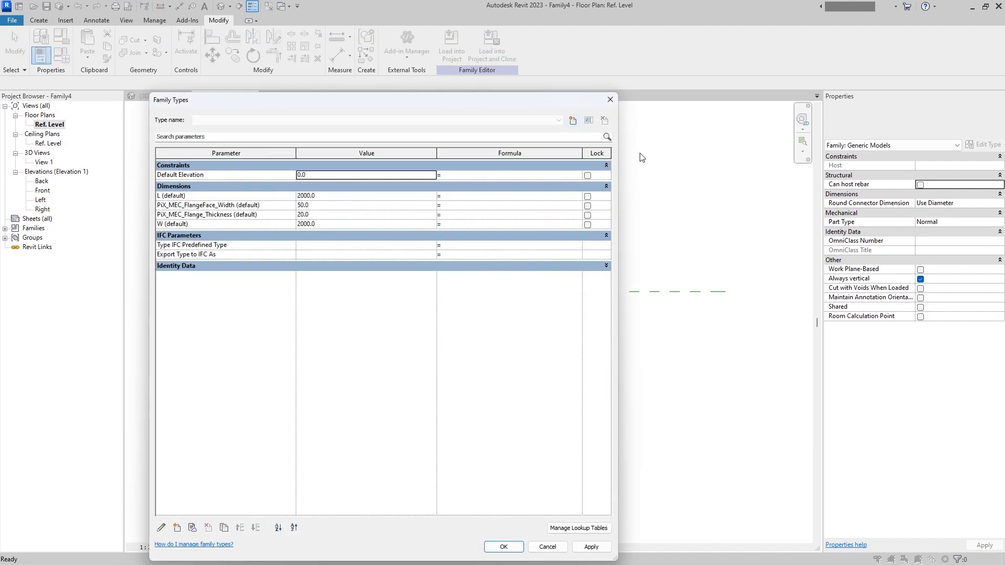
{"action": "left_click", "coordinate": [503, 546]}
- Start a void extrusion and sketch a circle of about 15 mm radius within the flange's lower-left corner
{"action": "scroll", "coordinate": [372, 413], "scroll_direction": "up", "scroll_amount": 3}
{"action": "scroll", "coordinate": [374, 411], "scroll_direction": "down", "scroll_amount": 3}
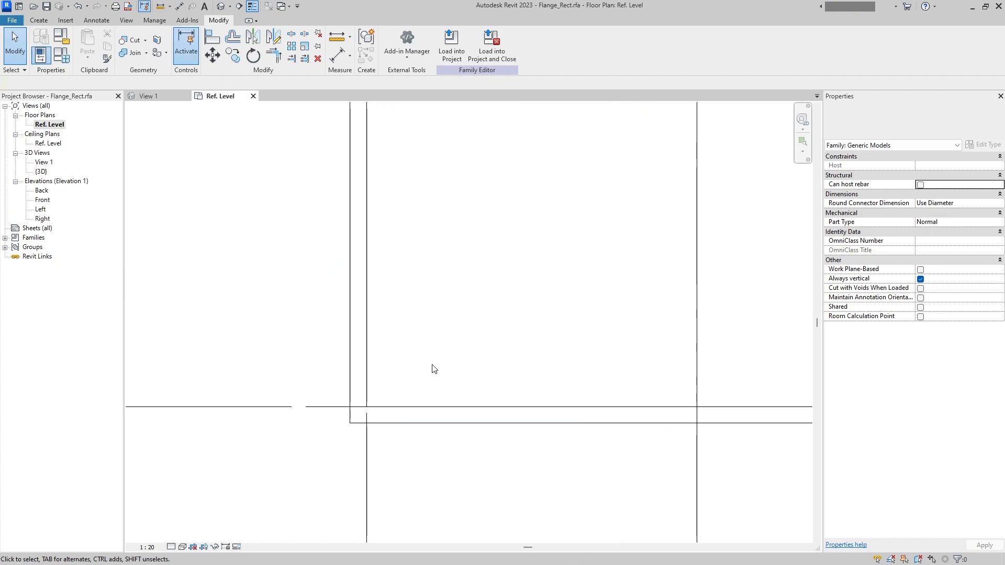
{"action": "left_click", "coordinate": [39, 20]}
{"action": "left_click", "coordinate": [203, 47]}
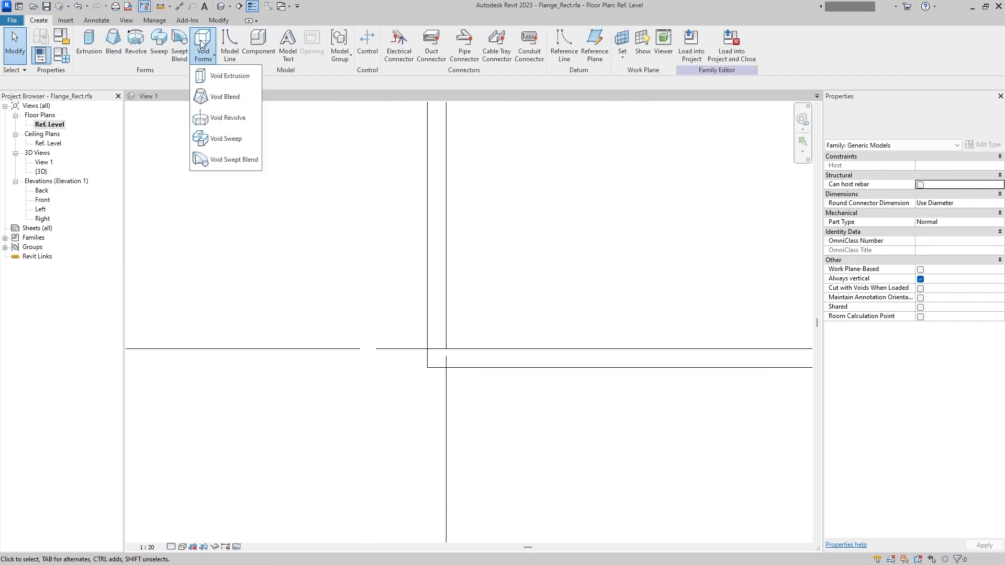
{"action": "left_click", "coordinate": [456, 34]}
{"action": "scroll", "coordinate": [450, 345], "scroll_direction": "up", "scroll_amount": 4}
{"action": "scroll", "coordinate": [422, 388], "scroll_direction": "up", "scroll_amount": 1}
{"action": "left_click", "coordinate": [415, 367]}
{"action": "left_click", "coordinate": [435, 367]}
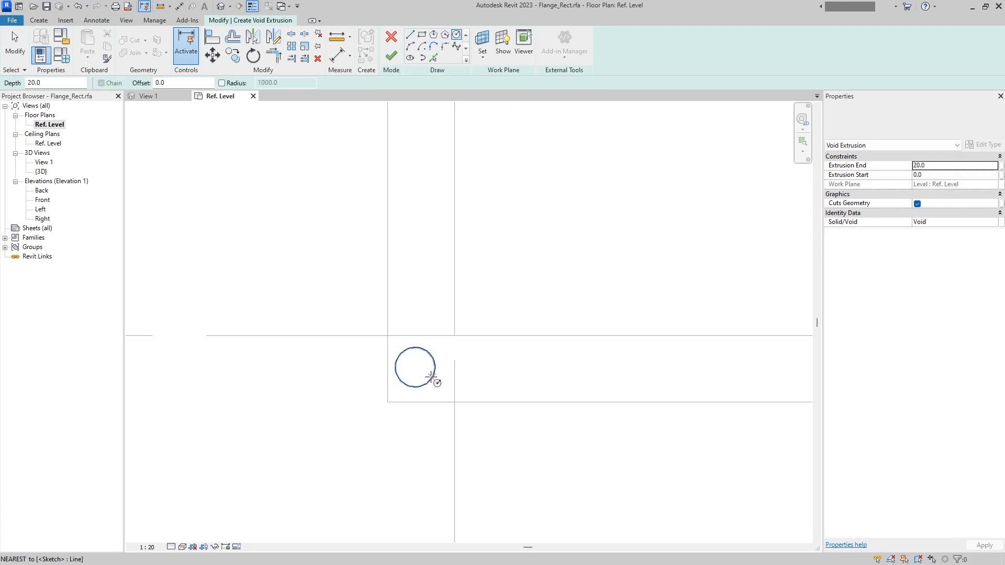
{"action": "key", "text": "Escape"}
{"action": "key", "text": "Escape"}
- Make the circle's temporary radius dimension permanent and change it to a diameter dimension
{"action": "left_click", "coordinate": [433, 359]}
{"action": "left_click", "coordinate": [384, 320]}
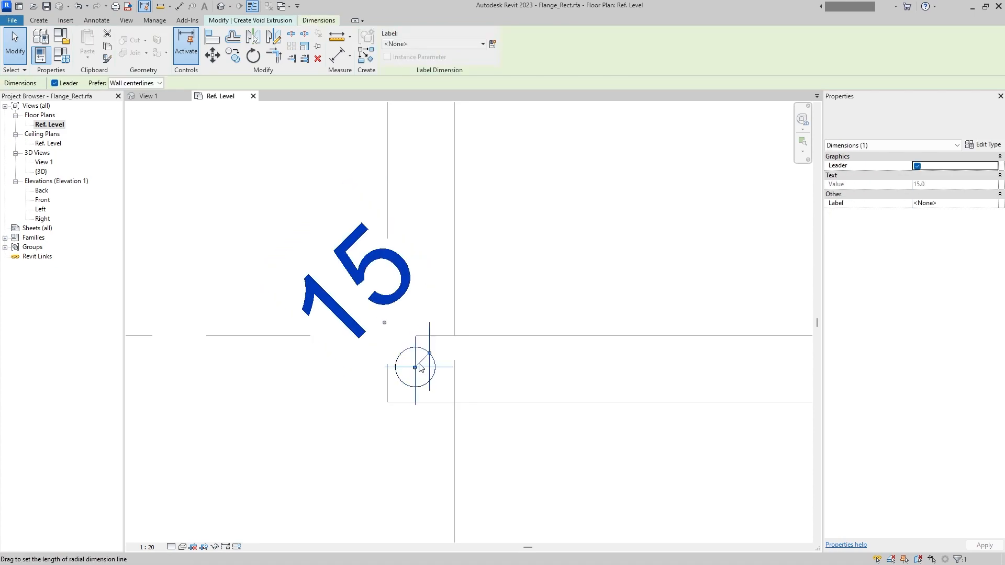
{"action": "left_click", "coordinate": [870, 126]}
{"action": "left_click", "coordinate": [890, 170]}
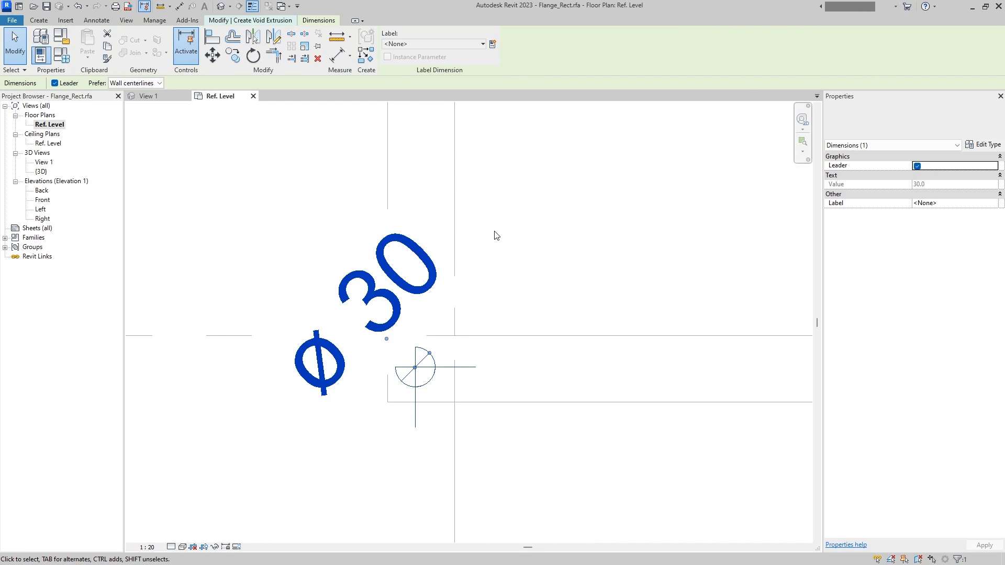
- Label the circle's diameter dimension with PiX_MEC_Flange_Thickness and finish the void extrusion
{"action": "left_click", "coordinate": [432, 44]}
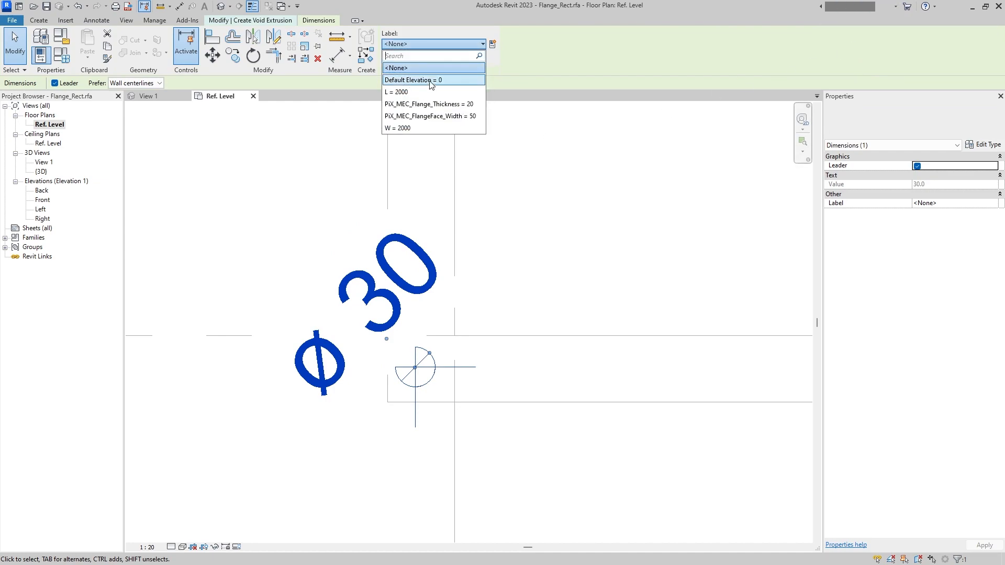
{"action": "left_click", "coordinate": [450, 104]}
{"action": "left_click", "coordinate": [569, 203]}
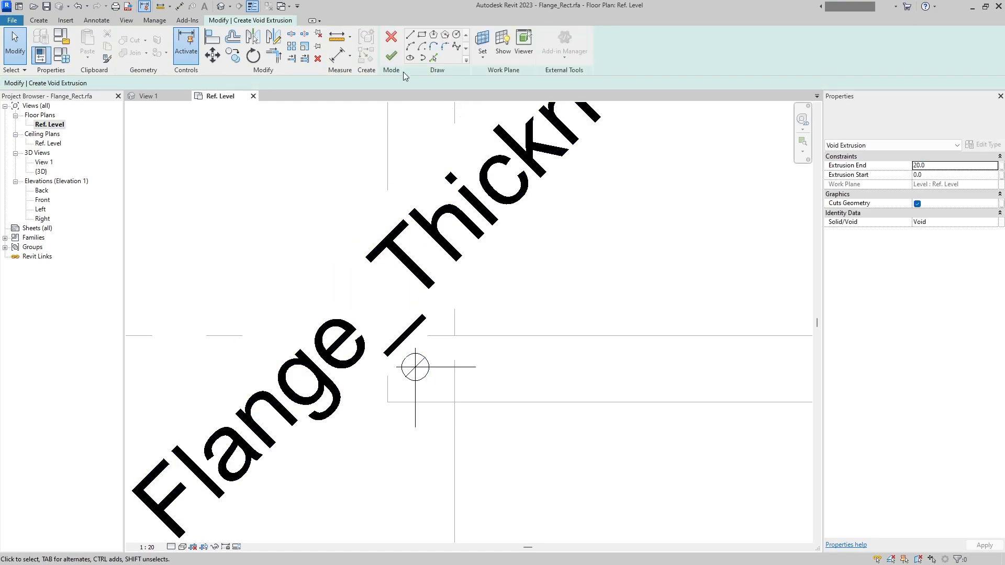
{"action": "left_click", "coordinate": [391, 57]}
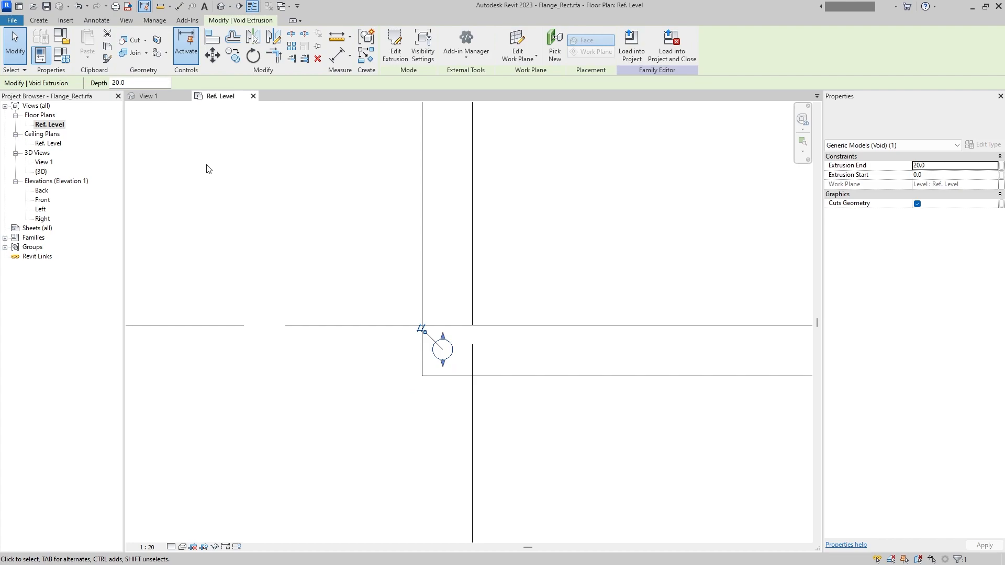
- Dimension from the flange's left strip edges to the corner hole's centre and make the segments equal
{"action": "key", "text": "d"}
{"action": "key", "text": "i"}
{"action": "left_click", "coordinate": [388, 295]}
{"action": "left_click", "coordinate": [451, 290]}
{"action": "scroll", "coordinate": [451, 290], "scroll_direction": "down", "scroll_amount": 3}
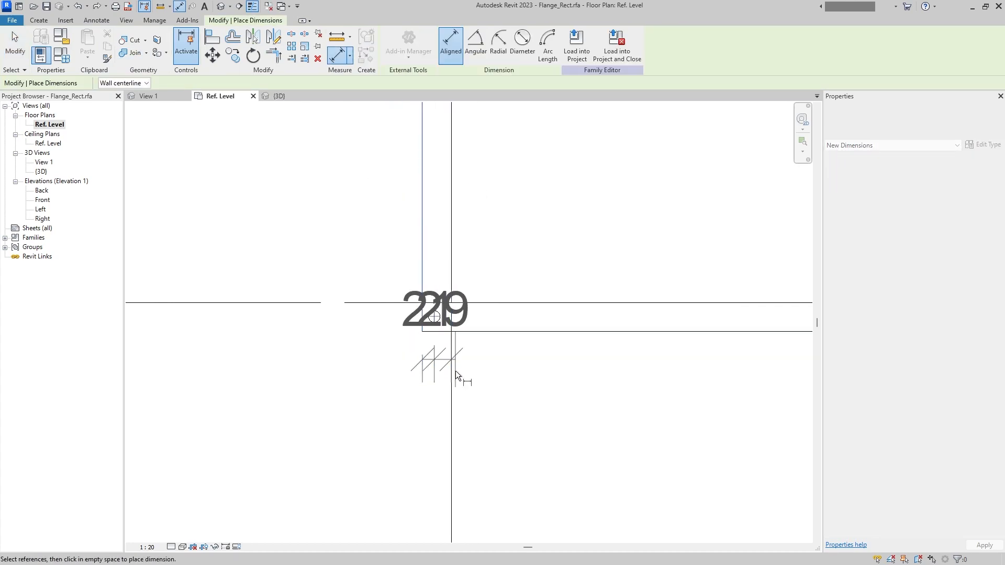
{"action": "left_click", "coordinate": [456, 446]}
{"action": "scroll", "coordinate": [459, 356], "scroll_direction": "down", "scroll_amount": 3}
{"action": "left_click", "coordinate": [446, 321]}
- Try to dimension the flange's lower strip between its two edges and include the corner hole
{"action": "scroll", "coordinate": [454, 336], "scroll_direction": "up", "scroll_amount": 4}
{"action": "left_click", "coordinate": [476, 344]}
{"action": "left_click", "coordinate": [480, 310]}
{"action": "left_click", "coordinate": [276, 330]}
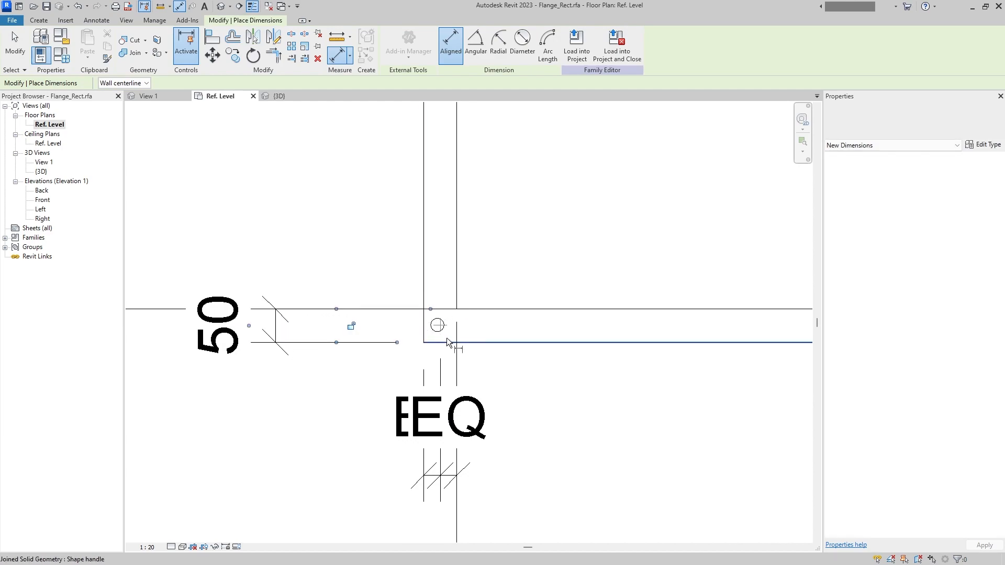
{"action": "key", "text": "Escape"}
{"action": "key", "text": "Escape"}
{"action": "left_click", "coordinate": [275, 330]}
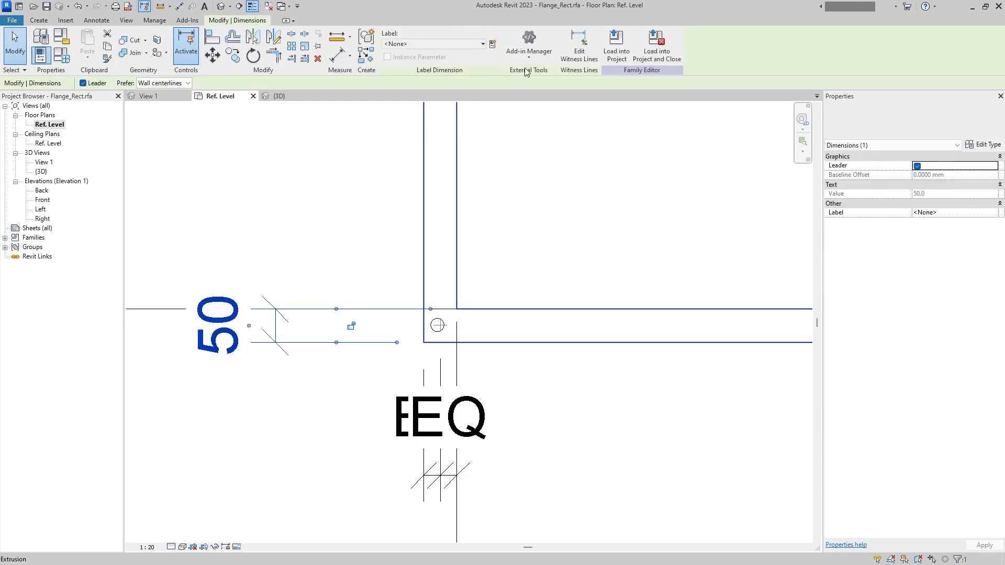
{"action": "key", "text": "Escape"}
{"action": "left_click", "coordinate": [443, 325]}
{"action": "left_click", "coordinate": [287, 432]}
{"action": "key", "text": "Escape"}
- Undo the dimensions placed around the corner hole
{"action": "scroll", "coordinate": [440, 329], "scroll_direction": "up", "scroll_amount": 3}
{"action": "scroll", "coordinate": [440, 332], "scroll_direction": "down", "scroll_amount": 3}
{"action": "key", "text": "ctrl+z"}
{"action": "key", "text": "ctrl+z"}
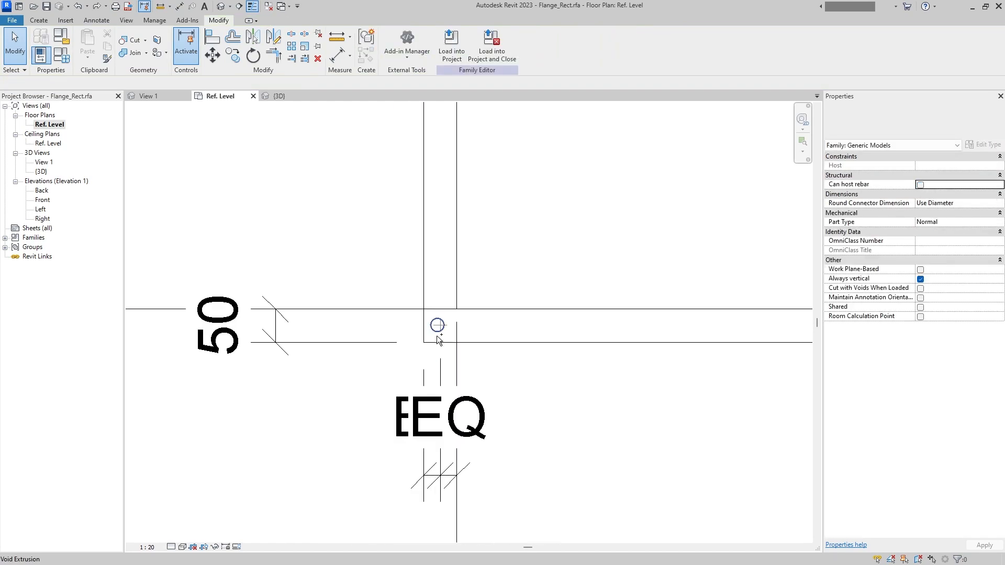
{"action": "scroll", "coordinate": [442, 343], "scroll_direction": "up", "scroll_amount": 2}
{"action": "key", "text": "ctrl+z"}
{"action": "key", "text": "ctrl+z"}
- Array the corner void hole with its centre lines up the flange's left strip, 6 items at 200 mm spacing
{"action": "left_click_drag", "start_coordinate": [307, 266], "coordinate": [476, 399]}
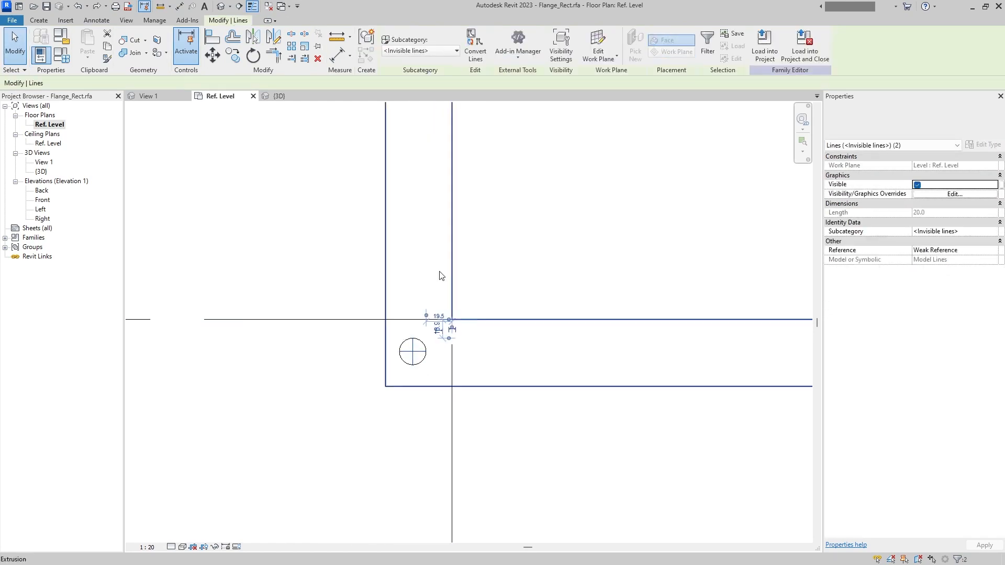
{"action": "left_click", "coordinate": [422, 361], "text": "ctrl"}
{"action": "left_click", "coordinate": [292, 47]}
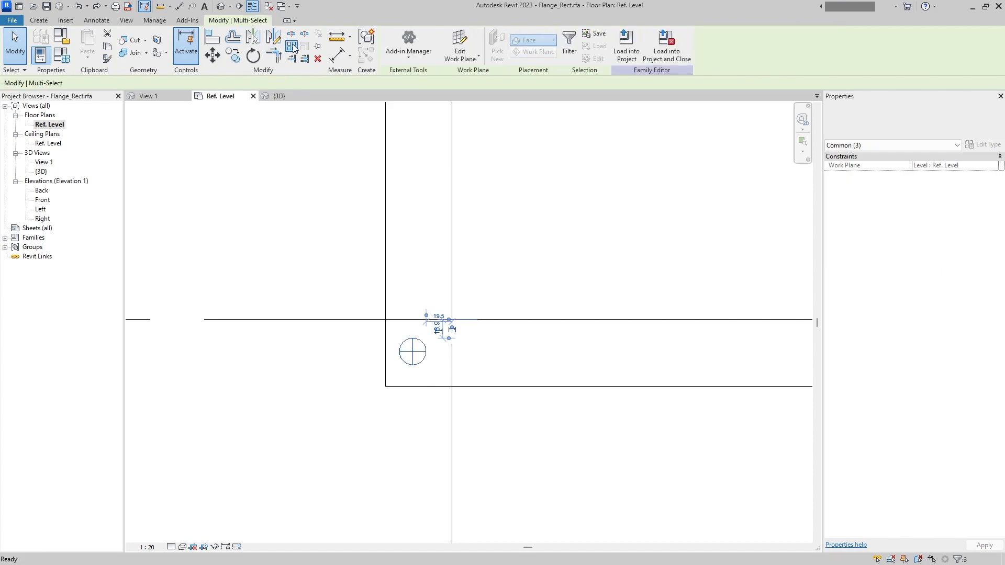
{"action": "left_click", "coordinate": [299, 292]}
{"action": "type", "text": "200"}
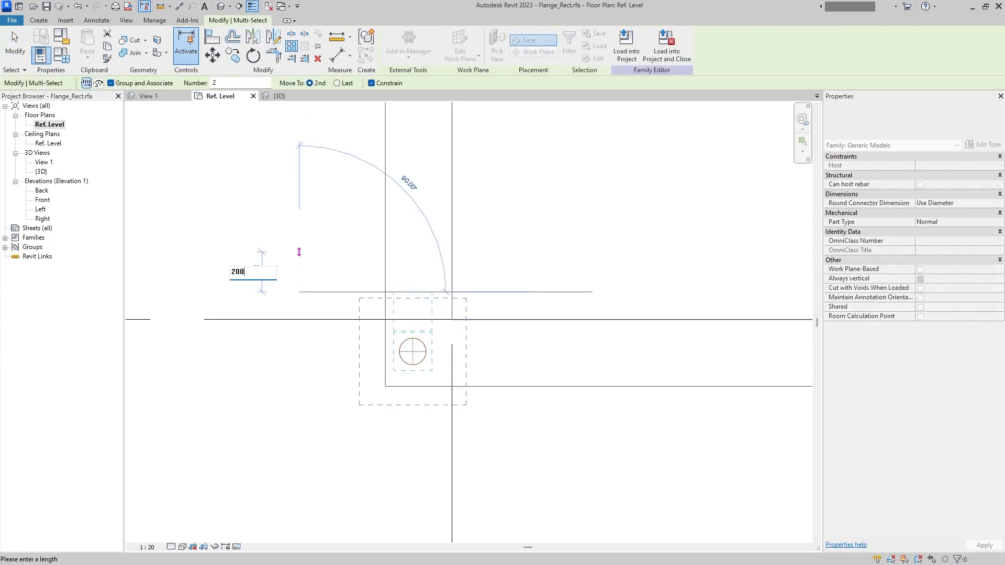
{"action": "key", "text": "Return"}
{"action": "key", "text": "Return"}
{"action": "scroll", "coordinate": [301, 258], "scroll_direction": "down", "scroll_amount": 2}
{"action": "middle_click_drag", "start_coordinate": [309, 280], "coordinate": [408, 359]}
{"action": "key", "text": "Escape"}
- Dimension the corner hole's centre vertically between the lower strip's edges and make the segments equal
{"action": "key", "text": "d"}
{"action": "key", "text": "i"}
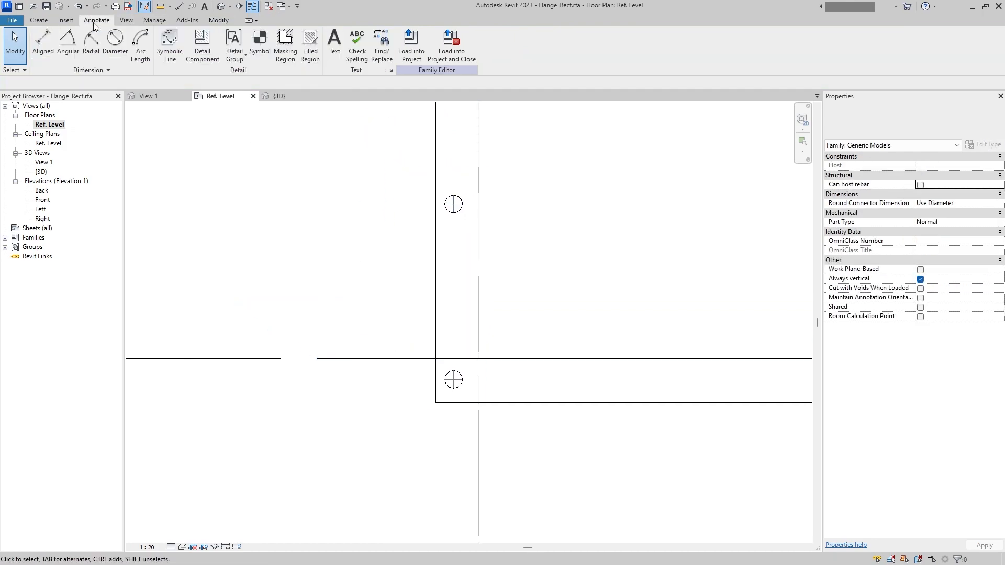
{"action": "left_click", "coordinate": [461, 402]}
{"action": "left_click", "coordinate": [458, 379]}
{"action": "left_click", "coordinate": [469, 358]}
{"action": "left_click", "coordinate": [320, 420]}
{"action": "scroll", "coordinate": [353, 380], "scroll_direction": "down", "scroll_amount": 2}
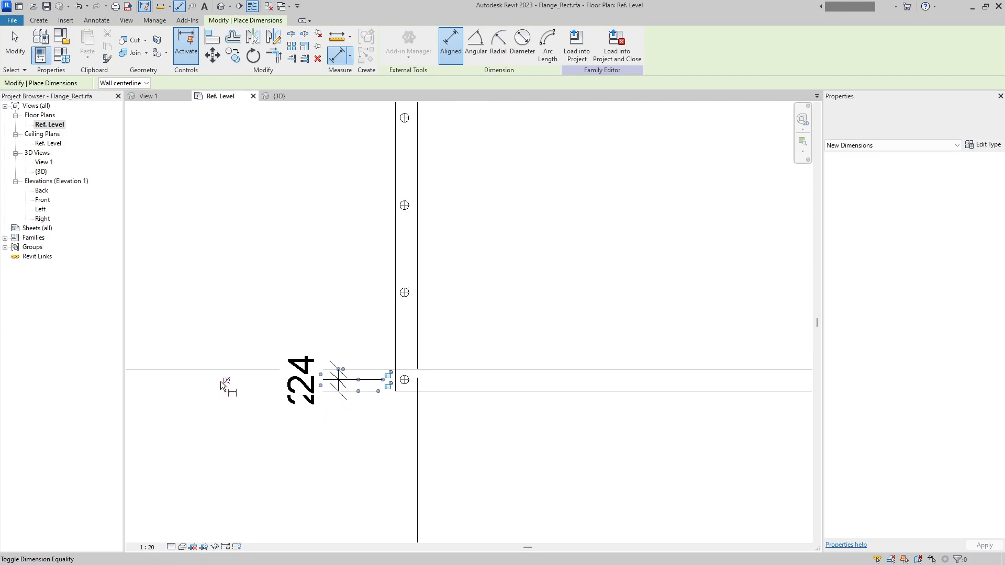
{"action": "left_click", "coordinate": [223, 381]}
- Dimension the corner hole's centre horizontally between the left strip's edges and make the segments equal
{"action": "scroll", "coordinate": [399, 375], "scroll_direction": "up", "scroll_amount": 4}
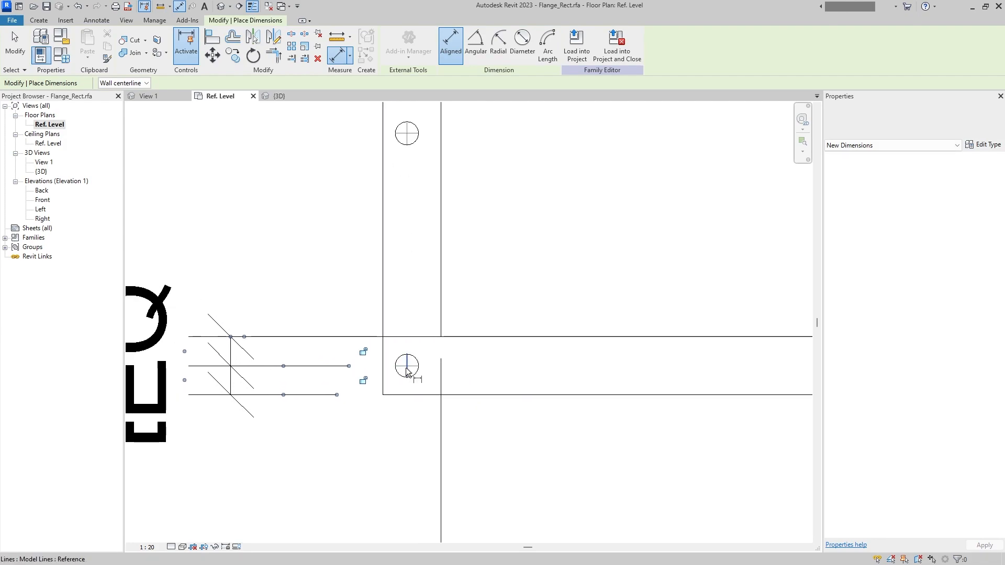
{"action": "left_click", "coordinate": [408, 374]}
{"action": "left_click", "coordinate": [386, 313]}
{"action": "left_click", "coordinate": [445, 305]}
{"action": "scroll", "coordinate": [445, 306], "scroll_direction": "down", "scroll_amount": 4}
{"action": "left_click", "coordinate": [479, 436]}
{"action": "left_click", "coordinate": [434, 326]}
{"action": "scroll", "coordinate": [484, 323], "scroll_direction": "up", "scroll_amount": 3}
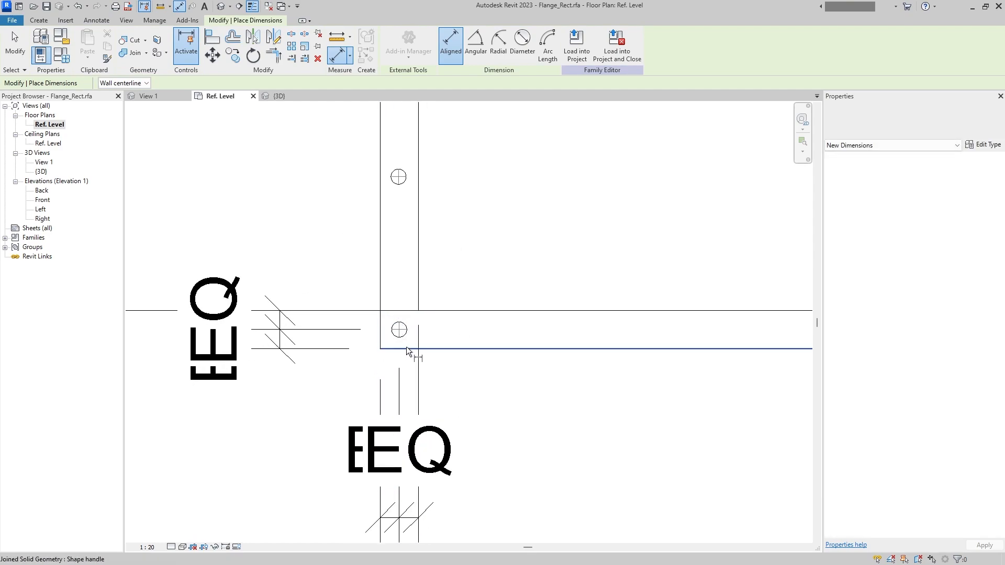
{"action": "scroll", "coordinate": [412, 349], "scroll_direction": "down", "scroll_amount": 2}
{"action": "key", "text": "Escape"}
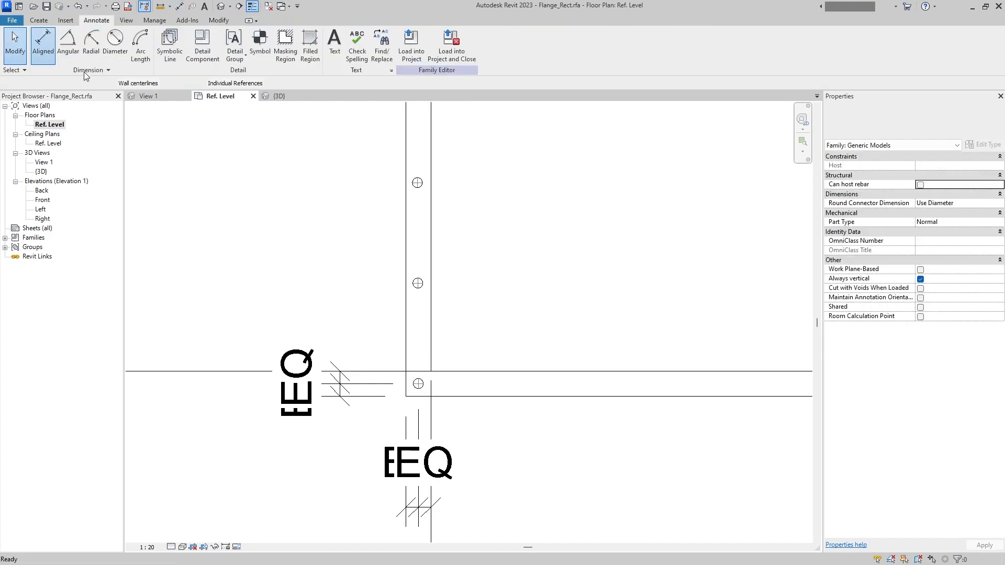
- Add an aligned dimension between the centres of the two lowest holes on the left strip
{"action": "left_click", "coordinate": [43, 42]}
{"action": "scroll", "coordinate": [387, 379], "scroll_direction": "up", "scroll_amount": 2}
{"action": "left_click", "coordinate": [439, 389]}
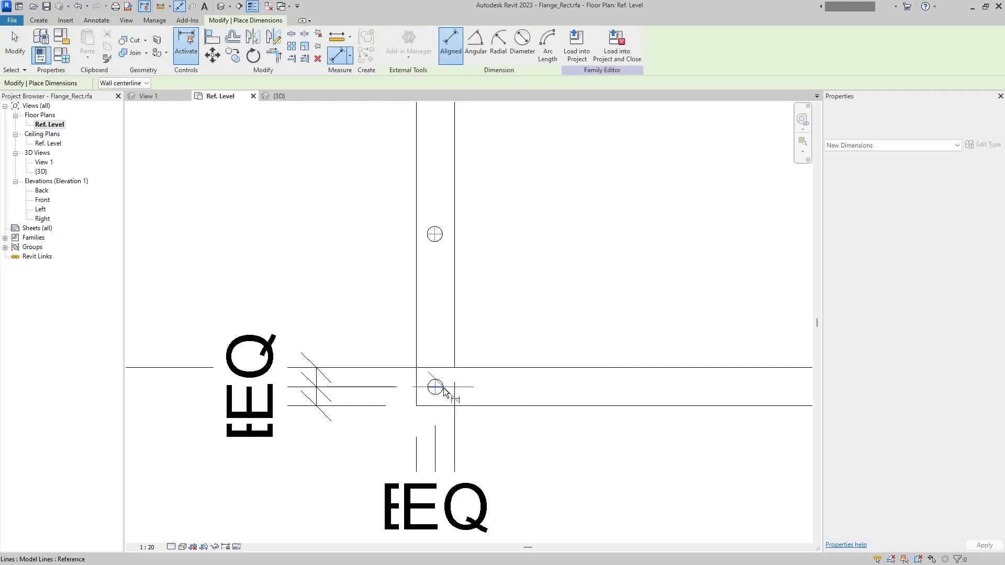
{"action": "left_click", "coordinate": [434, 234]}
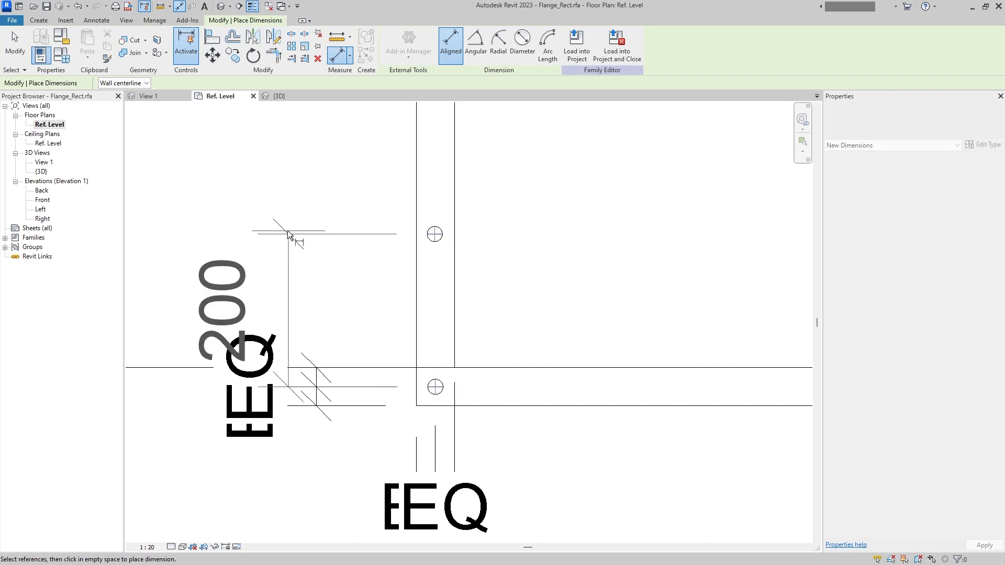
{"action": "scroll", "coordinate": [236, 246], "scroll_direction": "down", "scroll_amount": 1}
{"action": "left_click", "coordinate": [293, 269]}
{"action": "scroll", "coordinate": [353, 291], "scroll_direction": "down", "scroll_amount": 2}
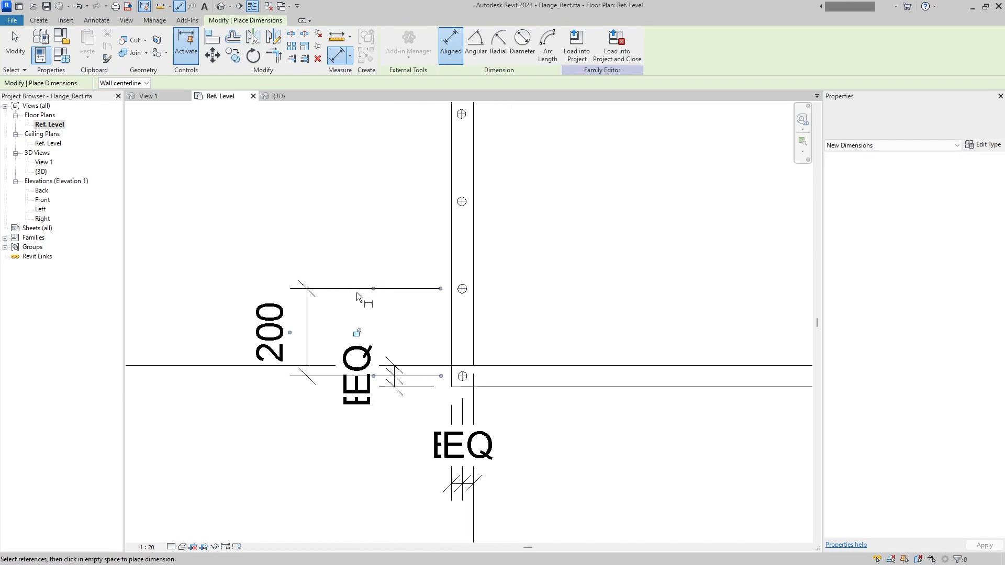
{"action": "key", "text": "Escape"}
- Label the left strip's hole array count with a new instance parameter named N1_W
{"action": "left_click", "coordinate": [411, 287]}
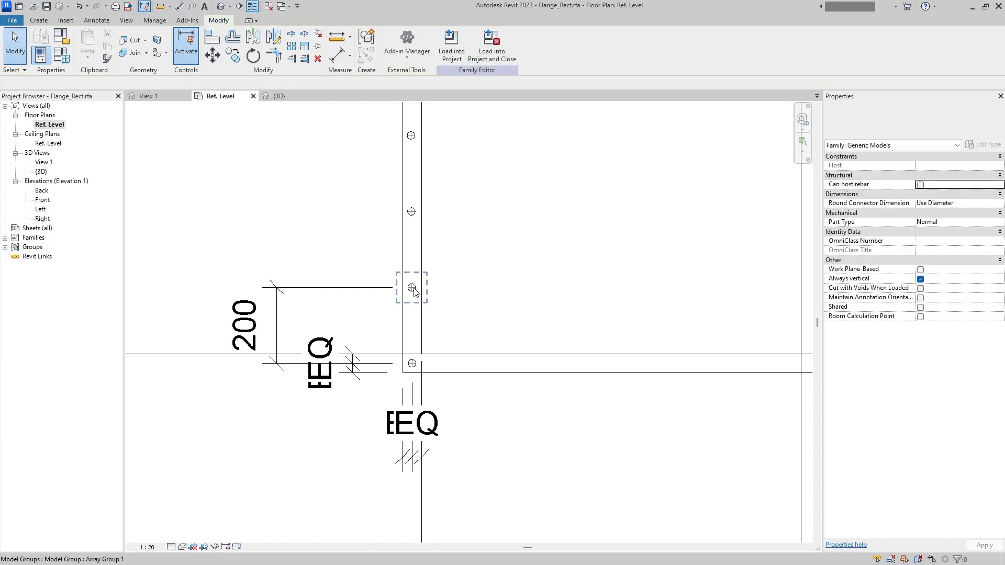
{"action": "left_click", "coordinate": [400, 193]}
{"action": "left_click", "coordinate": [178, 83]}
{"action": "left_click", "coordinate": [170, 98]}
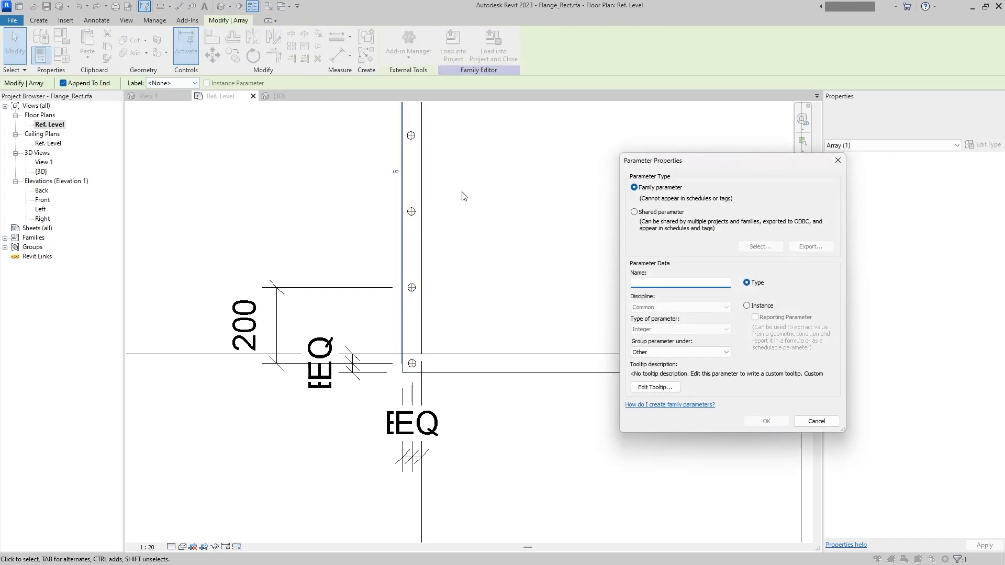
{"action": "type", "text": "N1_W"}
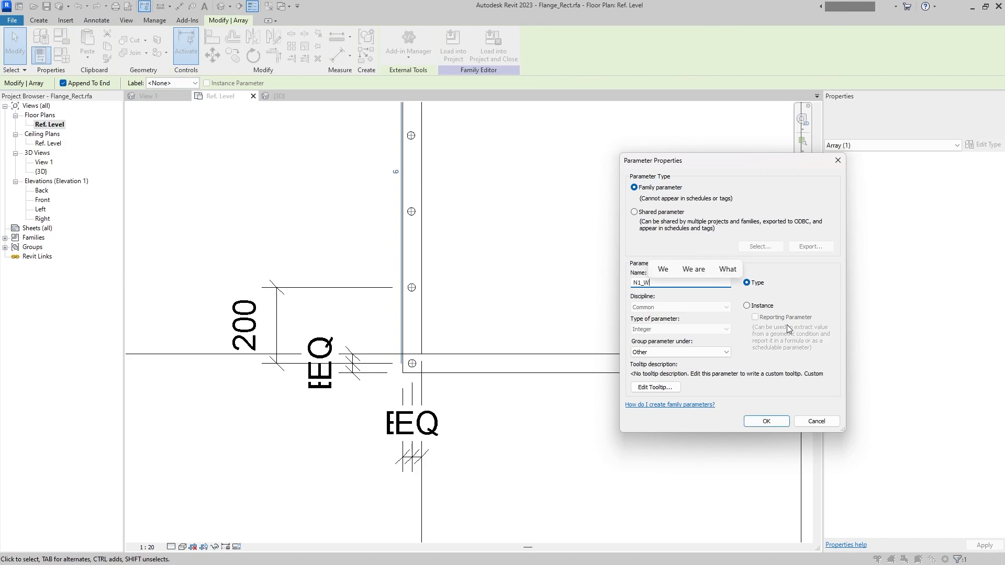
{"action": "left_click", "coordinate": [752, 306]}
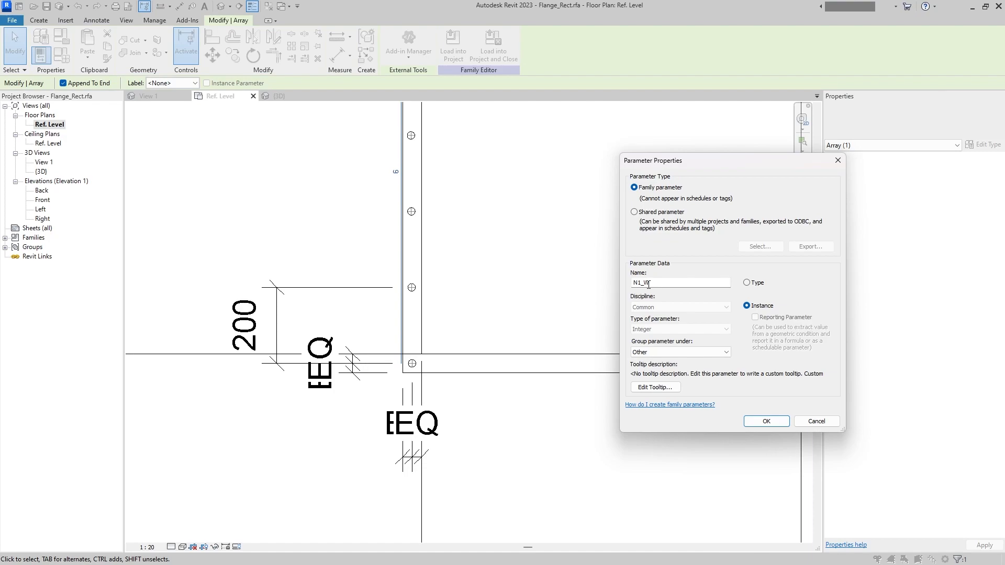
{"action": "key", "text": "Return"}
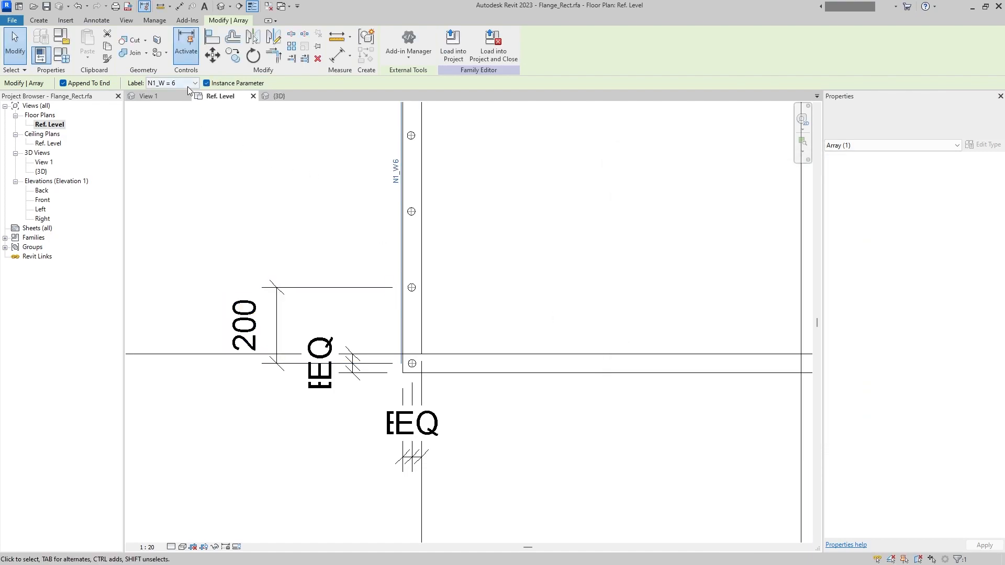
- Relabel the left hole array's count with a new instance parameter named PiX_MEC_BoltQ_W
{"action": "left_click", "coordinate": [180, 102]}
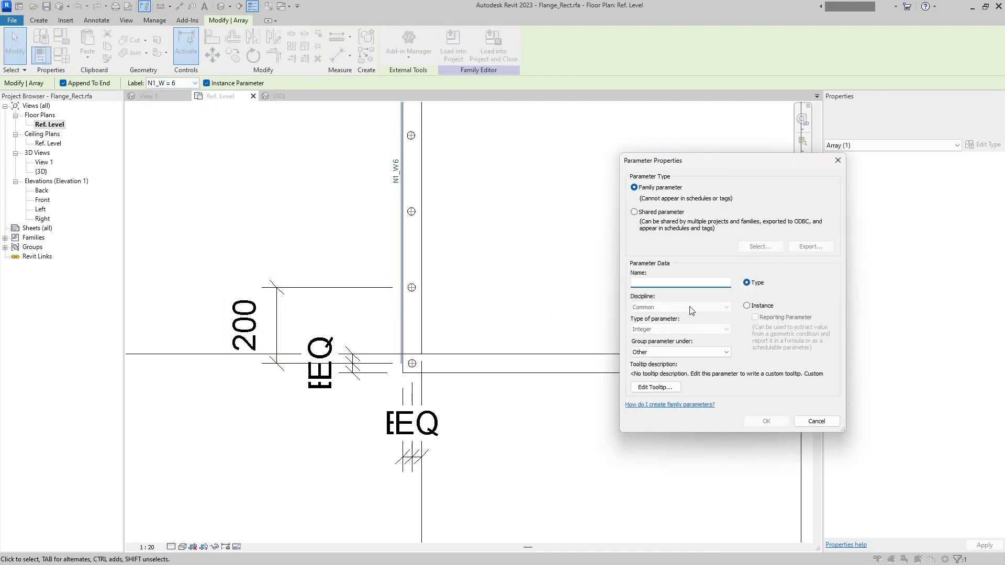
{"action": "type", "text": "PiX_MEC_BoltQ_W"}
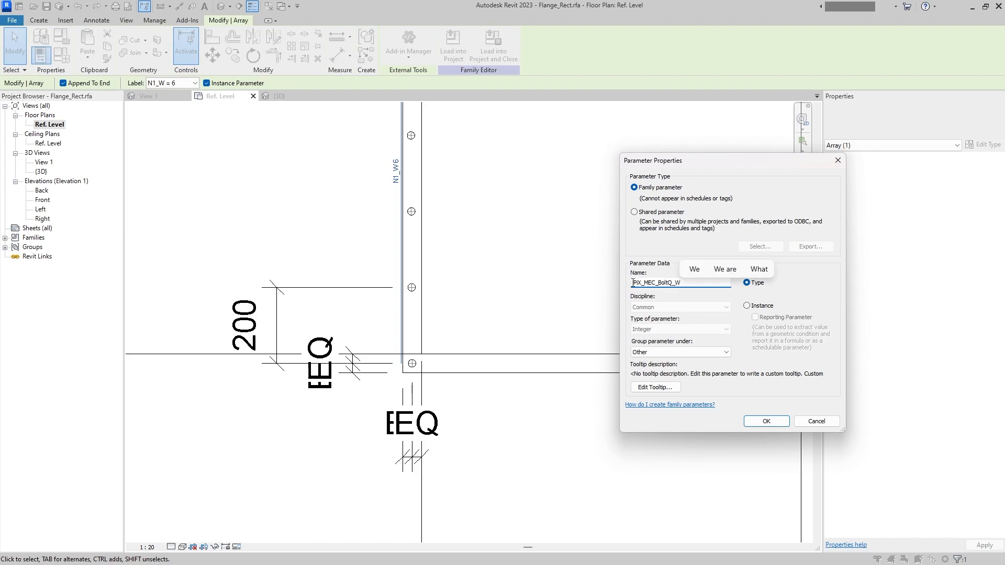
{"action": "left_click_drag", "start_coordinate": [632, 283], "coordinate": [674, 283]}
{"action": "left_click", "coordinate": [765, 421]}
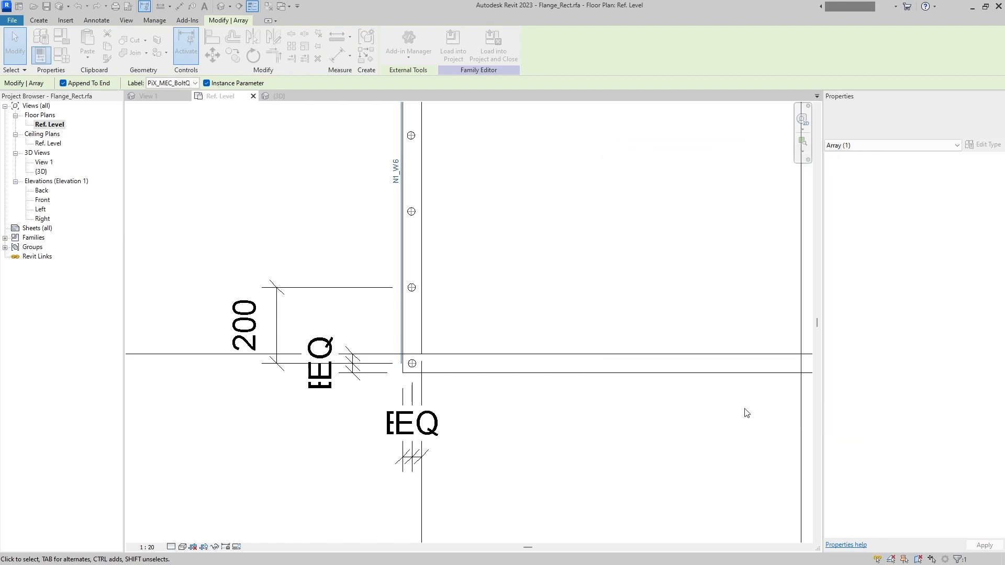
{"action": "left_click", "coordinate": [514, 271]}
- Label the hole spacing dimension on the left strip with a new instance parameter named B_W
{"action": "scroll", "coordinate": [350, 387], "scroll_direction": "down", "scroll_amount": 2}
{"action": "middle_click_drag", "start_coordinate": [573, 346], "coordinate": [539, 306]}
{"action": "scroll", "coordinate": [539, 306], "scroll_direction": "down", "scroll_amount": 1}
{"action": "scroll", "coordinate": [444, 343], "scroll_direction": "up", "scroll_amount": 1}
{"action": "left_click", "coordinate": [386, 326]}
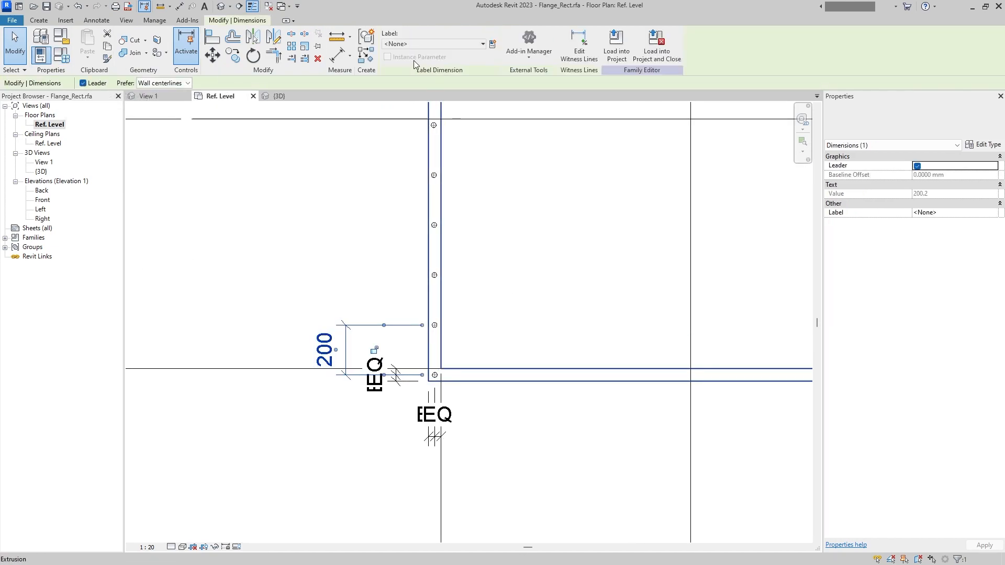
{"action": "left_click", "coordinate": [492, 44]}
{"action": "left_click", "coordinate": [747, 306]}
{"action": "left_click", "coordinate": [706, 283]}
{"action": "type", "text": "B_W"}
{"action": "left_click", "coordinate": [767, 421]}
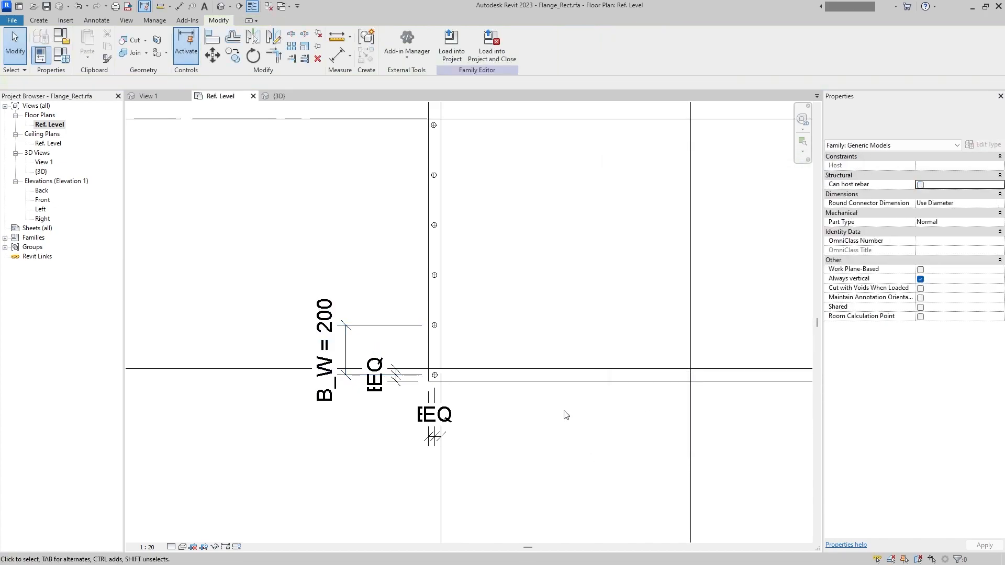
{"action": "left_click", "coordinate": [221, 7]}
{"action": "double_click", "coordinate": [57, 128]}
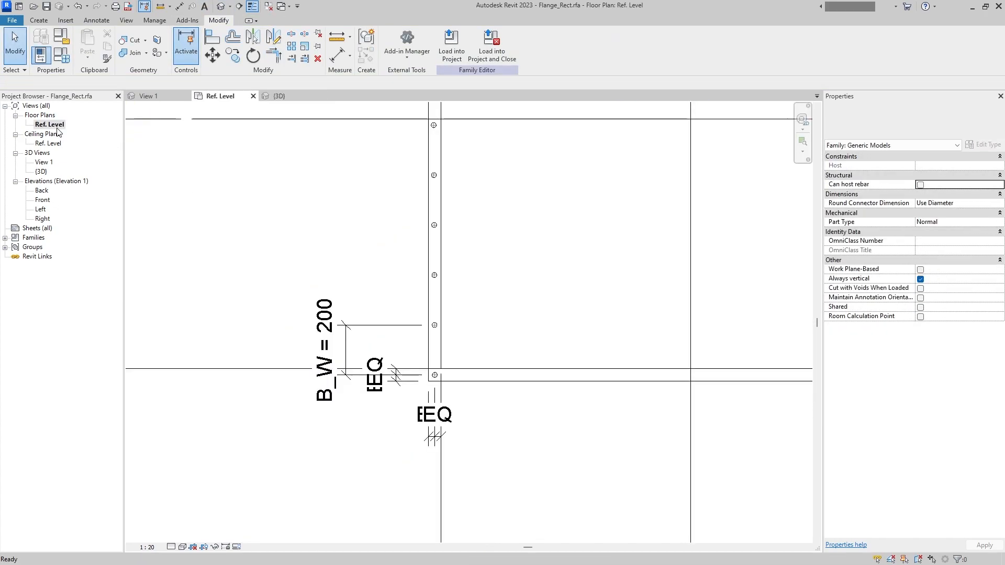
{"action": "scroll", "coordinate": [477, 336], "scroll_direction": "up", "scroll_amount": 3}
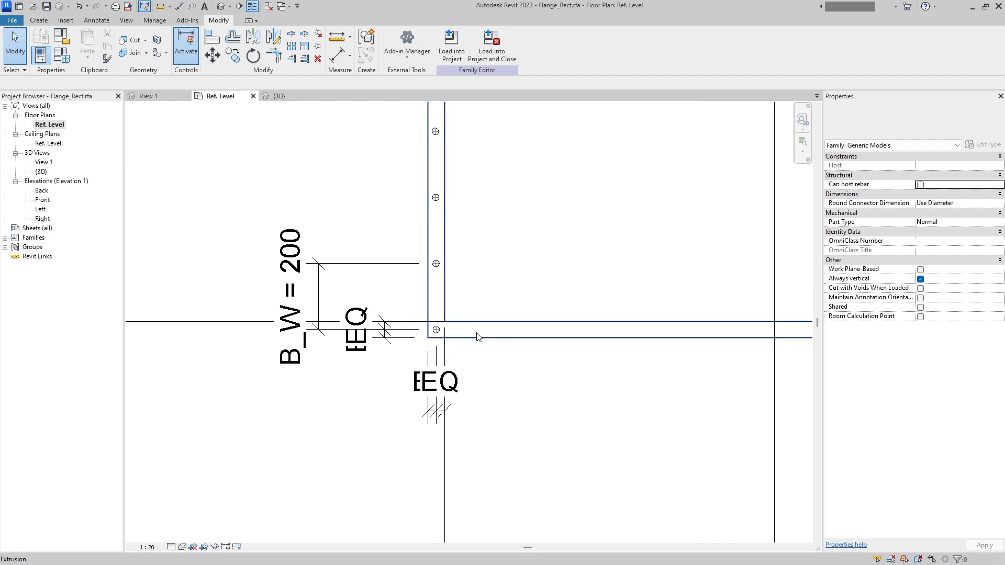
{"action": "left_click", "coordinate": [439, 332]}
{"action": "left_click", "coordinate": [212, 38]}
{"action": "scroll", "coordinate": [438, 310], "scroll_direction": "up", "scroll_amount": 5}
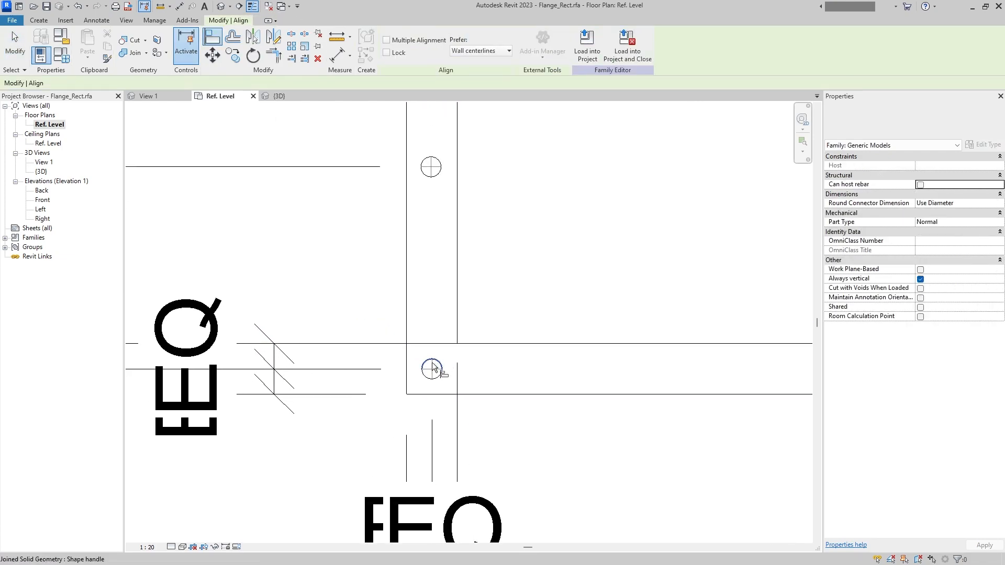
{"action": "scroll", "coordinate": [419, 256], "scroll_direction": "down", "scroll_amount": 3}
{"action": "key", "text": "Escape"}
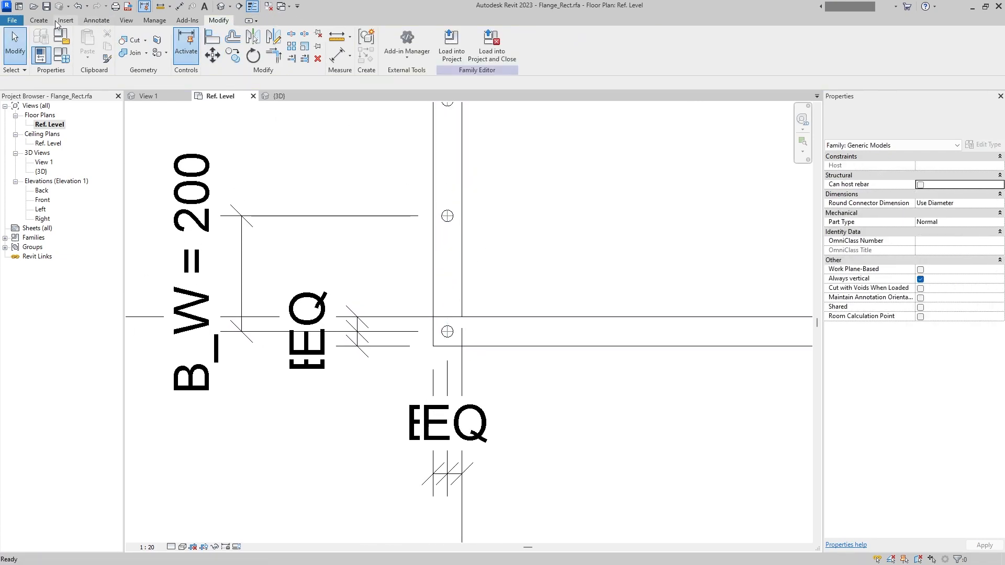
- Array the corner hole group horizontally along the flange's lower strip, 6 items at about 200 mm spacing
{"action": "left_click", "coordinate": [458, 339]}
{"action": "left_click", "coordinate": [295, 46]}
{"action": "middle_click_drag", "start_coordinate": [508, 221], "coordinate": [381, 241]}
{"action": "left_click", "coordinate": [413, 235]}
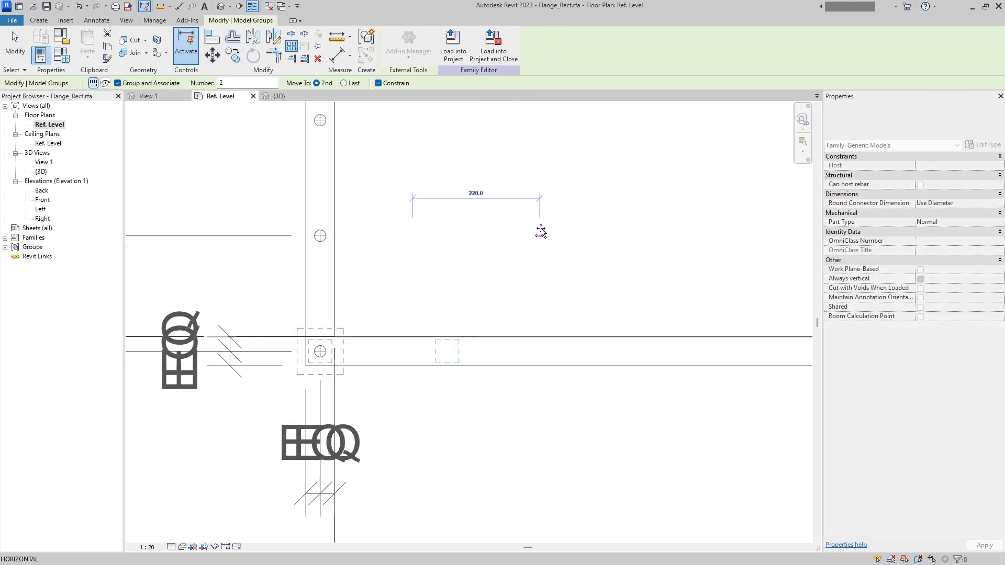
{"action": "left_click", "coordinate": [541, 232]}
{"action": "type", "text": "6"}
{"action": "key", "text": "Return"}
{"action": "scroll", "coordinate": [527, 217], "scroll_direction": "down", "scroll_amount": 2}
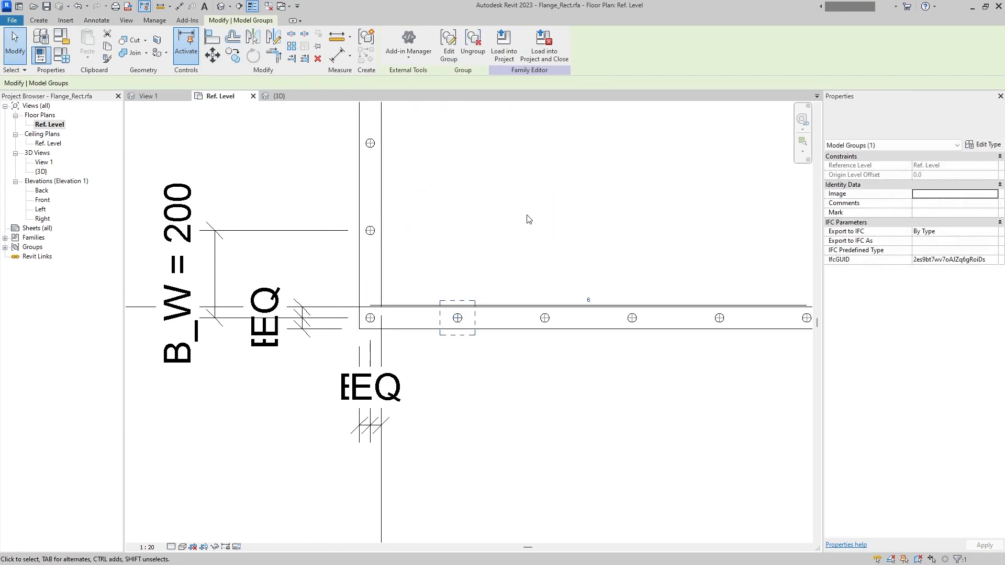
- Label the lower strip's hole array count with a new instance parameter named N2_L
{"action": "left_click", "coordinate": [542, 323]}
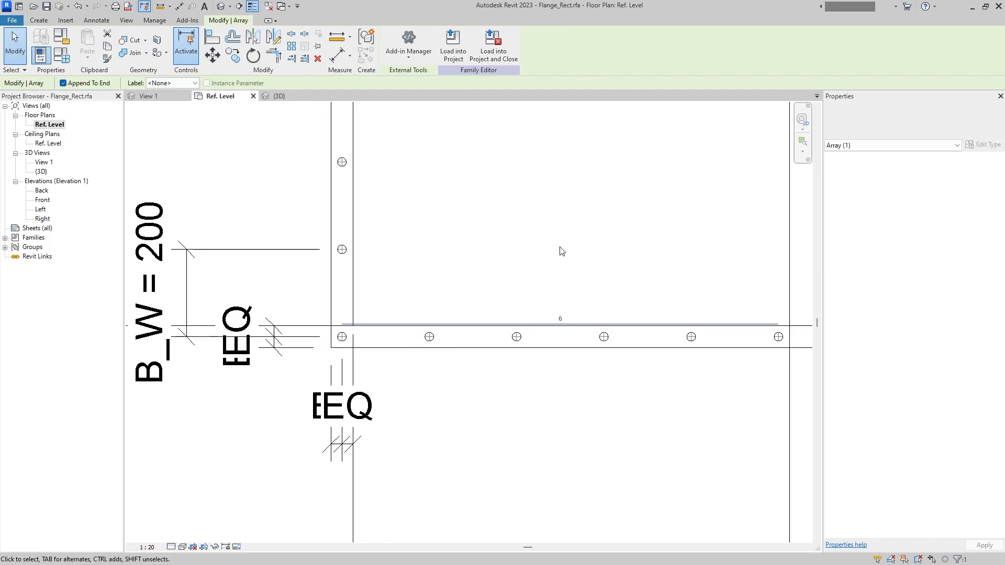
{"action": "left_click", "coordinate": [61, 54]}
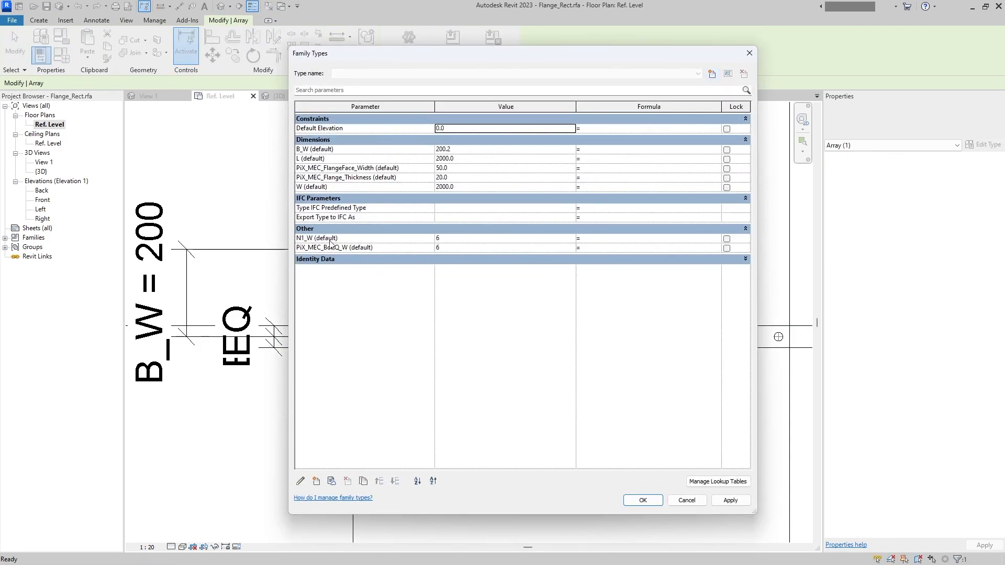
{"action": "key", "text": "Escape"}
{"action": "left_click", "coordinate": [450, 323]}
{"action": "left_click", "coordinate": [187, 83]}
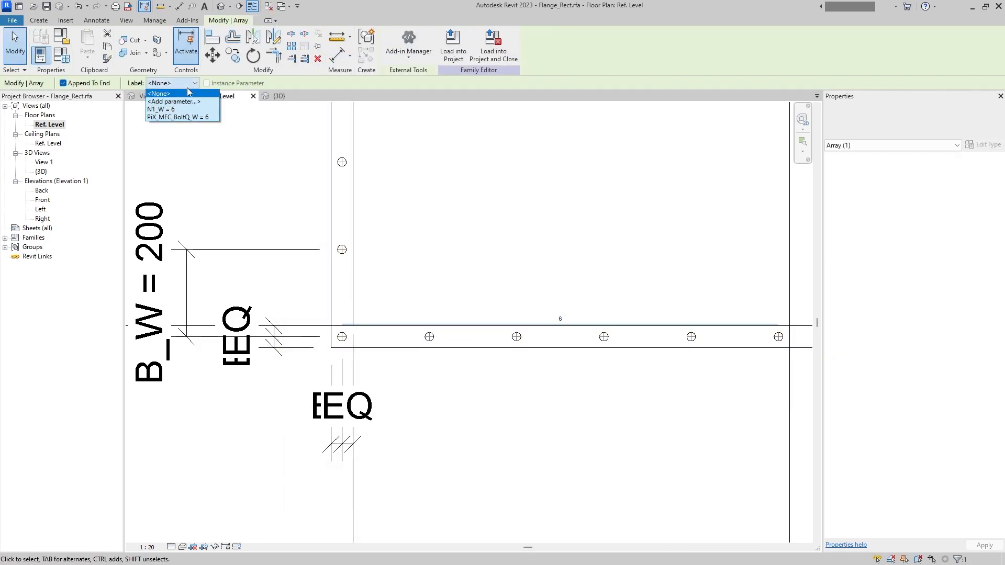
{"action": "left_click", "coordinate": [174, 97]}
{"action": "type", "text": "PiX_MEC_BoltQ_W"}
{"action": "double_click", "coordinate": [683, 286]}
{"action": "key", "text": "ctrl+c"}
{"action": "key", "text": "BackSpace"}
{"action": "type", "text": "N"}
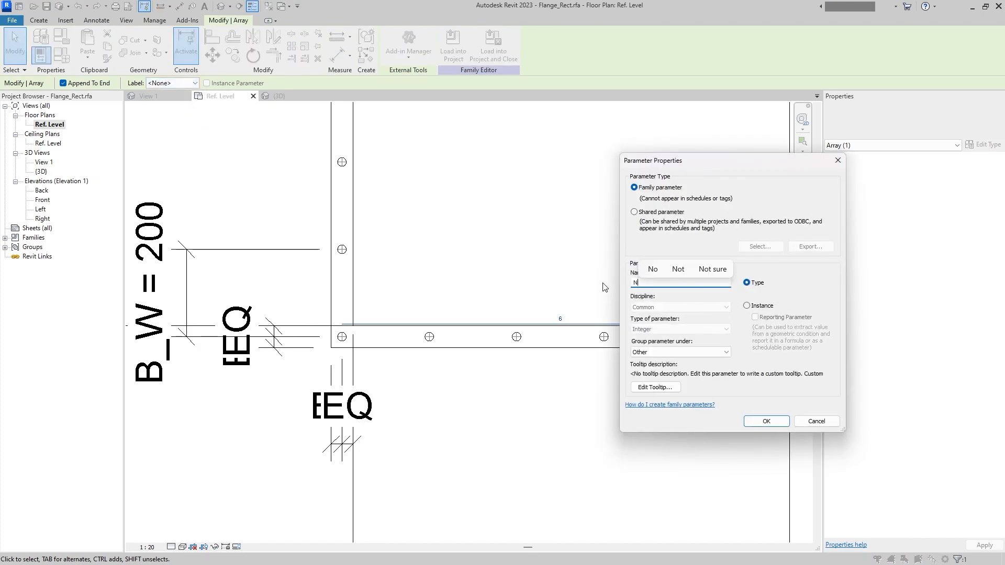
{"action": "type", "text": "2"}
{"action": "left_click", "coordinate": [746, 305]}
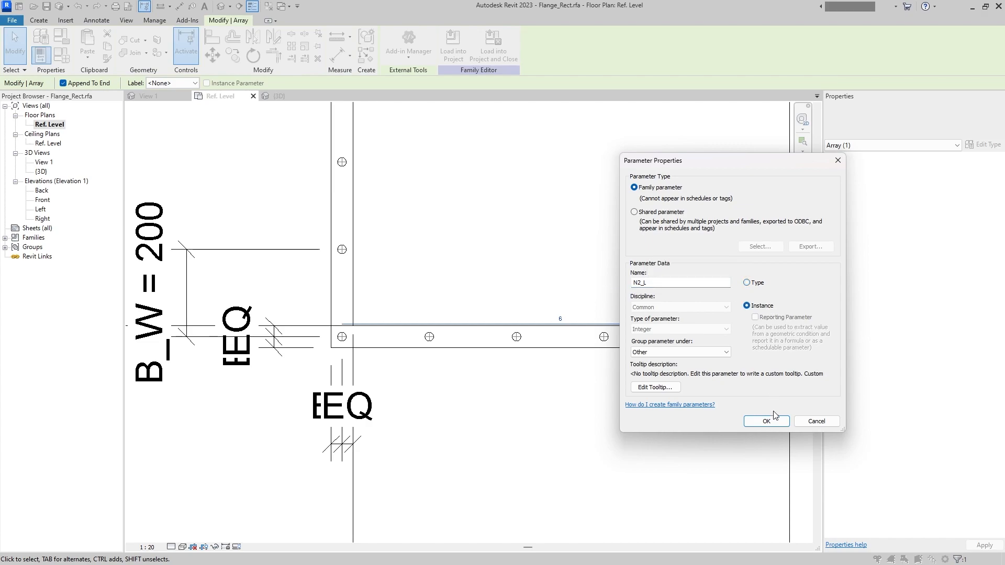
{"action": "left_click", "coordinate": [766, 421]}
- Relabel the lower hole array's count with a new instance parameter named PiX_MEC_BoltQ_L
{"action": "left_click", "coordinate": [600, 338]}
{"action": "left_click", "coordinate": [580, 324]}
{"action": "left_click", "coordinate": [194, 83]}
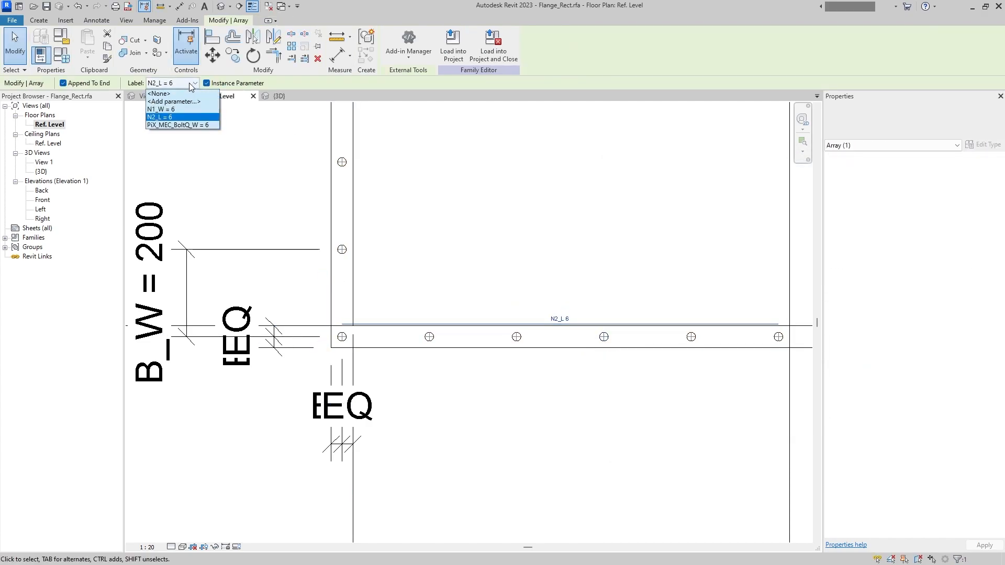
{"action": "left_click", "coordinate": [182, 101]}
{"action": "key", "text": "ctrl+v"}
{"action": "key", "text": "BackSpace"}
{"action": "type", "text": "L"}
{"action": "left_click", "coordinate": [774, 309]}
{"action": "left_click", "coordinate": [766, 422]}
- Place an aligned dimension between the corner hole and the second hole of the lower strip, below the flange
{"action": "scroll", "coordinate": [348, 214], "scroll_direction": "down", "scroll_amount": 1}
{"action": "left_click", "coordinate": [97, 20]}
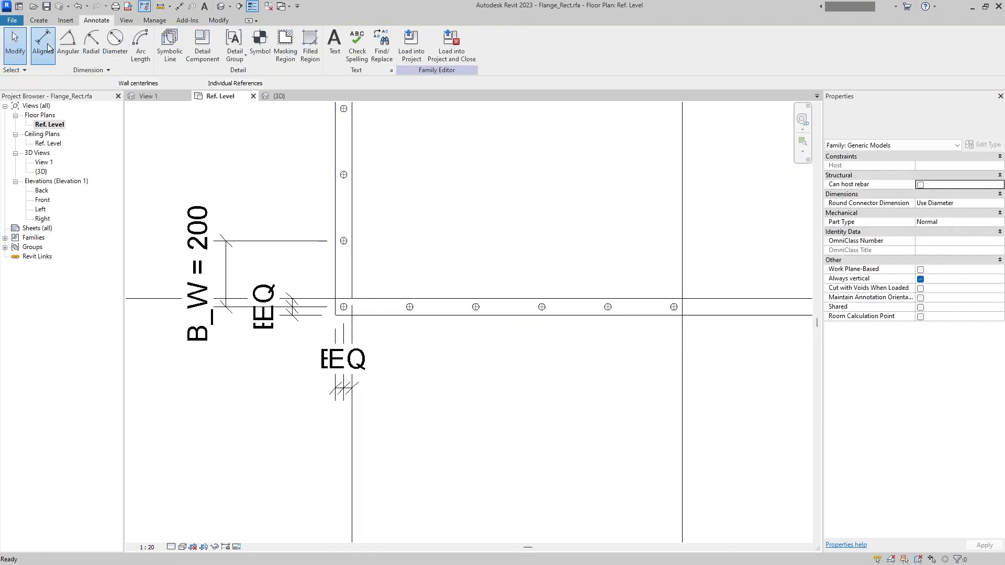
{"action": "left_click", "coordinate": [43, 44]}
{"action": "scroll", "coordinate": [353, 291], "scroll_direction": "up", "scroll_amount": 2}
{"action": "left_click", "coordinate": [439, 313]}
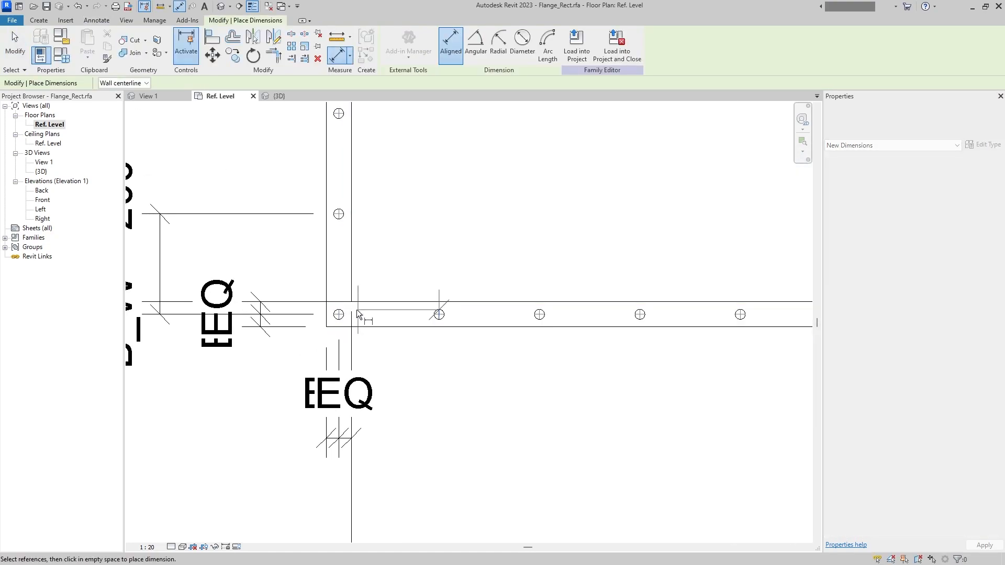
{"action": "left_click", "coordinate": [339, 315]}
{"action": "scroll", "coordinate": [471, 508], "scroll_direction": "down", "scroll_amount": 2}
{"action": "middle_click_drag", "start_coordinate": [471, 510], "coordinate": [476, 438]}
{"action": "left_click", "coordinate": [475, 465]}
- Align the second hole of the lower strip with the corner hole's horizontal centre and lock the alignment
{"action": "left_click", "coordinate": [211, 37]}
{"action": "scroll", "coordinate": [468, 243], "scroll_direction": "up", "scroll_amount": 5}
{"action": "scroll", "coordinate": [426, 302], "scroll_direction": "up", "scroll_amount": 1}
{"action": "scroll", "coordinate": [437, 340], "scroll_direction": "up", "scroll_amount": 2}
{"action": "left_click", "coordinate": [438, 342]}
{"action": "key", "text": "Escape"}
{"action": "key", "text": "Escape"}
{"action": "key", "text": "a"}
{"action": "key", "text": "l"}
{"action": "left_click", "coordinate": [448, 344]}
{"action": "middle_click_drag", "start_coordinate": [448, 345], "coordinate": [600, 346]}
{"action": "left_click", "coordinate": [245, 344]}
{"action": "left_click", "coordinate": [397, 360]}
{"action": "scroll", "coordinate": [404, 361], "scroll_direction": "down", "scroll_amount": 4}
{"action": "middle_click_drag", "start_coordinate": [426, 369], "coordinate": [382, 305]}
{"action": "scroll", "coordinate": [382, 305], "scroll_direction": "down", "scroll_amount": 1}
{"action": "key", "text": "Escape"}
- Label the lower strip's hole spacing dimension with a new instance parameter named B1_L
{"action": "left_click", "coordinate": [406, 447]}
{"action": "left_click", "coordinate": [529, 47]}
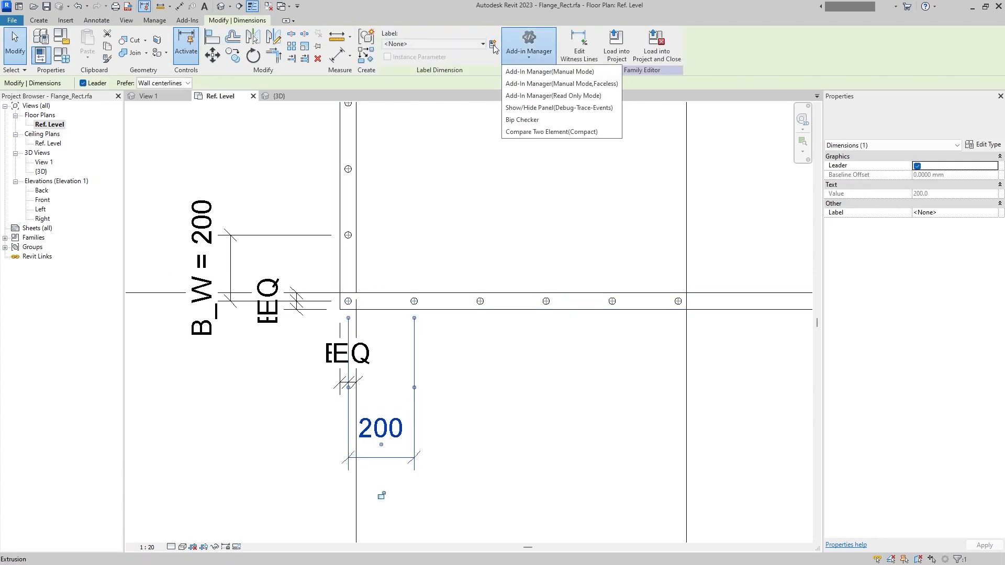
{"action": "left_click", "coordinate": [493, 45]}
{"action": "type", "text": "B1_L"}
{"action": "left_click", "coordinate": [766, 421]}
{"action": "scroll", "coordinate": [497, 414], "scroll_direction": "down", "scroll_amount": 1}
- Copy the parameter name PiX_MEC_FlangeFace_Width from the family types
{"action": "key", "text": "f"}
{"action": "key", "text": "t"}
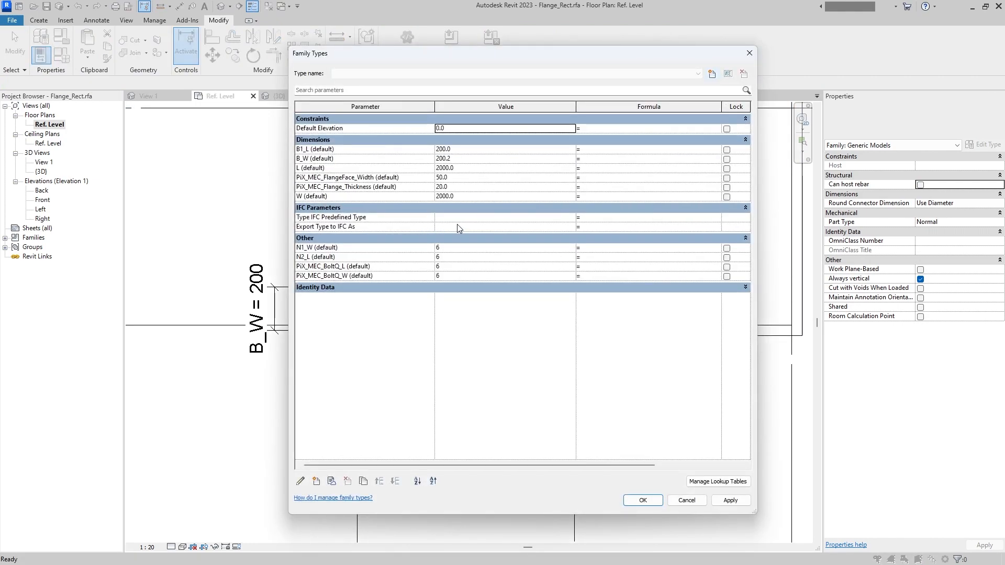
{"action": "left_click", "coordinate": [376, 177]}
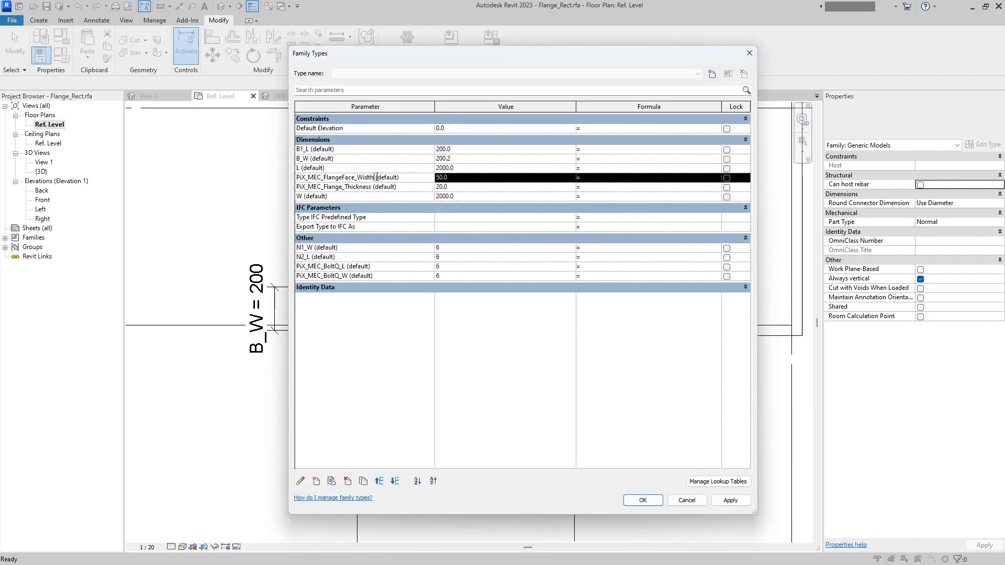
{"action": "double_click", "coordinate": [374, 177]}
{"action": "left_click", "coordinate": [641, 500]}
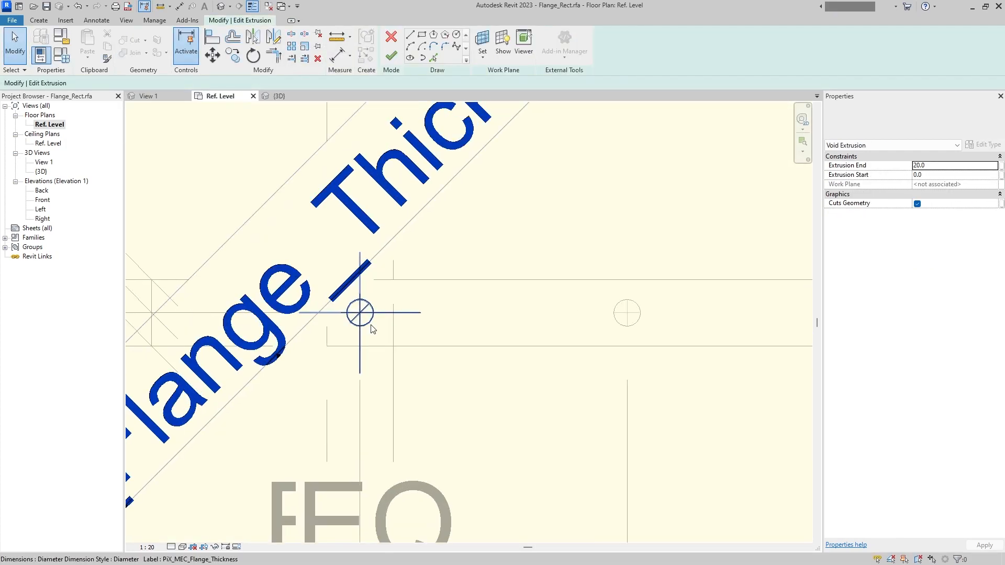
- Relabel the corner hole's diameter dimension with a new instance parameter PiX_MEC_Bolt_Diameter, then finish the void extrusion and the group edit
{"action": "left_click", "coordinate": [371, 328]}
{"action": "scroll", "coordinate": [371, 324], "scroll_direction": "down", "scroll_amount": 4}
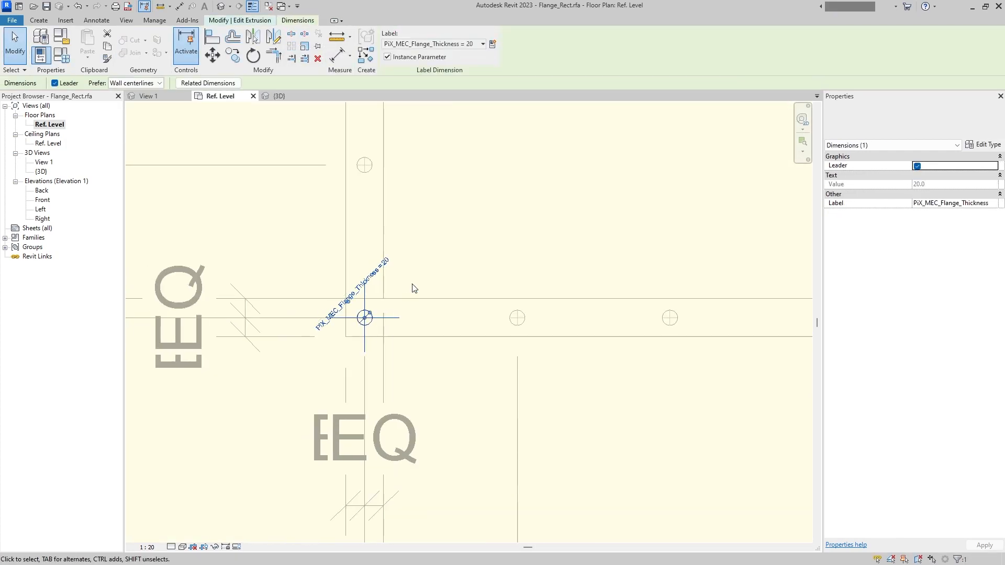
{"action": "scroll", "coordinate": [403, 264], "scroll_direction": "down", "scroll_amount": 2}
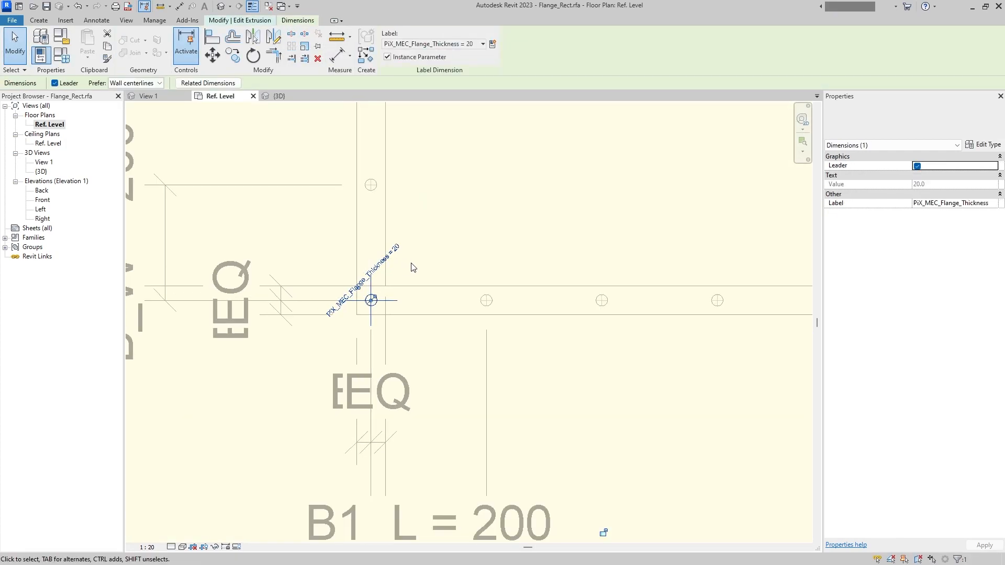
{"action": "left_click", "coordinate": [493, 45]}
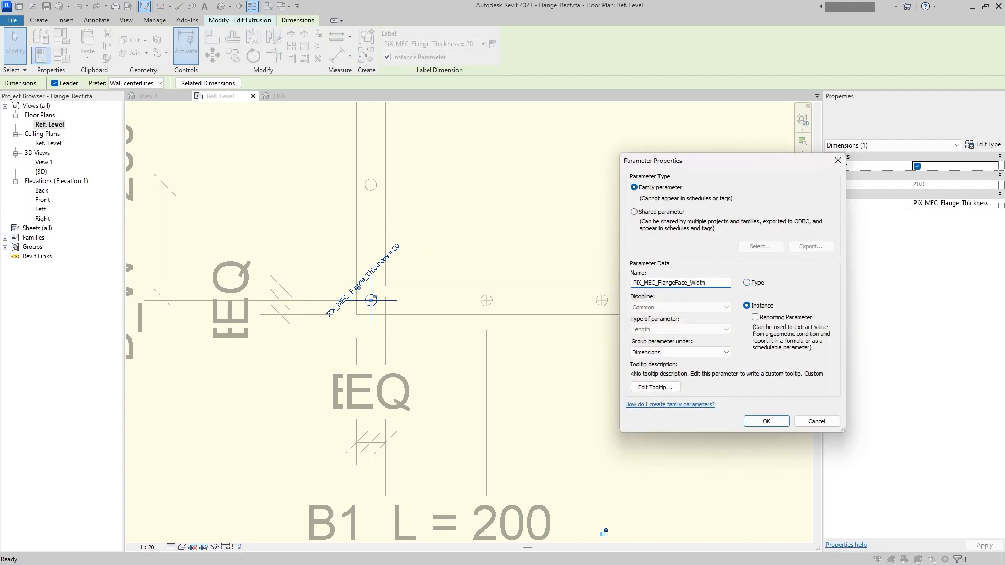
{"action": "type", "text": "Bolt_Diameter"}
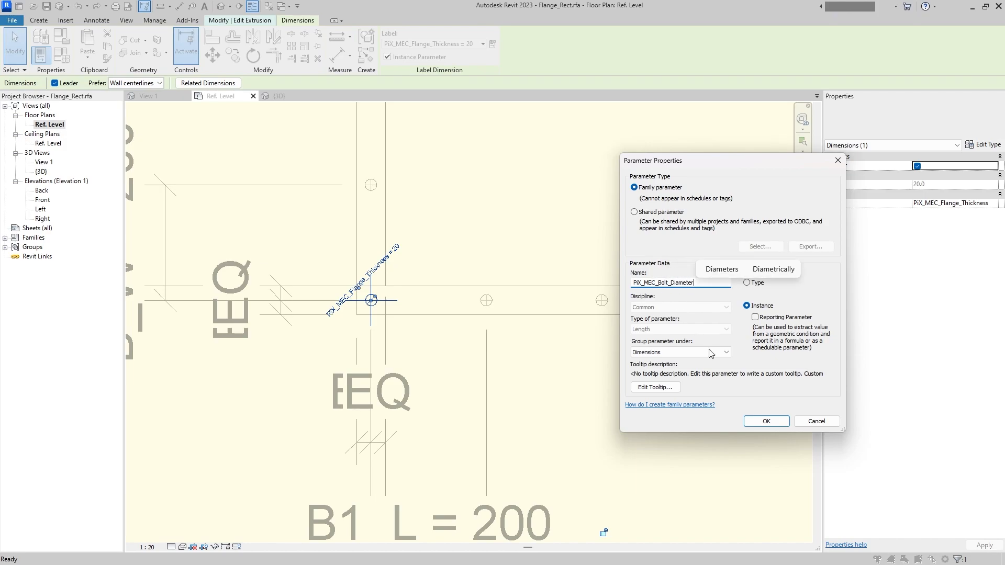
{"action": "left_click", "coordinate": [754, 422]}
{"action": "left_click", "coordinate": [485, 215]}
{"action": "left_click", "coordinate": [390, 59]}
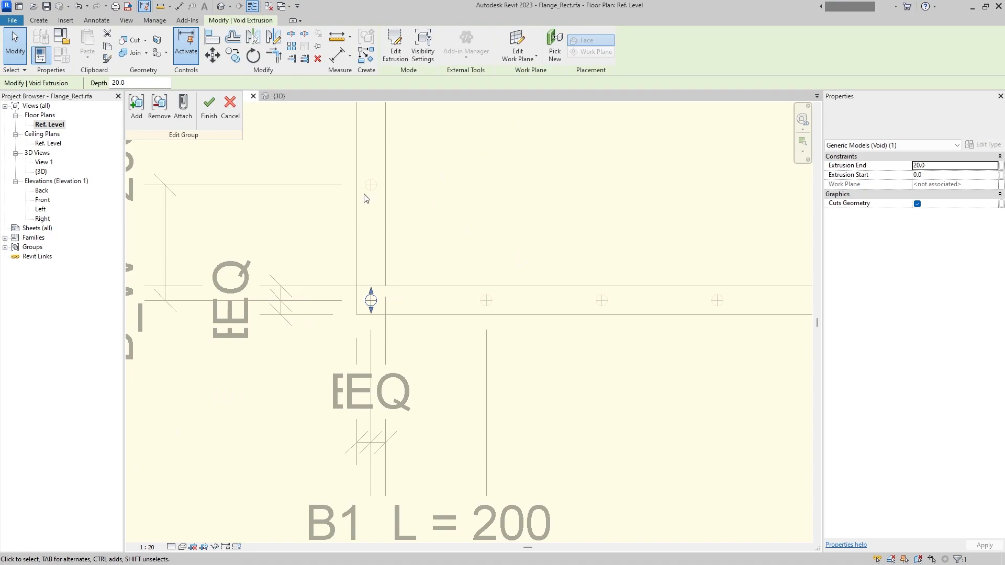
{"action": "left_click", "coordinate": [209, 109]}
{"action": "scroll", "coordinate": [439, 336], "scroll_direction": "up", "scroll_amount": 4}
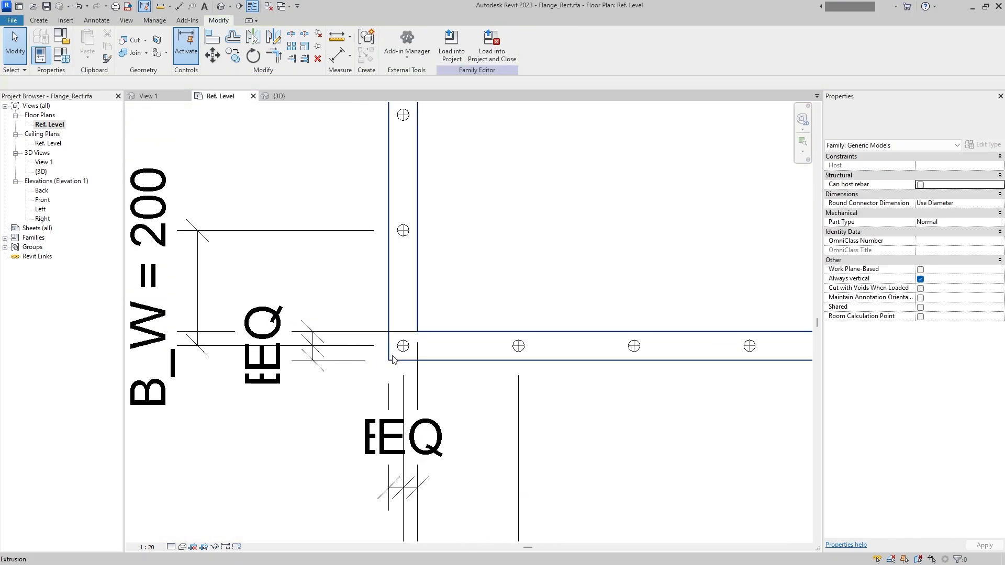
{"action": "scroll", "coordinate": [508, 252], "scroll_direction": "down", "scroll_amount": 2}
{"action": "left_click", "coordinate": [521, 252]}
{"action": "middle_click_drag", "start_coordinate": [477, 285], "coordinate": [372, 355]}
{"action": "left_click", "coordinate": [446, 372]}
{"action": "left_click", "coordinate": [500, 289]}
{"action": "scroll", "coordinate": [428, 303], "scroll_direction": "up", "scroll_amount": 2}
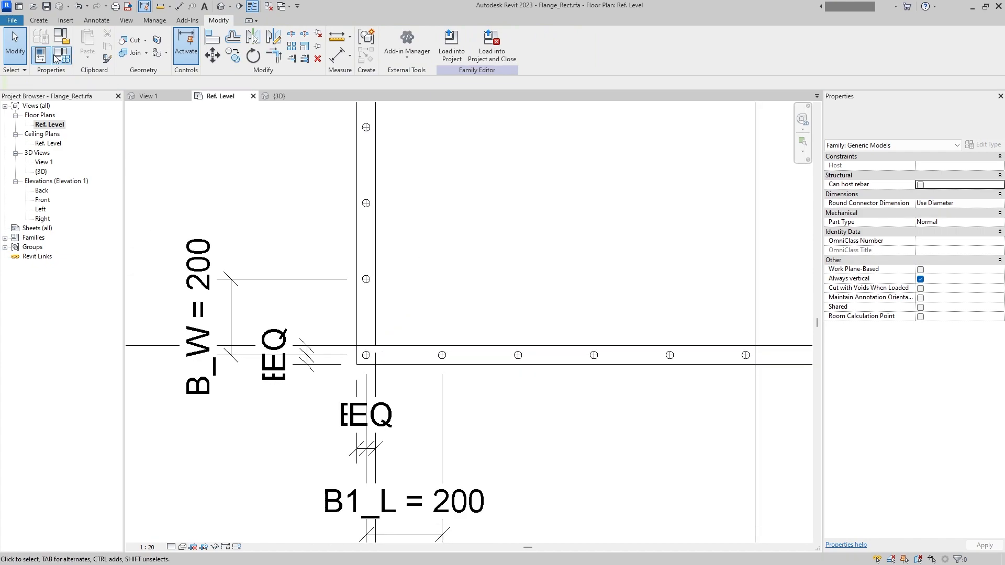
- Set the formula of B1_L to (L + PiX_MEC_FlangeFace_Width) / N2_L in the family types
{"action": "left_click", "coordinate": [61, 54]}
{"action": "left_click_drag", "start_coordinate": [381, 186], "coordinate": [262, 187]}
{"action": "key", "text": "ctrl+c"}
{"action": "left_click", "coordinate": [599, 152]}
{"action": "key", "text": "ctrl+v"}
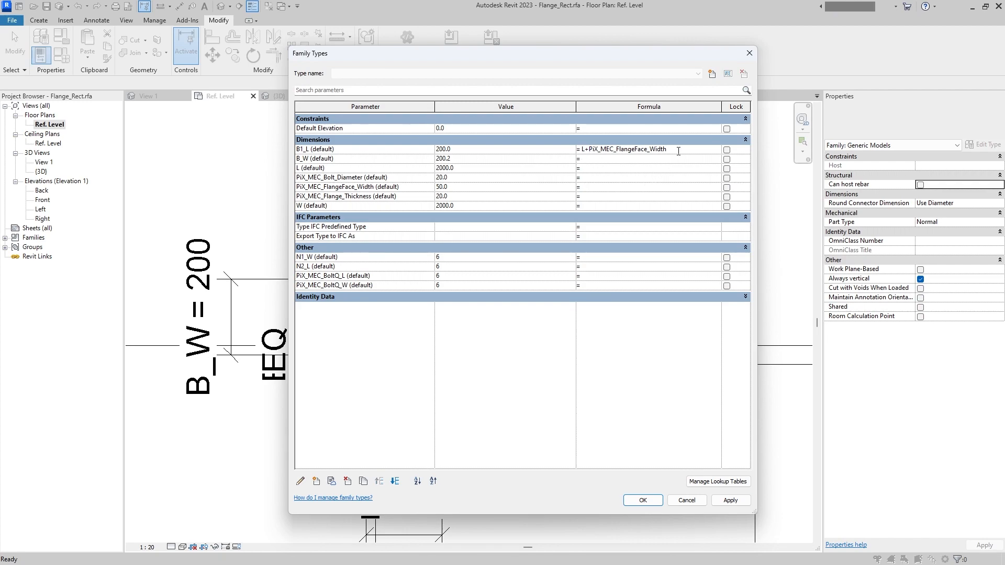
{"action": "type", "text": "("}
- Set the formula of B_W to (W + PiX_MEC_FlangeFace_Width) / N1_W
{"action": "left_click_drag", "start_coordinate": [689, 150], "coordinate": [525, 157]}
{"action": "key", "text": "ctrl+c"}
{"action": "left_click", "coordinate": [594, 161]}
{"action": "key", "text": "ctrl+v"}
{"action": "left_click_drag", "start_coordinate": [587, 159], "coordinate": [584, 159]}
{"action": "type", "text": "W"}
{"action": "type", "text": "1"}
{"action": "key", "text": "Return"}
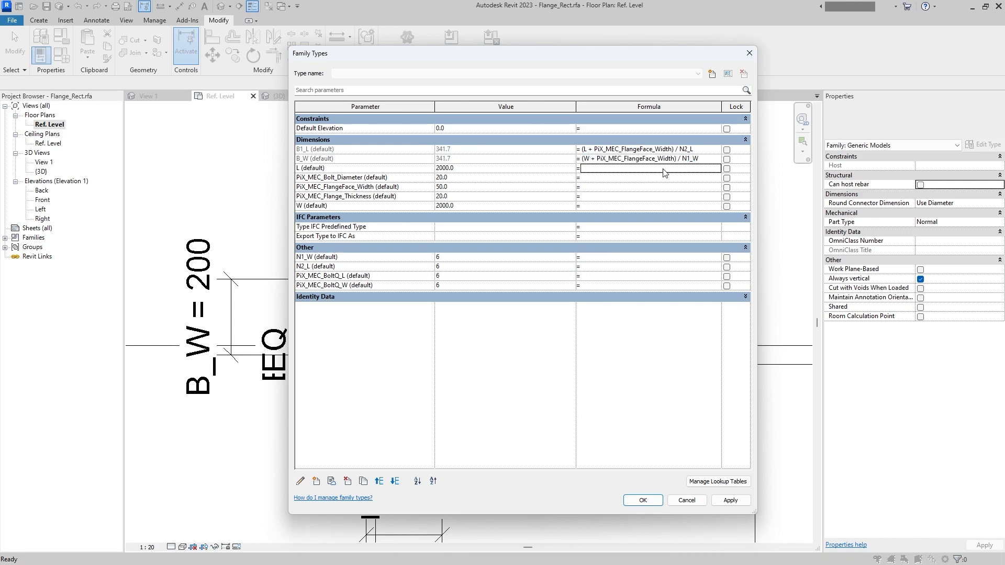
- Set PiX_MEC_BoltQ_L to (L + PiX_MEC_FlangeFace_Width) / B1_L and PiX_MEC_BoltQ_W to (W + PiX_MEC_FlangeFace_Width) / B_W
{"action": "key", "text": "ctrl+v"}
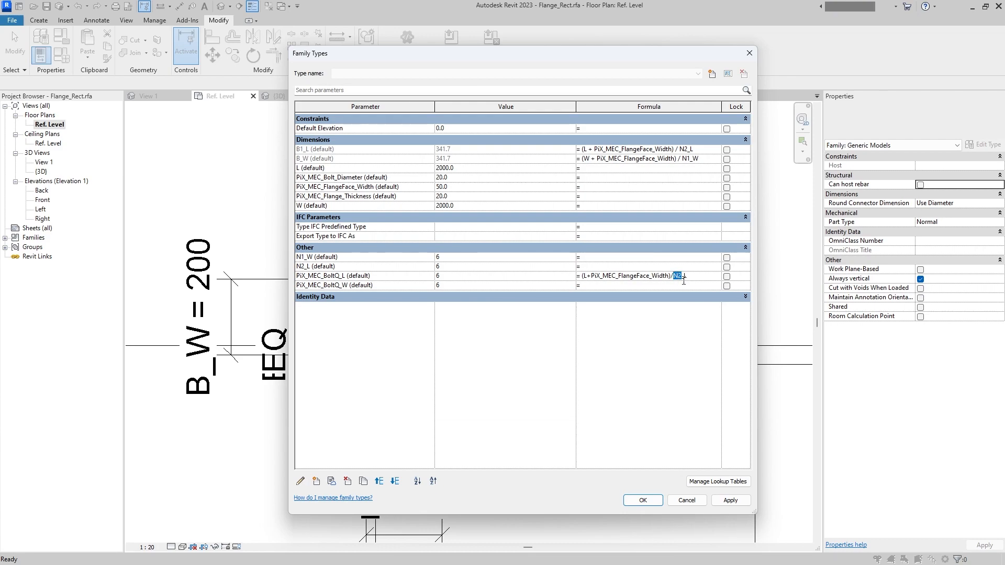
{"action": "left_click", "coordinate": [612, 285]}
{"action": "key", "text": "ctrl+v"}
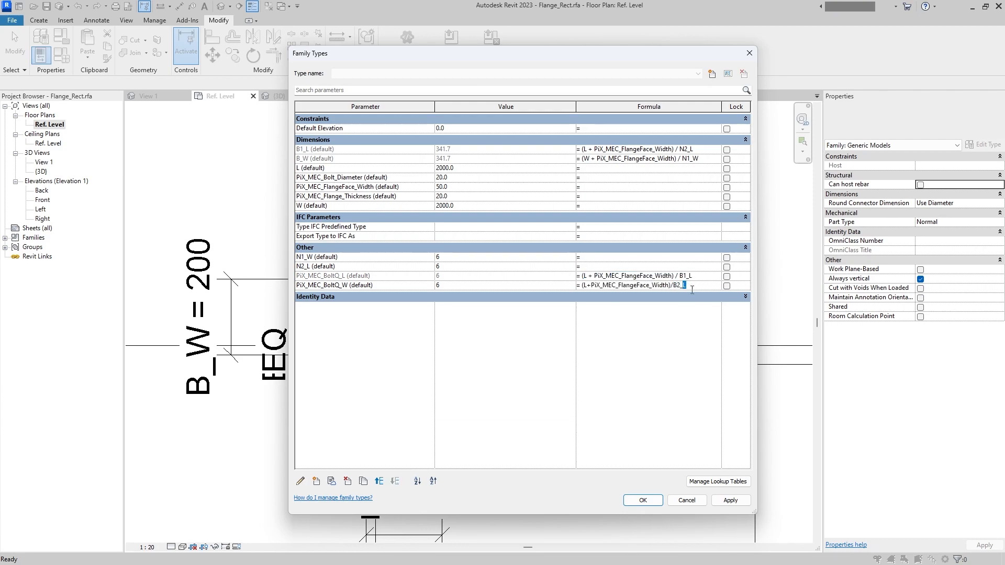
{"action": "left_click_drag", "start_coordinate": [584, 284], "coordinate": [587, 284]}
{"action": "type", "text": "W"}
{"action": "left_click", "coordinate": [632, 332]}
- Append + 1 to the PiX_MEC_BoltQ_L and PiX_MEC_BoltQ_W formulas and apply the family type changes
{"action": "left_click", "coordinate": [700, 276]}
{"action": "left_click", "coordinate": [701, 286]}
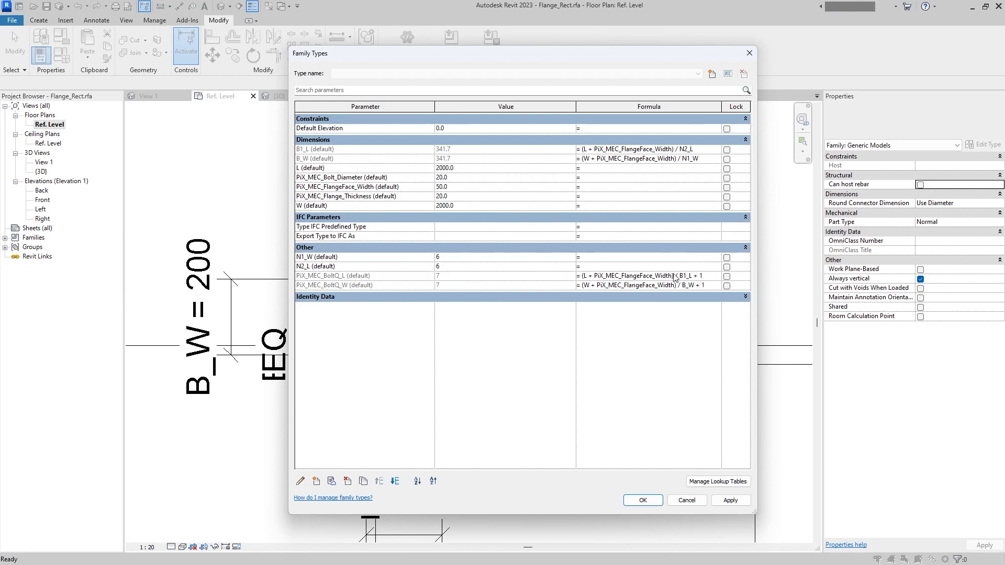
{"action": "left_click", "coordinate": [730, 501]}
{"action": "left_click", "coordinate": [645, 502]}
- Copy the hole group at the flange's lower-right corner to the upper-right corner
{"action": "scroll", "coordinate": [390, 296], "scroll_direction": "down", "scroll_amount": 4}
{"action": "scroll", "coordinate": [568, 353], "scroll_direction": "up", "scroll_amount": 2}
{"action": "scroll", "coordinate": [621, 425], "scroll_direction": "down", "scroll_amount": 2}
{"action": "middle_click_drag", "start_coordinate": [543, 373], "coordinate": [542, 388]}
{"action": "left_click", "coordinate": [618, 433]}
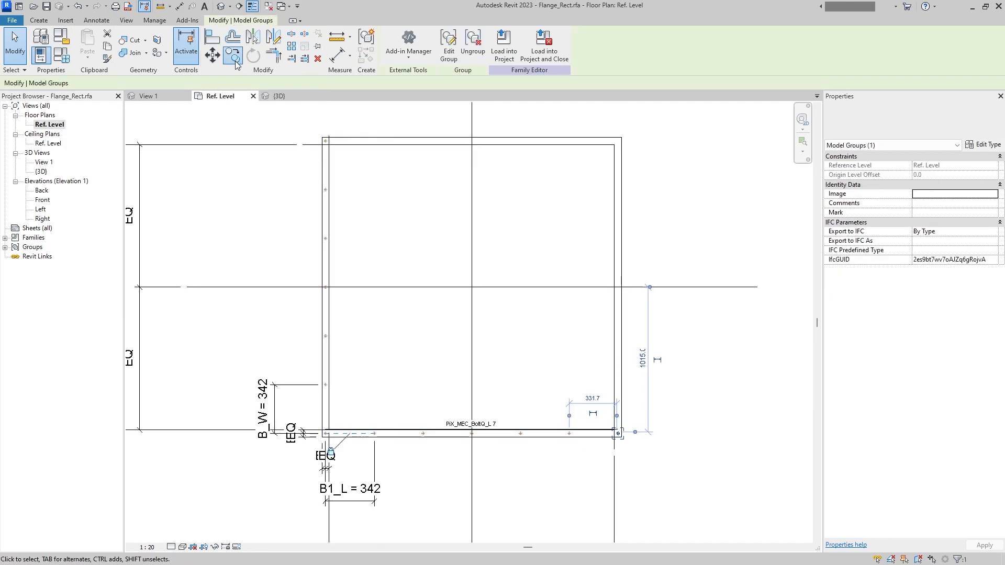
{"action": "left_click", "coordinate": [233, 56]}
{"action": "left_click", "coordinate": [700, 445]}
{"action": "middle_click_drag", "start_coordinate": [679, 155], "coordinate": [672, 255]}
{"action": "scroll", "coordinate": [679, 250], "scroll_direction": "up", "scroll_amount": 5}
{"action": "left_click", "coordinate": [715, 267]}
{"action": "key", "text": "Escape"}
{"action": "key", "text": "Escape"}
{"action": "middle_click_drag", "start_coordinate": [470, 234], "coordinate": [581, 320]}
- Dimension the upper-right hole's centre against both edges of the upper strip and make the segments equal
{"action": "left_click", "coordinate": [96, 20]}
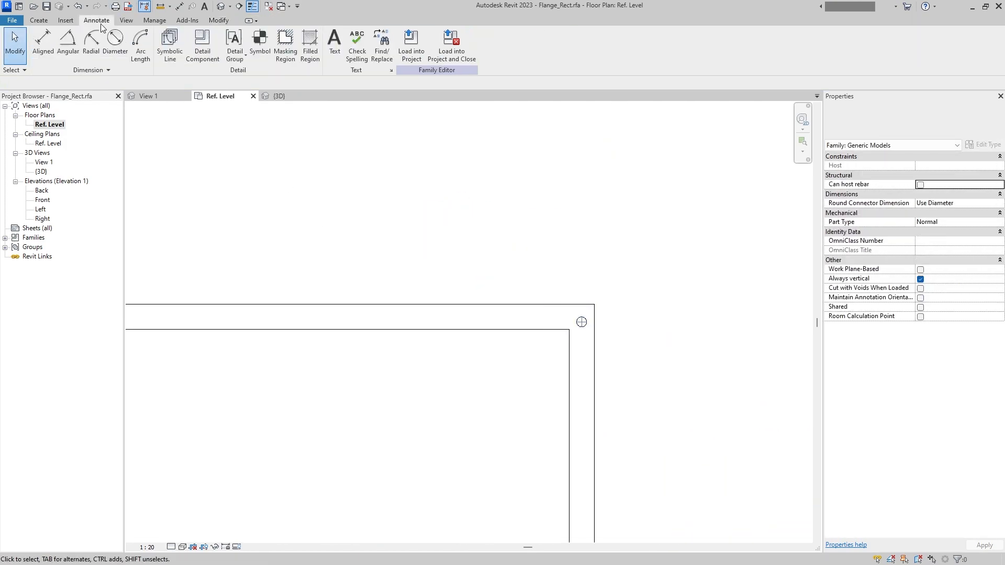
{"action": "left_click", "coordinate": [41, 45]}
{"action": "scroll", "coordinate": [497, 346], "scroll_direction": "up", "scroll_amount": 2}
{"action": "left_click", "coordinate": [523, 322]}
{"action": "left_click", "coordinate": [613, 311]}
{"action": "left_click", "coordinate": [602, 285]}
{"action": "scroll", "coordinate": [730, 293], "scroll_direction": "down", "scroll_amount": 4}
{"action": "left_click", "coordinate": [772, 299]}
{"action": "middle_click_drag", "start_coordinate": [785, 317], "coordinate": [673, 337]}
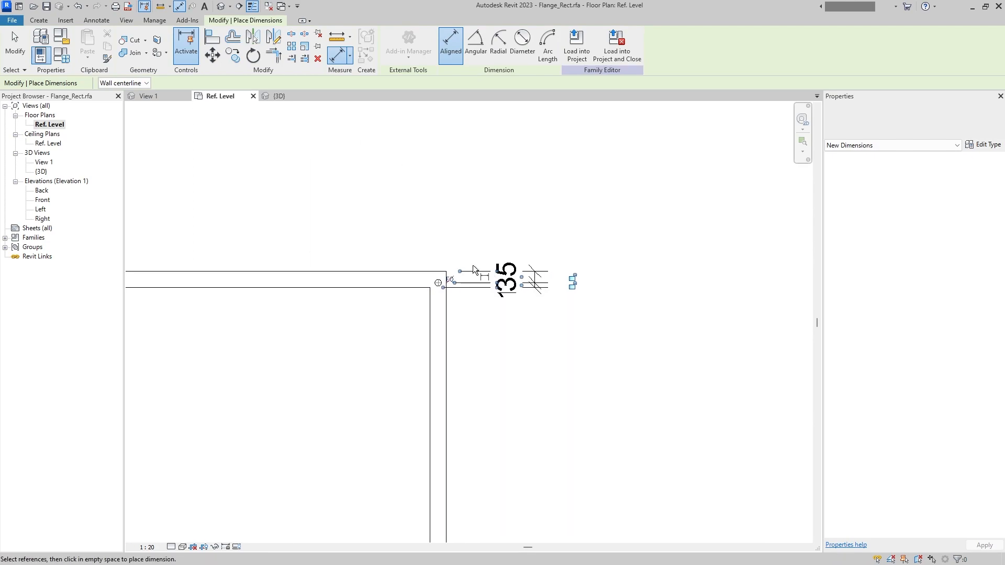
{"action": "left_click", "coordinate": [442, 281]}
- Dimension the upper-right hole's centre against both edges of the right strip and make the segments equal
{"action": "scroll", "coordinate": [439, 281], "scroll_direction": "up", "scroll_amount": 4}
{"action": "middle_click_drag", "start_coordinate": [416, 261], "coordinate": [428, 341]}
{"action": "left_click", "coordinate": [426, 381]}
{"action": "left_click", "coordinate": [445, 348]}
{"action": "left_click", "coordinate": [428, 382]}
{"action": "left_click", "coordinate": [468, 361]}
{"action": "scroll", "coordinate": [510, 229], "scroll_direction": "down", "scroll_amount": 4}
{"action": "left_click", "coordinate": [509, 227]}
{"action": "middle_click_drag", "start_coordinate": [510, 230], "coordinate": [507, 326]}
{"action": "left_click", "coordinate": [471, 195]}
{"action": "key", "text": "Escape"}
{"action": "key", "text": "Escape"}
- Array the upper-right corner hole group leftward along the flange's upper strip with 6 items
{"action": "left_click", "coordinate": [471, 397]}
{"action": "left_click", "coordinate": [291, 47]}
{"action": "left_click", "coordinate": [613, 261]}
{"action": "left_click", "coordinate": [506, 258]}
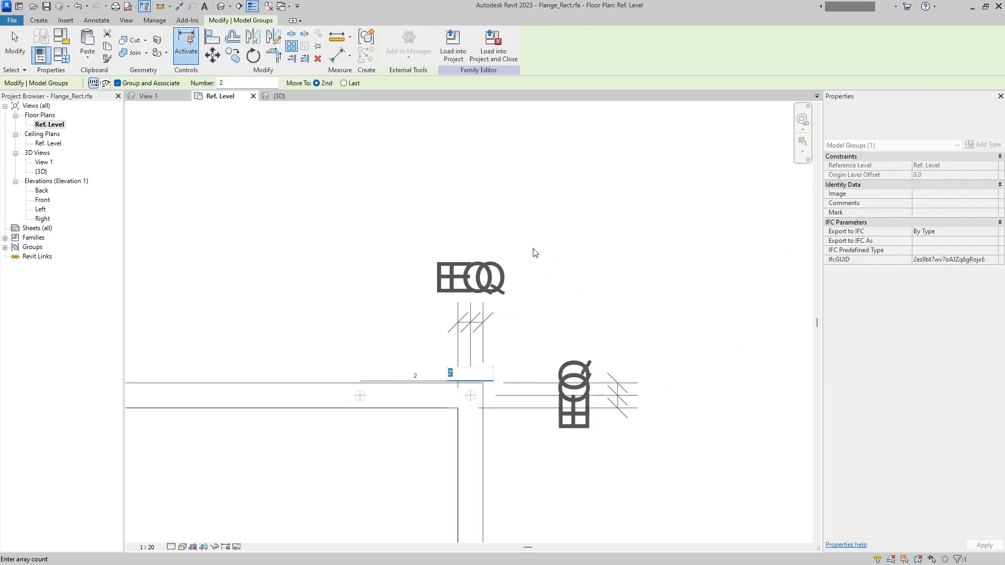
{"action": "type", "text": "6"}
{"action": "key", "text": "Return"}
{"action": "left_click", "coordinate": [547, 259]}
- Array the upper-right corner hole group downward along the flange's right strip with 4 items
{"action": "left_click", "coordinate": [471, 396]}
{"action": "left_click", "coordinate": [291, 46]}
{"action": "middle_click_drag", "start_coordinate": [637, 335], "coordinate": [610, 247]}
{"action": "left_click", "coordinate": [610, 242]}
{"action": "left_click", "coordinate": [610, 333]}
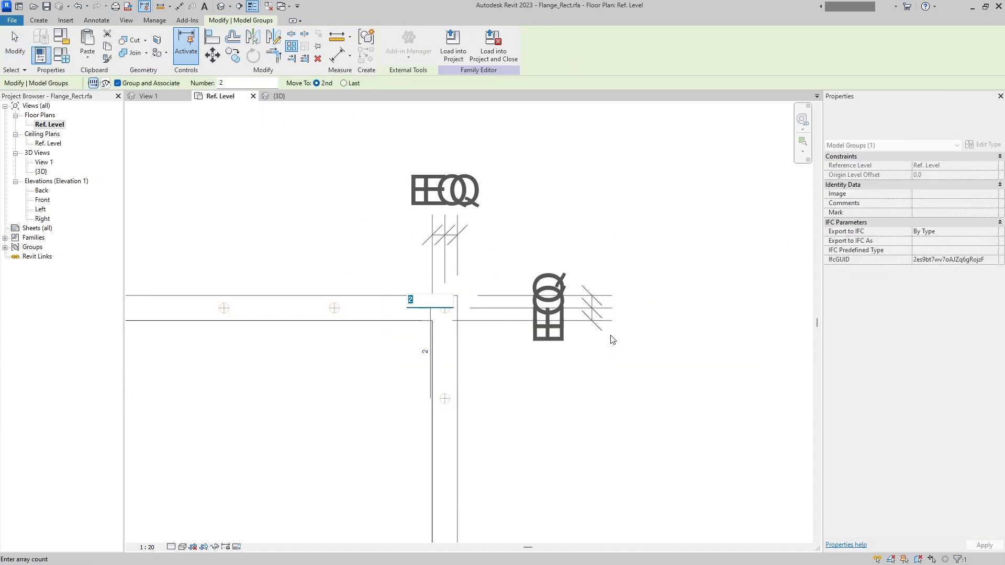
{"action": "type", "text": "4"}
{"action": "key", "text": "Return"}
- Align the second hole of the right strip with the corner hole's vertical centre and lock the alignment
{"action": "key", "text": "a"}
{"action": "key", "text": "l"}
{"action": "left_click", "coordinate": [484, 329]}
{"action": "left_click", "coordinate": [465, 358]}
{"action": "middle_click_drag", "start_coordinate": [445, 369], "coordinate": [484, 358]}
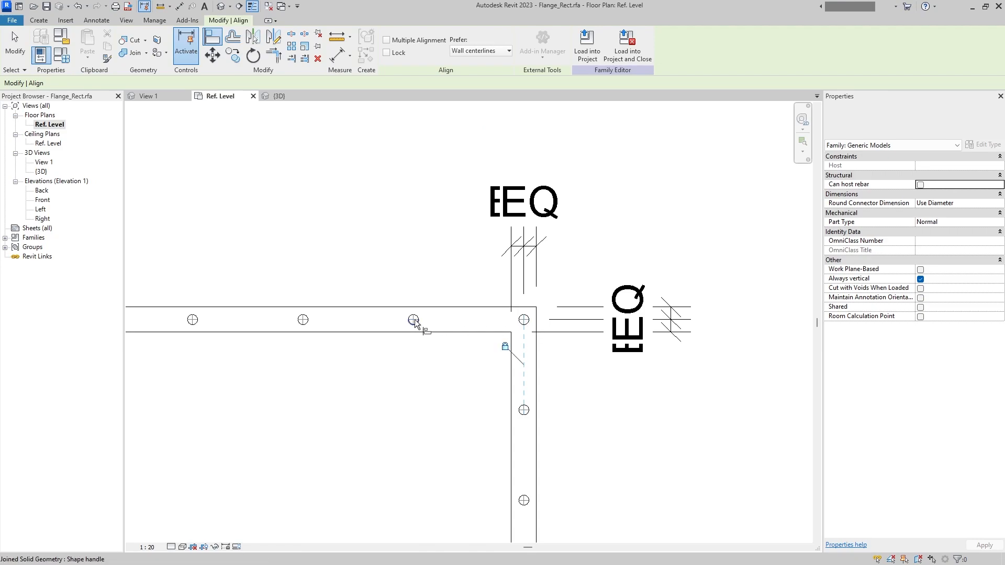
- Align the neighbouring hole of the flange's upper strip with the corner hole's horizontal centre and lock the alignment
{"action": "left_click", "coordinate": [413, 320]}
{"action": "left_click", "coordinate": [524, 320]}
{"action": "left_click", "coordinate": [450, 339]}
{"action": "scroll", "coordinate": [527, 417], "scroll_direction": "down", "scroll_amount": 5}
{"action": "scroll", "coordinate": [434, 417], "scroll_direction": "up", "scroll_amount": 6}
{"action": "scroll", "coordinate": [438, 385], "scroll_direction": "up", "scroll_amount": 3}
{"action": "left_click", "coordinate": [423, 386]}
{"action": "scroll", "coordinate": [423, 386], "scroll_direction": "down", "scroll_amount": 5}
{"action": "scroll", "coordinate": [558, 380], "scroll_direction": "up", "scroll_amount": 5}
{"action": "key", "text": "Escape"}
{"action": "scroll", "coordinate": [534, 367], "scroll_direction": "down", "scroll_amount": 9}
{"action": "key", "text": "Escape"}
{"action": "middle_click_drag", "start_coordinate": [576, 328], "coordinate": [369, 465]}
{"action": "scroll", "coordinate": [524, 293], "scroll_direction": "up", "scroll_amount": 5}
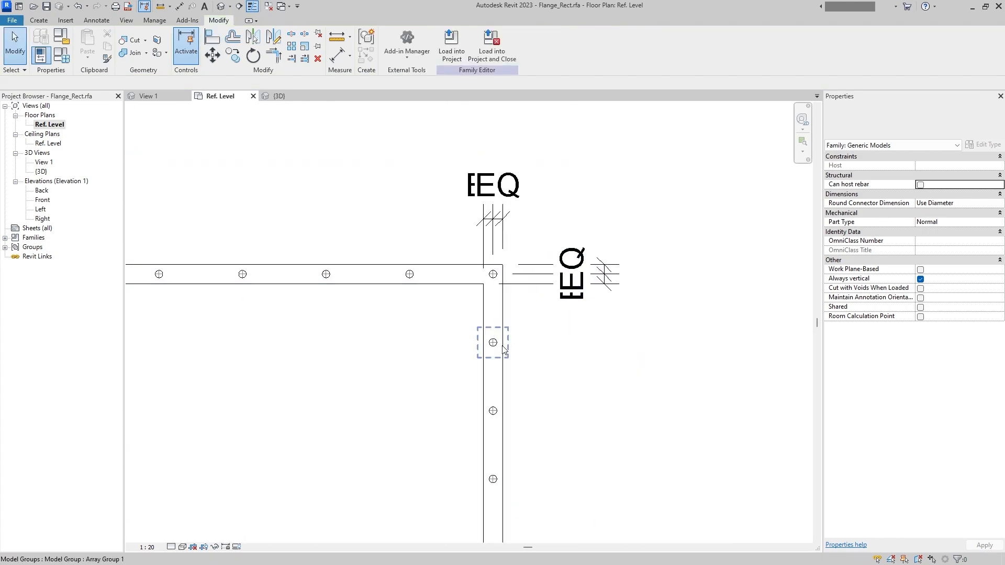
- Label the bolt hole array along the flange's right strip with the PiX_MEC_BoltQ_W parameter
{"action": "middle_click_drag", "start_coordinate": [503, 343], "coordinate": [515, 285]}
{"action": "left_click", "coordinate": [506, 283]}
{"action": "scroll", "coordinate": [490, 389], "scroll_direction": "up", "scroll_amount": 3}
{"action": "left_click", "coordinate": [500, 366]}
{"action": "left_click", "coordinate": [517, 197]}
{"action": "scroll", "coordinate": [497, 335], "scroll_direction": "up", "scroll_amount": 1}
{"action": "middle_click_drag", "start_coordinate": [487, 395], "coordinate": [507, 339]}
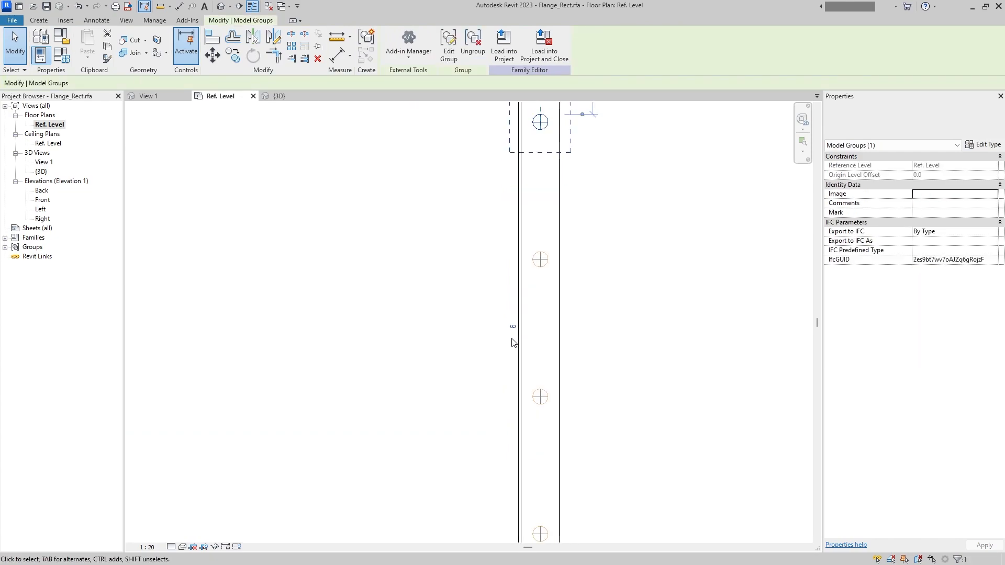
{"action": "left_click", "coordinate": [519, 335]}
{"action": "left_click", "coordinate": [536, 268]}
{"action": "left_click", "coordinate": [519, 298]}
{"action": "left_click", "coordinate": [172, 82]}
{"action": "left_click", "coordinate": [212, 133]}
{"action": "scroll", "coordinate": [427, 276], "scroll_direction": "down", "scroll_amount": 4}
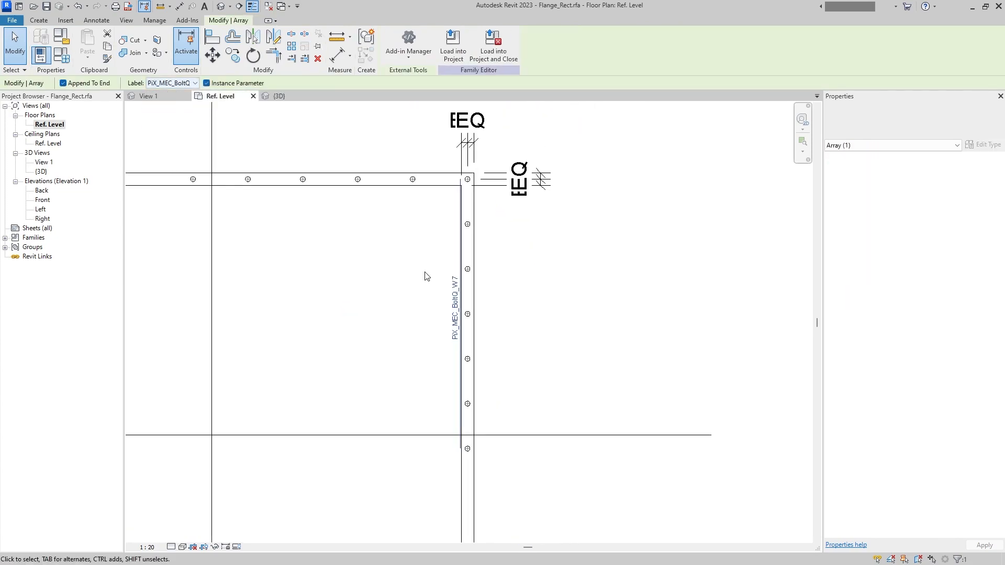
- Label the bolt hole array along the flange's upper strip with the PiX_MEC_BoltQ_L parameter
{"action": "middle_click_drag", "start_coordinate": [426, 276], "coordinate": [469, 348]}
{"action": "key", "text": "Escape"}
{"action": "left_click", "coordinate": [413, 268]}
{"action": "scroll", "coordinate": [427, 260], "scroll_direction": "up", "scroll_amount": 2}
{"action": "left_click", "coordinate": [442, 263]}
{"action": "left_click", "coordinate": [173, 84]}
{"action": "left_click", "coordinate": [189, 125]}
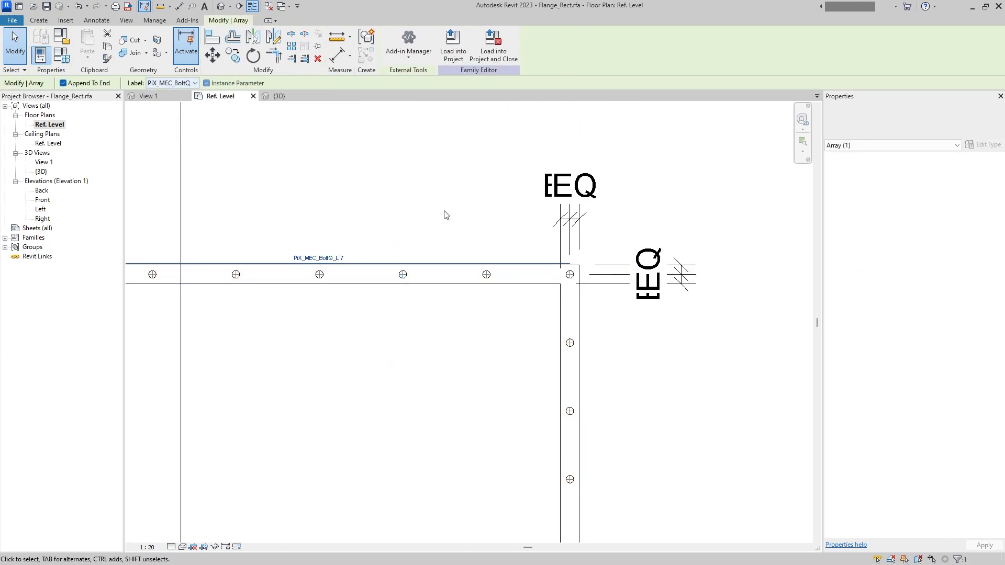
- Dimension the spacing between the upper-right corner hole and its neighbour on the flange's upper strip
{"action": "key", "text": "d"}
{"action": "key", "text": "i"}
{"action": "scroll", "coordinate": [487, 274], "scroll_direction": "up", "scroll_amount": 1}
{"action": "left_click", "coordinate": [487, 274]}
{"action": "left_click", "coordinate": [582, 275]}
{"action": "left_click", "coordinate": [598, 148]}
{"action": "scroll", "coordinate": [602, 152], "scroll_direction": "down", "scroll_amount": 2}
- Dimension the spacing between the upper-right corner hole and the hole below it on the right strip
{"action": "scroll", "coordinate": [593, 300], "scroll_direction": "up", "scroll_amount": 6}
{"action": "left_click", "coordinate": [590, 305]}
{"action": "left_click", "coordinate": [590, 148]}
{"action": "scroll", "coordinate": [596, 157], "scroll_direction": "down", "scroll_amount": 6}
{"action": "middle_click_drag", "start_coordinate": [669, 215], "coordinate": [465, 341]}
{"action": "left_click", "coordinate": [549, 345]}
{"action": "key", "text": "Escape"}
- Label the right strip's hole spacing dimension with B_W and the upper strip's spacing dimension with B1_L
{"action": "left_click", "coordinate": [546, 335]}
{"action": "left_click", "coordinate": [465, 45]}
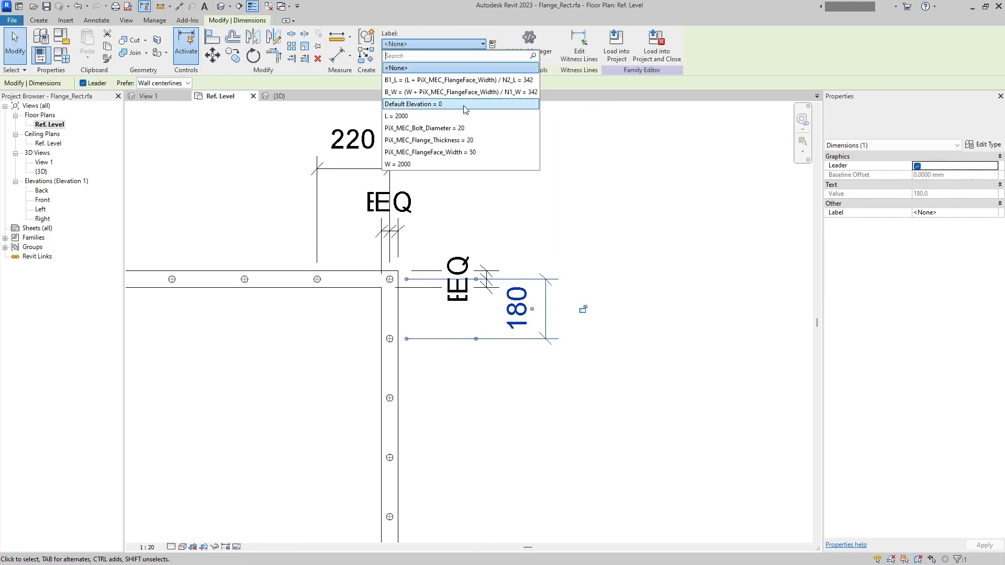
{"action": "left_click", "coordinate": [442, 91]}
{"action": "left_click", "coordinate": [354, 156]}
{"action": "left_click", "coordinate": [435, 44]}
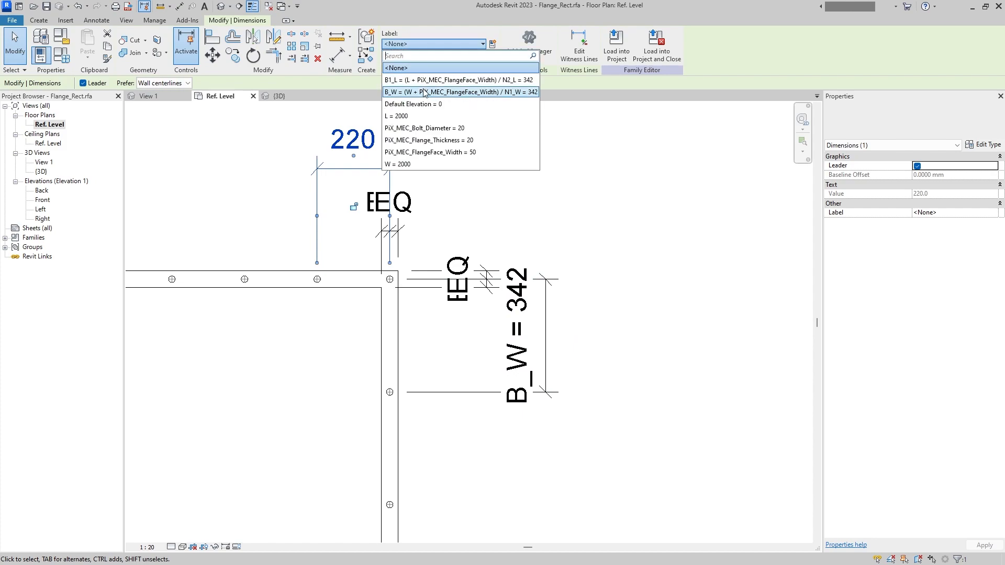
{"action": "left_click", "coordinate": [458, 80]}
- Close the inactive views, keeping only the Ref. Level floor plan open
{"action": "scroll", "coordinate": [509, 188], "scroll_direction": "down", "scroll_amount": 5}
{"action": "left_click", "coordinate": [586, 337]}
{"action": "middle_click_drag", "start_coordinate": [586, 337], "coordinate": [622, 283]}
{"action": "scroll", "coordinate": [617, 280], "scroll_direction": "down", "scroll_amount": 2}
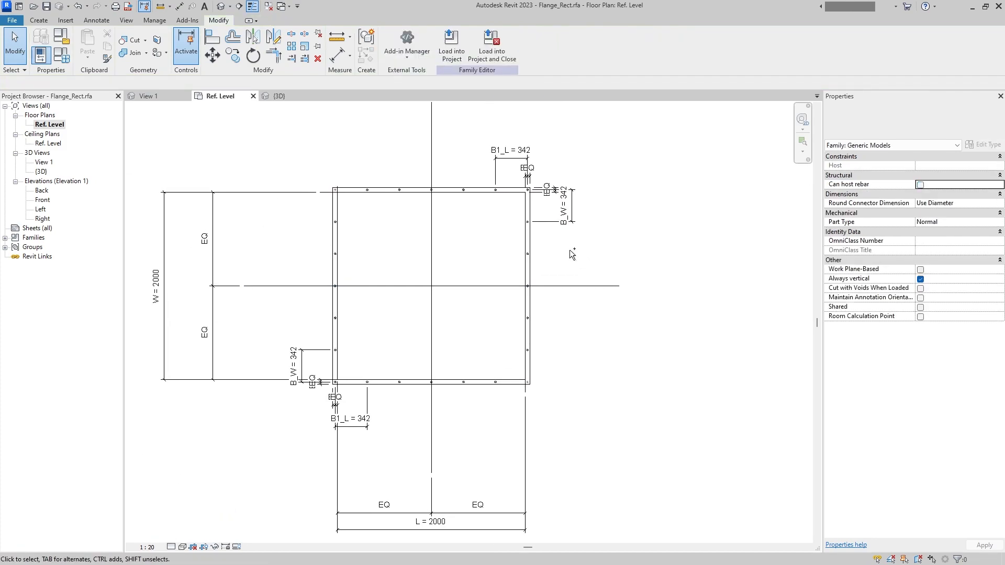
{"action": "left_click", "coordinate": [269, 7]}
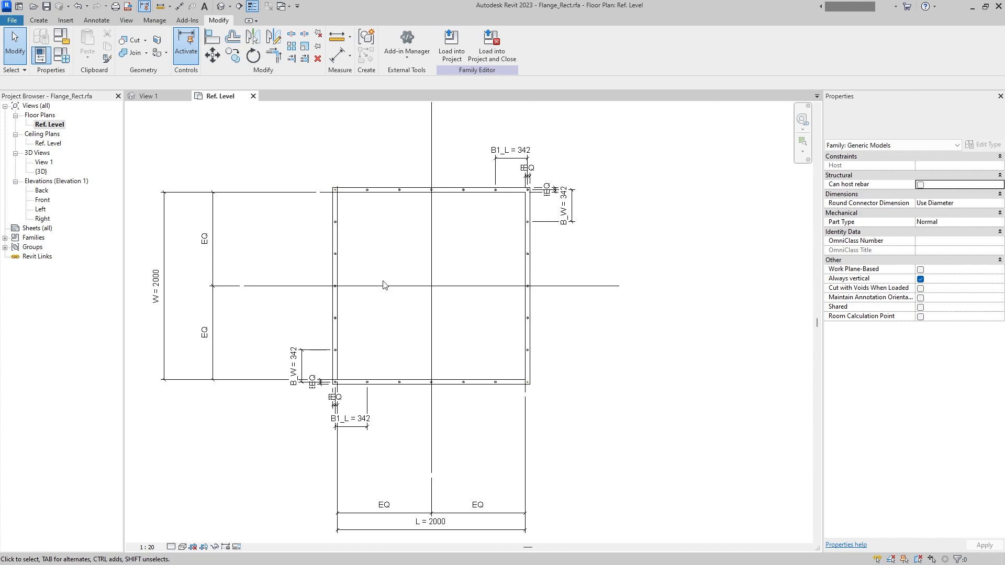
- Load the rectangular flange family into the open bunker family and place one free instance beside the bunker
{"action": "middle_click", "coordinate": [659, 287]}
{"action": "middle_click", "coordinate": [658, 286]}
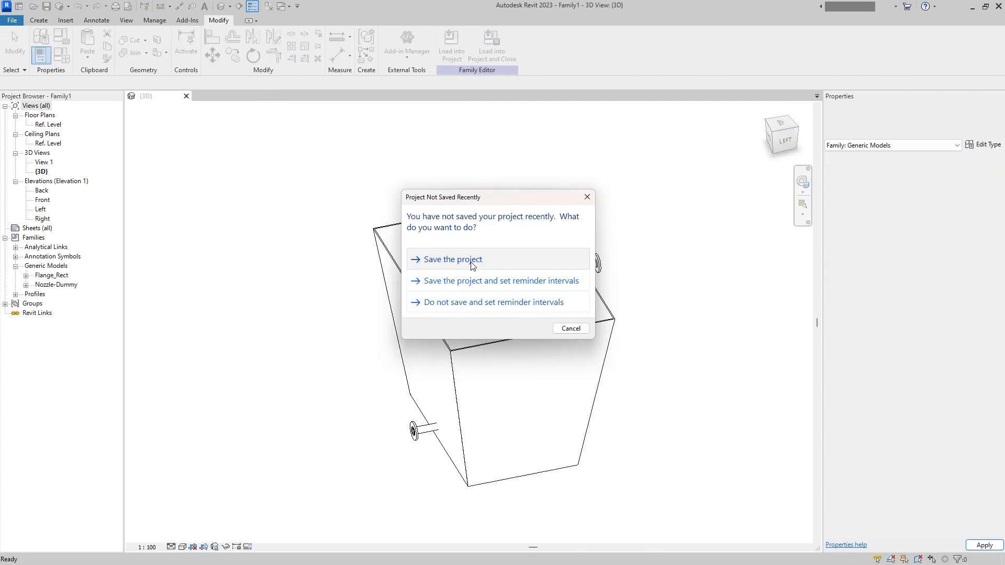
{"action": "left_click", "coordinate": [473, 260]}
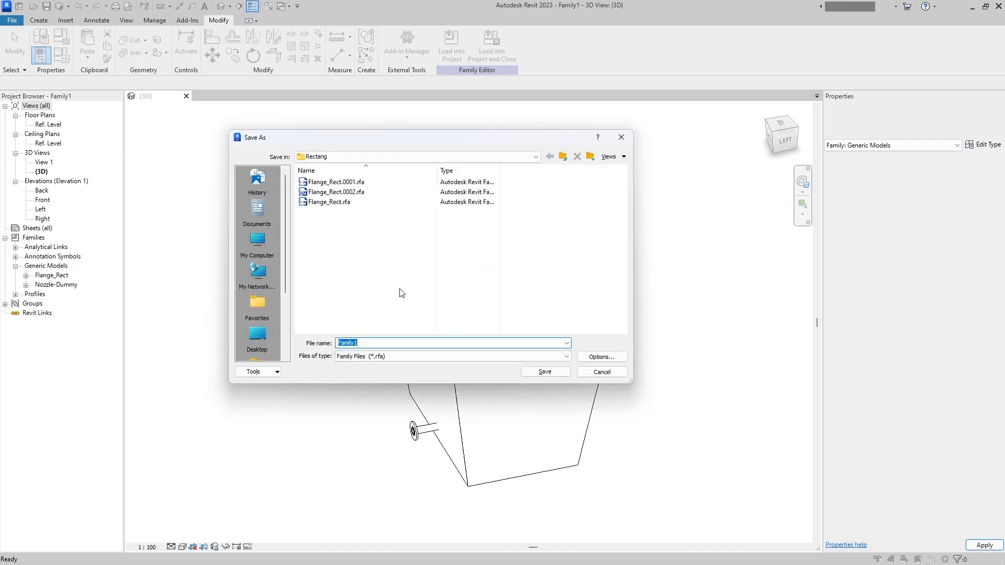
{"action": "left_click", "coordinate": [627, 135]}
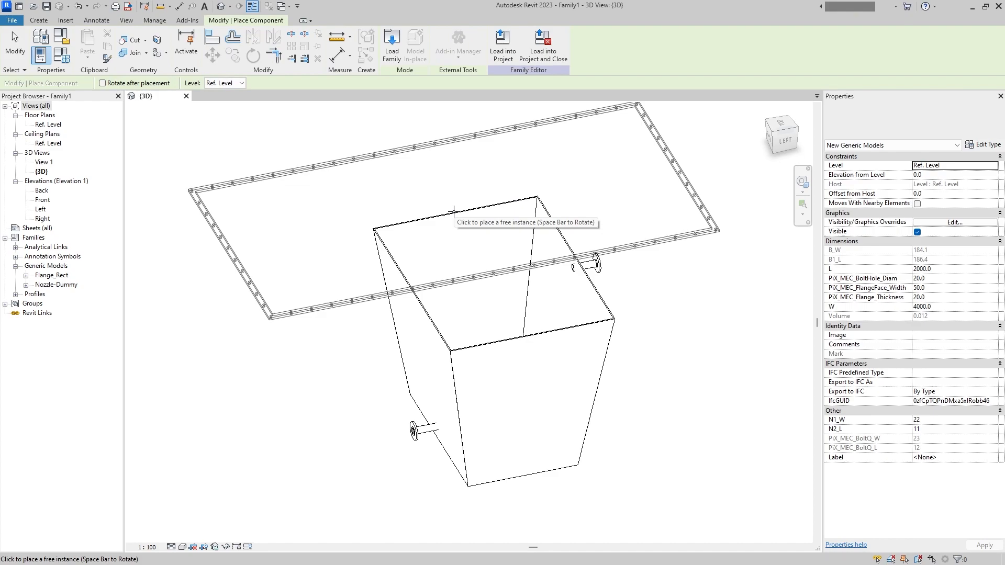
{"action": "left_click", "coordinate": [453, 211]}
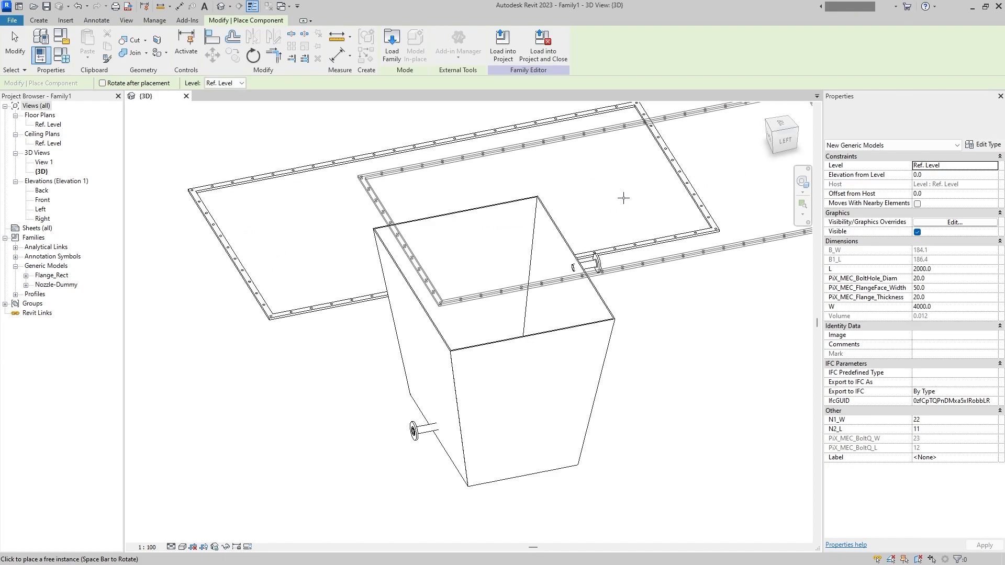
{"action": "key", "text": "Escape"}
{"action": "left_click", "coordinate": [357, 298]}
{"action": "middle_click_drag", "start_coordinate": [353, 296], "coordinate": [394, 360]}
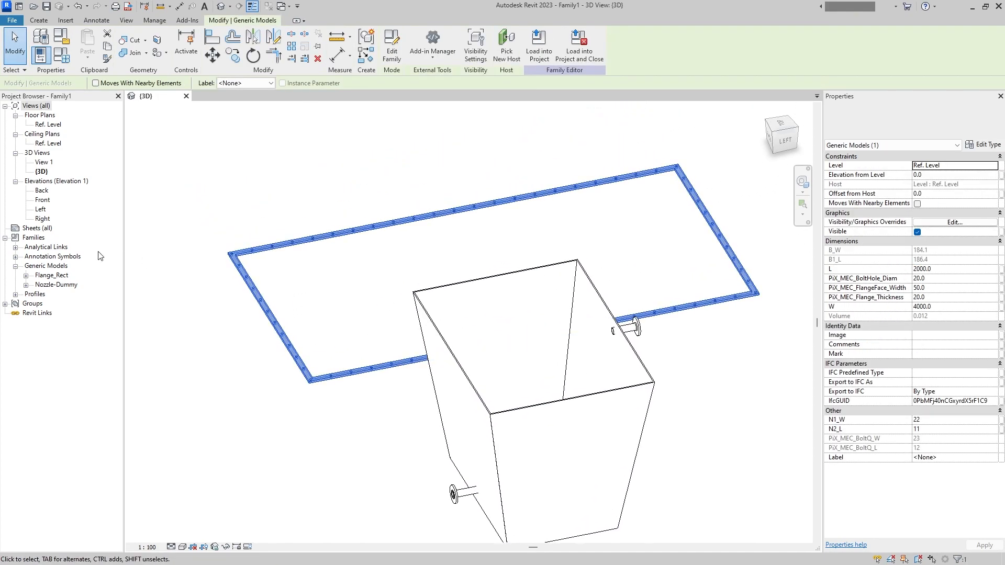
- Show the bunker family's Ref. Level plan and open the placed Flange_Rect family for editing
{"action": "double_click", "coordinate": [48, 124]}
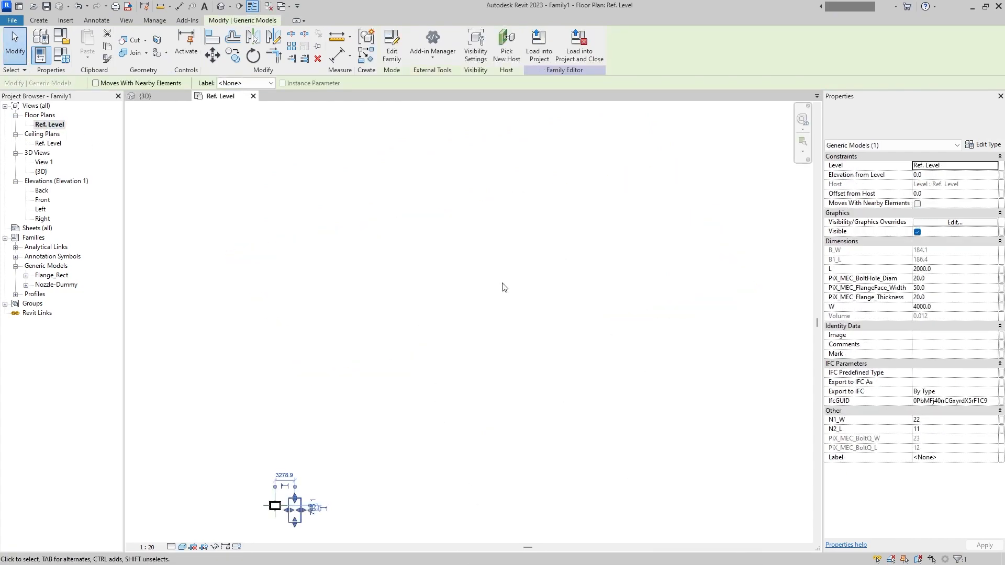
{"action": "left_click", "coordinate": [337, 452]}
{"action": "middle_click", "coordinate": [377, 450]}
{"action": "middle_click", "coordinate": [377, 451]}
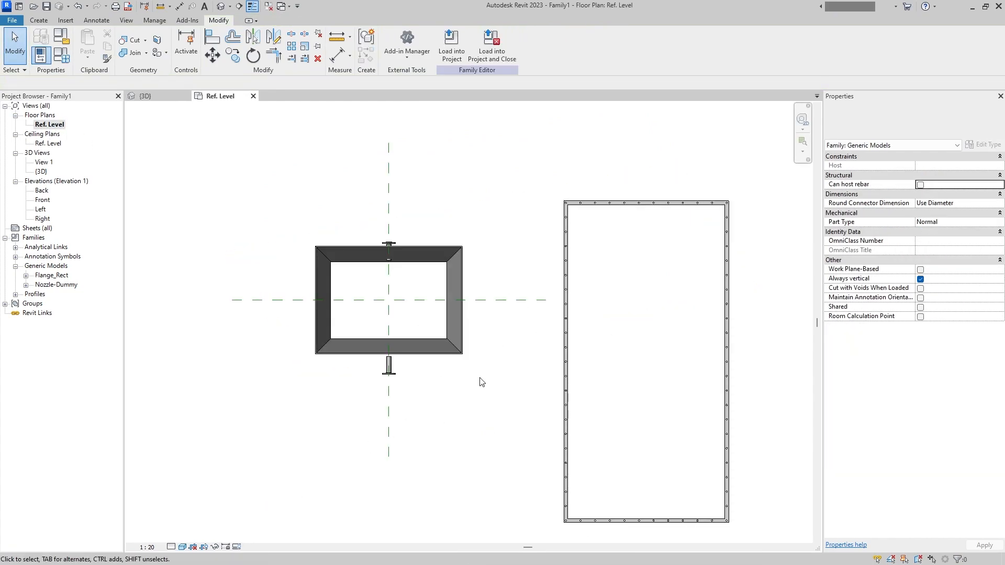
{"action": "left_click", "coordinate": [570, 401]}
{"action": "scroll", "coordinate": [570, 401], "scroll_direction": "up", "scroll_amount": 3}
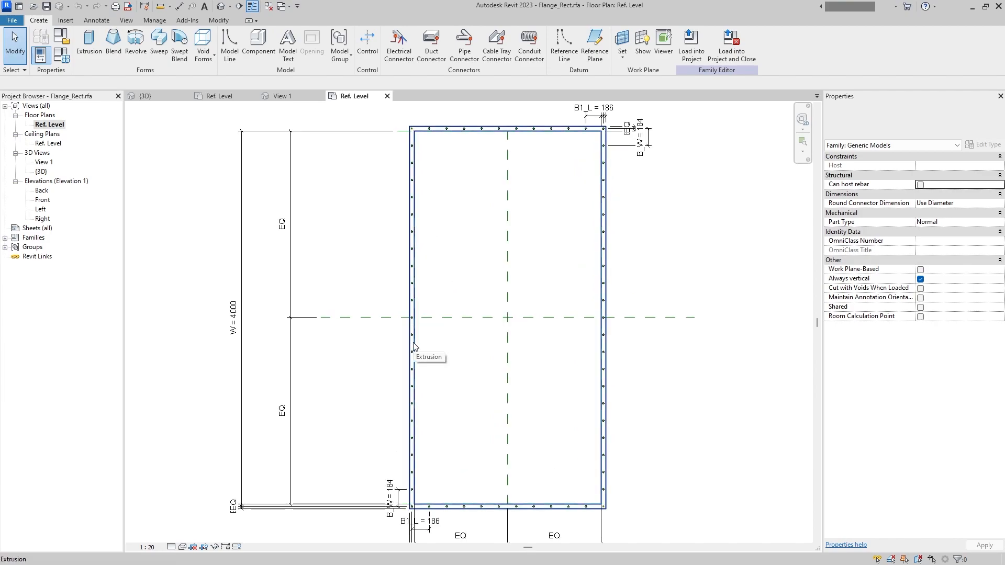
- Set Is Reference to Not a Reference for the four reference planes along the flange's inner edges
{"action": "left_click", "coordinate": [413, 347]}
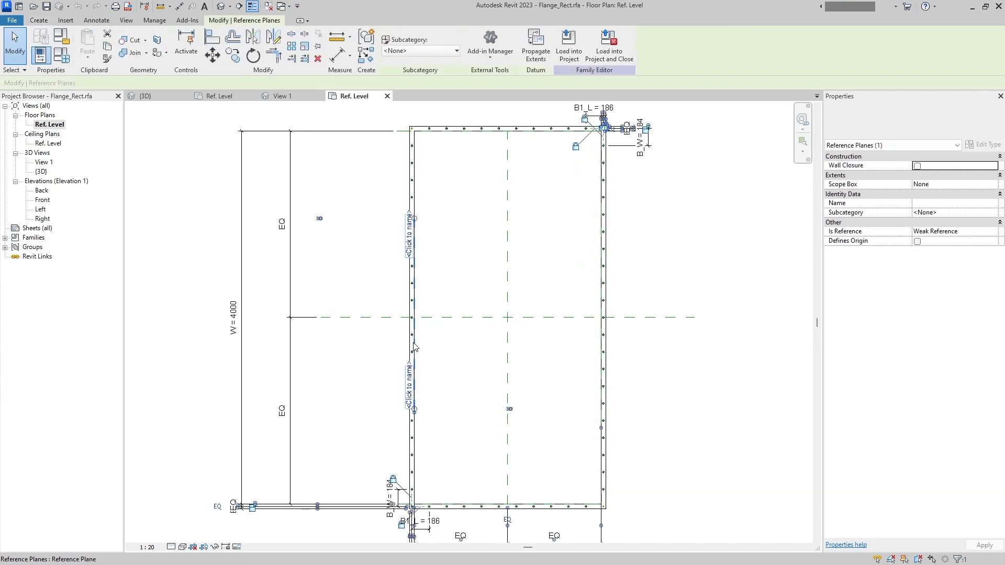
{"action": "left_click", "coordinate": [601, 362], "text": "ctrl"}
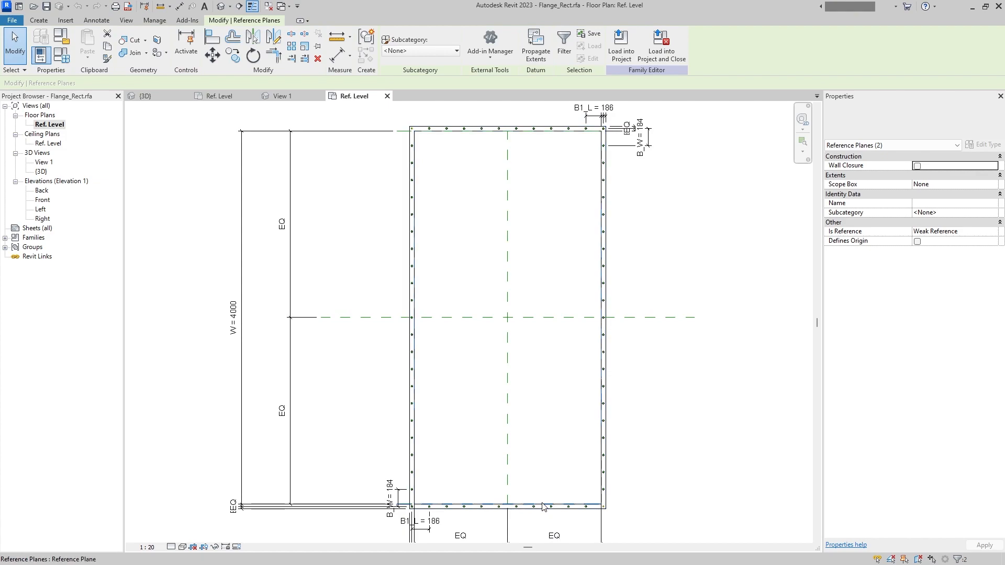
{"action": "left_click", "coordinate": [525, 131], "text": "ctrl"}
{"action": "left_click", "coordinate": [525, 130], "text": "ctrl"}
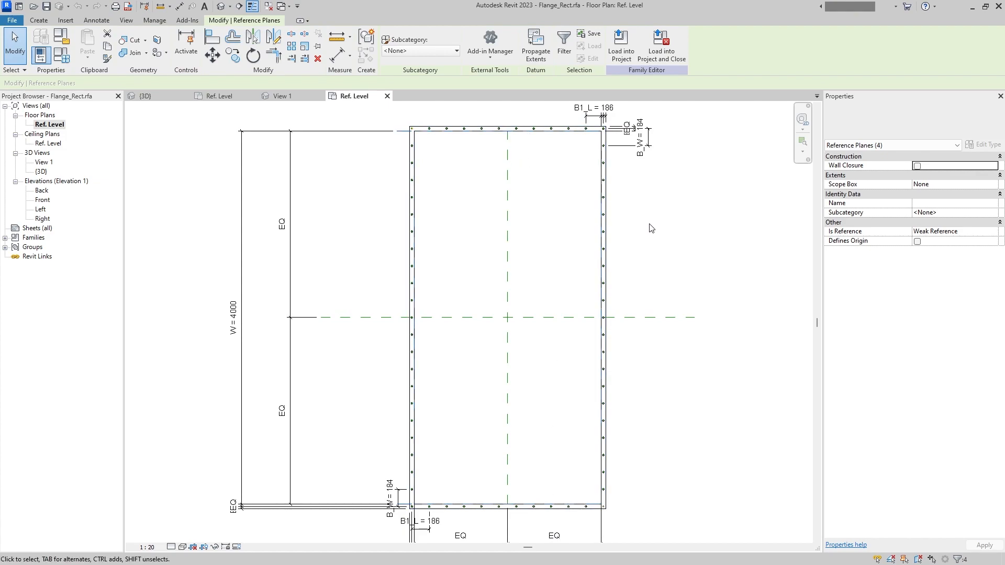
{"action": "left_click", "coordinate": [969, 232]}
{"action": "left_click", "coordinate": [992, 231]}
{"action": "left_click", "coordinate": [940, 241]}
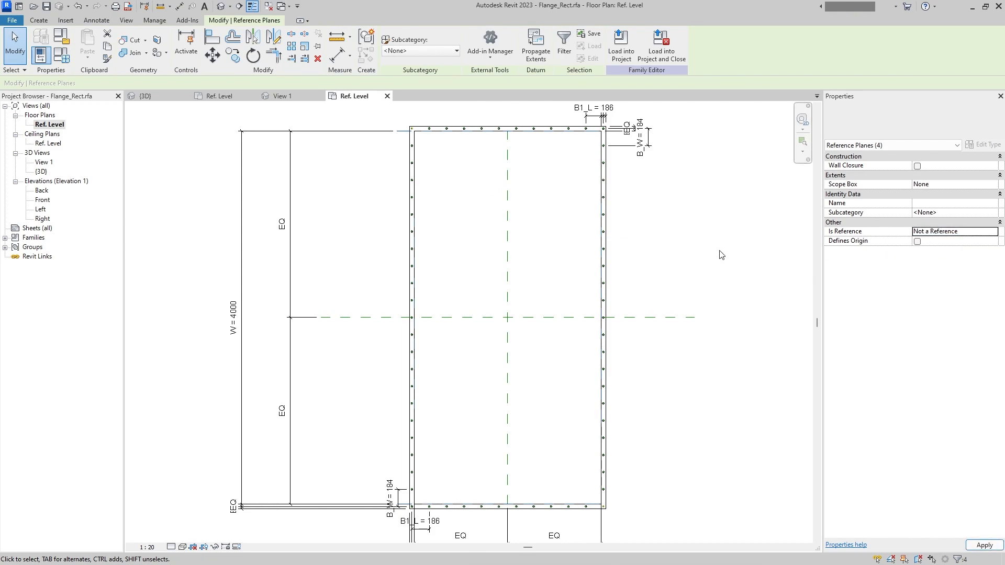
{"action": "left_click", "coordinate": [719, 255]}
- Close the inactive views, load the edited flange back into the bunker family and close the flange file
{"action": "left_click", "coordinate": [268, 6]}
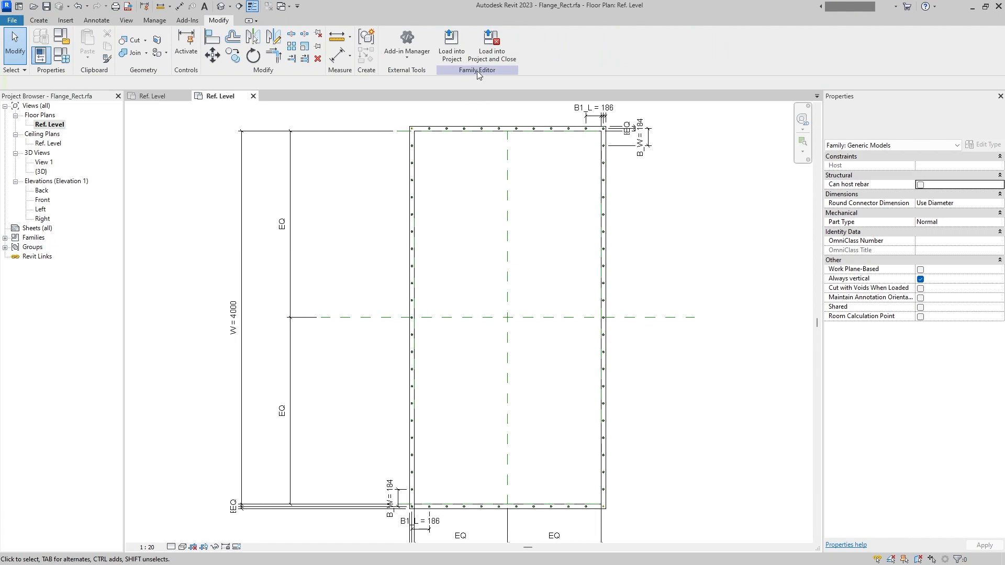
{"action": "left_click", "coordinate": [492, 45]}
{"action": "left_click", "coordinate": [480, 291]}
{"action": "left_click", "coordinate": [491, 295]}
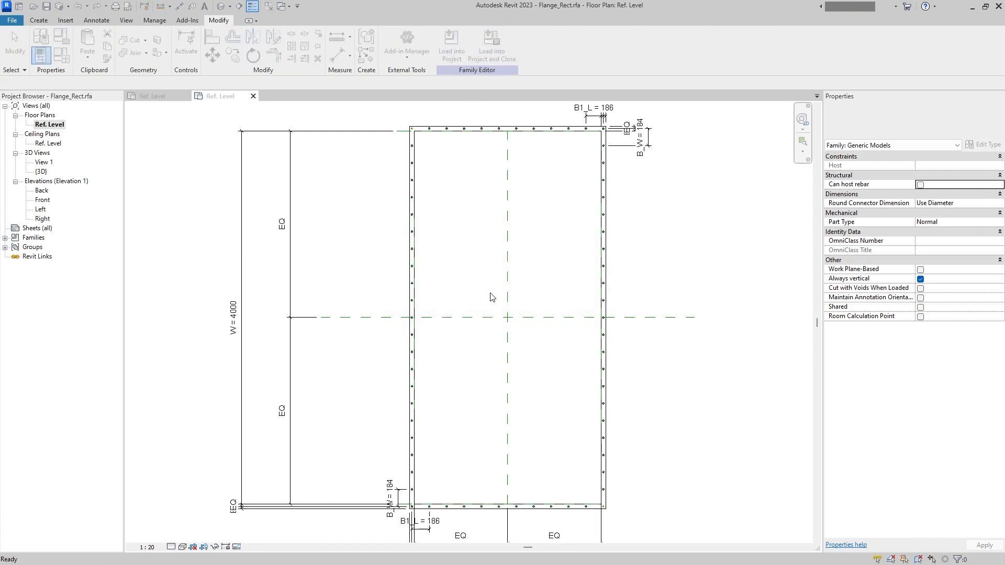
{"action": "left_click", "coordinate": [492, 288]}
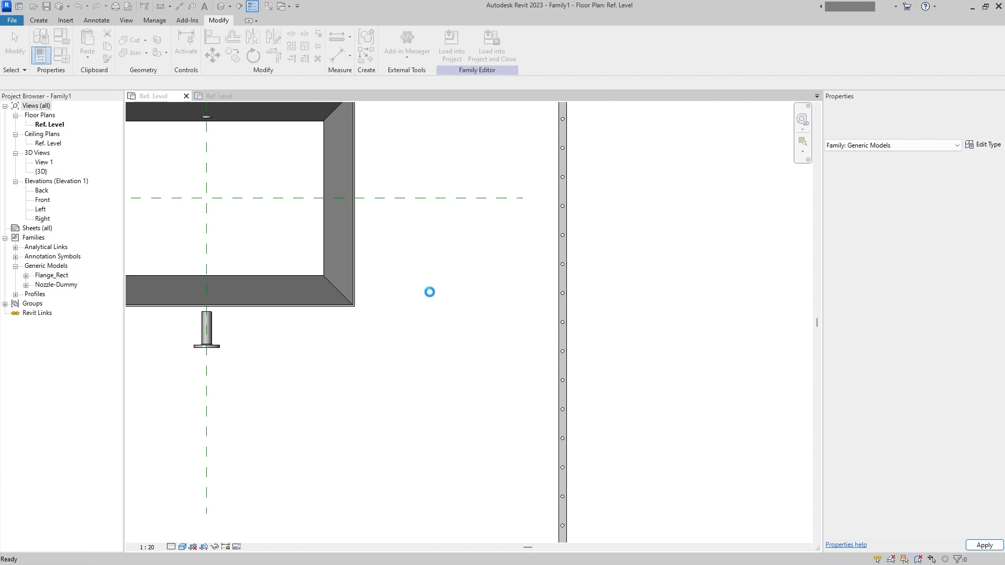
- Align the flange's two centre planes with the bunker's vertical and horizontal centre reference planes and lock both alignments
{"action": "scroll", "coordinate": [438, 288], "scroll_direction": "down", "scroll_amount": 3}
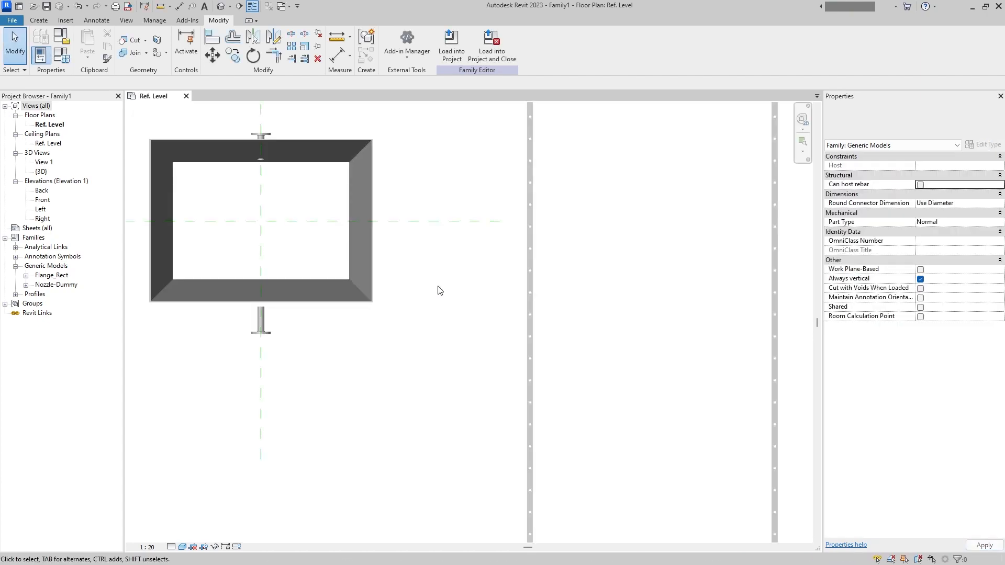
{"action": "middle_click_drag", "start_coordinate": [438, 289], "coordinate": [465, 346]}
{"action": "left_click", "coordinate": [517, 346]}
{"action": "left_click_drag", "start_coordinate": [524, 349], "coordinate": [455, 303]}
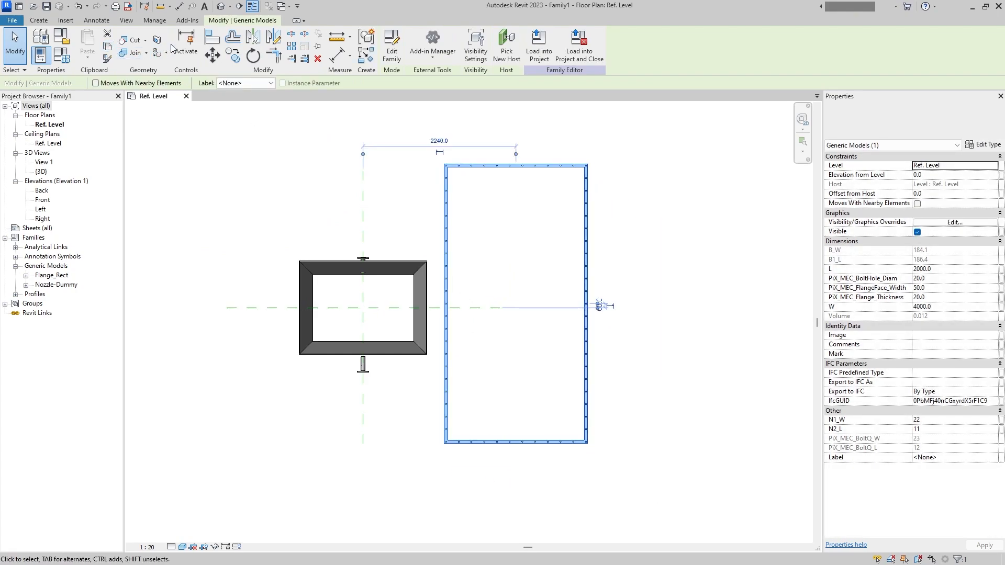
{"action": "left_click", "coordinate": [212, 38]}
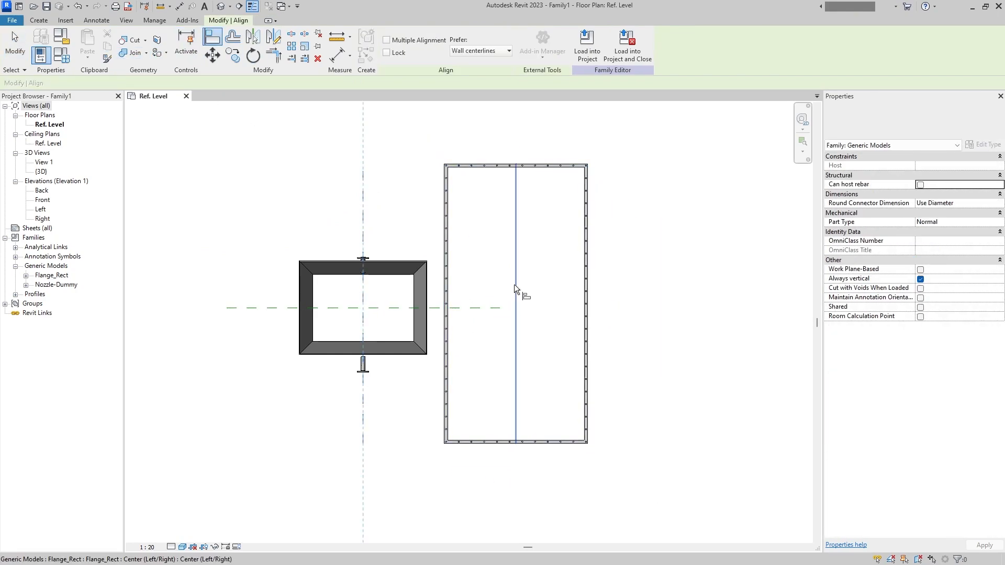
{"action": "left_click", "coordinate": [514, 285]}
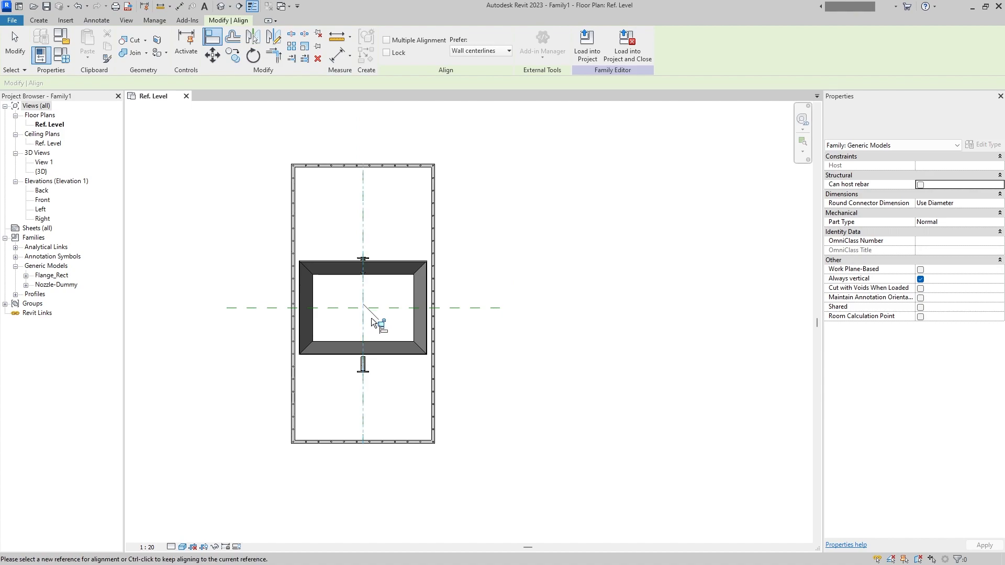
{"action": "left_click", "coordinate": [395, 306]}
{"action": "left_click", "coordinate": [345, 329]}
{"action": "left_click", "coordinate": [445, 325]}
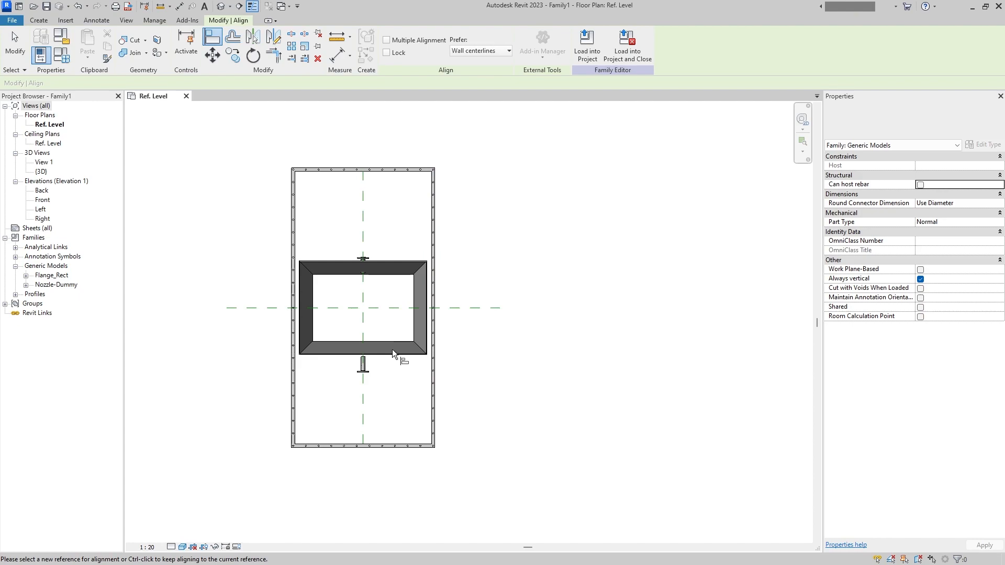
{"action": "key", "text": "Escape"}
{"action": "left_click", "coordinate": [433, 383]}
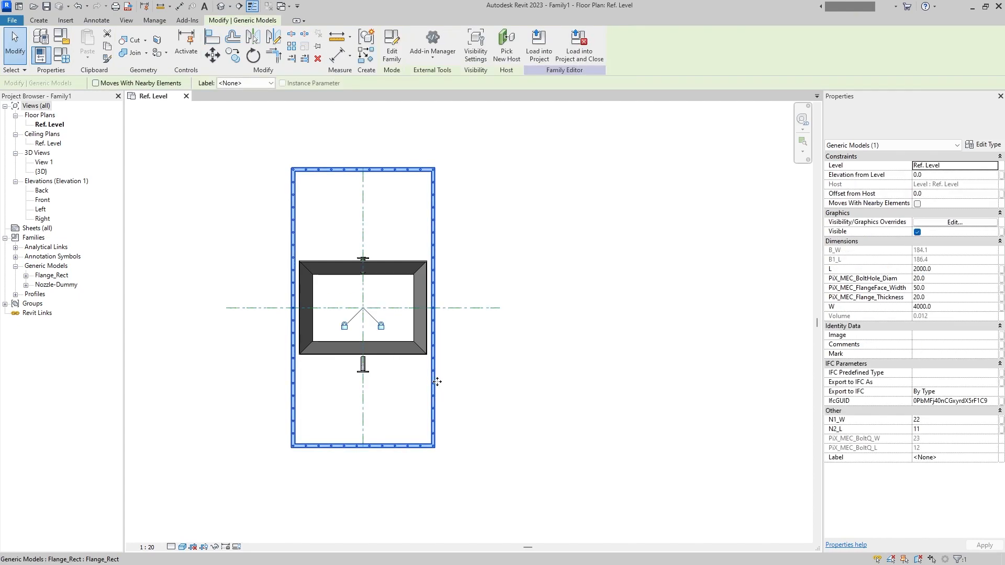
{"action": "left_click", "coordinate": [466, 385]}
- Associate the flange instance's W dimension with the family parameter PiX_MEC_Bot_W
{"action": "scroll", "coordinate": [381, 354], "scroll_direction": "up", "scroll_amount": 2}
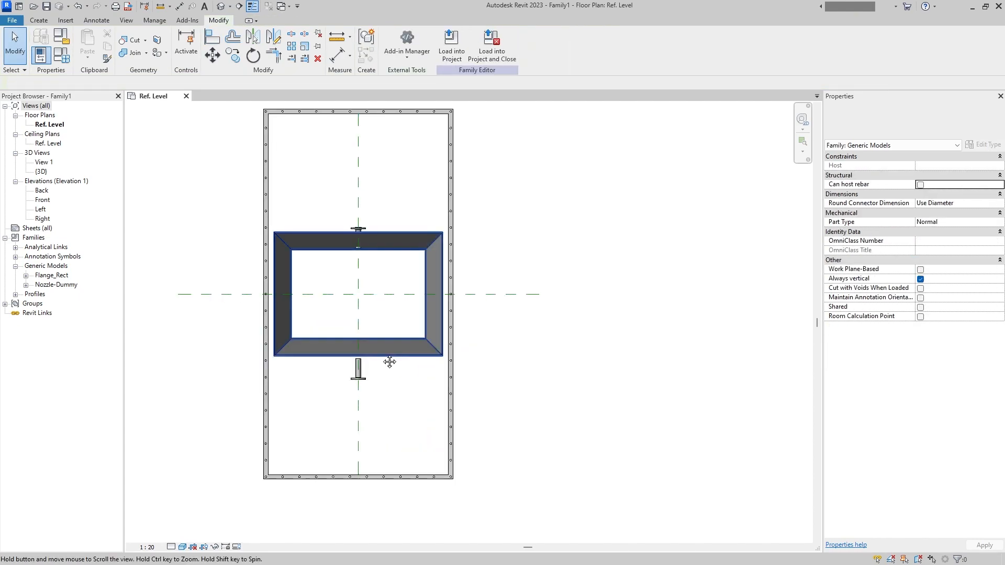
{"action": "middle_click_drag", "start_coordinate": [389, 361], "coordinate": [439, 376]}
{"action": "left_click", "coordinate": [502, 400]}
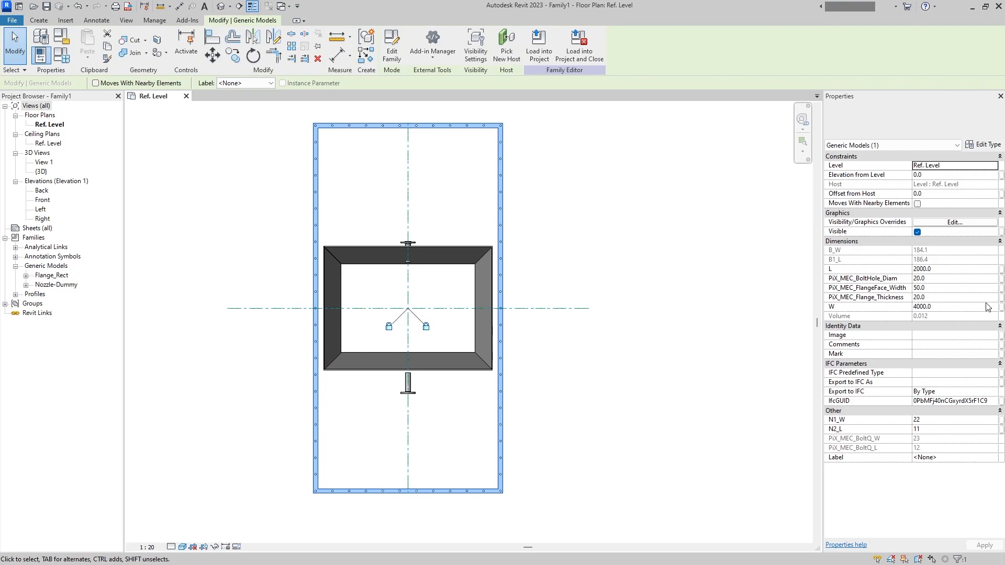
{"action": "left_click", "coordinate": [1000, 269]}
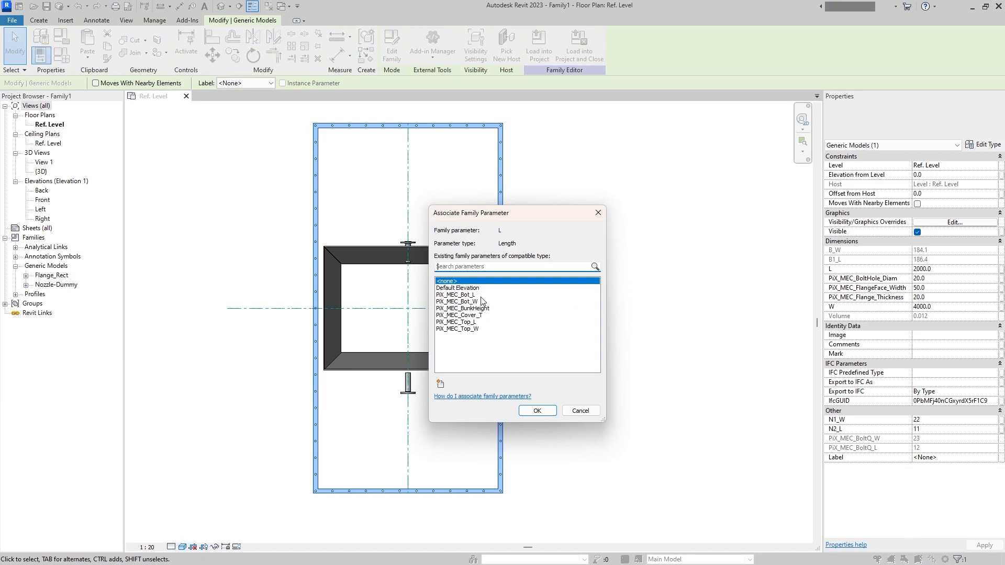
{"action": "left_click", "coordinate": [597, 213]}
{"action": "left_click", "coordinate": [1002, 308]}
{"action": "left_click", "coordinate": [482, 302]}
{"action": "left_click", "coordinate": [537, 411]}
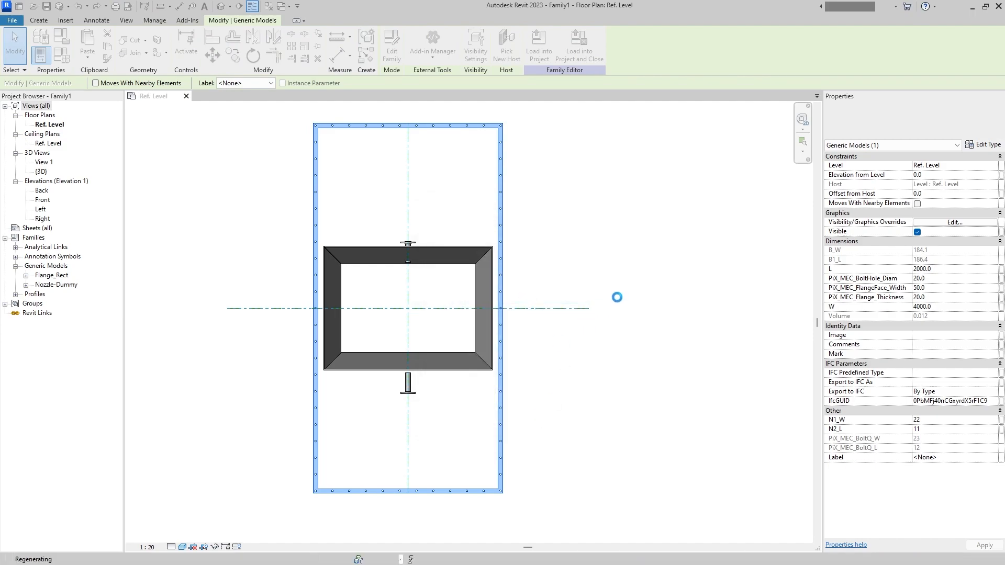
{"action": "scroll", "coordinate": [531, 273], "scroll_direction": "up", "scroll_amount": 1}
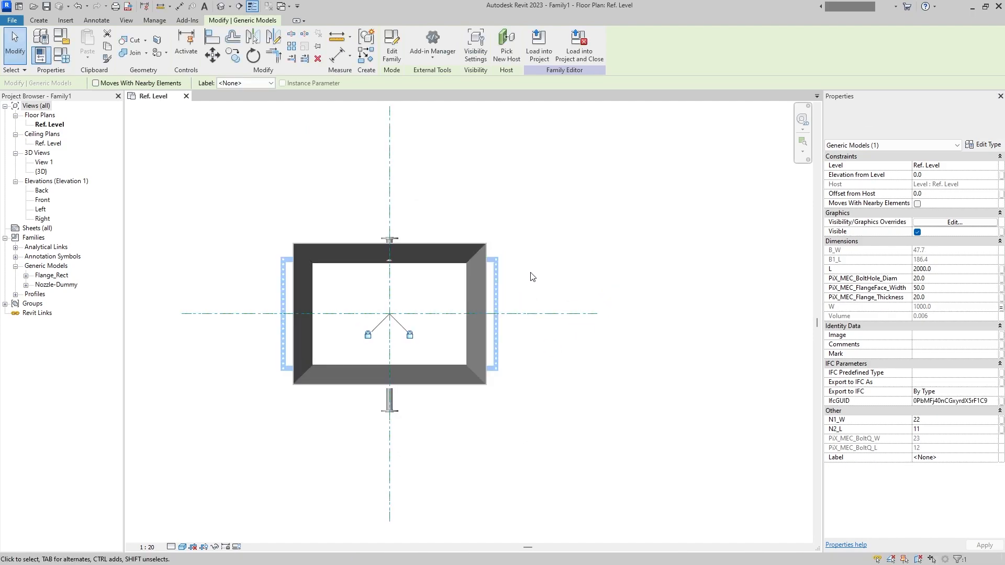
{"action": "middle_click_drag", "start_coordinate": [530, 272], "coordinate": [580, 271]}
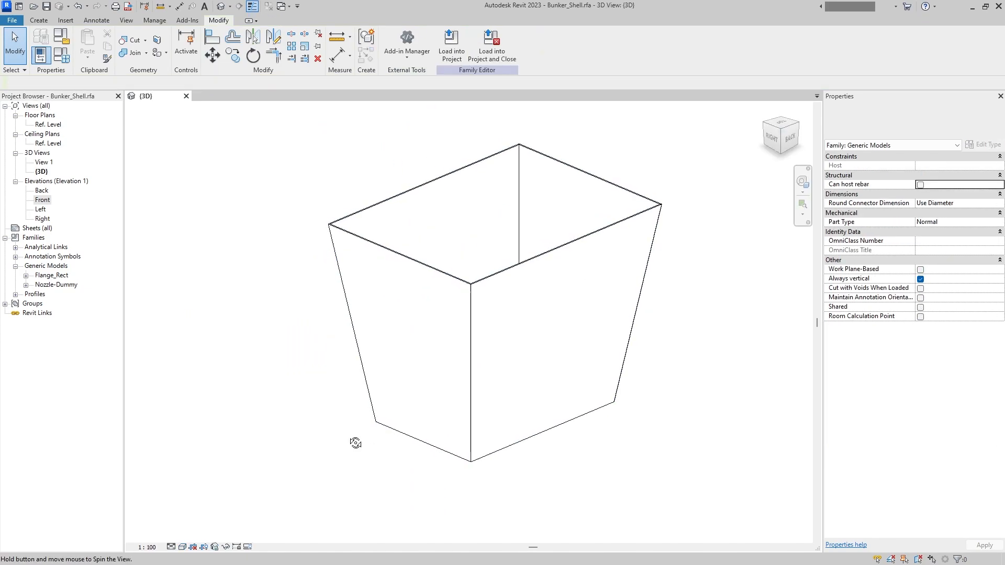
{"action": "scroll", "coordinate": [157, 319], "scroll_direction": "up", "scroll_amount": 2}
- Delete the loaded Flange_Rect and Nozzle-Dummy families from Bunker_Shell.rfa
{"action": "left_click", "coordinate": [55, 276]}
{"action": "double_click", "coordinate": [55, 277]}
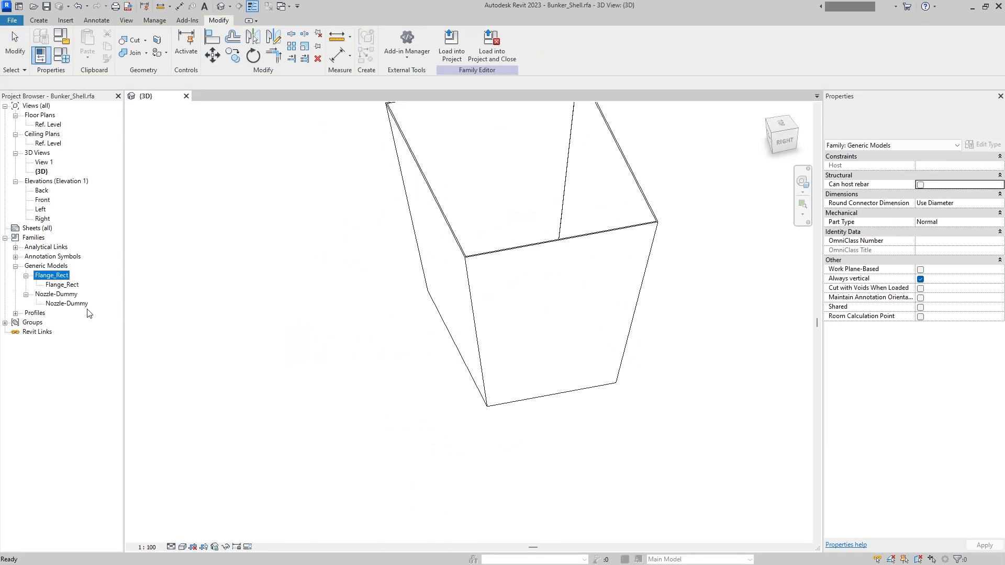
{"action": "right_click", "coordinate": [63, 280]}
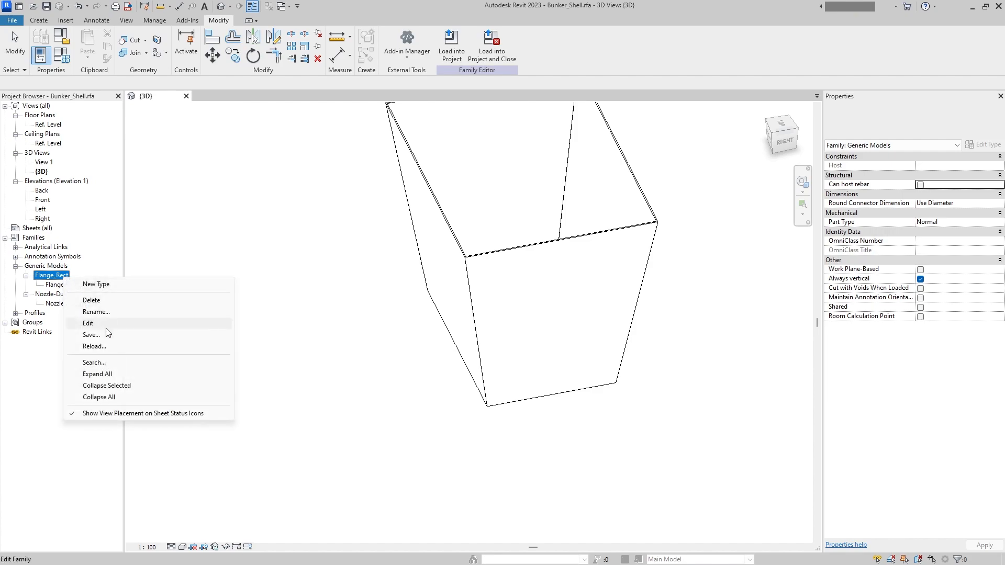
{"action": "left_click", "coordinate": [101, 298]}
{"action": "right_click", "coordinate": [58, 279]}
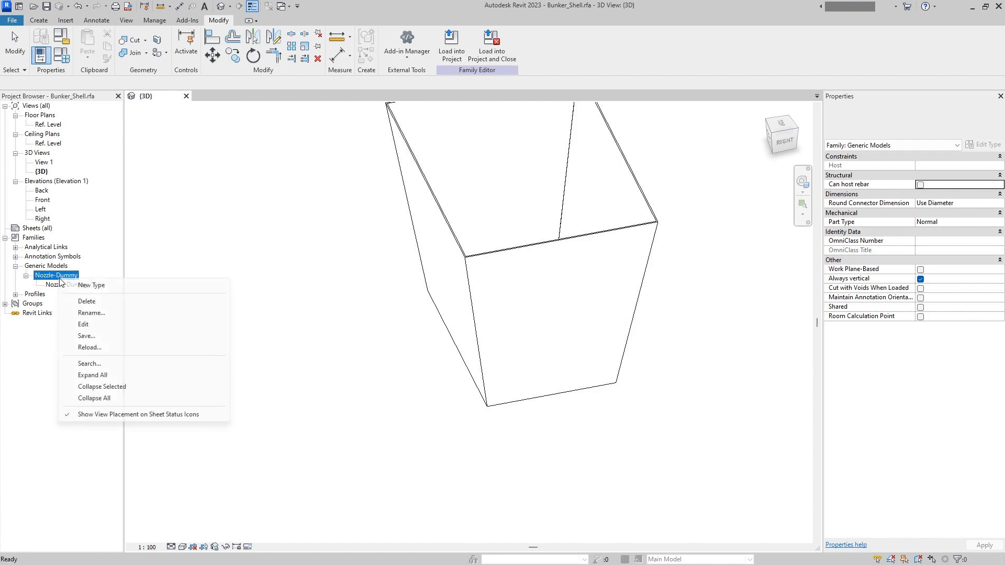
{"action": "left_click", "coordinate": [84, 300]}
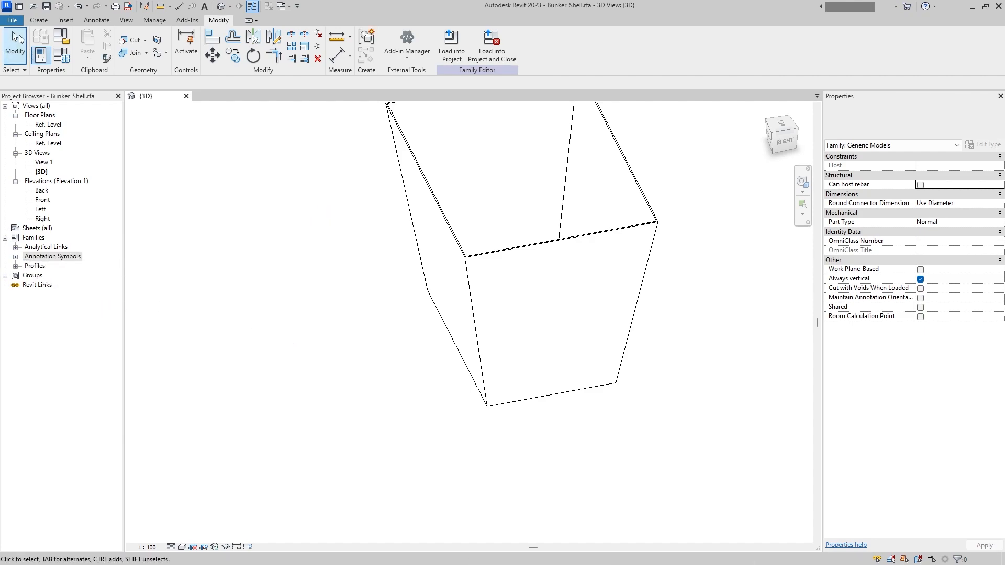
- Create a new family from the English Metric Generic Model template and show its Left elevation
{"action": "left_click", "coordinate": [12, 20]}
{"action": "mouse_move", "coordinate": [27, 84]}
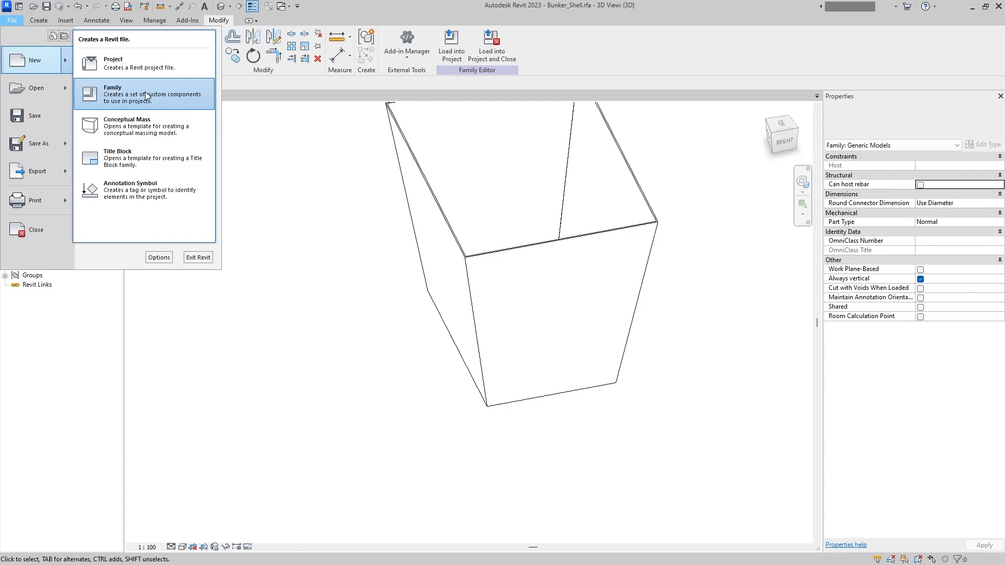
{"action": "left_click", "coordinate": [143, 95]}
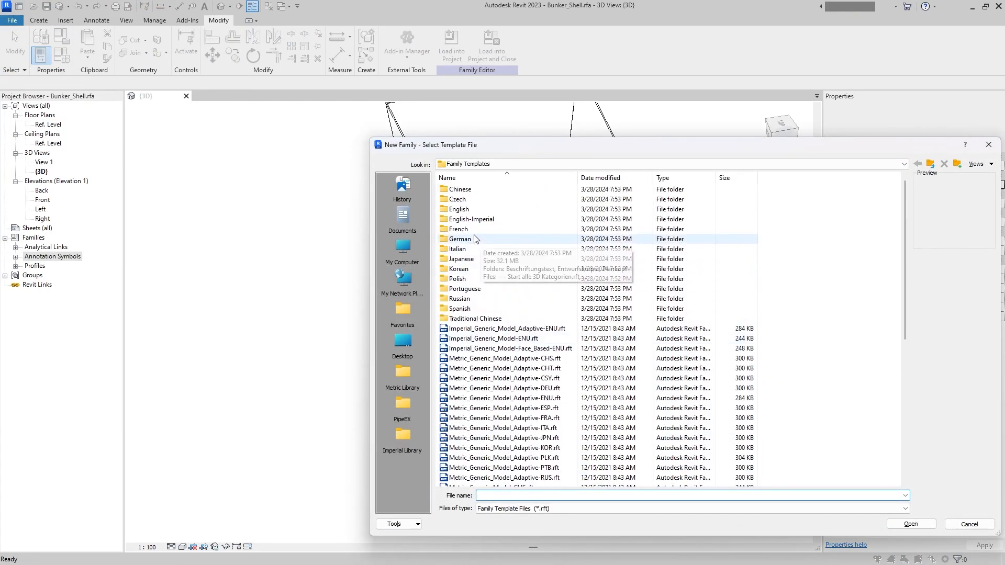
{"action": "double_click", "coordinate": [466, 209]}
{"action": "scroll", "coordinate": [523, 293], "scroll_direction": "down", "scroll_amount": 8}
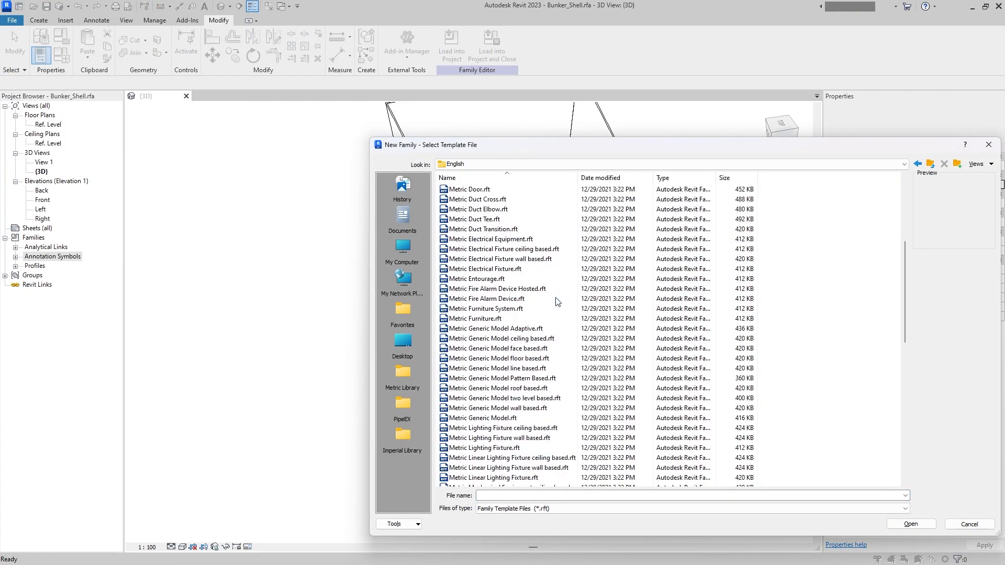
{"action": "double_click", "coordinate": [500, 269]}
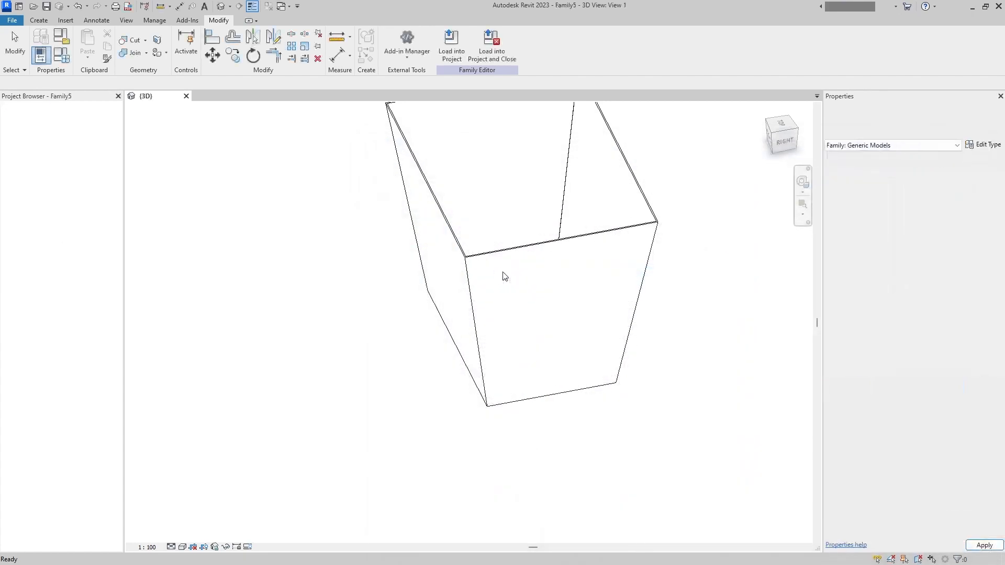
{"action": "left_click", "coordinate": [345, 96]}
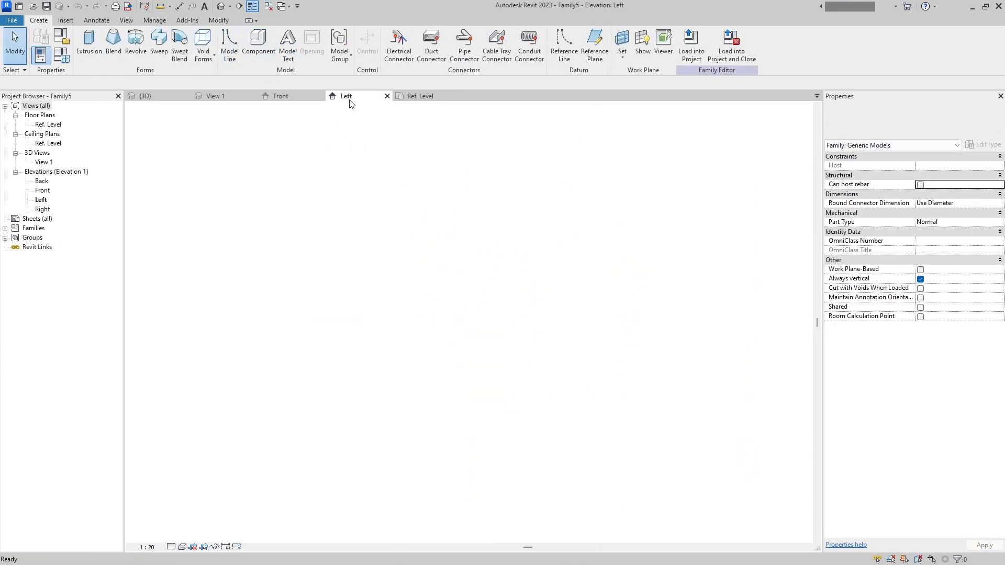
- Close the inactive views and open the Ref. Level floor plan, with the Generic Models families expanded in the project browser
{"action": "left_click", "coordinate": [268, 5]}
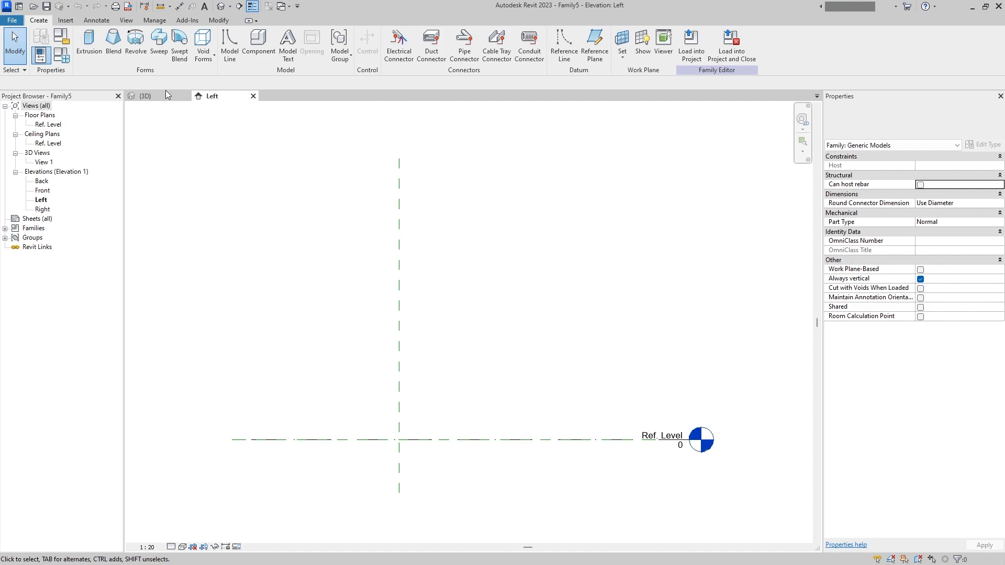
{"action": "left_click", "coordinate": [258, 45]}
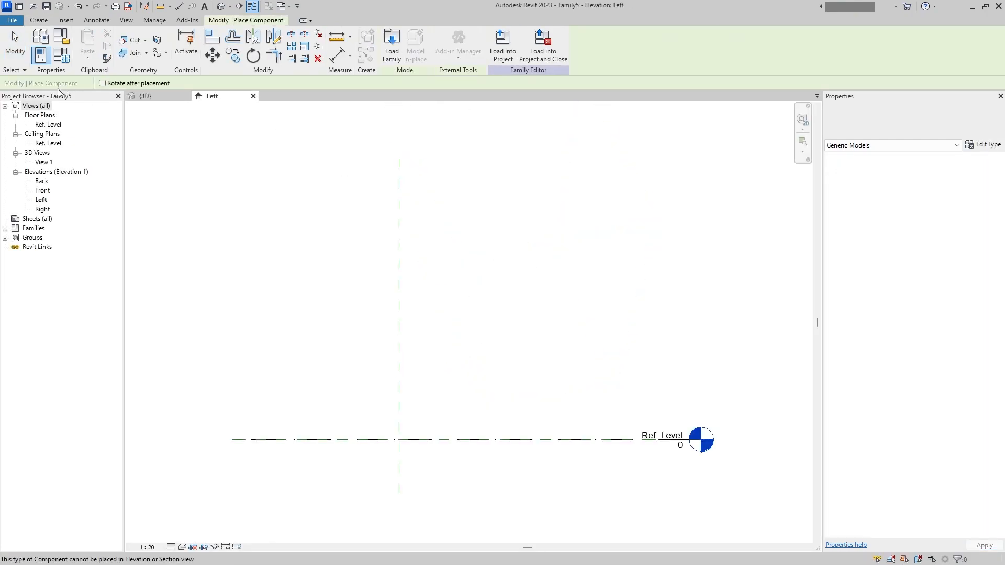
{"action": "double_click", "coordinate": [48, 124]}
{"action": "double_click", "coordinate": [44, 229]}
{"action": "left_click", "coordinate": [51, 250]}
{"action": "double_click", "coordinate": [51, 252]}
{"action": "double_click", "coordinate": [46, 284]}
{"action": "left_click", "coordinate": [45, 295]}
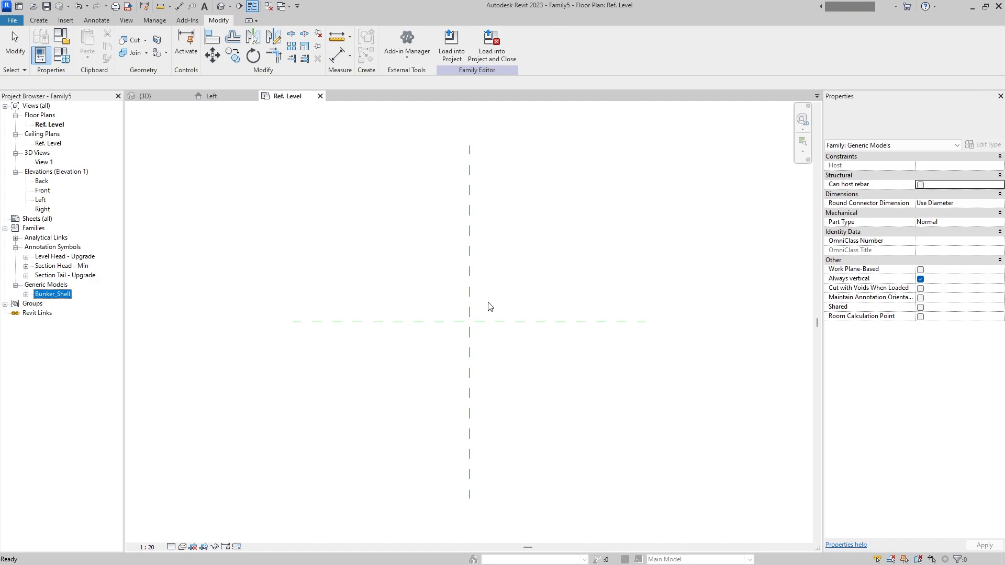
- Place a Bunker_Shell instance in the plan at the intersection of the two centre reference planes
{"action": "double_click", "coordinate": [51, 294]}
{"action": "left_click_drag", "start_coordinate": [63, 303], "coordinate": [478, 334]}
{"action": "left_click", "coordinate": [478, 334]}
{"action": "key", "text": "Escape"}
{"action": "key", "text": "Escape"}
{"action": "left_click", "coordinate": [524, 271]}
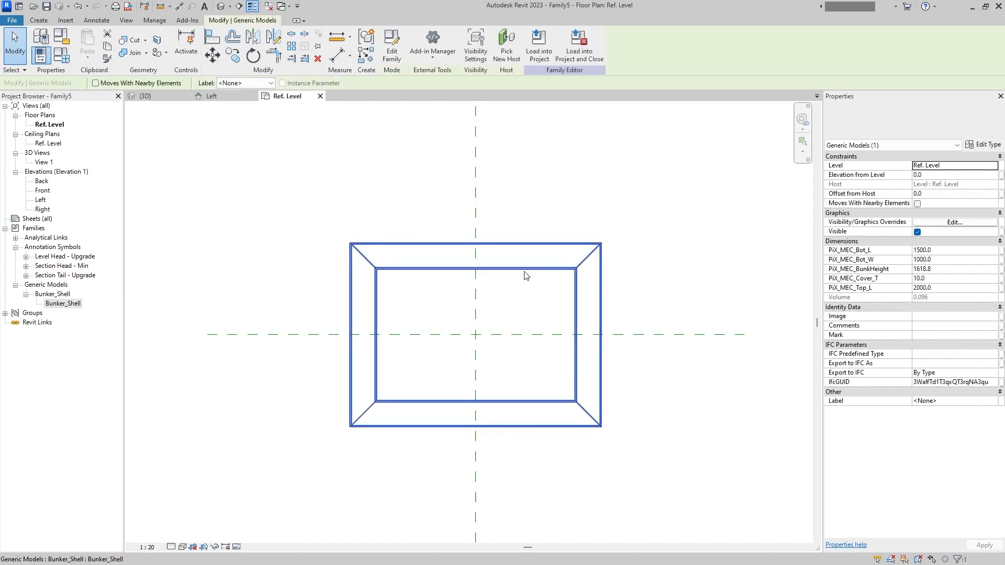
{"action": "left_click", "coordinate": [675, 281]}
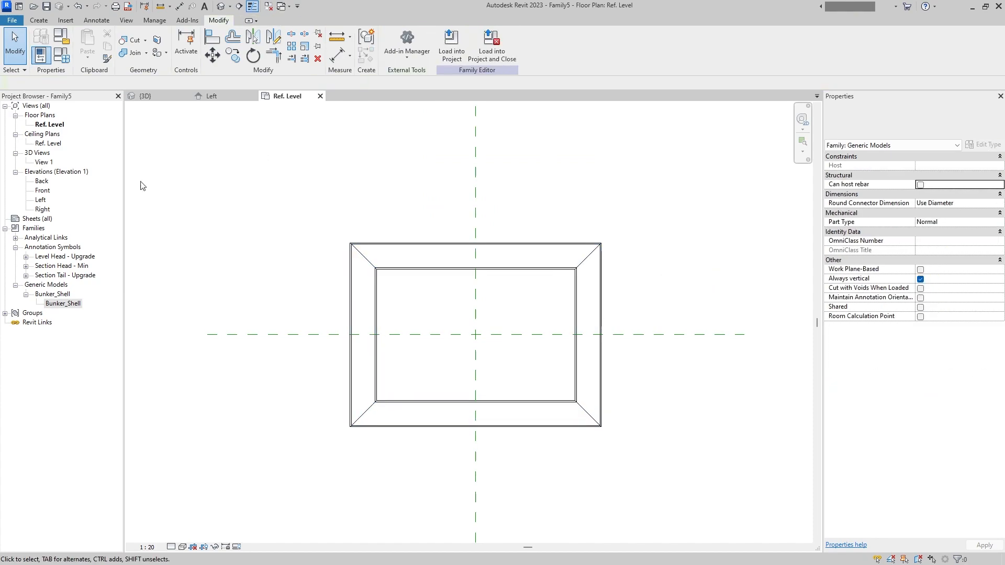
- Open the recent family Flange_Rect.rfa and load it into Family5 only
{"action": "left_click", "coordinate": [11, 20]}
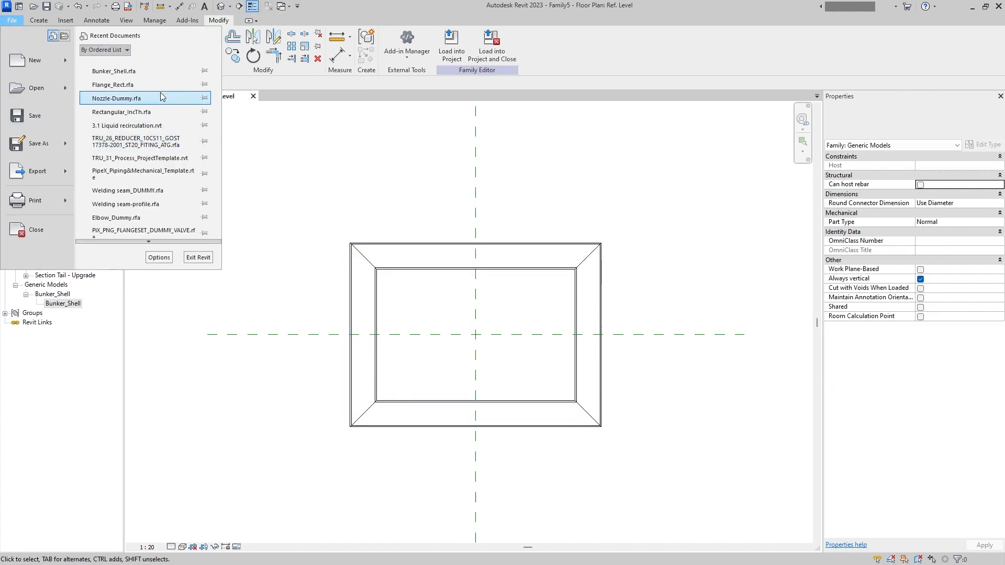
{"action": "left_click", "coordinate": [146, 85]}
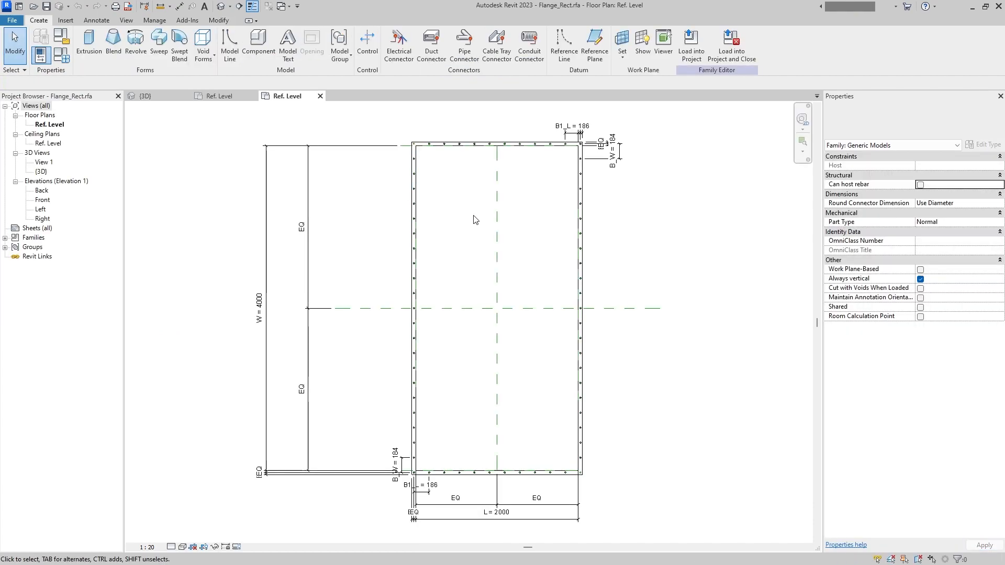
{"action": "left_click", "coordinate": [691, 47]}
{"action": "left_click", "coordinate": [446, 242]}
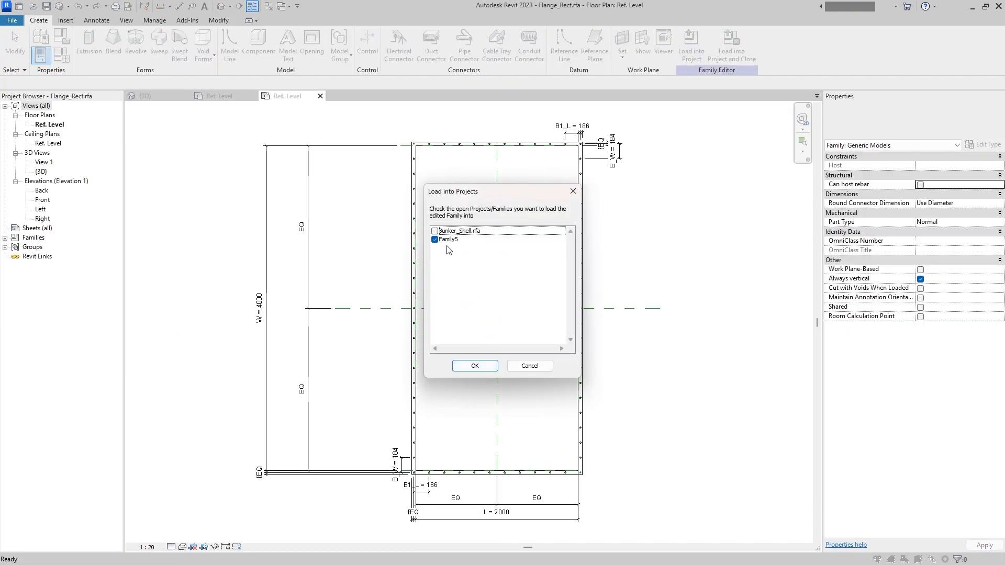
{"action": "left_click", "coordinate": [475, 366]}
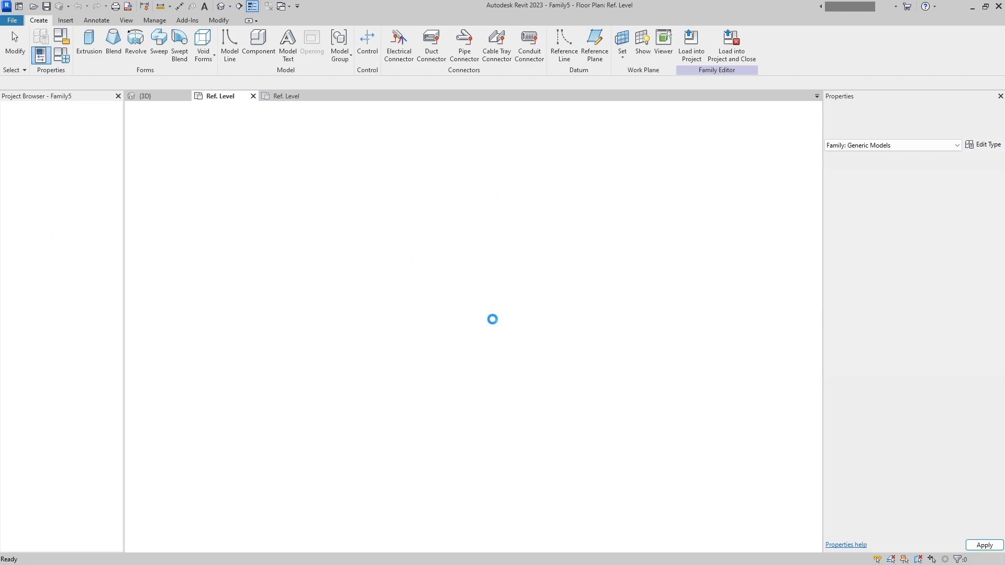
- Place a Flange_Rect instance centred on the intersection of the centre reference planes, concentric with the bunker shell
{"action": "key", "text": "Escape"}
{"action": "scroll", "coordinate": [558, 360], "scroll_direction": "down", "scroll_amount": 2}
{"action": "middle_click_drag", "start_coordinate": [557, 361], "coordinate": [533, 284]}
{"action": "middle_click_drag", "start_coordinate": [520, 328], "coordinate": [481, 337]}
{"action": "middle_click_drag", "start_coordinate": [478, 358], "coordinate": [472, 310]}
{"action": "left_click", "coordinate": [490, 279]}
{"action": "left_click", "coordinate": [495, 304]}
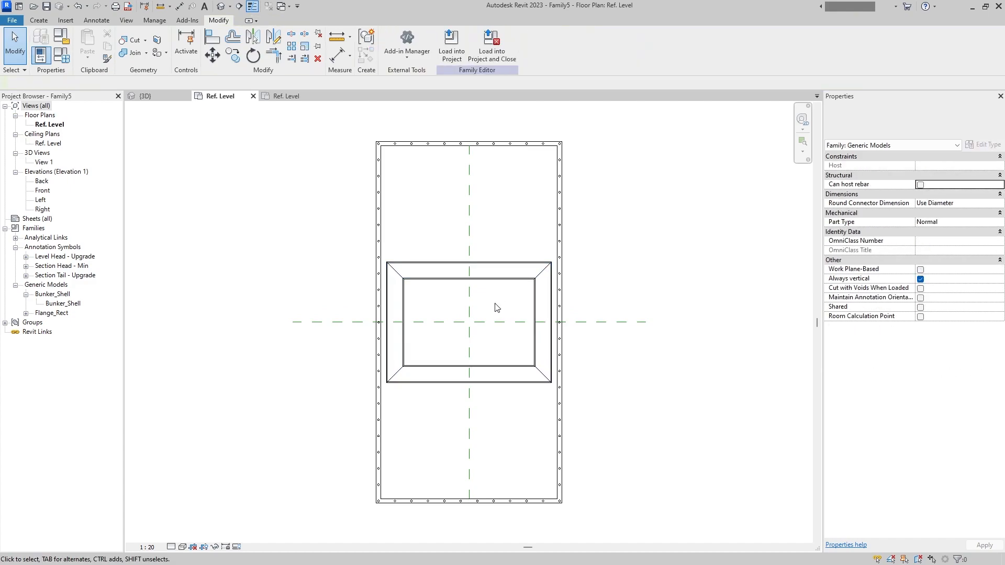
{"action": "left_click", "coordinate": [561, 381]}
- In the Front elevation, draw a horizontal reference plane just above the bunker shell's top edge, extending past both sides
{"action": "double_click", "coordinate": [48, 190]}
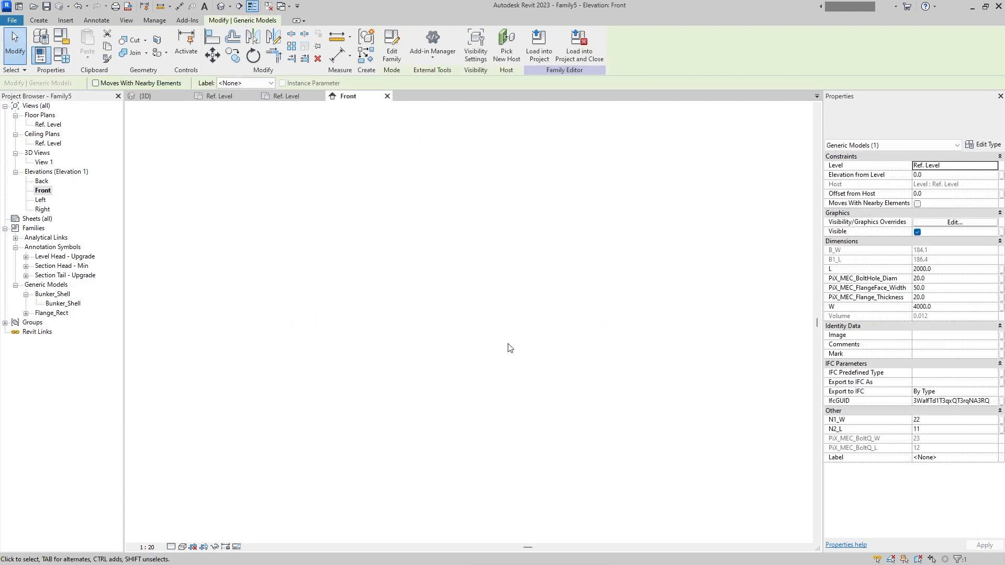
{"action": "key", "text": "Escape"}
{"action": "left_click", "coordinate": [49, 23]}
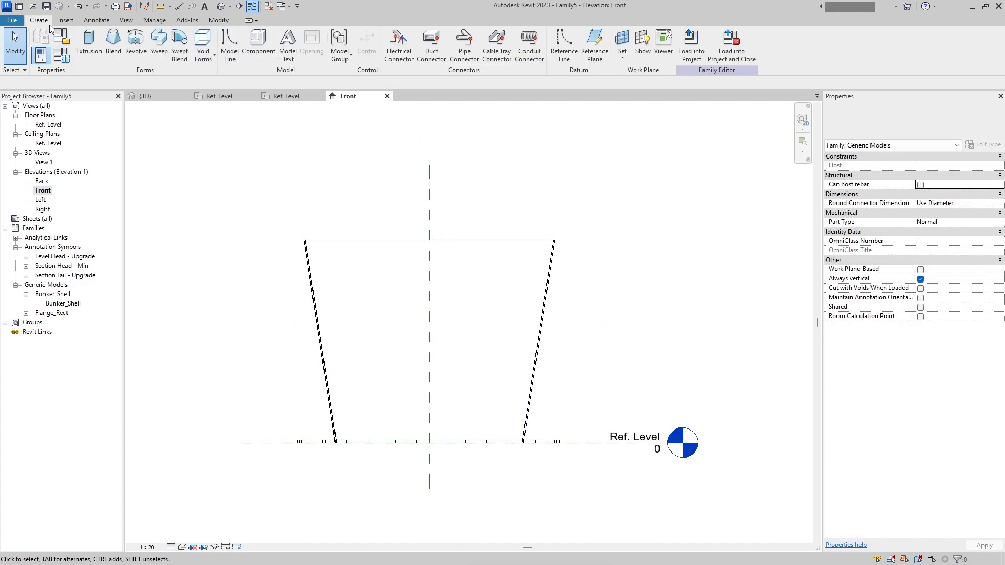
{"action": "left_click", "coordinate": [594, 42]}
{"action": "left_click", "coordinate": [273, 238]}
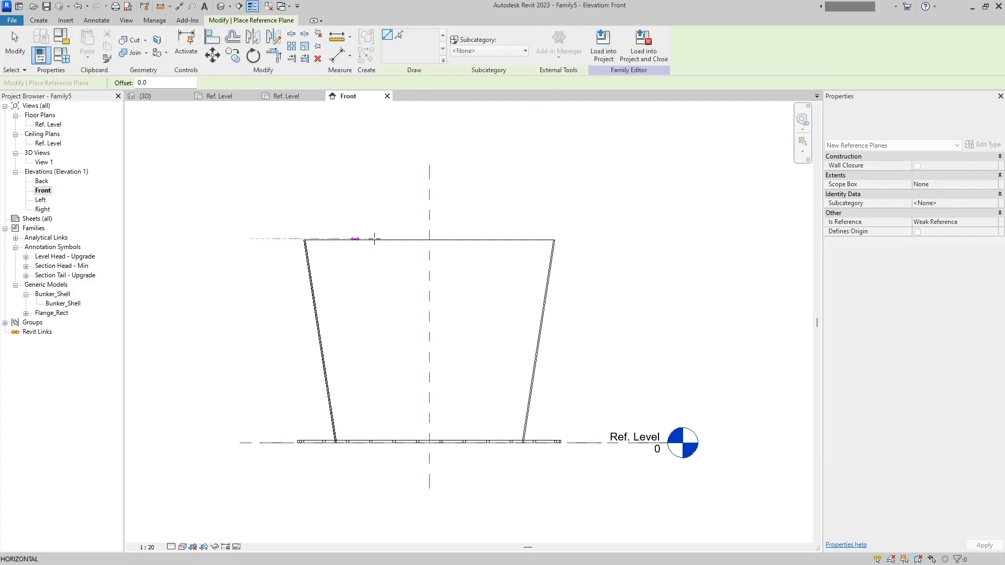
{"action": "left_click", "coordinate": [591, 238]}
{"action": "key", "text": "Escape"}
{"action": "key", "text": "Escape"}
- Add an aligned dimension between the new upper reference plane and Ref. Level, beside the shell's sloping wall
{"action": "left_click", "coordinate": [96, 20]}
{"action": "left_click", "coordinate": [44, 45]}
{"action": "left_click", "coordinate": [291, 238]}
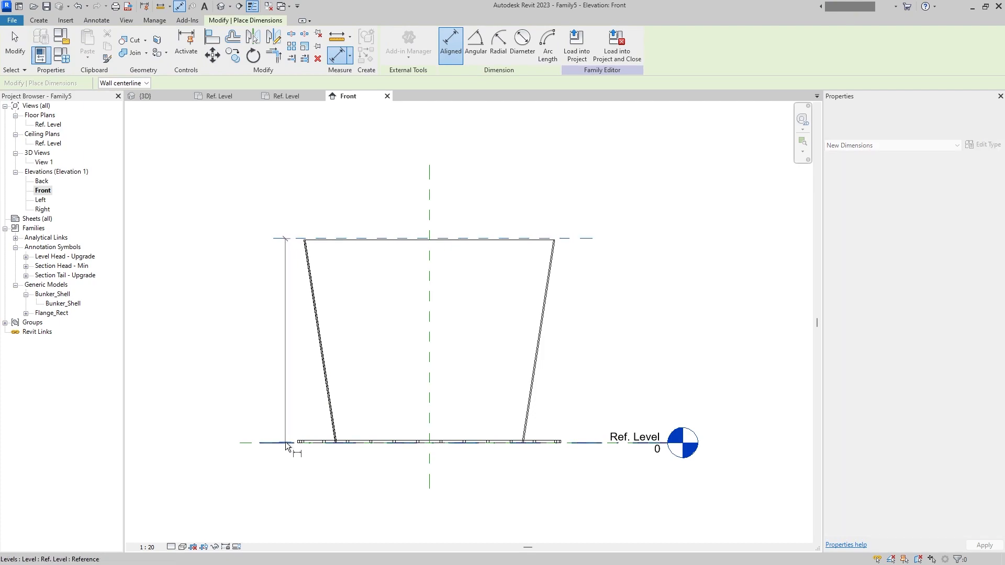
{"action": "left_click", "coordinate": [252, 442]}
{"action": "left_click", "coordinate": [287, 380]}
{"action": "key", "text": "Escape"}
{"action": "key", "text": "Escape"}
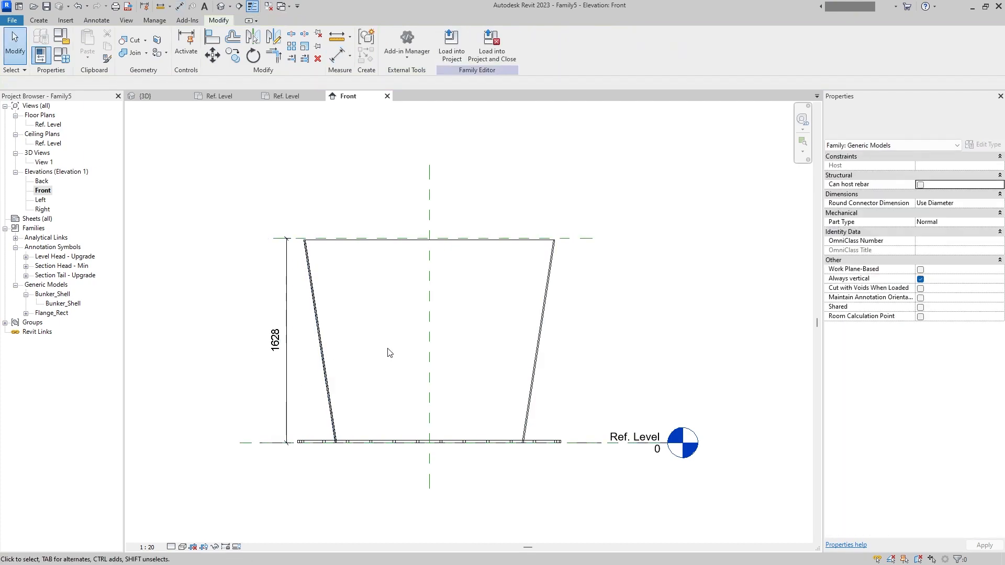
{"action": "middle_click_drag", "start_coordinate": [488, 325], "coordinate": [496, 325]}
{"action": "left_click", "coordinate": [563, 267]}
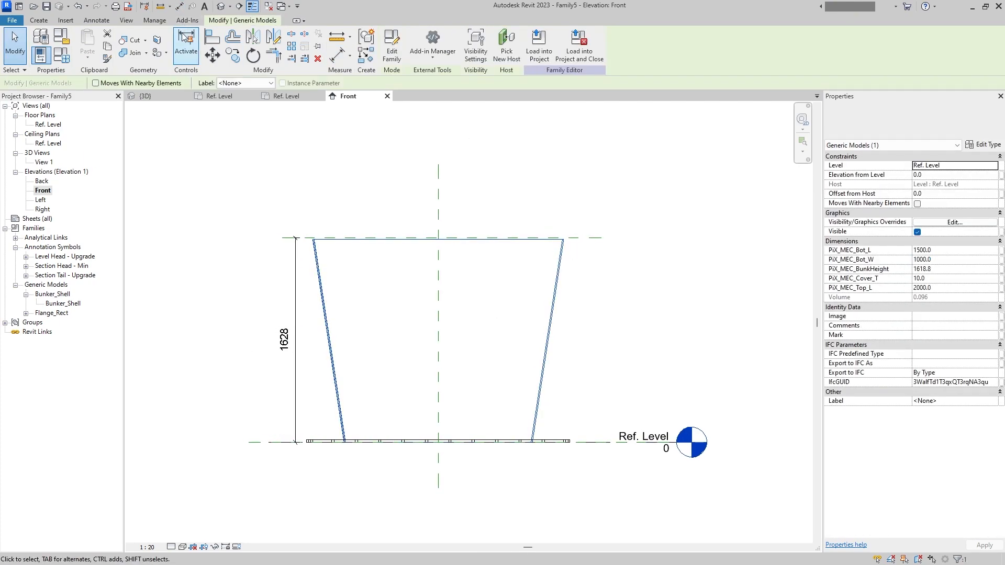
{"action": "left_click", "coordinate": [602, 291]}
{"action": "left_click", "coordinate": [580, 238]}
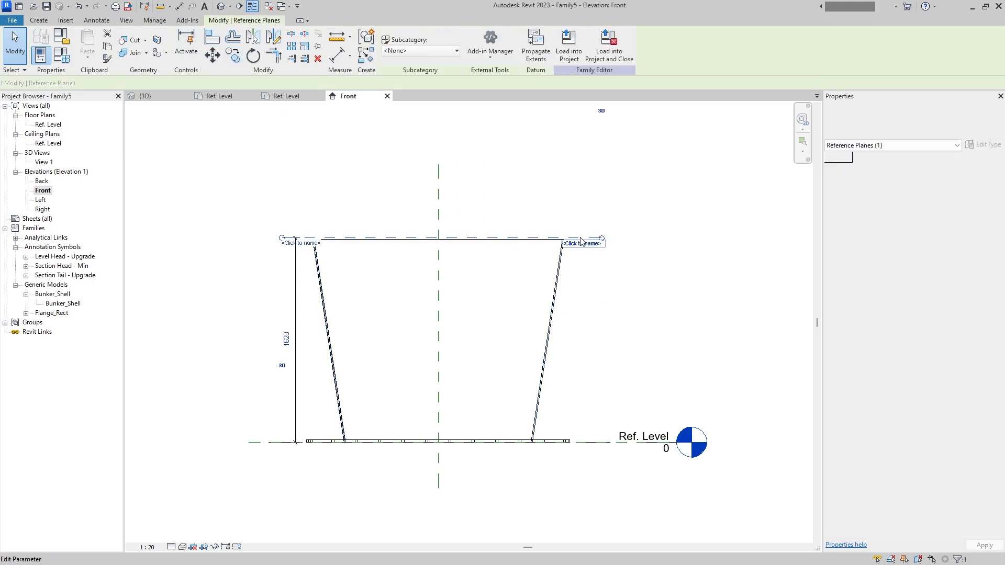
{"action": "left_click", "coordinate": [594, 341]}
{"action": "left_click", "coordinate": [553, 335]}
{"action": "left_click", "coordinate": [570, 345]}
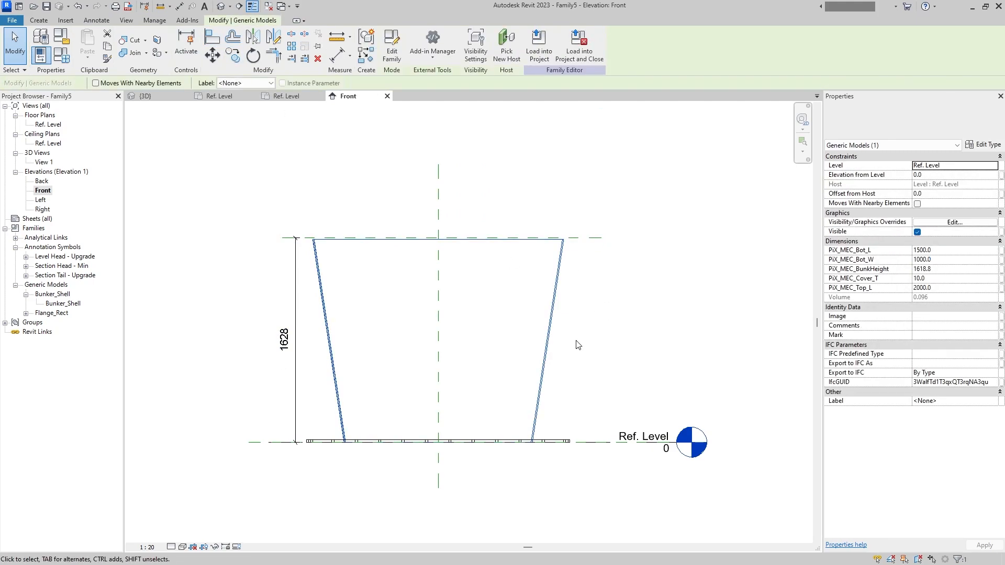
- Label the vertical dimension with a new instance family parameter named PiX_MEC_VESSEL_Height
{"action": "left_click", "coordinate": [296, 382]}
{"action": "left_click", "coordinate": [492, 45]}
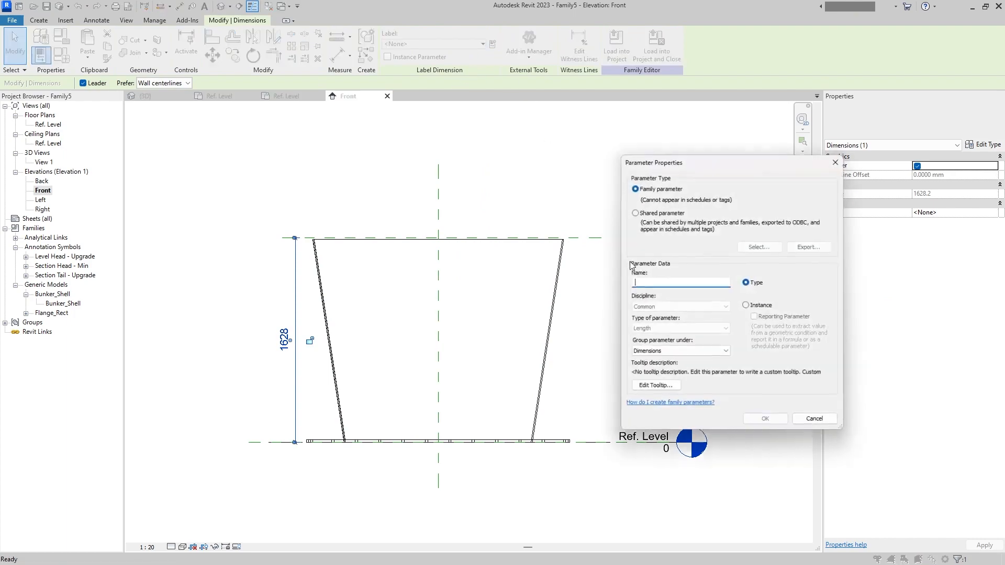
{"action": "left_click", "coordinate": [746, 305]}
{"action": "left_click", "coordinate": [688, 283]}
{"action": "type", "text": "Pp"}
{"action": "type", "text": "iX_Me"}
{"action": "type", "text": "c_"}
{"action": "type", "text": "Height"}
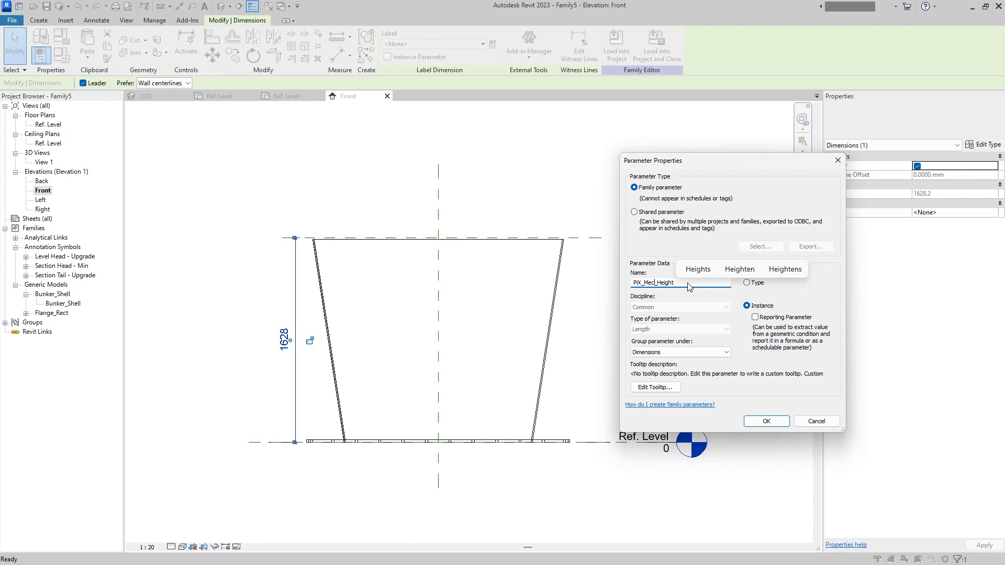
{"action": "key", "text": "shift+Left"}
{"action": "key", "text": "shift+Left"}
{"action": "type", "text": "EC_"}
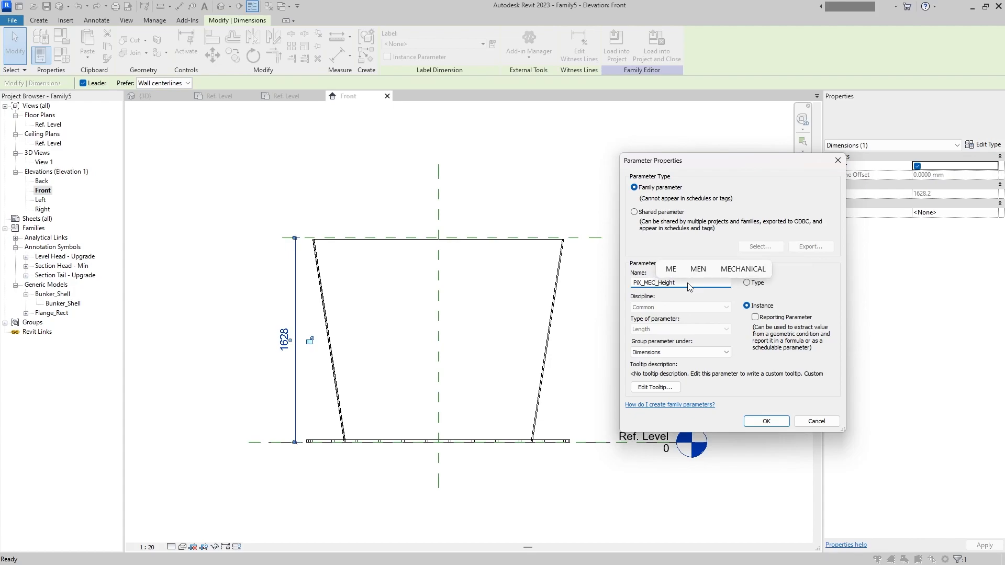
{"action": "type", "text": "VESSEL_"}
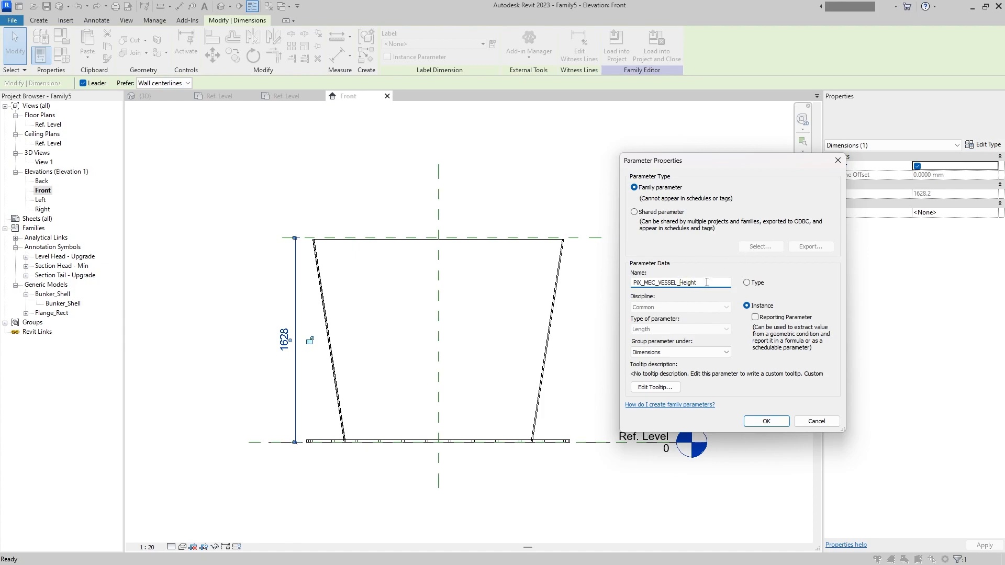
{"action": "left_click_drag", "start_coordinate": [709, 284], "coordinate": [553, 291]}
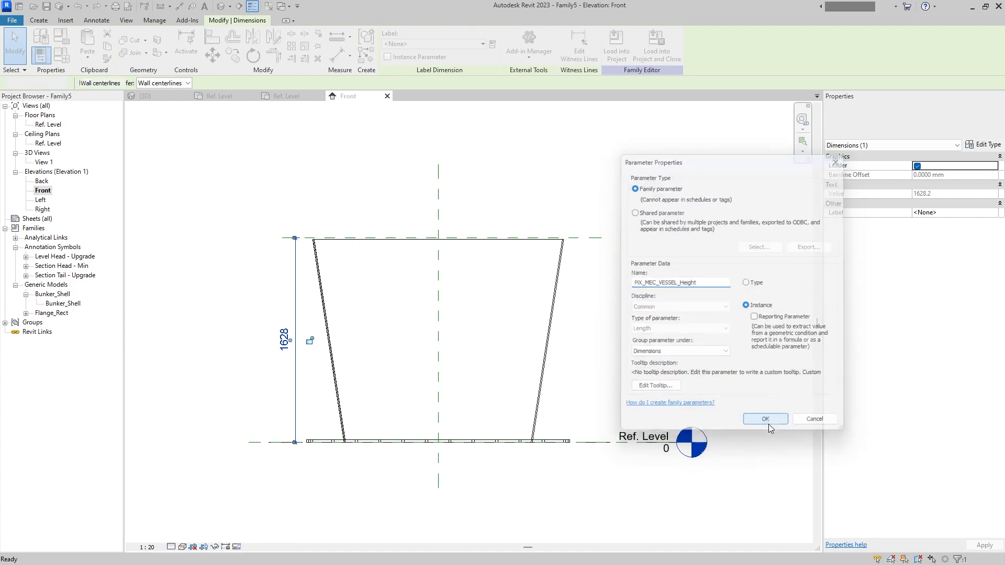
{"action": "left_click", "coordinate": [766, 421]}
{"action": "left_click", "coordinate": [592, 332]}
- Set PiX_MEC_VESSEL_Height to 1600 in the family types and apply the change
{"action": "left_click", "coordinate": [61, 54]}
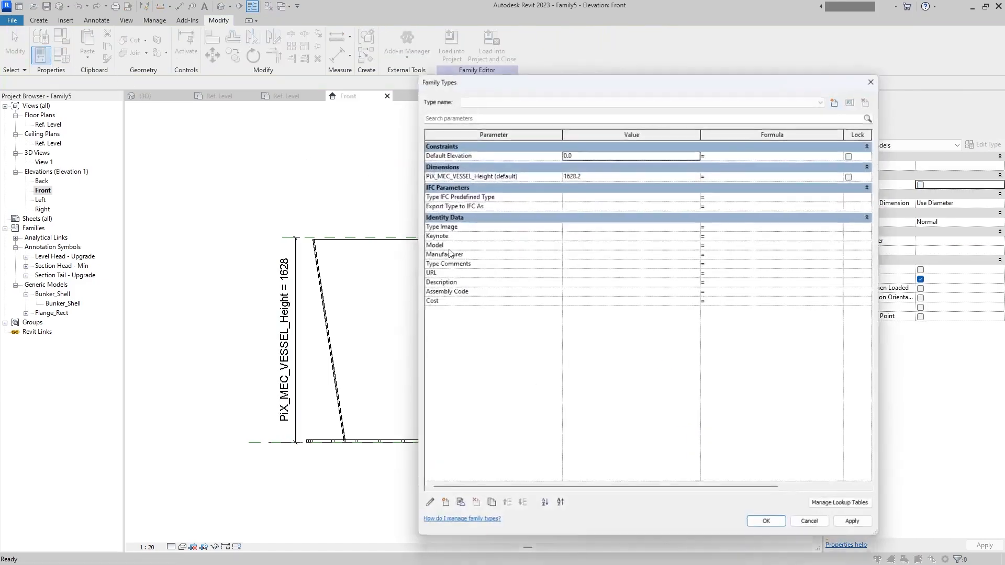
{"action": "left_click", "coordinate": [605, 173]}
{"action": "key", "text": "Tab"}
{"action": "left_click", "coordinate": [767, 532]}
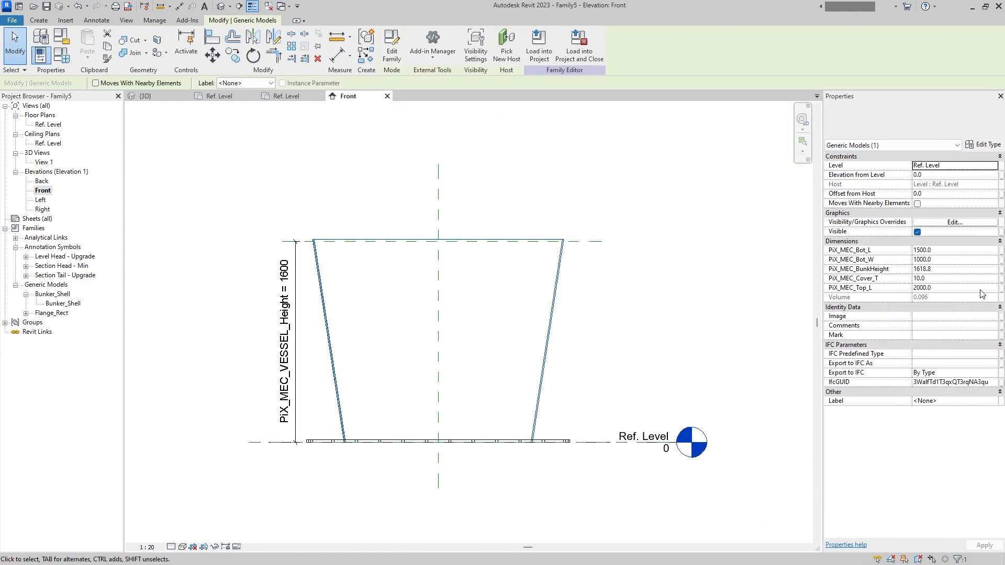
- Associate the bunker shell instance's PiX_MEC_BunkHeight dimension with the family parameter PiX_MEC_VESSEL_Height
{"action": "left_click", "coordinate": [1001, 269]}
{"action": "left_click", "coordinate": [487, 296]}
{"action": "left_click", "coordinate": [549, 412]}
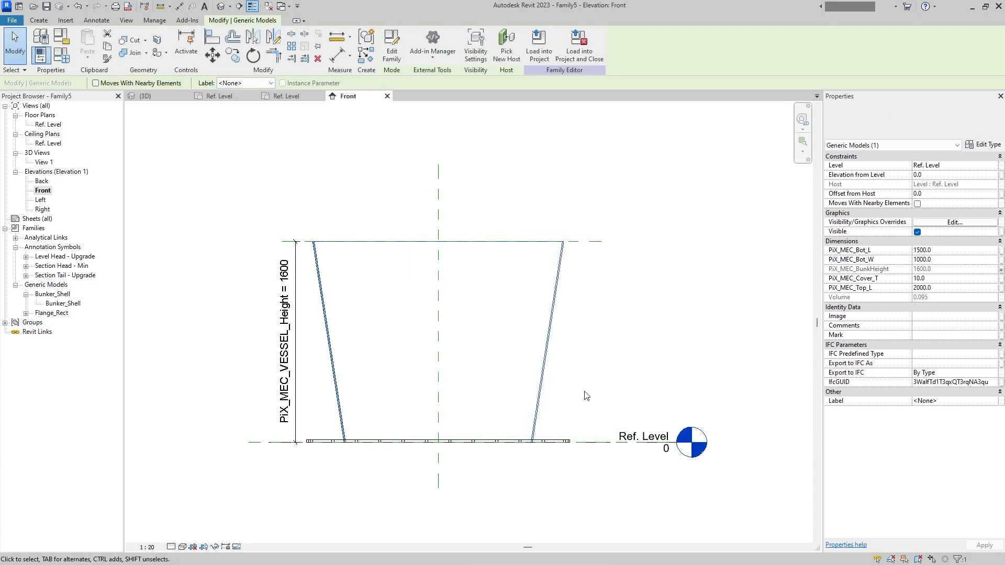
{"action": "left_click", "coordinate": [635, 328]}
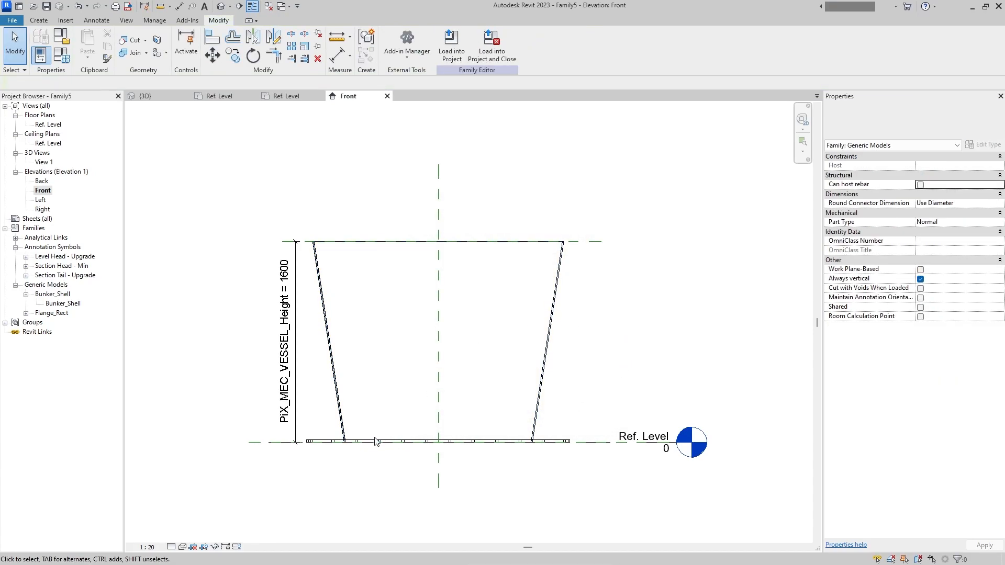
- Begin a new shared parameter for the shell's PiX_MEC_Bot_L and load PipeEX_SharedParameters.txt from the PipeEX folder as the shared parameter file
{"action": "left_click", "coordinate": [550, 335]}
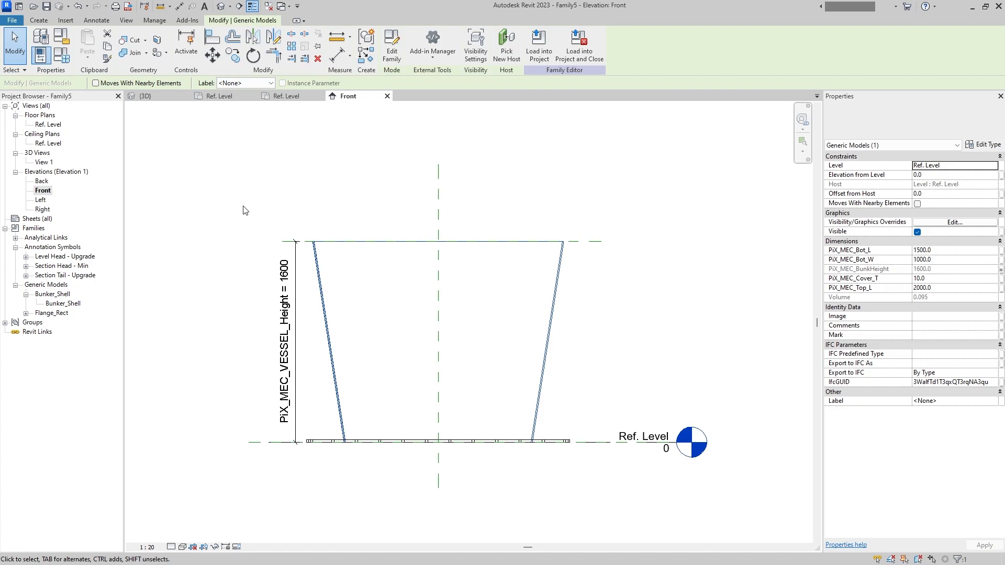
{"action": "left_click", "coordinate": [1000, 251]}
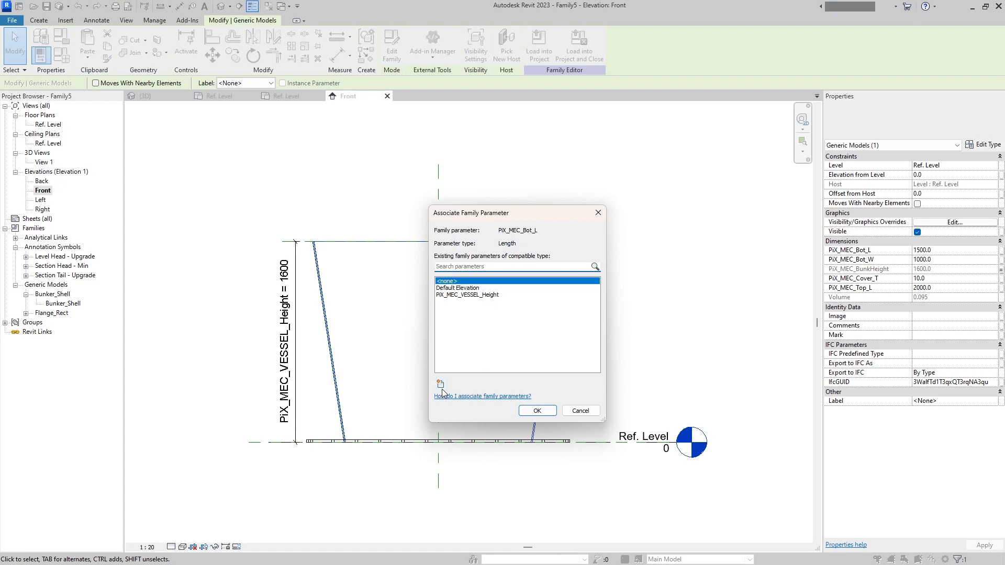
{"action": "left_click", "coordinate": [440, 385]}
{"action": "left_click", "coordinate": [662, 213]}
{"action": "left_click", "coordinate": [760, 246]}
{"action": "left_click", "coordinate": [527, 295]}
{"action": "left_click", "coordinate": [756, 215]}
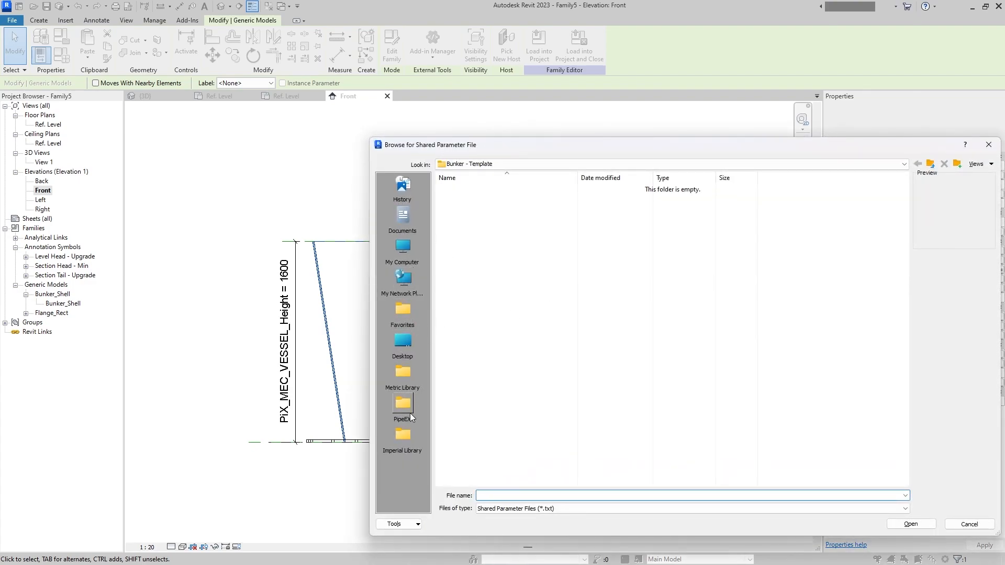
{"action": "left_click", "coordinate": [411, 417]}
{"action": "double_click", "coordinate": [494, 212]}
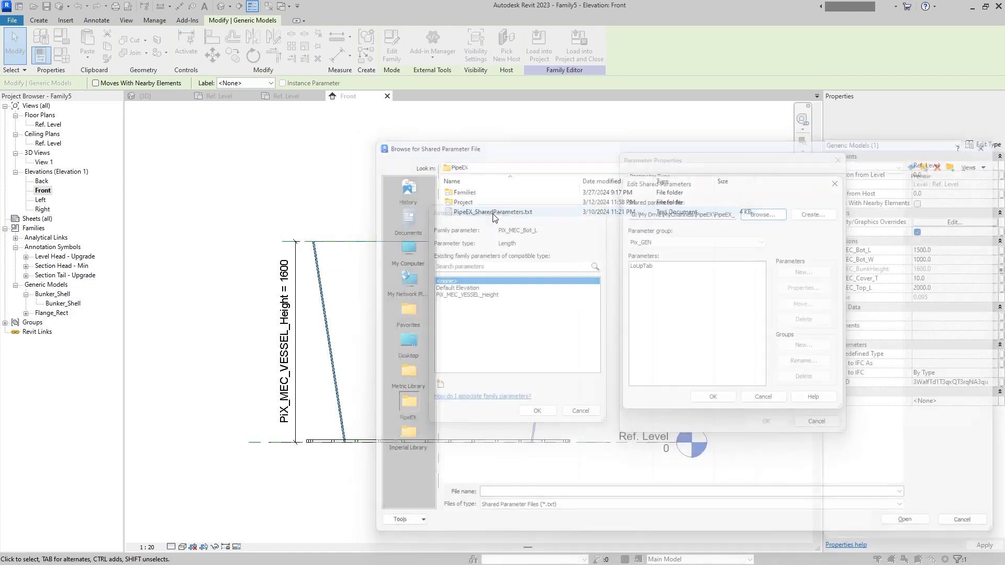
- Create a new shared parameter group named PIX_MEC in the shared parameter file
{"action": "left_click", "coordinate": [670, 243]}
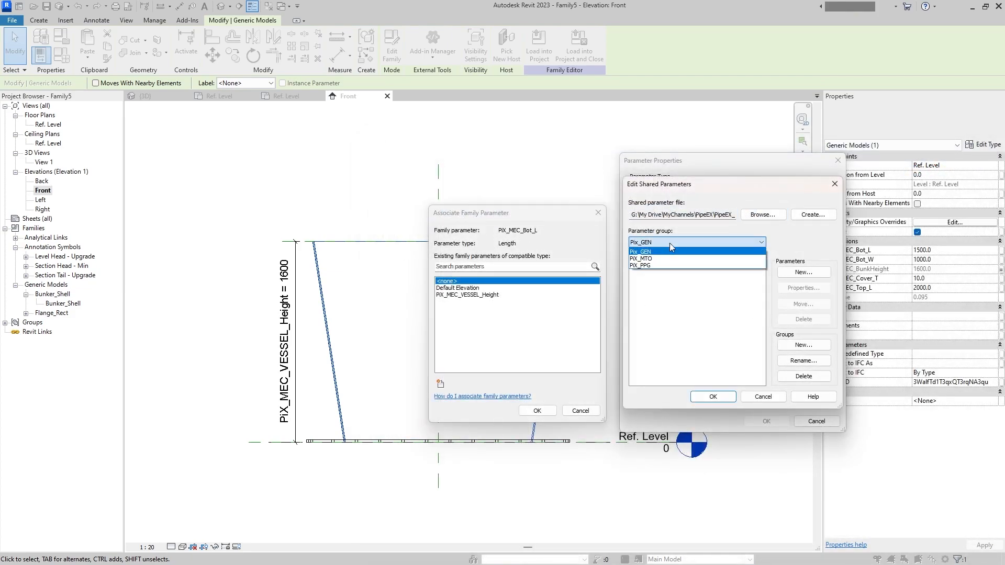
{"action": "left_click", "coordinate": [663, 266]}
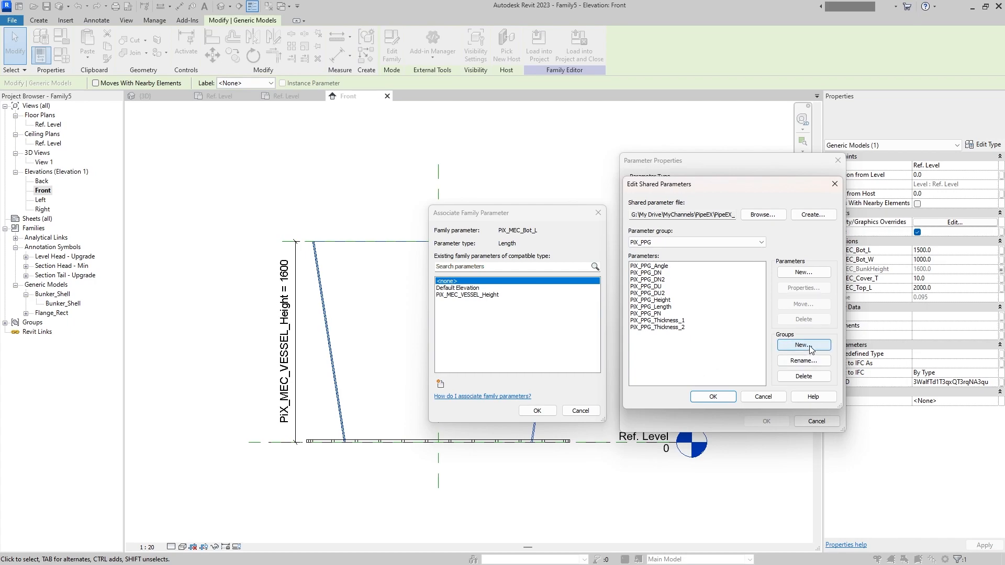
{"action": "left_click", "coordinate": [804, 346]}
{"action": "type", "text": "PIX_MEC"}
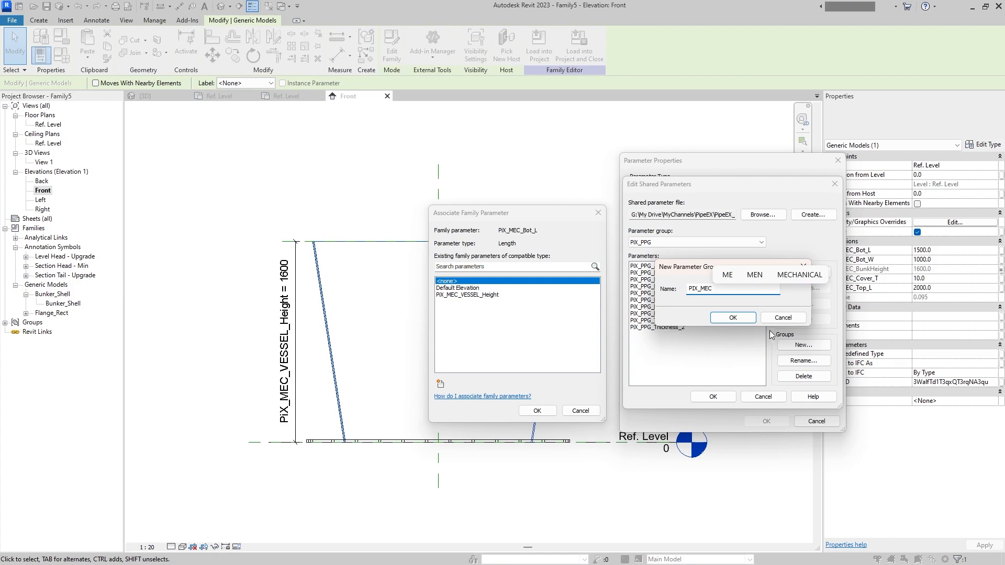
{"action": "key", "text": "Return"}
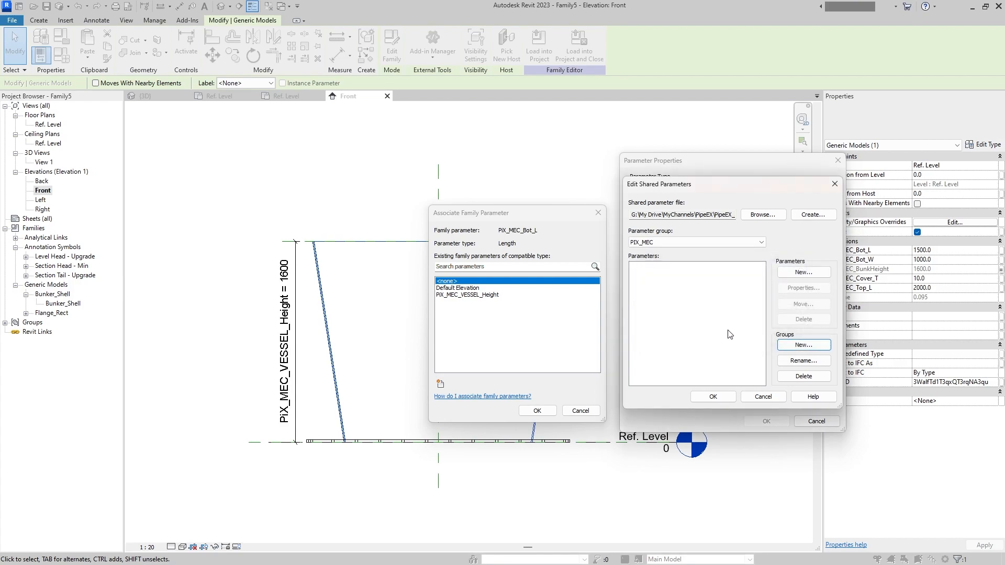
- Create a Length shared parameter named PiX_MEC_Bot_L in the PIX_MEC group
{"action": "left_click_drag", "start_coordinate": [659, 184], "coordinate": [576, 185]}
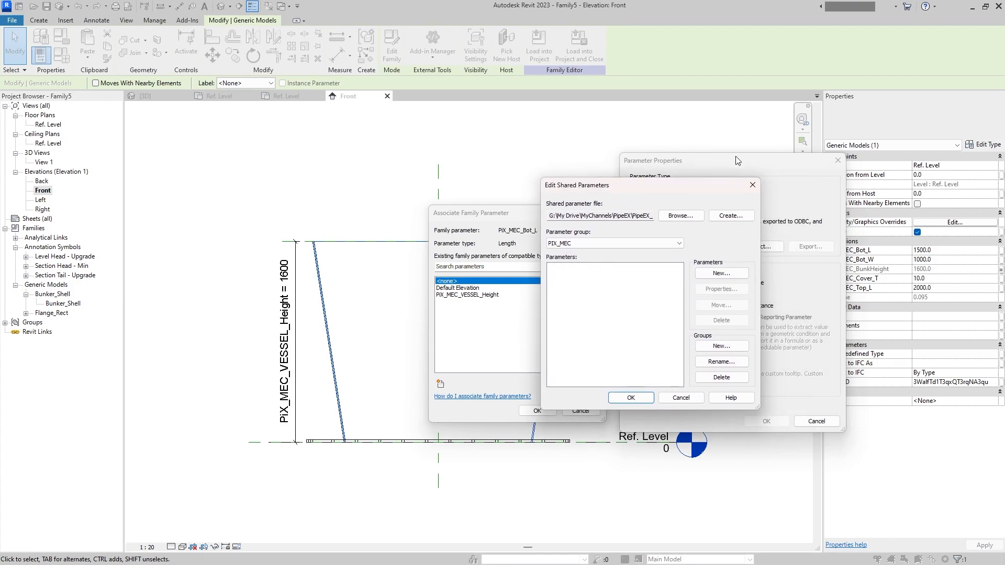
{"action": "left_click", "coordinate": [721, 272]}
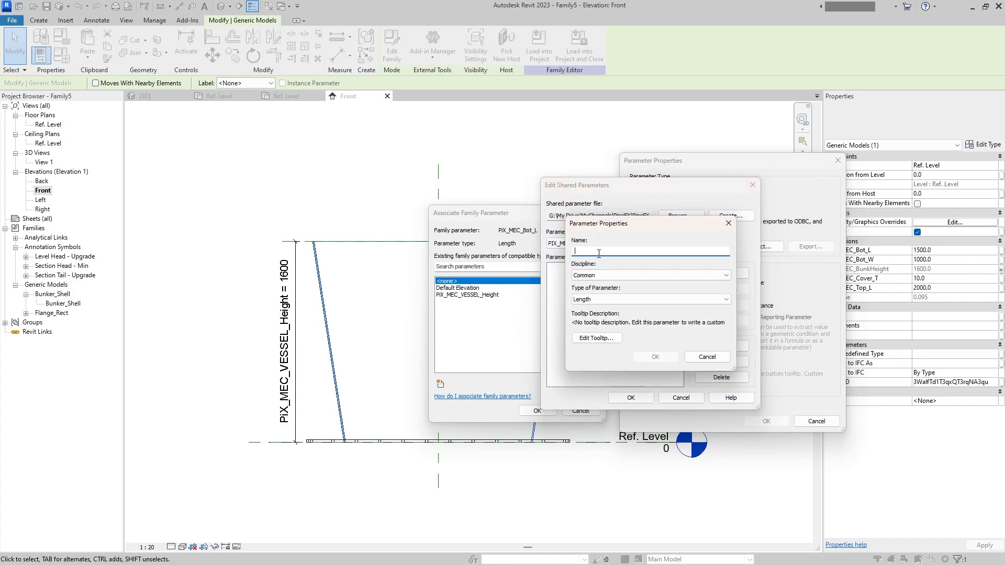
{"action": "type", "text": "PiX_MEC_Bot_L"}
{"action": "double_click", "coordinate": [616, 253]}
{"action": "key", "text": "ctrl+c"}
{"action": "left_click", "coordinate": [667, 359]}
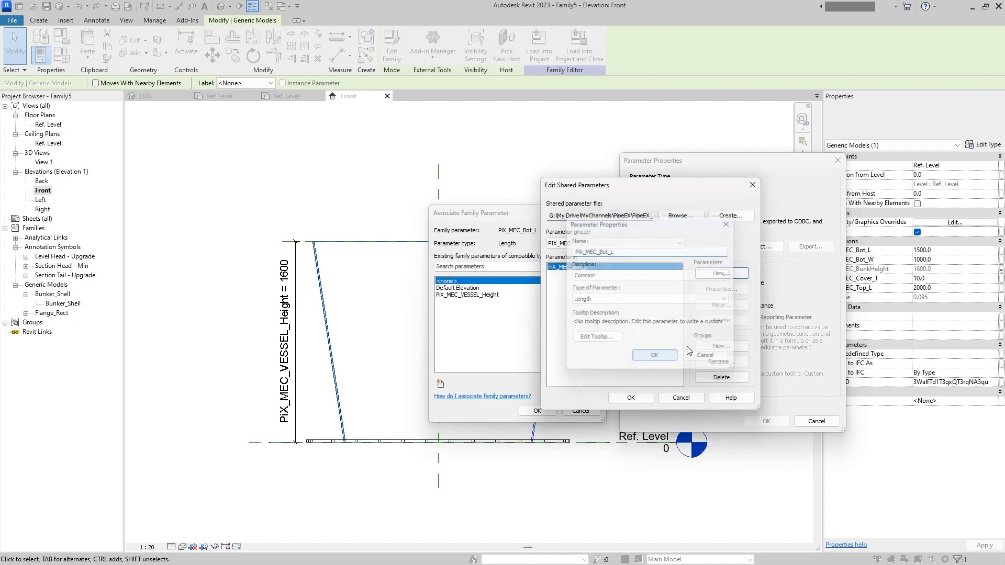
- Add a second Length shared parameter named PiX_MEC_Bot_W to the PIX_MEC group
{"action": "left_click", "coordinate": [717, 273]}
{"action": "left_click", "coordinate": [616, 253]}
{"action": "key", "text": "ctrl+v"}
{"action": "key", "text": "BackSpace"}
{"action": "type", "text": "W"}
{"action": "left_click", "coordinate": [649, 357]}
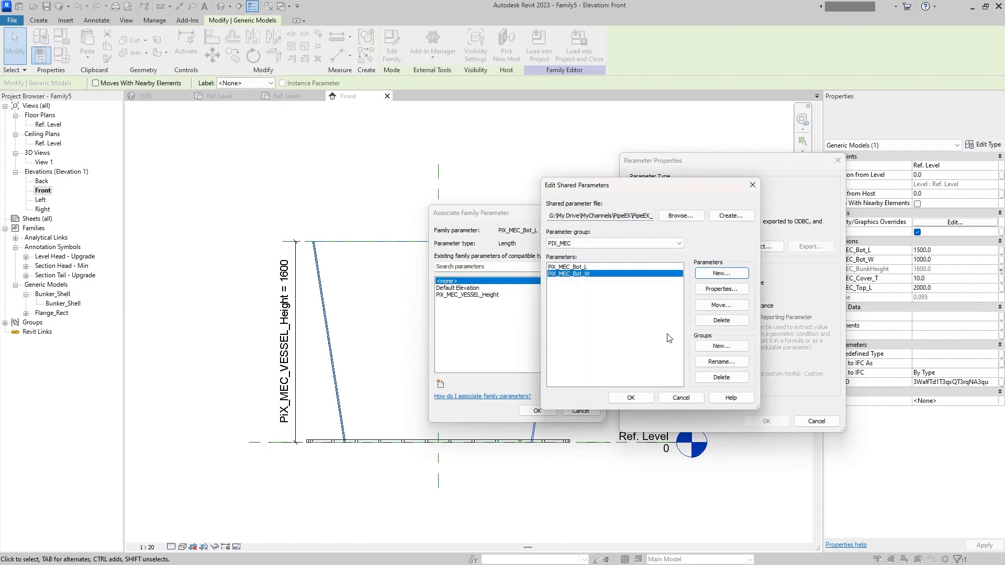
- Add a Length shared parameter named PiX_MEC_Cover_Th to the PIX_MEC group
{"action": "left_click", "coordinate": [716, 276]}
{"action": "left_click", "coordinate": [633, 254]}
{"action": "key", "text": "ctrl+v"}
{"action": "left_click_drag", "start_coordinate": [608, 251], "coordinate": [600, 254]}
{"action": "type", "text": "Cover_T"}
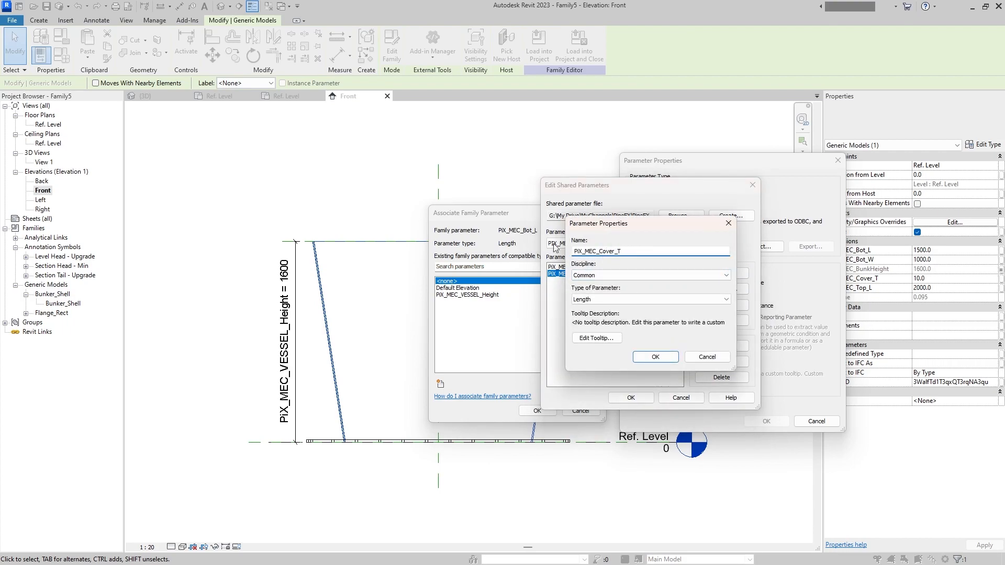
{"action": "type", "text": "h"}
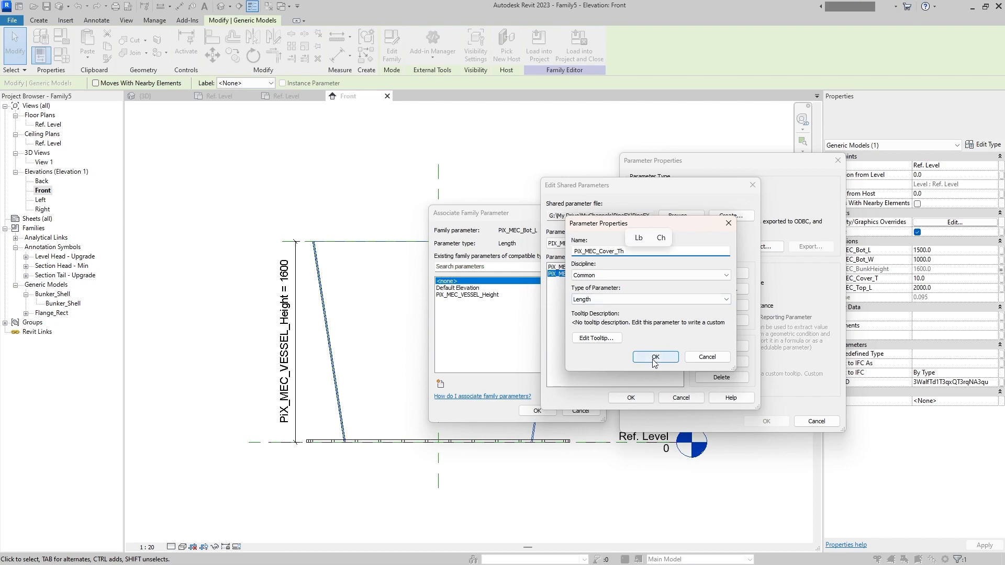
{"action": "left_click", "coordinate": [655, 357]}
- Add the Length shared parameters PiX_MEC_Top_L and PiX_MEC_Top_W to the PIX_MEC group
{"action": "left_click", "coordinate": [720, 273]}
{"action": "key", "text": "ctrl+v"}
{"action": "type", "text": "Top"}
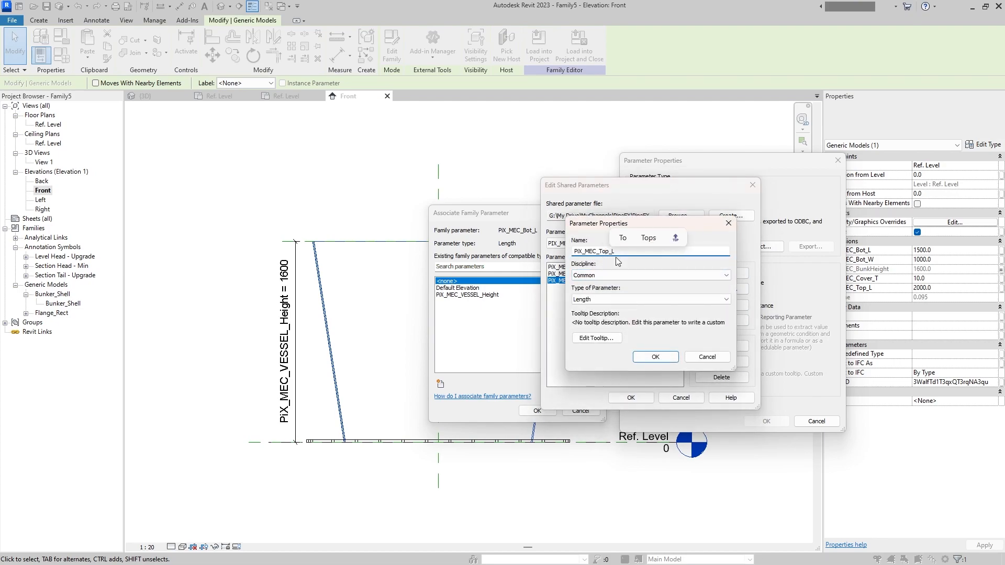
{"action": "key", "text": "ctrl+a"}
{"action": "left_click", "coordinate": [655, 355]}
{"action": "left_click", "coordinate": [720, 274]}
{"action": "key", "text": "ctrl+v"}
{"action": "key", "text": "BackSpace"}
{"action": "type", "text": "W"}
{"action": "left_click", "coordinate": [654, 358]}
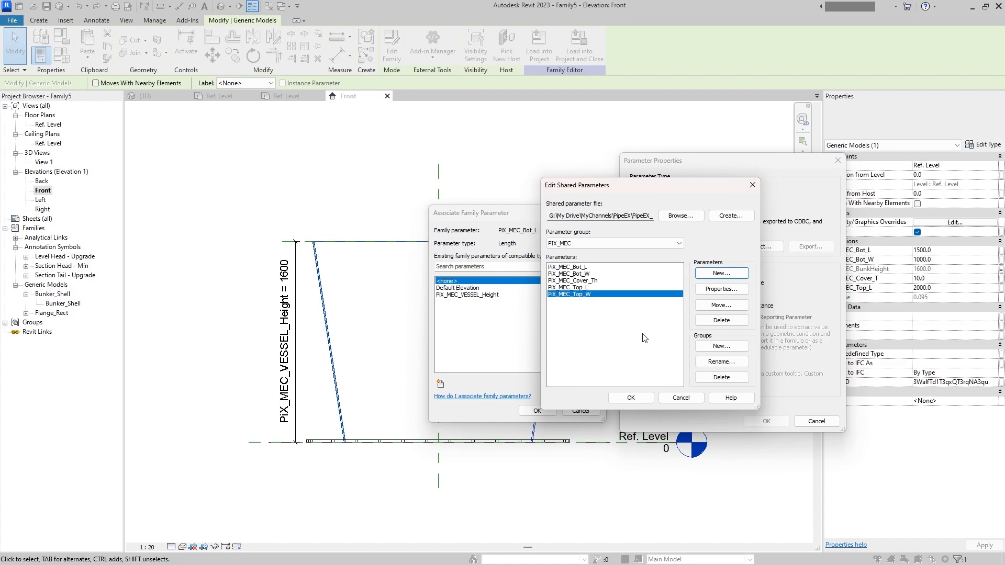
- Add a Length shared parameter named PiX_MEC_Bunker_Height to the PIX_MEC group
{"action": "left_click", "coordinate": [709, 276]}
{"action": "key", "text": "ctrl+v"}
{"action": "left_click_drag", "start_coordinate": [599, 252], "coordinate": [604, 253]}
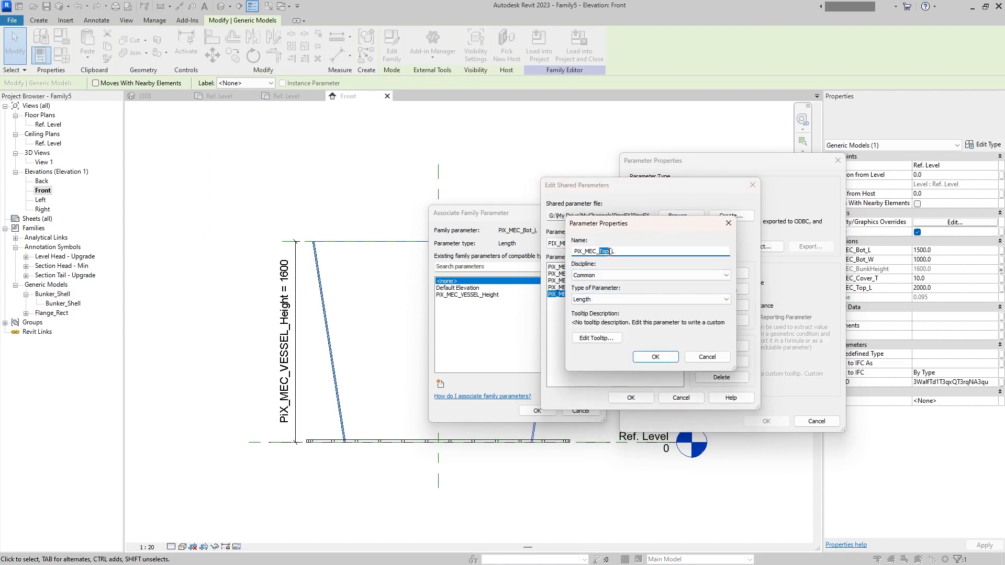
{"action": "type", "text": "Bunker"}
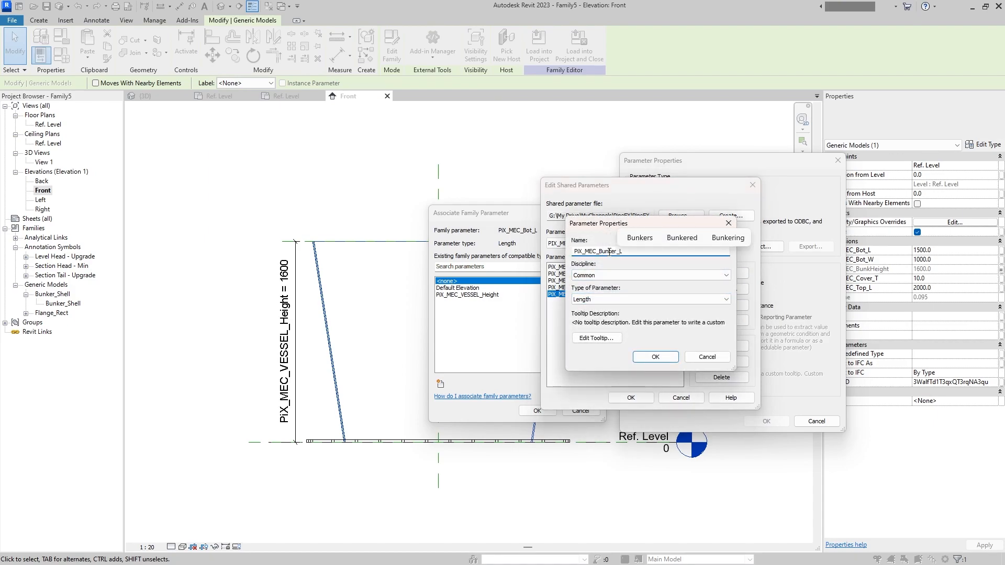
{"action": "type", "text": "_Top"}
{"action": "key", "text": "BackSpace"}
{"action": "key", "text": "BackSpace"}
{"action": "key", "text": "BackSpace"}
{"action": "type", "text": "H"}
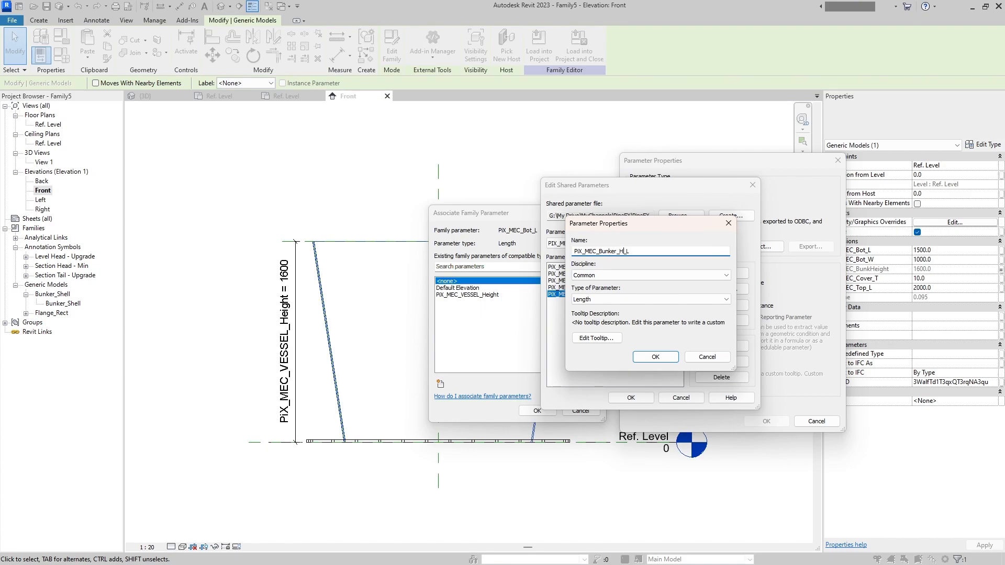
{"action": "type", "text": "eight"}
{"action": "key", "text": "shift+Right"}
{"action": "double_click", "coordinate": [609, 252]}
{"action": "left_click", "coordinate": [654, 357]}
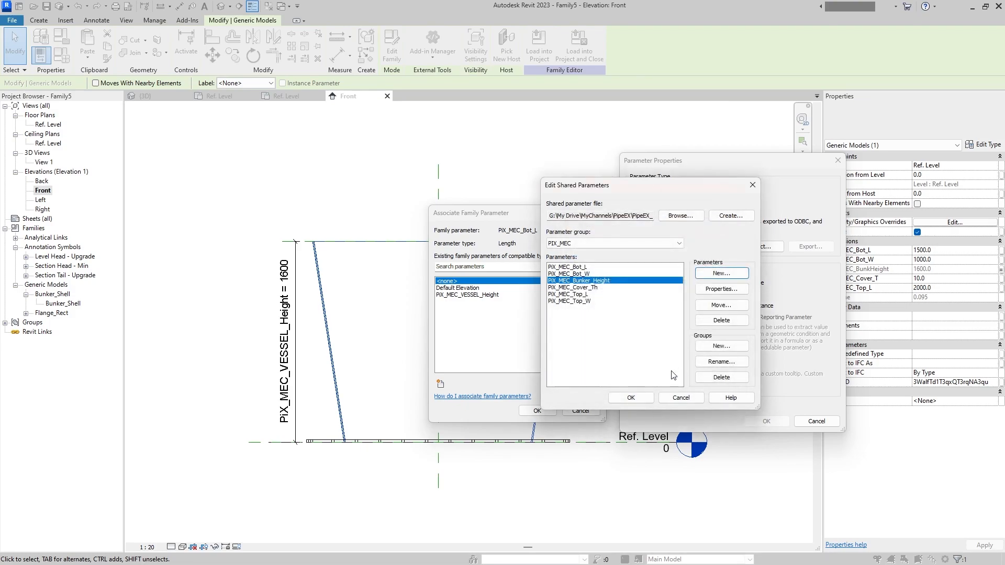
- Delete the shared parameters PiX_MEC_Bot_L, PiX_MEC_Bot_W, PiX_MEC_Top_L and PiX_MEC_Top_W from the PIX_MEC group
{"action": "left_click", "coordinate": [592, 288]}
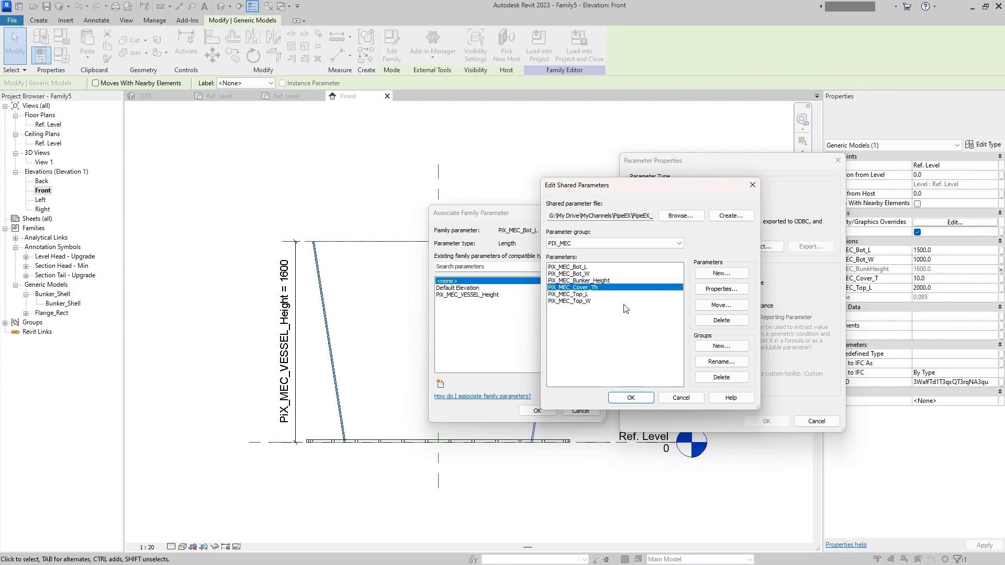
{"action": "left_click", "coordinate": [571, 274]}
{"action": "left_click", "coordinate": [721, 320]}
{"action": "left_click", "coordinate": [578, 329]}
{"action": "left_click", "coordinate": [577, 268]}
{"action": "left_click", "coordinate": [715, 322]}
{"action": "left_click", "coordinate": [525, 326]}
{"action": "left_click", "coordinate": [575, 281]}
{"action": "left_click", "coordinate": [717, 323]}
{"action": "left_click", "coordinate": [525, 326]}
{"action": "left_click", "coordinate": [574, 281]}
{"action": "left_click", "coordinate": [715, 323]}
{"action": "left_click", "coordinate": [525, 326]}
- Create the Length shared parameters PiX_MEC_Bunker_Top_W and PiX_MEC_Bunker_Top_L in the PIX_MEC group
{"action": "left_click", "coordinate": [721, 273]}
{"action": "key", "text": "ctrl+v"}
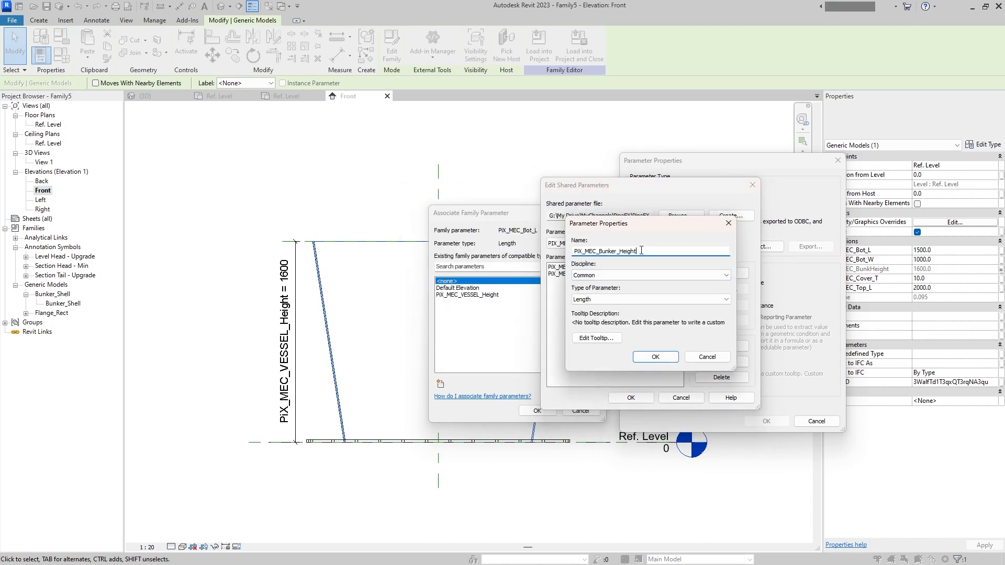
{"action": "left_click_drag", "start_coordinate": [632, 255], "coordinate": [621, 257]}
{"action": "type", "text": "Top_W"}
{"action": "key", "text": "shift+Home"}
{"action": "left_click", "coordinate": [655, 357]}
{"action": "left_click", "coordinate": [715, 277]}
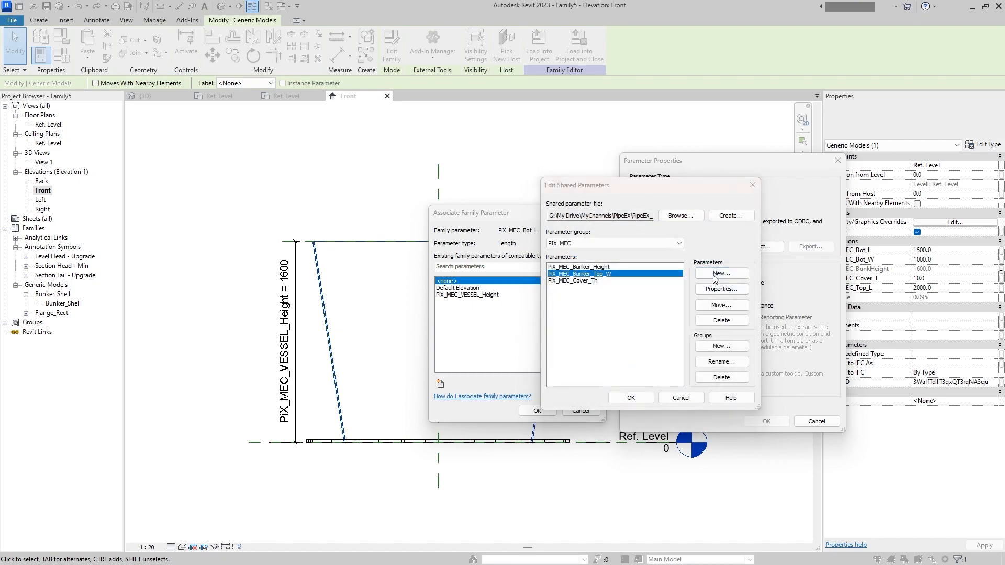
{"action": "key", "text": "ctrl+v"}
{"action": "left_click", "coordinate": [655, 357]}
- Create the Length shared parameters PiX_MEC_Bunker_Bot_W and PiX_MEC_Bunker_Bot_L in the PIX_MEC group
{"action": "left_click", "coordinate": [715, 277]}
{"action": "key", "text": "ctrl+v"}
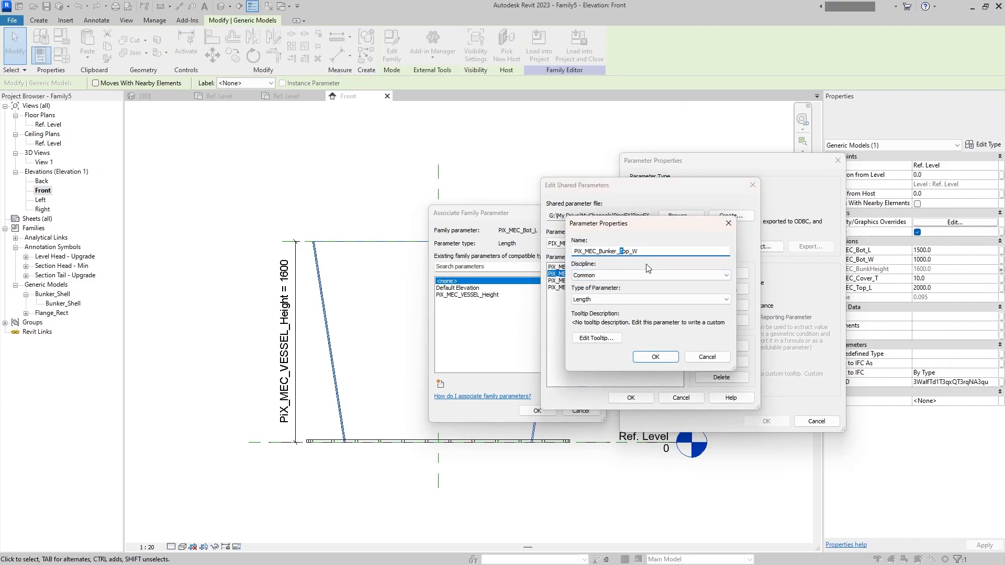
{"action": "type", "text": "t"}
{"action": "key", "text": "shift+Home"}
{"action": "key", "text": "ctrl+c"}
{"action": "left_click", "coordinate": [655, 357]}
{"action": "left_click", "coordinate": [721, 272]}
{"action": "key", "text": "ctrl+v"}
{"action": "key", "text": "BackSpace"}
{"action": "type", "text": "L"}
{"action": "left_click", "coordinate": [658, 356]}
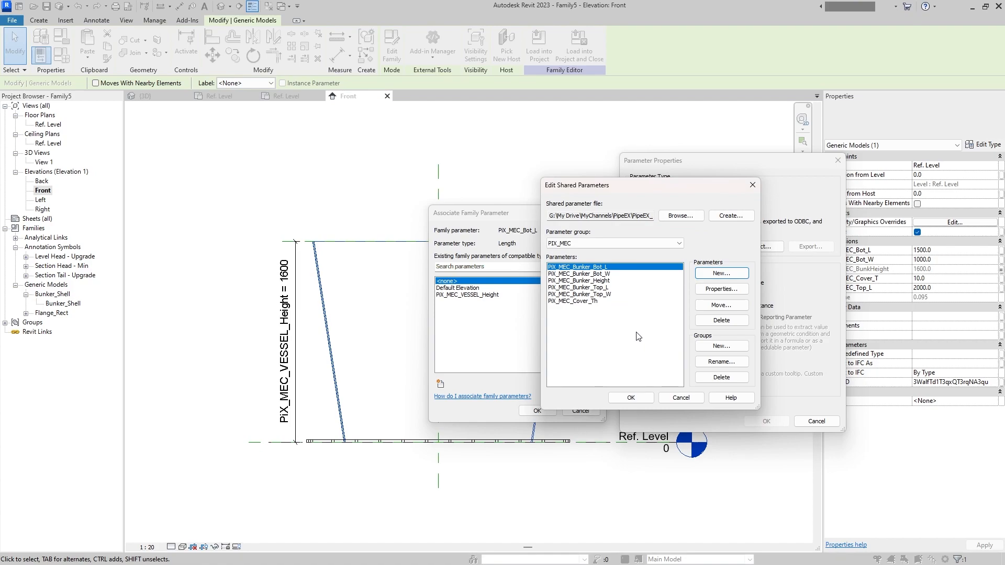
- Replace PiX_MEC_Cover_Th with a new Length shared parameter named PiX_MEC_Bunker_Thickness and accept the shared parameter edits
{"action": "left_click", "coordinate": [617, 301]}
{"action": "left_click", "coordinate": [715, 321]}
{"action": "left_click", "coordinate": [520, 323]}
{"action": "left_click", "coordinate": [707, 274]}
{"action": "key", "text": "ctrl+v"}
{"action": "left_click_drag", "start_coordinate": [639, 251], "coordinate": [618, 252]}
{"action": "type", "text": "Thickness"}
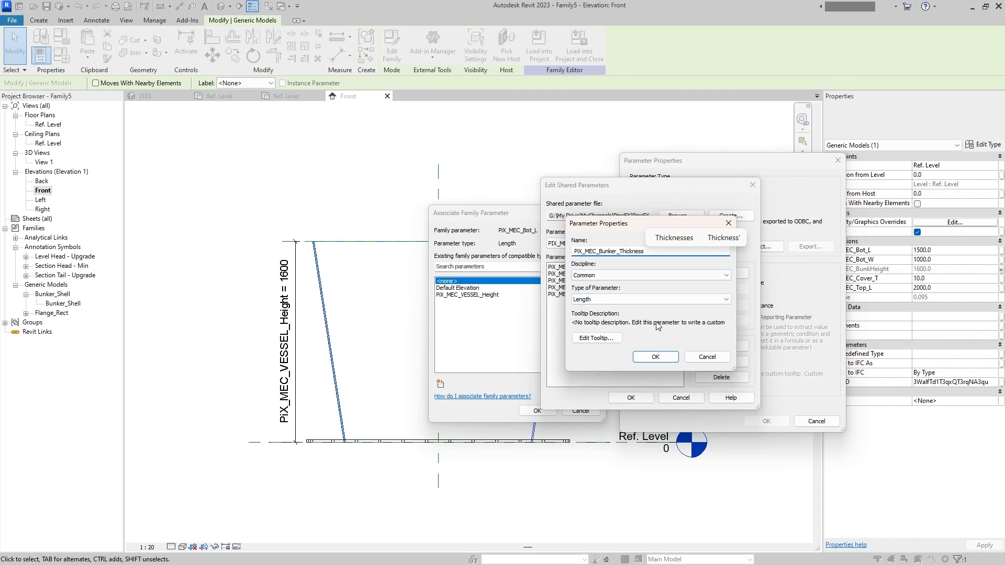
{"action": "left_click", "coordinate": [659, 357]}
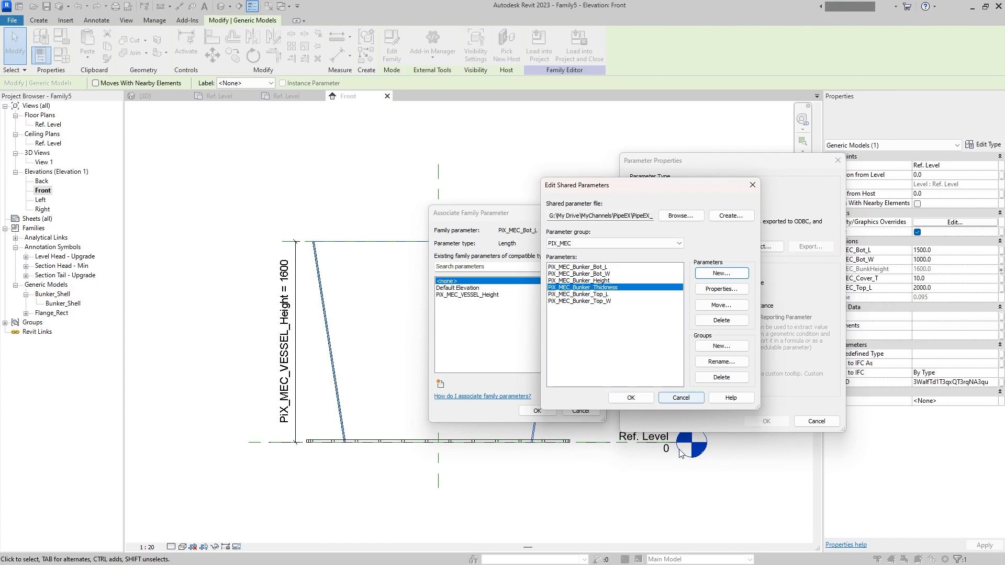
{"action": "left_click", "coordinate": [632, 397]}
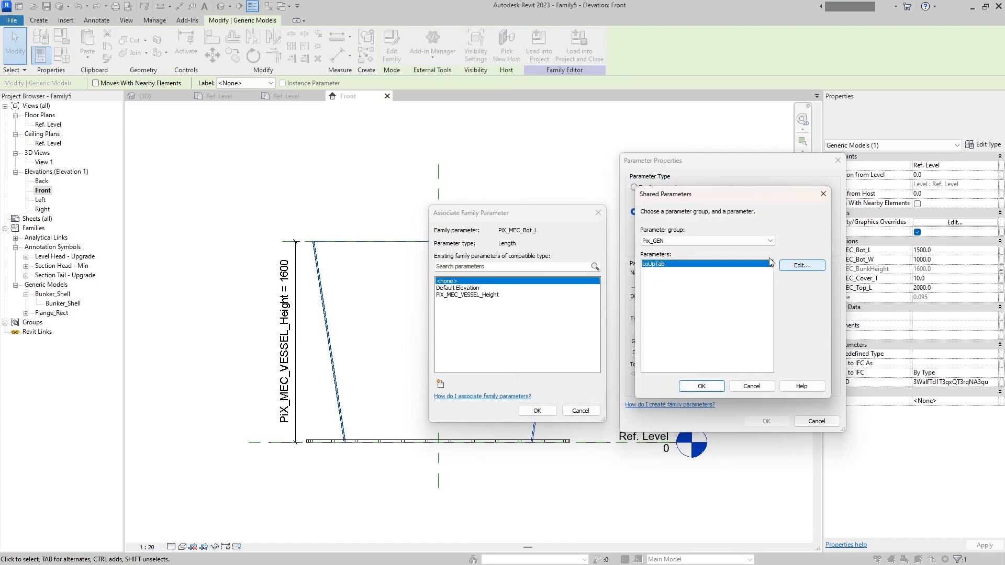
- Reopen the PIX_MEC group for editing and add the Length shared parameter PiX_MEC_Bunker_Bot_Flange_Width
{"action": "left_click", "coordinate": [769, 241]}
{"action": "left_click", "coordinate": [753, 263]}
{"action": "left_click", "coordinate": [799, 266]}
{"action": "left_click", "coordinate": [590, 244]}
{"action": "left_click", "coordinate": [586, 264]}
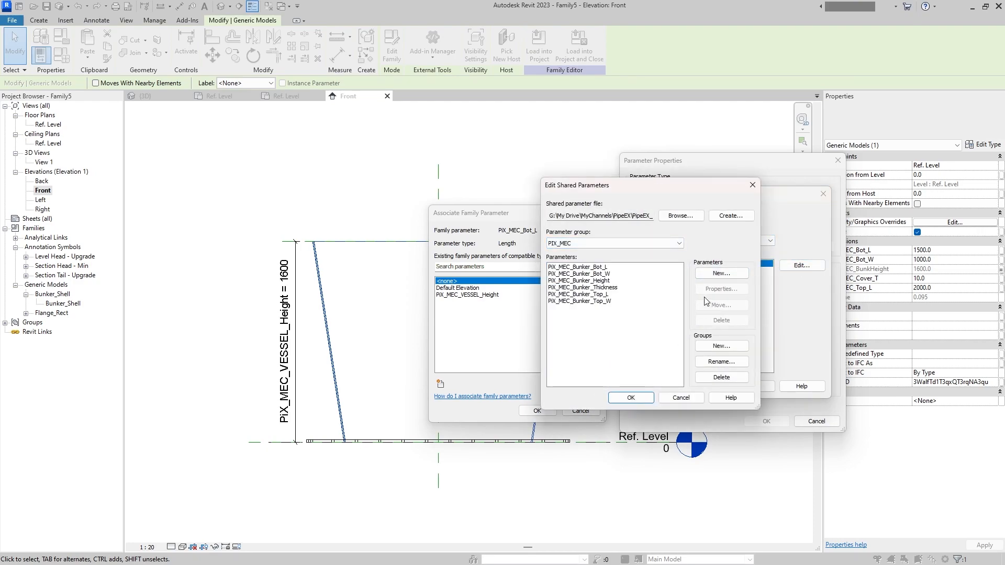
{"action": "left_click", "coordinate": [721, 273]}
{"action": "left_click_drag", "start_coordinate": [644, 225], "coordinate": [746, 240]}
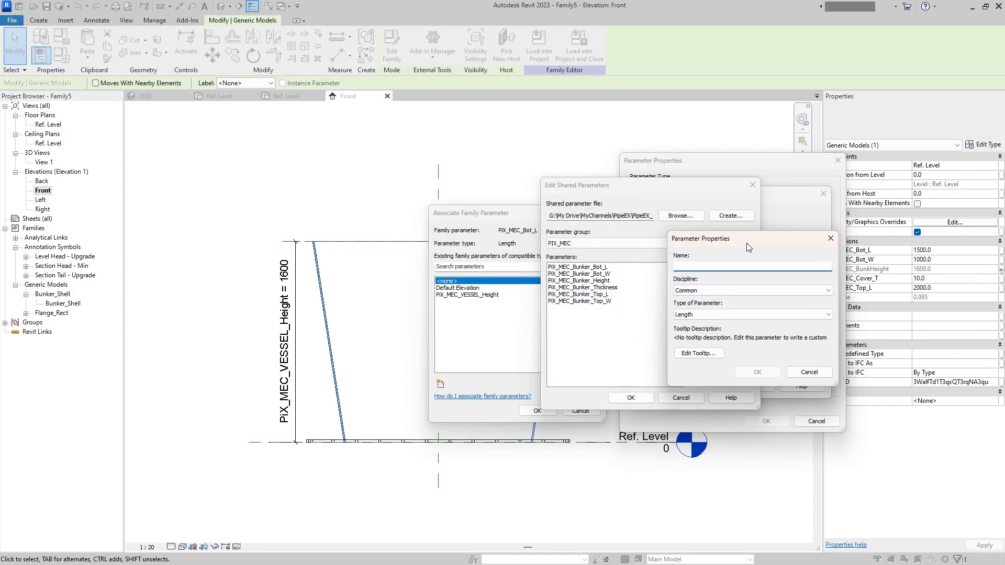
{"action": "key", "text": "ctrl+v"}
{"action": "left_click_drag", "start_coordinate": [722, 267], "coordinate": [730, 268]}
{"action": "type", "text": "Flange_"}
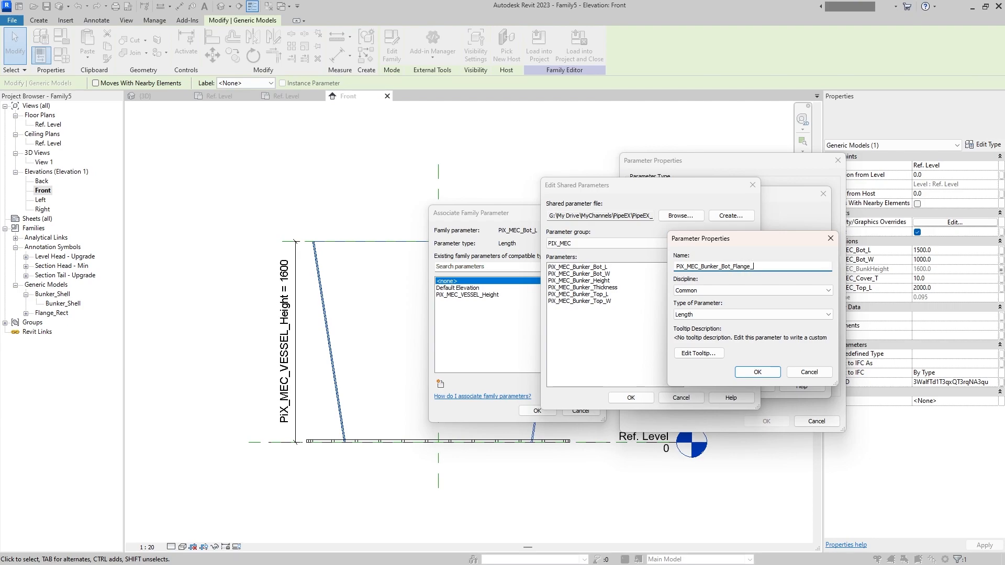
{"action": "type", "text": "Width"}
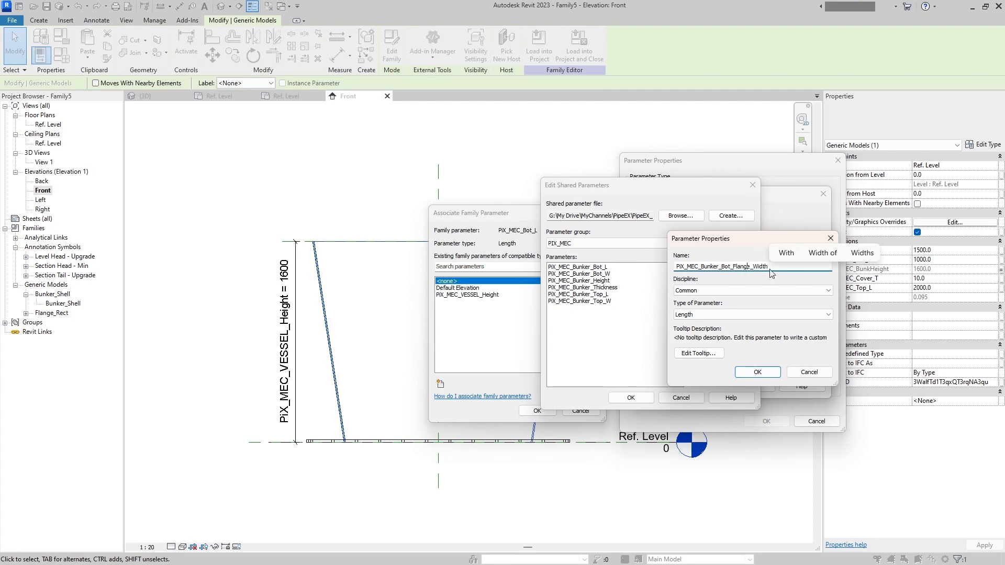
{"action": "left_click_drag", "start_coordinate": [675, 267], "coordinate": [793, 263]}
{"action": "key", "text": "ctrl+c"}
{"action": "left_click", "coordinate": [758, 374]}
- Add a Length shared parameter named PiX_MEC_Bunker_Top_Flange_Width to the PIX_MEC group
{"action": "left_click", "coordinate": [723, 274]}
{"action": "key", "text": "ctrl+v"}
{"action": "type", "text": "Top"}
{"action": "left_click", "coordinate": [756, 371]}
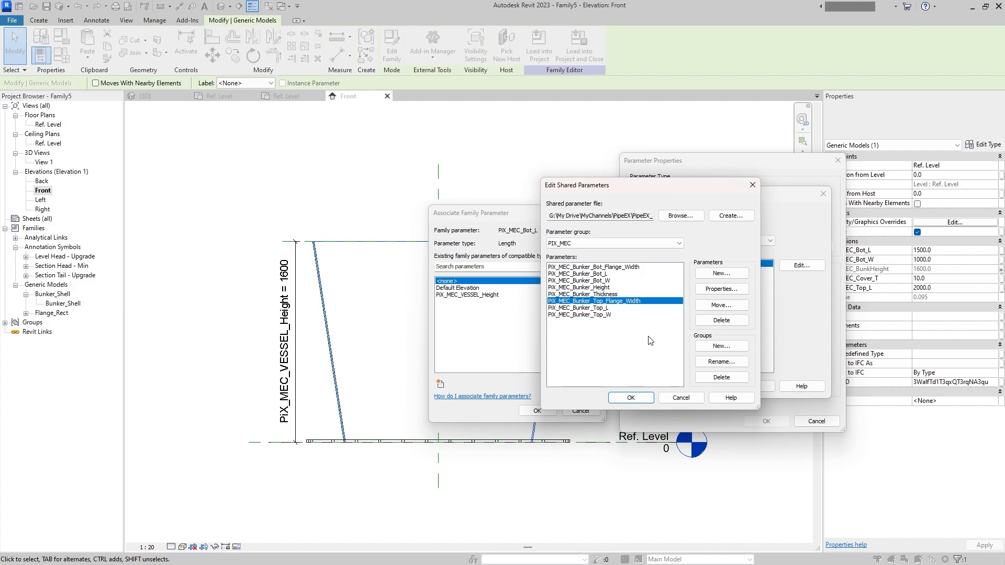
- Add a Length shared parameter named PiX_MEC_Bunker_Bot_Flange_Thickness to the PIX_MEC group
{"action": "left_click", "coordinate": [721, 289]}
{"action": "left_click_drag", "start_coordinate": [769, 266], "coordinate": [762, 266]}
{"action": "type", "text": "Thickness"}
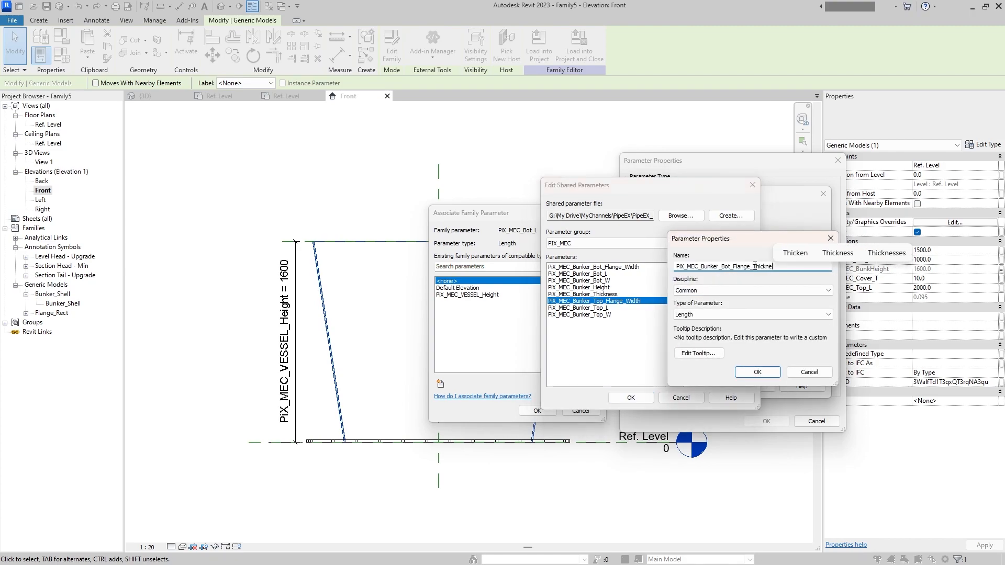
{"action": "key", "text": "ctrl+c"}
{"action": "left_click_drag", "start_coordinate": [678, 265], "coordinate": [732, 266]}
{"action": "left_click", "coordinate": [760, 374]}
- Add the Length shared parameter PiX_MEC_Bunker_Top_Flange_Thickness to the PIX_MEC group and accept the shared parameter edits
{"action": "left_click", "coordinate": [735, 274]}
{"action": "key", "text": "ctrl+v"}
{"action": "type", "text": "Top"}
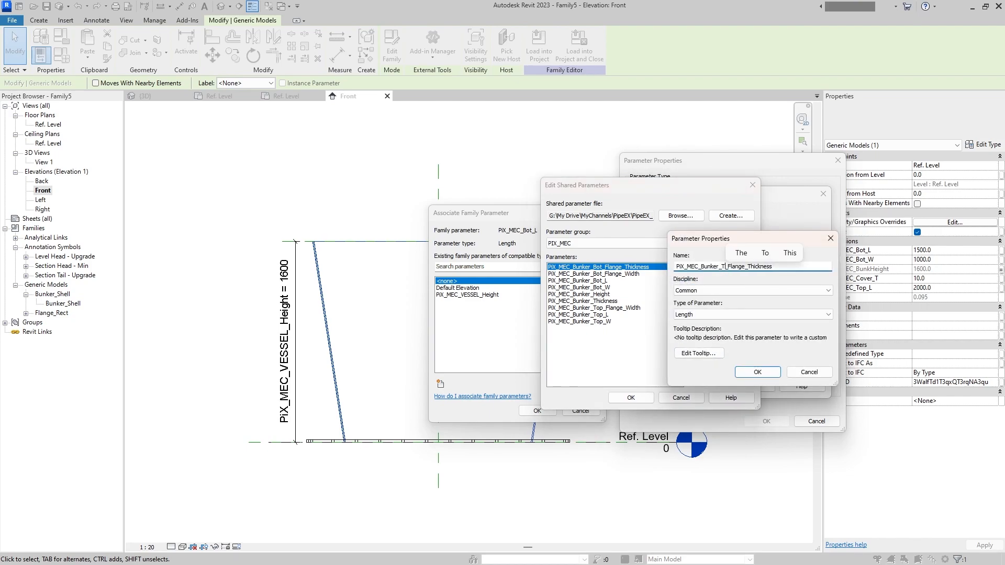
{"action": "left_click", "coordinate": [753, 372]}
{"action": "left_click", "coordinate": [631, 398]}
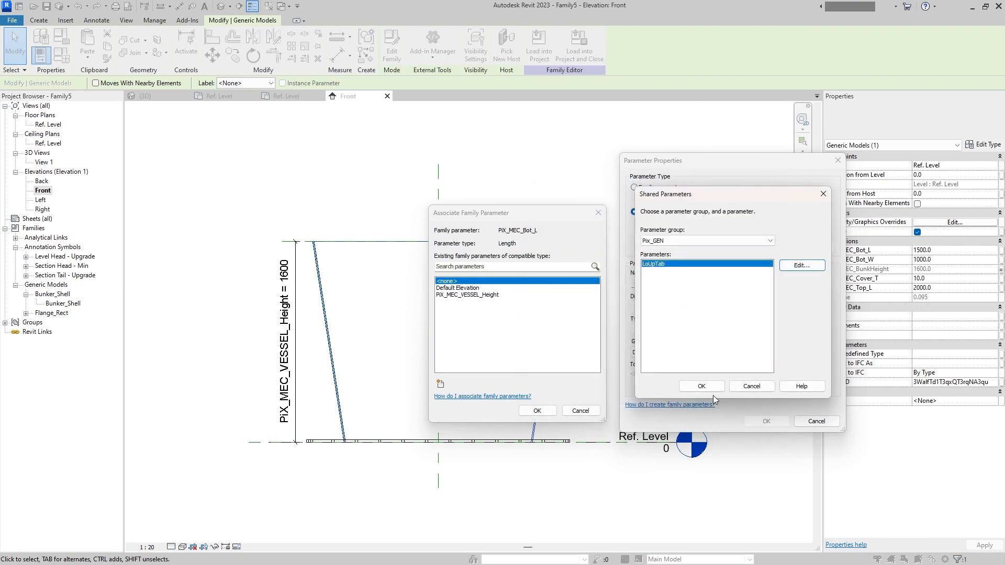
{"action": "left_click", "coordinate": [702, 386]}
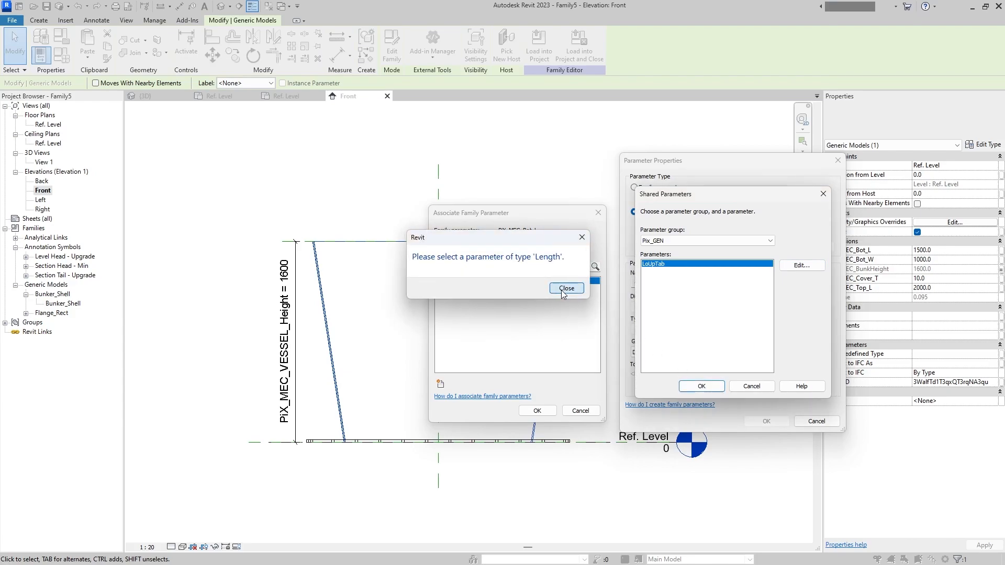
{"action": "left_click", "coordinate": [571, 289]}
{"action": "left_click", "coordinate": [686, 241]}
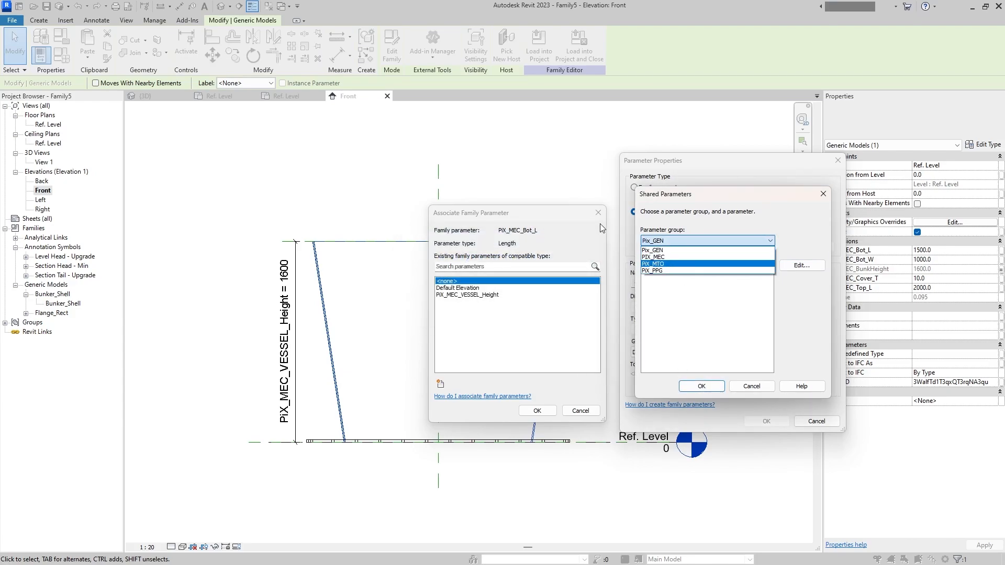
{"action": "left_click", "coordinate": [654, 250]}
{"action": "left_click", "coordinate": [823, 194]}
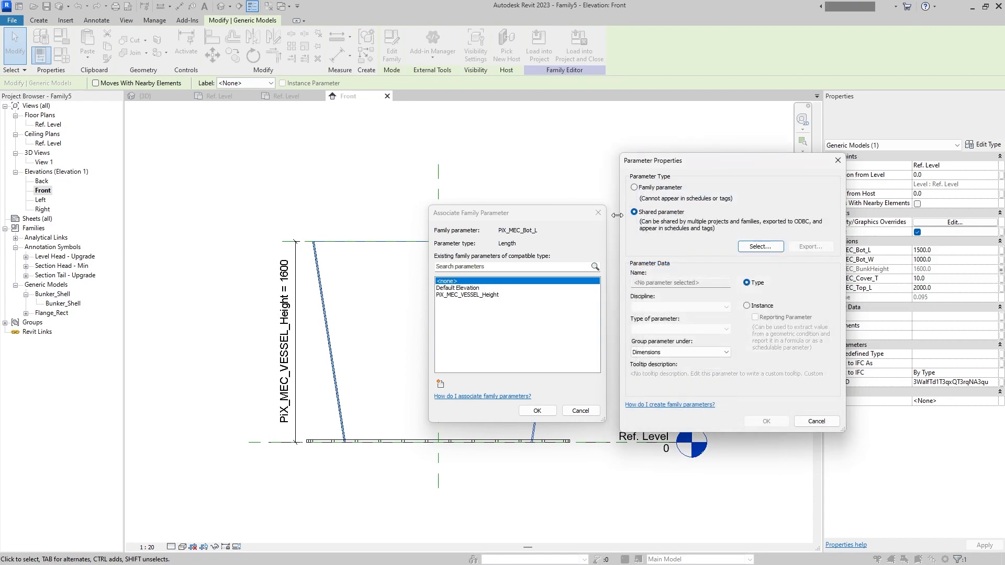
{"action": "left_click", "coordinate": [817, 422]}
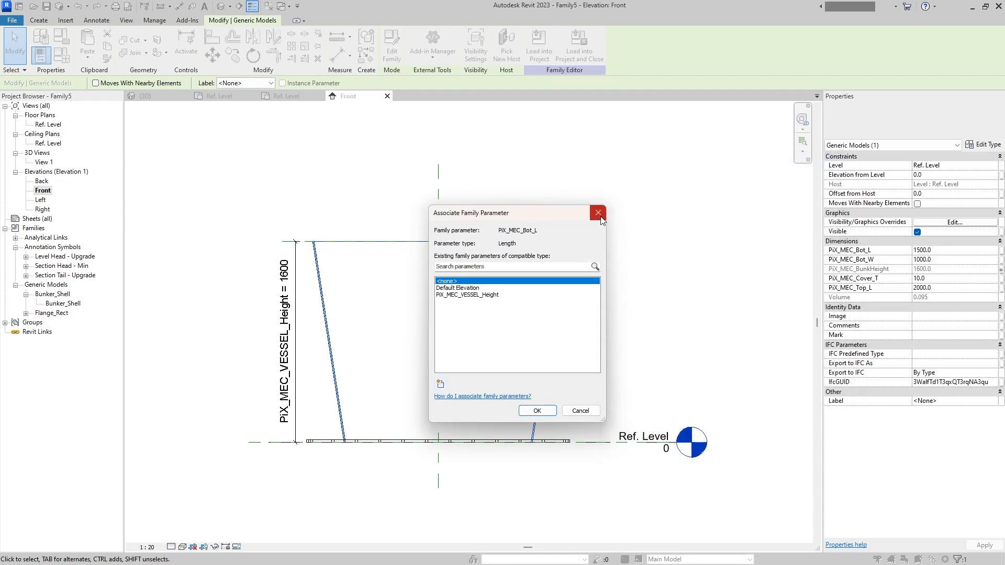
{"action": "left_click", "coordinate": [598, 213]}
- Associate the shell's PiX_MEC_Bot_L with a new shared instance parameter PiX_MEC_Bunker_Bot_L from the PIX_MEC group
{"action": "left_click", "coordinate": [1000, 250]}
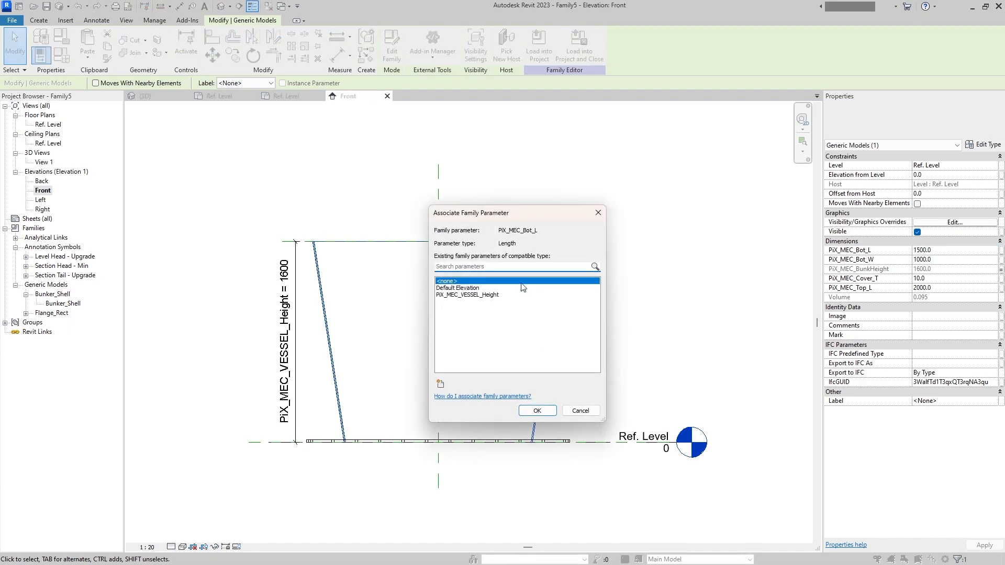
{"action": "left_click", "coordinate": [440, 383]}
{"action": "left_click", "coordinate": [661, 212]}
{"action": "left_click", "coordinate": [760, 246]}
{"action": "left_click", "coordinate": [674, 242]}
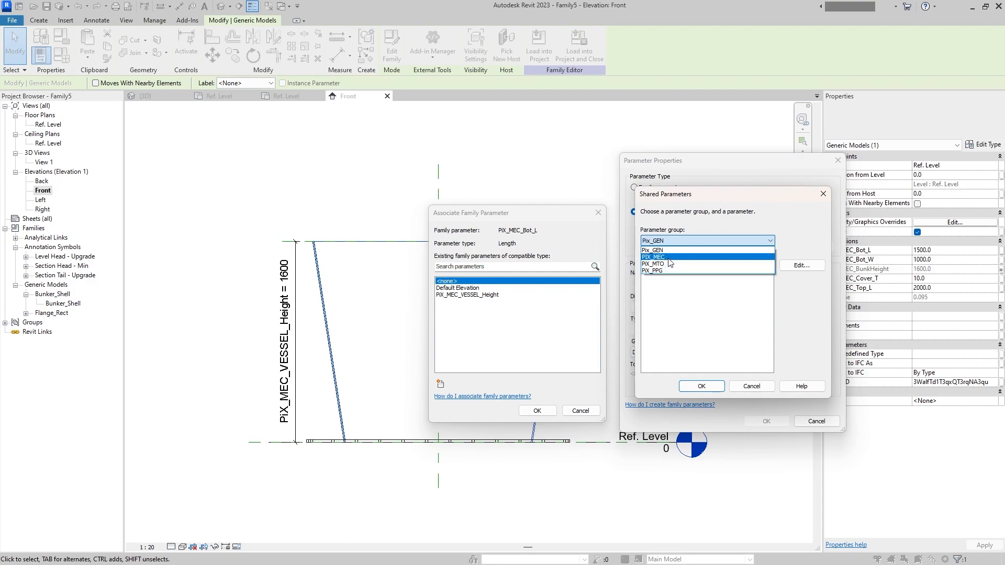
{"action": "left_click", "coordinate": [673, 257]}
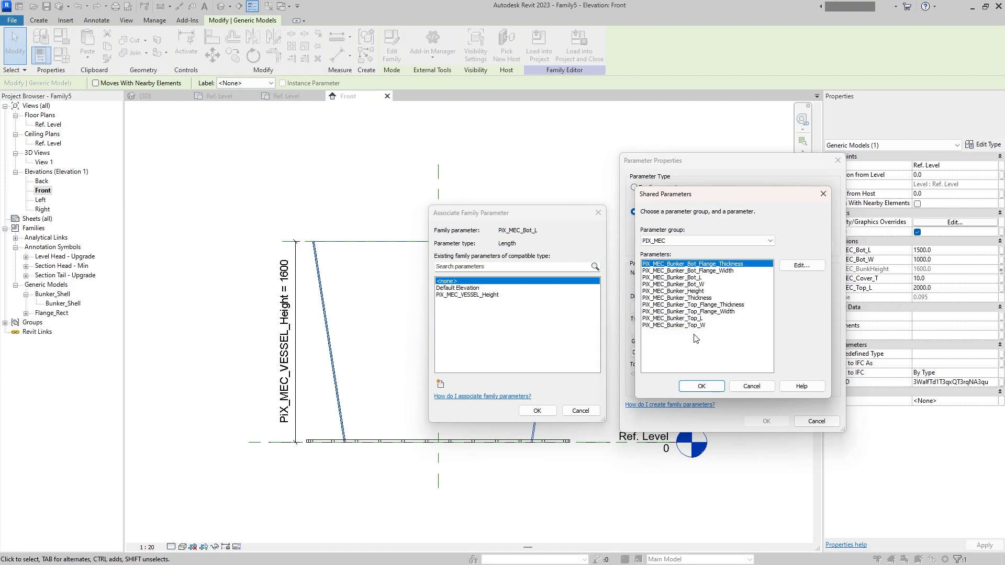
{"action": "left_click", "coordinate": [707, 278]}
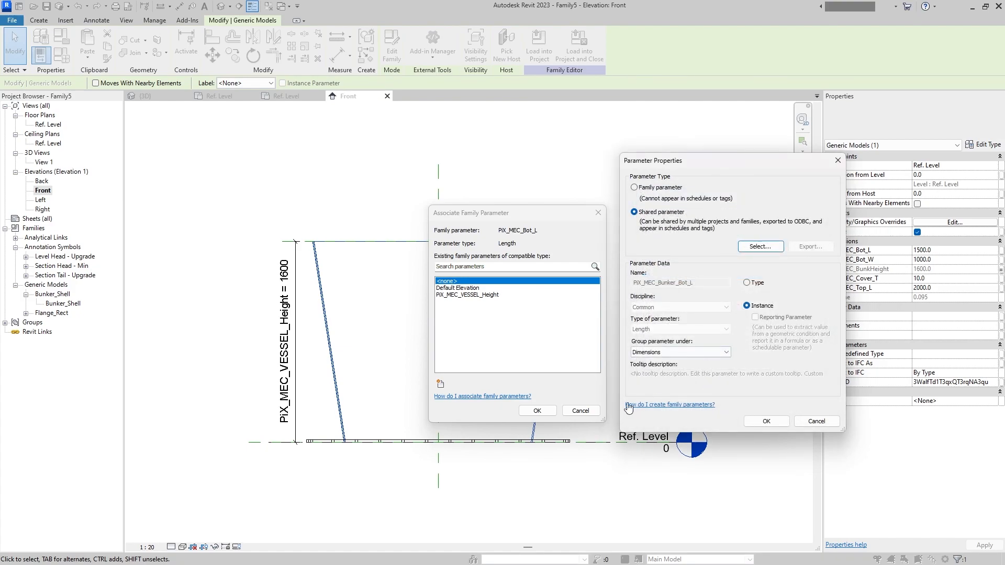
{"action": "left_click", "coordinate": [766, 421]}
{"action": "left_click", "coordinate": [537, 411]}
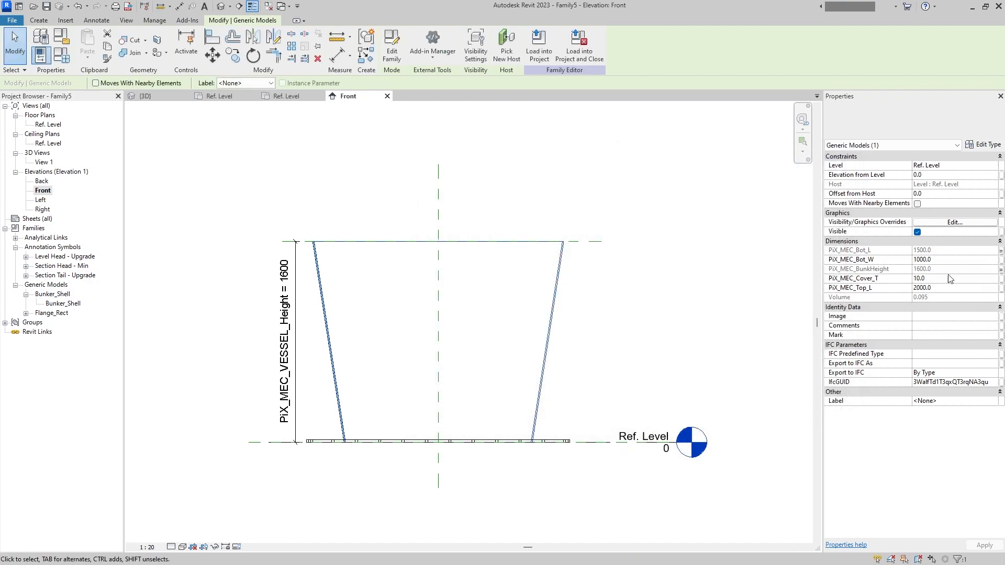
- Associate the shell's PiX_MEC_Bot_W with the shared parameter PiX_MEC_Bunker_Bot_W from the PIX_MEC group
{"action": "left_click", "coordinate": [1001, 260]}
{"action": "left_click", "coordinate": [440, 384]}
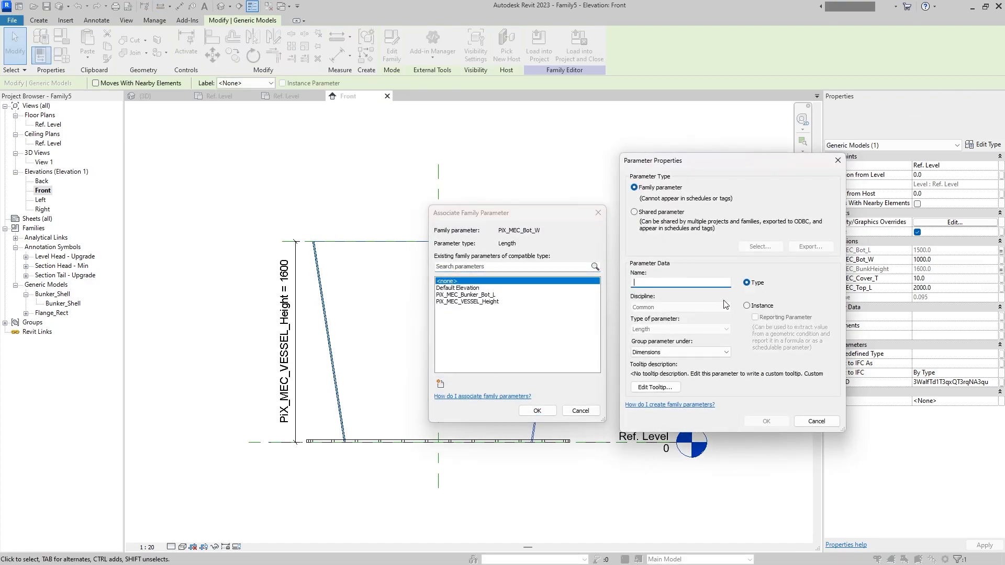
{"action": "left_click", "coordinate": [658, 212]}
{"action": "left_click", "coordinate": [760, 246]}
{"action": "left_click", "coordinate": [728, 241]}
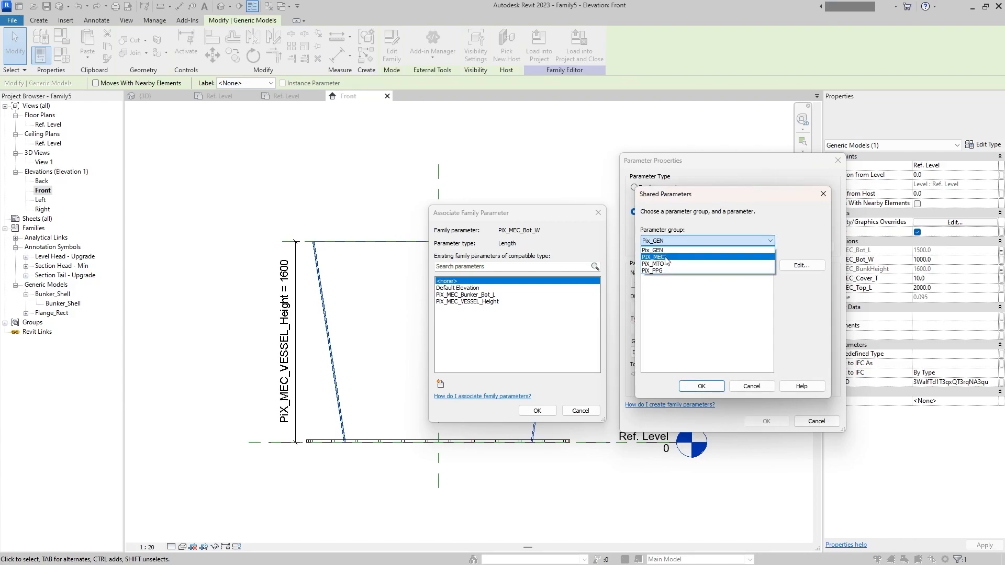
{"action": "left_click", "coordinate": [666, 257]}
{"action": "left_click", "coordinate": [703, 284]}
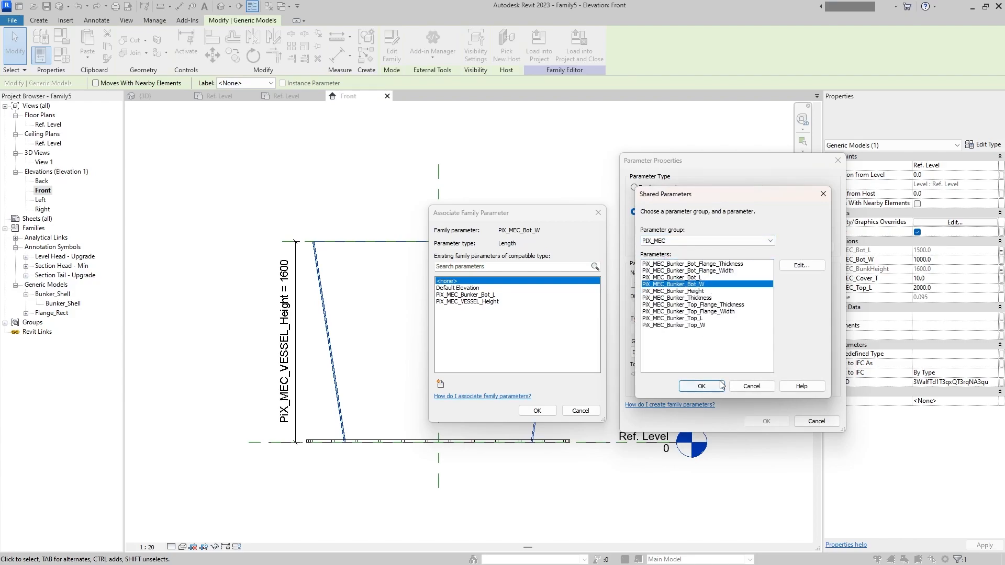
{"action": "left_click", "coordinate": [702, 386]}
{"action": "left_click", "coordinate": [766, 421]}
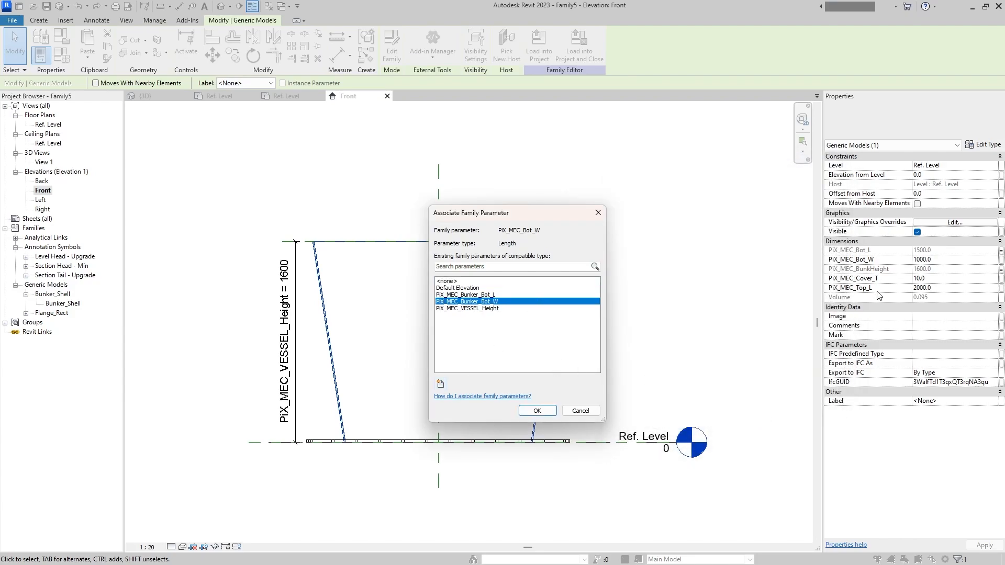
{"action": "left_click", "coordinate": [543, 410]}
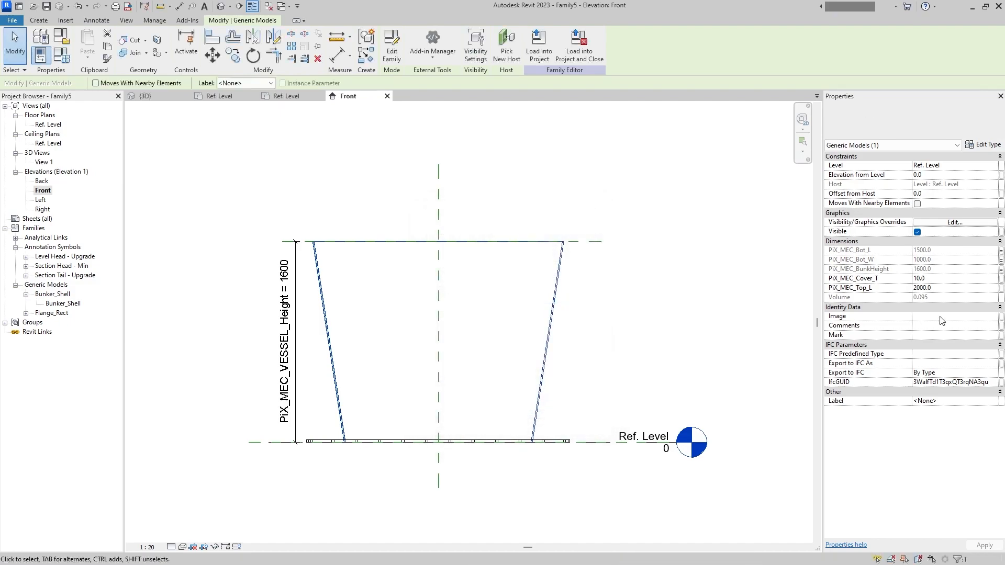
- Reassociate the shell's PiX_MEC_BunkHeight with the shared parameter PiX_MEC_Bunker_Height from the PIX_MEC group
{"action": "left_click", "coordinate": [1000, 269]}
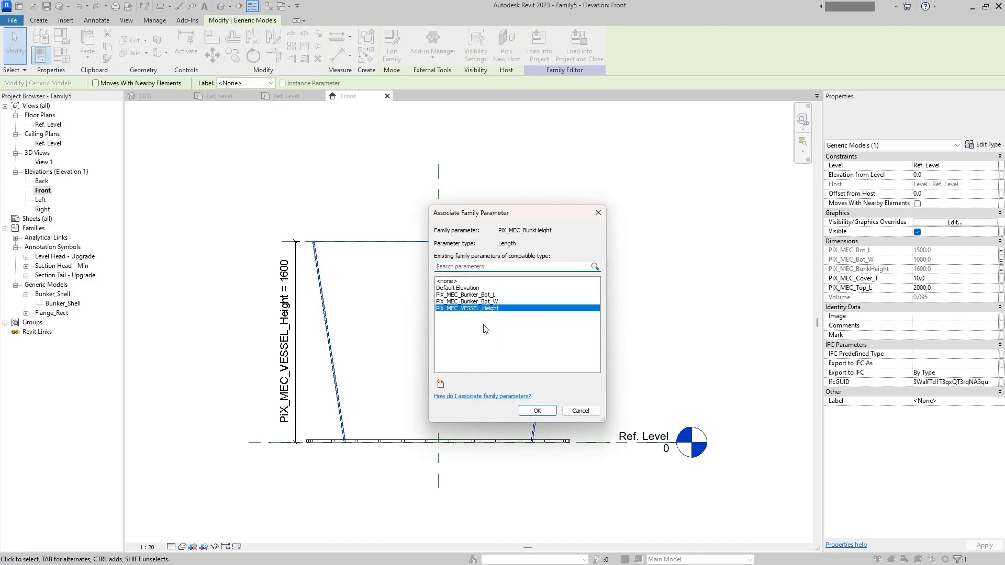
{"action": "left_click", "coordinate": [440, 385]}
{"action": "left_click", "coordinate": [634, 212]}
{"action": "left_click", "coordinate": [762, 251]}
{"action": "left_click", "coordinate": [701, 241]}
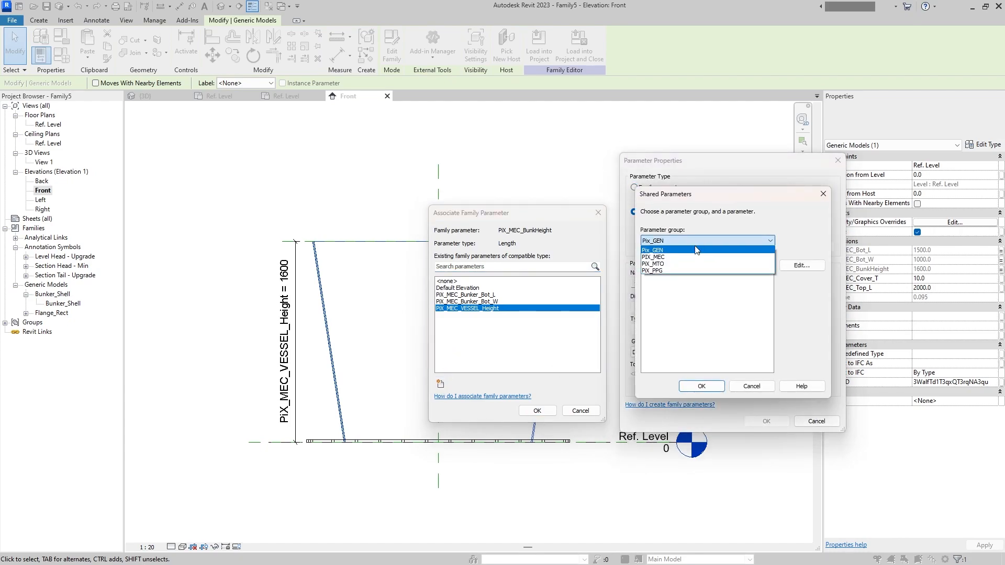
{"action": "left_click", "coordinate": [702, 257]}
{"action": "left_click", "coordinate": [706, 291]}
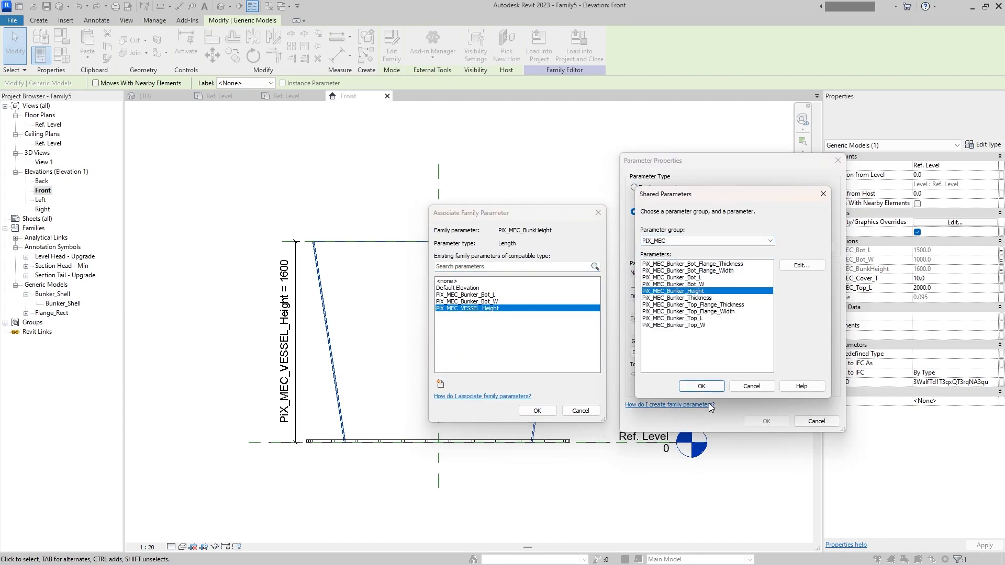
{"action": "left_click", "coordinate": [701, 386]}
{"action": "left_click", "coordinate": [766, 421]}
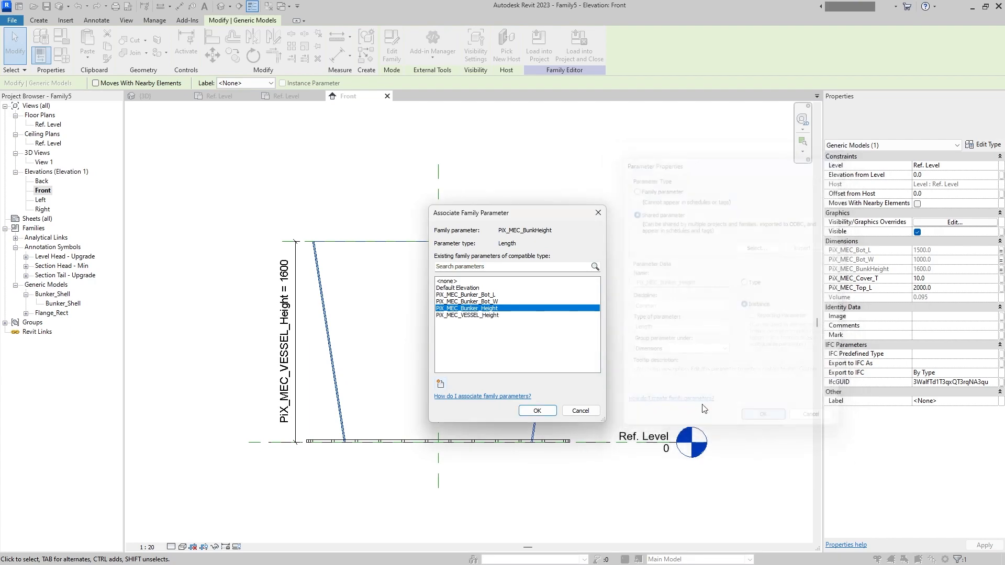
{"action": "left_click", "coordinate": [538, 411]}
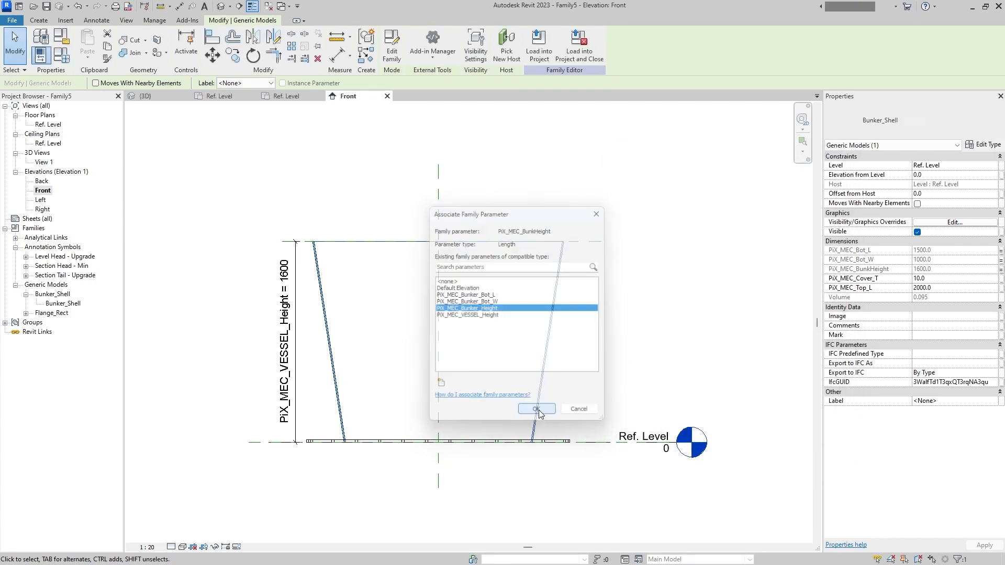
- Associate the shell's PiX_MEC_Cover_T with the shared instance parameter PiX_MEC_Bunker_Thickness from the PIX_MEC group
{"action": "left_click", "coordinate": [689, 314]}
{"action": "left_click", "coordinate": [543, 380]}
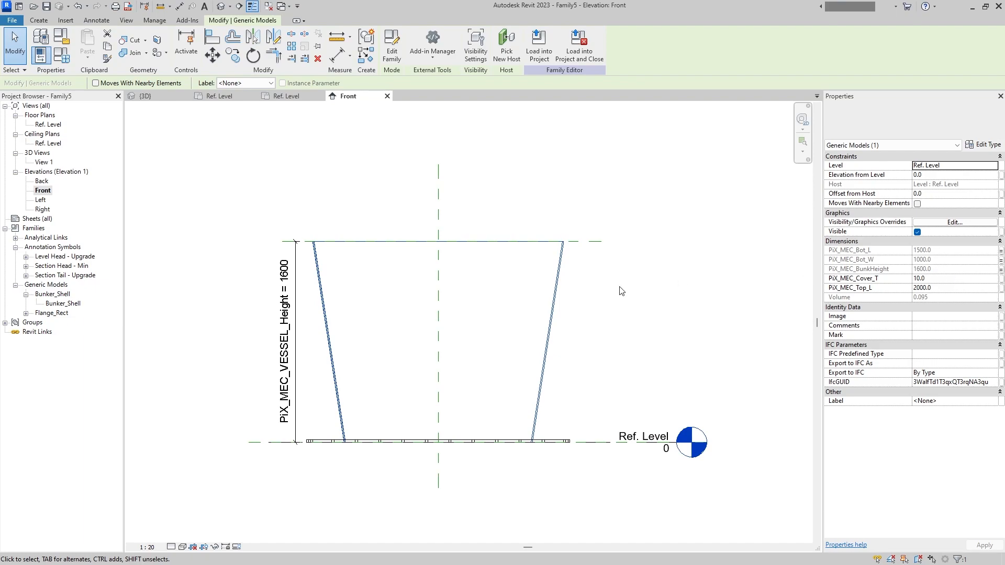
{"action": "left_click", "coordinate": [595, 317]}
{"action": "left_click", "coordinate": [544, 359]}
{"action": "left_click", "coordinate": [1000, 280]}
{"action": "left_click", "coordinate": [440, 383]}
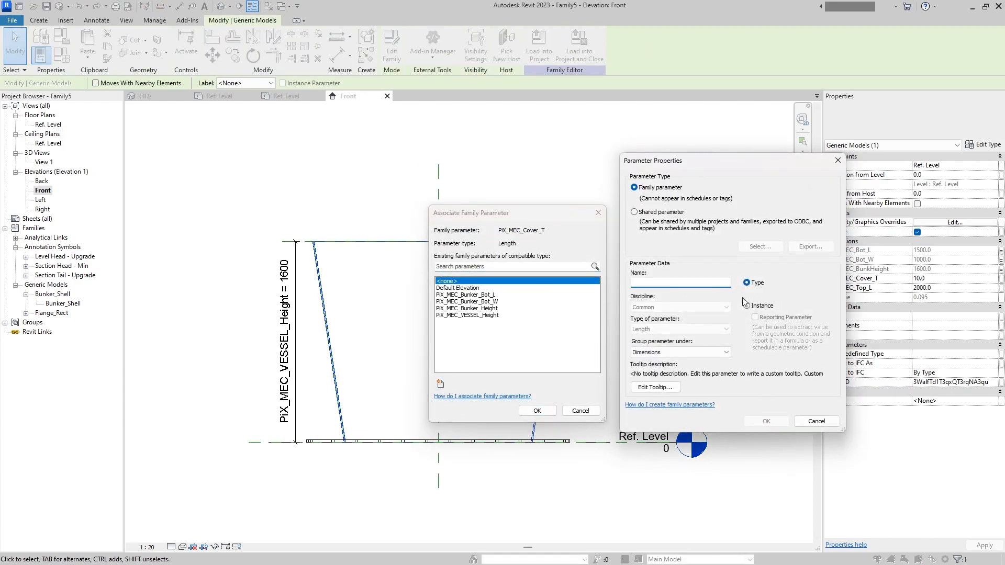
{"action": "left_click", "coordinate": [661, 212]}
{"action": "left_click", "coordinate": [760, 246]}
{"action": "left_click", "coordinate": [688, 242]}
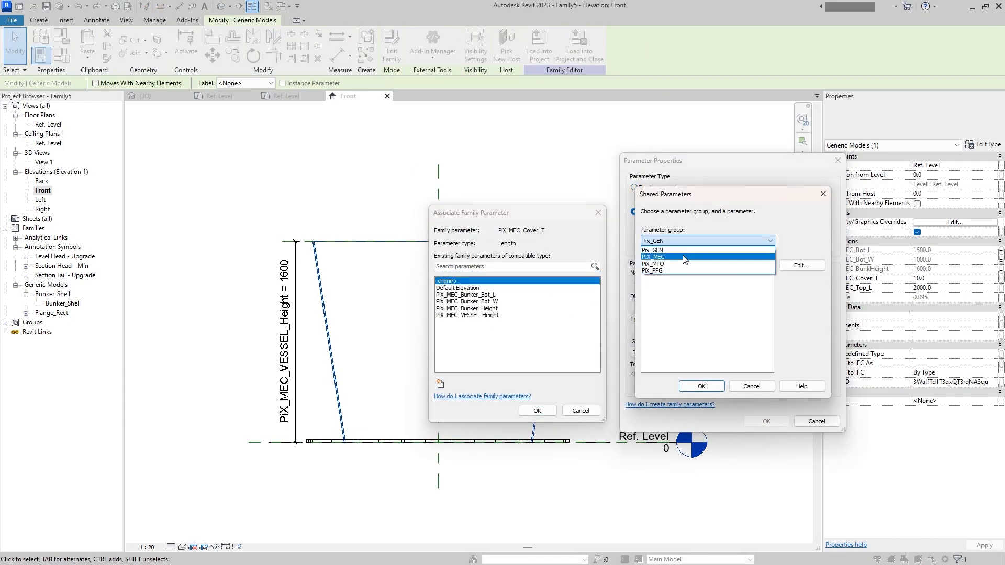
{"action": "left_click", "coordinate": [680, 261]}
{"action": "left_click", "coordinate": [707, 241]}
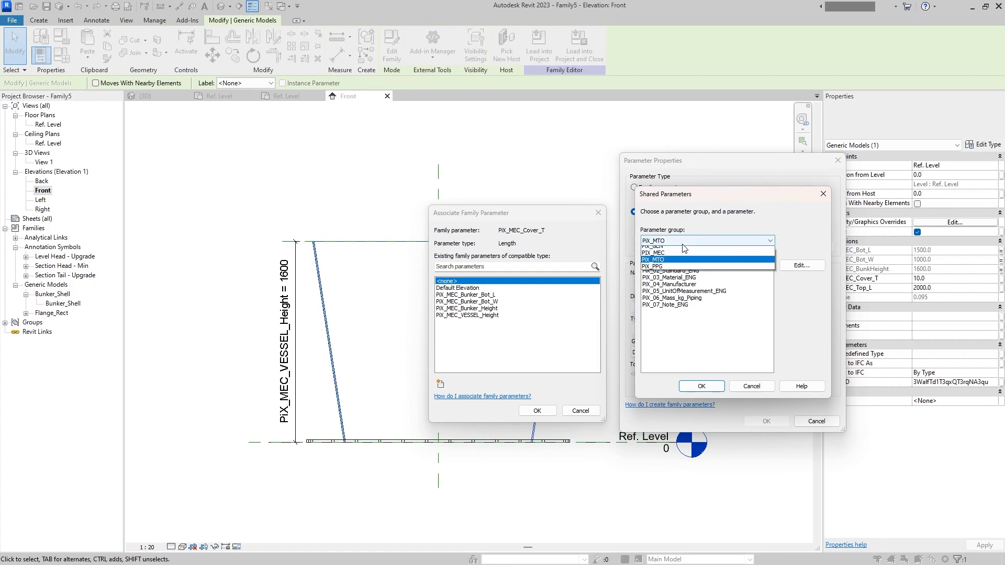
{"action": "left_click", "coordinate": [681, 255]}
{"action": "left_click", "coordinate": [699, 298]}
{"action": "left_click", "coordinate": [701, 386]}
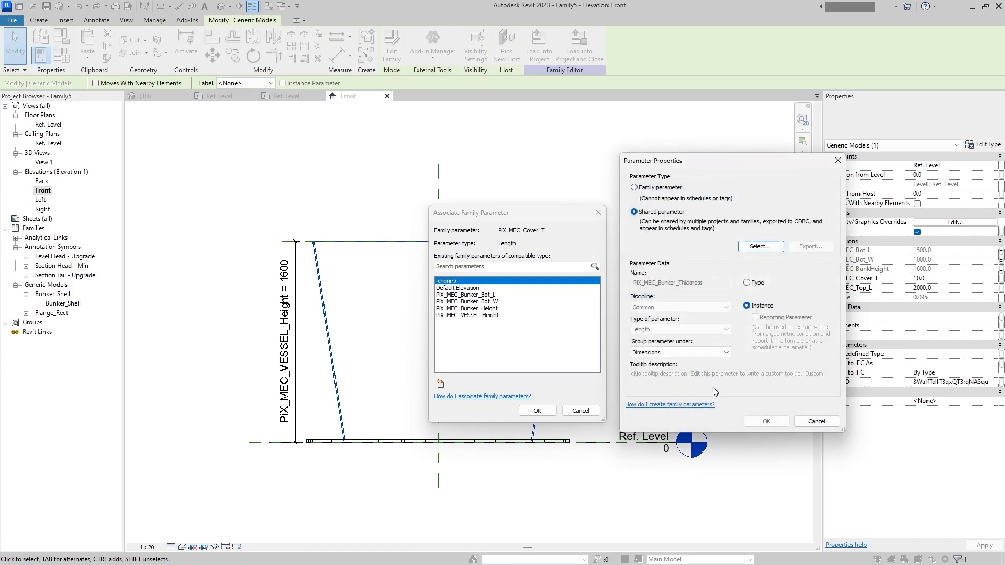
{"action": "left_click", "coordinate": [767, 421]}
{"action": "left_click", "coordinate": [537, 411]}
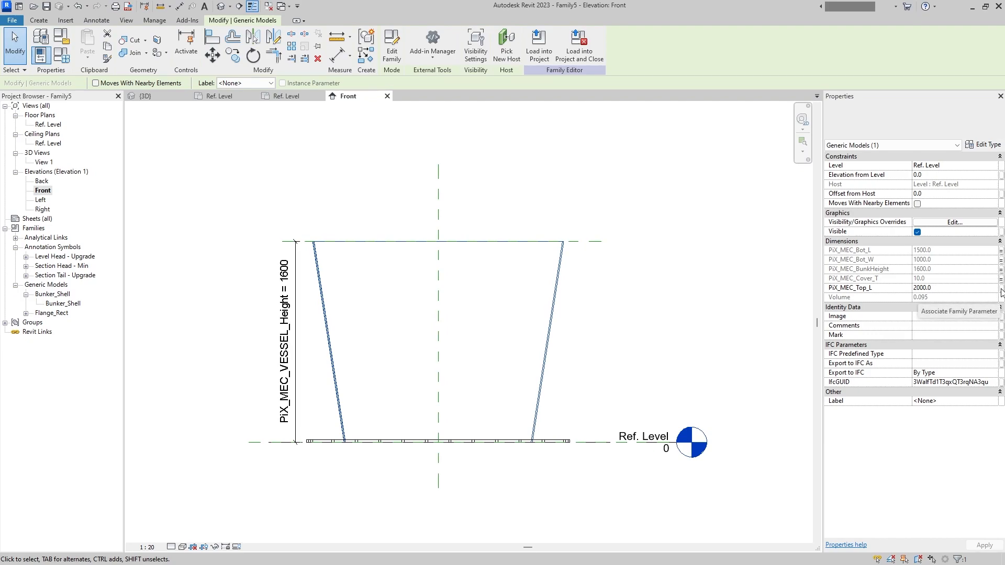
- Associate the shell's PiX_MEC_Top_L with the shared instance parameter PiX_MEC_Bunker_Top_L from the PIX_MEC group
{"action": "left_click", "coordinate": [1001, 288]}
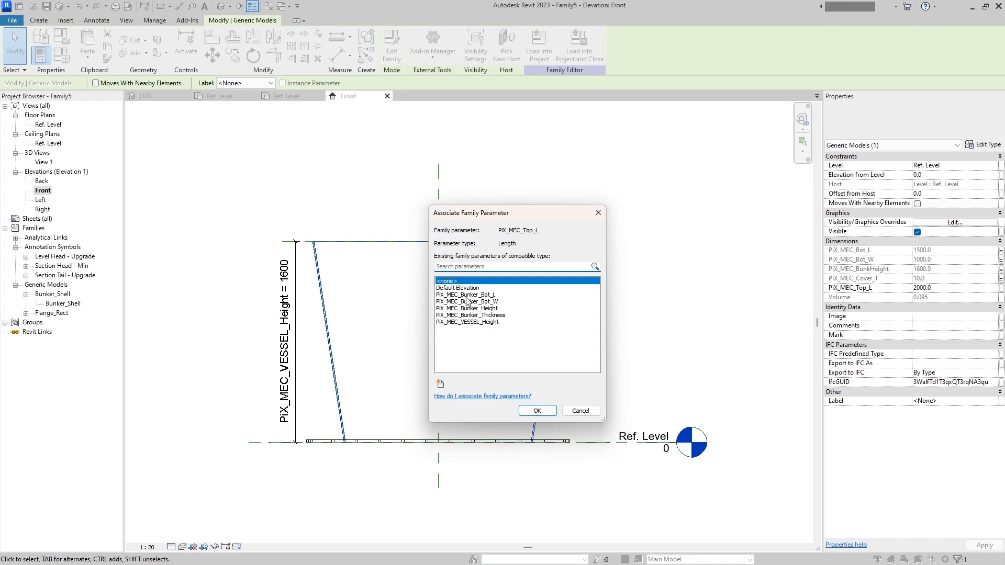
{"action": "left_click", "coordinate": [440, 384]}
{"action": "left_click", "coordinate": [674, 215]}
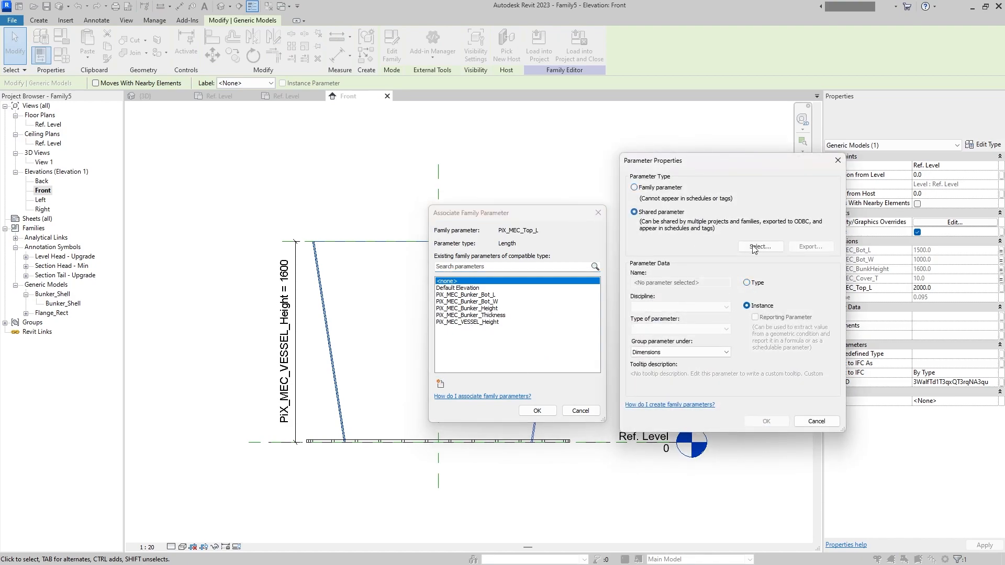
{"action": "left_click", "coordinate": [760, 247]}
{"action": "left_click", "coordinate": [706, 240]}
{"action": "left_click", "coordinate": [680, 260]}
{"action": "left_click", "coordinate": [700, 320]}
{"action": "left_click", "coordinate": [706, 385]}
{"action": "left_click", "coordinate": [766, 421]}
{"action": "left_click", "coordinate": [537, 411]}
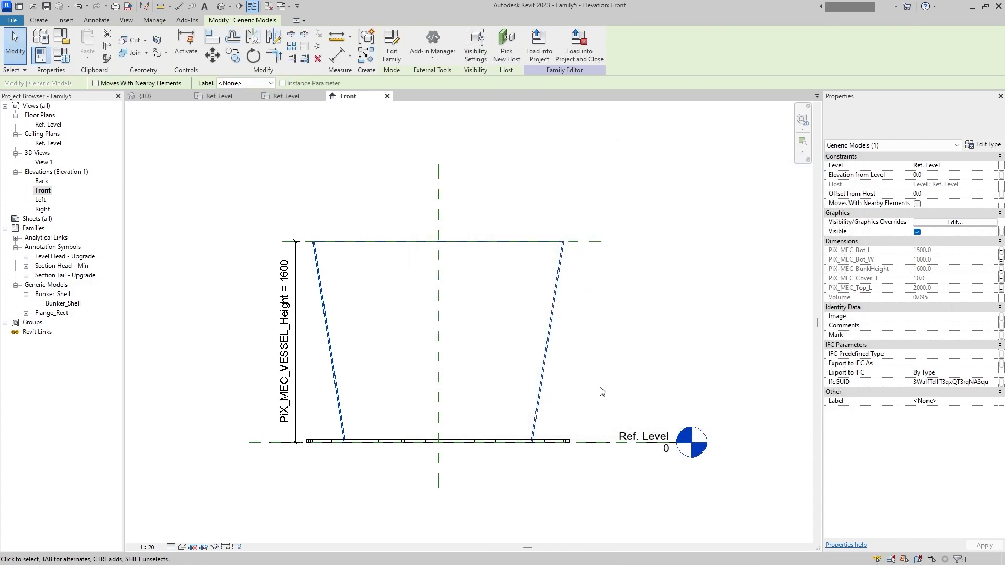
- Open the nested Bunker_Shell family for editing and switch to its Ref. Level floor plan
{"action": "double_click", "coordinate": [559, 332]}
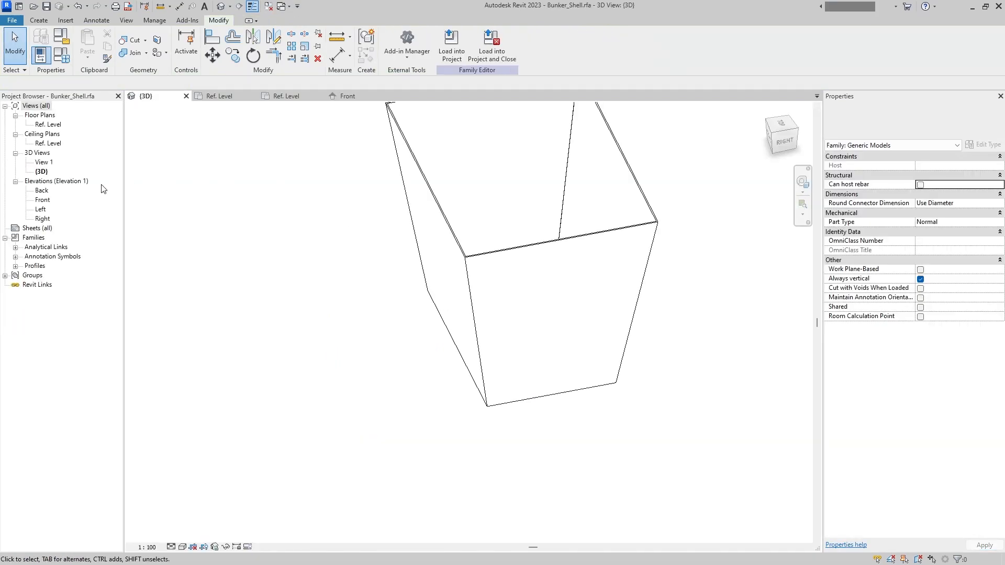
{"action": "left_click", "coordinate": [62, 55]}
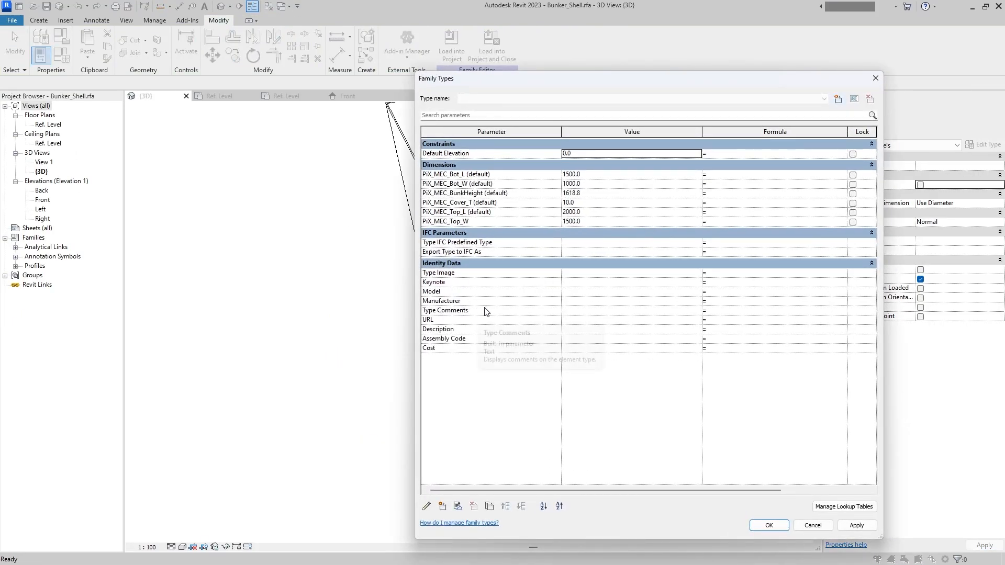
{"action": "key", "text": "Escape"}
{"action": "double_click", "coordinate": [47, 124]}
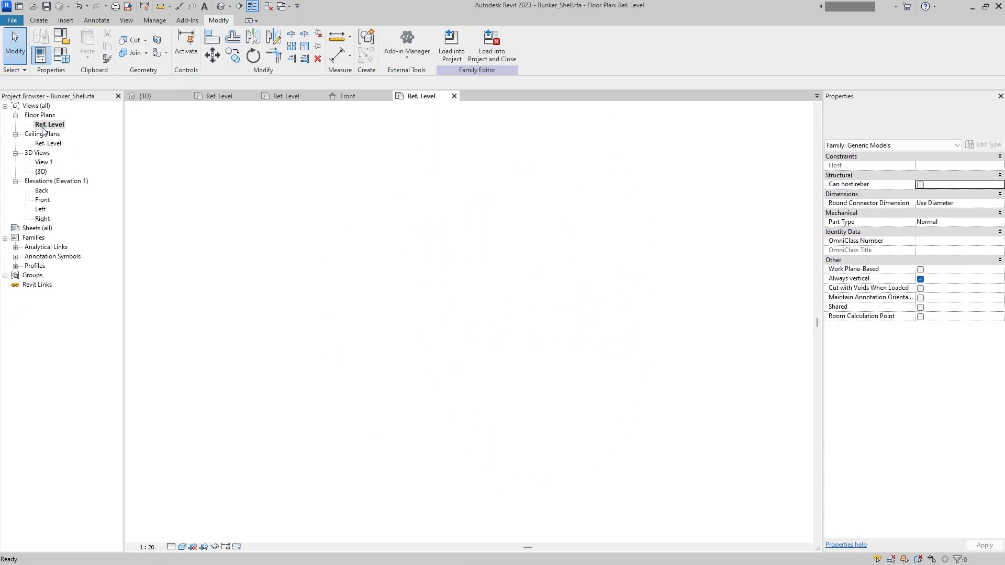
{"action": "double_click", "coordinate": [34, 266]}
- Examine which family parameters drive L and W in the profile types Rectangular_IncTh and Rectangular_IncTh 2
{"action": "double_click", "coordinate": [70, 284]}
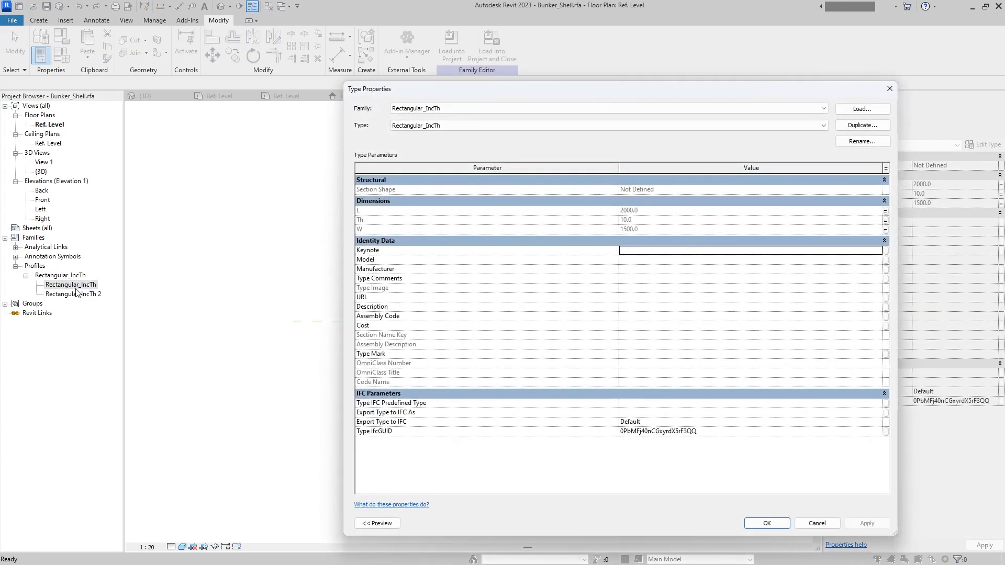
{"action": "key", "text": "Escape"}
{"action": "double_click", "coordinate": [73, 293]}
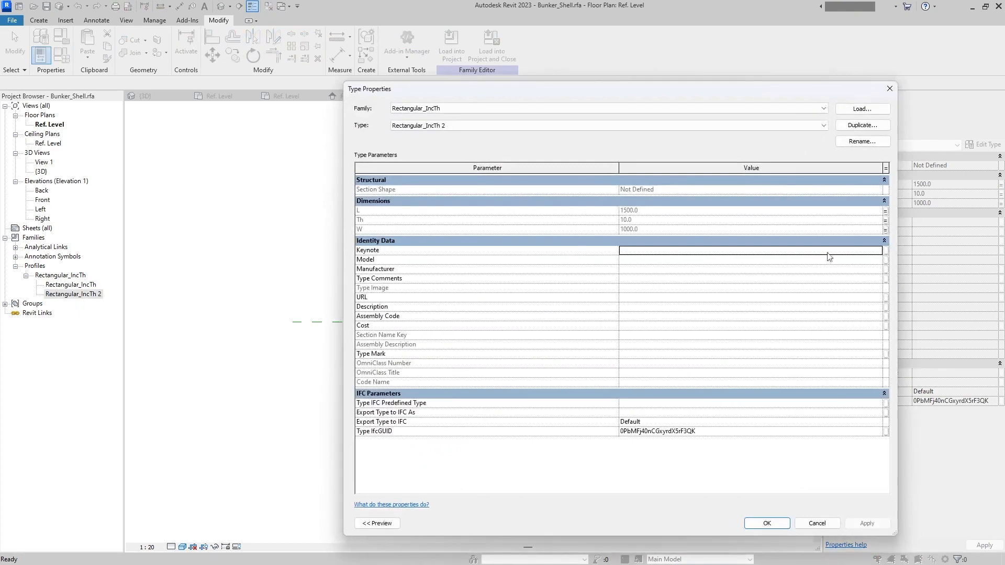
{"action": "left_click", "coordinate": [885, 211]}
{"action": "key", "text": "Return"}
{"action": "left_click", "coordinate": [886, 230]}
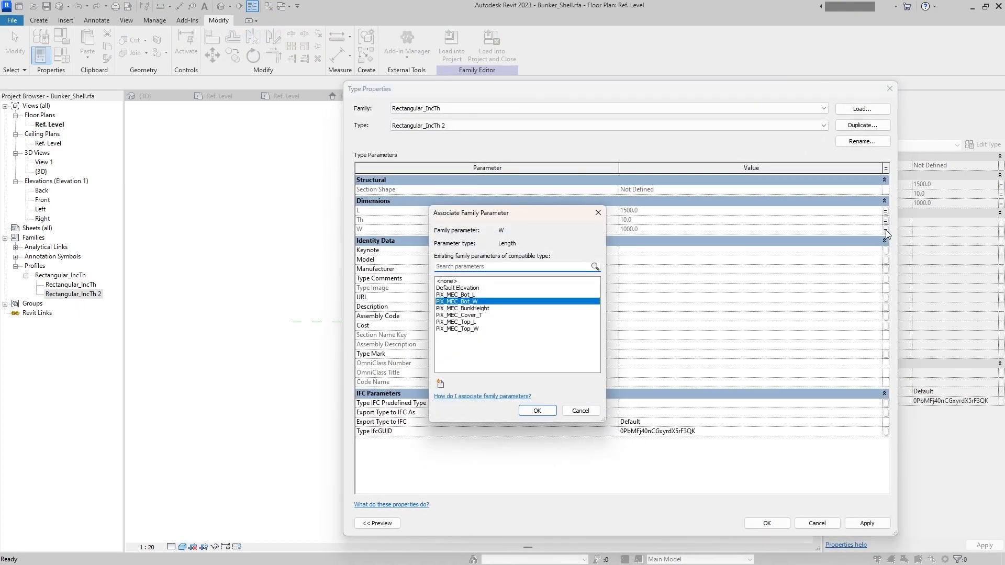
{"action": "key", "text": "Return"}
{"action": "key", "text": "Return"}
{"action": "double_click", "coordinate": [70, 284]}
{"action": "left_click", "coordinate": [886, 211]}
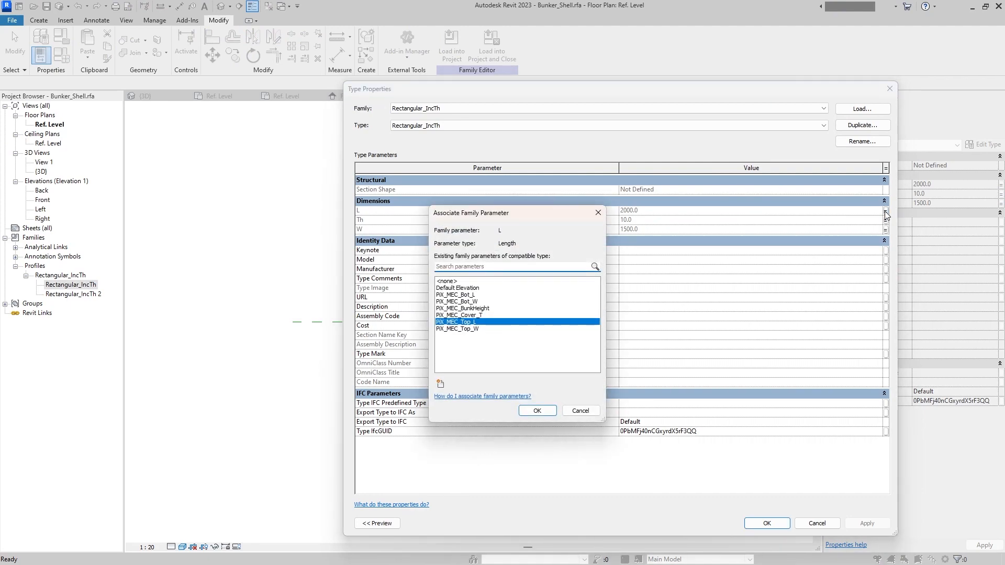
{"action": "key", "text": "Return"}
{"action": "left_click", "coordinate": [886, 231]}
{"action": "key", "text": "Return"}
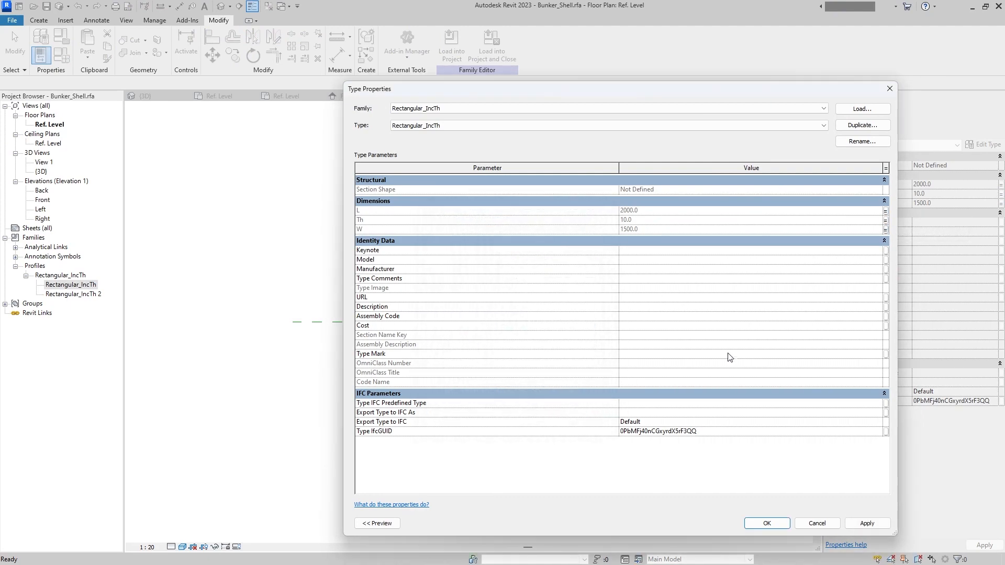
{"action": "key", "text": "Return"}
- Change PiX_MEC_Top_W in the Bunker_Shell family from a type to an instance parameter
{"action": "left_click", "coordinate": [623, 245]}
{"action": "left_click", "coordinate": [62, 56]}
{"action": "left_click", "coordinate": [496, 220]}
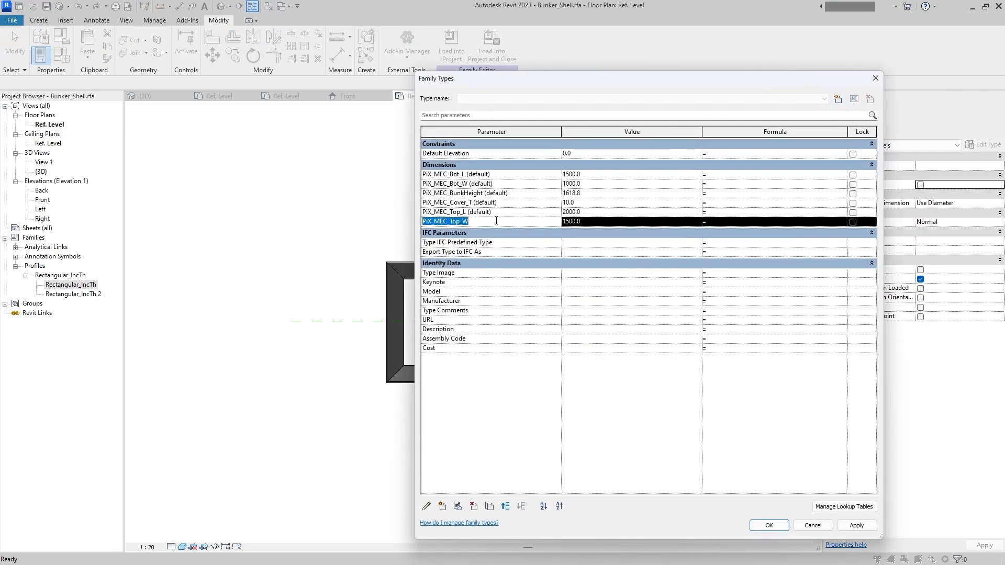
{"action": "left_click", "coordinate": [426, 506]}
{"action": "left_click", "coordinate": [757, 306]}
{"action": "left_click", "coordinate": [767, 455]}
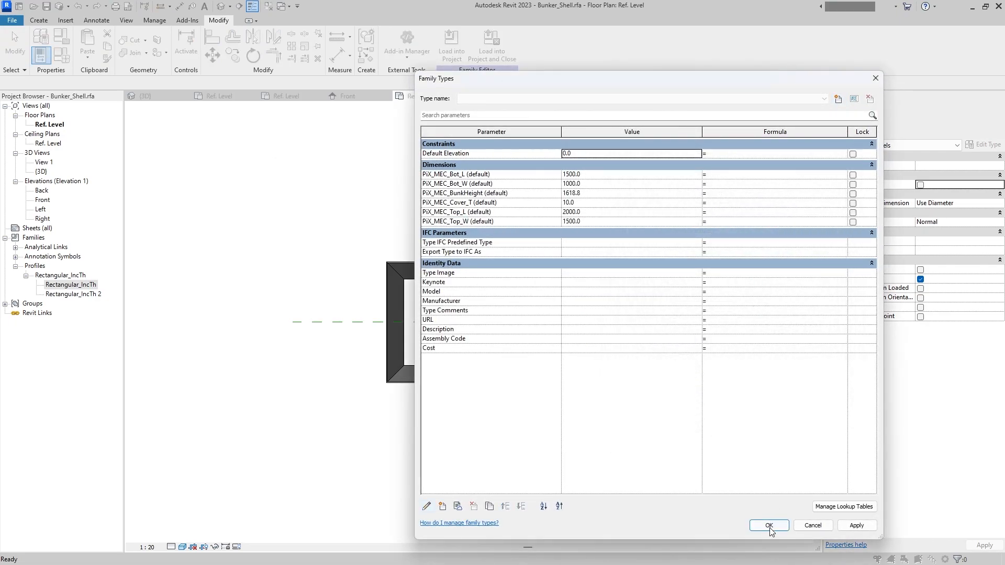
{"action": "left_click", "coordinate": [769, 526]}
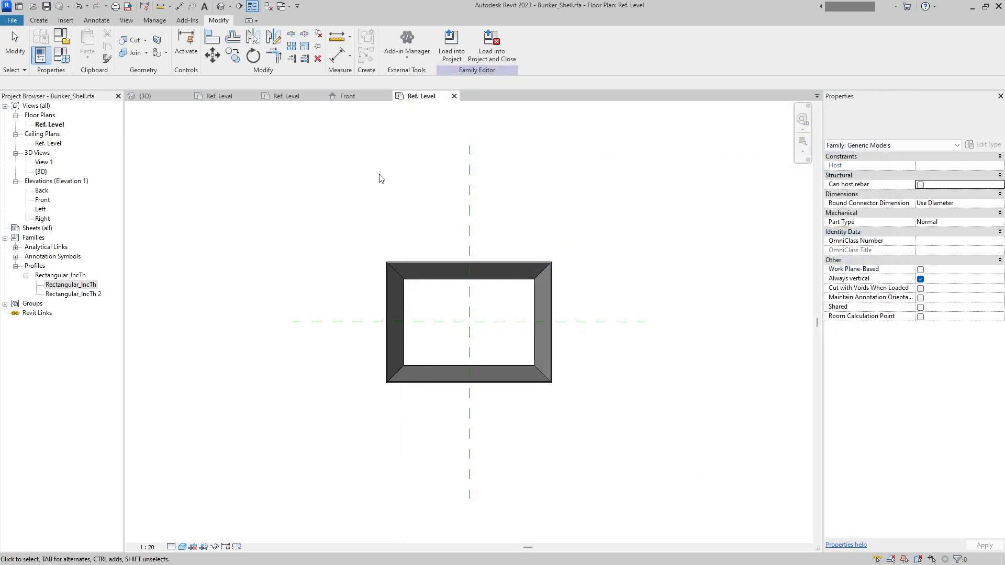
- Load the edited Bunker_Shell family into Family5 only, excluding Flange_Rect.rfa, and close the shell family
{"action": "left_click", "coordinate": [485, 57]}
{"action": "left_click", "coordinate": [434, 241]}
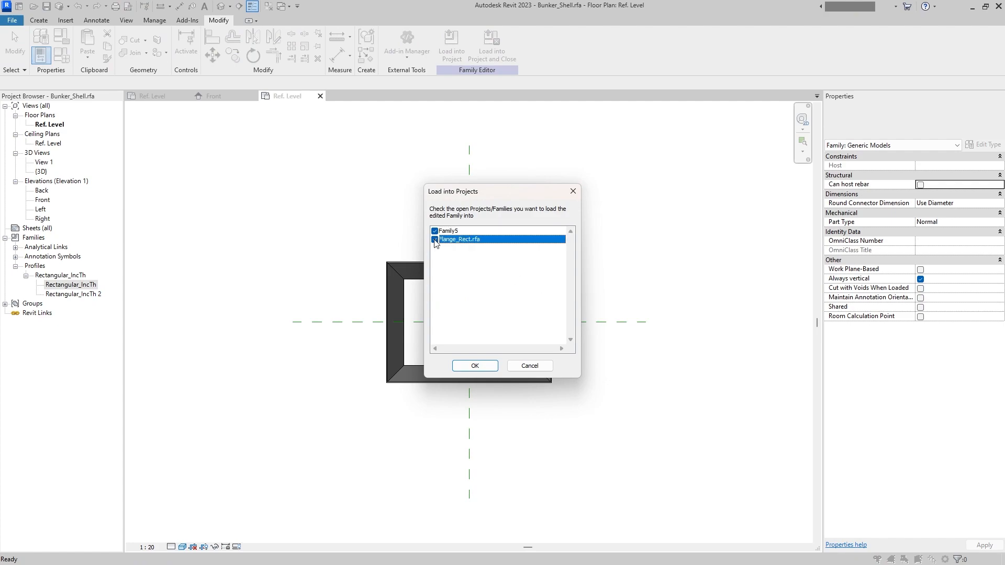
{"action": "left_click", "coordinate": [476, 365]}
{"action": "left_click", "coordinate": [479, 296]}
{"action": "left_click", "coordinate": [481, 293]}
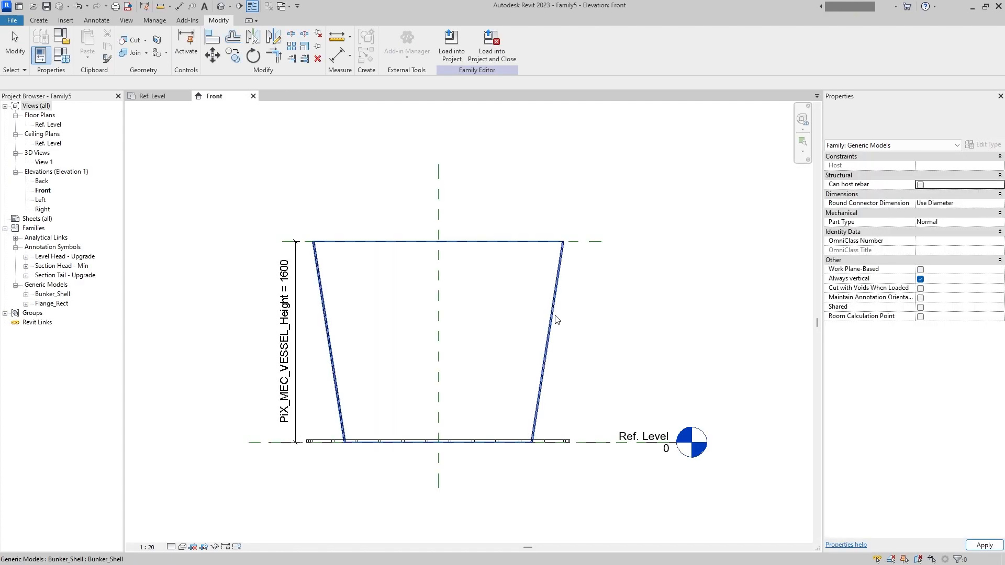
- Associate the shell's PiX_MEC_Top_W with the shared parameter PiX_MEC_Bunker_Top_W from the PIX_MEC group
{"action": "left_click", "coordinate": [550, 319]}
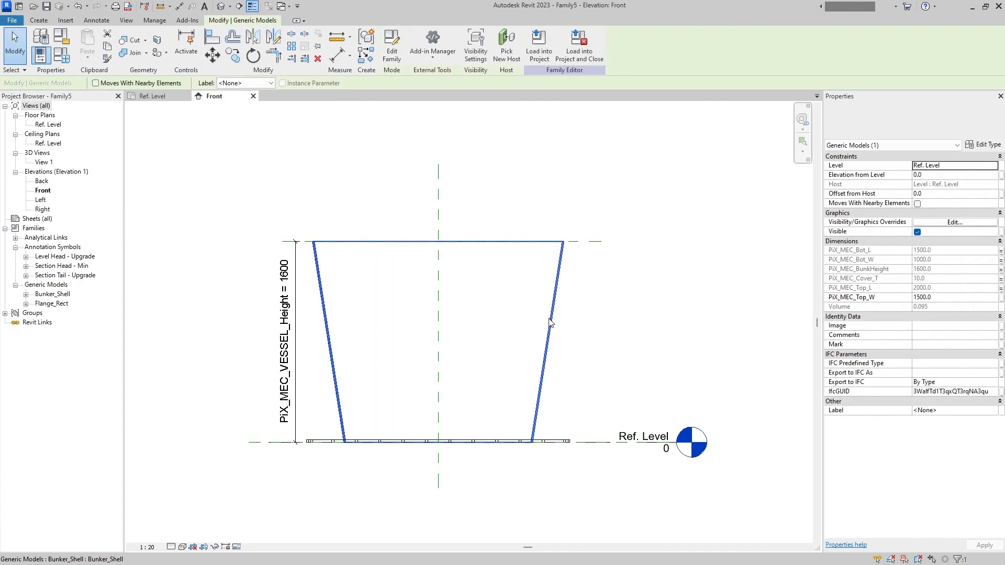
{"action": "left_click", "coordinate": [1001, 297]}
{"action": "left_click", "coordinate": [440, 384]}
{"action": "left_click", "coordinate": [656, 222]}
{"action": "left_click", "coordinate": [762, 249]}
{"action": "left_click", "coordinate": [704, 241]}
{"action": "left_click", "coordinate": [681, 260]}
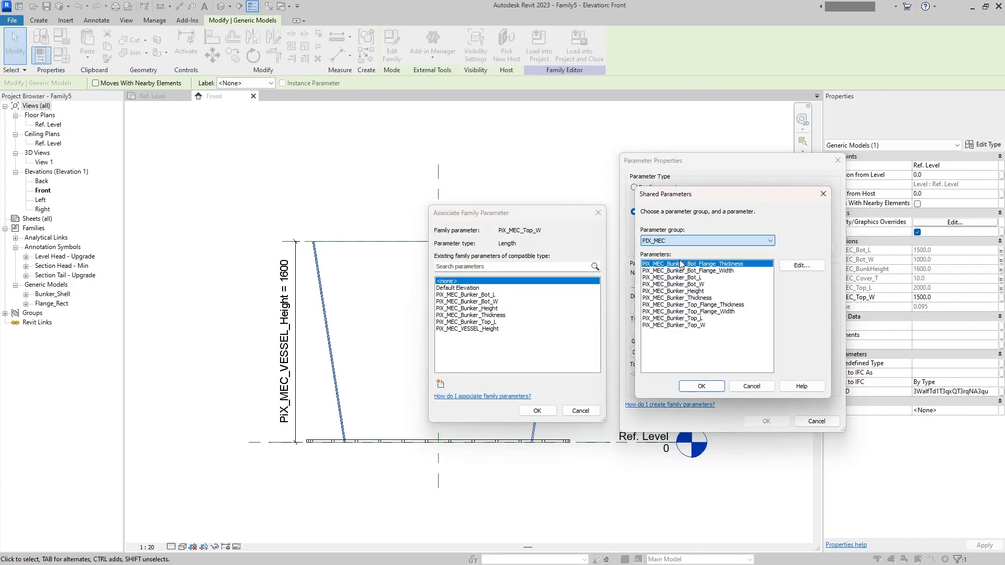
{"action": "left_click", "coordinate": [705, 325]}
{"action": "left_click", "coordinate": [701, 386]}
{"action": "left_click", "coordinate": [766, 421]}
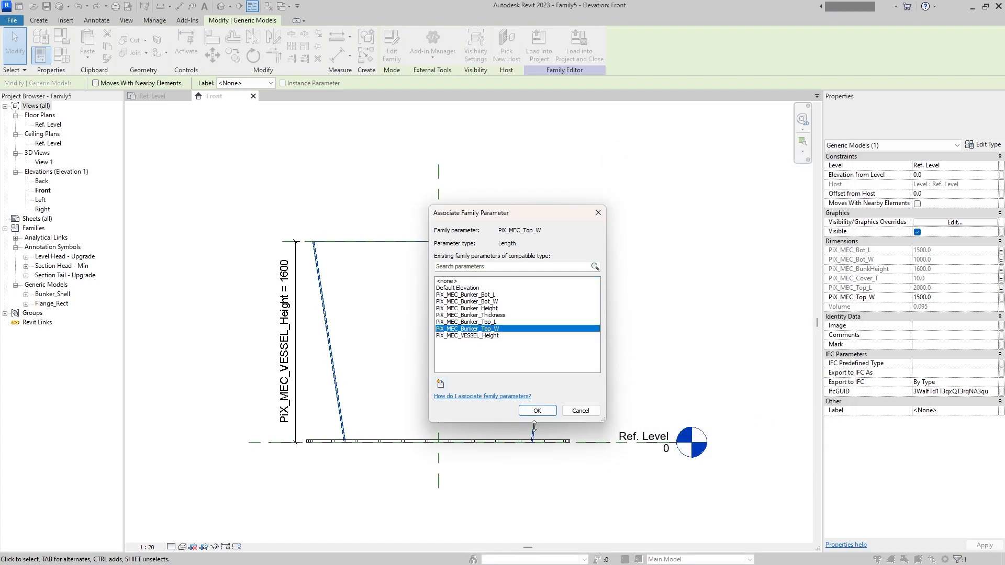
{"action": "left_click", "coordinate": [537, 410]}
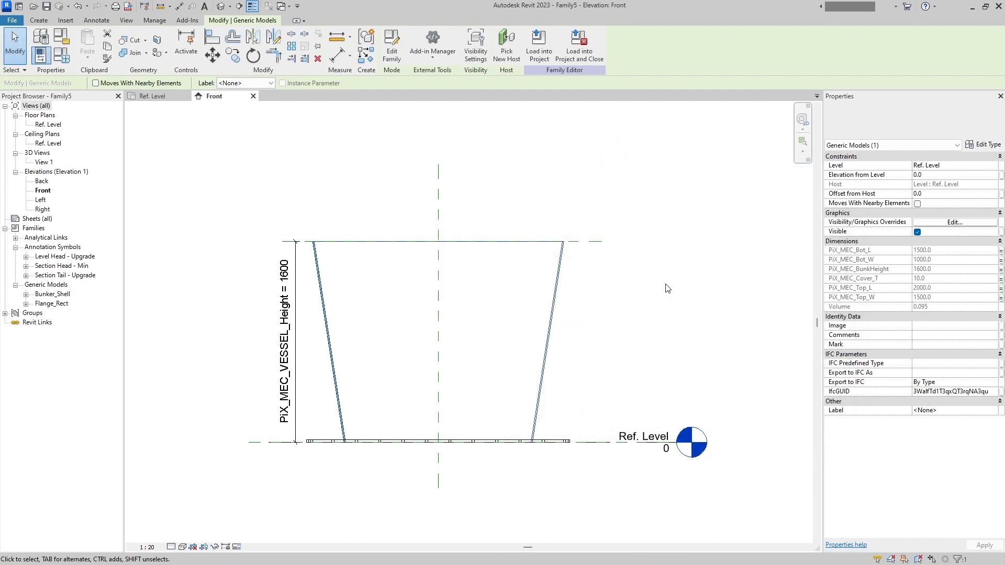
- Associate the flange's PiX_MEC_FlangeFace_Width with the shared parameter PiX_MEC_Bunker_Top_Flange_Width from the PIX_MEC group
{"action": "left_click", "coordinate": [667, 288]}
{"action": "left_click", "coordinate": [548, 441]}
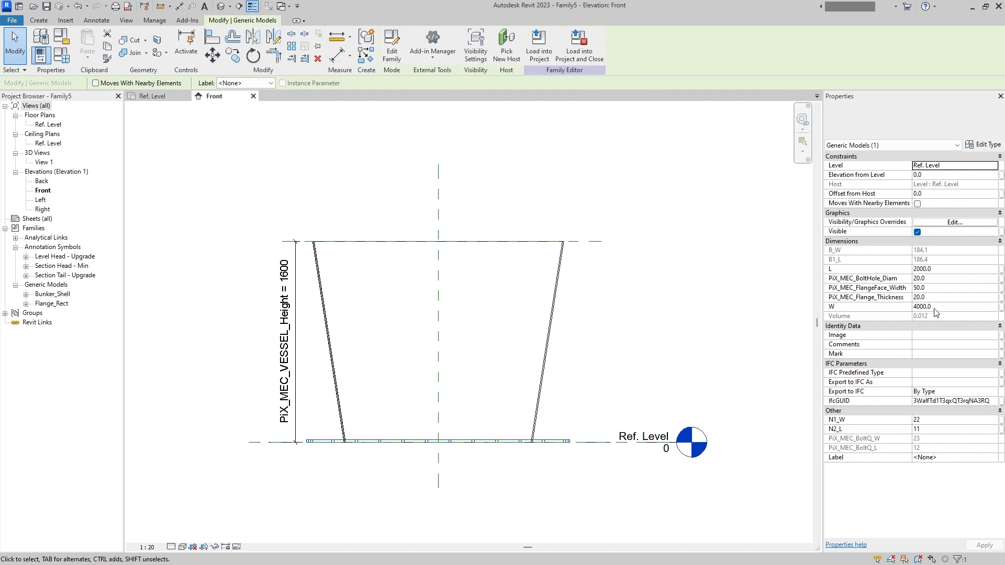
{"action": "left_click", "coordinate": [999, 288]}
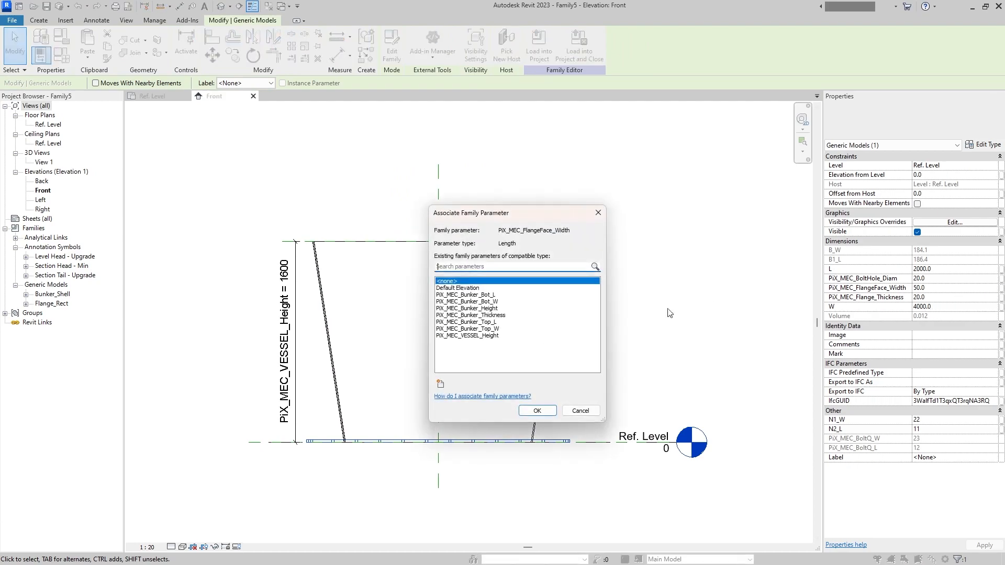
{"action": "left_click", "coordinate": [440, 384]}
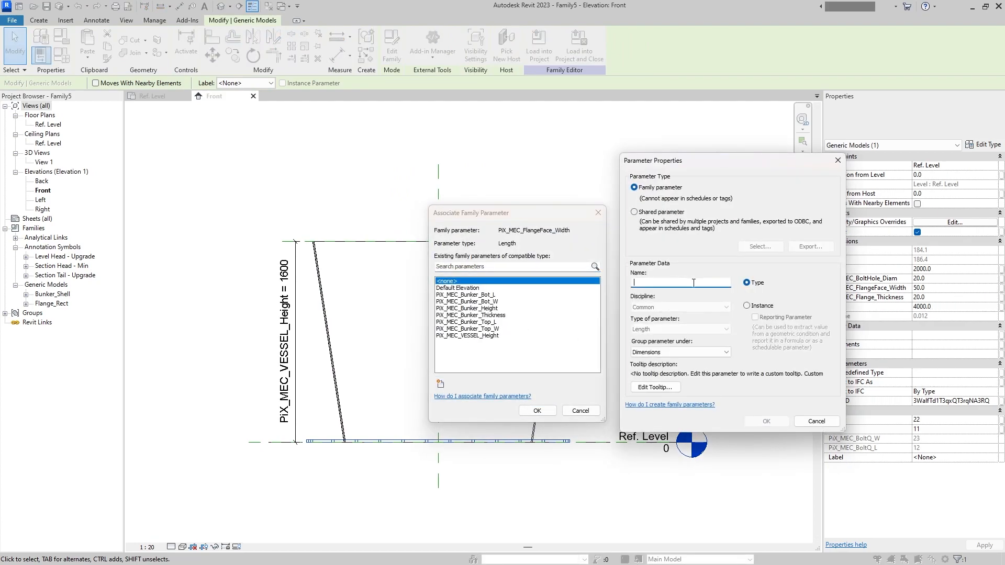
{"action": "left_click", "coordinate": [653, 212]}
{"action": "left_click", "coordinate": [760, 246]}
{"action": "left_click", "coordinate": [706, 241]}
{"action": "left_click", "coordinate": [658, 257]}
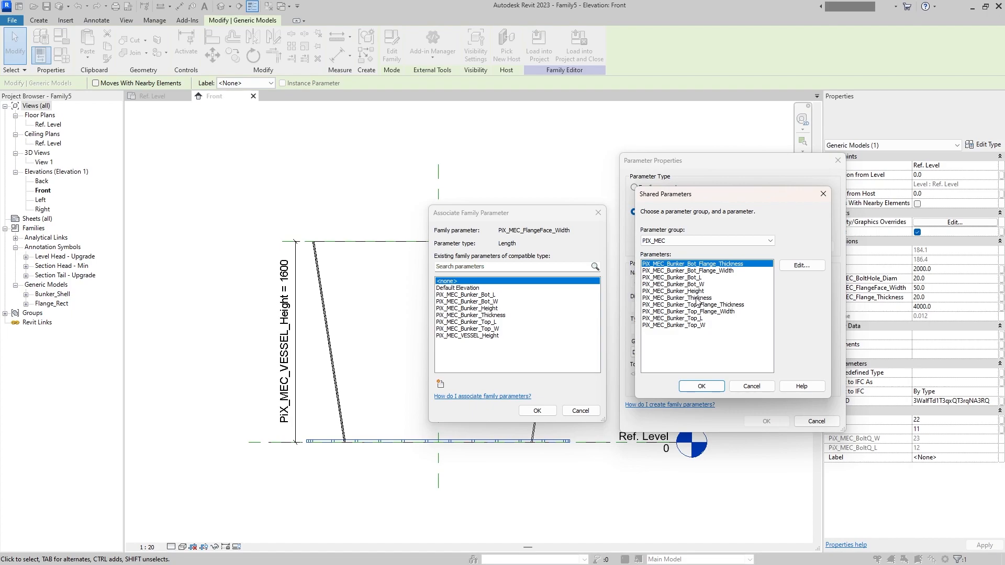
{"action": "left_click", "coordinate": [733, 312]}
{"action": "left_click", "coordinate": [702, 386]}
{"action": "left_click", "coordinate": [766, 421]}
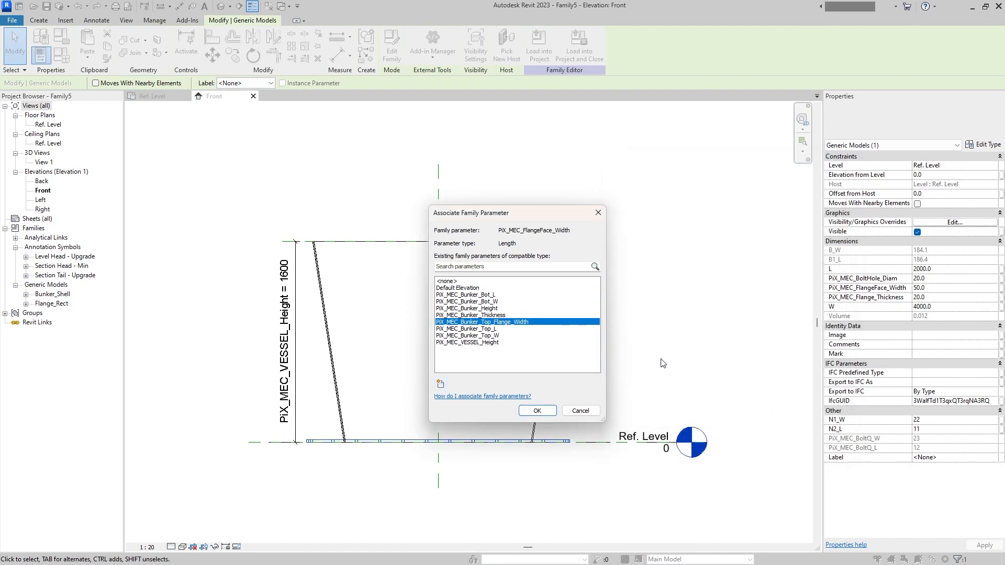
{"action": "left_click", "coordinate": [539, 412]}
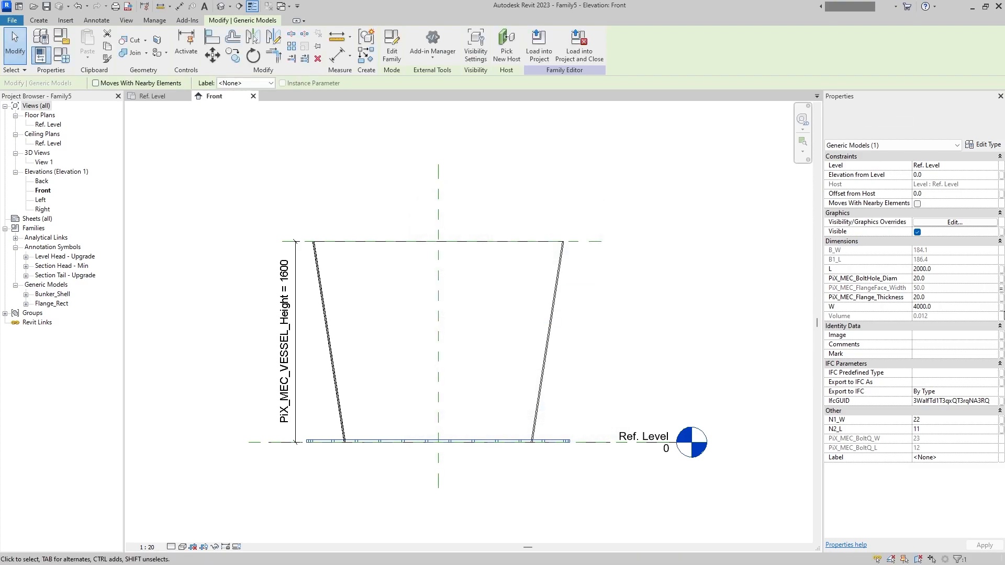
- Associate the flange's PiX_MEC_Flange_Thickness with the shared parameter PiX_MEC_Bunker_Top_Flange_Thickness from the PIX_MEC group
{"action": "left_click", "coordinate": [1001, 297]}
{"action": "left_click", "coordinate": [441, 385]}
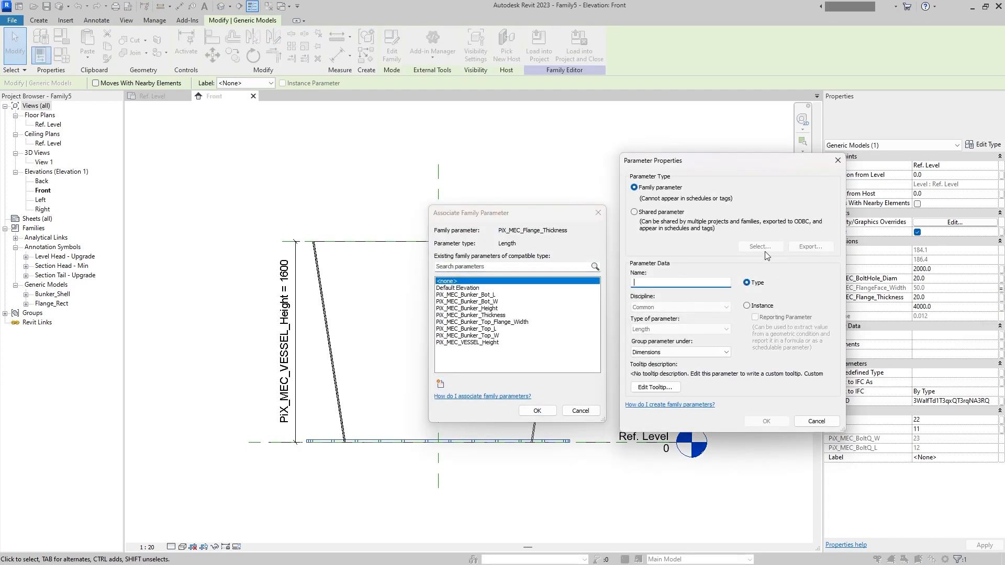
{"action": "left_click", "coordinate": [668, 216]}
{"action": "left_click", "coordinate": [759, 247]}
{"action": "left_click", "coordinate": [717, 240]}
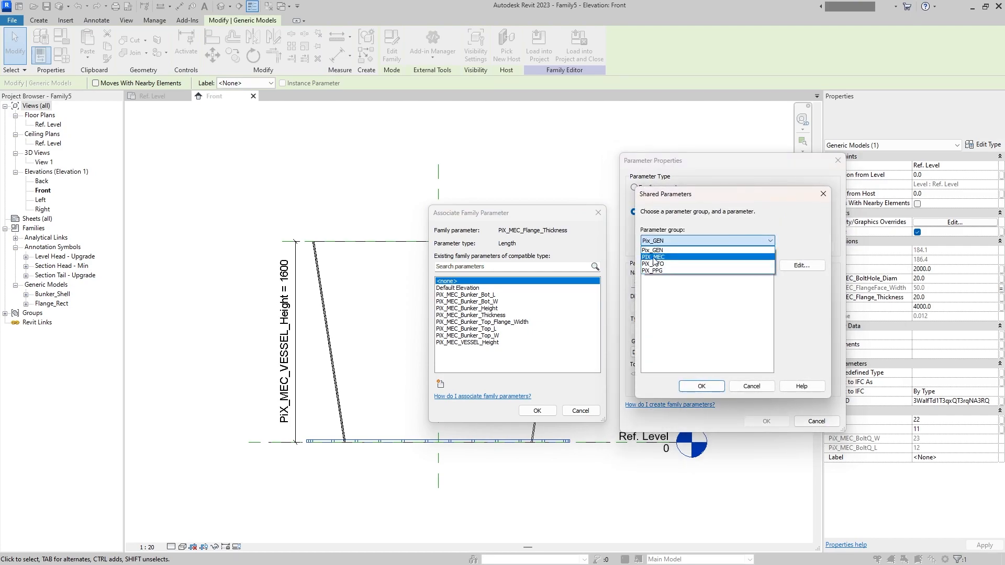
{"action": "left_click", "coordinate": [715, 261]}
{"action": "left_click", "coordinate": [701, 305]}
{"action": "left_click", "coordinate": [717, 386]}
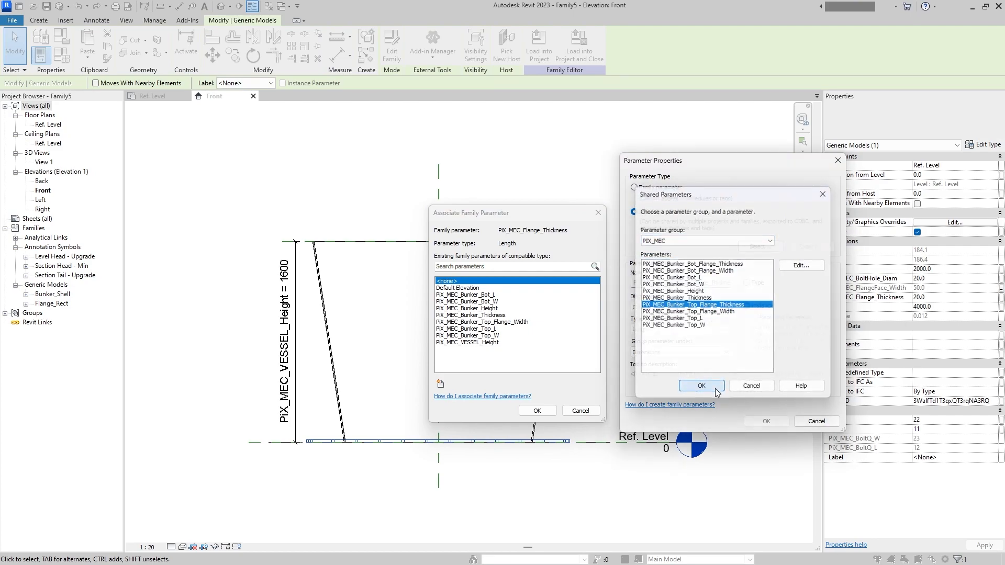
{"action": "left_click", "coordinate": [766, 421]}
{"action": "left_click", "coordinate": [537, 411]}
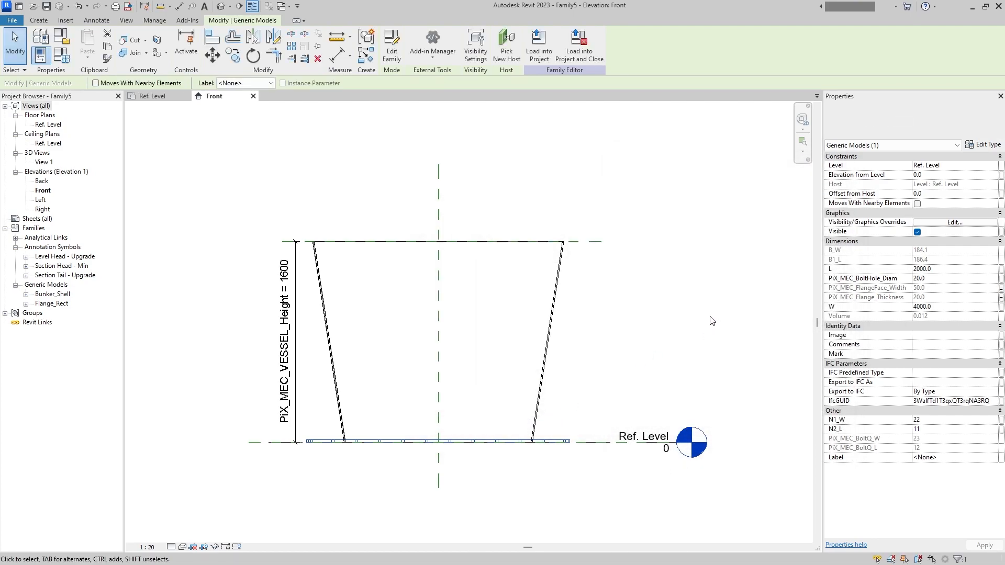
{"action": "left_click", "coordinate": [1000, 269]}
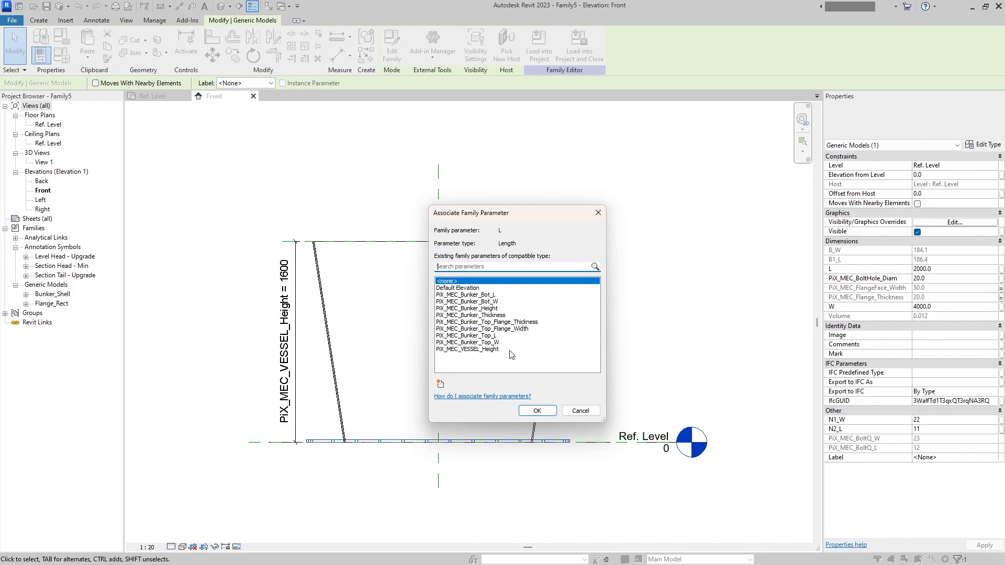
{"action": "left_click", "coordinate": [598, 212]}
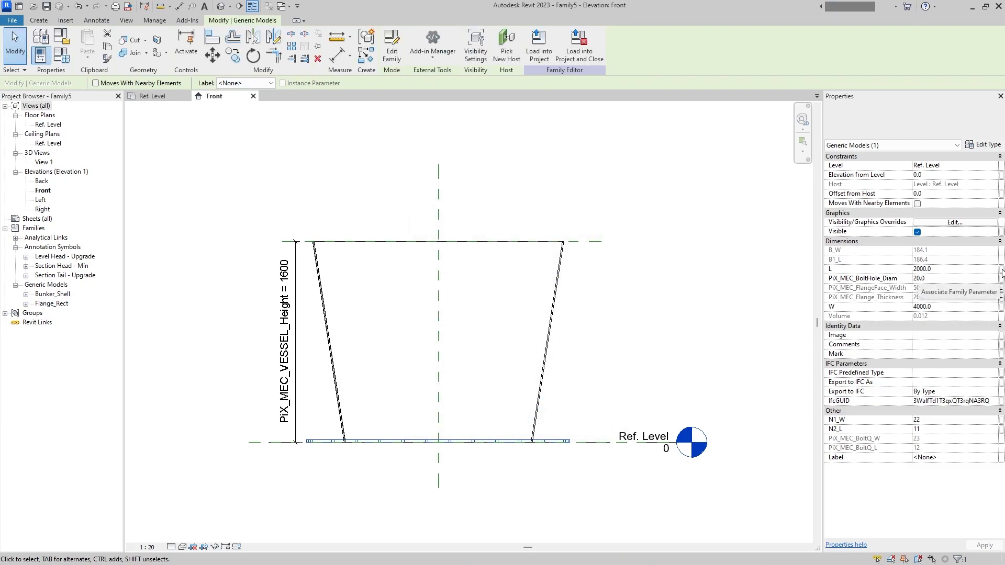
- Align the flange's upper face with the reference plane at the top of the shell and select the flange
{"action": "left_click", "coordinate": [614, 362]}
{"action": "key", "text": "a"}
{"action": "key", "text": "l"}
{"action": "left_click", "coordinate": [587, 242]}
{"action": "left_click", "coordinate": [547, 441]}
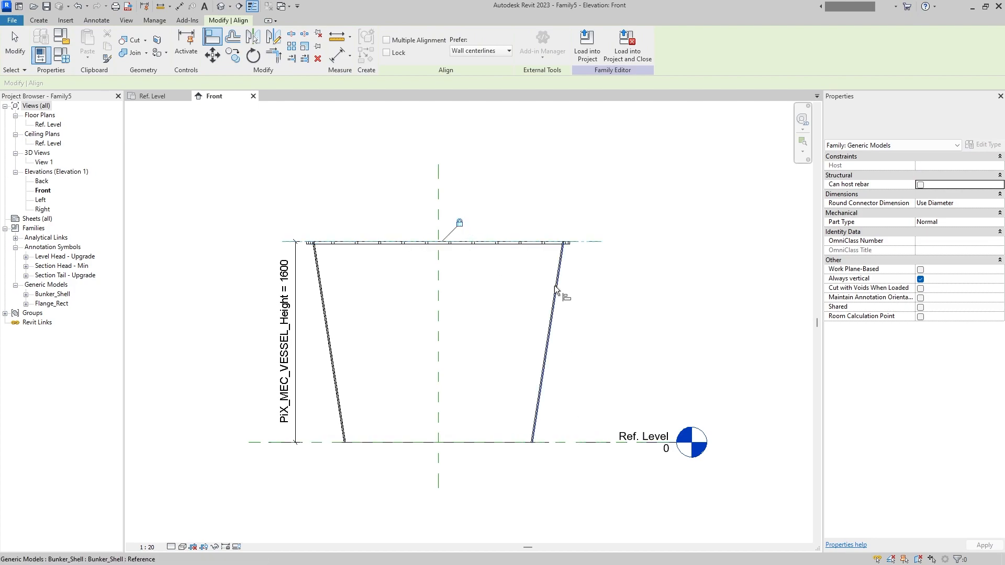
{"action": "key", "text": "Escape"}
{"action": "key", "text": "Escape"}
{"action": "left_click", "coordinate": [496, 244]}
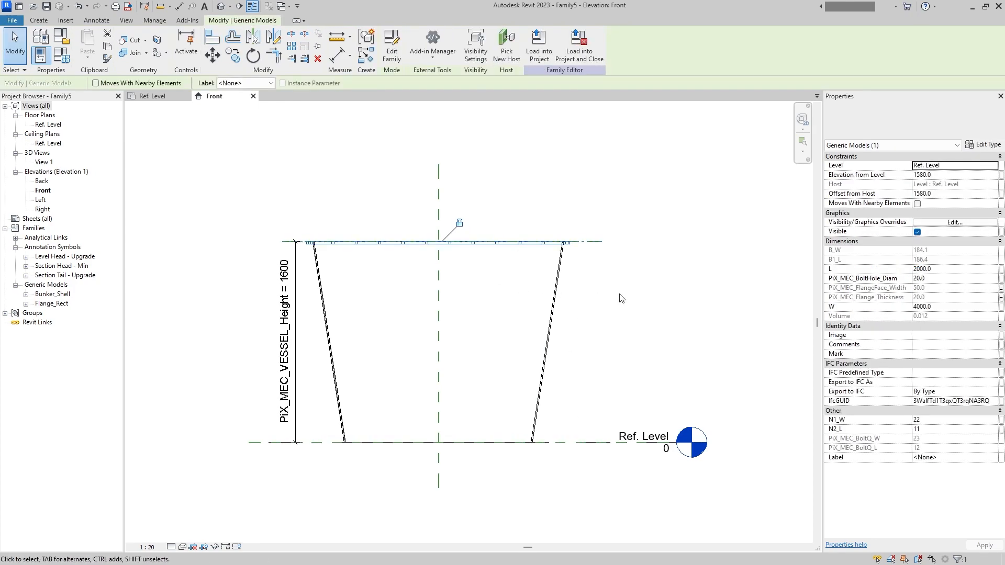
- Try to add PiX_MEC_Bunker_Top_L from the PIX_MEC group as a new shared parameter for the flange's L
{"action": "left_click", "coordinate": [1000, 269]}
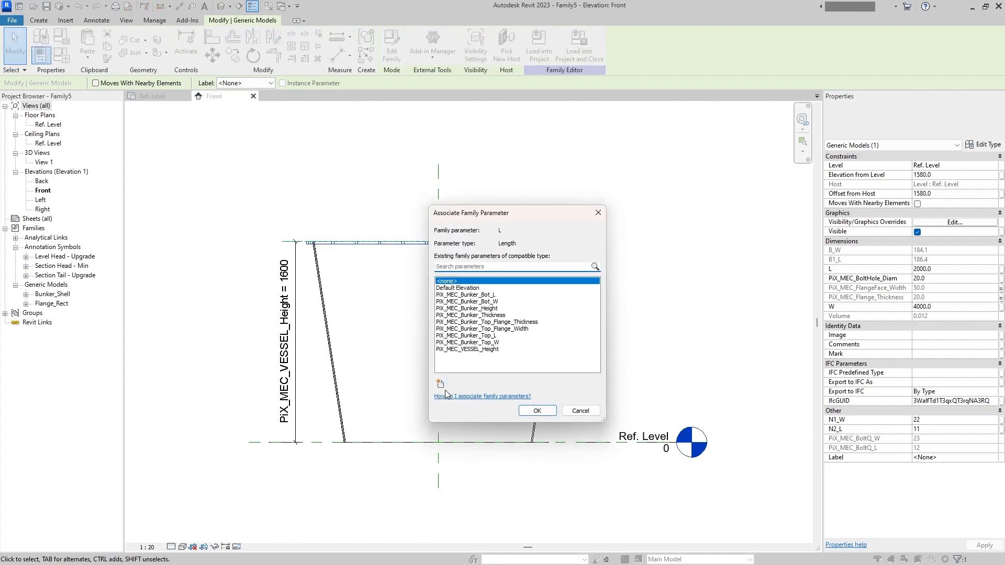
{"action": "left_click", "coordinate": [440, 383]}
{"action": "left_click", "coordinate": [661, 212]}
{"action": "left_click", "coordinate": [760, 247]}
{"action": "left_click", "coordinate": [706, 241]}
{"action": "left_click", "coordinate": [673, 250]}
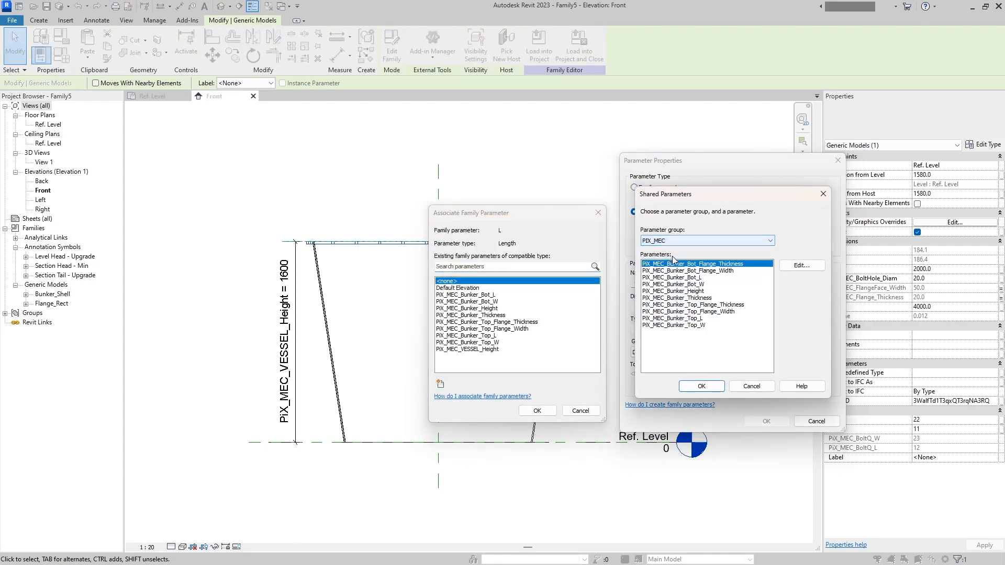
{"action": "left_click", "coordinate": [704, 319]}
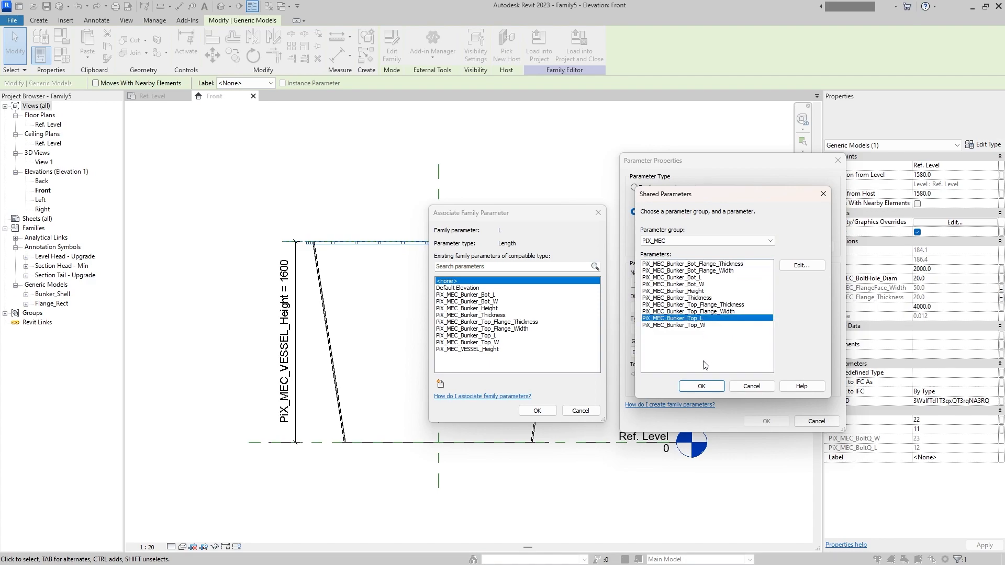
{"action": "left_click", "coordinate": [700, 386]}
{"action": "left_click", "coordinate": [766, 422]}
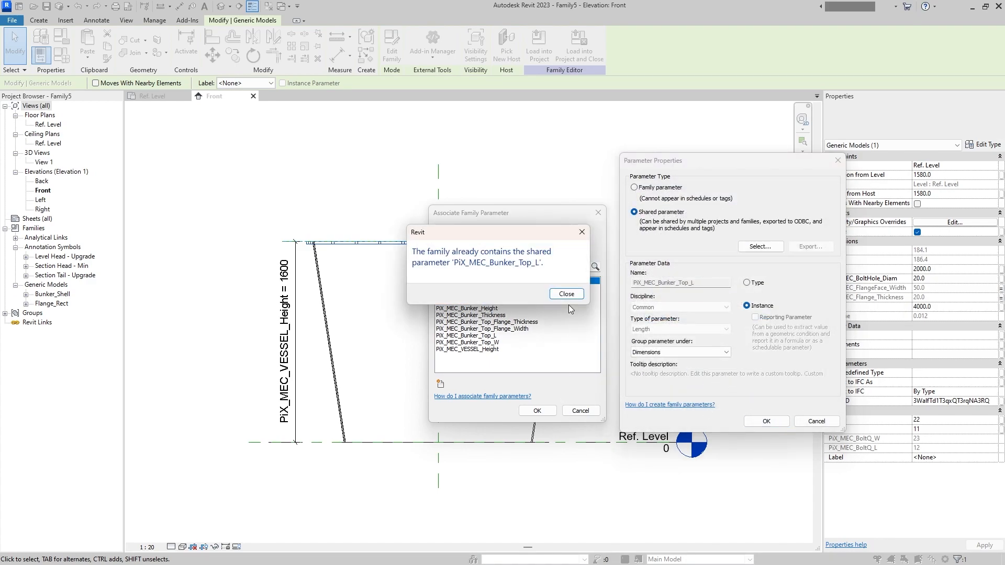
{"action": "left_click", "coordinate": [576, 294]}
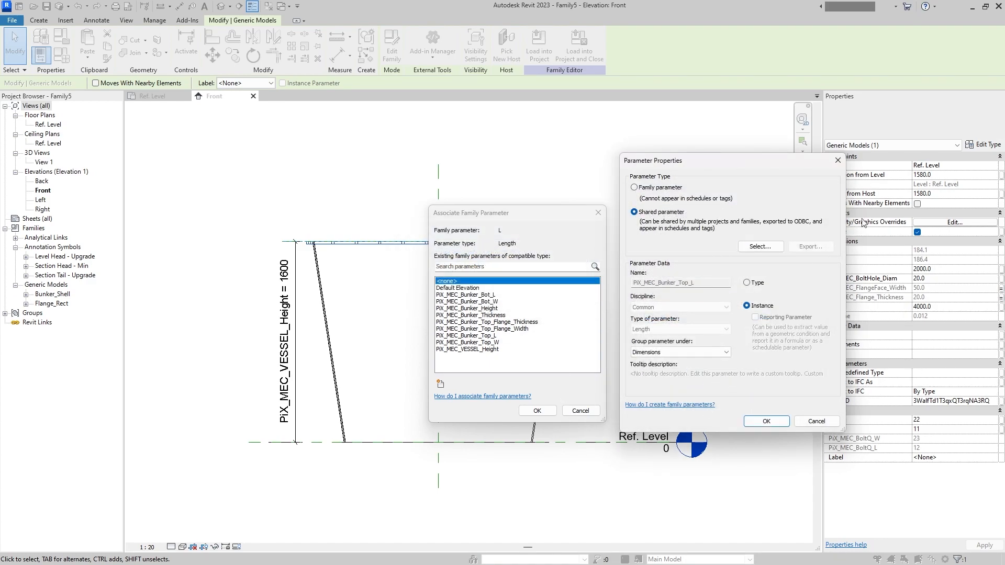
{"action": "left_click", "coordinate": [838, 160]}
{"action": "left_click", "coordinate": [598, 212]}
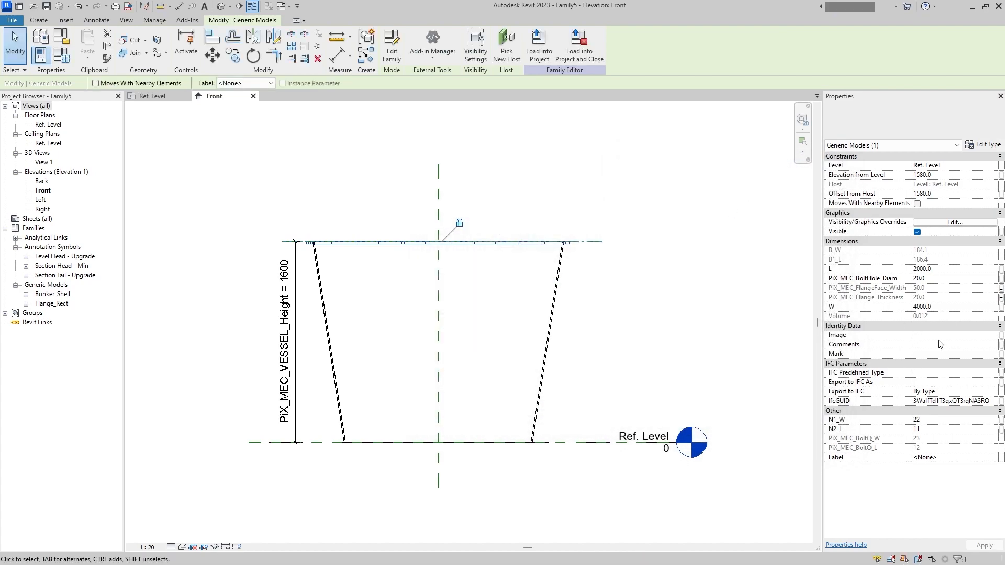
- Associate the flange's L with the existing PiX_MEC_Bunker_Top_L and its W with PiX_MEC_Bunker_Top_W
{"action": "left_click", "coordinate": [1001, 270]}
{"action": "left_click", "coordinate": [487, 336]}
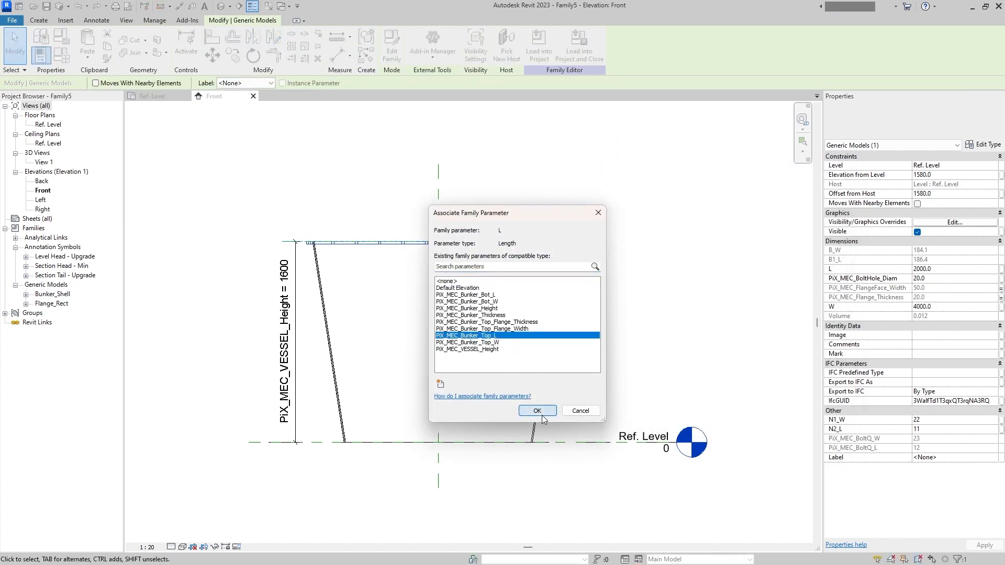
{"action": "left_click", "coordinate": [537, 411]}
{"action": "left_click", "coordinate": [1001, 306]}
{"action": "left_click", "coordinate": [503, 342]}
{"action": "left_click", "coordinate": [537, 411]}
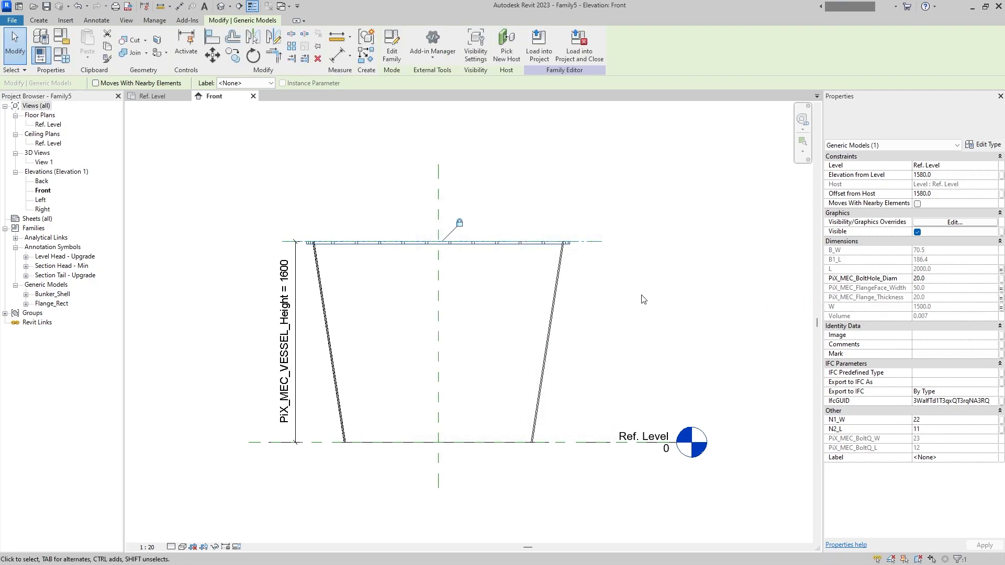
- Copy the top flange straight down to about the middle of the shell's height
{"action": "key", "text": "c"}
{"action": "key", "text": "o"}
{"action": "left_click", "coordinate": [700, 261]}
{"action": "left_click", "coordinate": [700, 341]}
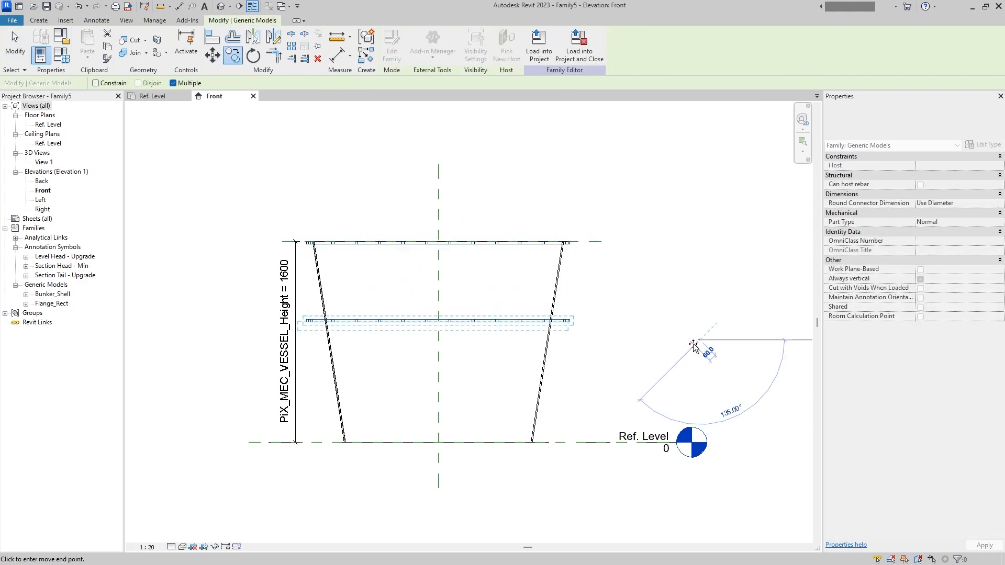
{"action": "key", "text": "Escape"}
{"action": "key", "text": "Escape"}
- Align the underside of the copied flange with the Ref. Level at the shell's base
{"action": "key", "text": "a"}
{"action": "key", "text": "l"}
{"action": "left_click", "coordinate": [556, 446]}
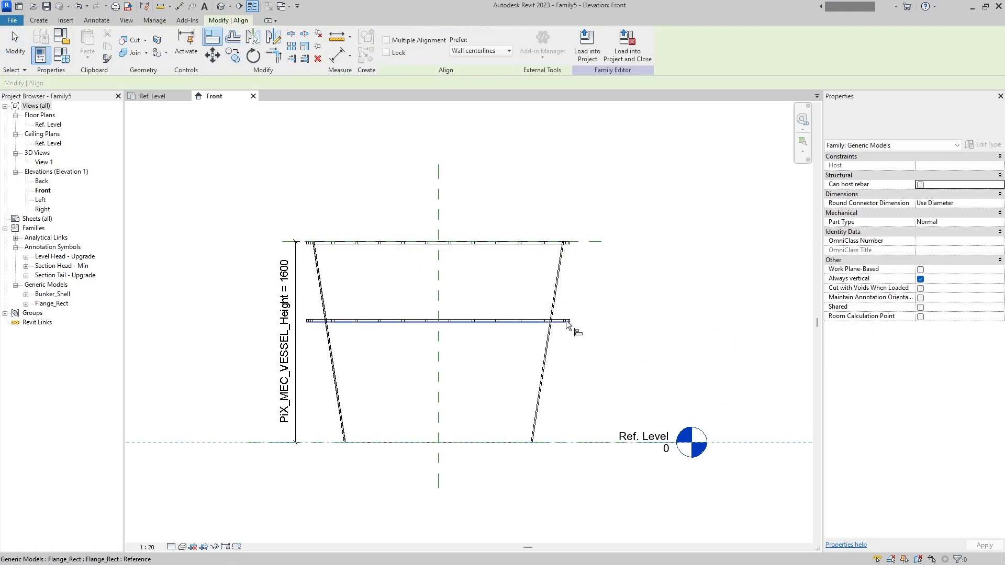
{"action": "left_click", "coordinate": [569, 323]}
{"action": "key", "text": "Escape"}
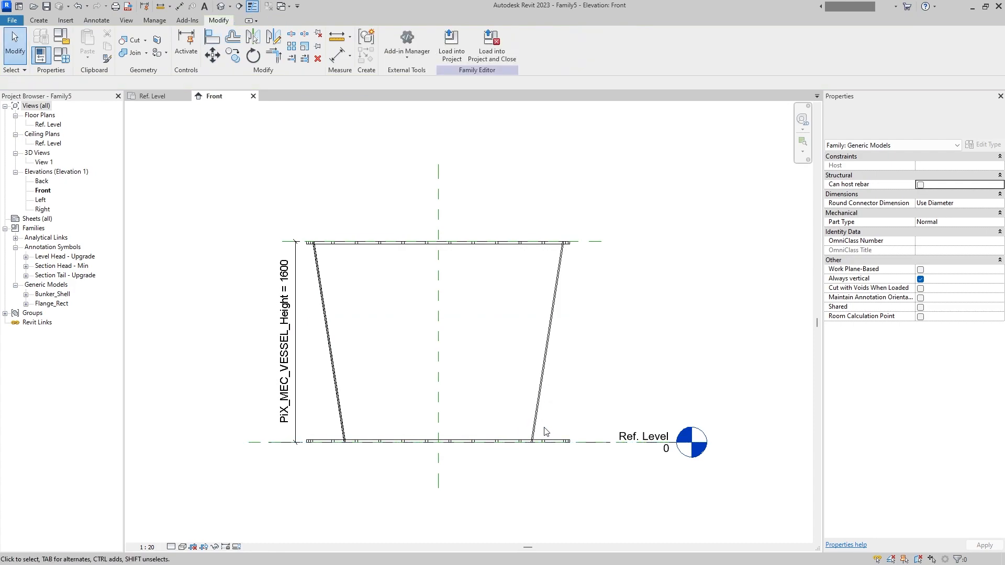
- Add PiX_MEC_Bunker_Bot_Flange_Width from the PIX_MEC group as an instance shared parameter and associate the bottom flange's PiX_MEC_FlangeFace_Width with it
{"action": "left_click", "coordinate": [1000, 288]}
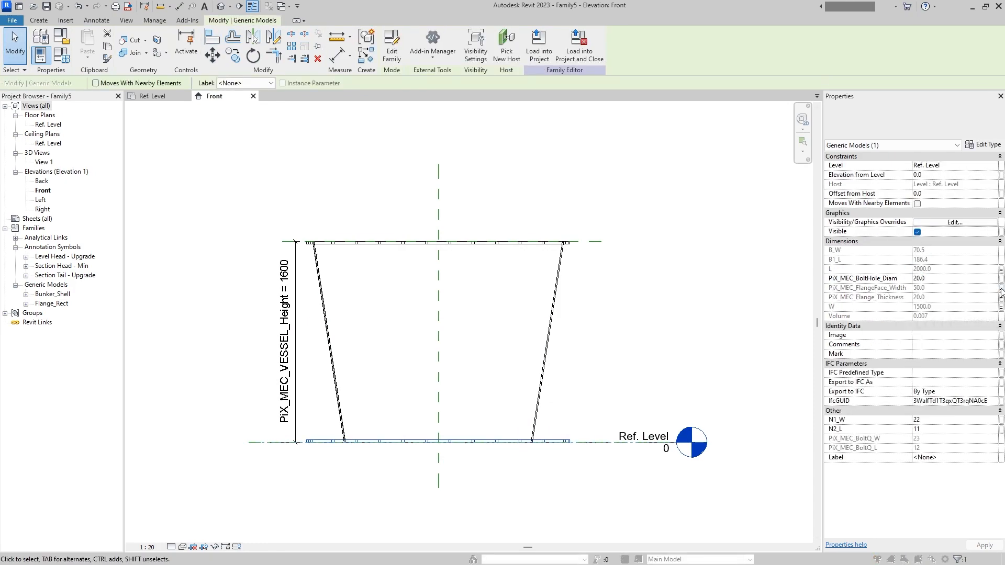
{"action": "left_click", "coordinate": [534, 328]}
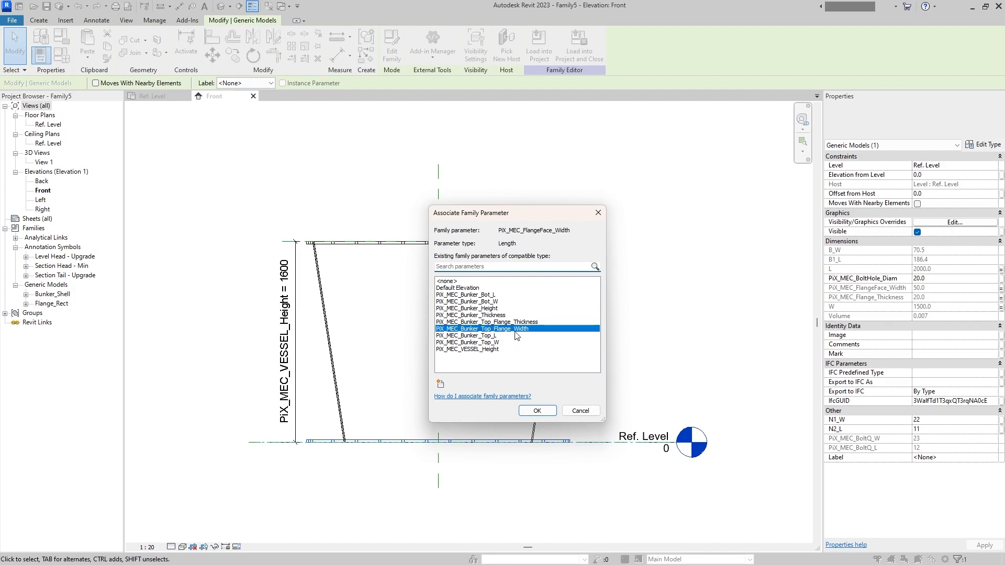
{"action": "left_click", "coordinate": [440, 383]}
{"action": "left_click", "coordinate": [670, 213]}
{"action": "left_click", "coordinate": [760, 247]}
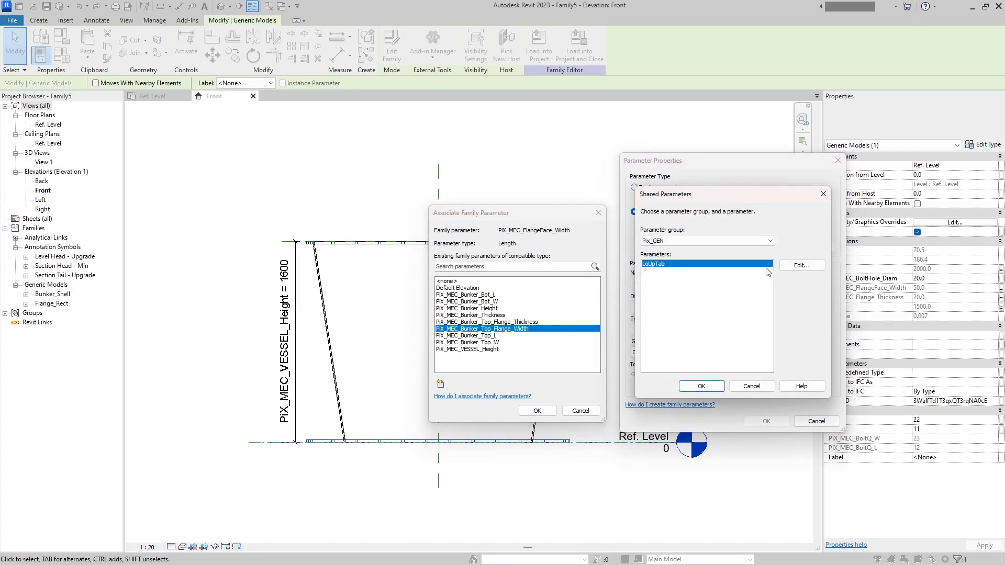
{"action": "left_click", "coordinate": [707, 240]}
{"action": "left_click", "coordinate": [675, 257]}
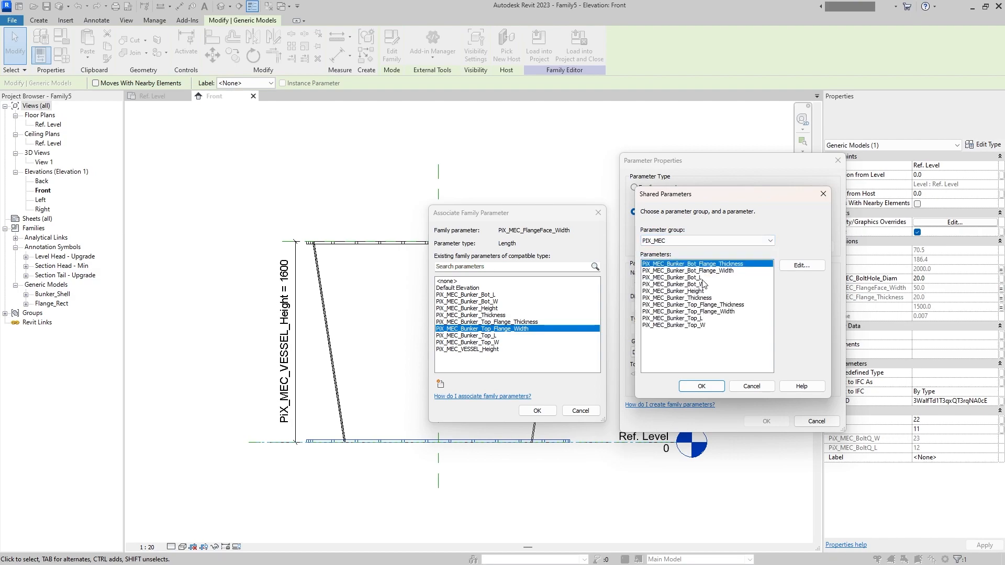
{"action": "left_click", "coordinate": [722, 271]}
{"action": "left_click", "coordinate": [701, 386]}
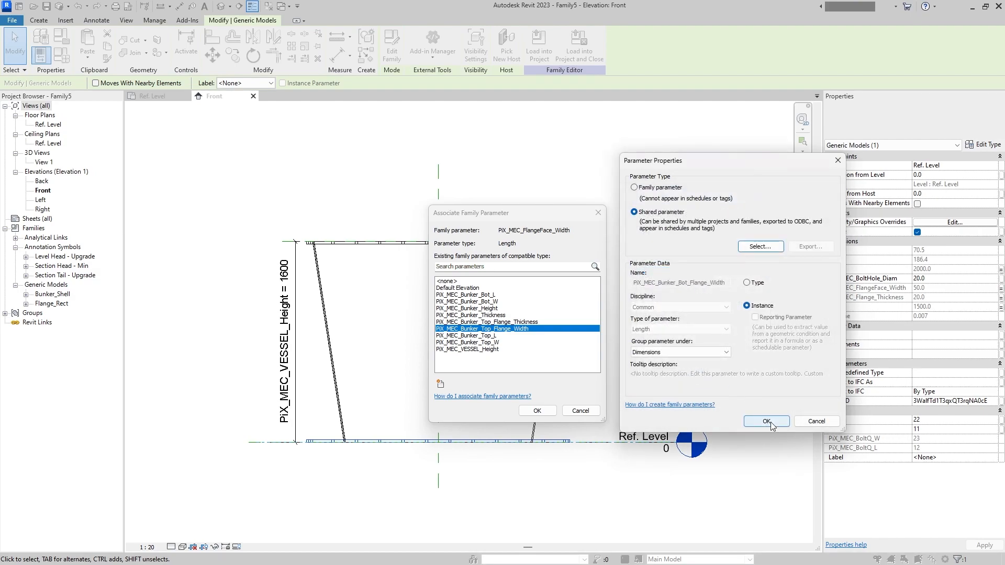
{"action": "left_click", "coordinate": [758, 420]}
{"action": "left_click", "coordinate": [538, 413]}
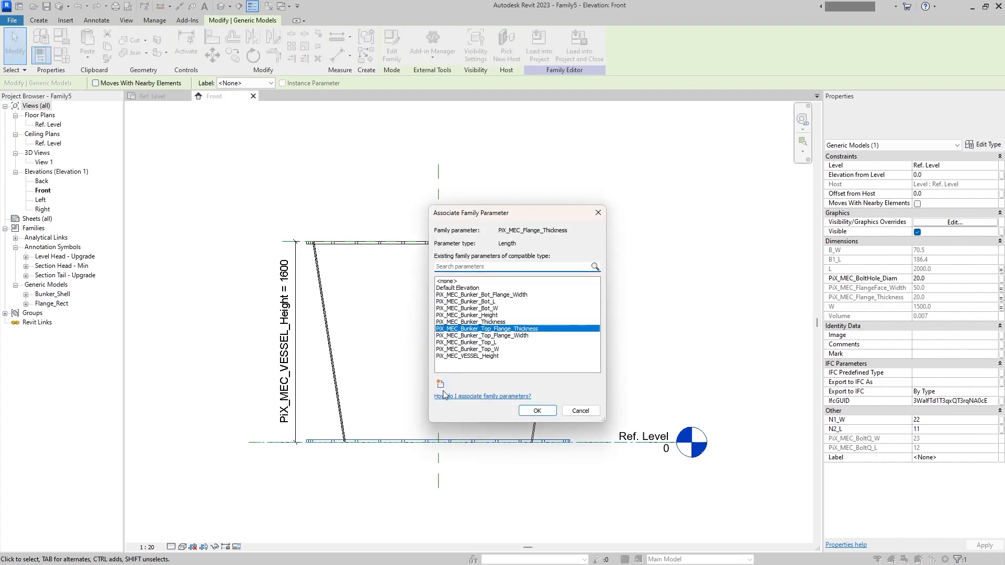
- Add PiX_MEC_Bunker_Bot_Flange_Thickness from the PIX_MEC group as a shared parameter and associate the bottom flange's PiX_MEC_Flange_Thickness with it
{"action": "left_click", "coordinate": [440, 384]}
{"action": "left_click", "coordinate": [634, 211]}
{"action": "left_click", "coordinate": [762, 246]}
{"action": "left_click", "coordinate": [707, 241]}
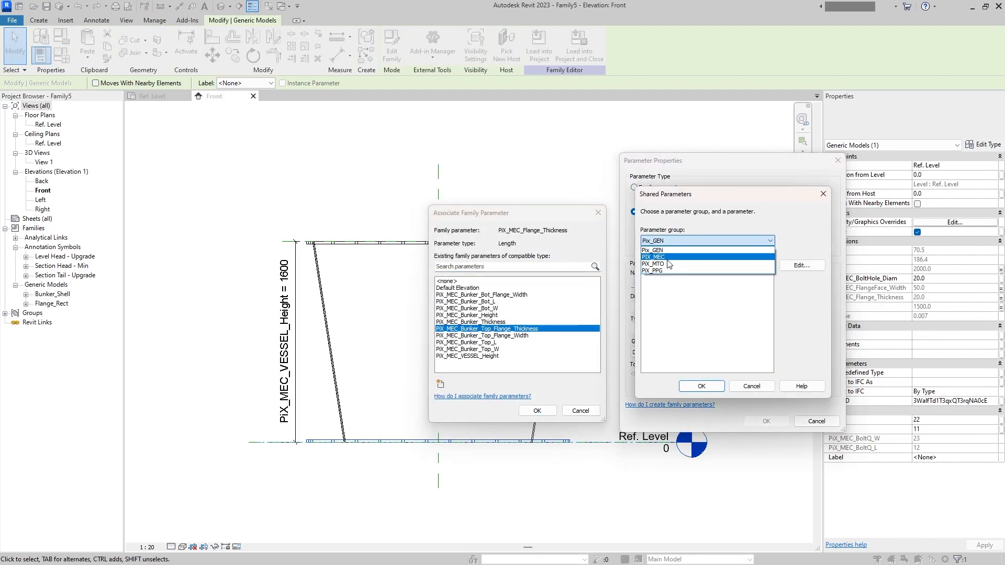
{"action": "left_click", "coordinate": [661, 257]}
{"action": "left_click", "coordinate": [706, 271]}
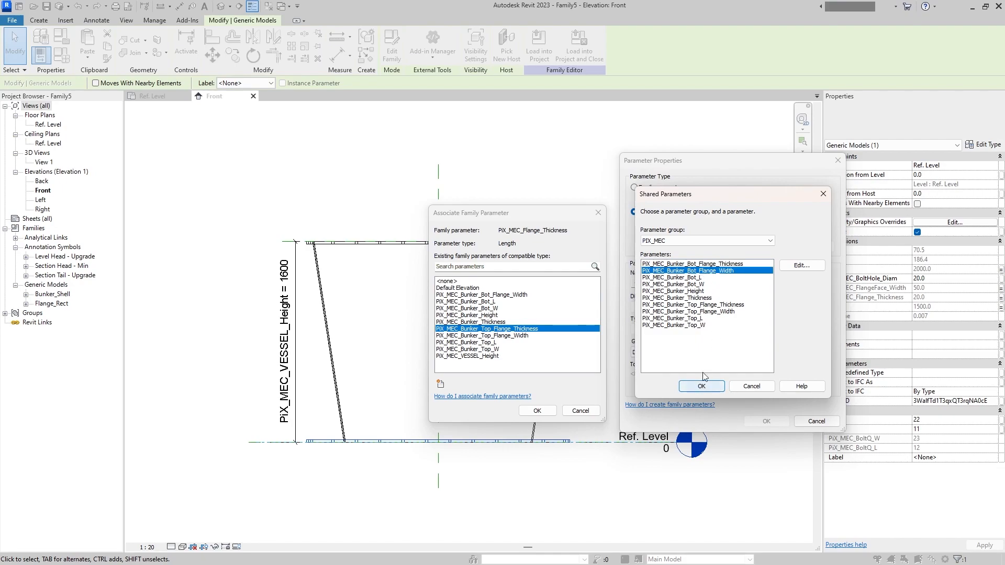
{"action": "left_click", "coordinate": [730, 264]}
{"action": "left_click", "coordinate": [711, 389]}
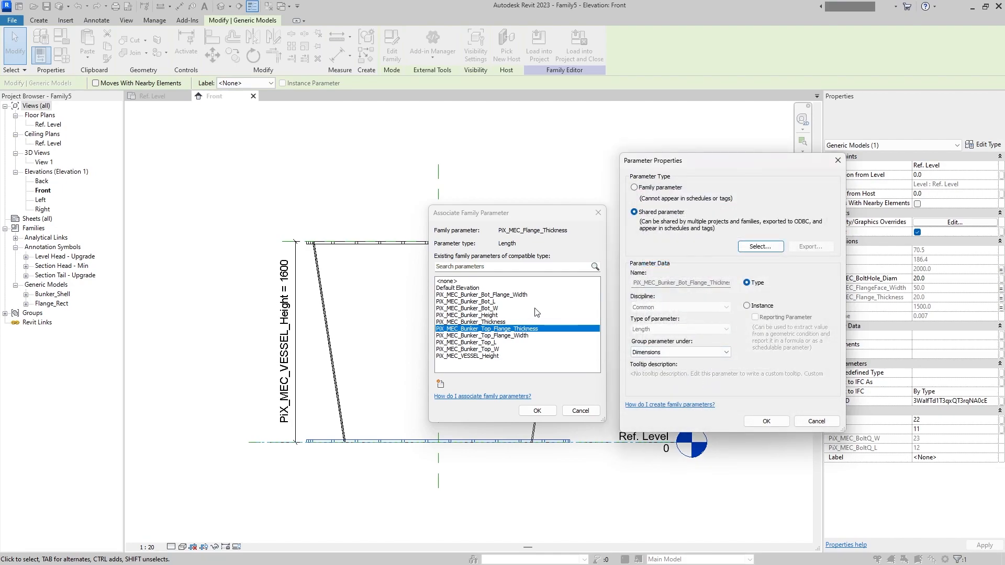
{"action": "left_click", "coordinate": [764, 422]}
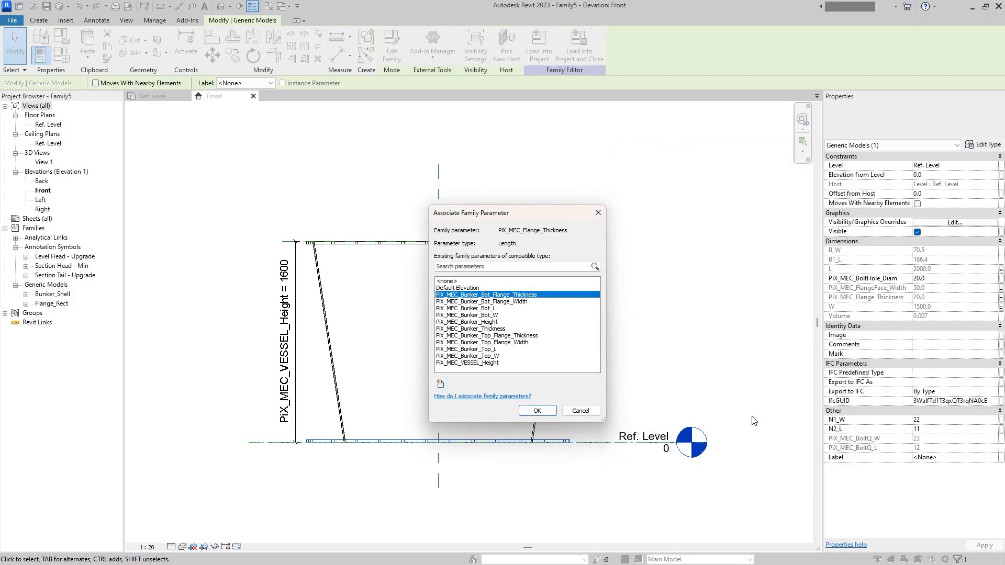
{"action": "left_click", "coordinate": [537, 411]}
- Associate the bottom flange's W with the existing PiX_MEC_Bunker_Bot_W parameter
{"action": "left_click", "coordinate": [1001, 307]}
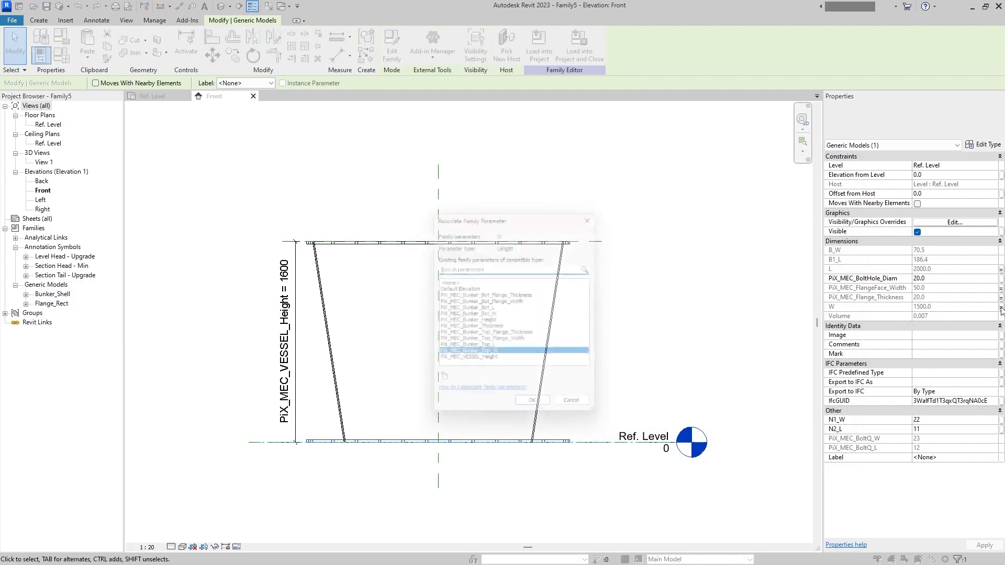
{"action": "left_click", "coordinate": [503, 315]}
{"action": "left_click", "coordinate": [537, 411]}
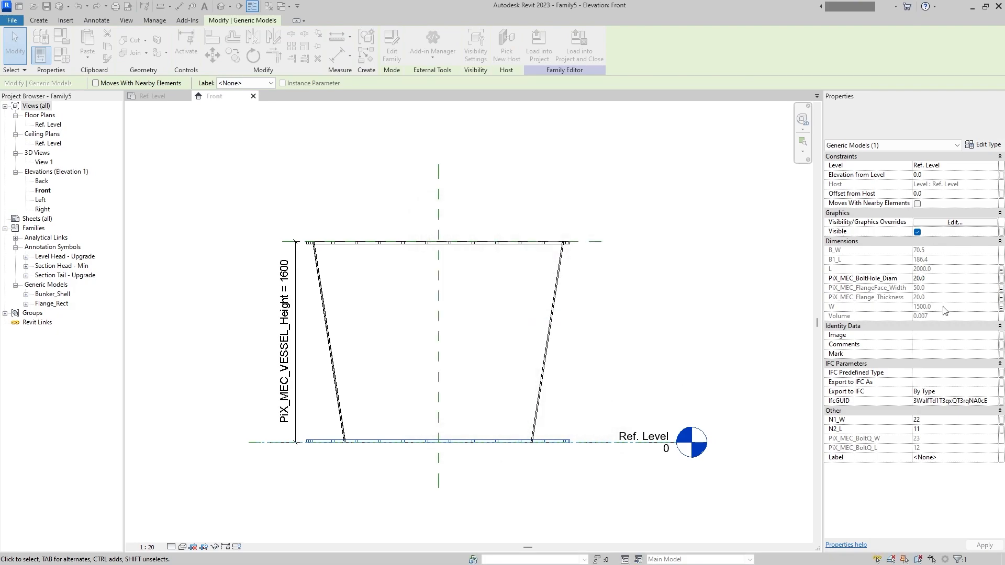
- Associate the bottom flange's PiX_MEC_FlangeFace_Width with the existing PiX_MEC_Bunker_Bot_L parameter
{"action": "left_click", "coordinate": [999, 289]}
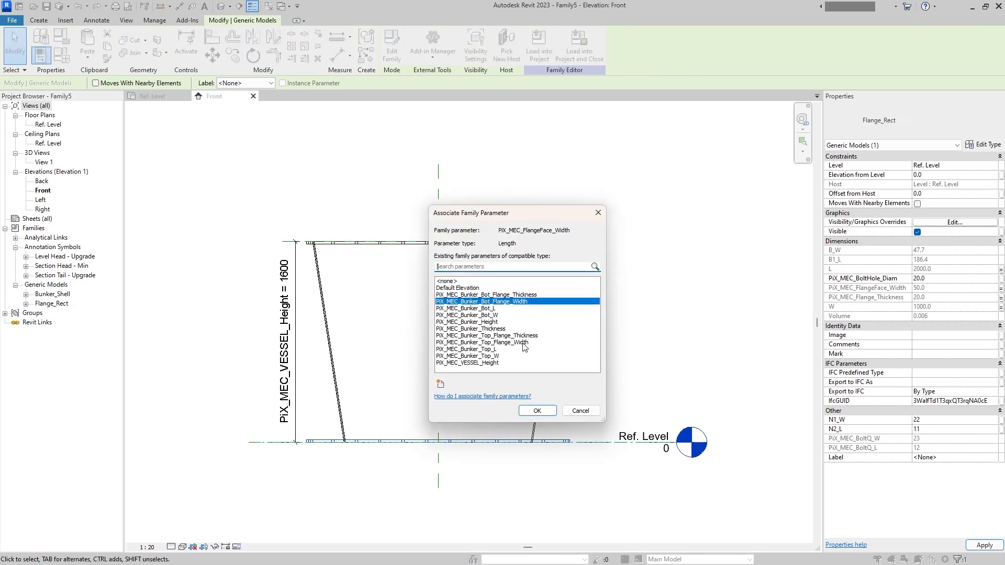
{"action": "left_click", "coordinate": [496, 310]}
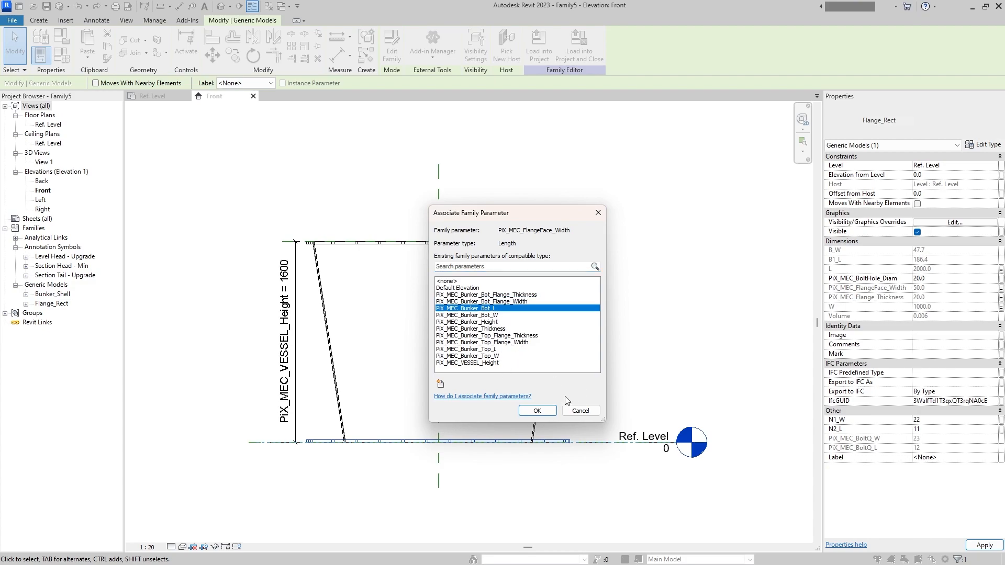
{"action": "left_click", "coordinate": [536, 411]}
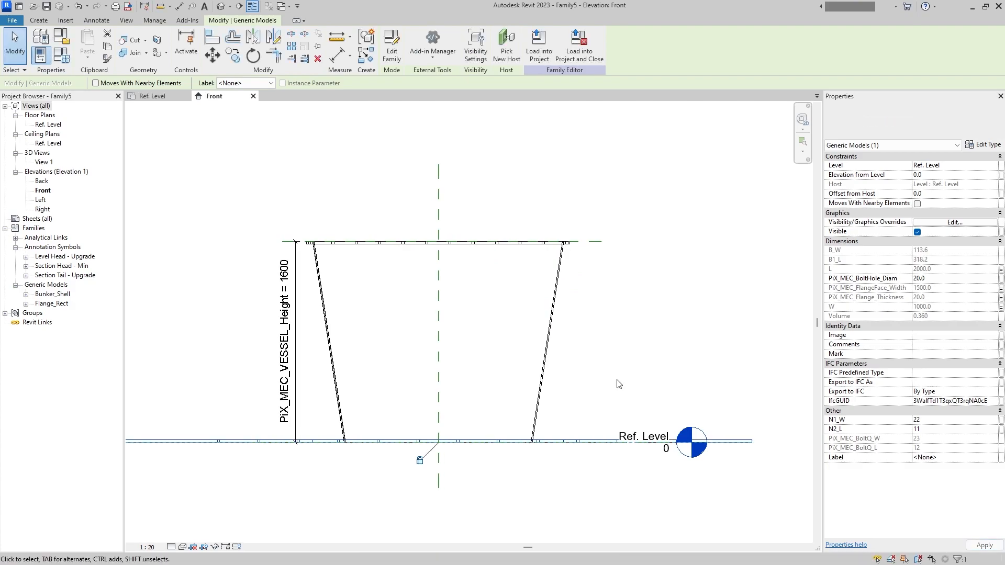
- Associate the bottom flange's L with the existing PiX_MEC_Bunker_Bot_L parameter
{"action": "left_click", "coordinate": [1001, 271]}
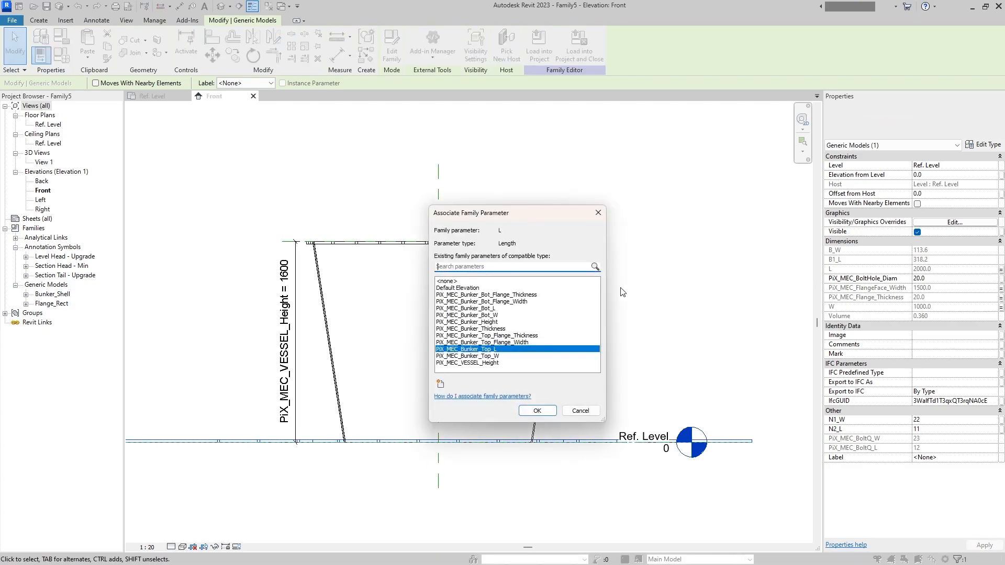
{"action": "left_click", "coordinate": [502, 315]}
{"action": "left_click", "coordinate": [502, 309]}
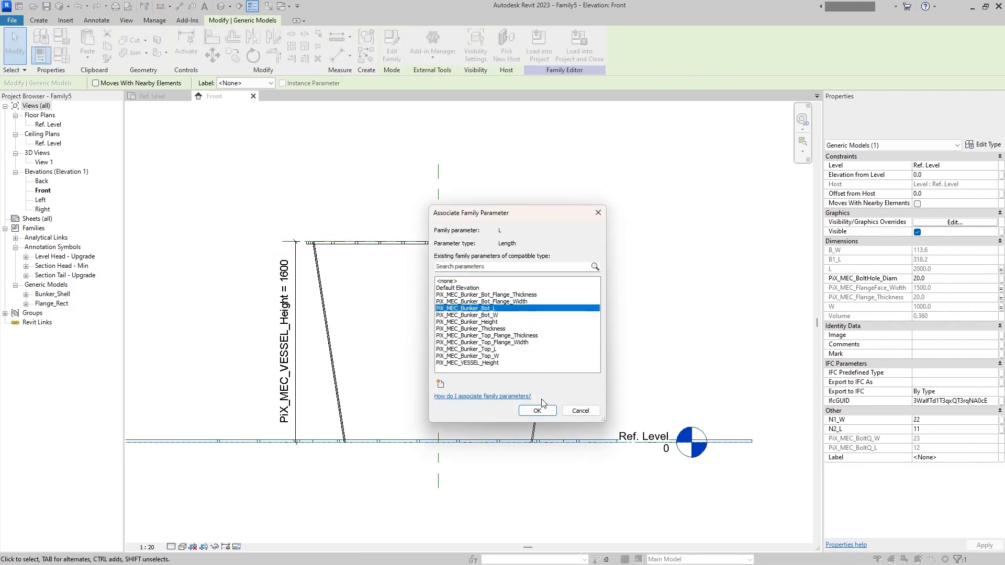
{"action": "left_click", "coordinate": [545, 409]}
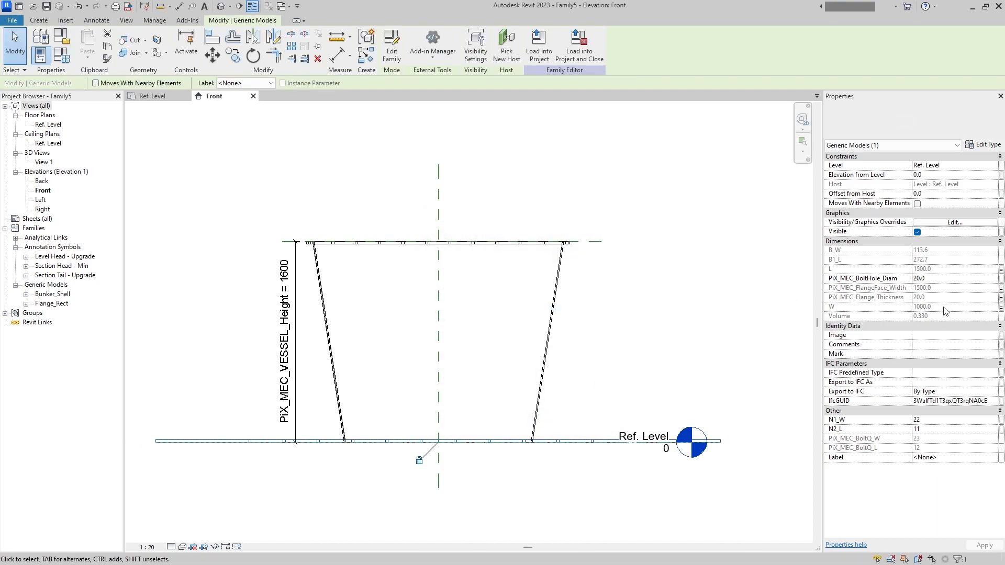
- Compare the shell's dimensions with the bottom flange's and check which family parameters the flange's W and L are associated with
{"action": "left_click", "coordinate": [687, 350]}
{"action": "left_click", "coordinate": [539, 388]}
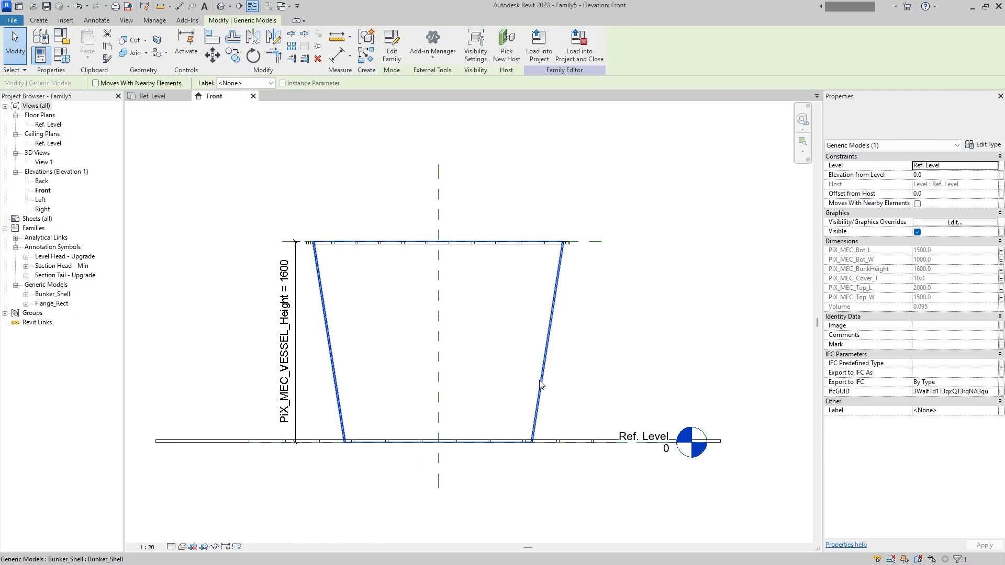
{"action": "left_click", "coordinate": [604, 338]}
{"action": "left_click", "coordinate": [568, 440]}
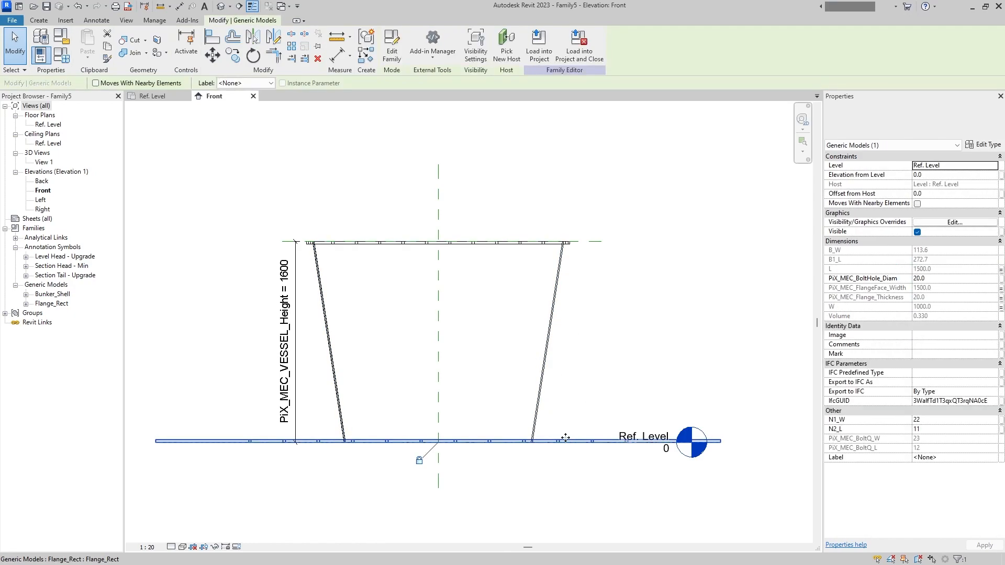
{"action": "left_click", "coordinate": [584, 410]}
{"action": "left_click", "coordinate": [586, 441]}
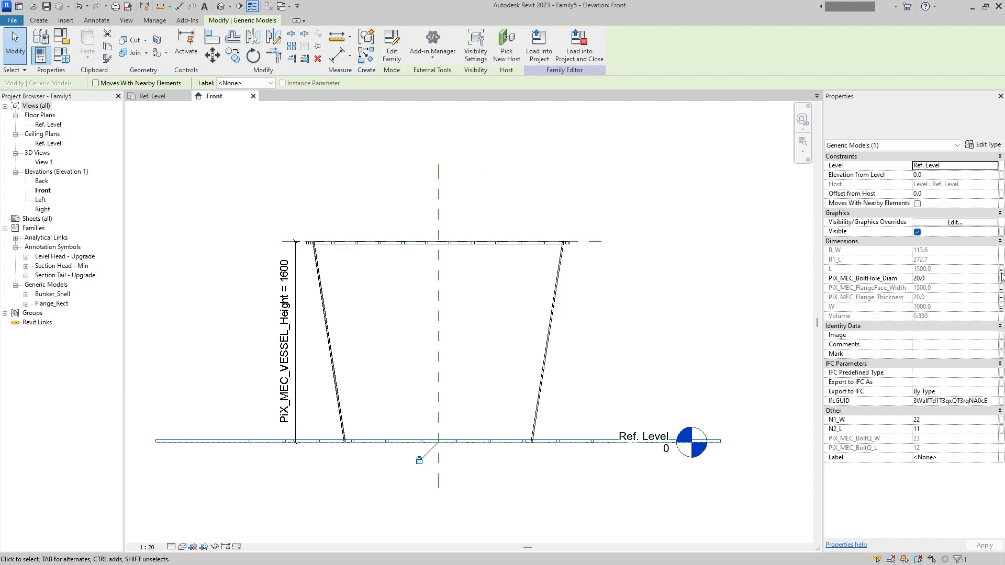
{"action": "left_click", "coordinate": [1000, 307]}
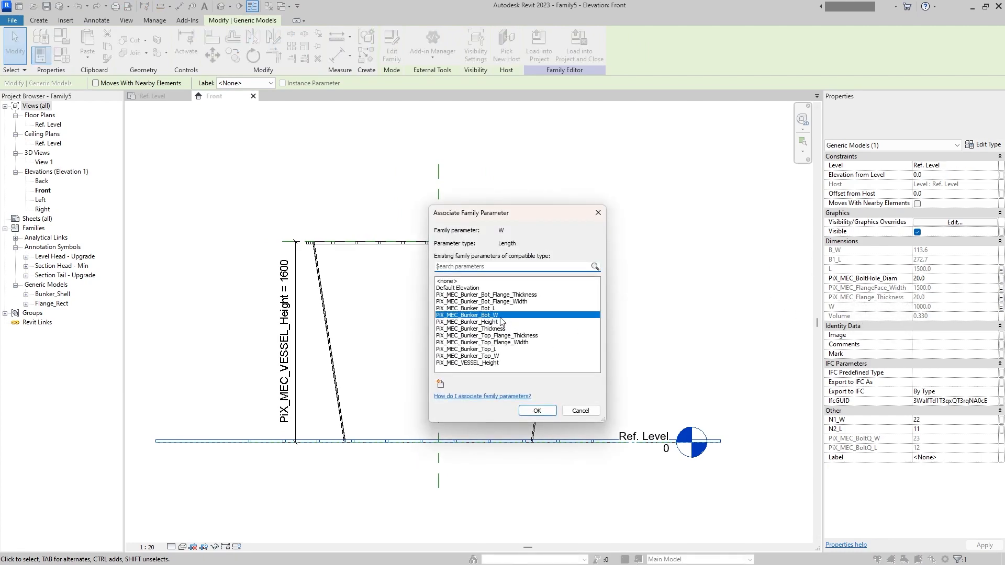
{"action": "left_click", "coordinate": [537, 411]}
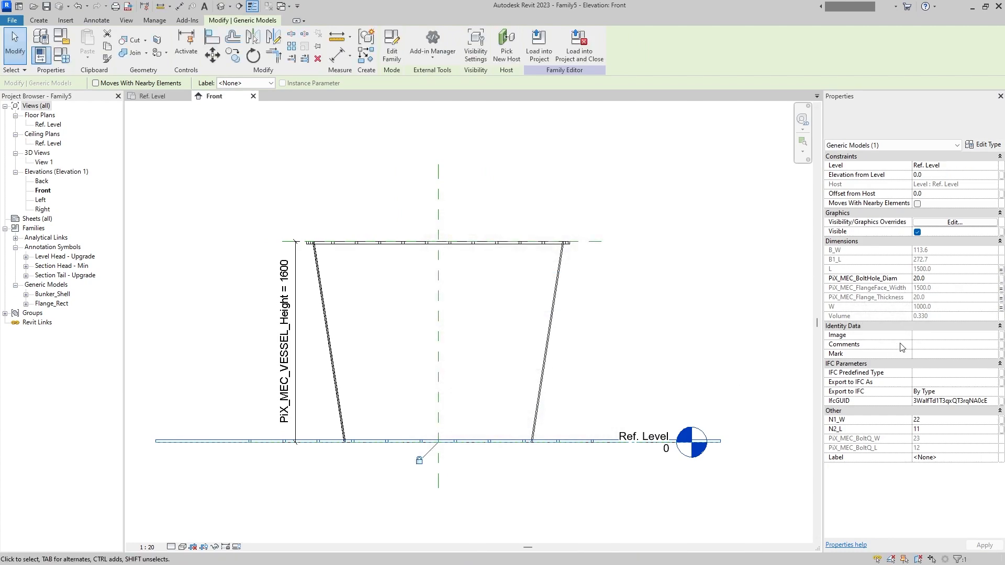
{"action": "left_click", "coordinate": [1001, 269]}
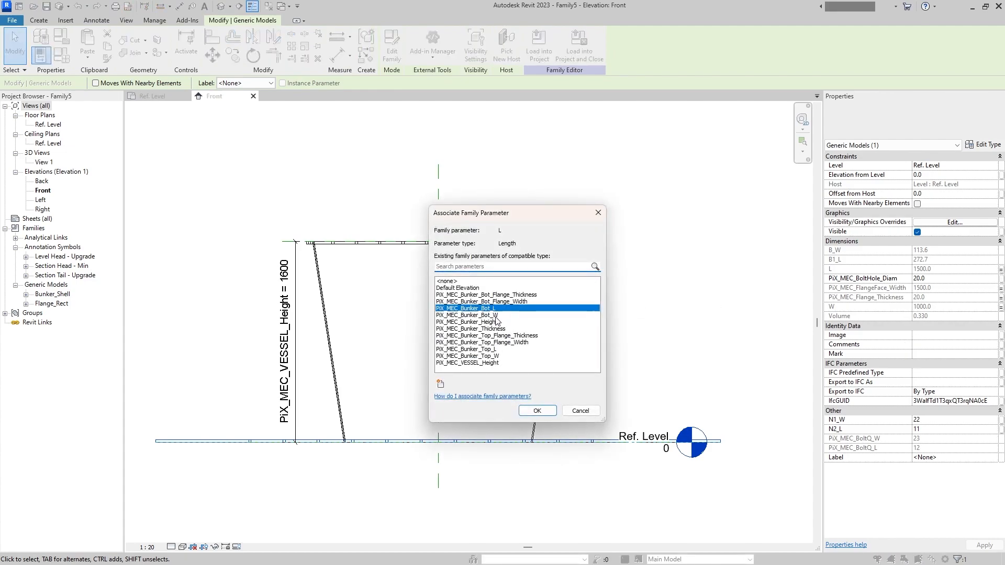
{"action": "left_click", "coordinate": [537, 411]}
{"action": "left_click", "coordinate": [346, 140]}
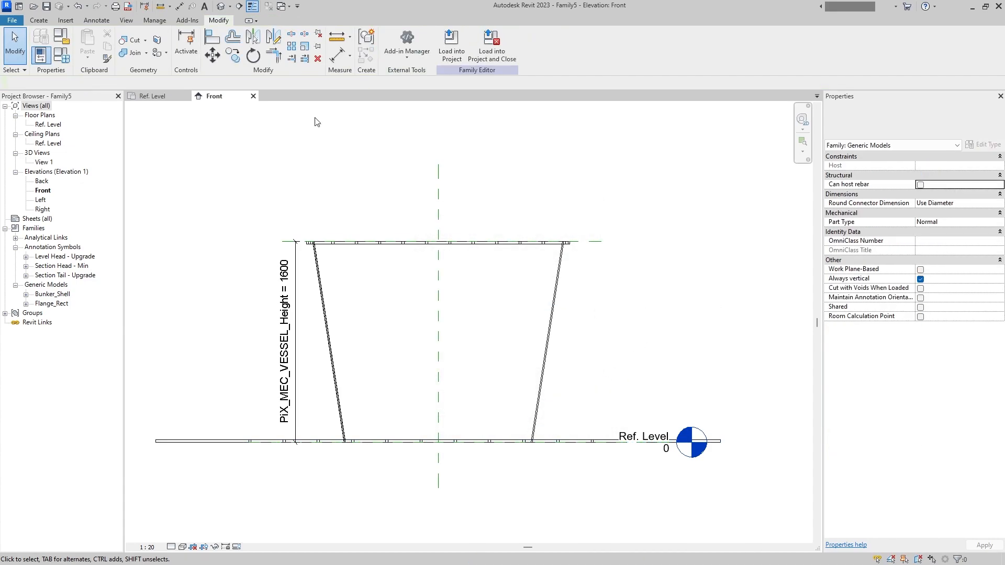
- In the 3D view, associate the oversized bottom flange's PiX_MEC_FlangeFace_Width with the existing PiX_MEC_Bunker_Top_Flange_Width parameter
{"action": "left_click", "coordinate": [221, 5]}
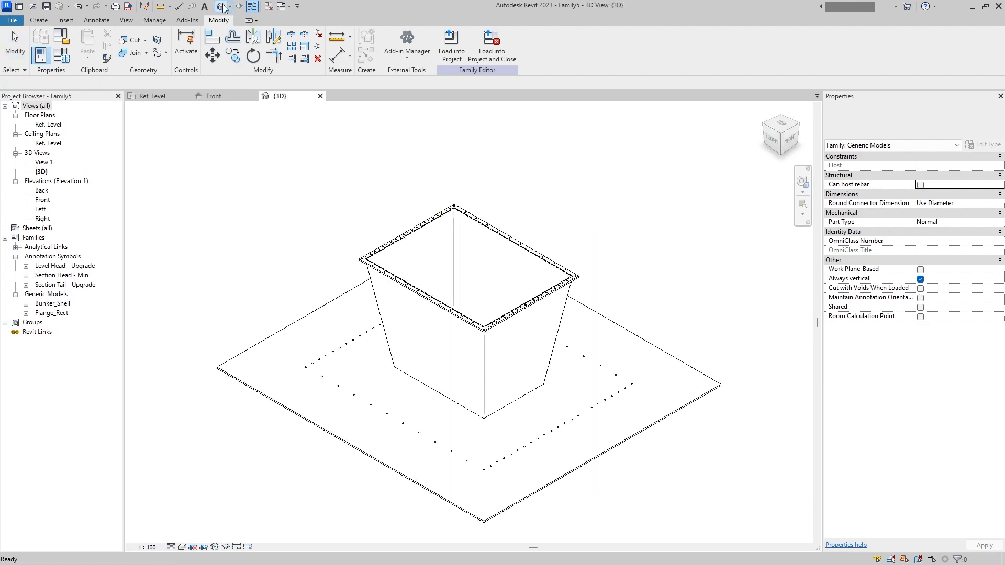
{"action": "left_click", "coordinate": [330, 382]}
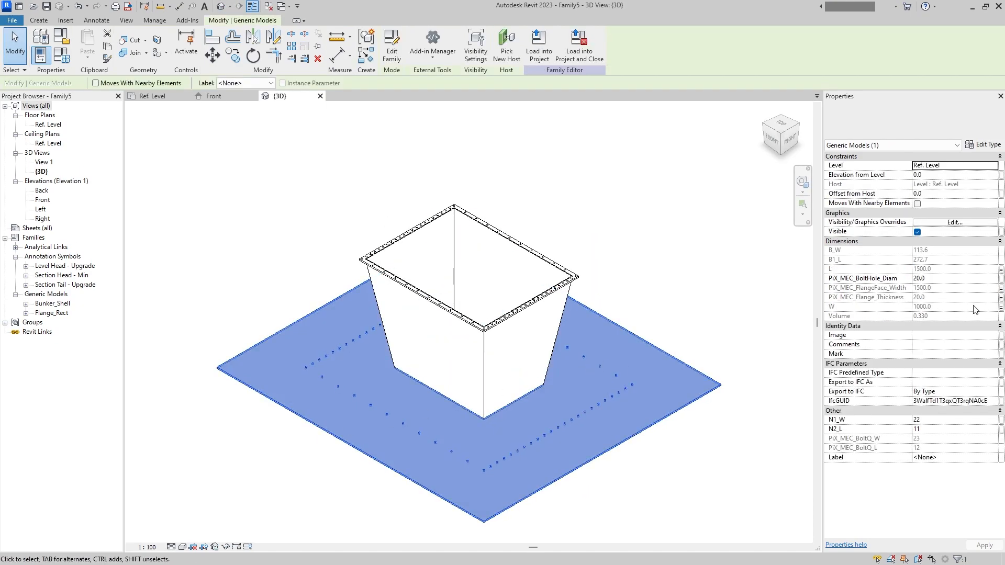
{"action": "left_click", "coordinate": [1000, 288]}
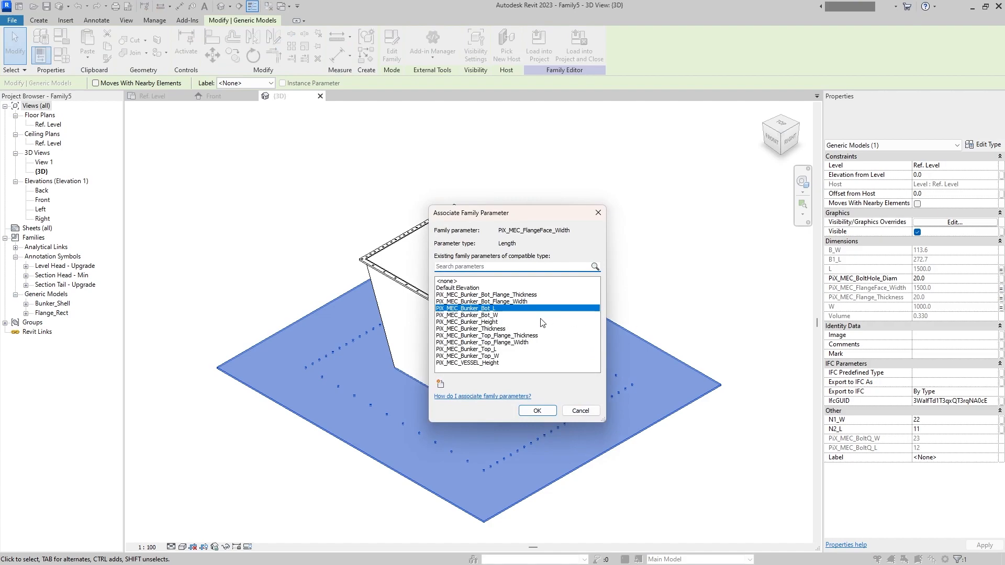
{"action": "left_click", "coordinate": [524, 343]}
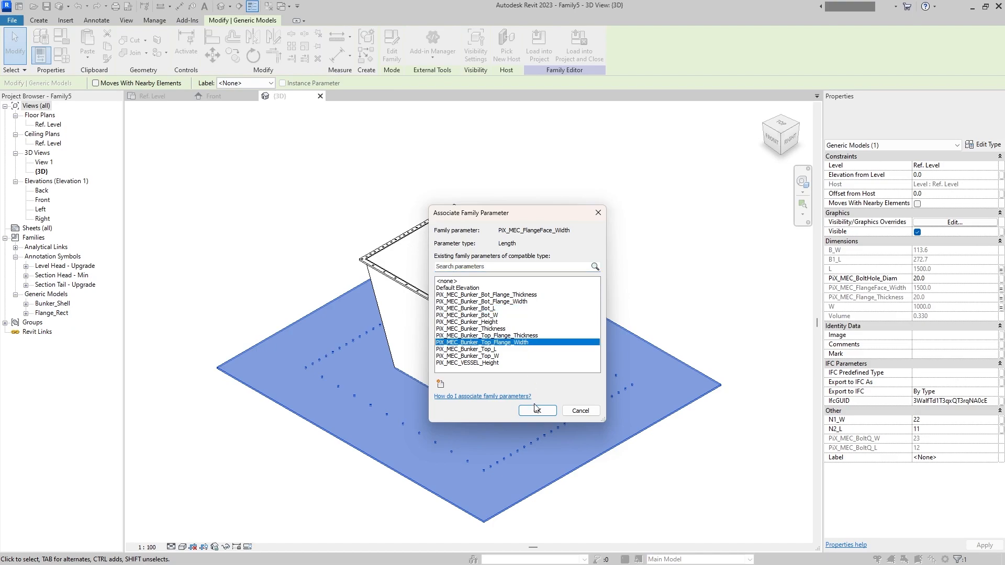
{"action": "left_click", "coordinate": [535, 410]}
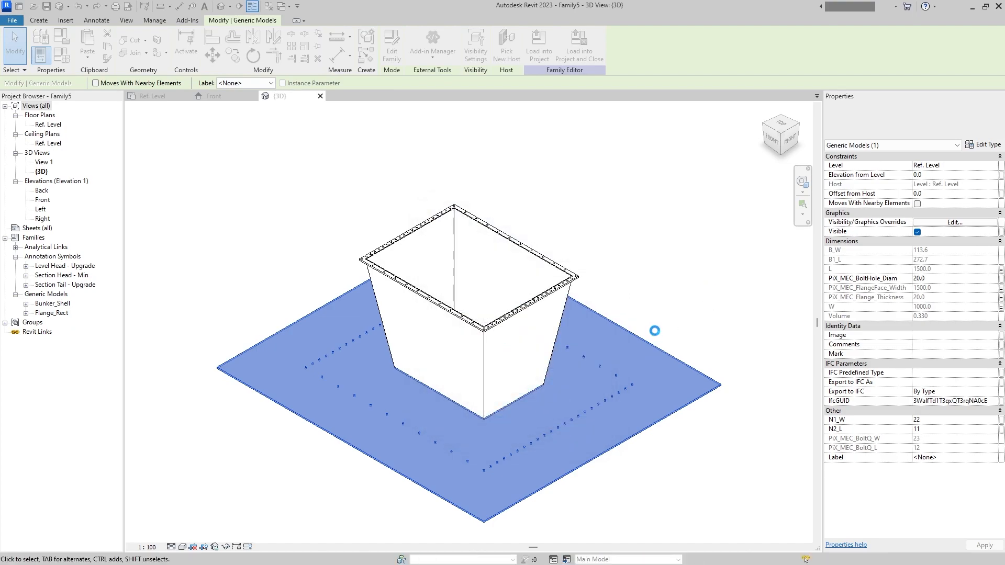
{"action": "left_click", "coordinate": [643, 426]}
{"action": "scroll", "coordinate": [517, 428], "scroll_direction": "up", "scroll_amount": 4}
{"action": "scroll", "coordinate": [517, 428], "scroll_direction": "down", "scroll_amount": 3}
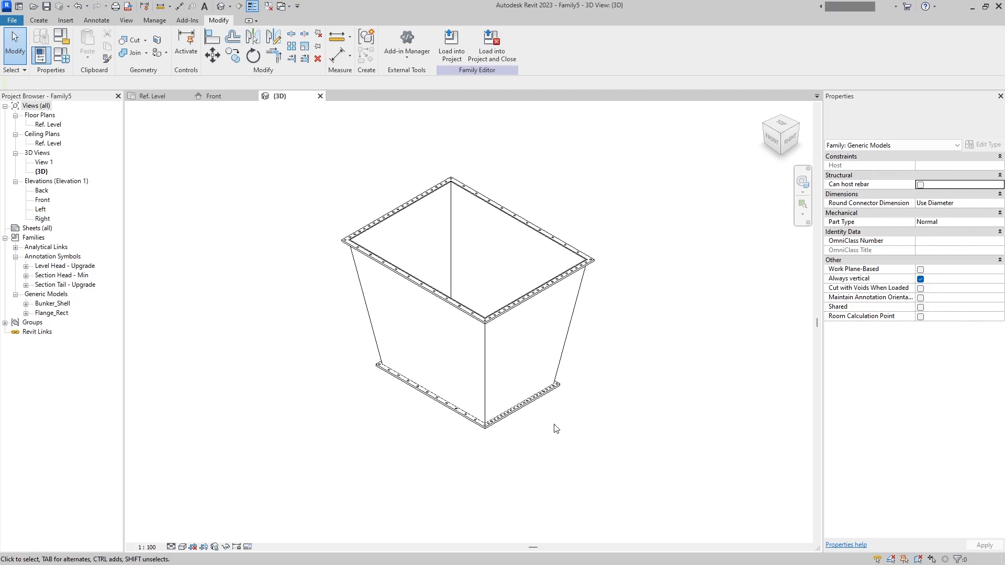
- Examine the bottom and top flanges in 3D, comparing their dimensions and bolt quantity properties
{"action": "left_click", "coordinate": [547, 461]}
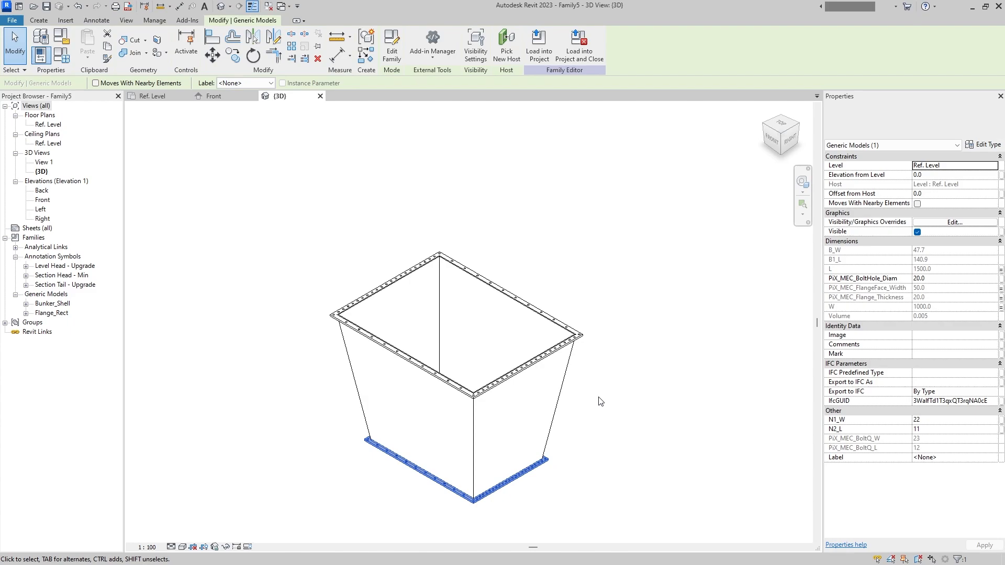
{"action": "left_click", "coordinate": [587, 337]}
{"action": "left_click", "coordinate": [547, 461]}
{"action": "middle_click_drag", "start_coordinate": [596, 454], "coordinate": [596, 455]}
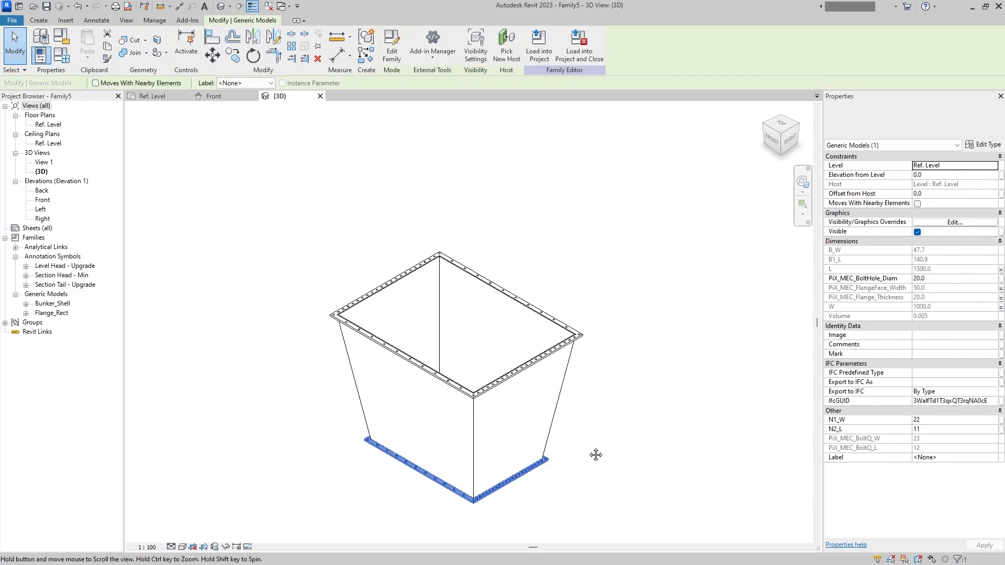
{"action": "scroll", "coordinate": [596, 455], "scroll_direction": "up", "scroll_amount": 2}
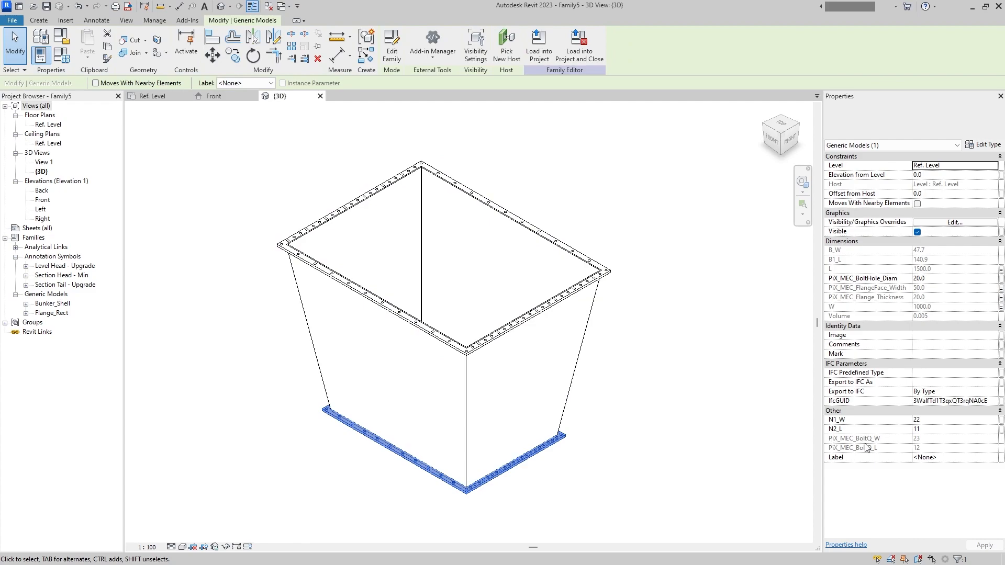
{"action": "left_click", "coordinate": [615, 291]}
{"action": "left_click", "coordinate": [607, 274]}
{"action": "left_click", "coordinate": [651, 338]}
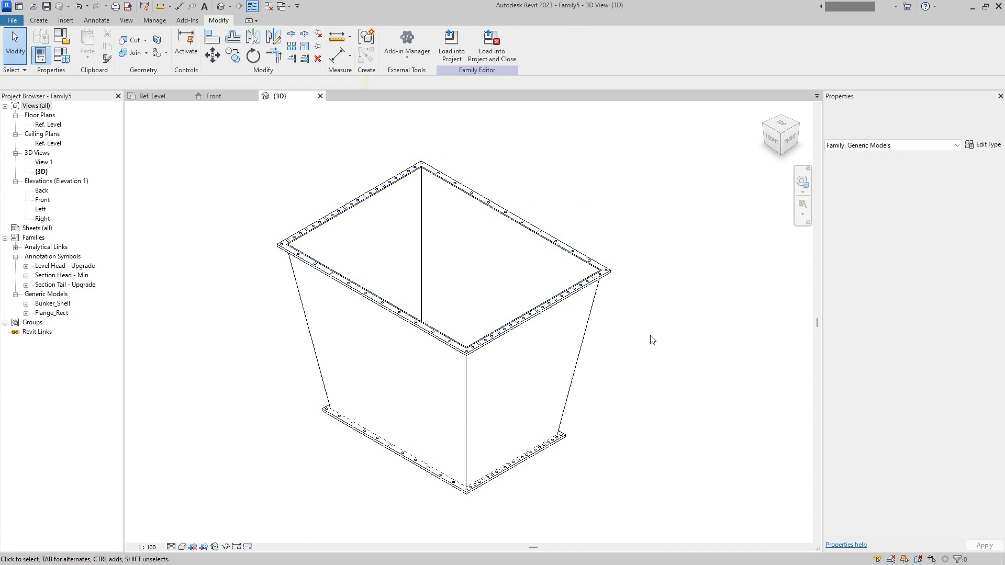
- Select the top and bottom flanges together and set their N1_W to 11
{"action": "left_click", "coordinate": [563, 437]}
{"action": "left_click", "coordinate": [680, 423]}
{"action": "left_click", "coordinate": [612, 272]}
{"action": "left_click", "coordinate": [643, 338]}
{"action": "left_click", "coordinate": [612, 277]}
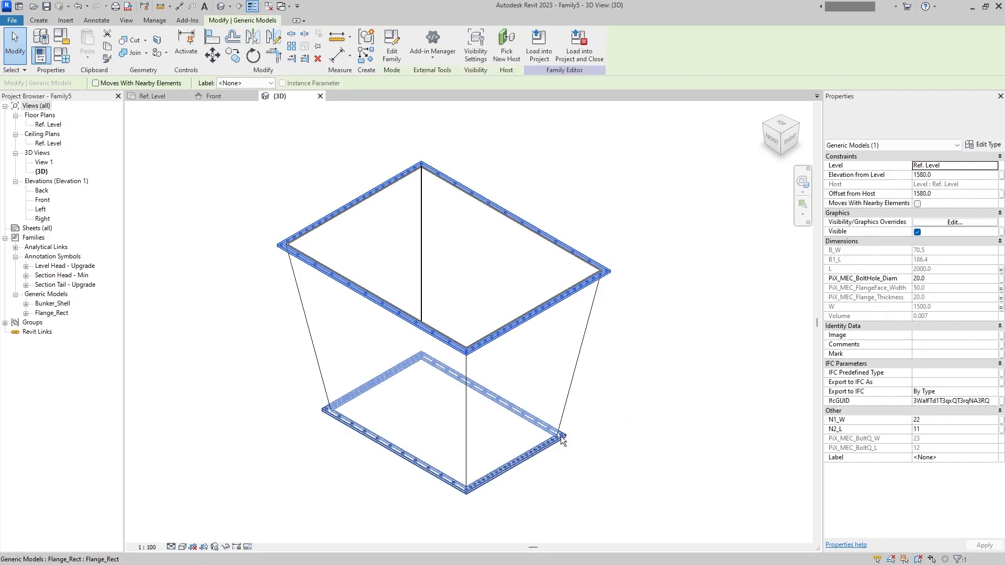
{"action": "left_click", "coordinate": [561, 440], "text": "ctrl"}
{"action": "left_click", "coordinate": [939, 419]}
{"action": "type", "text": "11"}
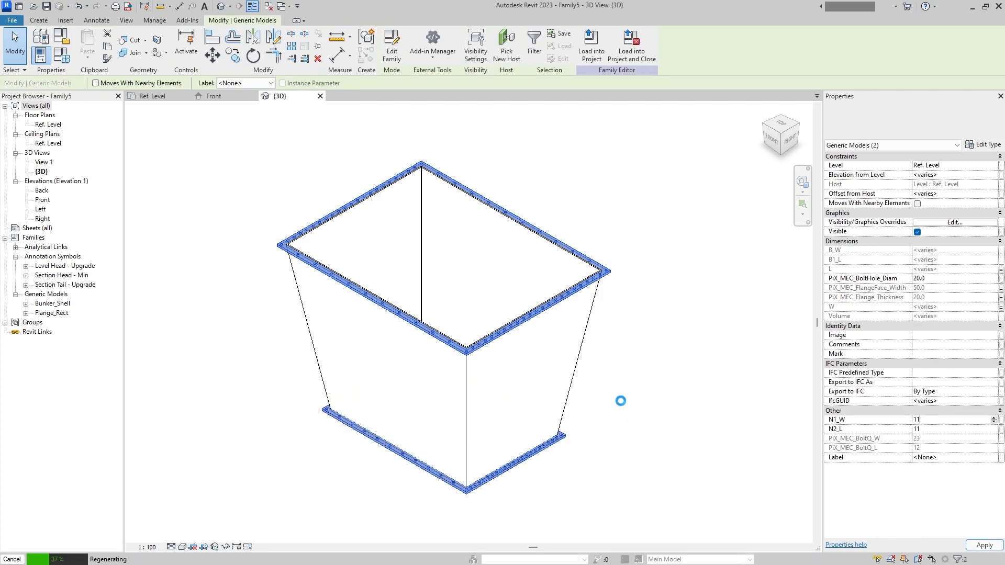
{"action": "left_click", "coordinate": [622, 413]}
{"action": "middle_click_drag", "start_coordinate": [456, 462], "coordinate": [666, 473], "text": "shift"}
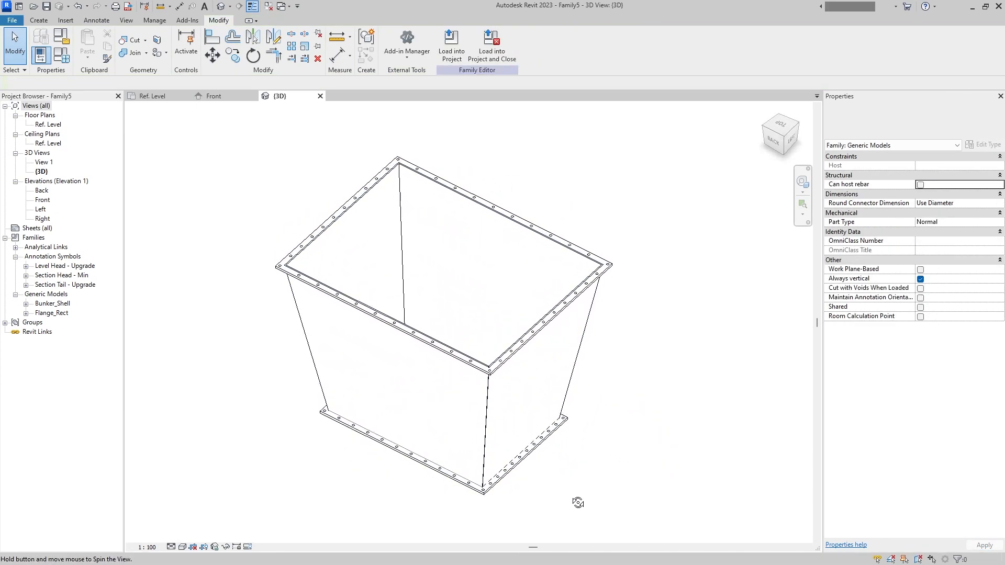
{"action": "middle_click_drag", "start_coordinate": [578, 503], "coordinate": [565, 486], "text": "shift"}
- Try to join the bunker shell's geometry with the top flange
{"action": "left_click", "coordinate": [135, 52]}
{"action": "left_click", "coordinate": [601, 294]}
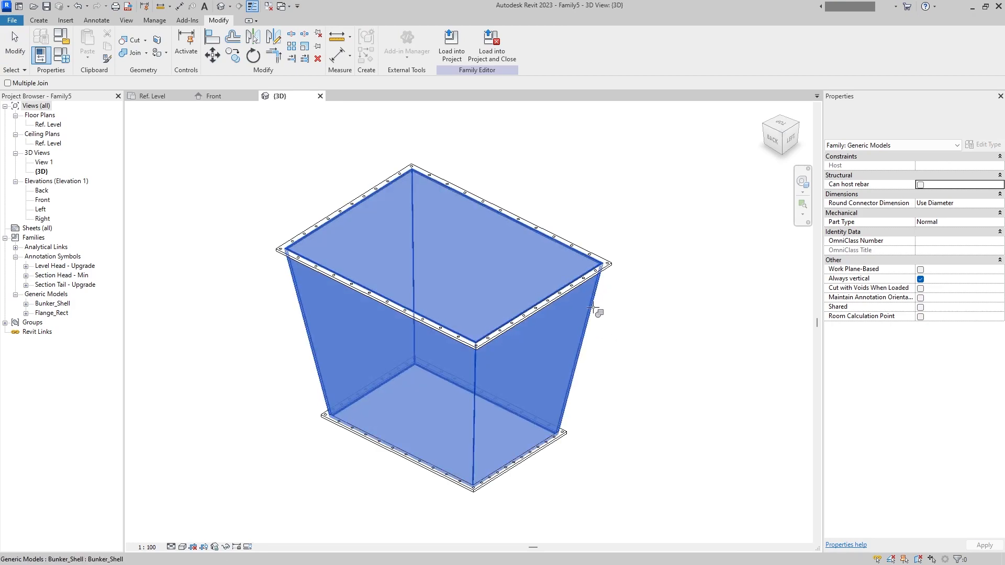
{"action": "left_click", "coordinate": [597, 286]}
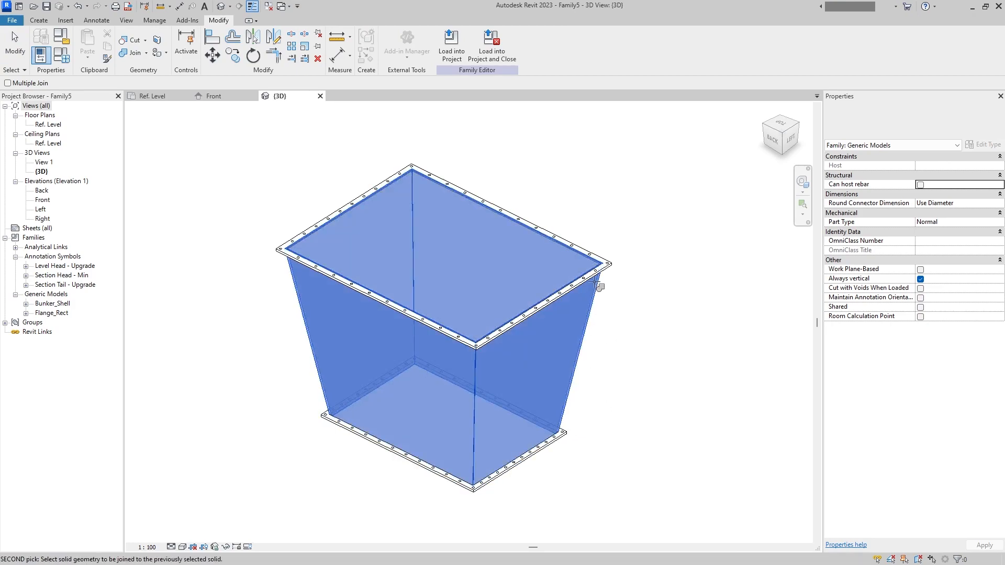
{"action": "key", "text": "Escape"}
{"action": "key", "text": "Escape"}
{"action": "middle_click_drag", "start_coordinate": [529, 400], "coordinate": [572, 421], "text": "shift"}
{"action": "left_click", "coordinate": [592, 306]}
{"action": "left_click", "coordinate": [601, 297]}
{"action": "scroll", "coordinate": [597, 296], "scroll_direction": "up", "scroll_amount": 3}
{"action": "left_click", "coordinate": [592, 302]}
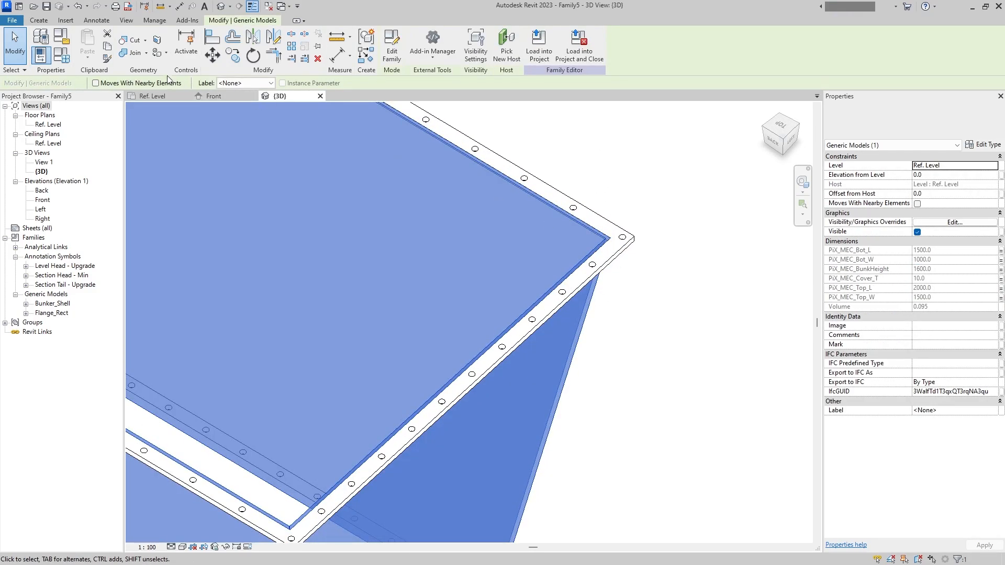
{"action": "left_click", "coordinate": [129, 52]}
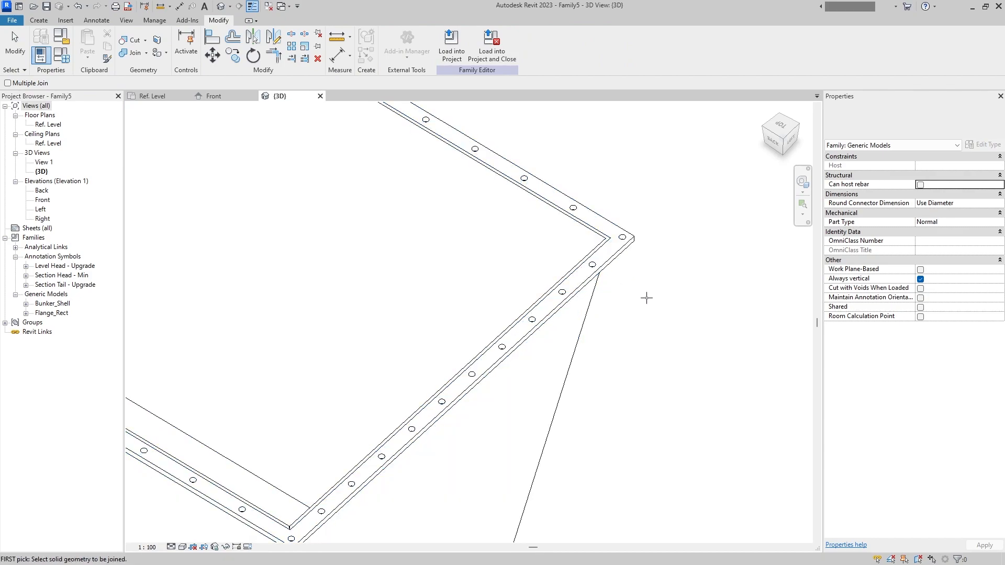
{"action": "left_click", "coordinate": [596, 276]}
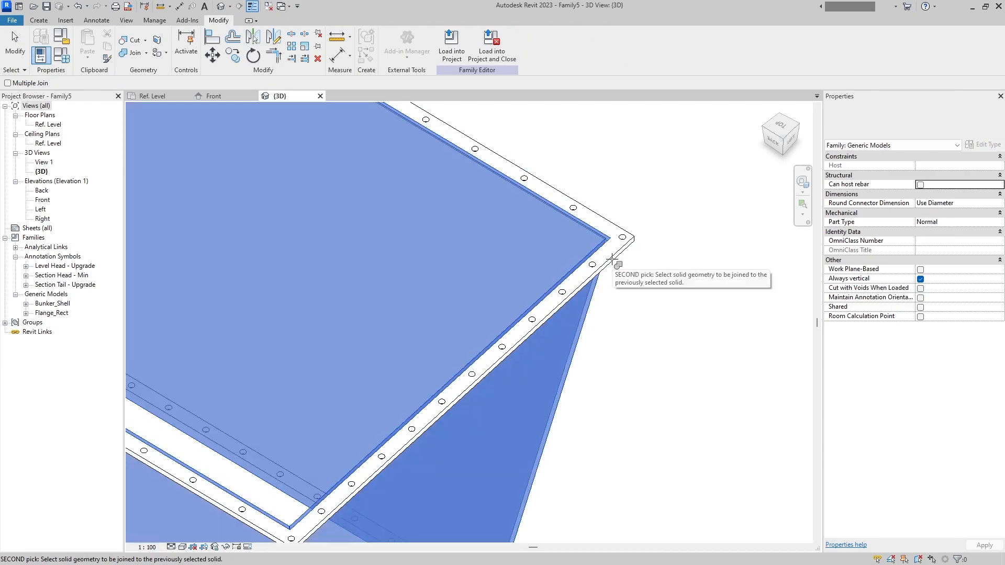
{"action": "key", "text": "Escape"}
{"action": "key", "text": "Escape"}
{"action": "left_click", "coordinate": [624, 256]}
{"action": "key", "text": "Escape"}
{"action": "scroll", "coordinate": [561, 357], "scroll_direction": "down", "scroll_amount": 2}
{"action": "middle_click_drag", "start_coordinate": [528, 473], "coordinate": [577, 388]}
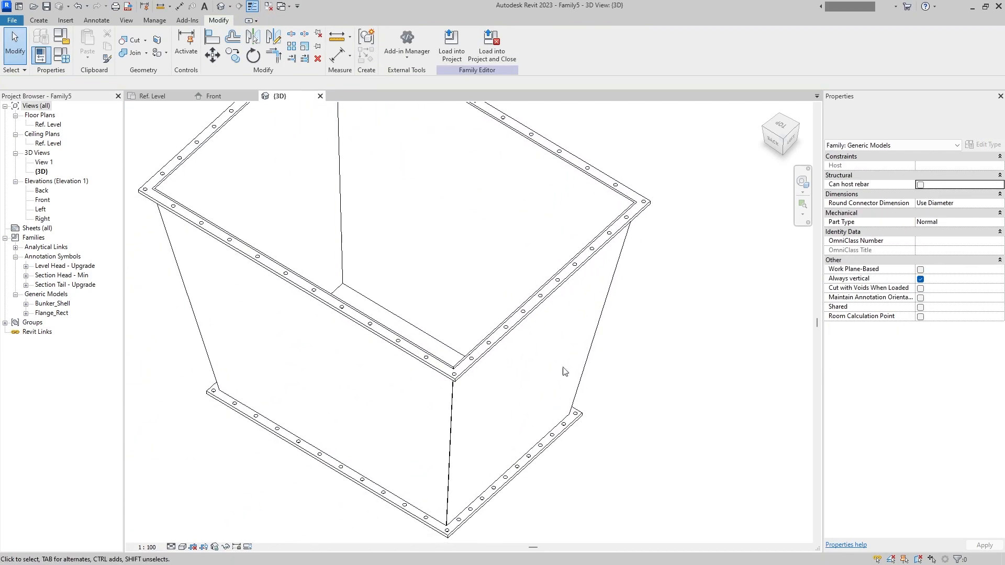
- Try to join the bunker shell's geometry with the bottom flange
{"action": "left_click", "coordinate": [134, 53]}
{"action": "left_click", "coordinate": [580, 375]}
{"action": "left_click", "coordinate": [580, 418]}
{"action": "key", "text": "Escape"}
{"action": "middle_click_drag", "start_coordinate": [581, 422], "coordinate": [567, 400], "text": "shift"}
- Save the family as Bunker_Template in the Equipment folder's Bunker - Template subfolder
{"action": "key", "text": "ctrl+s"}
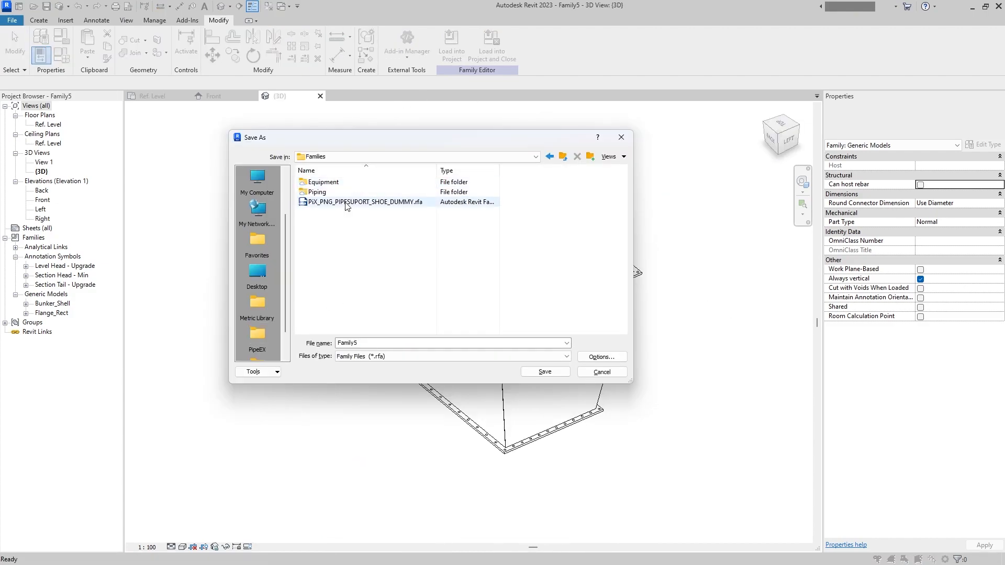
{"action": "double_click", "coordinate": [341, 183]}
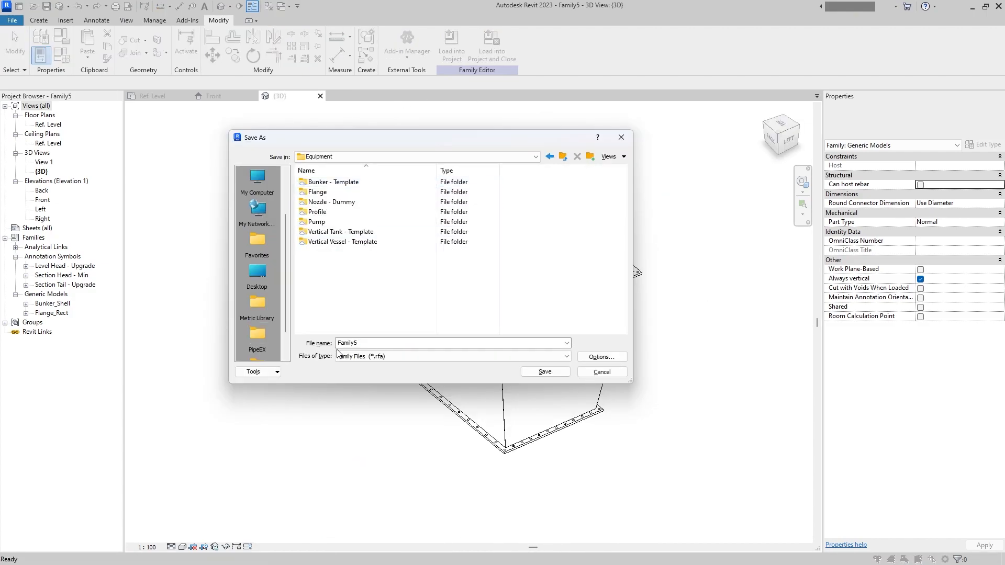
{"action": "double_click", "coordinate": [331, 182]}
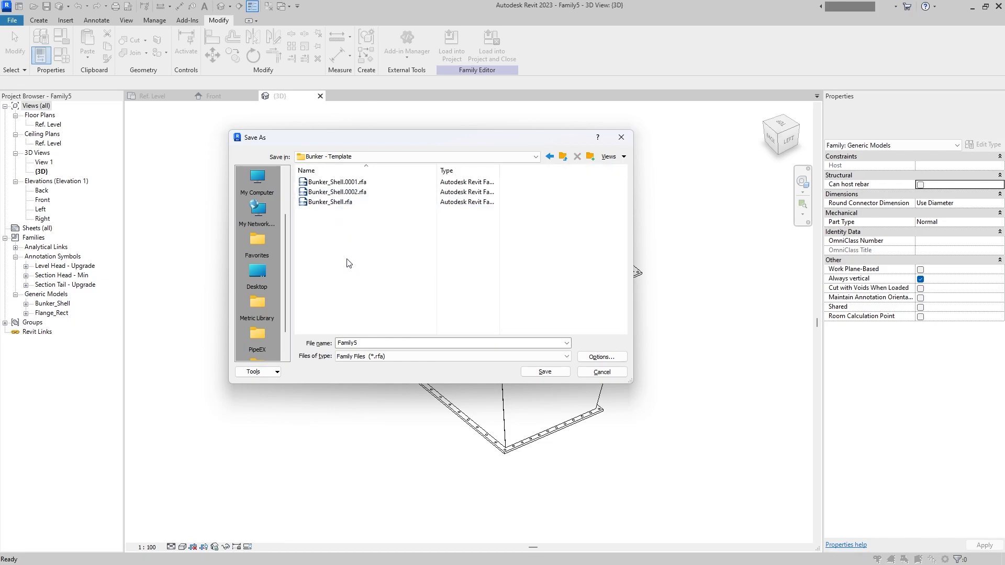
{"action": "right_click", "coordinate": [345, 258]}
{"action": "left_click", "coordinate": [341, 253]}
{"action": "right_click", "coordinate": [365, 297]}
{"action": "left_click", "coordinate": [354, 305]}
{"action": "left_click", "coordinate": [386, 347]}
{"action": "type", "text": "Bunker"}
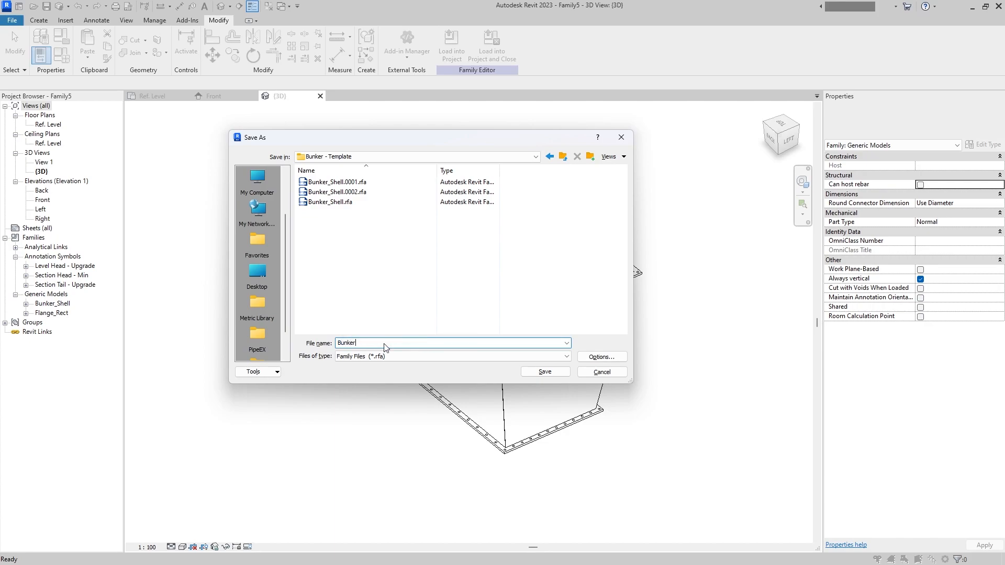
{"action": "type", "text": "_Template"}
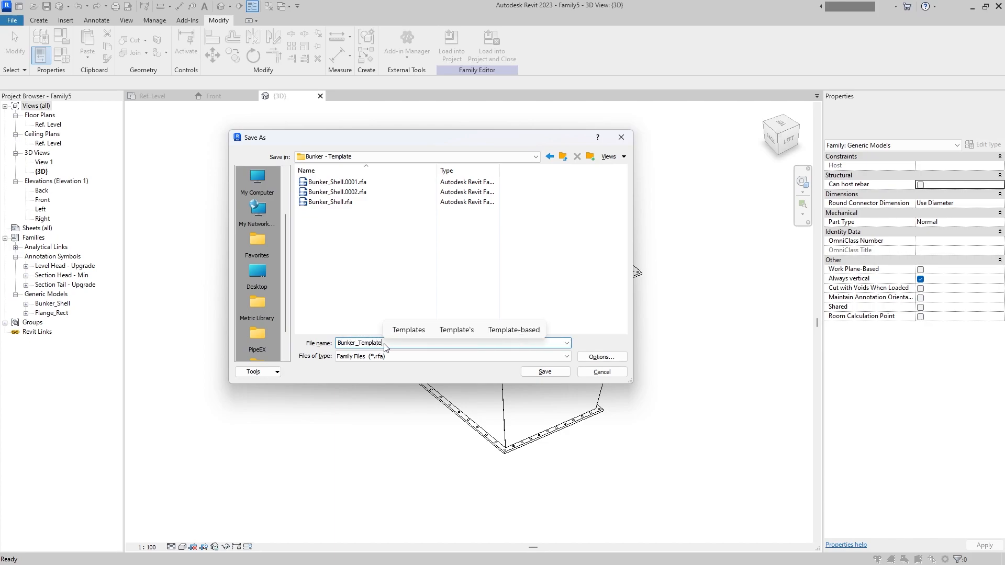
{"action": "left_click", "coordinate": [324, 286]}
{"action": "left_click", "coordinate": [536, 371]}
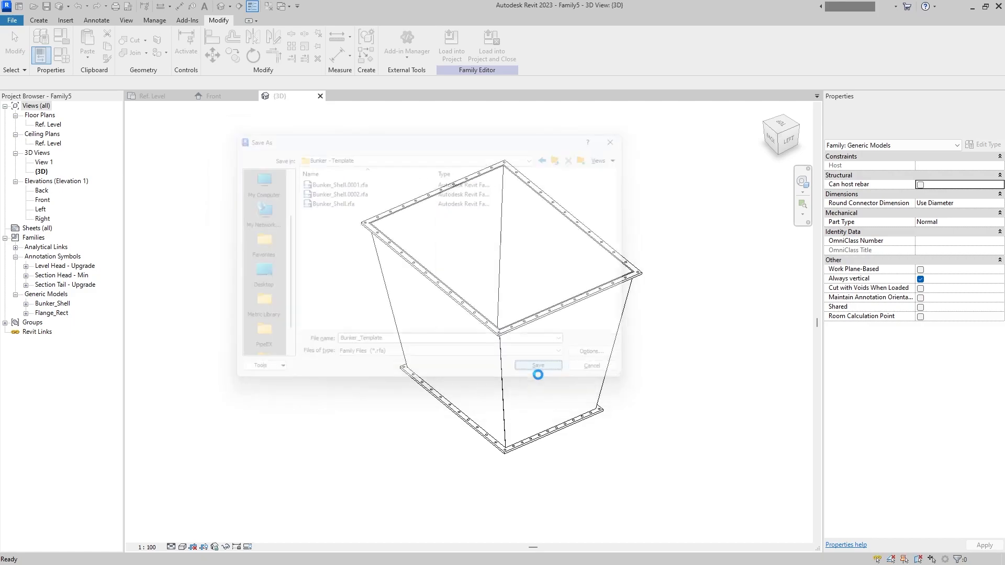
- Close the inactive views, open the recent Nozzle-Dummy.rfa family and load it into the bunker template, closing the nozzle family
{"action": "left_click", "coordinate": [272, 8]}
{"action": "middle_click_drag", "start_coordinate": [288, 174], "coordinate": [398, 246], "text": "shift"}
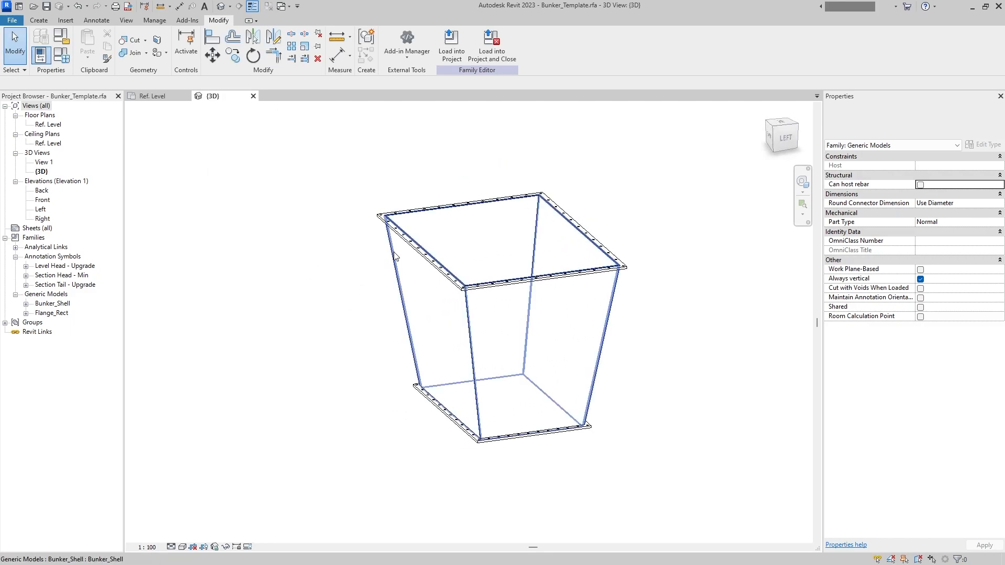
{"action": "left_click", "coordinate": [11, 19]}
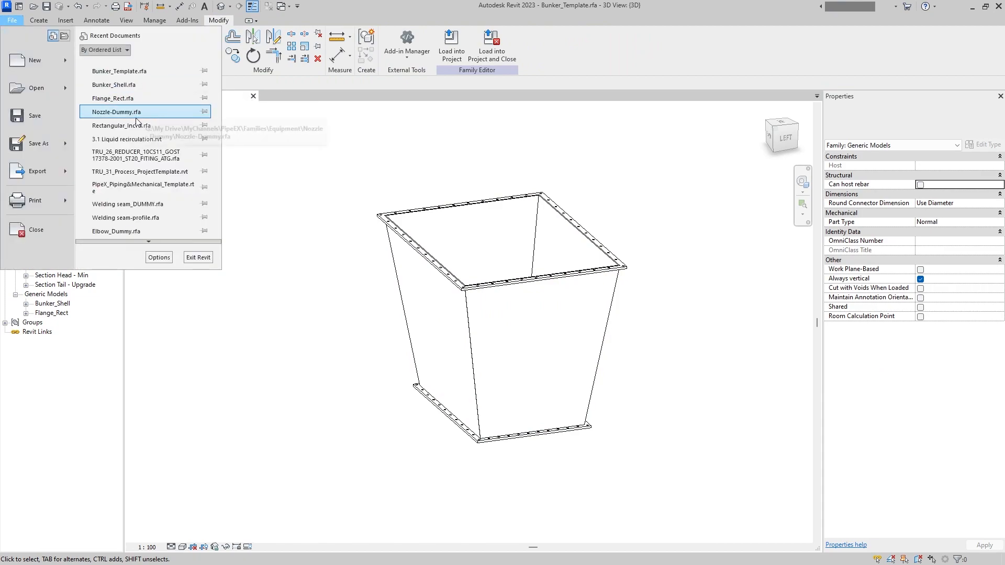
{"action": "left_click", "coordinate": [162, 112]}
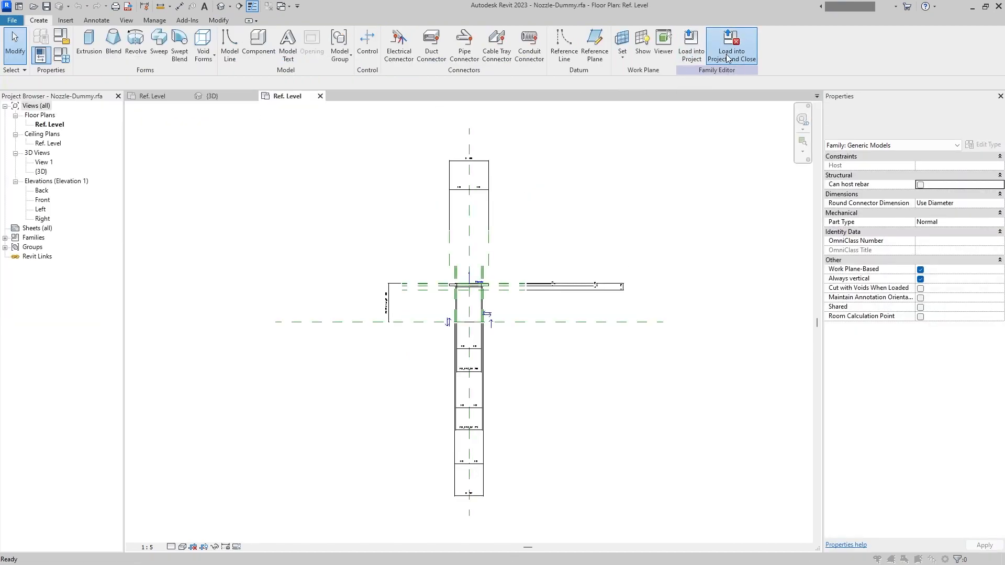
{"action": "left_click", "coordinate": [731, 44]}
- Place two Nozzle-Dummy instances on opposite walls of the bunker shell
{"action": "left_click", "coordinate": [434, 231]}
{"action": "left_click", "coordinate": [460, 366]}
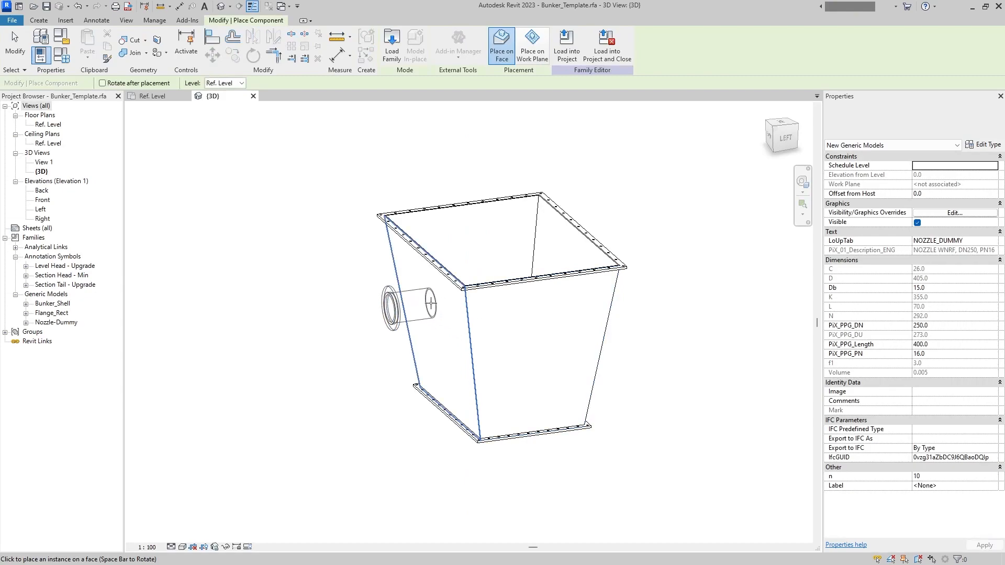
{"action": "left_click", "coordinate": [524, 361]}
{"action": "key", "text": "Escape"}
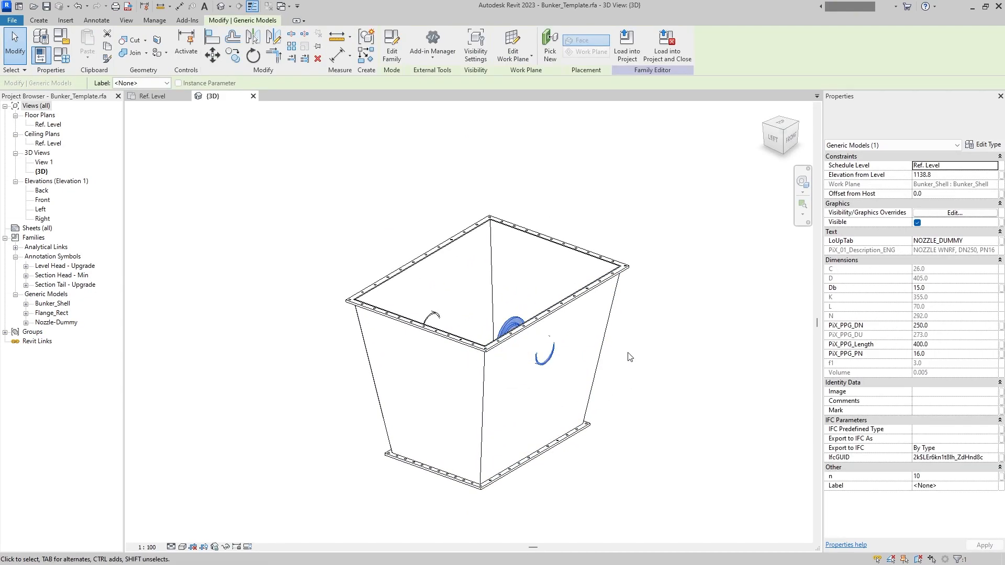
- In the Ref. Level plan, align the front nozzle's axis with the vertical centre reference plane
{"action": "double_click", "coordinate": [48, 124]}
{"action": "scroll", "coordinate": [488, 419], "scroll_direction": "up", "scroll_amount": 9}
{"action": "left_click", "coordinate": [346, 435]}
{"action": "left_click", "coordinate": [642, 389]}
{"action": "scroll", "coordinate": [631, 389], "scroll_direction": "down", "scroll_amount": 1}
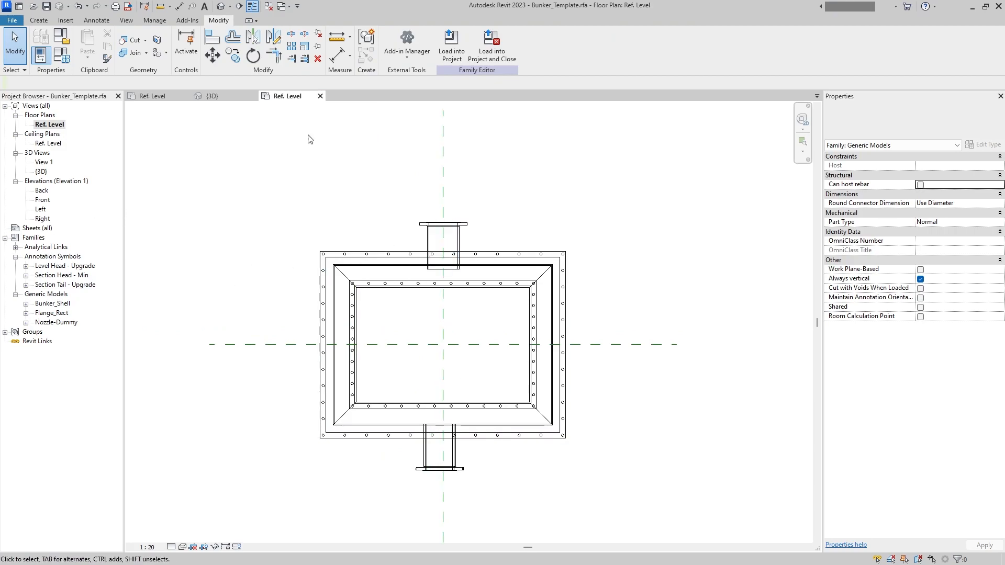
{"action": "left_click", "coordinate": [211, 38]}
{"action": "left_click", "coordinate": [443, 184]}
{"action": "left_click", "coordinate": [440, 460]}
- In the Left elevation, set both nozzles' PiX_PPG_DN to 50 and PiX_PPG_Length to 100
{"action": "double_click", "coordinate": [43, 200]}
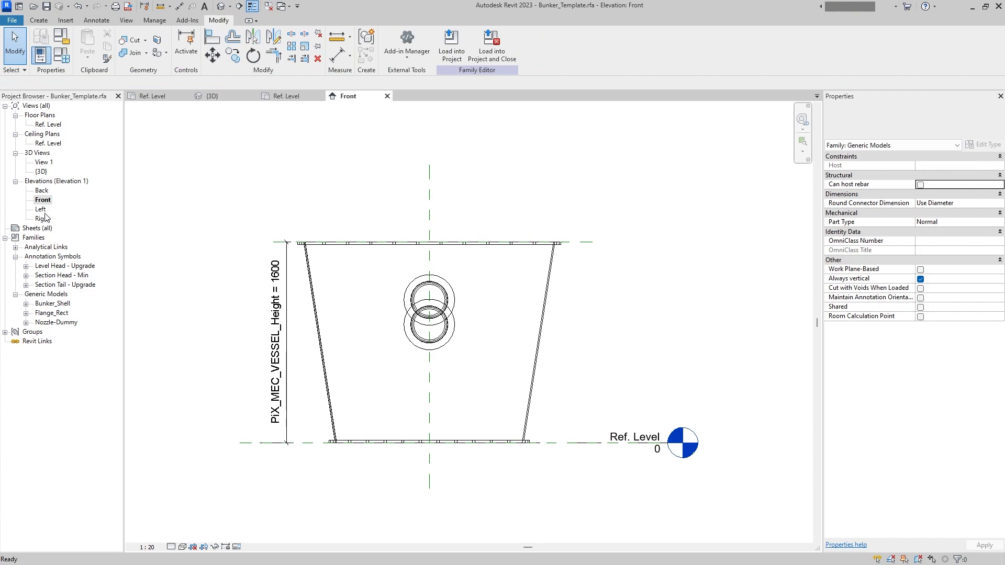
{"action": "double_click", "coordinate": [42, 210]}
{"action": "scroll", "coordinate": [320, 326], "scroll_direction": "up", "scroll_amount": 1}
{"action": "left_click", "coordinate": [330, 362]}
{"action": "left_click", "coordinate": [578, 339], "text": "ctrl"}
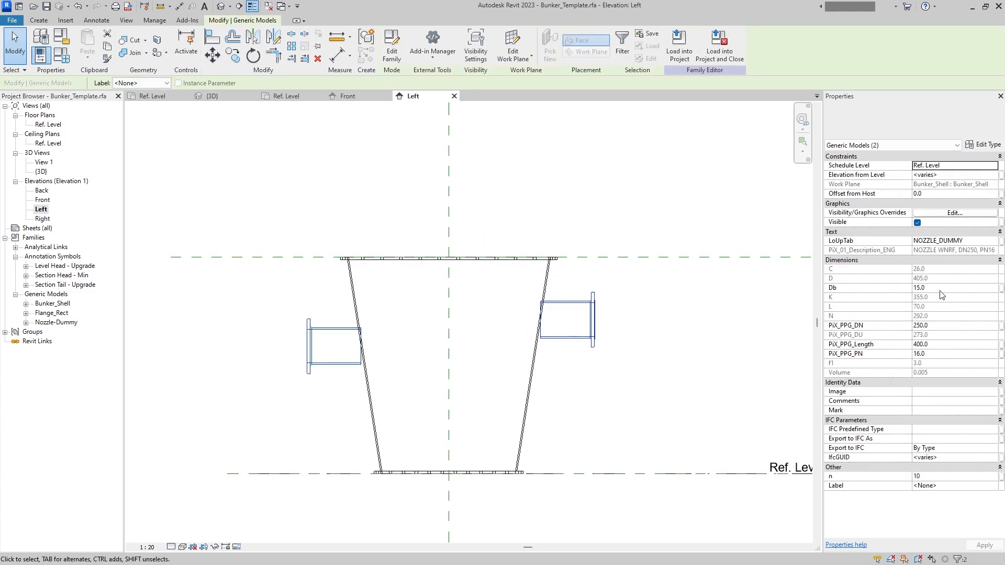
{"action": "left_click", "coordinate": [945, 325]}
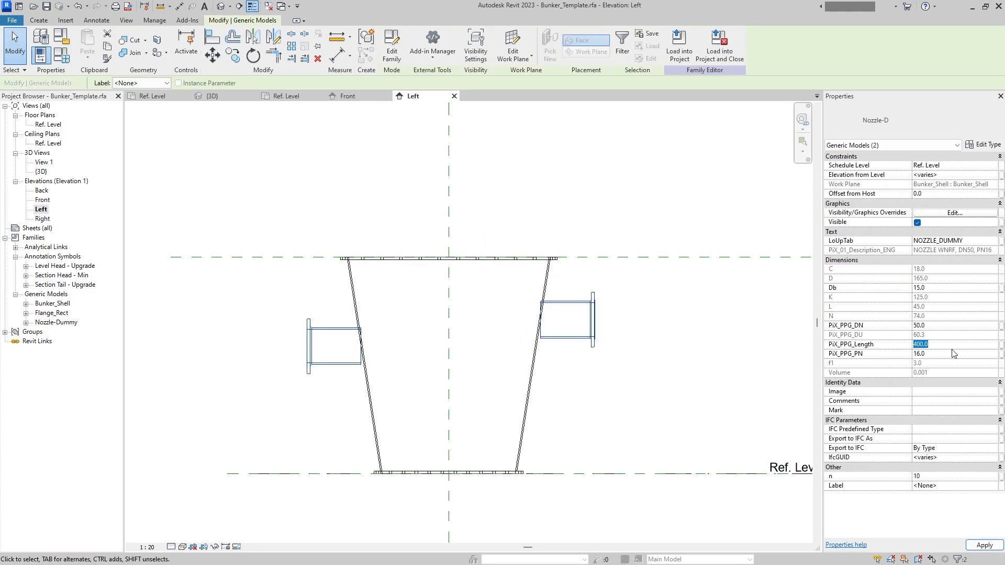
{"action": "scroll", "coordinate": [644, 370], "scroll_direction": "up", "scroll_amount": 2}
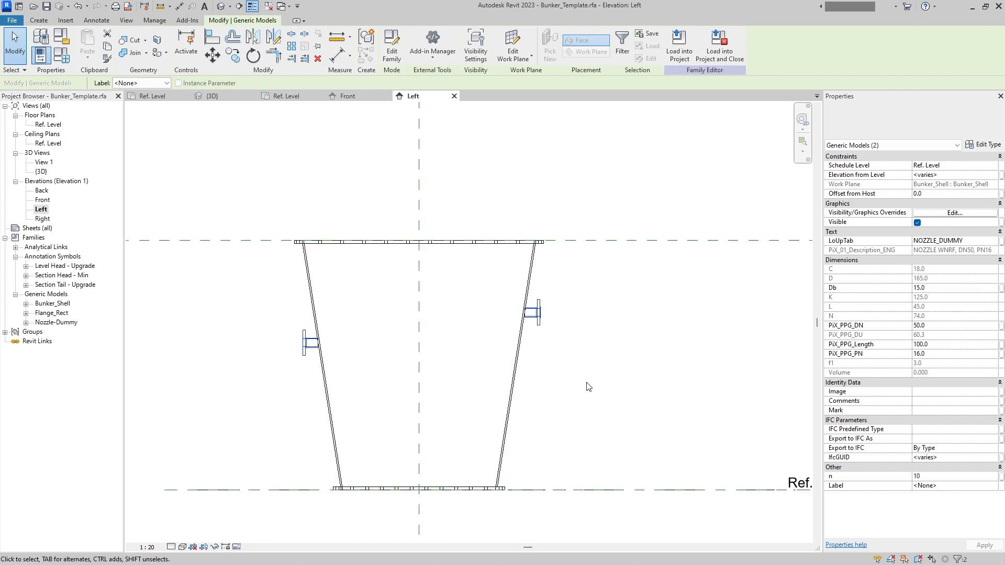
- Set the front nozzle's elevation from level to 150 and the back nozzle's to 1500
{"action": "left_click", "coordinate": [586, 384]}
{"action": "left_click", "coordinate": [554, 313]}
{"action": "left_click", "coordinate": [941, 175]}
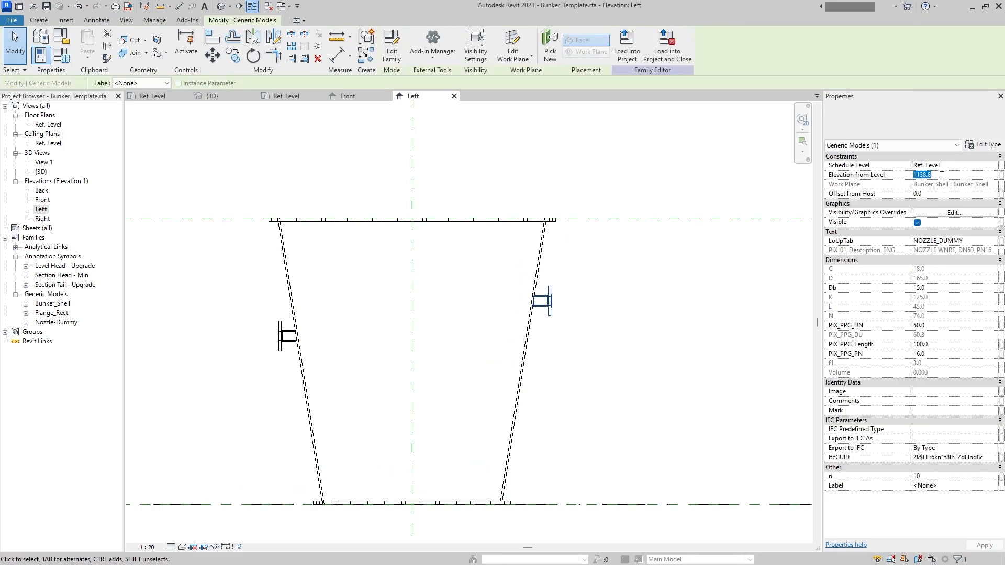
{"action": "type", "text": "15"}
{"action": "key", "text": "Return"}
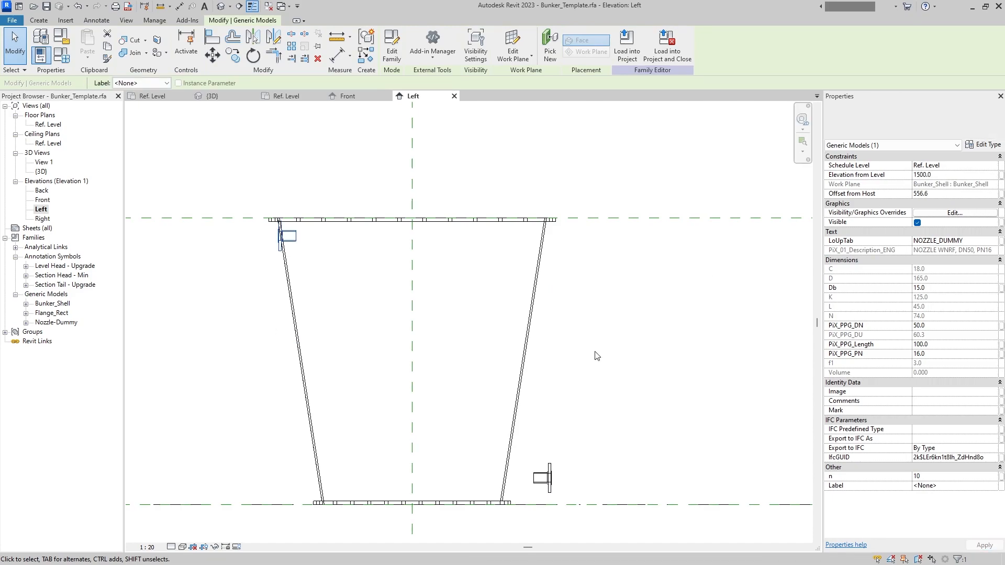
- Move the upper nozzle horizontally by about 66 mm so its pipe end meets the shell wall
{"action": "left_click", "coordinate": [947, 175]}
{"action": "left_click", "coordinate": [213, 56]}
{"action": "scroll", "coordinate": [216, 219], "scroll_direction": "up", "scroll_amount": 2}
{"action": "scroll", "coordinate": [344, 261], "scroll_direction": "up", "scroll_amount": 4}
{"action": "left_click", "coordinate": [372, 287]}
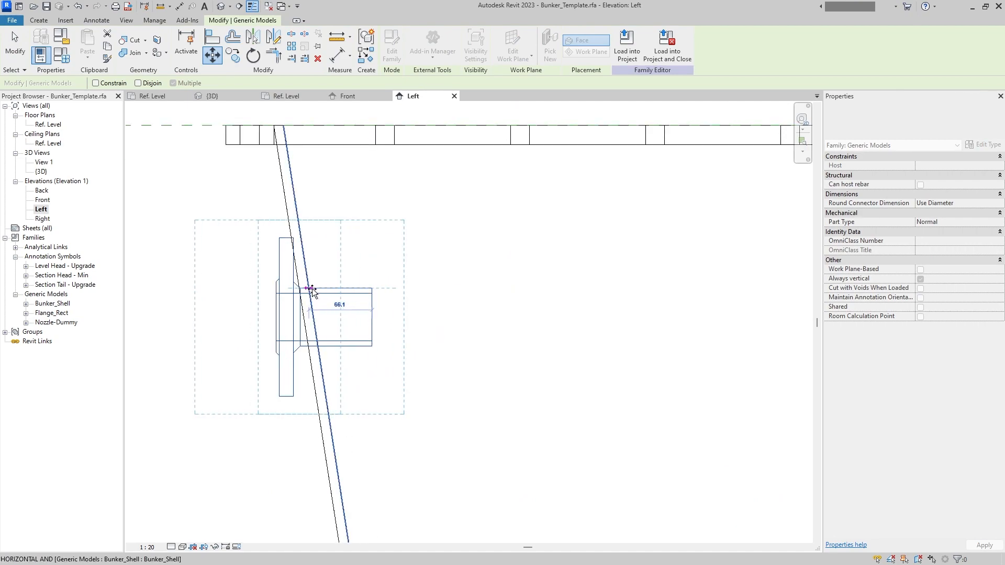
{"action": "left_click", "coordinate": [307, 287]}
- Move the lower nozzle horizontally so its pipe end reaches through the sloped shell wall
{"action": "scroll", "coordinate": [396, 294], "scroll_direction": "down", "scroll_amount": 3}
{"action": "scroll", "coordinate": [396, 294], "scroll_direction": "down", "scroll_amount": 2}
{"action": "middle_click_drag", "start_coordinate": [445, 320], "coordinate": [384, 233]}
{"action": "left_click", "coordinate": [502, 428]}
{"action": "left_click", "coordinate": [212, 56]}
{"action": "scroll", "coordinate": [447, 421], "scroll_direction": "up", "scroll_amount": 2}
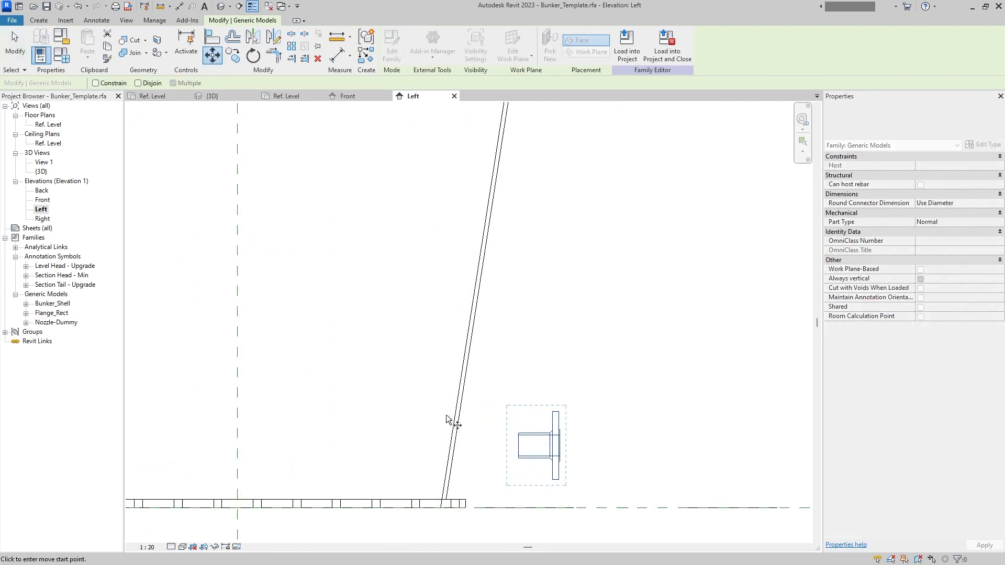
{"action": "scroll", "coordinate": [500, 421], "scroll_direction": "up", "scroll_amount": 2}
{"action": "left_click", "coordinate": [527, 486]}
{"action": "left_click", "coordinate": [406, 486]}
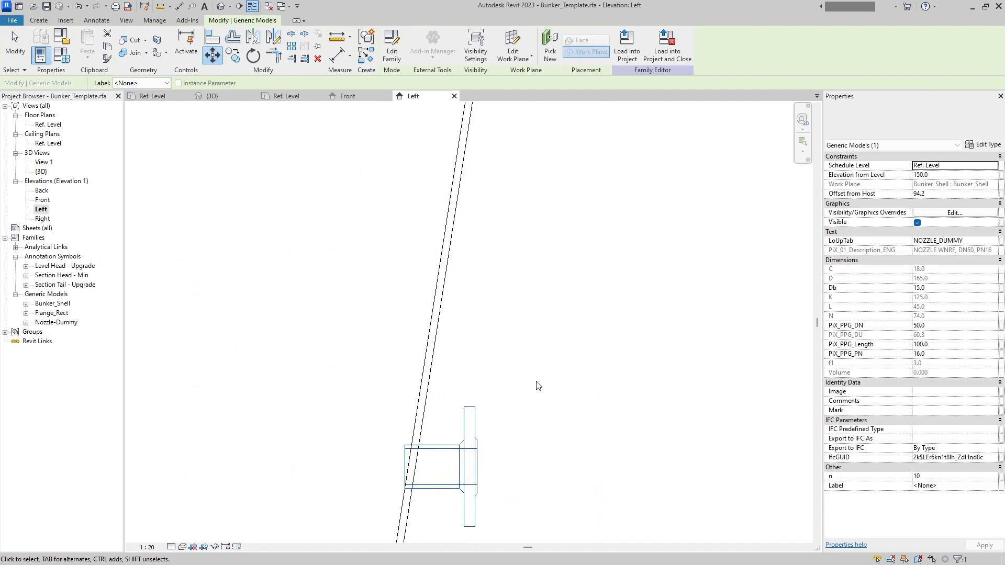
- Shift the upper nozzle slightly further inward so the lower edge of its pipe also meets the wall
{"action": "left_click", "coordinate": [535, 390]}
{"action": "scroll", "coordinate": [538, 377], "scroll_direction": "down", "scroll_amount": 5}
{"action": "middle_click_drag", "start_coordinate": [538, 377], "coordinate": [590, 477]}
{"action": "scroll", "coordinate": [291, 231], "scroll_direction": "up", "scroll_amount": 4}
{"action": "left_click", "coordinate": [301, 252]}
{"action": "key", "text": "m"}
{"action": "key", "text": "v"}
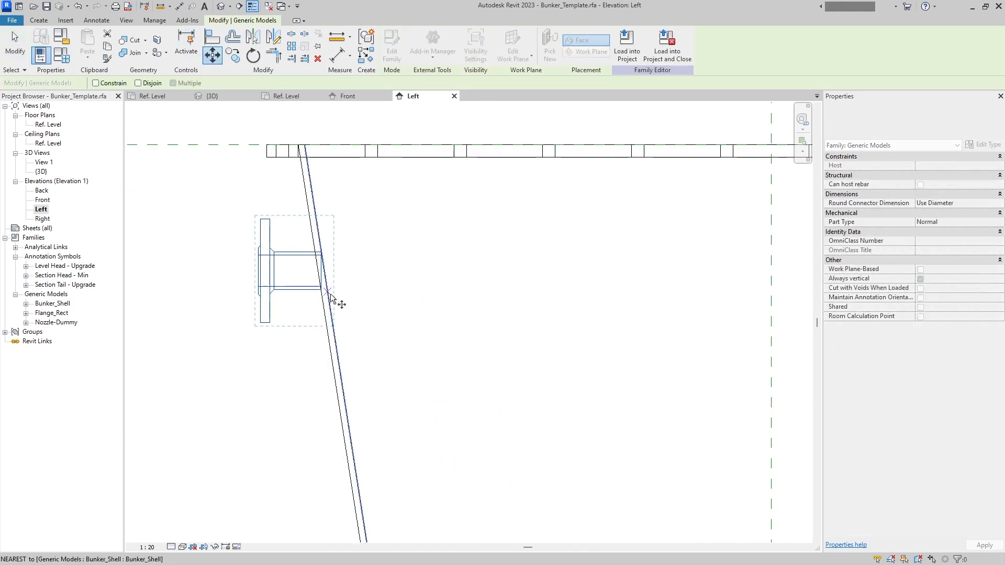
{"action": "scroll", "coordinate": [332, 297], "scroll_direction": "up", "scroll_amount": 3}
{"action": "left_click", "coordinate": [305, 272]}
{"action": "left_click", "coordinate": [318, 273]}
{"action": "left_click", "coordinate": [445, 269]}
{"action": "scroll", "coordinate": [446, 269], "scroll_direction": "down", "scroll_amount": 5}
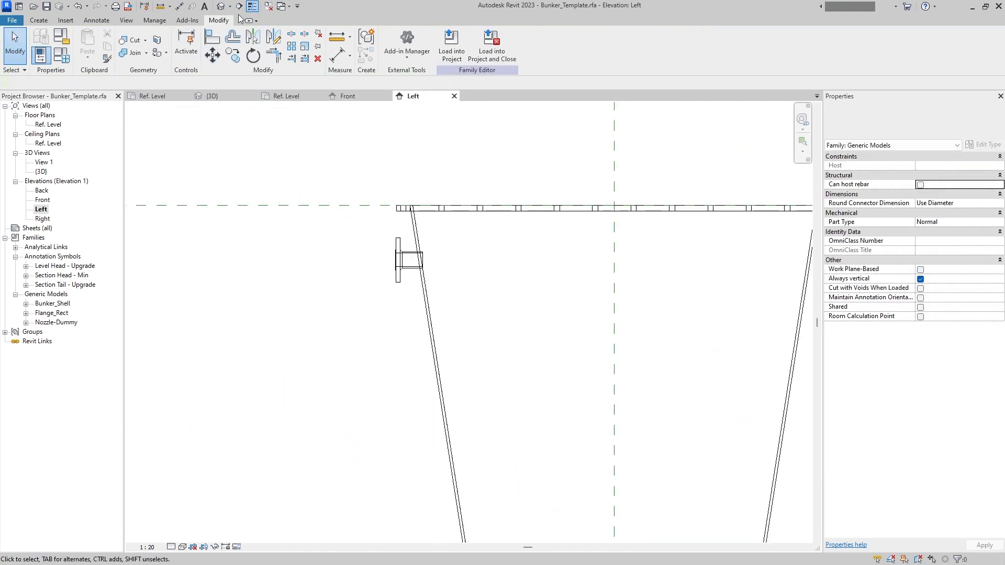
- In the 3D view, try to join a nozzle's geometry with the bunker shell
{"action": "left_click", "coordinate": [212, 96]}
{"action": "middle_click_drag", "start_coordinate": [406, 307], "coordinate": [502, 291], "text": "shift"}
{"action": "left_click", "coordinate": [133, 53]}
{"action": "middle_click_drag", "start_coordinate": [419, 269], "coordinate": [513, 425], "text": "shift"}
{"action": "key", "text": "Escape"}
{"action": "middle_click_drag", "start_coordinate": [607, 405], "coordinate": [727, 294], "text": "shift"}
{"action": "middle_click_drag", "start_coordinate": [382, 335], "coordinate": [460, 419], "text": "shift"}
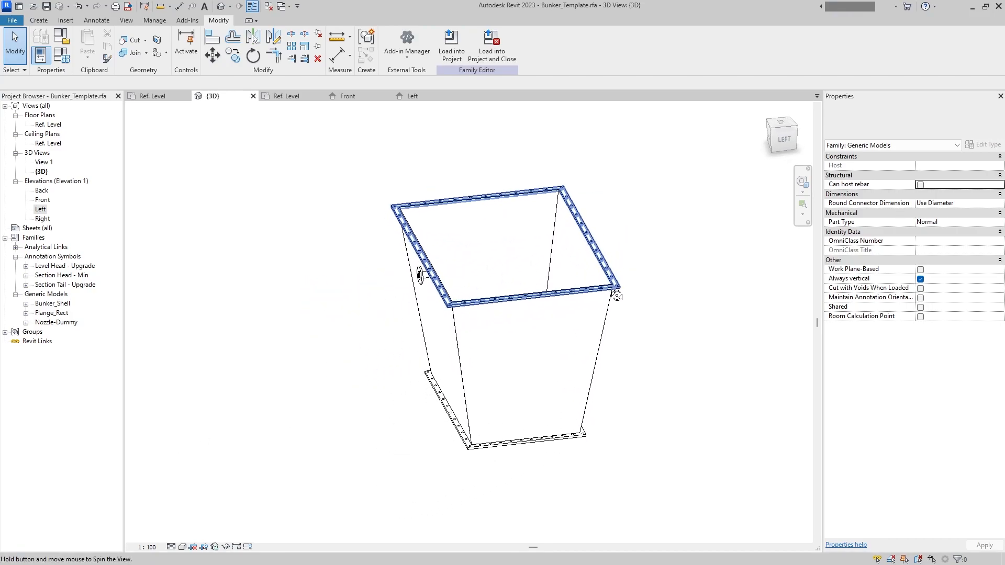
- Examine both nozzles' positions on the shell in the Left elevation and in 3D
{"action": "double_click", "coordinate": [45, 209]}
{"action": "scroll", "coordinate": [307, 217], "scroll_direction": "up", "scroll_amount": 1}
{"action": "scroll", "coordinate": [307, 272], "scroll_direction": "down", "scroll_amount": 1}
{"action": "middle_click_drag", "start_coordinate": [286, 305], "coordinate": [290, 313]}
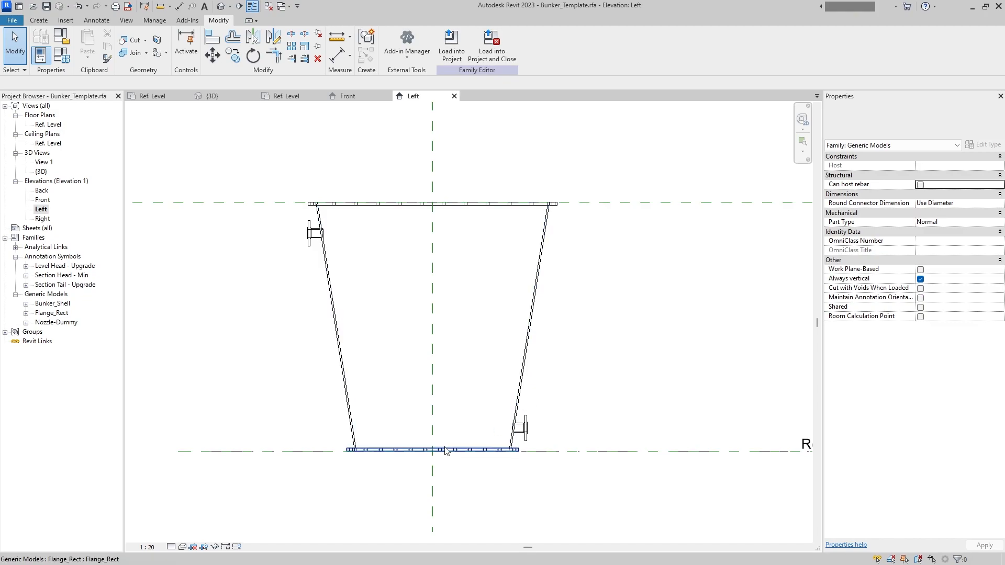
{"action": "left_click", "coordinate": [224, 7]}
{"action": "middle_click_drag", "start_coordinate": [316, 225], "coordinate": [432, 131], "text": "shift"}
{"action": "left_click", "coordinate": [474, 299]}
{"action": "left_click", "coordinate": [422, 271]}
{"action": "middle_click_drag", "start_coordinate": [620, 289], "coordinate": [576, 294], "text": "shift"}
{"action": "left_click_drag", "start_coordinate": [597, 398], "coordinate": [573, 416]}
{"action": "left_click", "coordinate": [570, 409]}
{"action": "middle_click_drag", "start_coordinate": [620, 366], "coordinate": [628, 504], "text": "shift"}
- Change the PiX_PPG_Length of the nozzles in the 3D view
{"action": "left_click", "coordinate": [423, 274], "text": "ctrl"}
{"action": "left_click", "coordinate": [942, 344]}
{"action": "left_click", "coordinate": [722, 334]}
{"action": "left_click", "coordinate": [647, 439]}
{"action": "left_click", "coordinate": [612, 271]}
- Check the nozzles' alignment in the Ref. Level plan and close the inactive views
{"action": "double_click", "coordinate": [50, 125]}
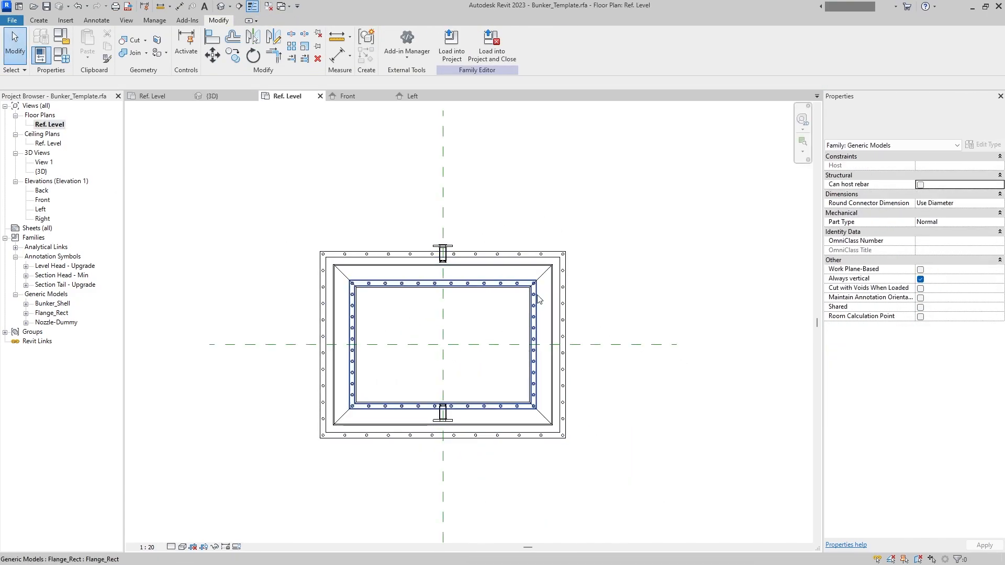
{"action": "scroll", "coordinate": [376, 319], "scroll_direction": "up", "scroll_amount": 3}
{"action": "scroll", "coordinate": [404, 278], "scroll_direction": "down", "scroll_amount": 4}
{"action": "left_click", "coordinate": [268, 5]}
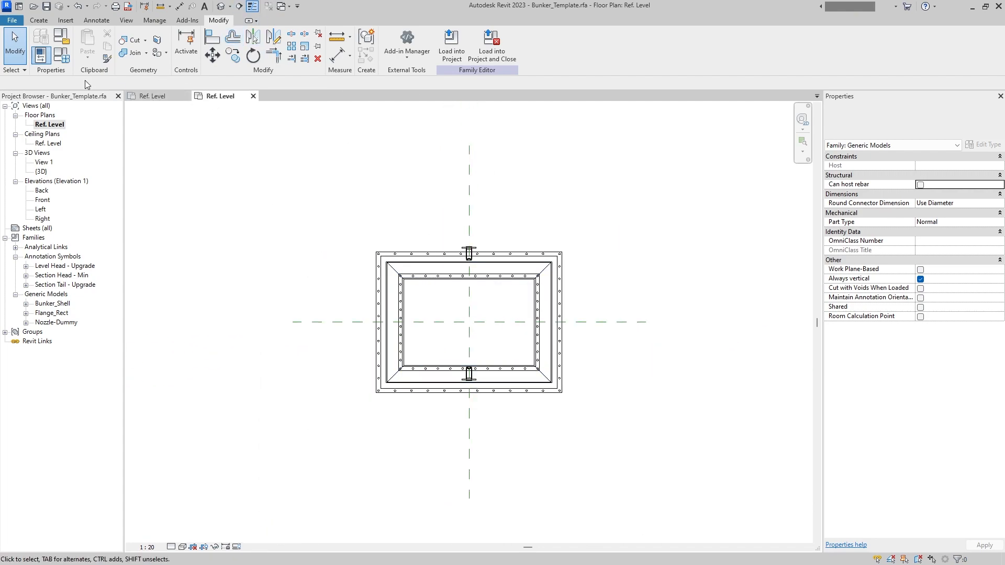
{"action": "left_click", "coordinate": [12, 20]}
{"action": "mouse_move", "coordinate": [69, 71]}
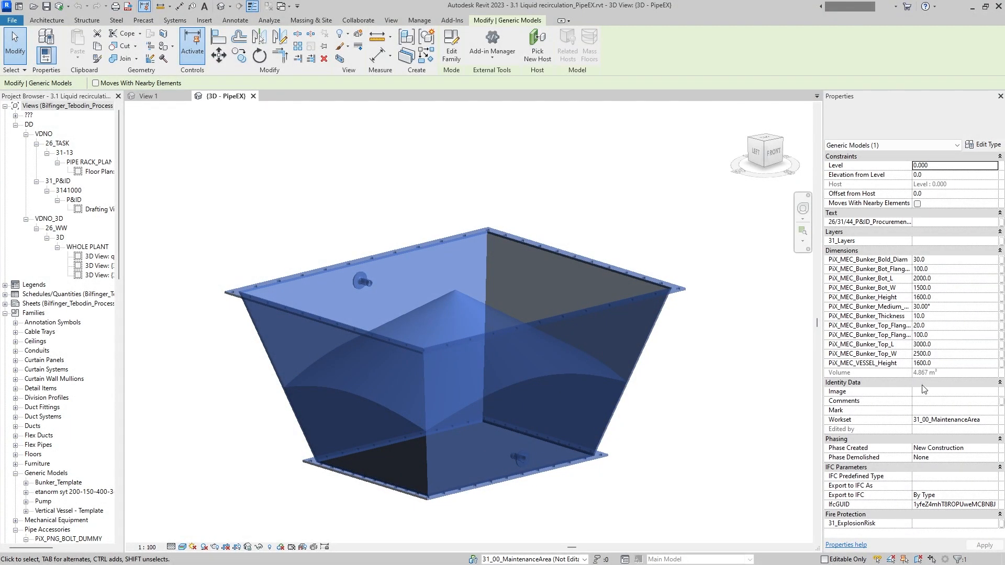
- In the 3.1 Liquid recirculation project, set the placed bunker's PiX_MEC_Bunker_Medium angle to 45°
{"action": "left_click", "coordinate": [936, 308]}
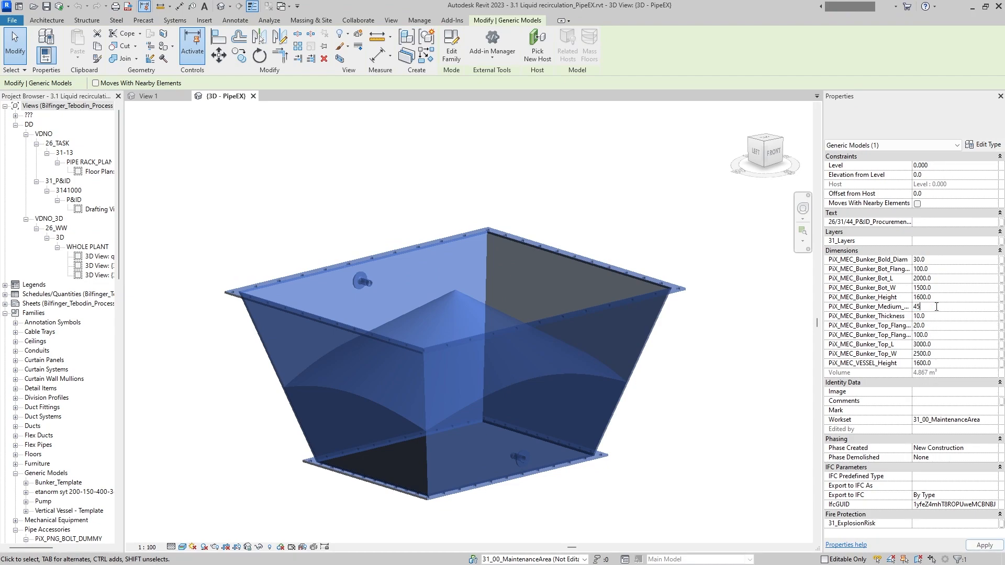
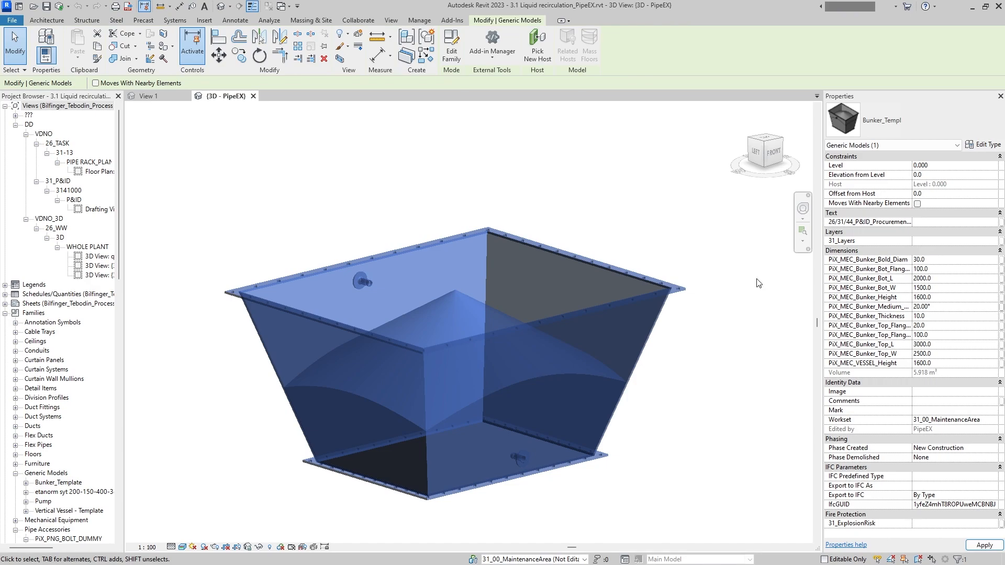
{"action": "left_click", "coordinate": [629, 227]}
{"action": "middle_click_drag", "start_coordinate": [592, 268], "coordinate": [482, 246], "text": "shift"}
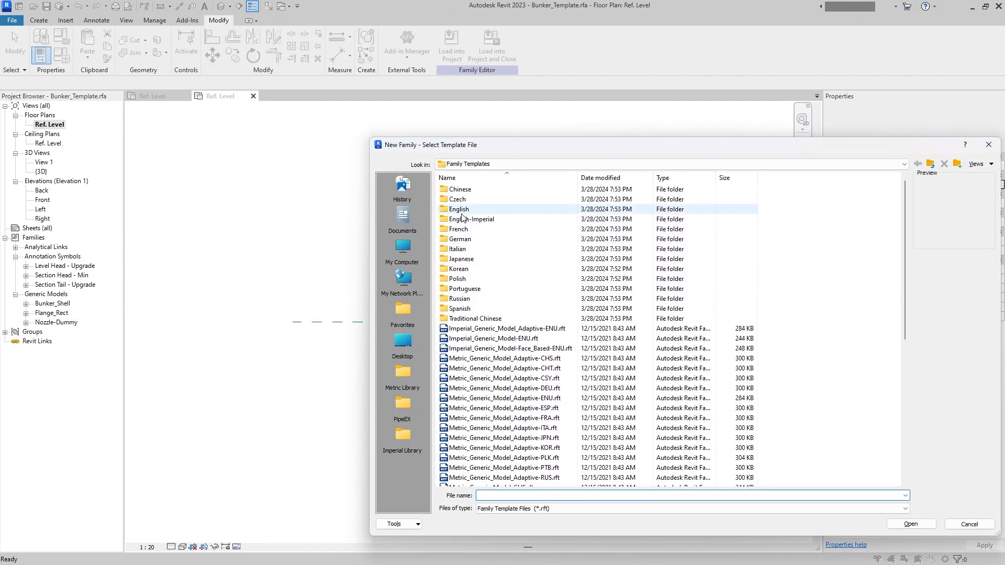
{"action": "double_click", "coordinate": [462, 212]}
{"action": "double_click", "coordinate": [529, 353]}
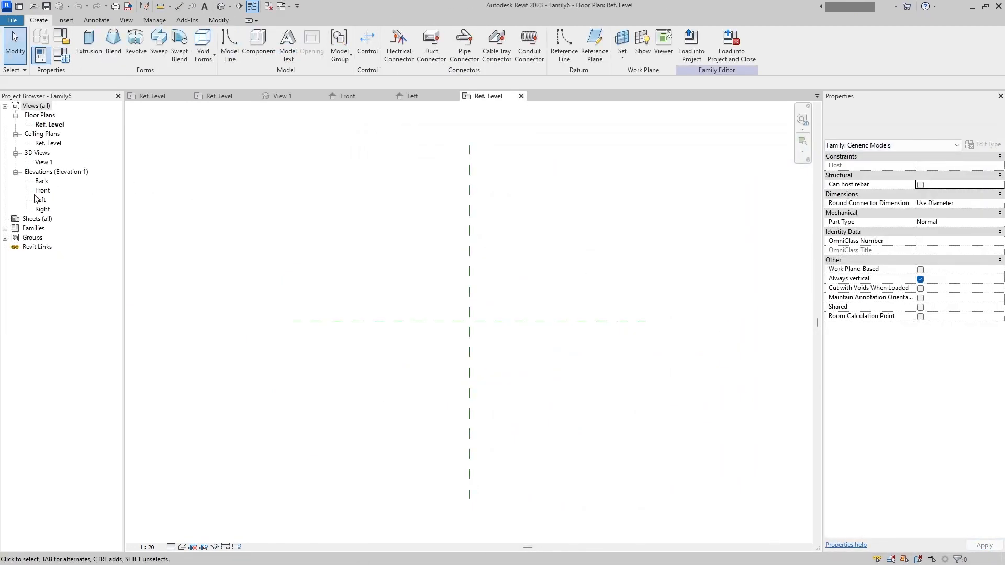
- In the new family's Front elevation, draw a horizontal reference plane about 1144 mm above the Ref. Level
{"action": "double_click", "coordinate": [43, 191]}
{"action": "left_click", "coordinate": [595, 43]}
{"action": "left_click", "coordinate": [345, 299]}
{"action": "left_click", "coordinate": [516, 299]}
{"action": "key", "text": "Escape"}
{"action": "key", "text": "Escape"}
- Dimension the height between the Ref. Level and the new horizontal reference plane
{"action": "left_click", "coordinate": [102, 22]}
{"action": "left_click", "coordinate": [41, 44]}
{"action": "left_click", "coordinate": [363, 298]}
{"action": "left_click", "coordinate": [364, 443]}
{"action": "left_click", "coordinate": [313, 405]}
{"action": "key", "text": "Escape"}
{"action": "key", "text": "Escape"}
- Start an instance label parameter for the height dimension and name it PiX_MEC_Bunker_Medium_LVL, selecting the name for reuse
{"action": "left_click", "coordinate": [374, 300]}
{"action": "left_click", "coordinate": [314, 370]}
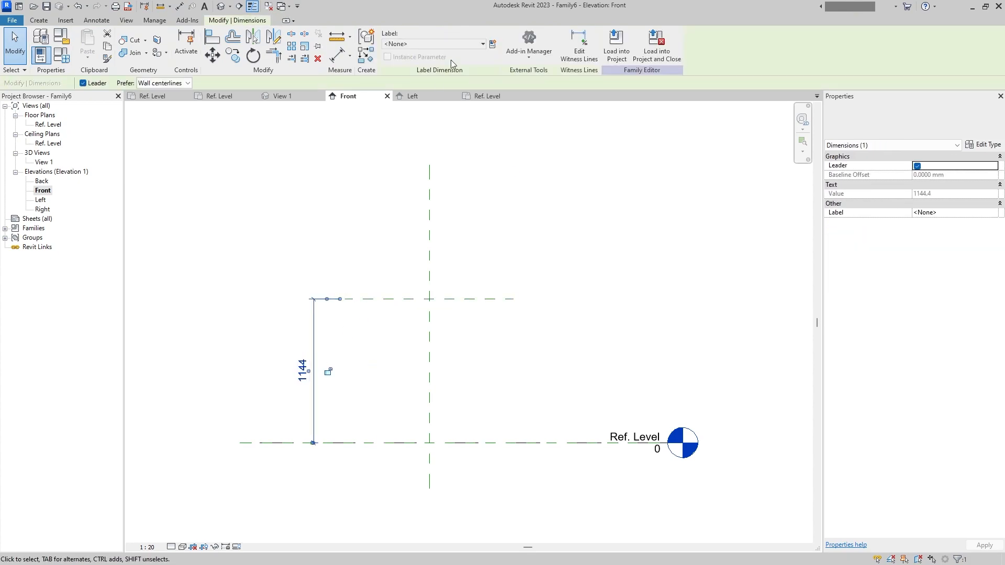
{"action": "left_click", "coordinate": [328, 371]}
{"action": "type", "text": "PiX_"}
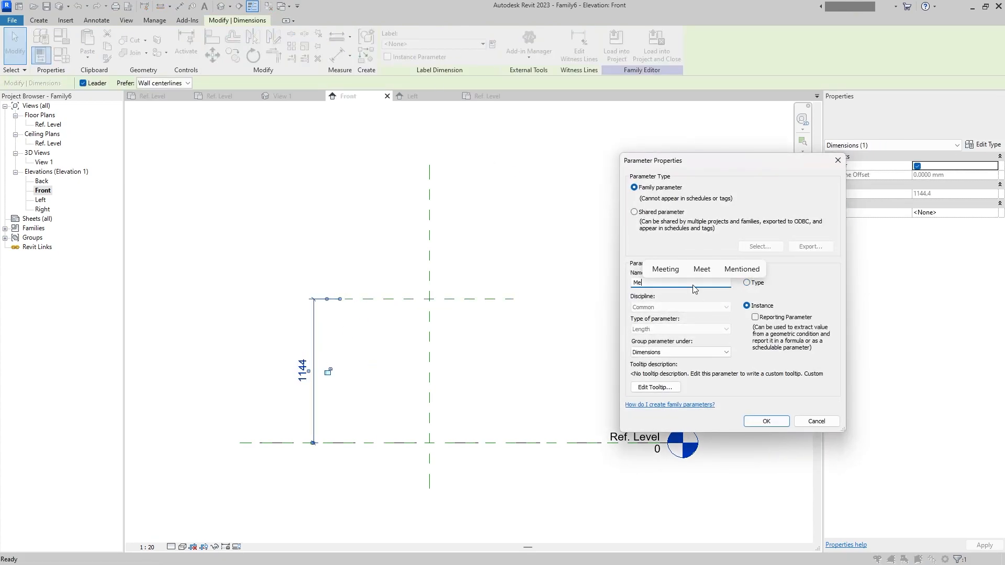
{"action": "type", "text": "MEC"}
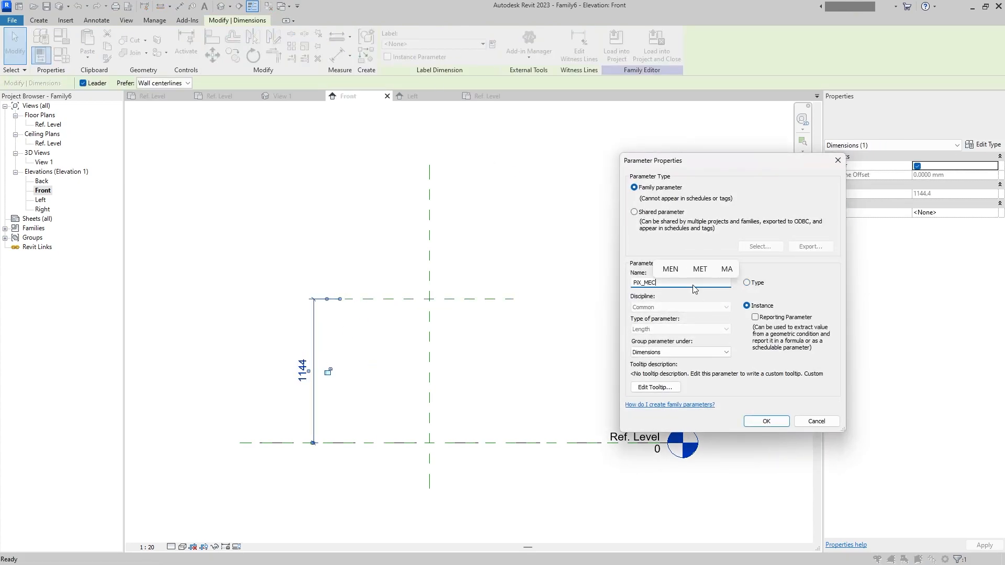
{"action": "type", "text": "_Bunker_Height"}
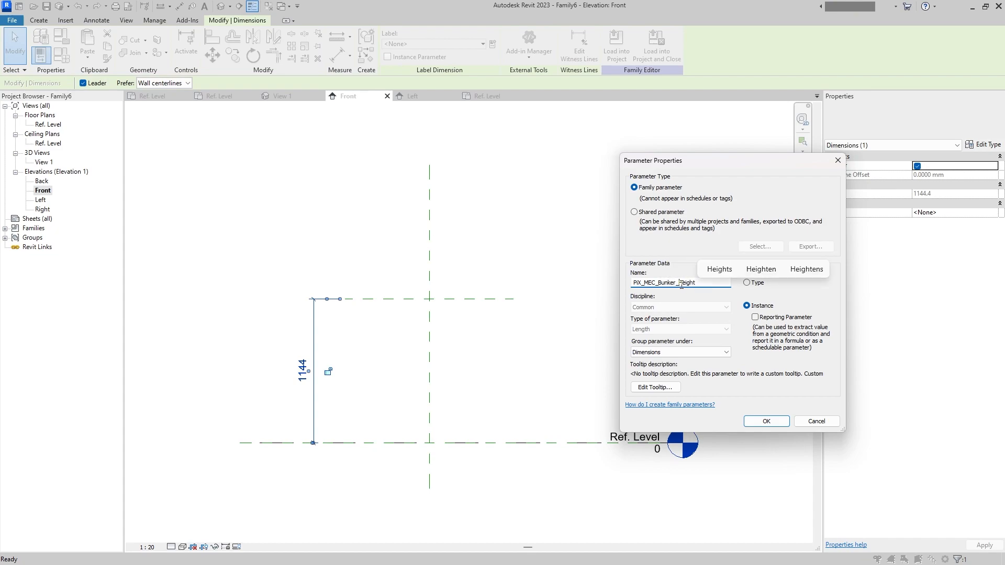
{"action": "left_click_drag", "start_coordinate": [680, 283], "coordinate": [699, 284]}
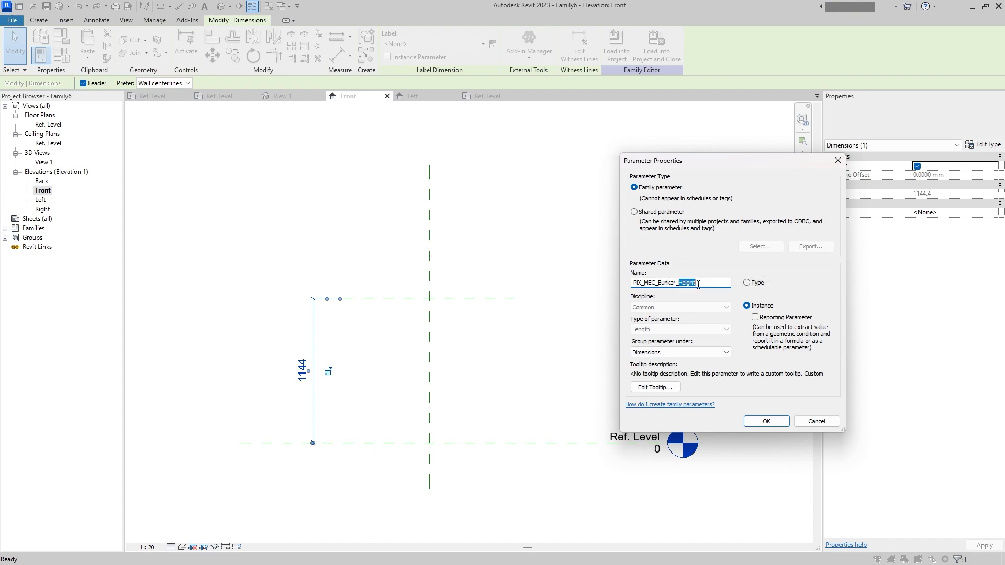
{"action": "type", "text": "Med"}
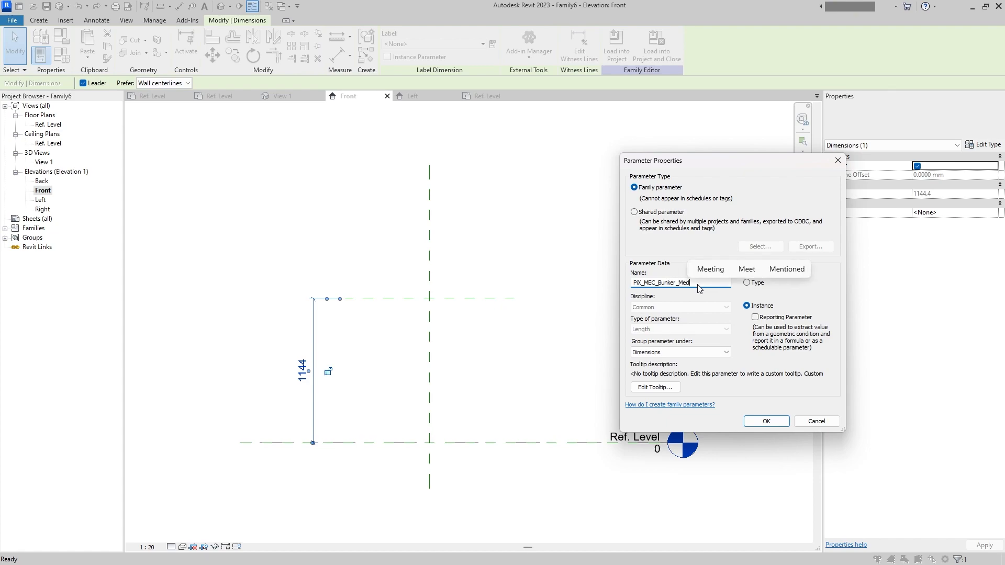
{"action": "type", "text": "iauumLVL"}
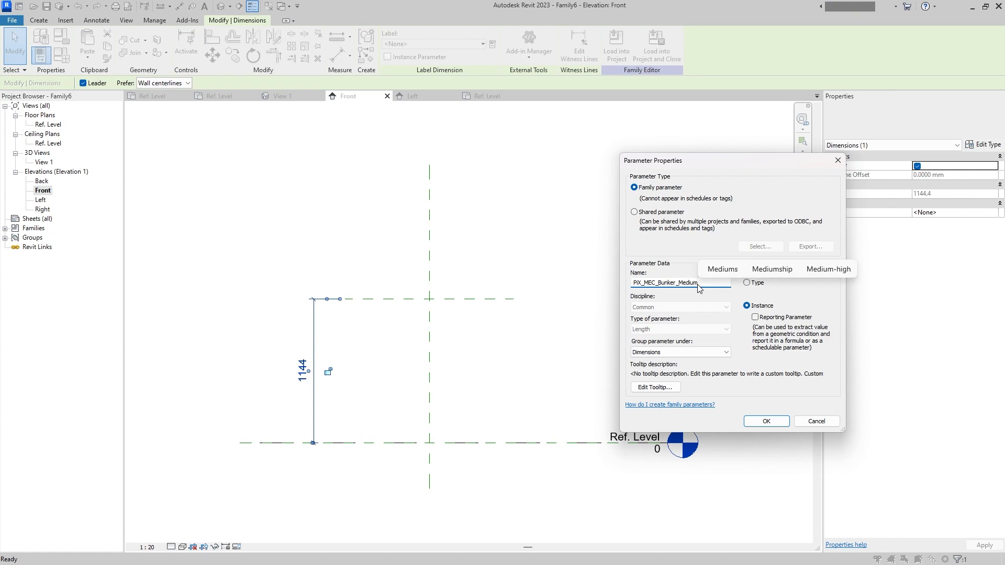
{"action": "double_click", "coordinate": [653, 283]}
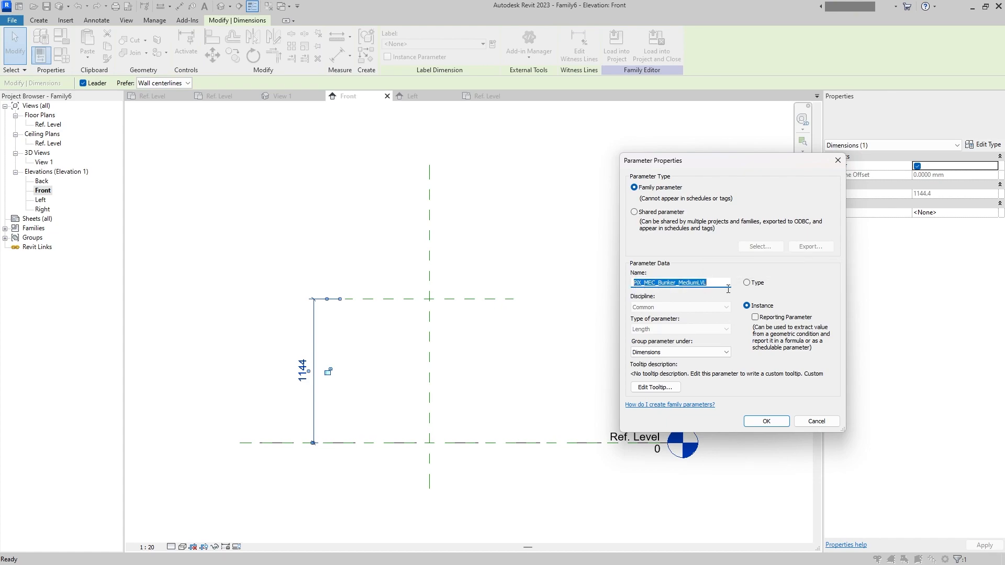
- Switch the label to a shared parameter and open the PIX_MEC group of the shared parameter file for editing
{"action": "left_click", "coordinate": [661, 212]}
{"action": "left_click", "coordinate": [760, 246]}
{"action": "left_click", "coordinate": [720, 241]}
{"action": "left_click", "coordinate": [706, 256]}
{"action": "left_click", "coordinate": [795, 267]}
{"action": "left_click", "coordinate": [592, 242]}
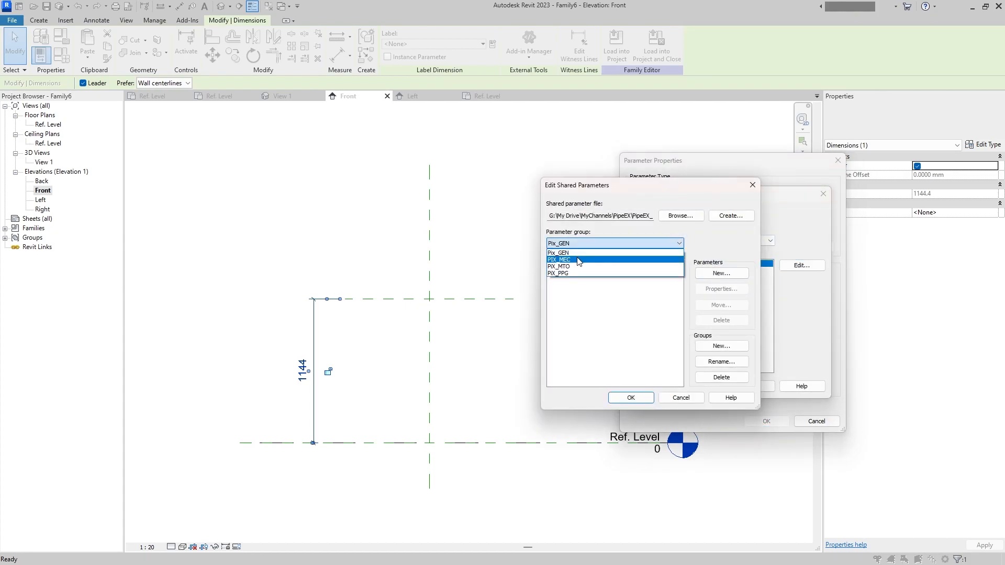
{"action": "left_click", "coordinate": [592, 262]}
- Add the shared parameter PiX_MEC_Bunker_Medium_LVL to the PIX_MEC group with discipline Common and type Length
{"action": "left_click", "coordinate": [721, 274]}
{"action": "left_click_drag", "start_coordinate": [722, 240], "coordinate": [354, 241]}
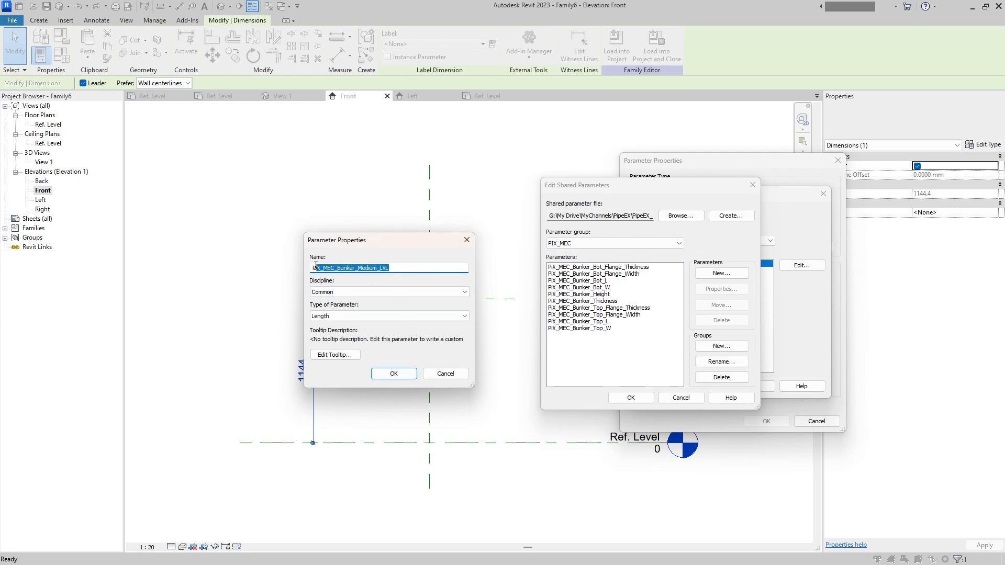
{"action": "left_click", "coordinate": [332, 316]}
{"action": "left_click", "coordinate": [332, 318]}
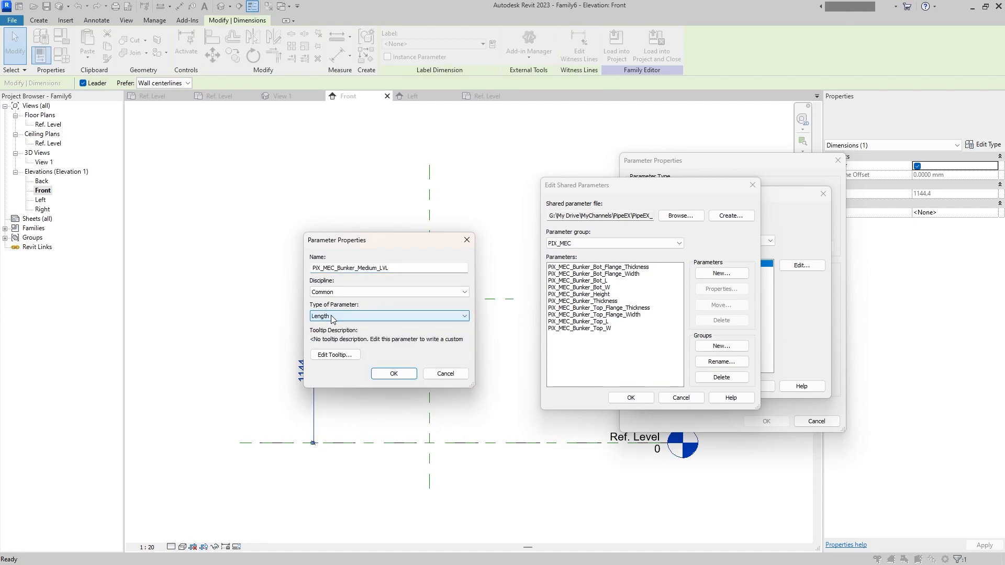
{"action": "key", "text": "shift+Tab"}
{"action": "key", "text": "shift+Tab"}
{"action": "key", "text": "ctrl+c"}
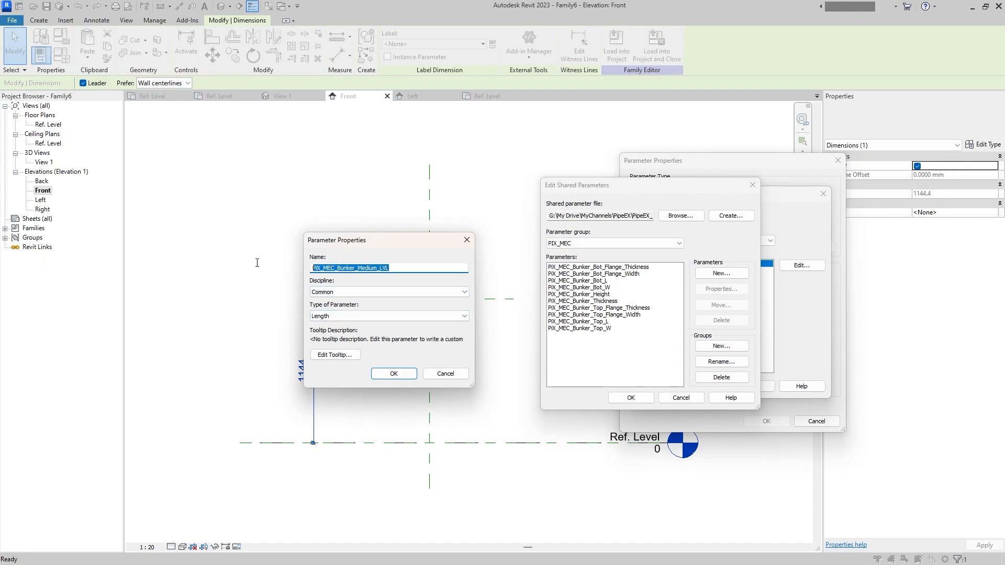
{"action": "left_click", "coordinate": [394, 374]}
- Add the shared parameter PiX_MEC_Bunker_Medium_Angle to the PIX_MEC group and choose its discipline and parameter type
{"action": "left_click", "coordinate": [722, 274]}
{"action": "key", "text": "ctrl+v"}
{"action": "type", "text": "Angle"}
{"action": "left_click", "coordinate": [369, 292]}
{"action": "left_click", "coordinate": [346, 301]}
{"action": "left_click", "coordinate": [343, 316]}
{"action": "left_click", "coordinate": [335, 339]}
{"action": "left_click", "coordinate": [396, 375]}
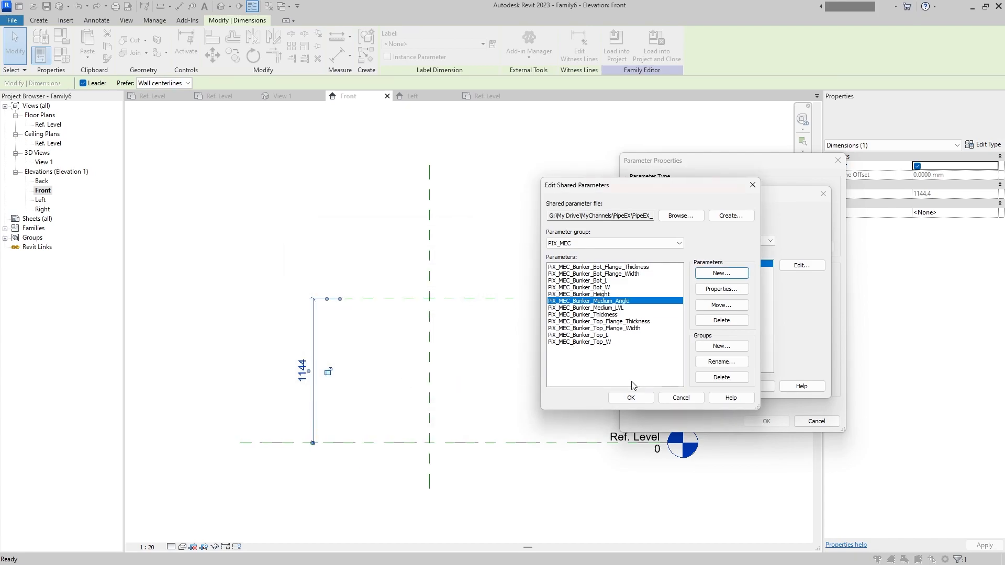
- Save the shared parameter edits and label the height dimension with PiX_MEC_Bunker_Medium_LVL from the PIX_MEC group
{"action": "left_click", "coordinate": [631, 398]}
{"action": "left_click", "coordinate": [702, 386]}
{"action": "left_click", "coordinate": [564, 292]}
{"action": "left_click", "coordinate": [671, 241]}
{"action": "left_click", "coordinate": [679, 256]}
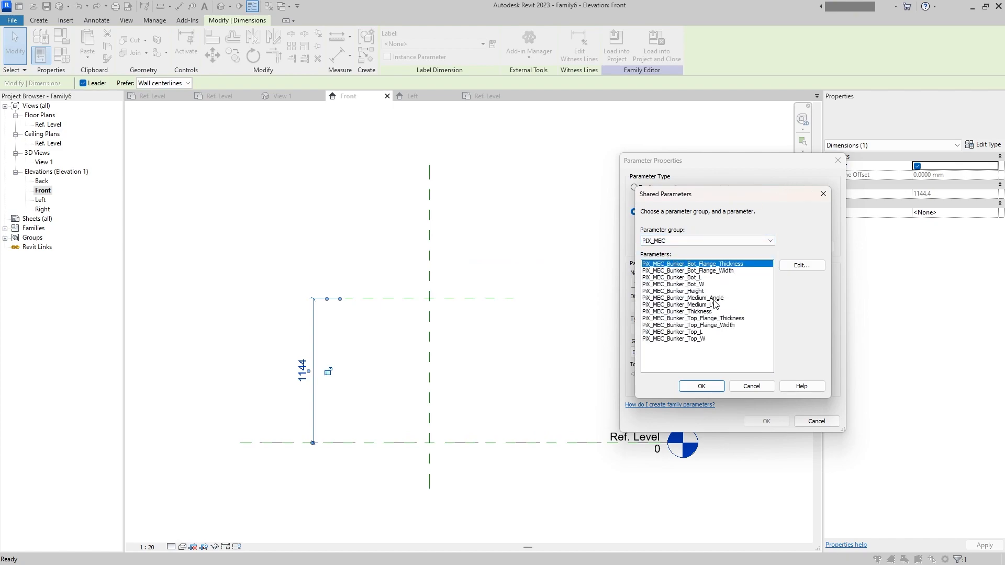
{"action": "left_click", "coordinate": [708, 305]}
{"action": "left_click", "coordinate": [701, 387]}
{"action": "left_click", "coordinate": [766, 421]}
{"action": "left_click", "coordinate": [316, 280]}
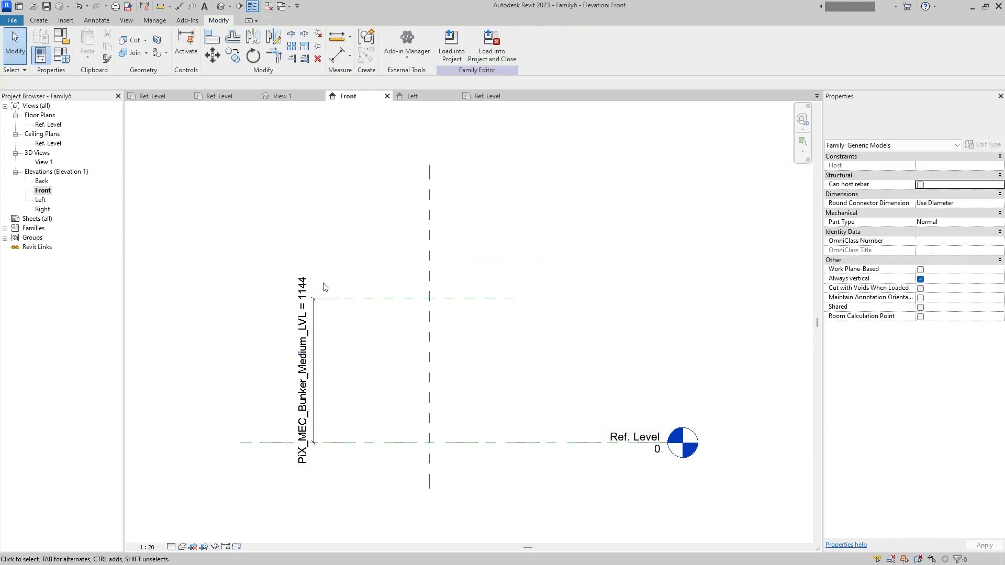
- In the Ref. Level plan, draw two vertical and two horizontal reference planes as an outer rectangle about 1720 mm wide around the centre
{"action": "left_click", "coordinate": [38, 21]}
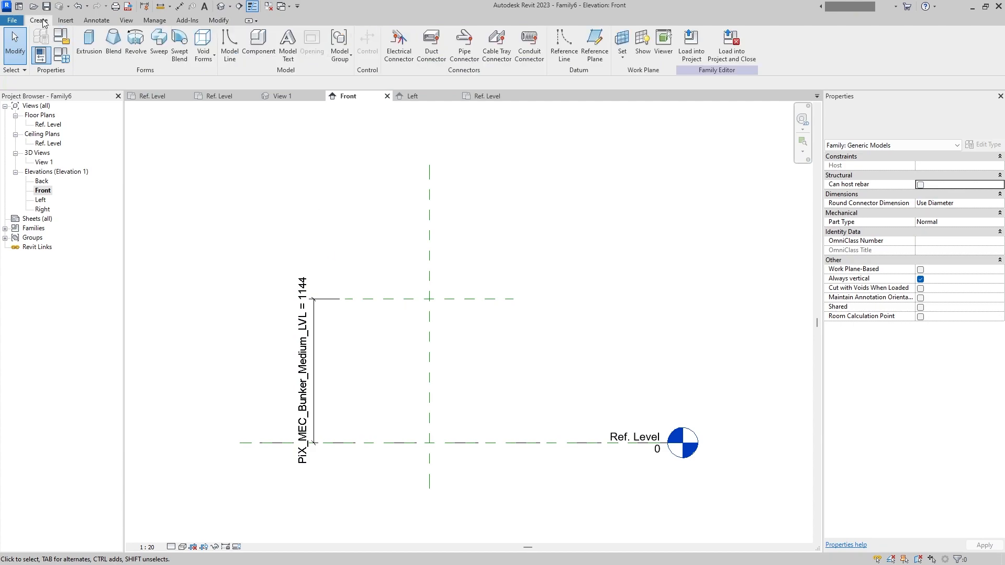
{"action": "double_click", "coordinate": [47, 124]}
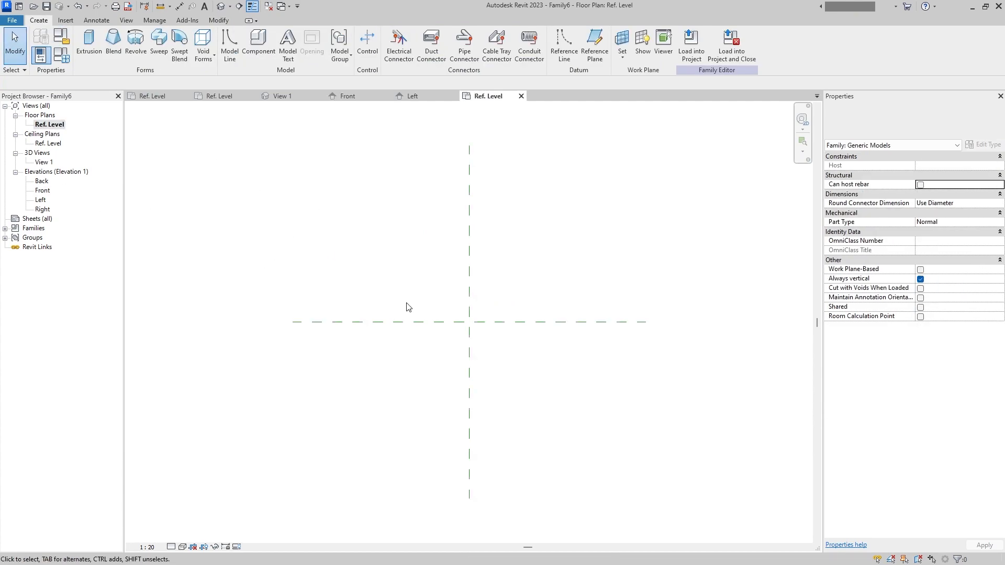
{"action": "left_click", "coordinate": [595, 47]}
{"action": "left_click", "coordinate": [393, 243]}
{"action": "left_click", "coordinate": [392, 400]}
{"action": "left_click", "coordinate": [544, 243]}
{"action": "left_click", "coordinate": [545, 401]}
{"action": "left_click", "coordinate": [370, 397]}
{"action": "left_click", "coordinate": [566, 397]}
{"action": "left_click", "coordinate": [369, 239]}
{"action": "left_click", "coordinate": [587, 239]}
- Draw four more reference planes forming an inner rectangle about 1020 mm wide inside the outer one
{"action": "left_click", "coordinate": [425, 258]}
{"action": "left_click", "coordinate": [425, 363]}
{"action": "left_click", "coordinate": [425, 363]}
{"action": "left_click", "coordinate": [515, 363]}
{"action": "left_click", "coordinate": [515, 258]}
{"action": "left_click", "coordinate": [515, 362]}
{"action": "left_click", "coordinate": [411, 258]}
{"action": "left_click", "coordinate": [528, 258]}
{"action": "key", "text": "Escape"}
{"action": "key", "text": "Escape"}
- Dimension the inner horizontal planes equally about the centre plane and add an overall dimension between them
{"action": "left_click", "coordinate": [94, 21]}
{"action": "left_click", "coordinate": [42, 43]}
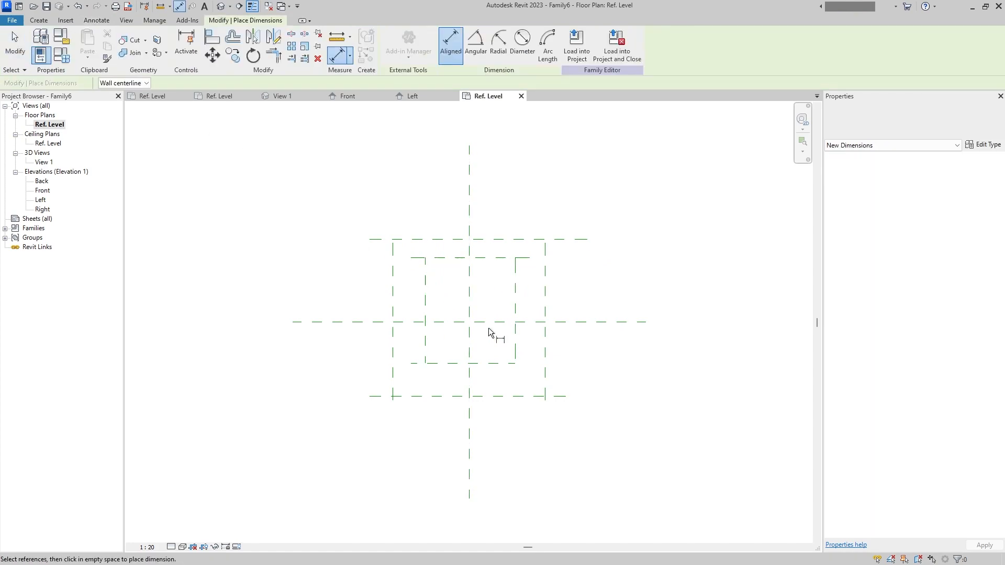
{"action": "scroll", "coordinate": [459, 318], "scroll_direction": "up", "scroll_amount": 2}
{"action": "left_click", "coordinate": [454, 323]}
{"action": "left_click", "coordinate": [444, 378]}
{"action": "left_click", "coordinate": [448, 239]}
{"action": "left_click", "coordinate": [395, 306]}
{"action": "left_click", "coordinate": [365, 308]}
{"action": "left_click", "coordinate": [433, 408]}
{"action": "left_click", "coordinate": [449, 238]}
{"action": "left_click", "coordinate": [375, 288]}
- Dimension the outer horizontal planes equally about the centre plane and add an overall dimension between them
{"action": "left_click", "coordinate": [352, 322]}
{"action": "left_click", "coordinate": [352, 422]}
{"action": "left_click", "coordinate": [347, 214]}
{"action": "left_click", "coordinate": [323, 340]}
{"action": "left_click", "coordinate": [297, 324]}
{"action": "left_click", "coordinate": [347, 214]}
{"action": "left_click", "coordinate": [359, 432]}
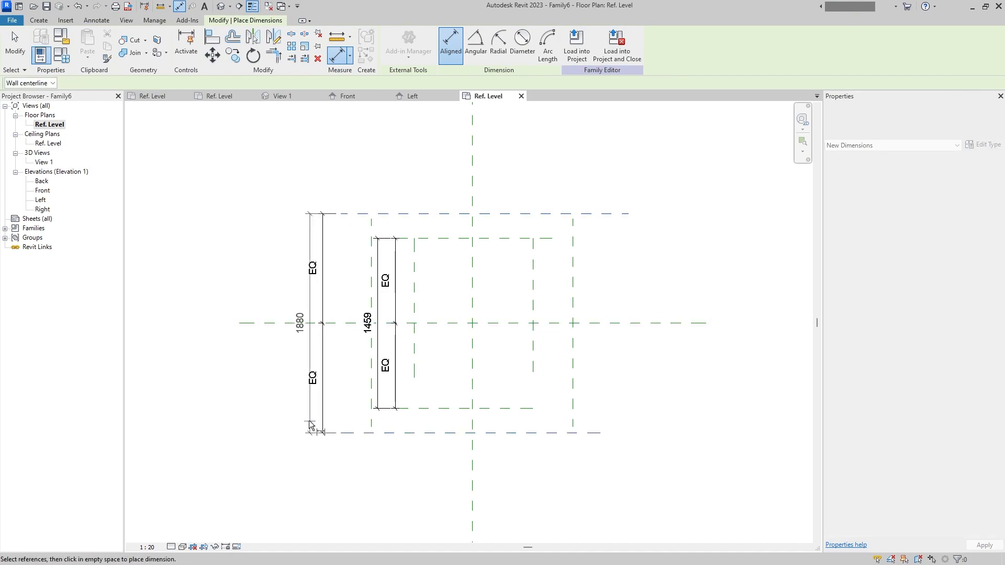
{"action": "left_click", "coordinate": [289, 387]}
{"action": "left_click", "coordinate": [371, 422]}
{"action": "left_click", "coordinate": [472, 390]}
{"action": "left_click", "coordinate": [532, 369]}
{"action": "key", "text": "Escape"}
- Dimension the inner vertical planes equally about the centre plane and add an overall dimension between them
{"action": "left_click", "coordinate": [414, 365]}
{"action": "left_click", "coordinate": [472, 363]}
{"action": "left_click", "coordinate": [532, 360]}
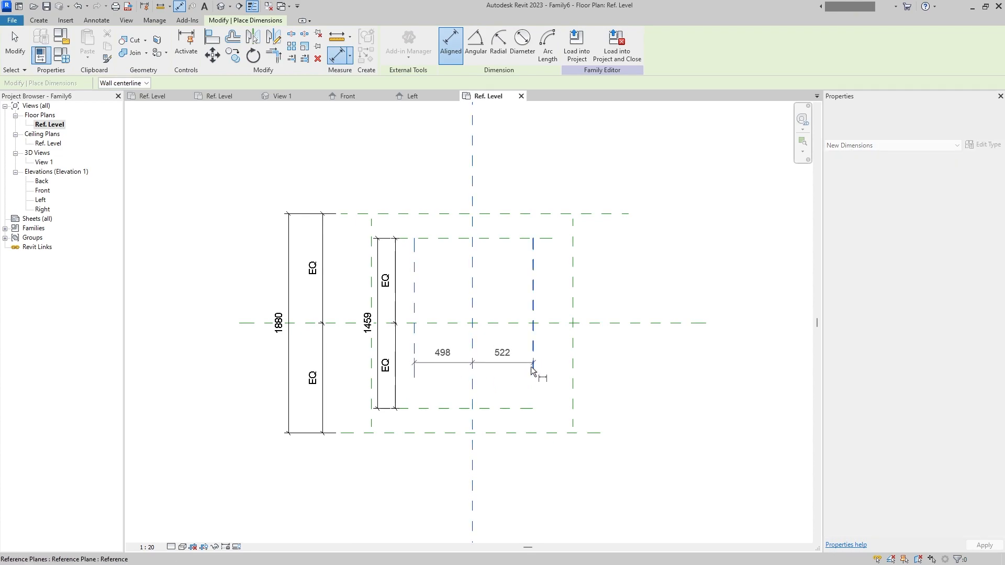
{"action": "left_click", "coordinate": [487, 470]}
{"action": "left_click", "coordinate": [472, 440]}
{"action": "left_click", "coordinate": [412, 365]}
{"action": "left_click", "coordinate": [533, 363]}
{"action": "middle_click_drag", "start_coordinate": [503, 492], "coordinate": [498, 418]}
{"action": "left_click", "coordinate": [497, 416]}
- Dimension the outer vertical planes equally about the centre plane and add an overall dimension between them
{"action": "left_click", "coordinate": [568, 341]}
{"action": "left_click", "coordinate": [465, 326]}
{"action": "left_click", "coordinate": [367, 347]}
{"action": "left_click", "coordinate": [451, 463]}
{"action": "left_click", "coordinate": [467, 434]}
{"action": "left_click", "coordinate": [368, 331]}
{"action": "left_click", "coordinate": [567, 336]}
{"action": "left_click", "coordinate": [559, 493]}
{"action": "key", "text": "Escape"}
{"action": "key", "text": "Escape"}
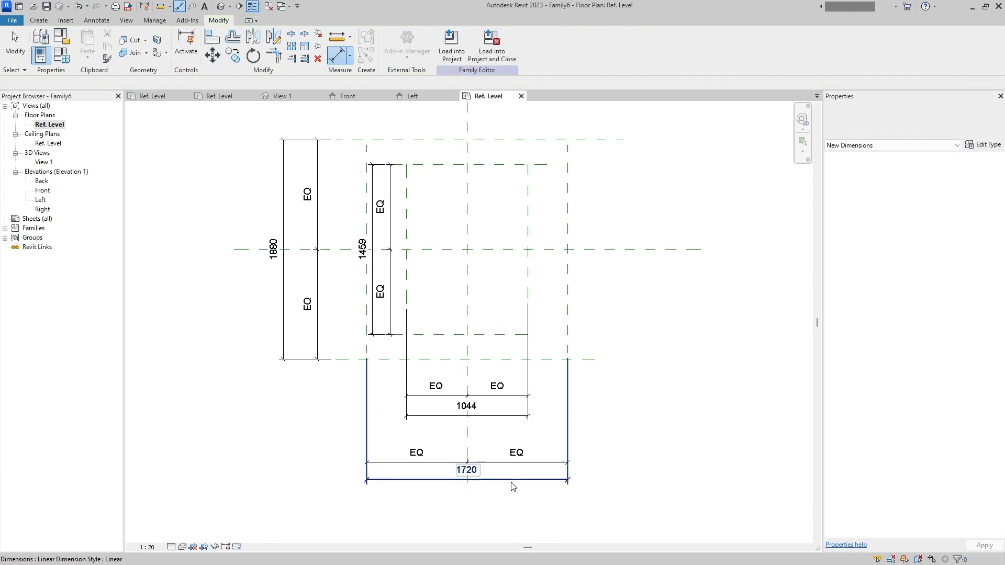
- Label the overall dimension between the outer vertical planes with the shared parameter PiX_MEC_Bunker_Top_L from the PIX_MEC group
{"action": "left_click", "coordinate": [518, 491]}
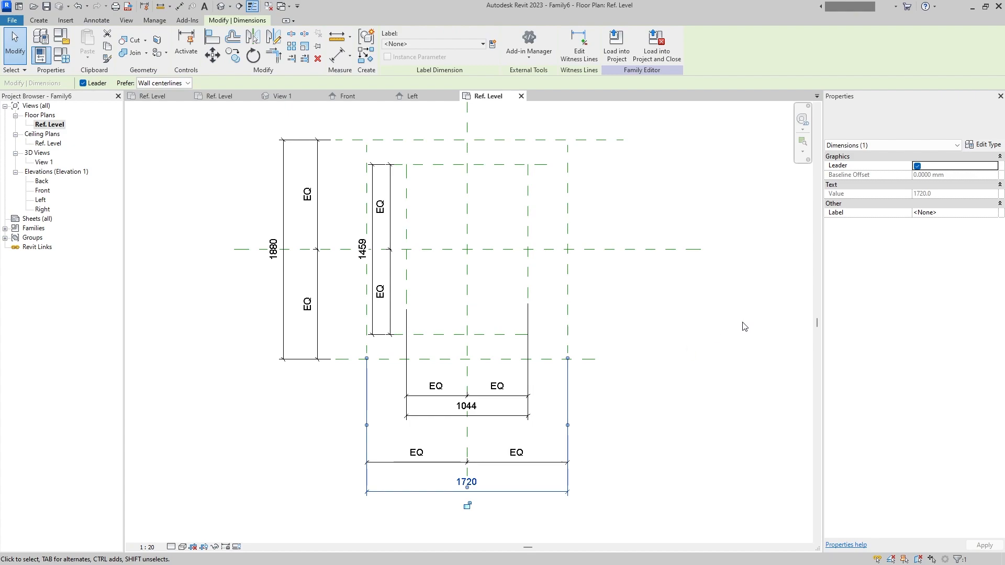
{"action": "left_click", "coordinate": [493, 45]}
{"action": "left_click", "coordinate": [667, 211]}
{"action": "left_click", "coordinate": [759, 247]}
{"action": "left_click", "coordinate": [746, 240]}
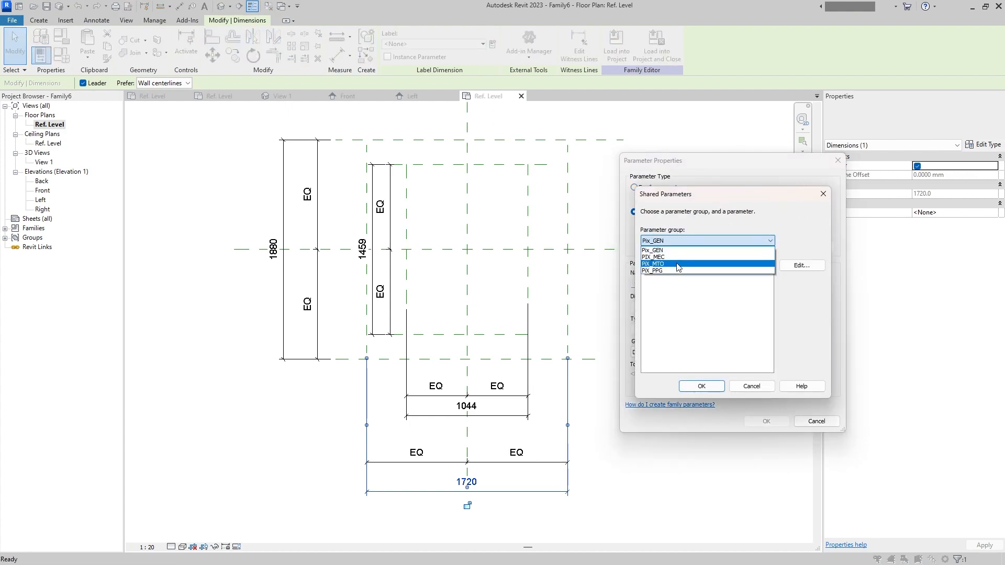
{"action": "left_click", "coordinate": [741, 263]}
{"action": "left_click", "coordinate": [702, 331]}
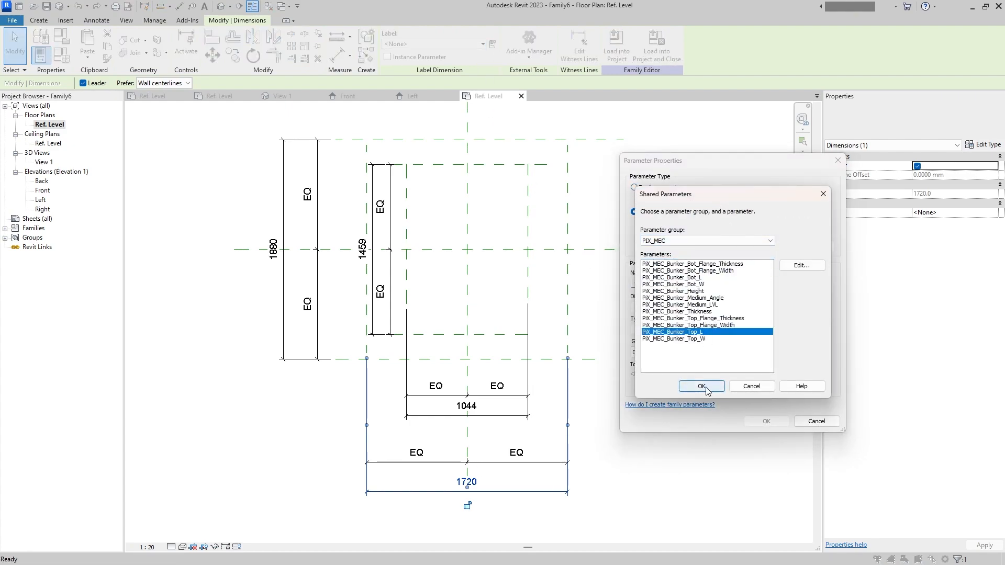
{"action": "left_click", "coordinate": [702, 386]}
{"action": "left_click", "coordinate": [766, 422]}
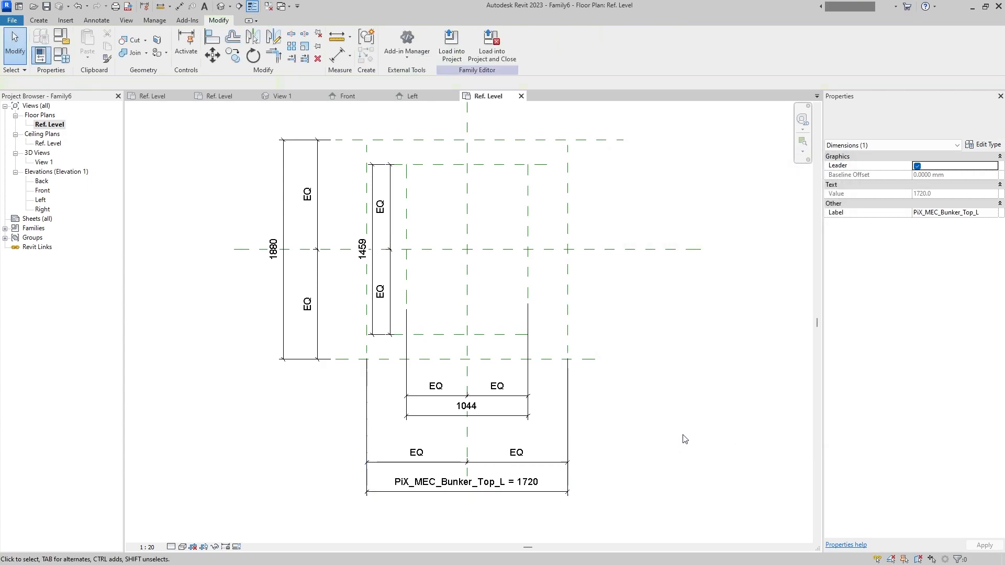
- Label the overall dimension between the outer horizontal planes with the shared parameter PiX_MEC_Bunker_Top_W
{"action": "left_click", "coordinate": [274, 249]}
{"action": "left_click", "coordinate": [492, 44]}
{"action": "left_click", "coordinate": [660, 212]}
{"action": "left_click", "coordinate": [759, 247]}
{"action": "left_click", "coordinate": [717, 241]}
{"action": "left_click", "coordinate": [683, 256]}
{"action": "left_click", "coordinate": [671, 241]}
{"action": "left_click", "coordinate": [672, 263]}
{"action": "left_click", "coordinate": [701, 338]}
{"action": "left_click", "coordinate": [701, 386]}
{"action": "left_click", "coordinate": [754, 314]}
{"action": "left_click", "coordinate": [766, 422]}
- Label the overall dimension between the inner vertical planes with the shared parameter PiX_MEC_Bunker_Bot_L
{"action": "left_click", "coordinate": [368, 410]}
{"action": "left_click", "coordinate": [407, 410]}
{"action": "left_click", "coordinate": [493, 44]}
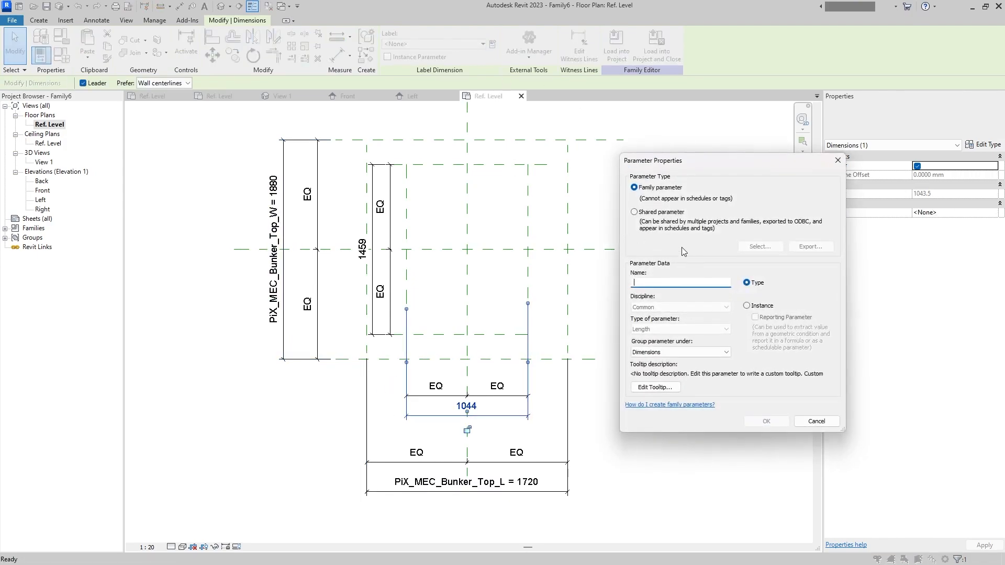
{"action": "left_click", "coordinate": [660, 212]}
{"action": "left_click", "coordinate": [759, 247]}
{"action": "left_click", "coordinate": [706, 241]}
{"action": "left_click", "coordinate": [675, 257]}
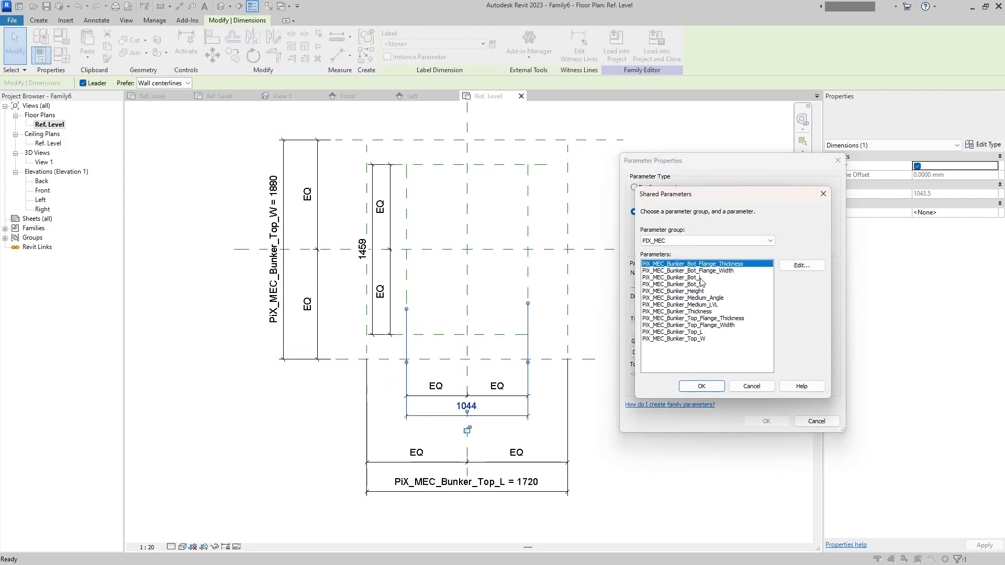
{"action": "double_click", "coordinate": [701, 278]}
{"action": "left_click", "coordinate": [766, 421]}
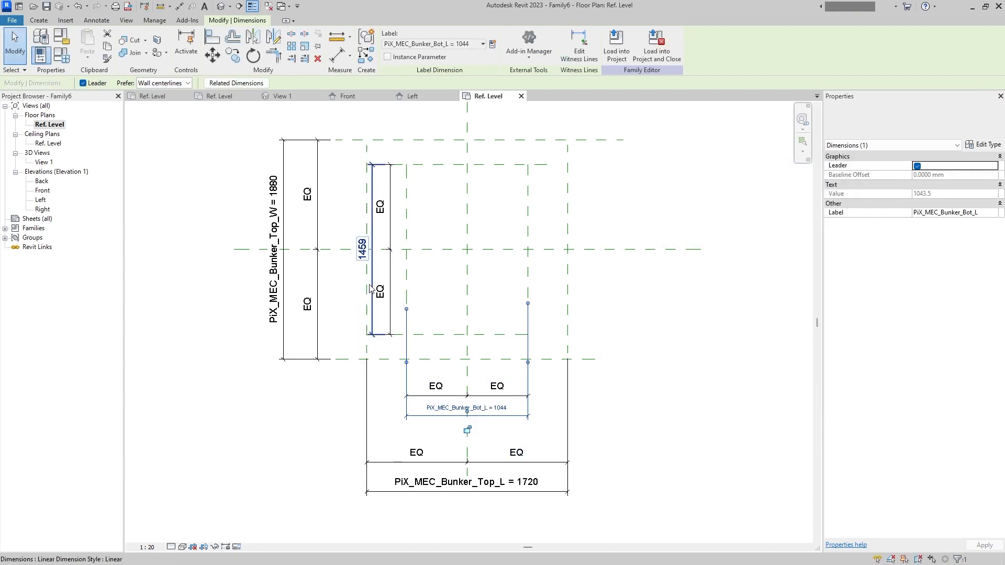
- Label the overall dimension between the inner horizontal planes with the shared parameter PiX_MEC_Bunker_Bot_W
{"action": "left_click", "coordinate": [362, 249]}
{"action": "left_click", "coordinate": [493, 44]}
{"action": "left_click", "coordinate": [659, 212]}
{"action": "left_click", "coordinate": [759, 247]}
{"action": "left_click", "coordinate": [707, 241]}
{"action": "left_click", "coordinate": [676, 257]}
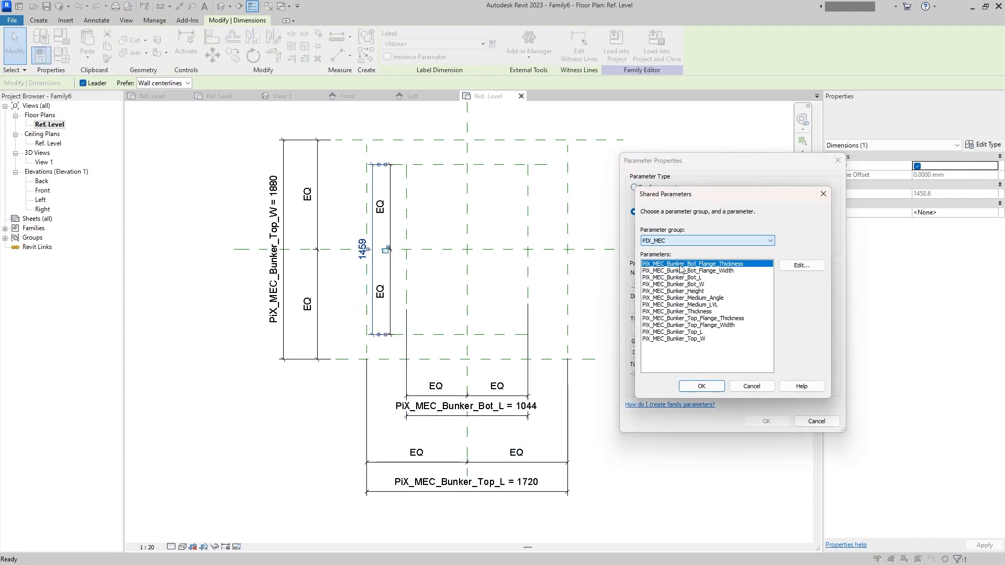
{"action": "double_click", "coordinate": [681, 284]}
{"action": "left_click", "coordinate": [766, 422]}
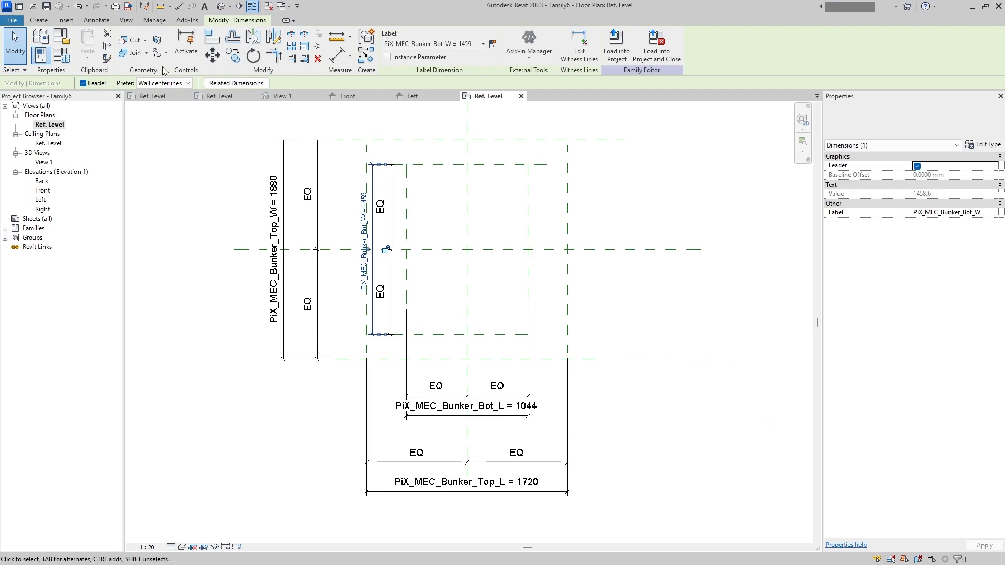
- Change the family parameter PiX_MEC_Bunker_Bot_L to an instance parameter
{"action": "left_click", "coordinate": [61, 54]}
{"action": "left_click", "coordinate": [502, 177]}
{"action": "left_click", "coordinate": [439, 504]}
{"action": "key", "text": "Escape"}
{"action": "left_click", "coordinate": [426, 506]}
{"action": "left_click", "coordinate": [761, 306]}
{"action": "key", "text": "Return"}
- Change the family parameter PiX_MEC_Bunker_Bot_W to an instance parameter and accept the family type changes
{"action": "left_click", "coordinate": [497, 183]}
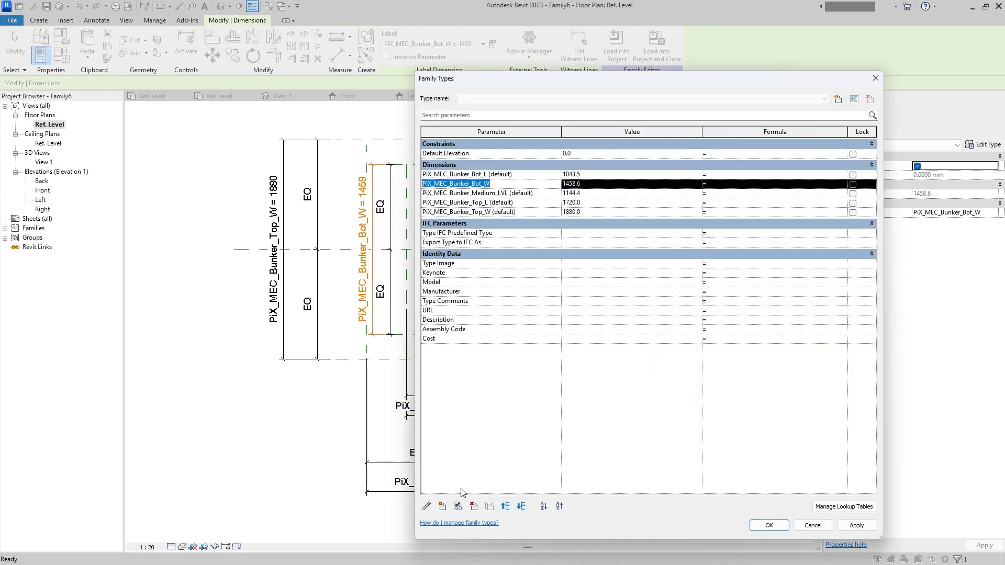
{"action": "left_click", "coordinate": [426, 505]}
{"action": "left_click", "coordinate": [745, 304]}
{"action": "left_click", "coordinate": [763, 414]}
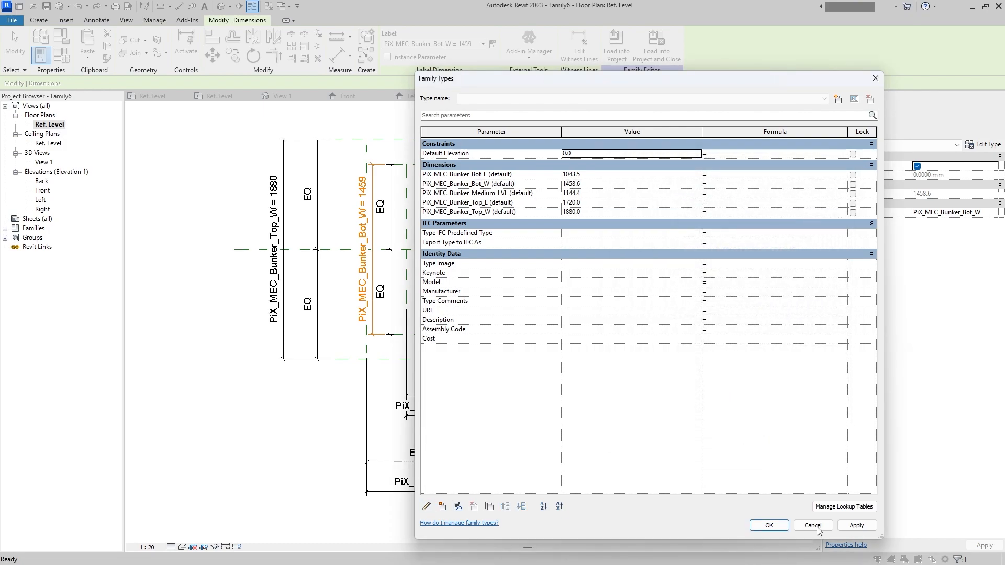
{"action": "left_click", "coordinate": [769, 526]}
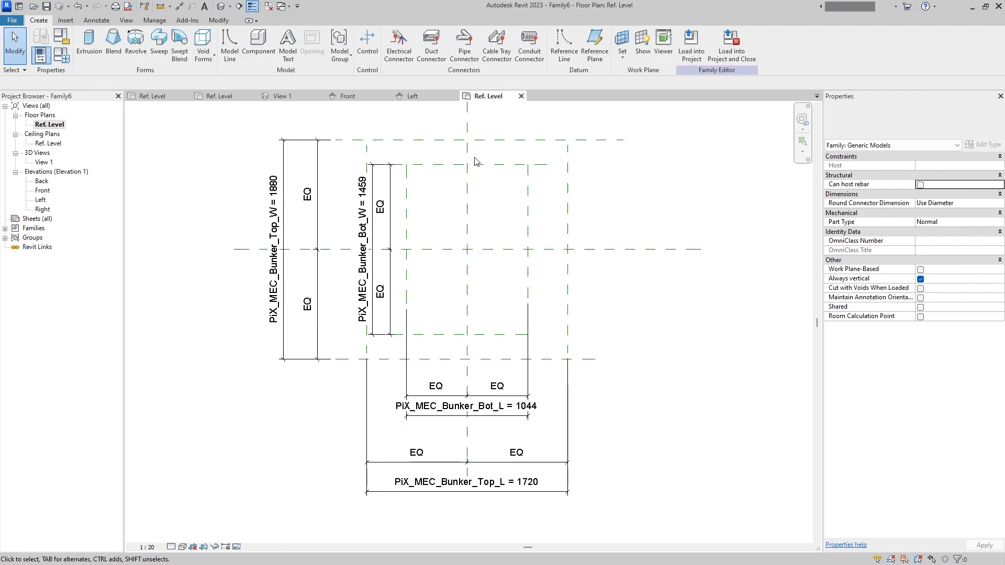
- Move the inner planes' width dimensions to the right of the plan layout and their length dimensions above it
{"action": "middle_click_drag", "start_coordinate": [481, 240], "coordinate": [499, 293]}
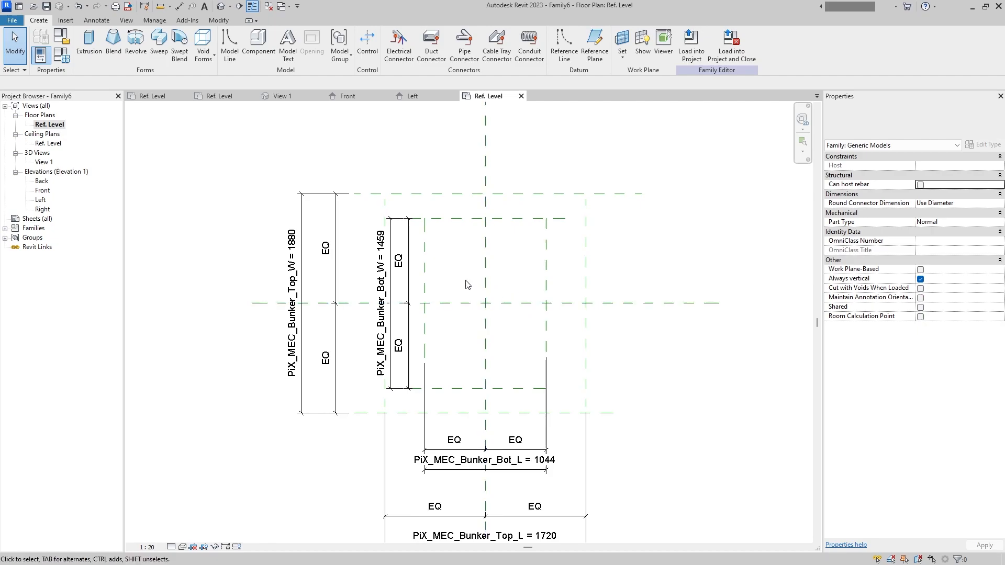
{"action": "scroll", "coordinate": [424, 272], "scroll_direction": "down", "scroll_amount": 2}
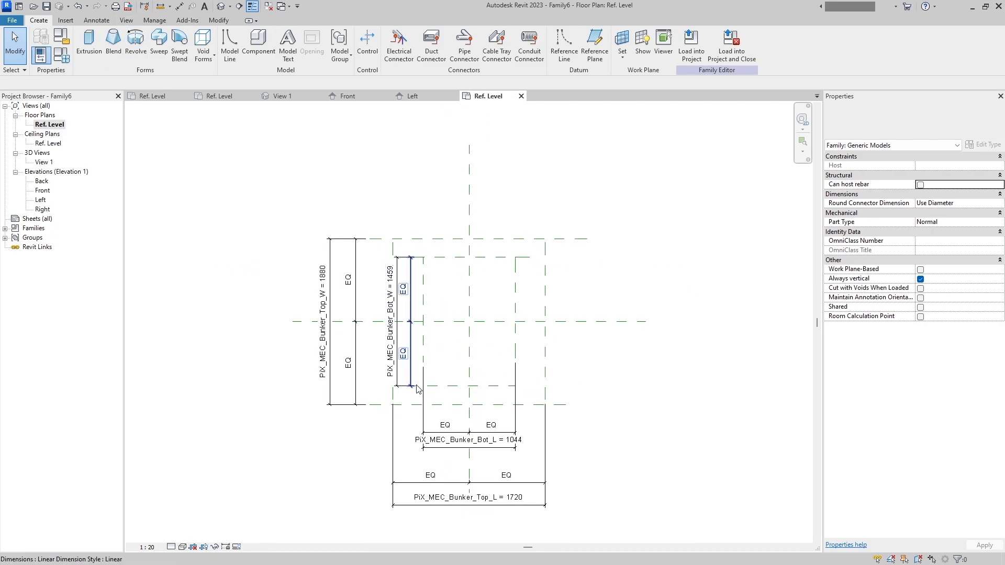
{"action": "left_click", "coordinate": [400, 352]}
{"action": "left_click_drag", "start_coordinate": [401, 352], "coordinate": [593, 352]}
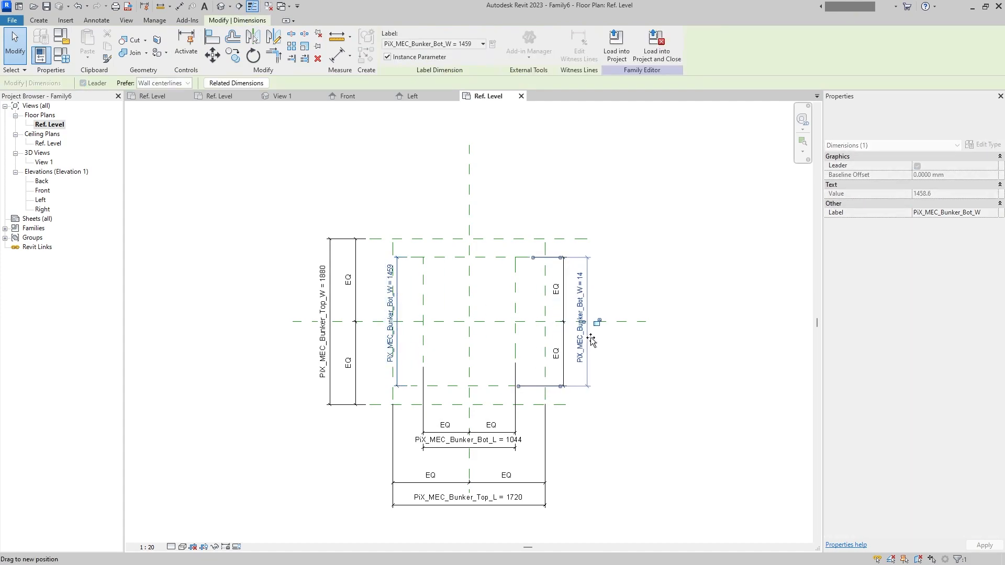
{"action": "left_click", "coordinate": [651, 375]}
{"action": "left_click_drag", "start_coordinate": [503, 427], "coordinate": [527, 216]}
{"action": "left_click", "coordinate": [605, 214]}
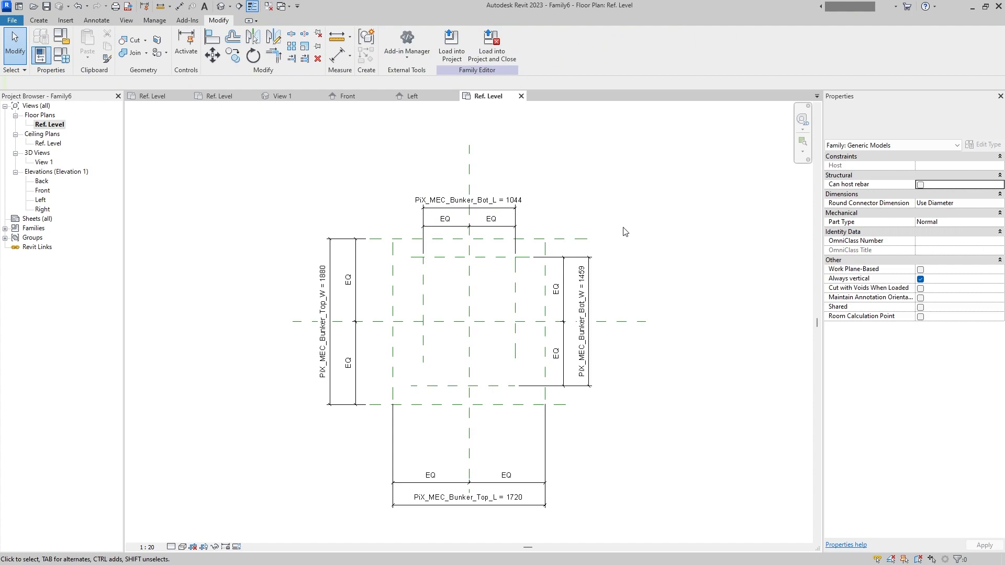
- Start a Swept Blend and sketch its path in the Front elevation down the centre plane, from the medium level plane to Ref. Level
{"action": "left_click", "coordinate": [39, 20]}
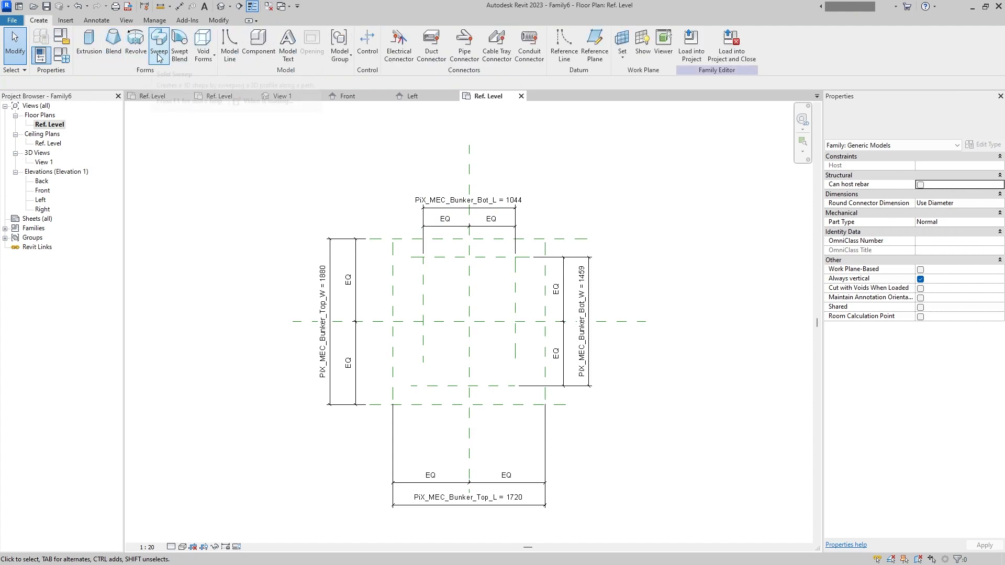
{"action": "left_click", "coordinate": [179, 55]}
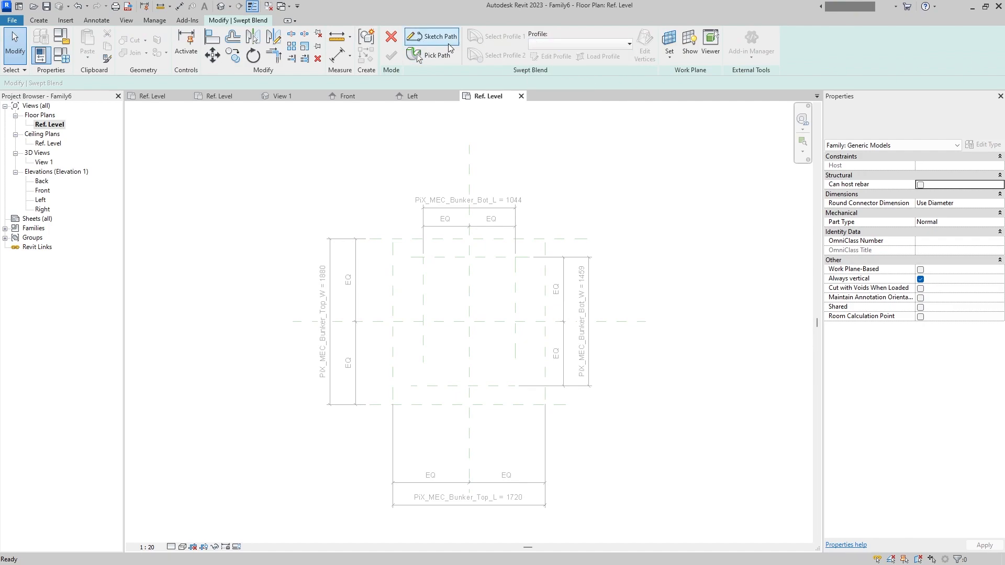
{"action": "double_click", "coordinate": [42, 191]}
{"action": "left_click", "coordinate": [440, 36]}
{"action": "left_click", "coordinate": [429, 299]}
{"action": "left_click", "coordinate": [429, 443]}
{"action": "left_click", "coordinate": [391, 56]}
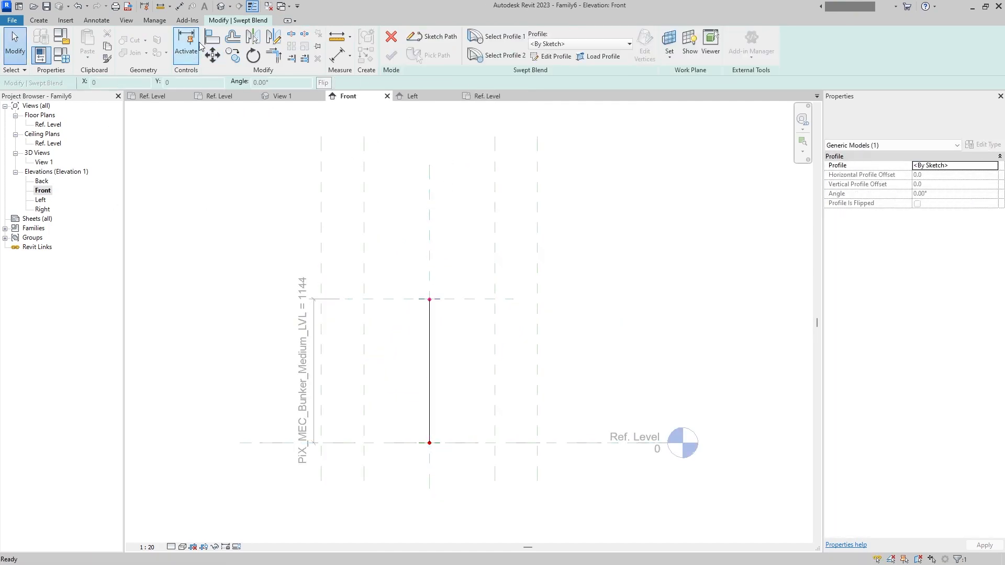
{"action": "key", "text": "a"}
{"action": "key", "text": "l"}
{"action": "left_click", "coordinate": [434, 301]}
{"action": "key", "text": "Escape"}
{"action": "key", "text": "Escape"}
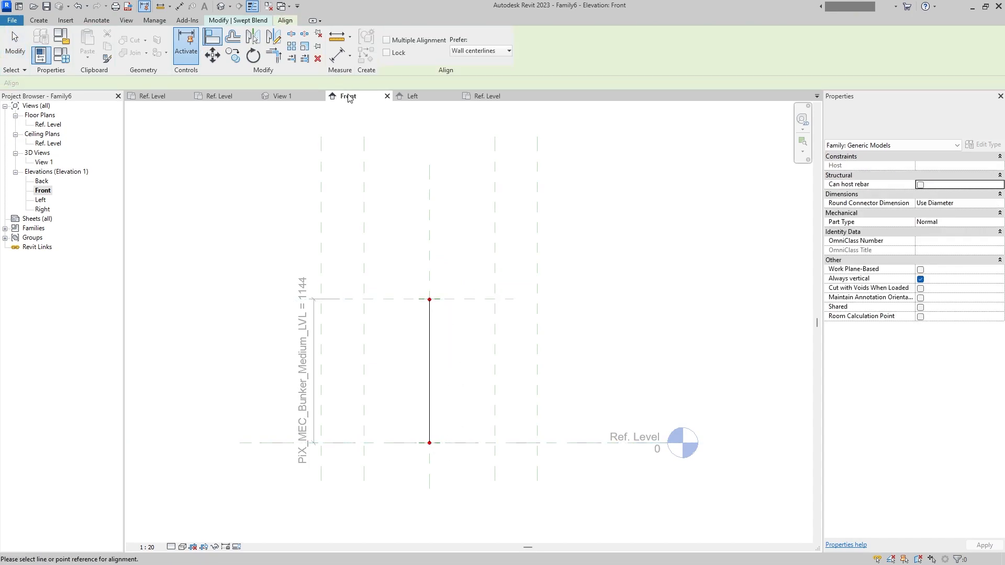
- Sketch the swept blend's first profile in the Ref. Level plan as a rectangle on the outer reference planes, with its sides locked to them
{"action": "left_click", "coordinate": [495, 36]}
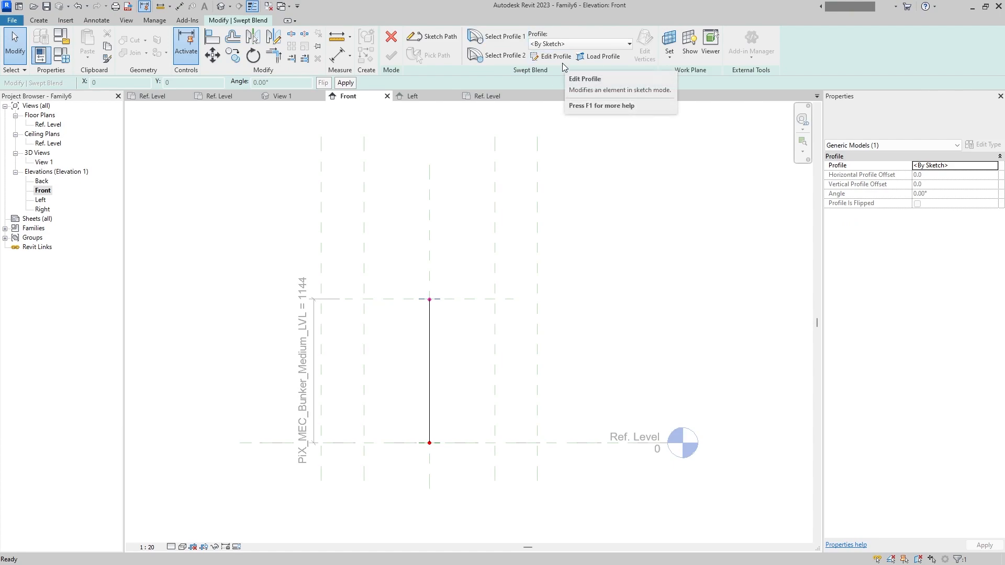
{"action": "left_click", "coordinate": [563, 58]}
{"action": "left_click", "coordinate": [515, 396]}
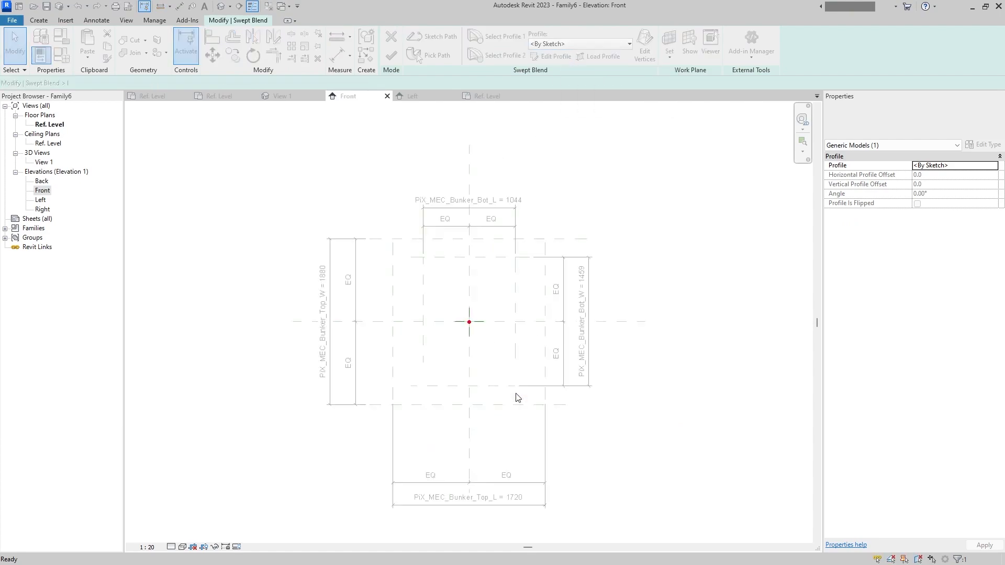
{"action": "left_click", "coordinate": [421, 34]}
{"action": "left_click", "coordinate": [392, 239]}
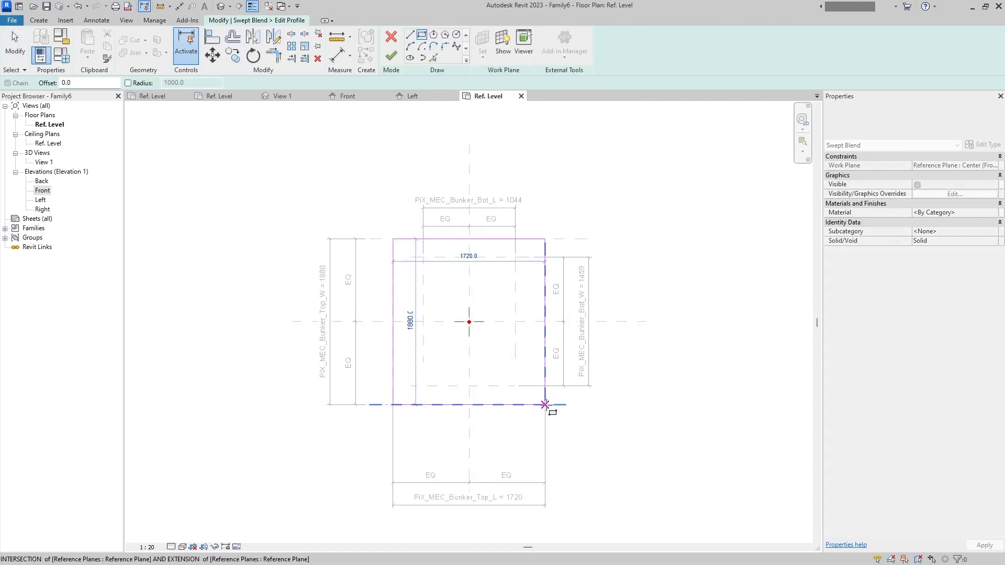
{"action": "left_click", "coordinate": [545, 404]}
{"action": "left_click", "coordinate": [461, 221]}
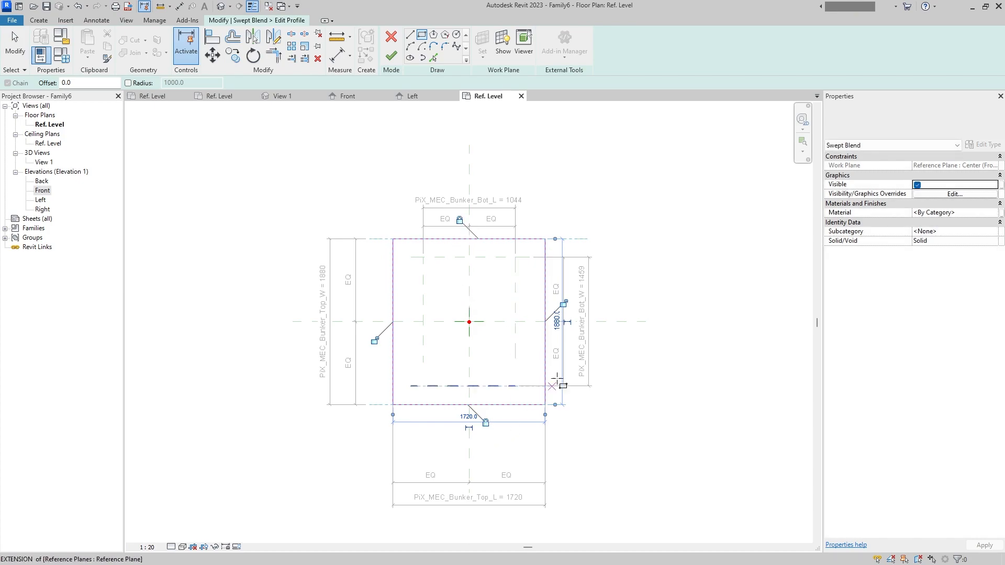
{"action": "left_click", "coordinate": [391, 56]}
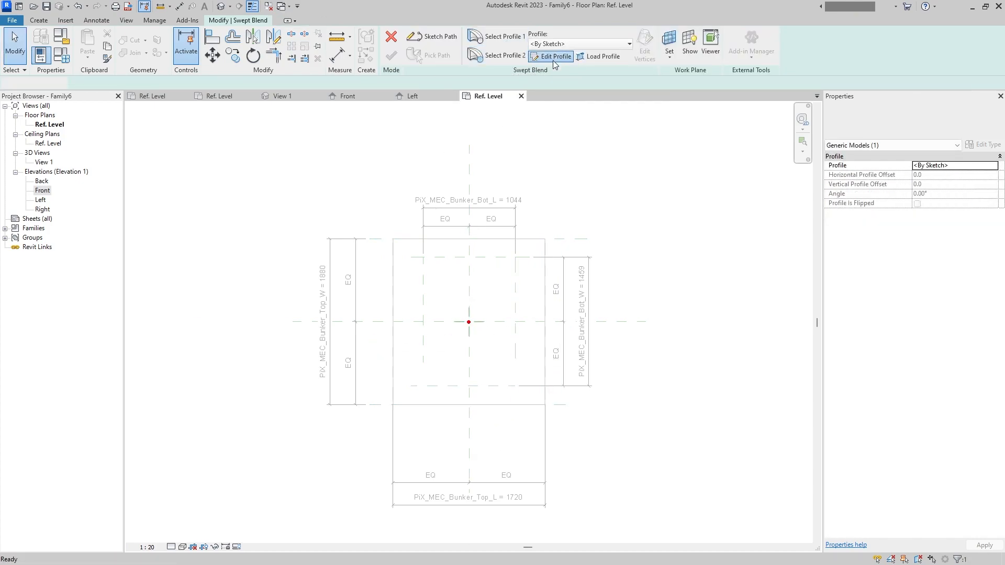
- Sketch the second profile as a rectangle on the inner reference planes and finish the swept blend
{"action": "left_click", "coordinate": [552, 56]}
{"action": "left_click", "coordinate": [421, 34]}
{"action": "left_click", "coordinate": [423, 257]}
{"action": "left_click", "coordinate": [514, 386]}
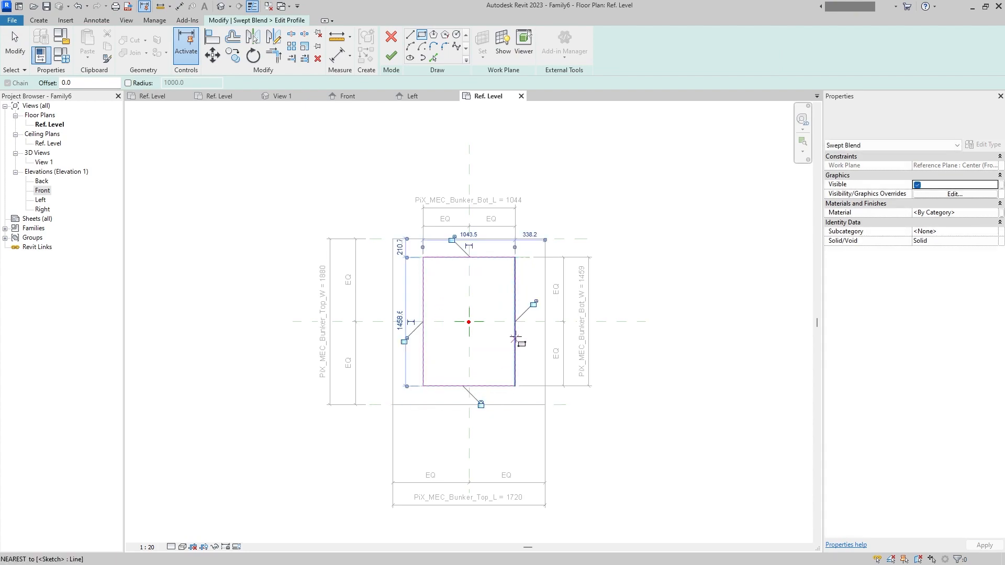
{"action": "left_click", "coordinate": [390, 56]}
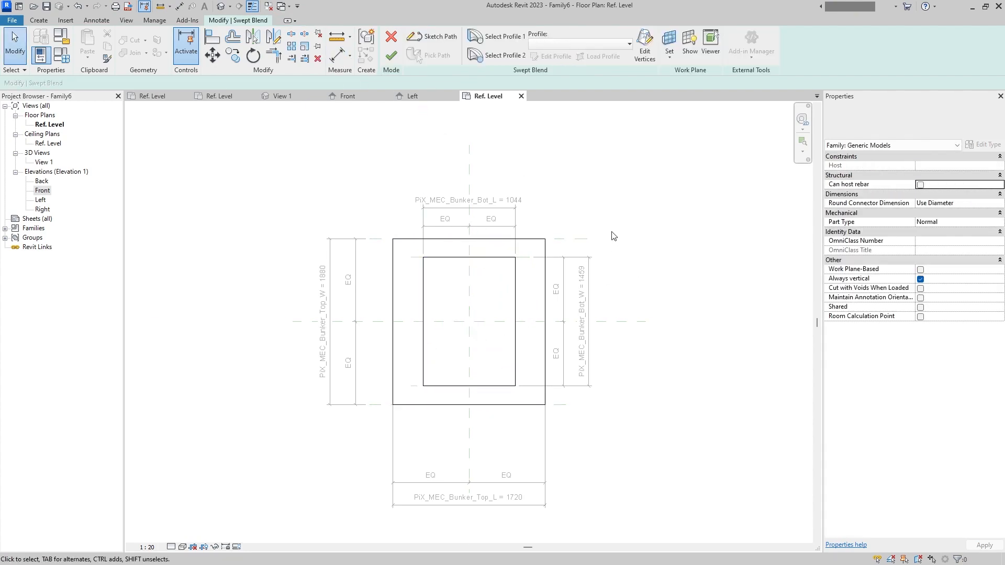
{"action": "left_click", "coordinate": [391, 55]}
- In the Front elevation, move the PiX_MEC_Bunker_Medium_LVL dimension slightly farther from the body
{"action": "double_click", "coordinate": [42, 190]}
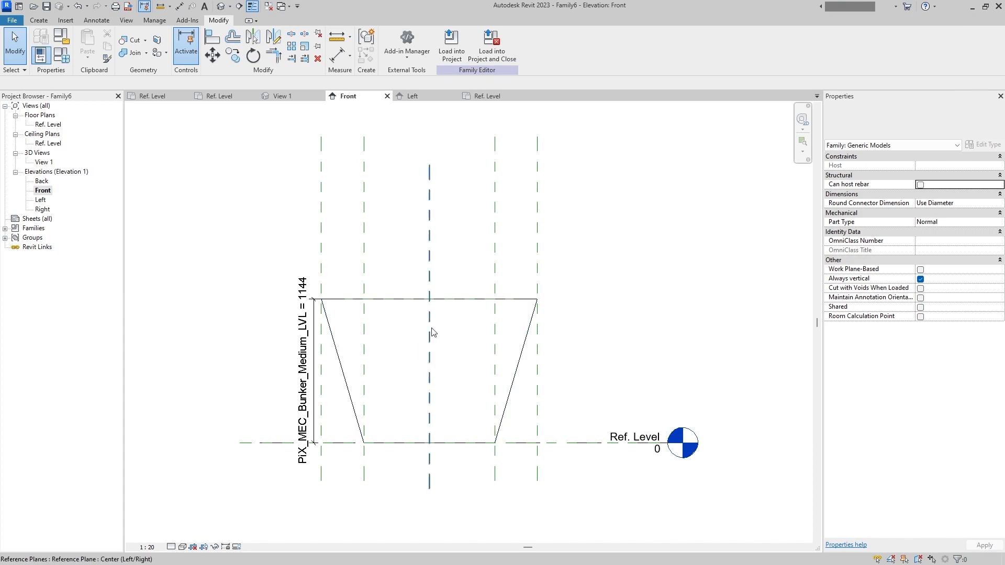
{"action": "middle_click_drag", "start_coordinate": [433, 316], "coordinate": [432, 290]}
{"action": "left_click", "coordinate": [314, 331]}
{"action": "left_click", "coordinate": [264, 292]}
{"action": "left_click", "coordinate": [313, 321]}
{"action": "mouse_move", "coordinate": [313, 321]}
{"action": "left_mouse_down"}
{"action": "mouse_move", "coordinate": [276, 313]}
{"action": "mouse_move", "coordinate": [301, 305]}
{"action": "left_mouse_up"}
{"action": "left_click", "coordinate": [388, 256]}
{"action": "left_click", "coordinate": [384, 247]}
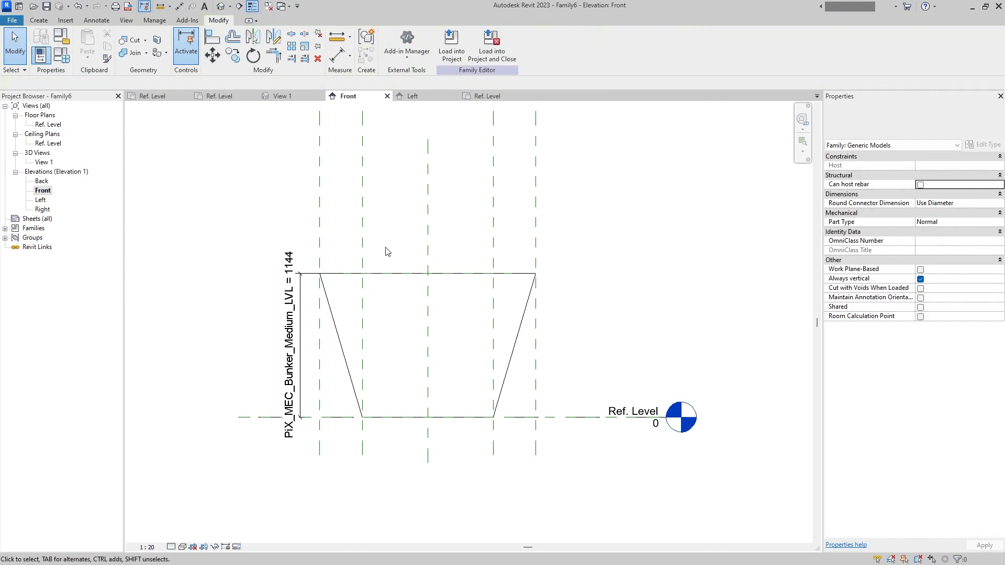
- Draw a slanted reference plane from the midpoint of the body's top edge down-left past Ref. Level, about 52° below horizontal
{"action": "key", "text": "r"}
{"action": "key", "text": "p"}
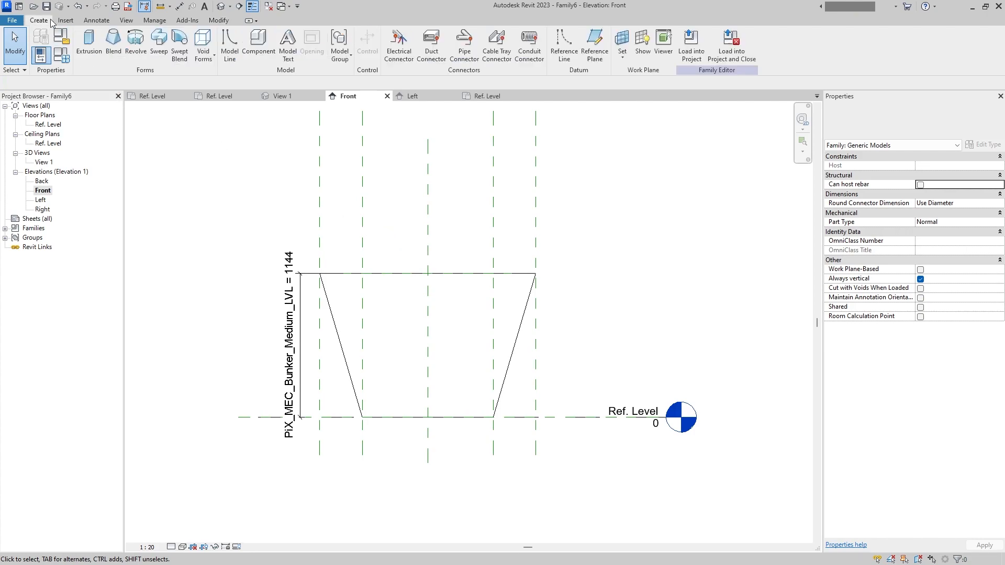
{"action": "left_click", "coordinate": [428, 273]}
{"action": "left_click", "coordinate": [236, 519]}
{"action": "key", "text": "Escape"}
{"action": "key", "text": "Escape"}
{"action": "left_click", "coordinate": [96, 20]}
{"action": "left_click", "coordinate": [40, 45]}
{"action": "key", "text": "Escape"}
{"action": "key", "text": "Escape"}
- Try to place an angular dimension at the body's top edge, and delete it
{"action": "left_click", "coordinate": [96, 20]}
{"action": "left_click", "coordinate": [64, 45]}
{"action": "left_click", "coordinate": [362, 274]}
{"action": "left_click", "coordinate": [391, 273]}
{"action": "left_click", "coordinate": [390, 296]}
{"action": "key", "text": "Escape"}
{"action": "key", "text": "Escape"}
{"action": "left_click", "coordinate": [391, 297]}
{"action": "key", "text": "Delete"}
- Add an angular dimension between the horizontal top reference and the slanted reference plane
{"action": "left_click", "coordinate": [97, 20]}
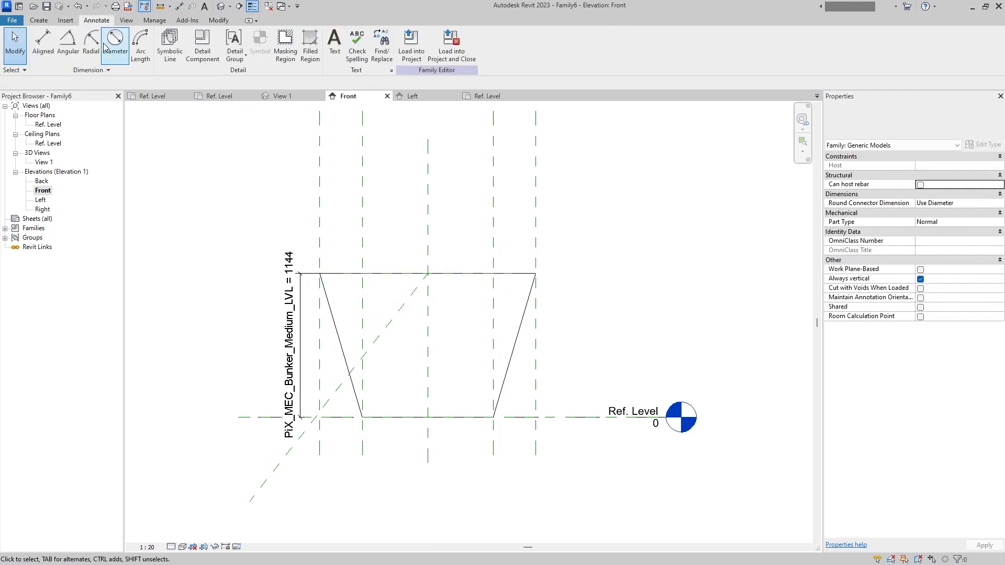
{"action": "left_click", "coordinate": [65, 44]}
{"action": "left_click", "coordinate": [400, 273]}
{"action": "left_click", "coordinate": [387, 326]}
{"action": "left_click", "coordinate": [369, 325]}
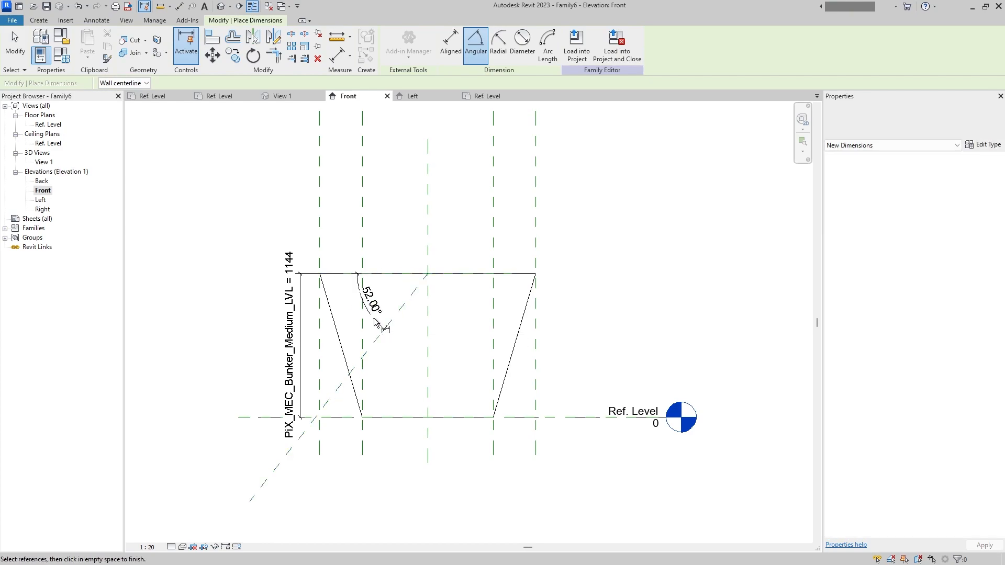
{"action": "key", "text": "Escape"}
- Label the angular dimension with the shared parameter PiX_MEC_Bunker_Medium_Angle from the PIX_MEC group, as an instance parameter
{"action": "left_click", "coordinate": [490, 47]}
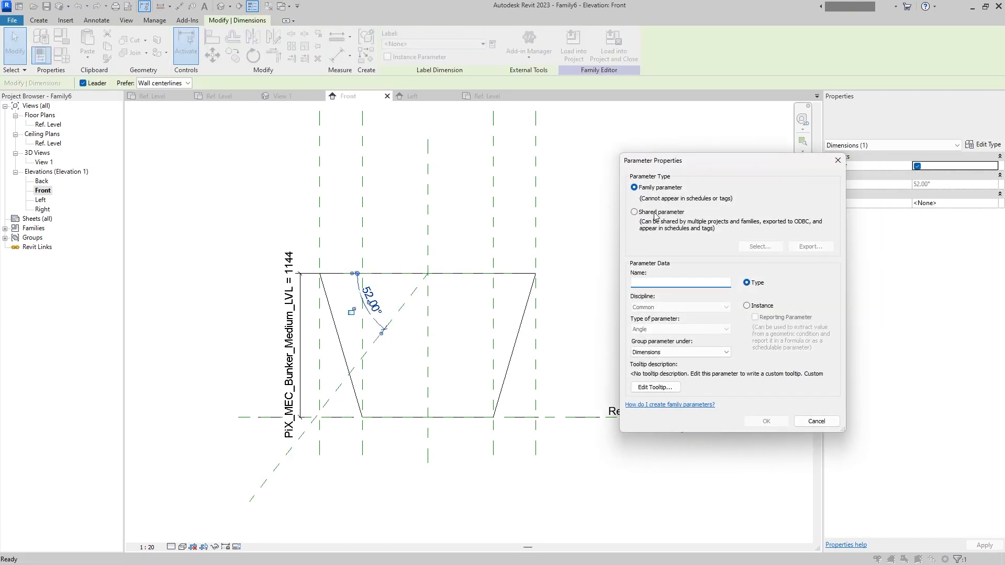
{"action": "left_click", "coordinate": [653, 213]}
{"action": "left_click", "coordinate": [752, 248]}
{"action": "left_click", "coordinate": [715, 241]}
{"action": "left_click", "coordinate": [668, 261]}
{"action": "double_click", "coordinate": [714, 305]}
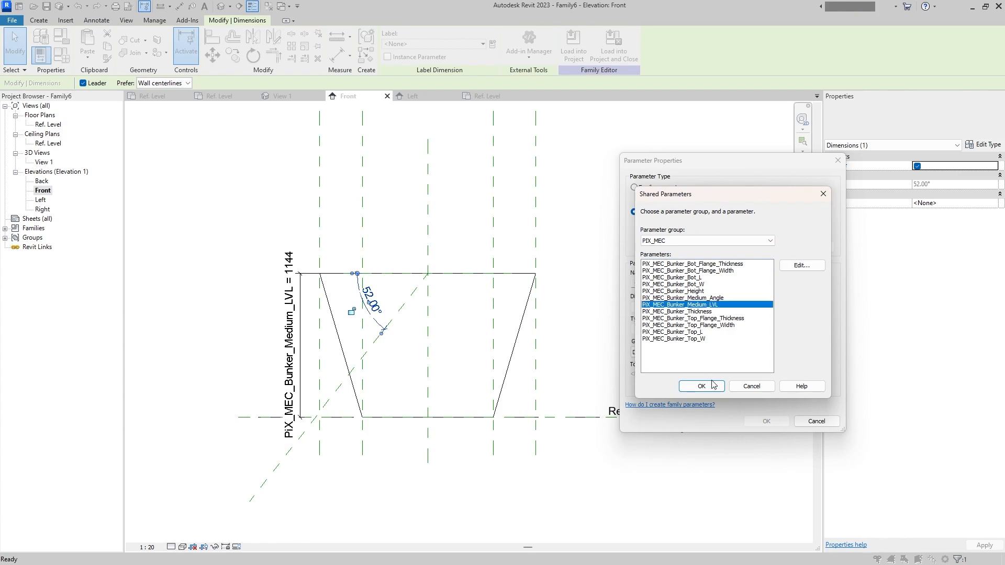
{"action": "left_click", "coordinate": [566, 288]}
{"action": "left_click", "coordinate": [696, 298]}
{"action": "left_click", "coordinate": [702, 386]}
{"action": "left_click", "coordinate": [756, 313]}
{"action": "left_click", "coordinate": [766, 421]}
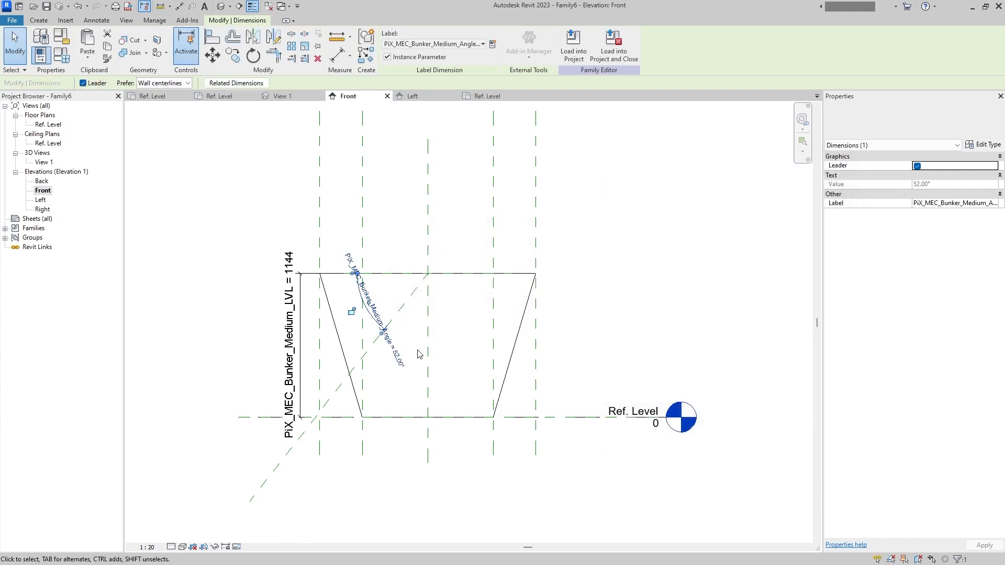
- Start a Revolve and sketch a closed triangular boundary along the slanted plane, with a vertical side and a top side about 2229 mm long
{"action": "middle_click_drag", "start_coordinate": [487, 328], "coordinate": [483, 298]}
{"action": "left_click", "coordinate": [38, 20]}
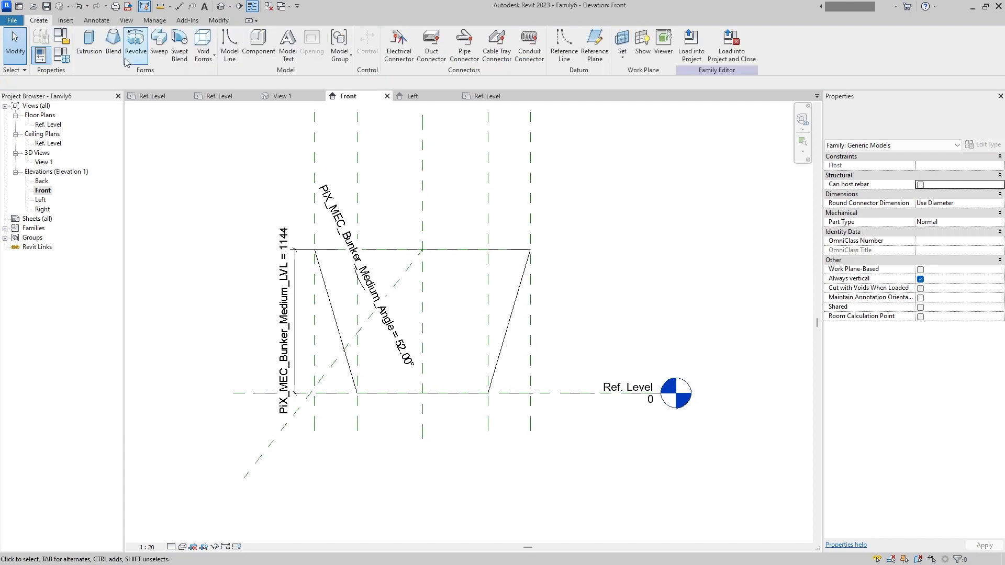
{"action": "left_click", "coordinate": [135, 46]}
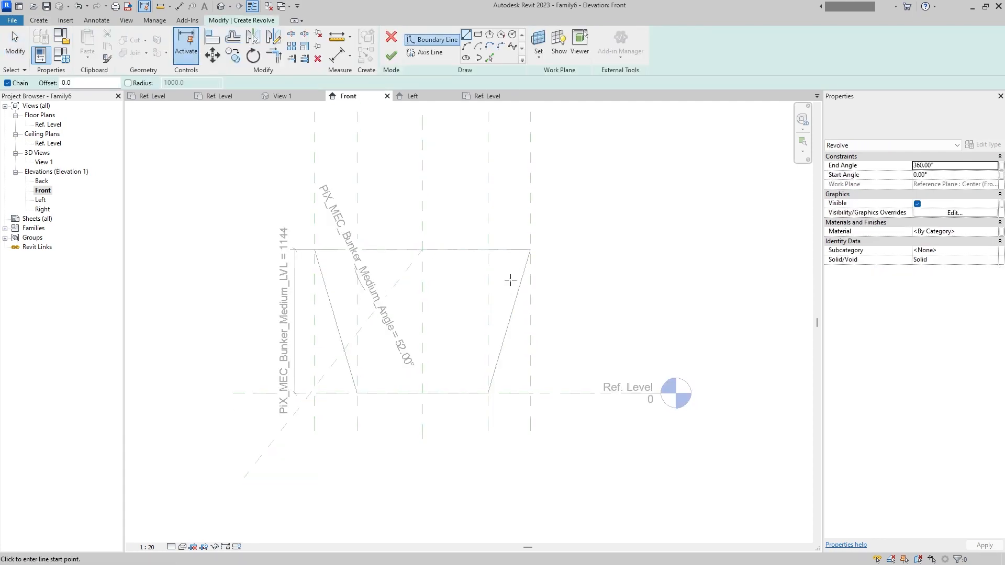
{"action": "left_click", "coordinate": [423, 250]}
{"action": "scroll", "coordinate": [247, 476], "scroll_direction": "down", "scroll_amount": 1}
{"action": "middle_click_drag", "start_coordinate": [249, 476], "coordinate": [373, 361]}
{"action": "left_click", "coordinate": [294, 461]}
{"action": "left_click", "coordinate": [295, 189]}
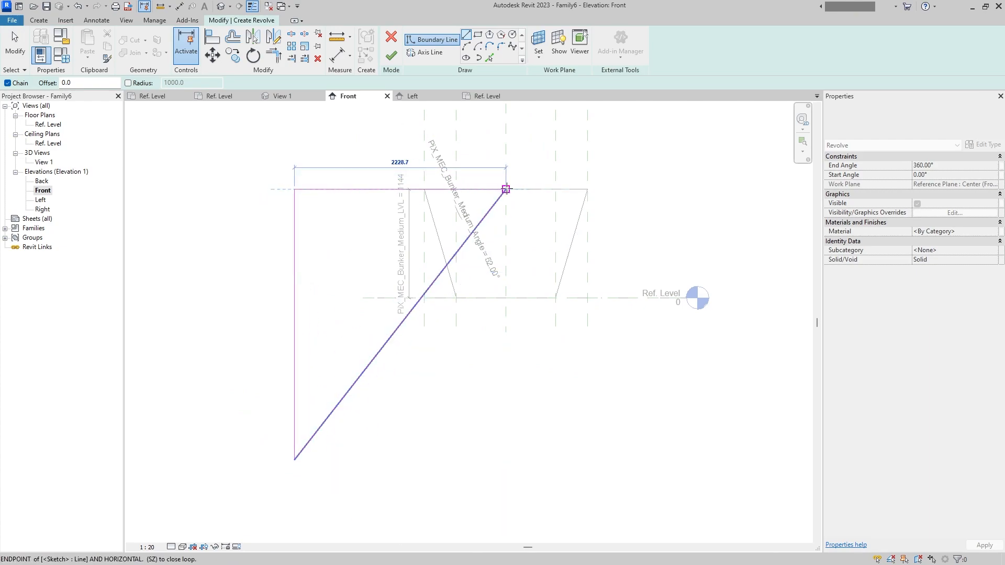
{"action": "left_click", "coordinate": [505, 190]}
- Align the triangle's top side to the medium level plane, its vertical side to the outer left plane and its sloped side to the slanted plane
{"action": "key", "text": "a"}
{"action": "key", "text": "l"}
{"action": "left_click", "coordinate": [547, 189]}
{"action": "left_click", "coordinate": [434, 190]}
{"action": "middle_click_drag", "start_coordinate": [491, 247], "coordinate": [519, 277]}
{"action": "left_click", "coordinate": [451, 270]}
{"action": "left_click", "coordinate": [323, 289]}
{"action": "middle_click_drag", "start_coordinate": [497, 328], "coordinate": [449, 356]}
{"action": "left_click", "coordinate": [388, 372]}
{"action": "left_click", "coordinate": [417, 334]}
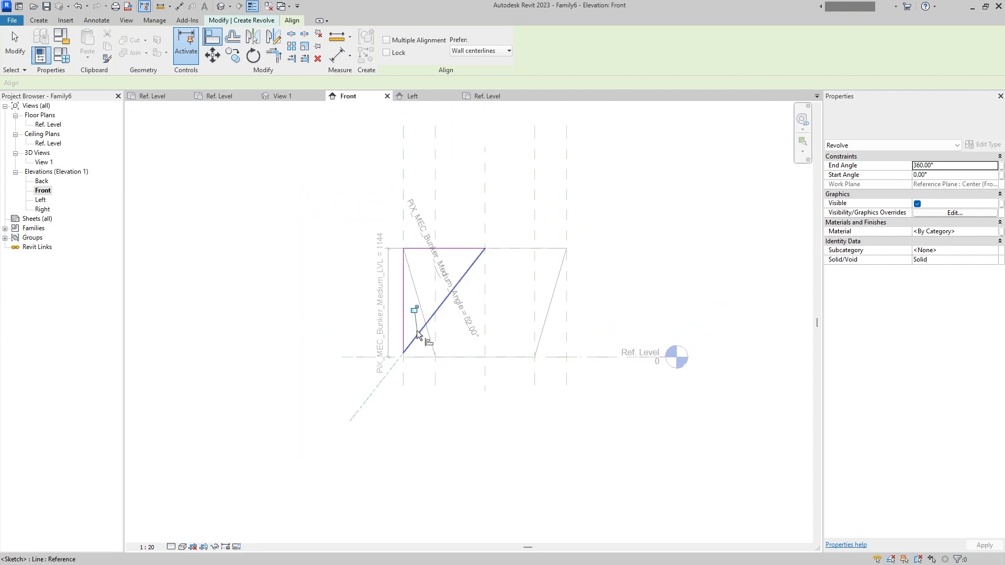
{"action": "key", "text": "Escape"}
{"action": "key", "text": "Escape"}
- Place the revolve axis on the vertical centre plane, finish the revolve and set the form to Void
{"action": "left_click", "coordinate": [484, 308]}
{"action": "left_click", "coordinate": [511, 190]}
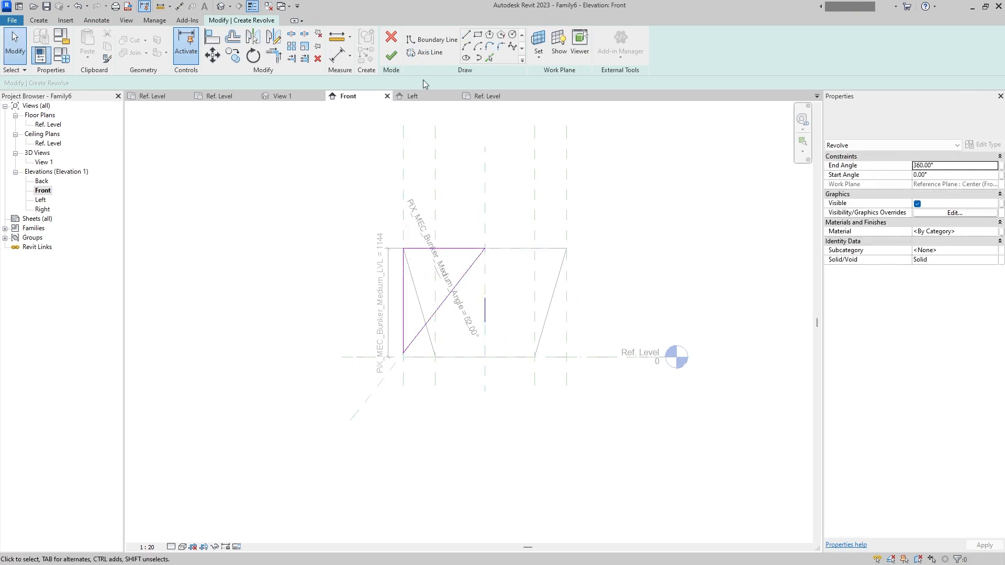
{"action": "left_click", "coordinate": [391, 56]}
{"action": "left_click", "coordinate": [993, 261]}
{"action": "left_click", "coordinate": [940, 278]}
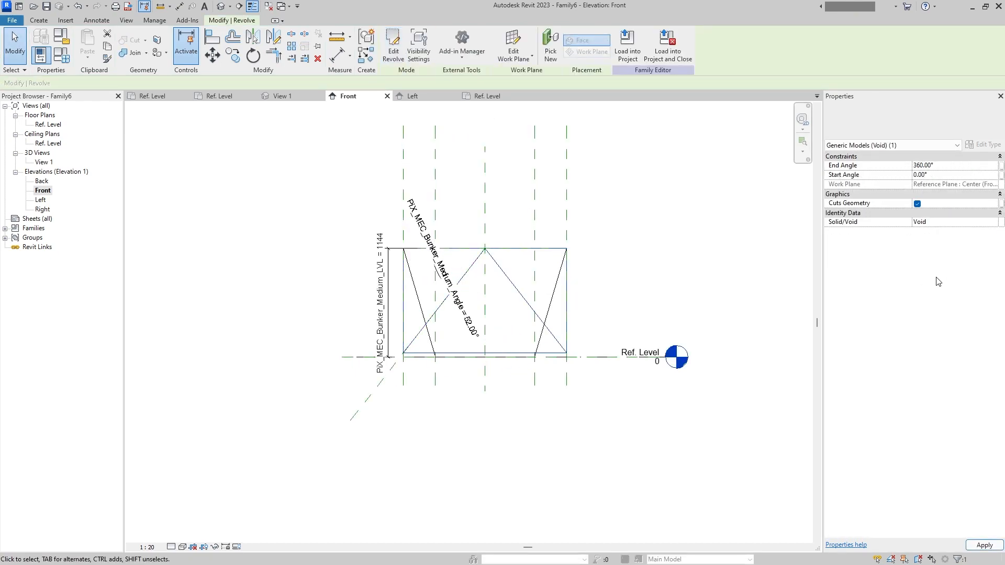
{"action": "left_click", "coordinate": [707, 261]}
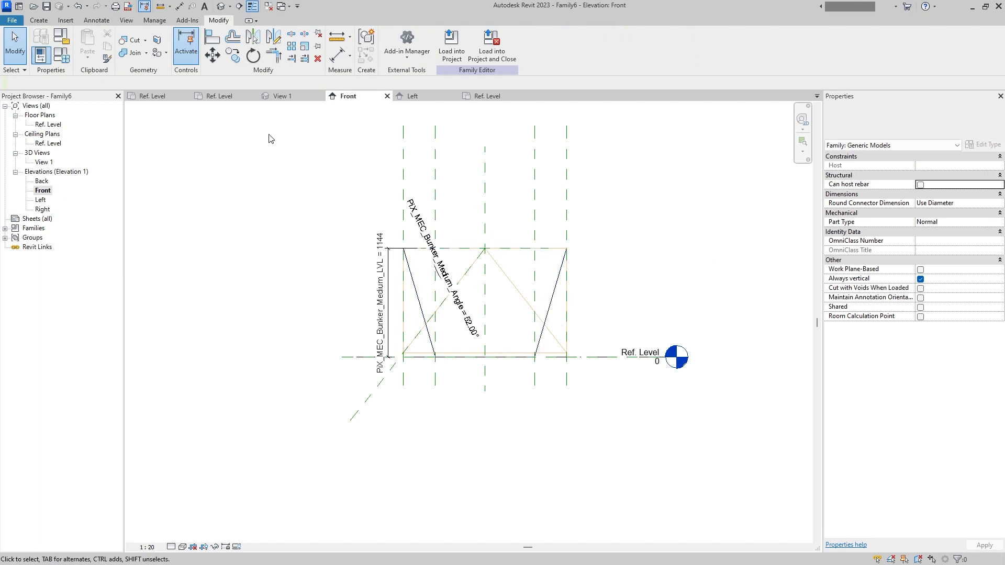
- Cut the swept blend solid with the revolved void
{"action": "left_click", "coordinate": [130, 40]}
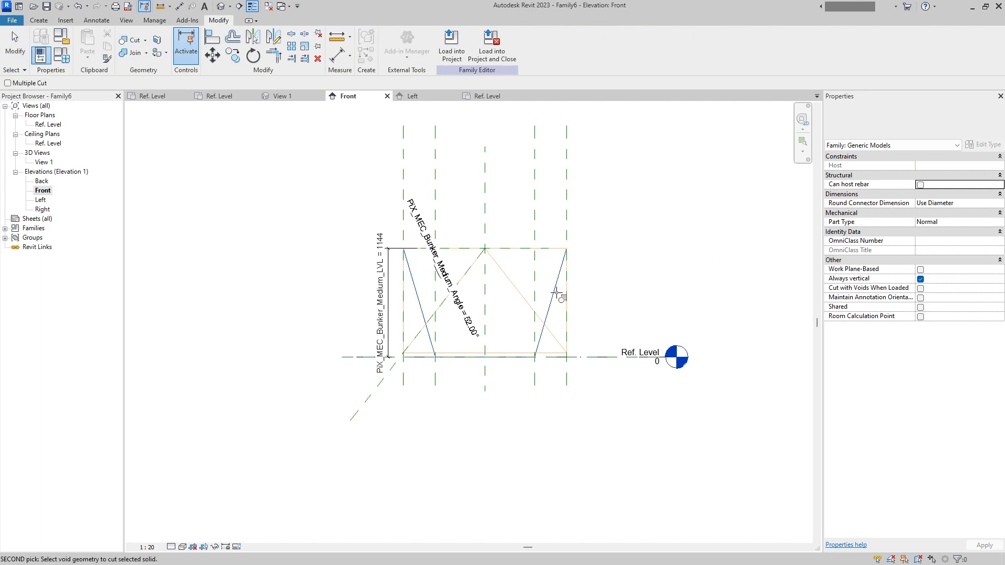
{"action": "left_click", "coordinate": [508, 309]}
{"action": "left_click", "coordinate": [545, 297]}
{"action": "key", "text": "Escape"}
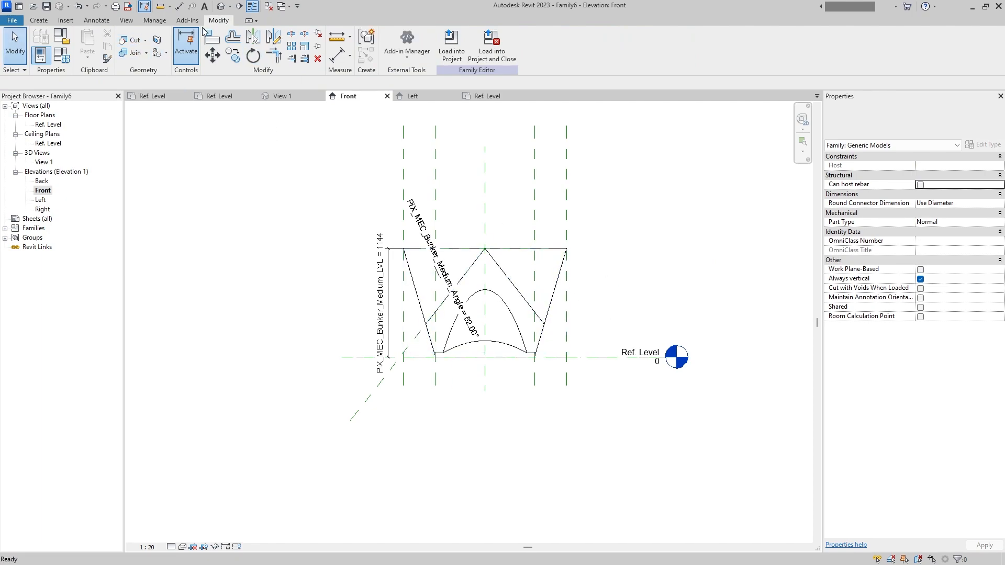
- Edit the void revolve's sketch in the Front elevation and move its vertical side outward to about 1380 mm from the centre plane
{"action": "left_click", "coordinate": [221, 7]}
{"action": "middle_click_drag", "start_coordinate": [485, 293], "coordinate": [447, 272], "text": "shift"}
{"action": "left_click", "coordinate": [385, 197]}
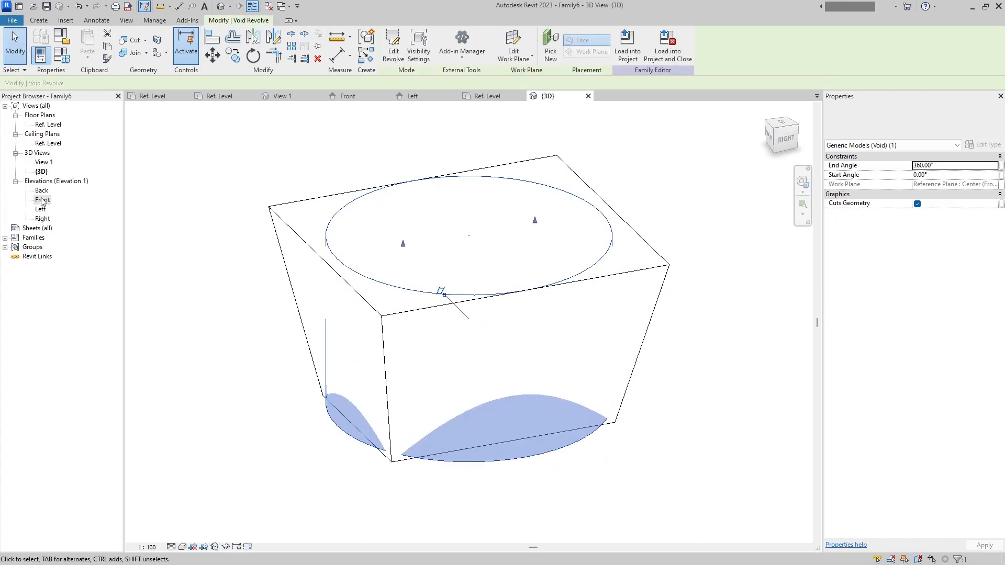
{"action": "double_click", "coordinate": [42, 210]}
{"action": "double_click", "coordinate": [44, 201]}
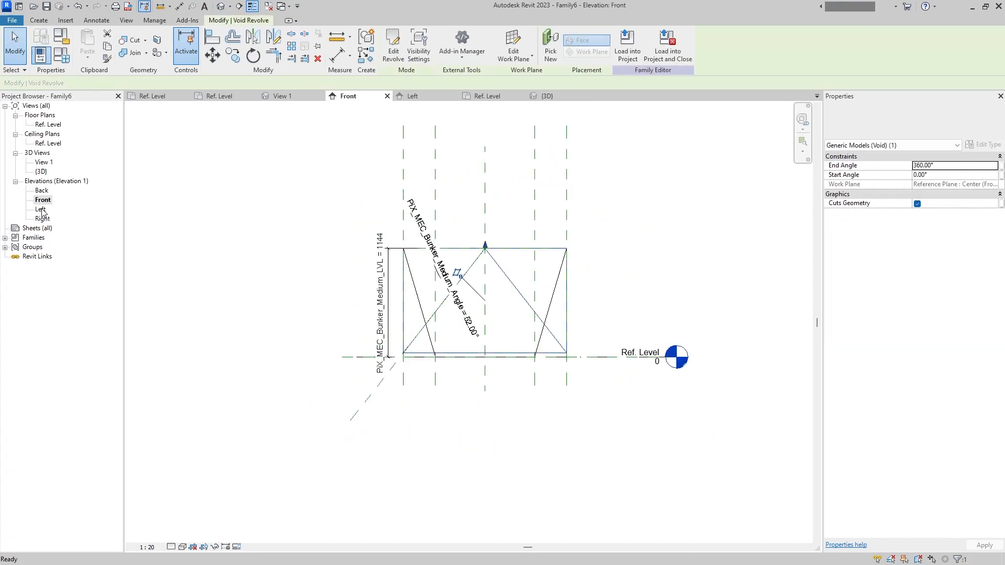
{"action": "middle_click_drag", "start_coordinate": [516, 293], "coordinate": [498, 260]}
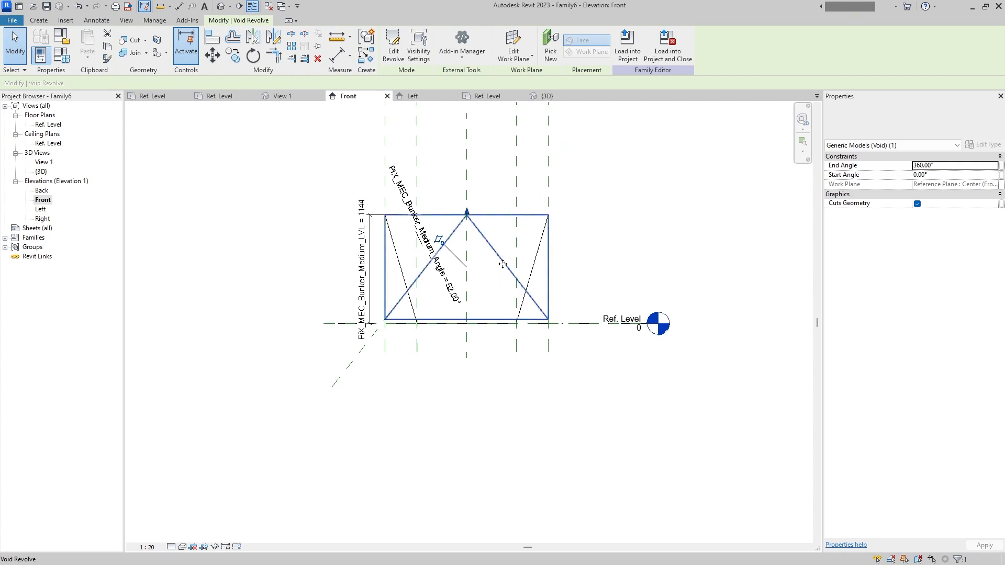
{"action": "double_click", "coordinate": [388, 293]}
{"action": "left_click", "coordinate": [385, 292]}
{"action": "left_click", "coordinate": [403, 246]}
{"action": "left_click_drag", "start_coordinate": [384, 267], "coordinate": [343, 296]}
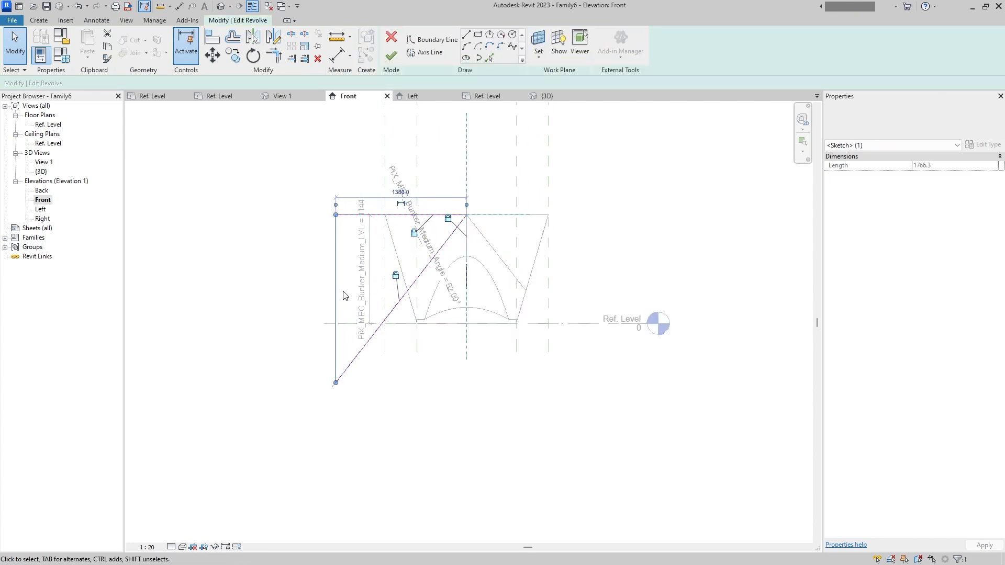
{"action": "middle_click_drag", "start_coordinate": [368, 303], "coordinate": [375, 362]}
{"action": "key", "text": "Escape"}
- Add an aligned dimension between the triangle's vertical side and the vertical centre plane, above the sketch
{"action": "left_click", "coordinate": [90, 22]}
{"action": "left_click", "coordinate": [46, 55]}
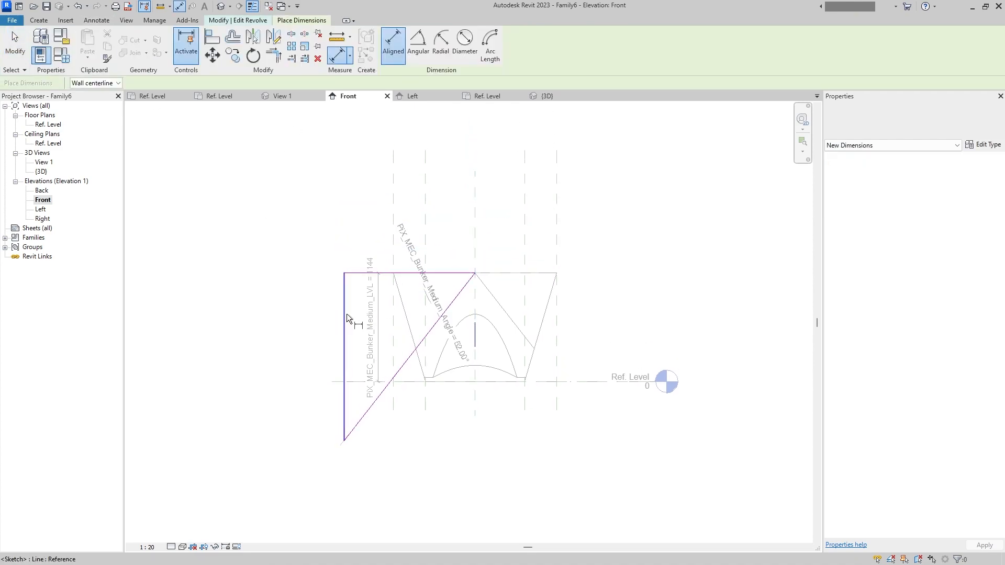
{"action": "left_click", "coordinate": [346, 312]}
{"action": "left_click", "coordinate": [476, 243]}
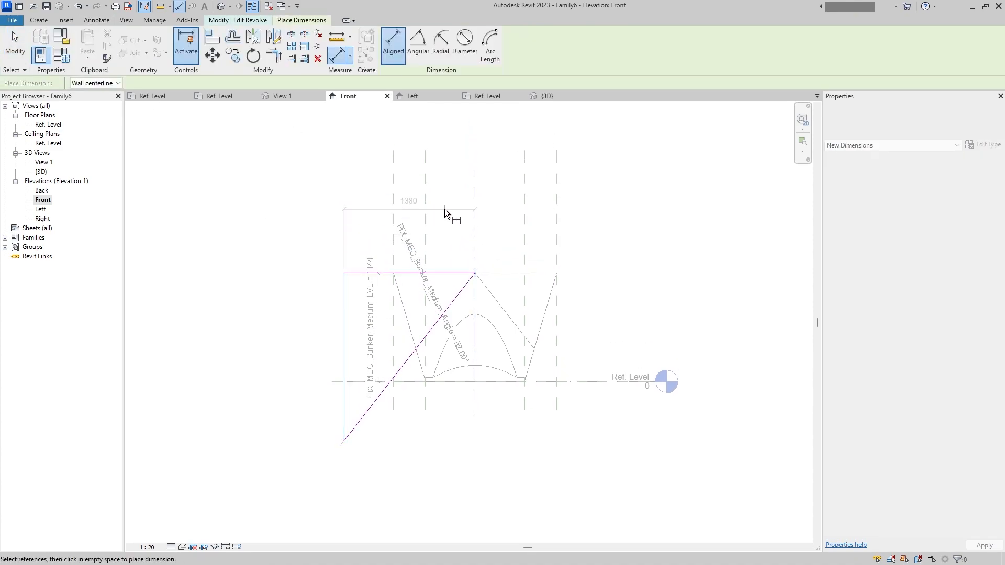
{"action": "left_click", "coordinate": [444, 209]}
{"action": "key", "text": "Escape"}
- Label the new dimension with PiX_MEC_Bunker_Top_L, finish the revolve sketch and switch to the 3D view
{"action": "left_click", "coordinate": [428, 44]}
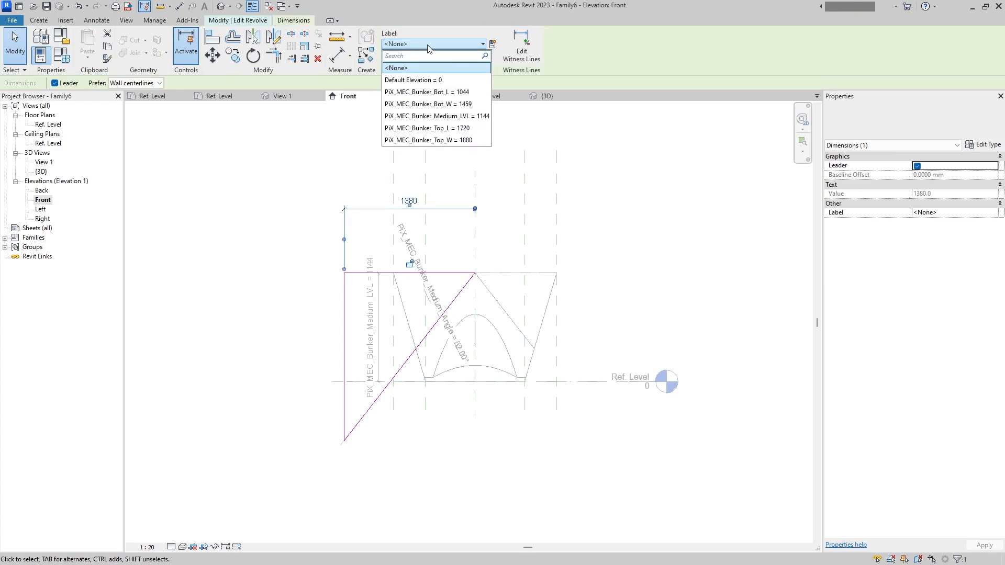
{"action": "left_click", "coordinate": [467, 128]}
{"action": "key", "text": "Escape"}
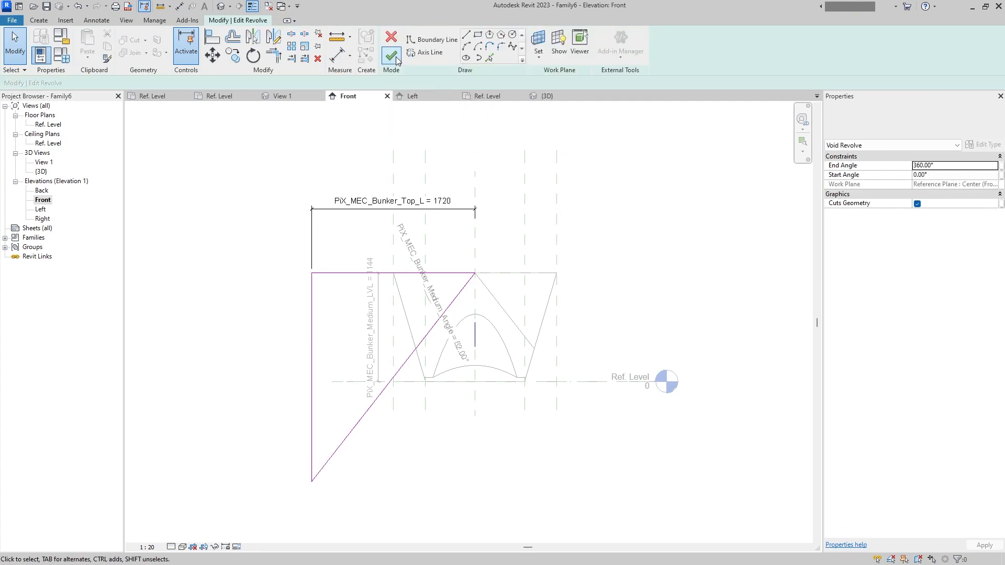
{"action": "left_click", "coordinate": [396, 52]}
{"action": "key", "text": "Escape"}
{"action": "left_click", "coordinate": [221, 6]}
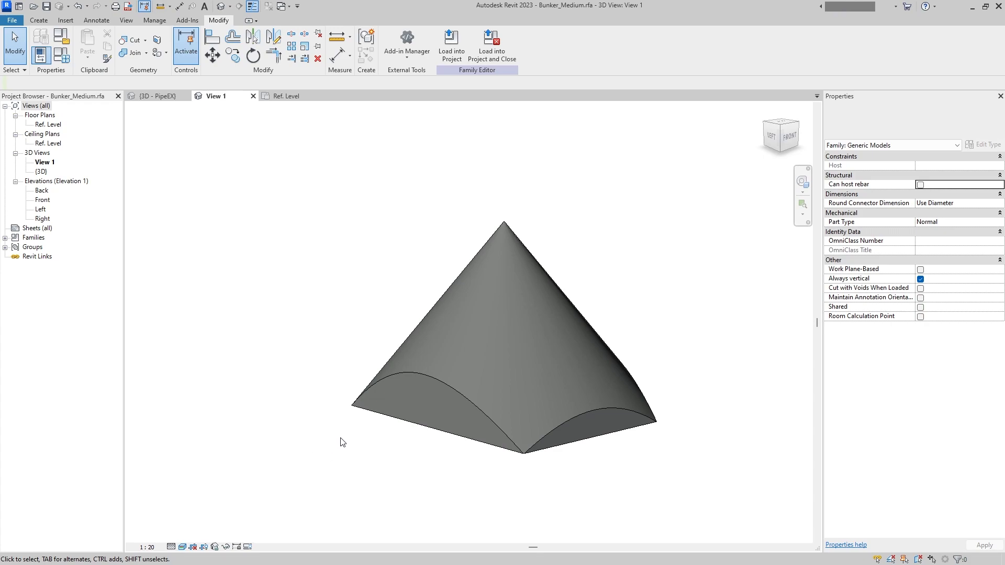
- Create a new material for the swept blend of the Bunker_Medium family
{"action": "left_click", "coordinate": [504, 227]}
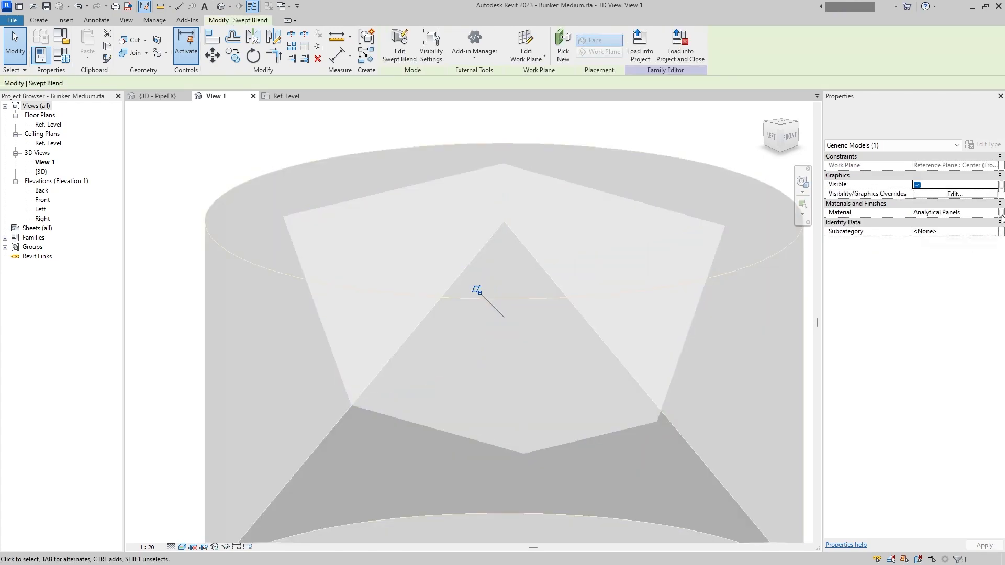
{"action": "left_click", "coordinate": [1001, 213]}
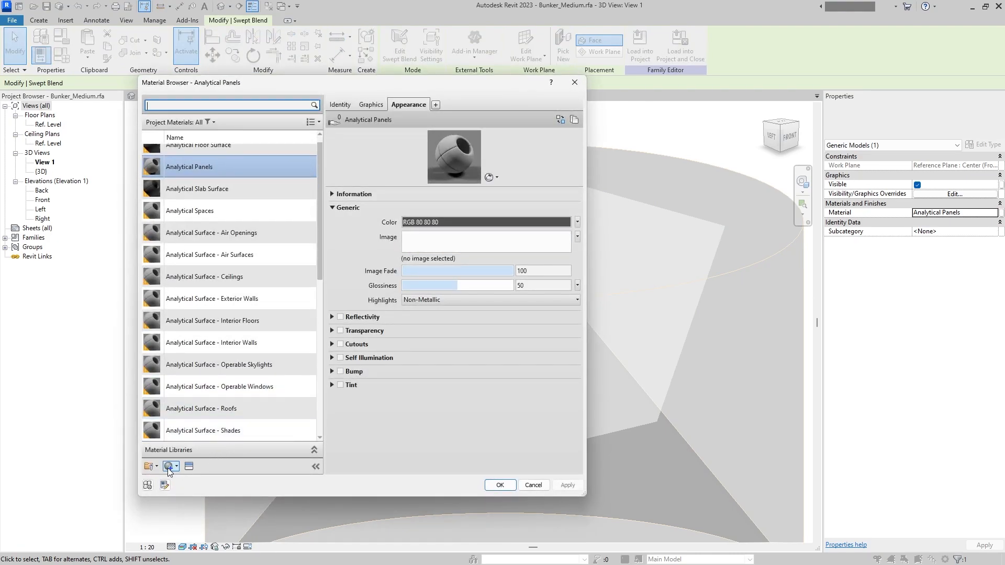
{"action": "left_click", "coordinate": [170, 471]}
{"action": "left_click", "coordinate": [193, 479]}
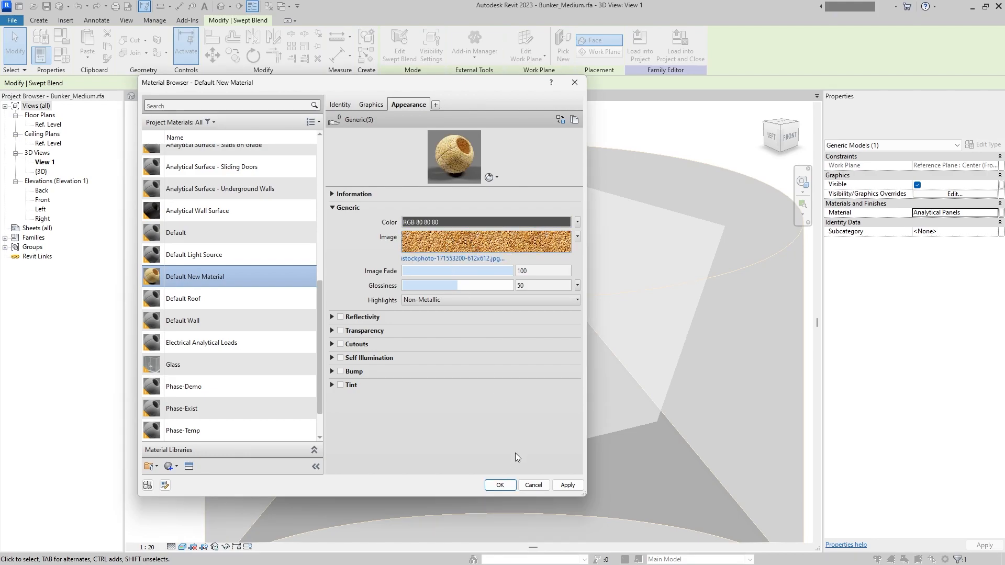
- Name the new material Grain and assign it to the swept blend
{"action": "left_click", "coordinate": [340, 105]}
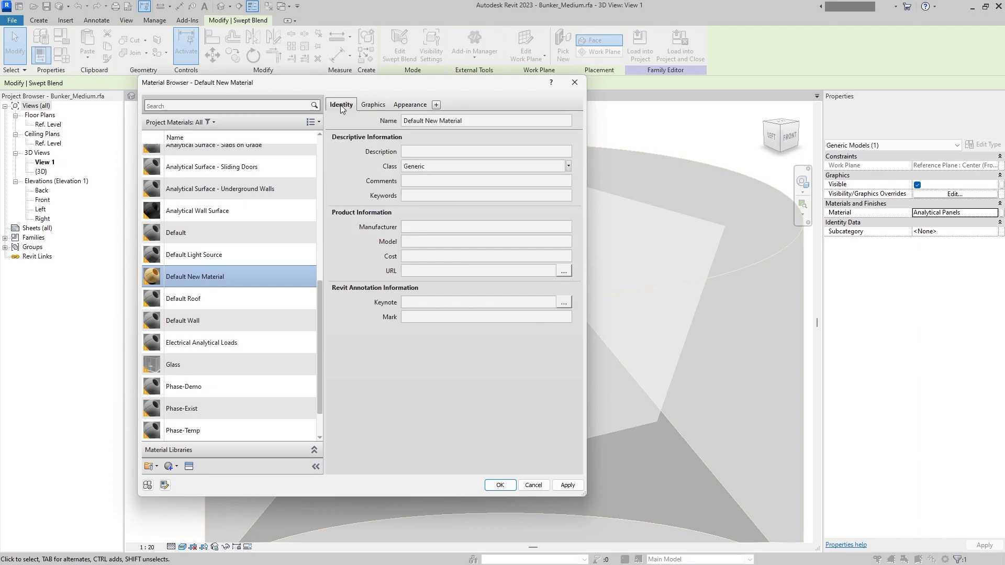
{"action": "triple_click", "coordinate": [473, 122]}
{"action": "type", "text": "Grain"}
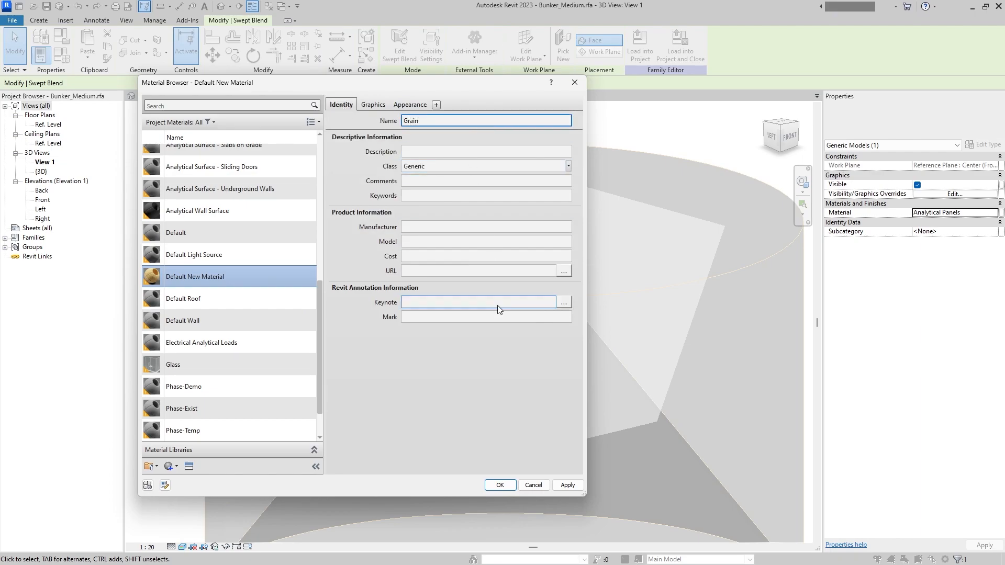
{"action": "left_click", "coordinate": [570, 485]}
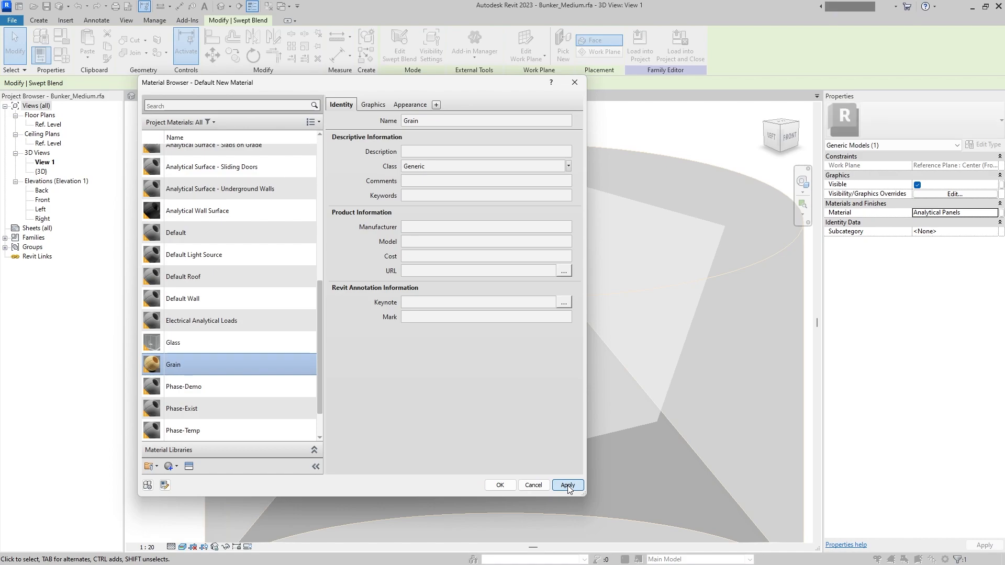
{"action": "left_click", "coordinate": [497, 486]}
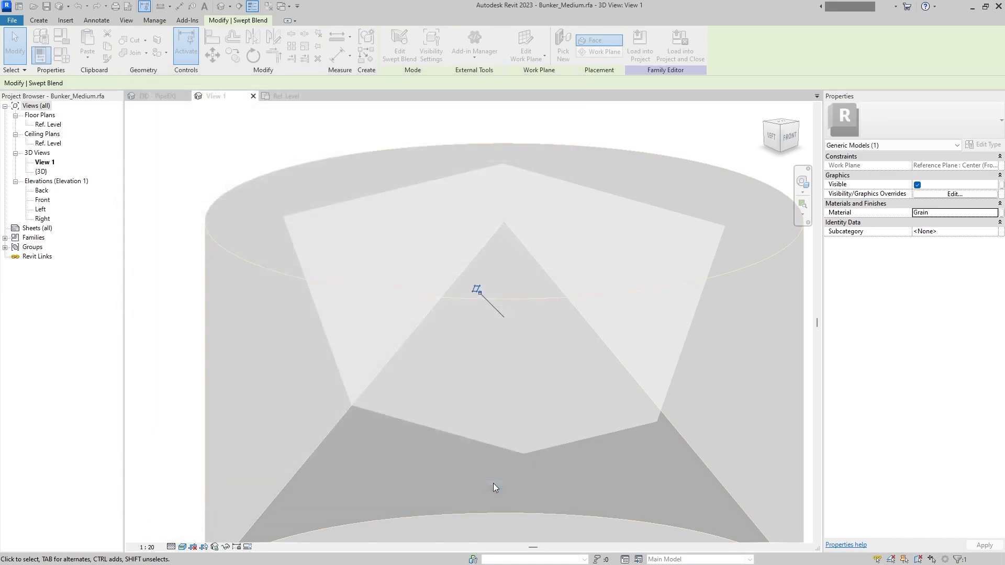
{"action": "left_click", "coordinate": [454, 132]}
{"action": "middle_click_drag", "start_coordinate": [439, 271], "coordinate": [540, 244], "text": "shift"}
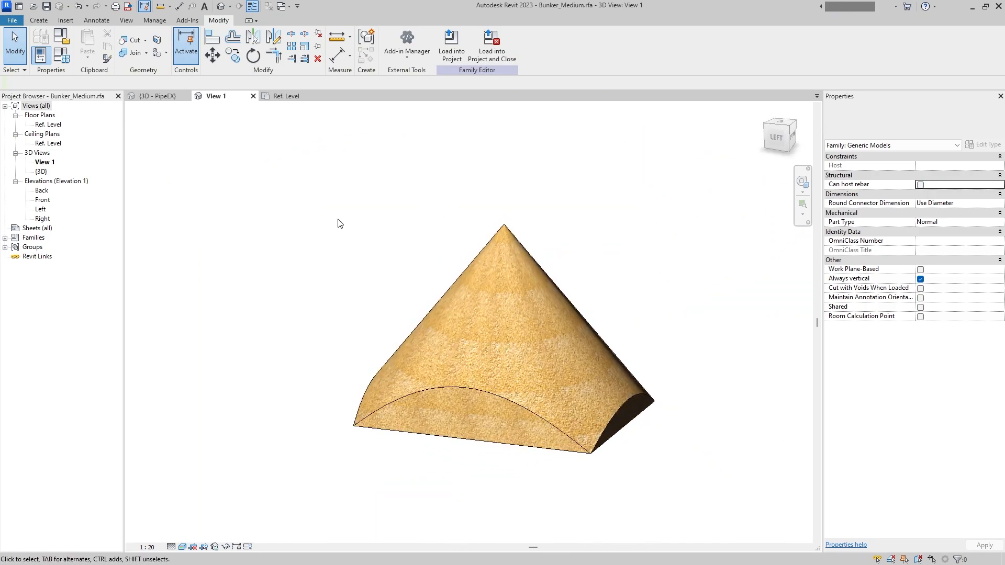
{"action": "middle_click_drag", "start_coordinate": [352, 186], "coordinate": [395, 235], "text": "shift"}
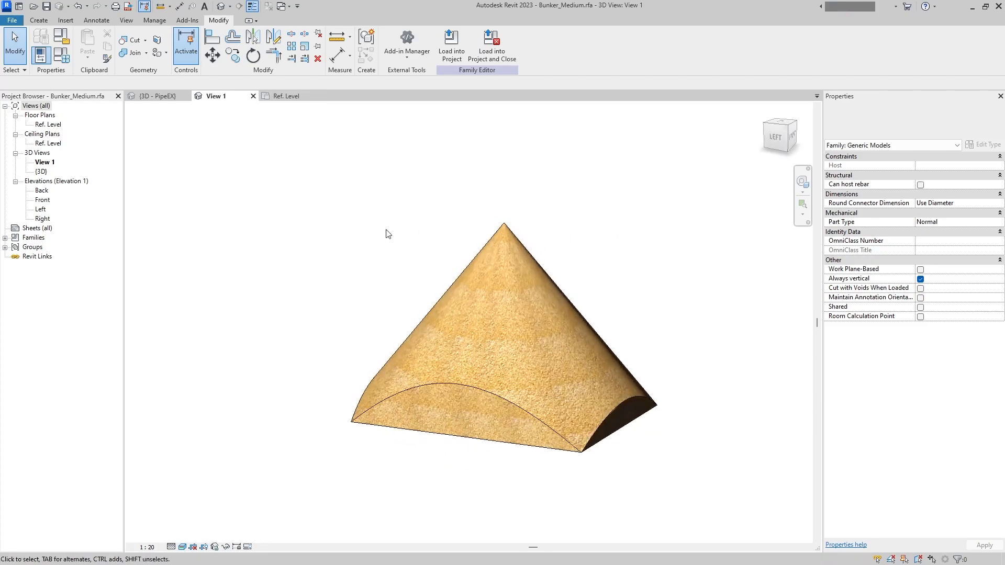
- Load the medium family into Bunker_Template.rfa and close it, saving the changes to Bunker_Medium.rfa
{"action": "left_click", "coordinate": [491, 50]}
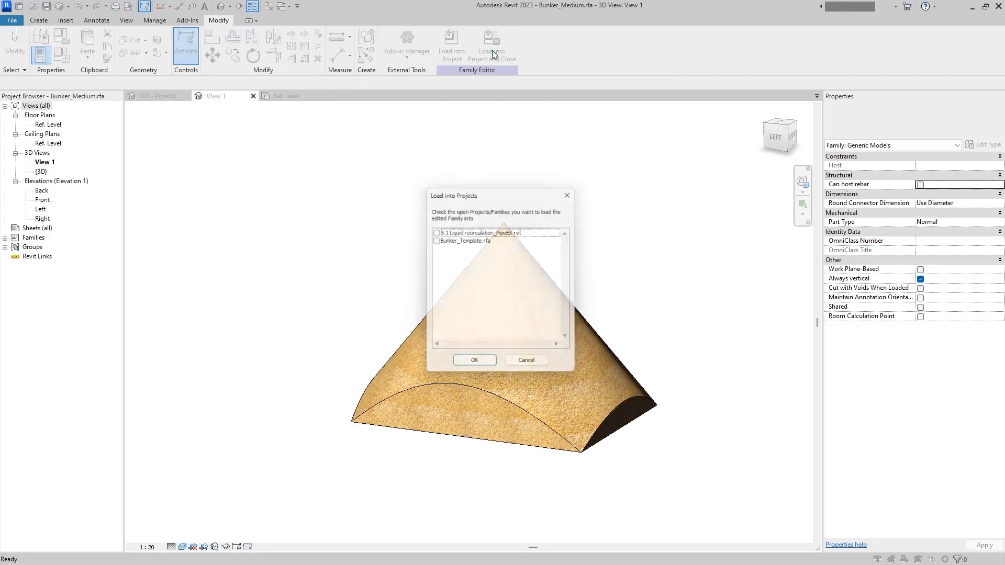
{"action": "left_click", "coordinate": [435, 240]}
{"action": "left_click", "coordinate": [474, 365]}
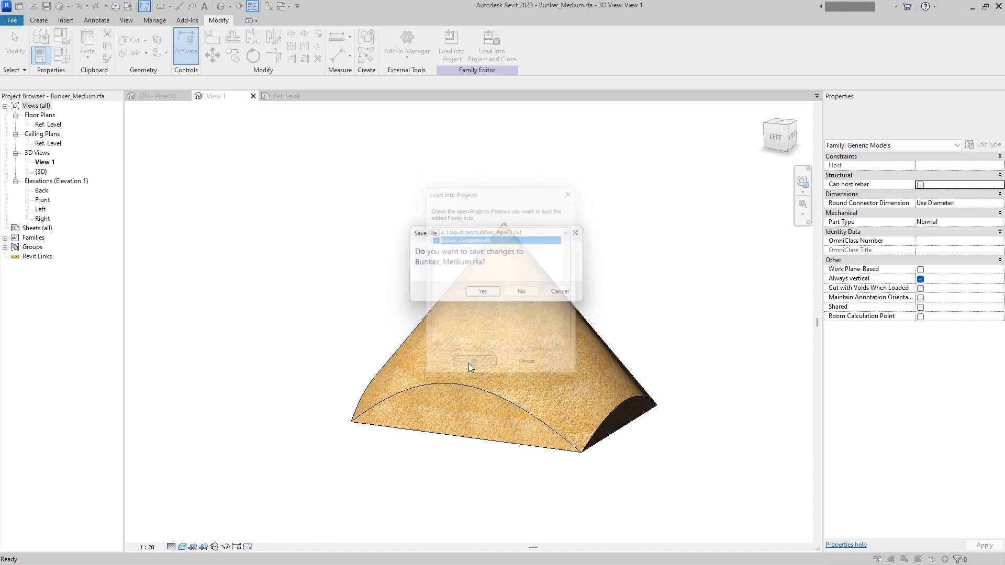
{"action": "left_click", "coordinate": [478, 294]}
{"action": "left_click", "coordinate": [478, 296]}
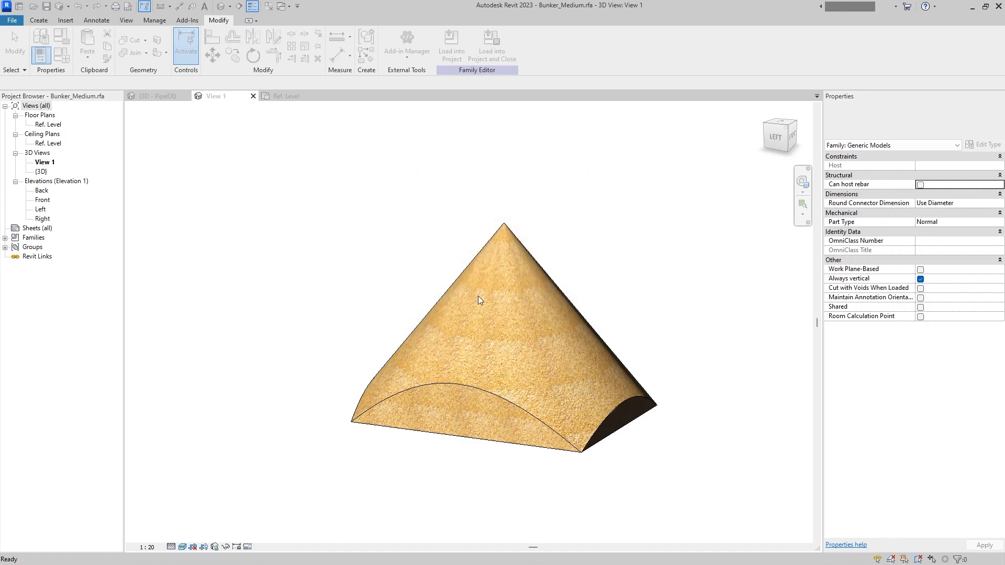
{"action": "left_click", "coordinate": [480, 293]}
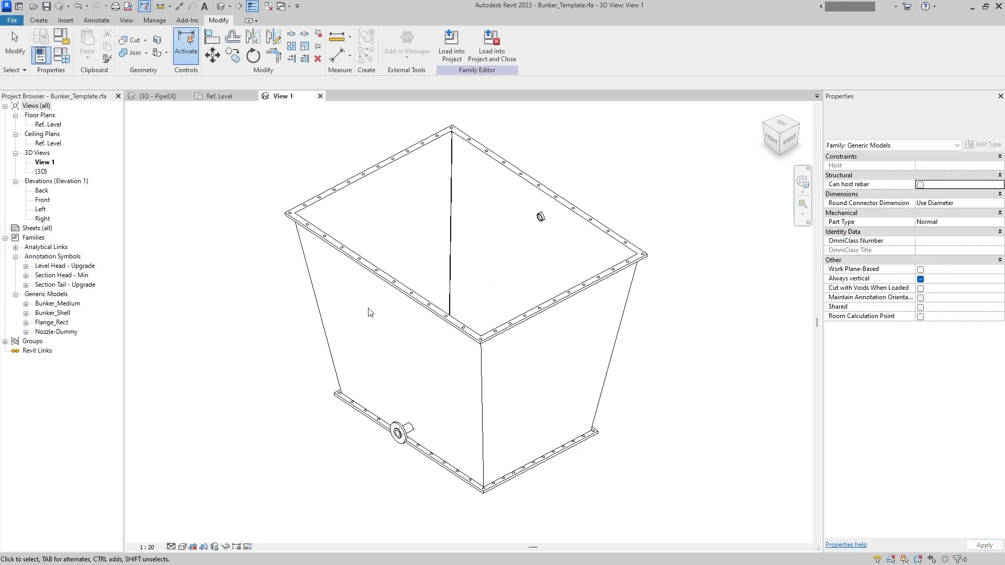
- Place a Bunker_Medium instance at the intersection of the centre planes in the Ref. Level floor plan
{"action": "double_click", "coordinate": [53, 125]}
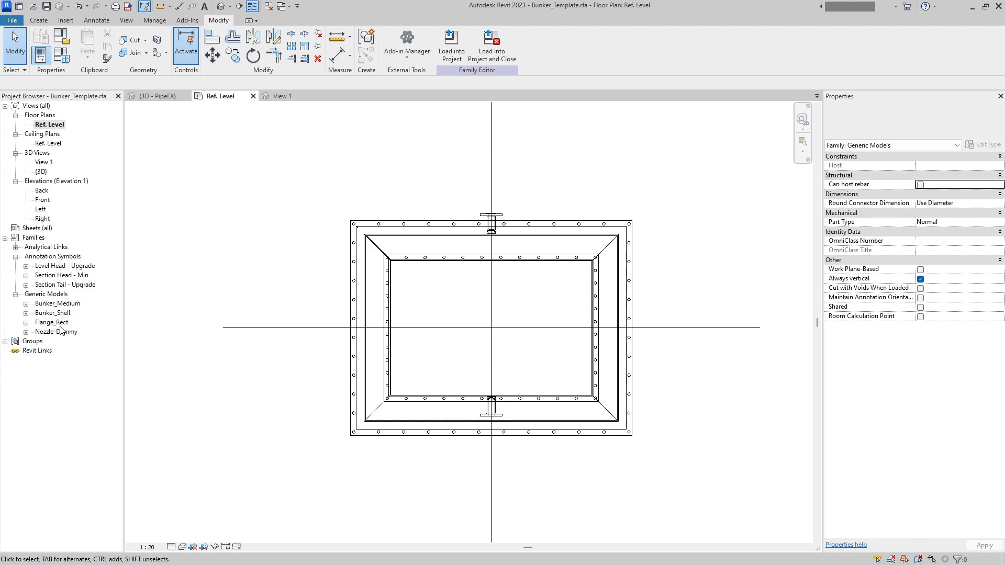
{"action": "double_click", "coordinate": [63, 304]}
{"action": "left_click_drag", "start_coordinate": [69, 314], "coordinate": [485, 323]}
{"action": "left_click", "coordinate": [492, 325]}
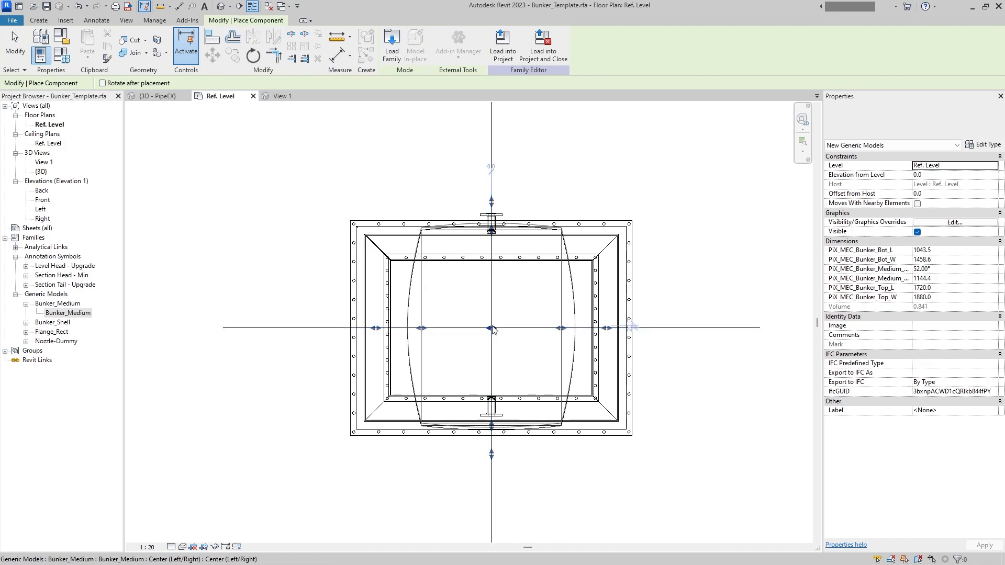
{"action": "key", "text": "Escape"}
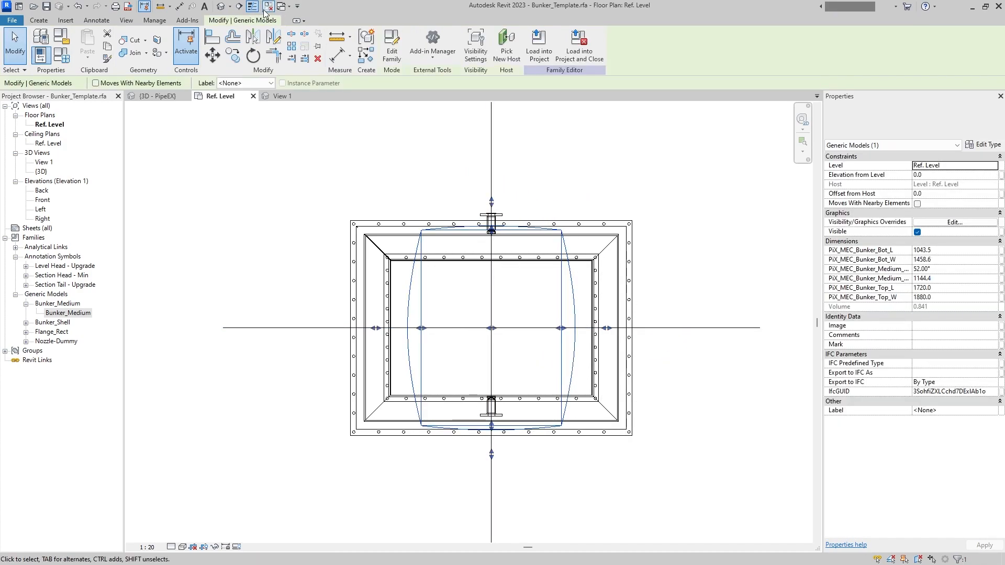
- In the 3D view, associate the medium's PiX_MEC_Bunker_Bot_L with the template's parameter of the same name
{"action": "left_click", "coordinate": [221, 6]}
{"action": "middle_click_drag", "start_coordinate": [487, 178], "coordinate": [365, 274], "text": "shift"}
{"action": "left_click", "coordinate": [465, 299]}
{"action": "middle_click_drag", "start_coordinate": [465, 299], "coordinate": [544, 265], "text": "shift"}
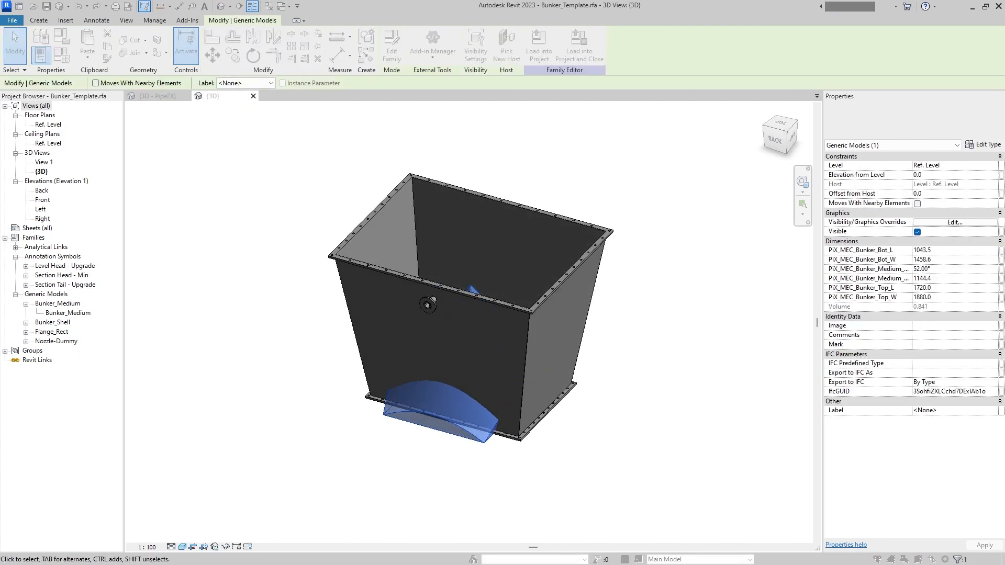
{"action": "left_click_drag", "start_coordinate": [0, 205], "coordinate": [284, 130]}
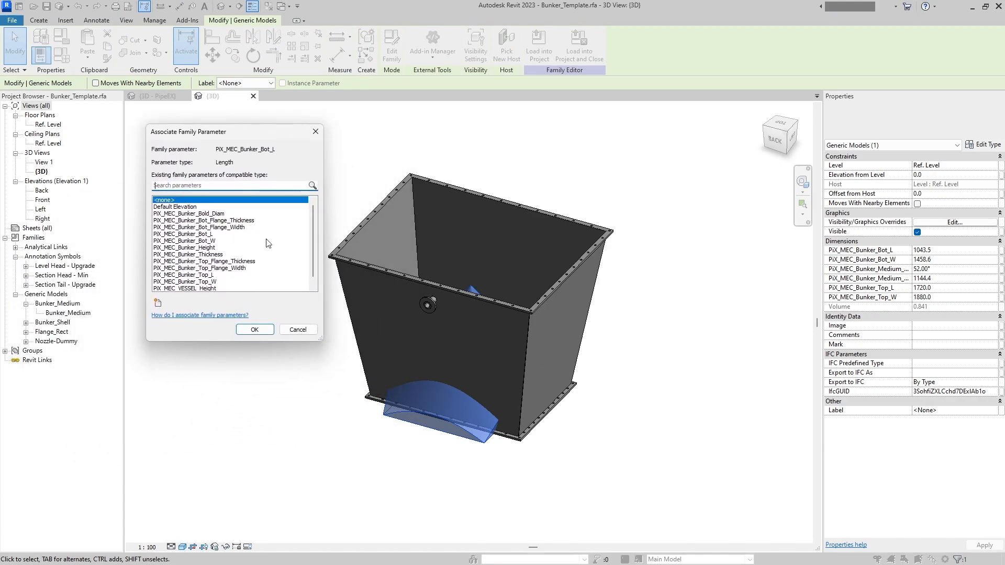
{"action": "left_click", "coordinate": [224, 234]}
{"action": "left_click", "coordinate": [256, 334]}
- Associate the medium's PiX_MEC_Bunker_Bot_W and PiX_MEC_Bunker_Medium_Angle with the template's parameters of the same names
{"action": "left_click", "coordinate": [1000, 260]}
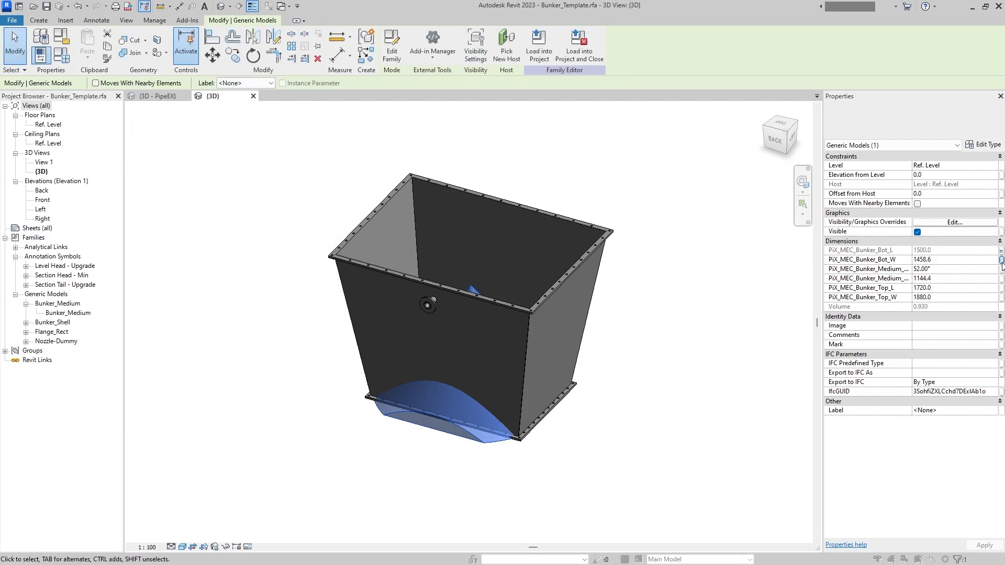
{"action": "left_click", "coordinate": [225, 241]}
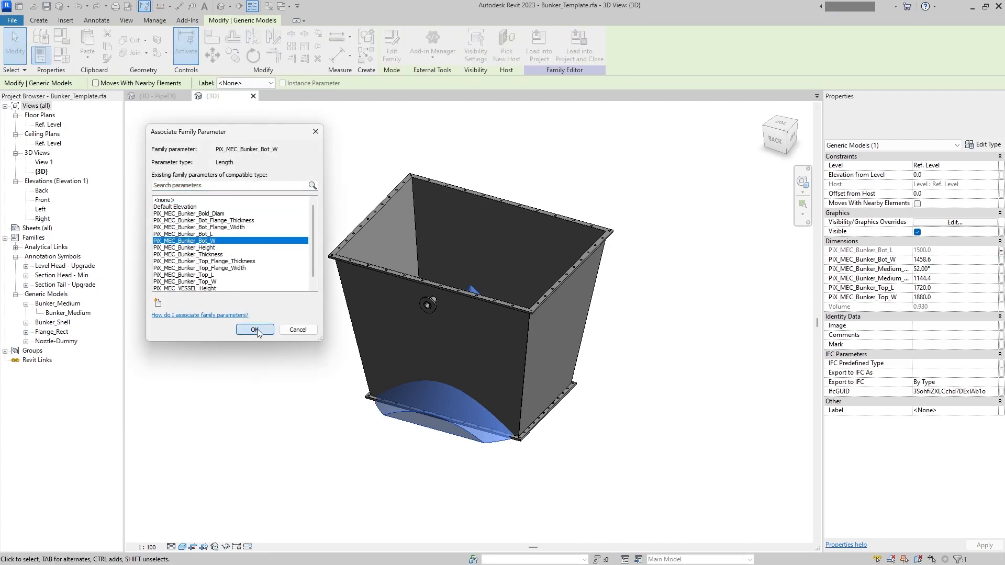
{"action": "left_click", "coordinate": [255, 330]}
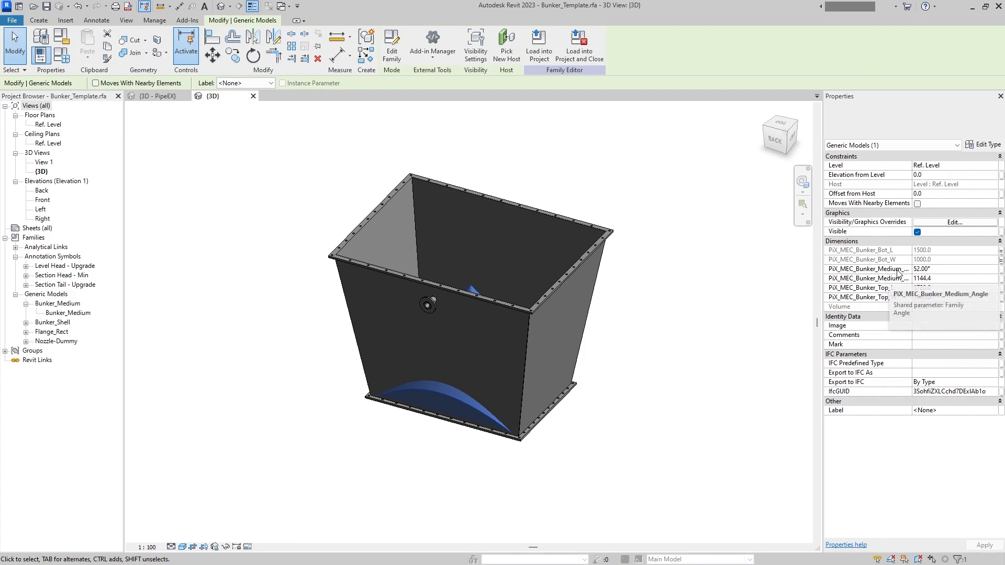
{"action": "left_click", "coordinate": [1000, 269]}
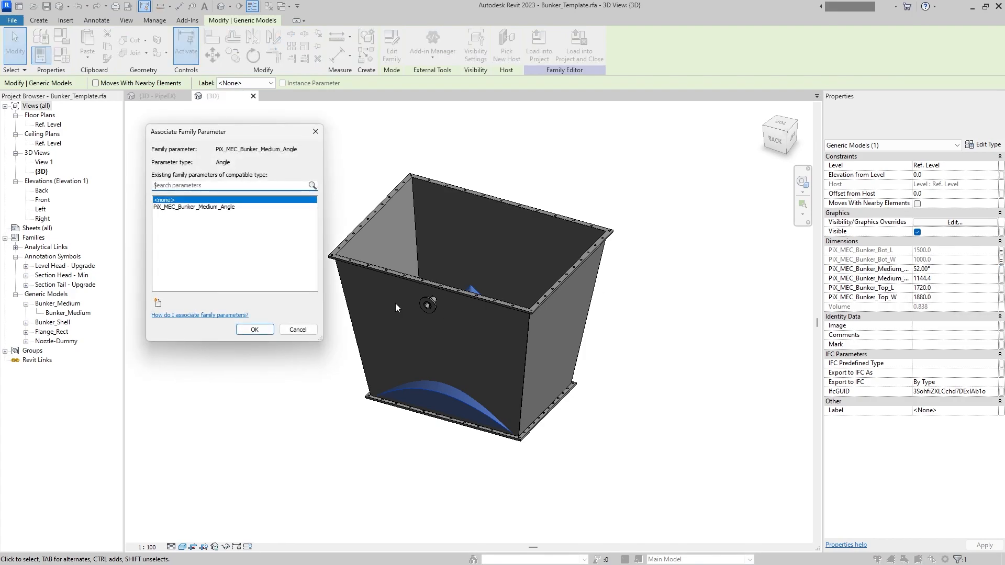
{"action": "left_click", "coordinate": [220, 206]}
{"action": "left_click", "coordinate": [254, 330]}
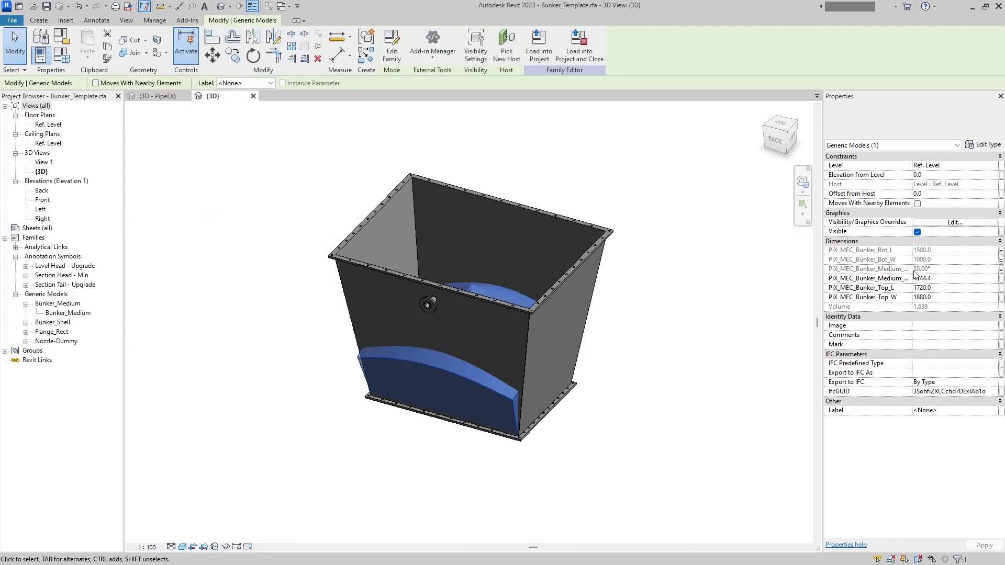
{"action": "left_click", "coordinate": [1000, 278]}
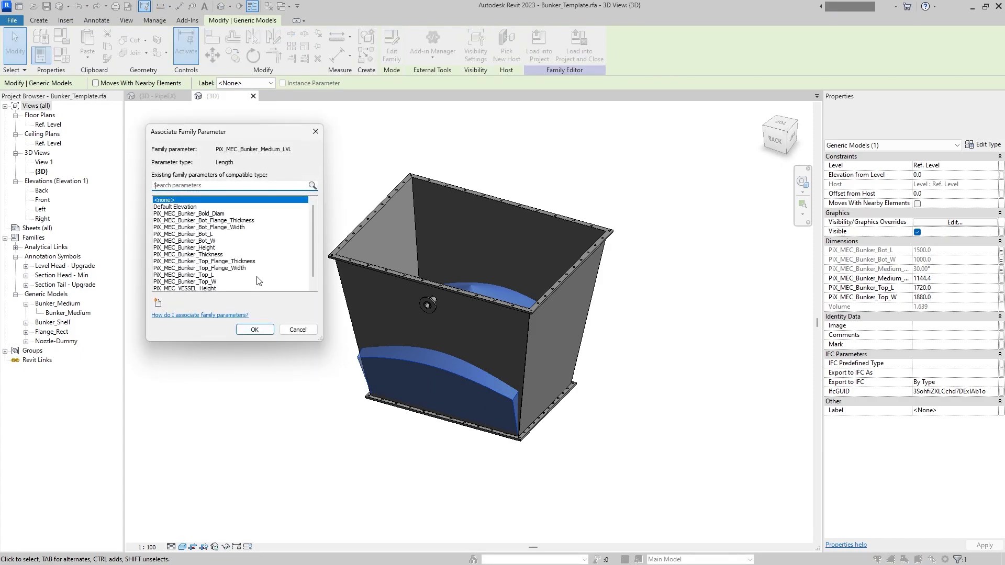
{"action": "scroll", "coordinate": [246, 263], "scroll_direction": "down", "scroll_amount": 2}
{"action": "scroll", "coordinate": [247, 251], "scroll_direction": "up", "scroll_amount": 2}
{"action": "key", "text": "Escape"}
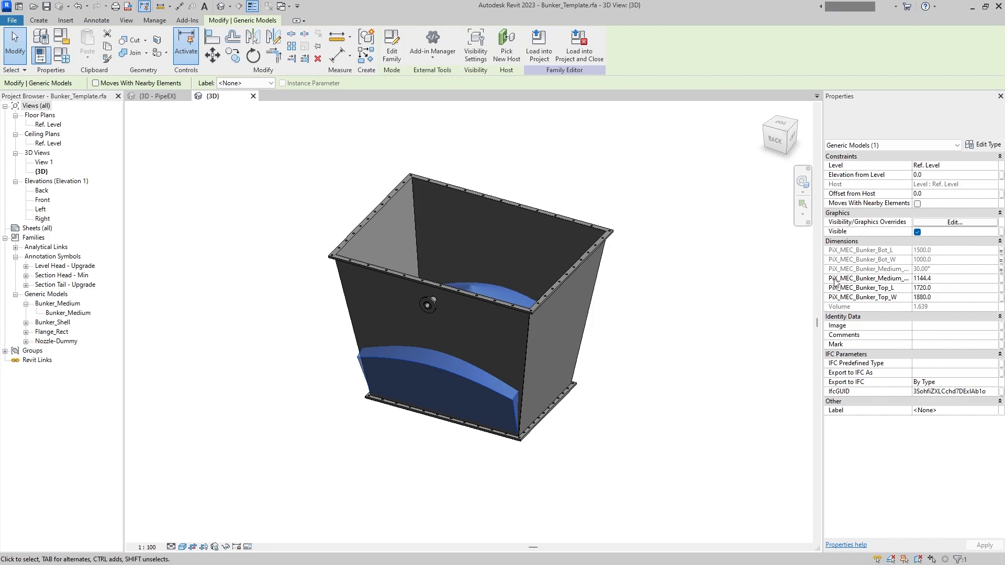
- Widen the properties area so the medium's full PiX_MEC parameter names can be read
{"action": "left_click_drag", "start_coordinate": [819, 289], "coordinate": [736, 292]}
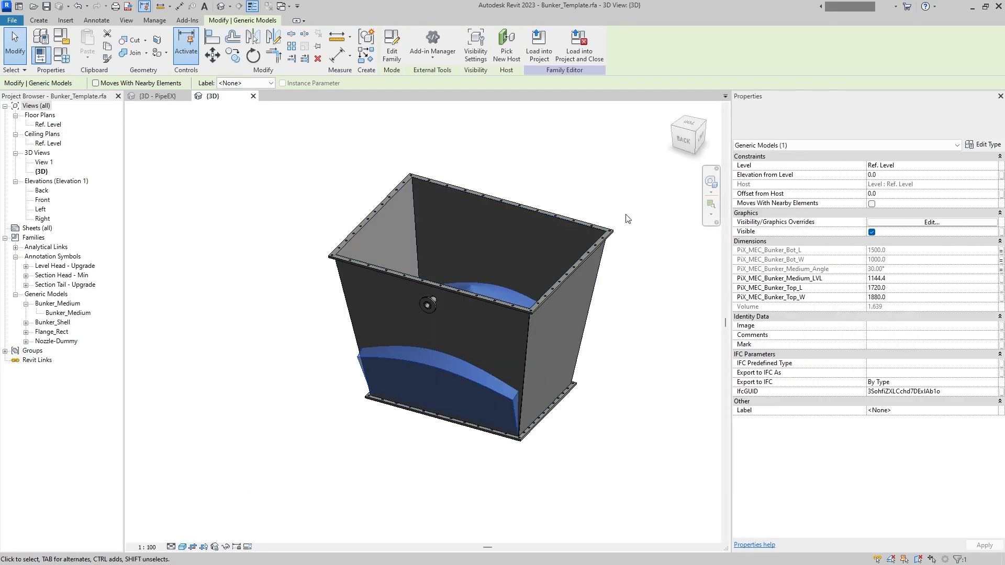
- Associate the medium's PiX_MEC_Bunker_Medium_LVL parameter with the template's PiX_MEC_VESSEL_Height parameter
{"action": "left_click", "coordinate": [1000, 279]}
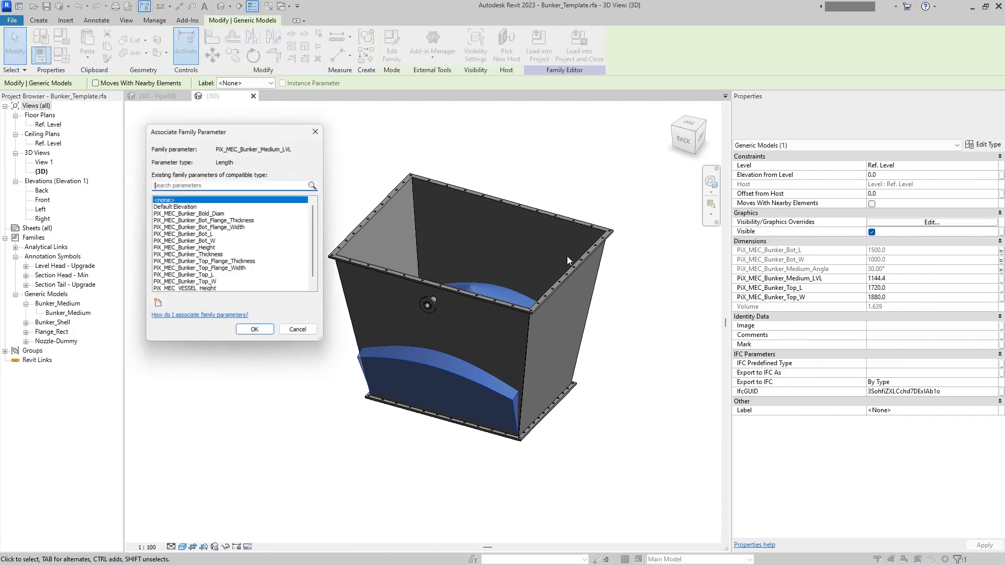
{"action": "scroll", "coordinate": [269, 256], "scroll_direction": "down", "scroll_amount": 1}
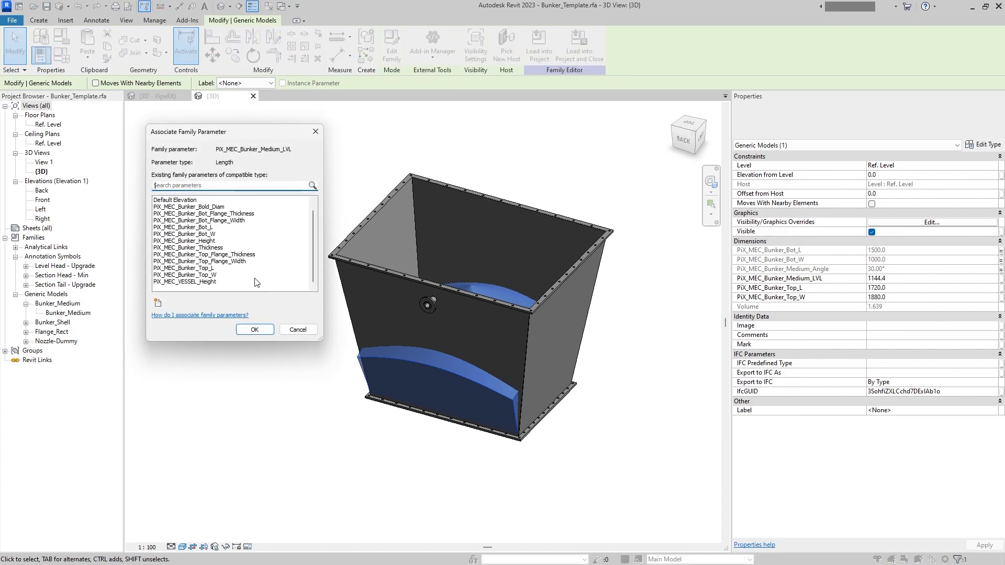
{"action": "left_click", "coordinate": [219, 282]}
{"action": "left_click", "coordinate": [254, 331]}
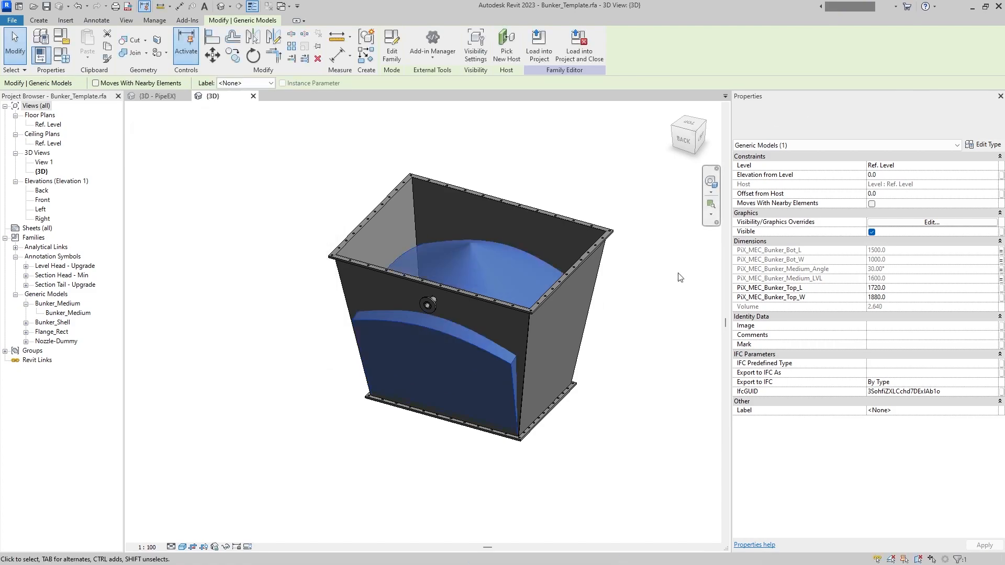
- Associate the medium's PiX_MEC_Bunker_Top_L and PiX_MEC_Bunker_Top_W with the template's parameters of the same names
{"action": "left_click", "coordinate": [1001, 289]}
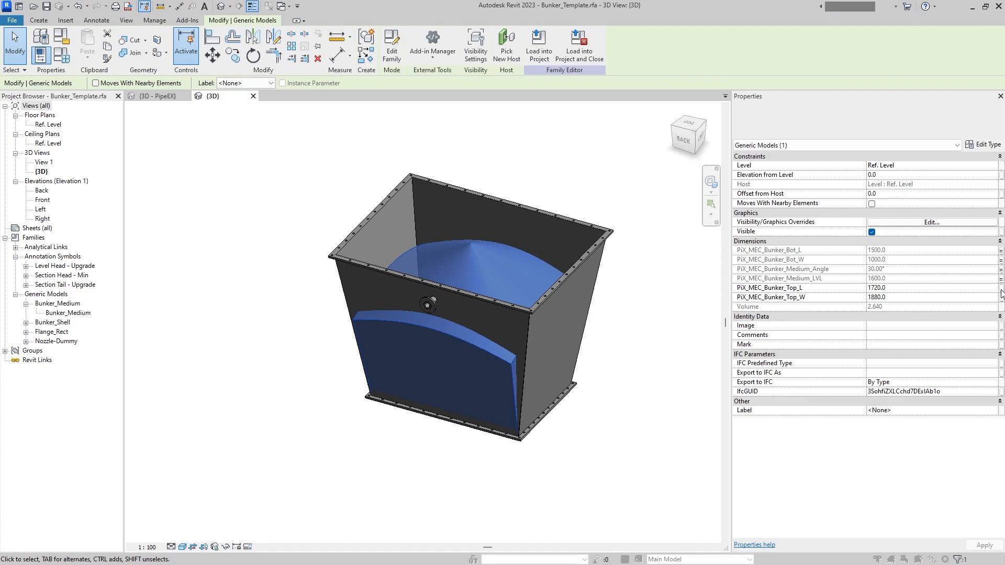
{"action": "scroll", "coordinate": [230, 240], "scroll_direction": "down", "scroll_amount": 1}
{"action": "left_click", "coordinate": [209, 268]}
{"action": "left_click", "coordinate": [254, 329]}
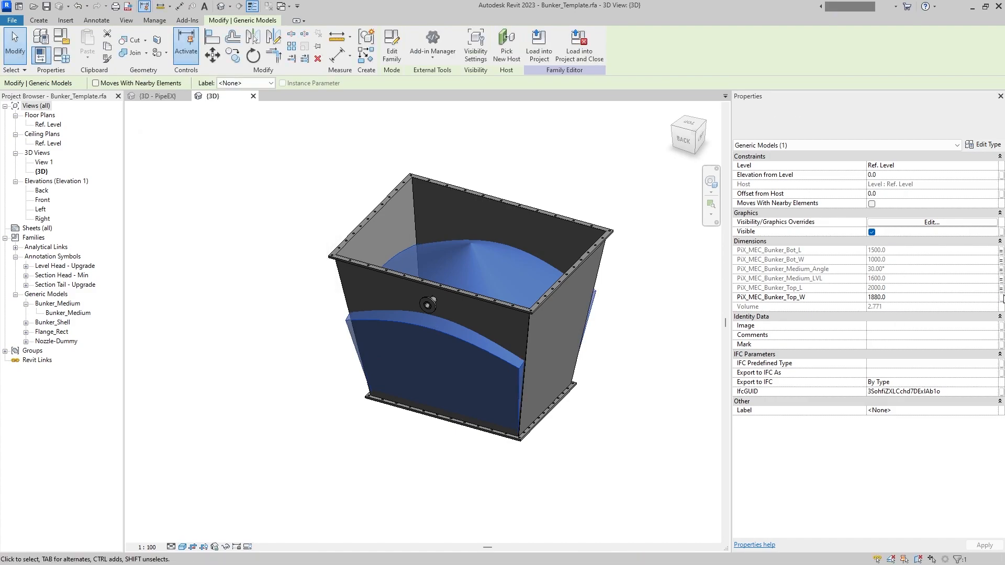
{"action": "left_click", "coordinate": [1000, 297]}
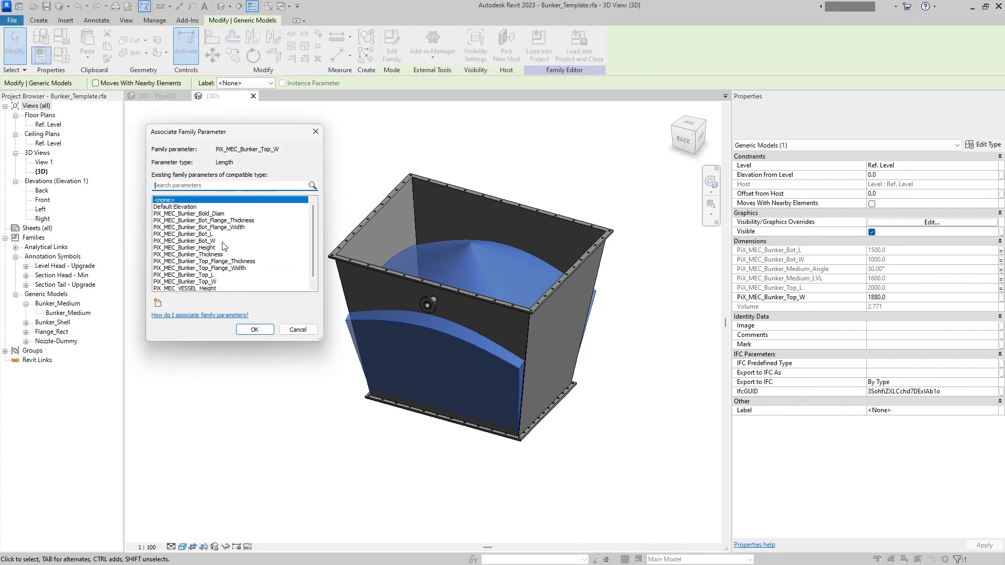
{"action": "scroll", "coordinate": [224, 246], "scroll_direction": "down", "scroll_amount": 1}
{"action": "left_click", "coordinate": [222, 275]}
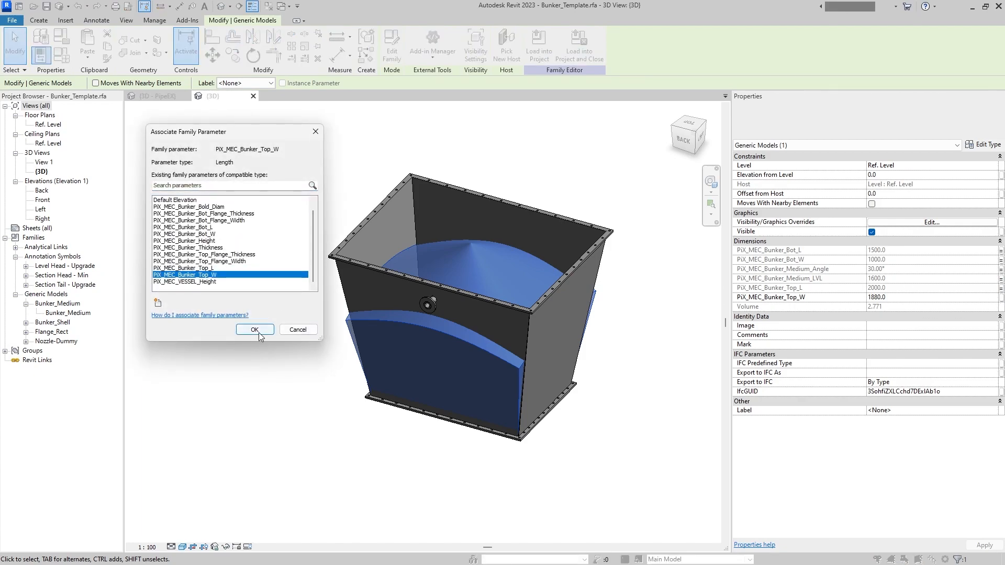
{"action": "left_click", "coordinate": [254, 329]}
- Display the family's 3D view in the realistic visual style and check the grain texture inside the bunker
{"action": "left_click", "coordinate": [231, 291]}
{"action": "middle_click_drag", "start_coordinate": [359, 313], "coordinate": [455, 277], "text": "shift"}
{"action": "left_click", "coordinate": [185, 547]}
{"action": "left_click", "coordinate": [195, 537]}
{"action": "scroll", "coordinate": [471, 250], "scroll_direction": "up", "scroll_amount": 3}
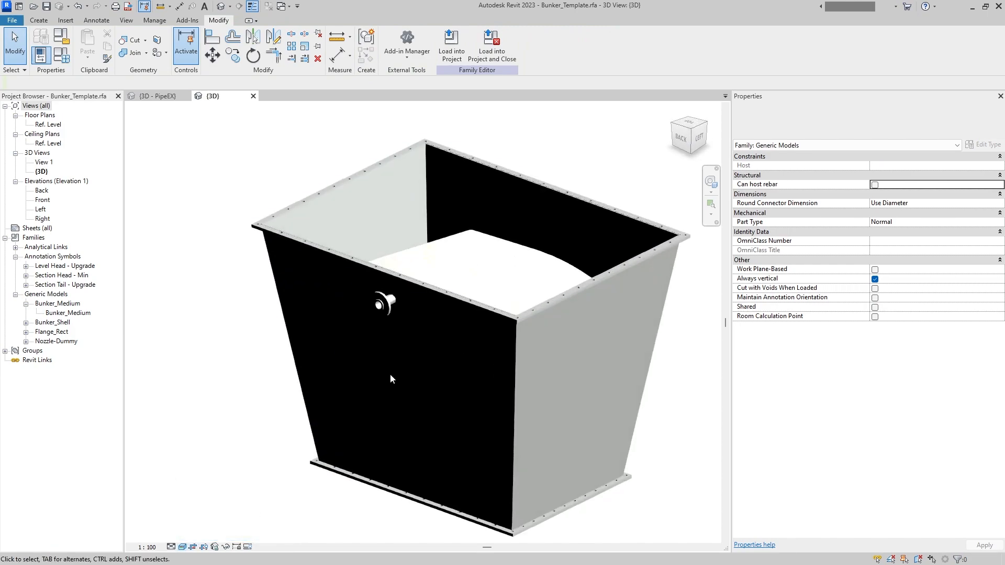
{"action": "left_click", "coordinate": [182, 546]}
{"action": "left_click", "coordinate": [201, 515]}
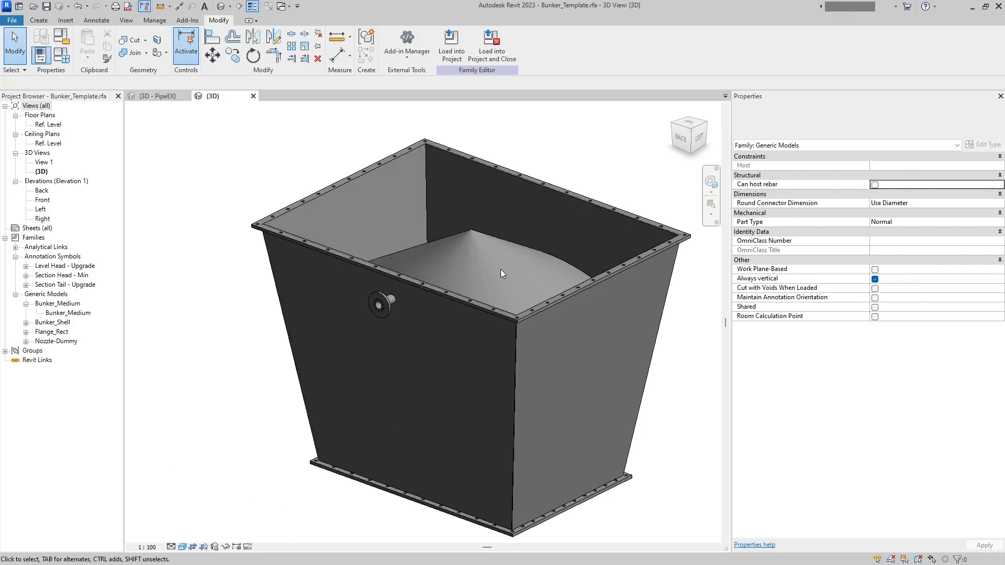
{"action": "left_click", "coordinate": [186, 547]}
{"action": "left_click", "coordinate": [196, 537]}
{"action": "middle_click_drag", "start_coordinate": [398, 366], "coordinate": [317, 333], "text": "shift"}
{"action": "scroll", "coordinate": [447, 267], "scroll_direction": "up", "scroll_amount": 3}
{"action": "middle_click_drag", "start_coordinate": [446, 267], "coordinate": [387, 278], "text": "shift"}
- Load Bunker_Template into the 3.1 Liquid recirculation_PipeEX project and close it, making the project's family editable and dismissing the save reminder
{"action": "key", "text": "ctrl+w"}
{"action": "left_click", "coordinate": [484, 294]}
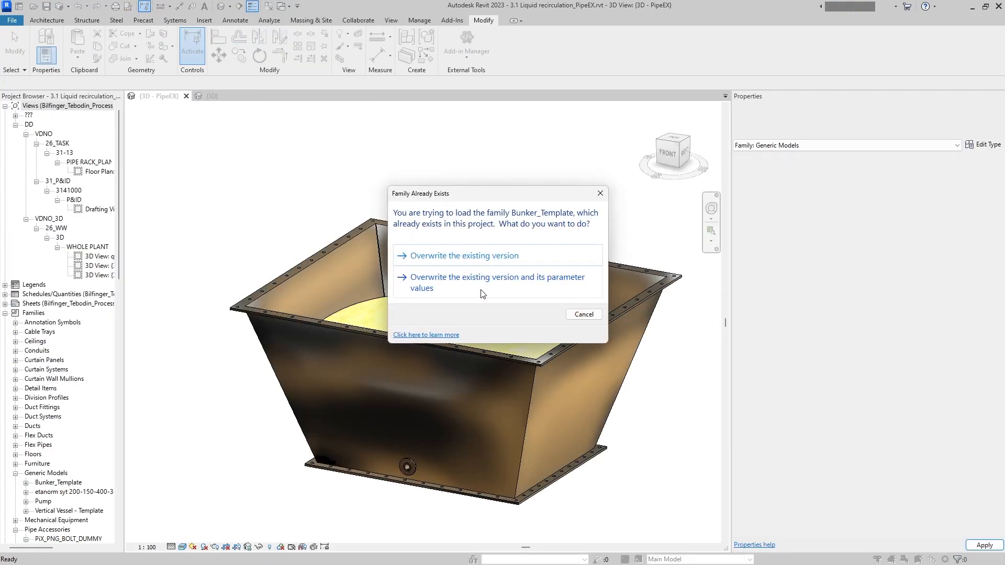
{"action": "left_click", "coordinate": [482, 292]}
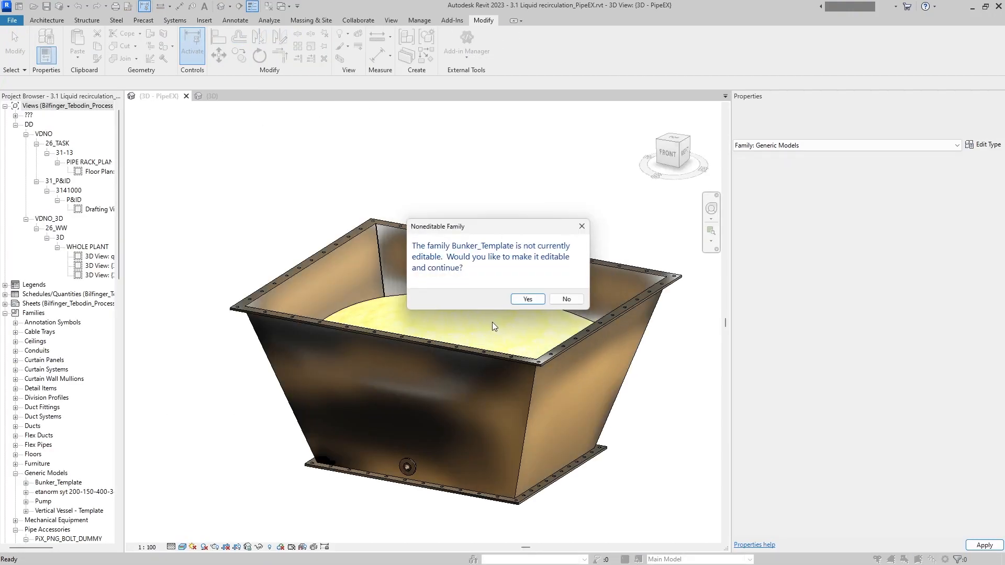
{"action": "left_click", "coordinate": [528, 300]}
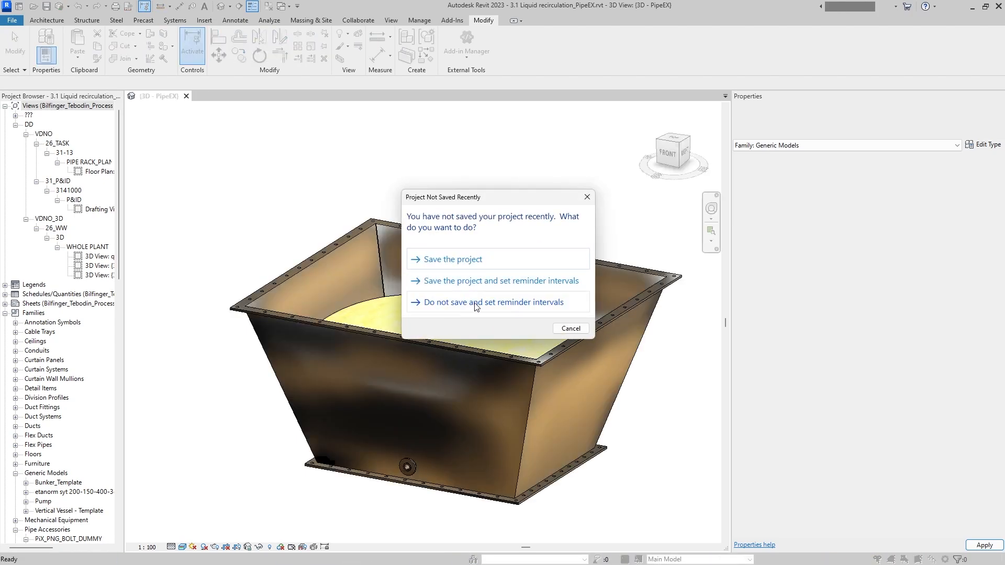
{"action": "left_click", "coordinate": [587, 197]}
- Examine the reloaded bunker in the project's 3D view from several sides, including the grain surface, flanges and nozzle
{"action": "middle_click_drag", "start_coordinate": [518, 291], "coordinate": [407, 342], "text": "shift"}
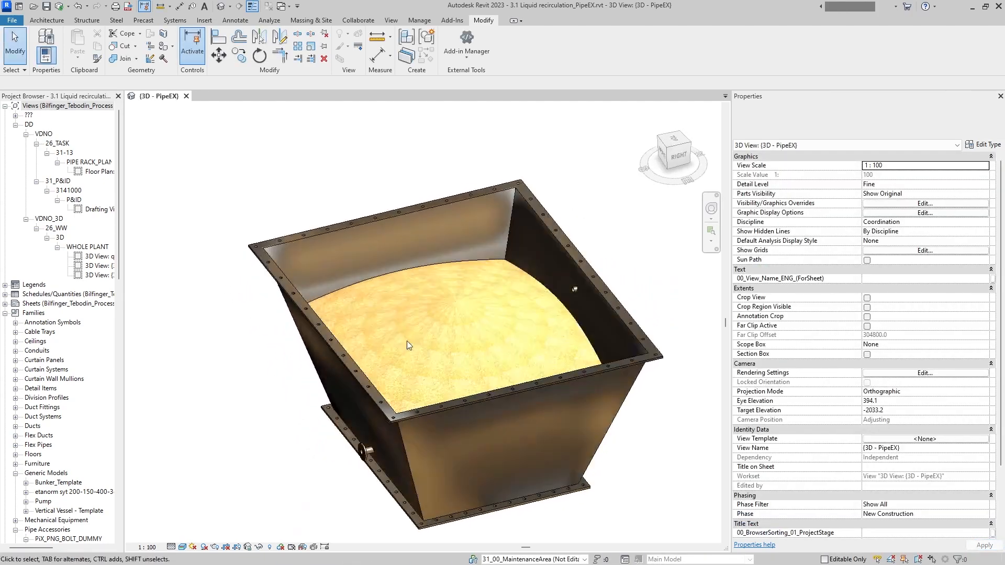
{"action": "scroll", "coordinate": [436, 306], "scroll_direction": "up", "scroll_amount": 1}
{"action": "middle_click_drag", "start_coordinate": [436, 307], "coordinate": [390, 355], "text": "shift"}
{"action": "scroll", "coordinate": [439, 350], "scroll_direction": "up", "scroll_amount": 5}
{"action": "scroll", "coordinate": [524, 302], "scroll_direction": "down", "scroll_amount": 5}
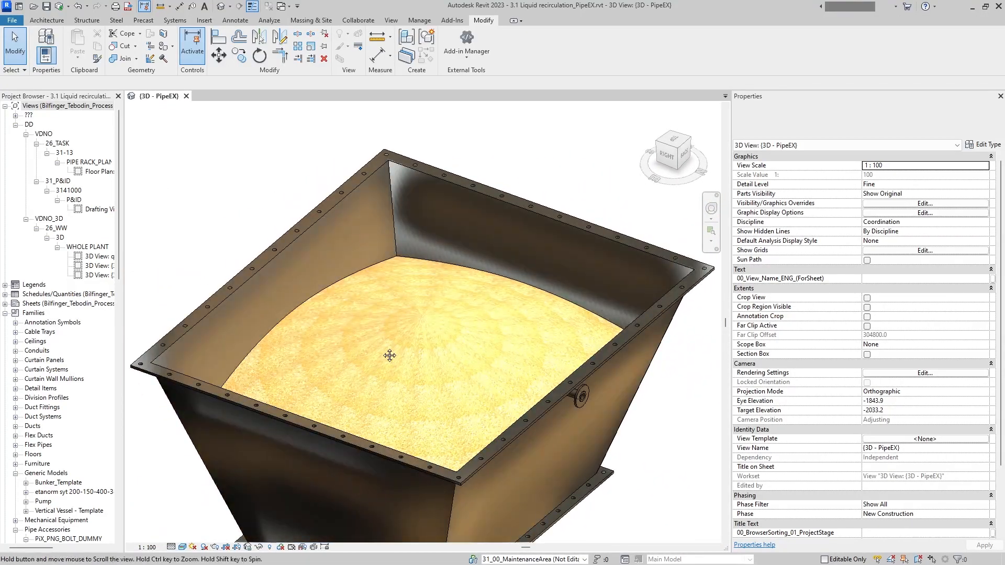
{"action": "scroll", "coordinate": [394, 297], "scroll_direction": "up", "scroll_amount": 3}
{"action": "middle_click_drag", "start_coordinate": [395, 294], "coordinate": [450, 307], "text": "shift"}
{"action": "scroll", "coordinate": [469, 328], "scroll_direction": "down", "scroll_amount": 1}
{"action": "scroll", "coordinate": [486, 311], "scroll_direction": "down", "scroll_amount": 2}
{"action": "middle_click_drag", "start_coordinate": [516, 302], "coordinate": [358, 336], "text": "shift"}
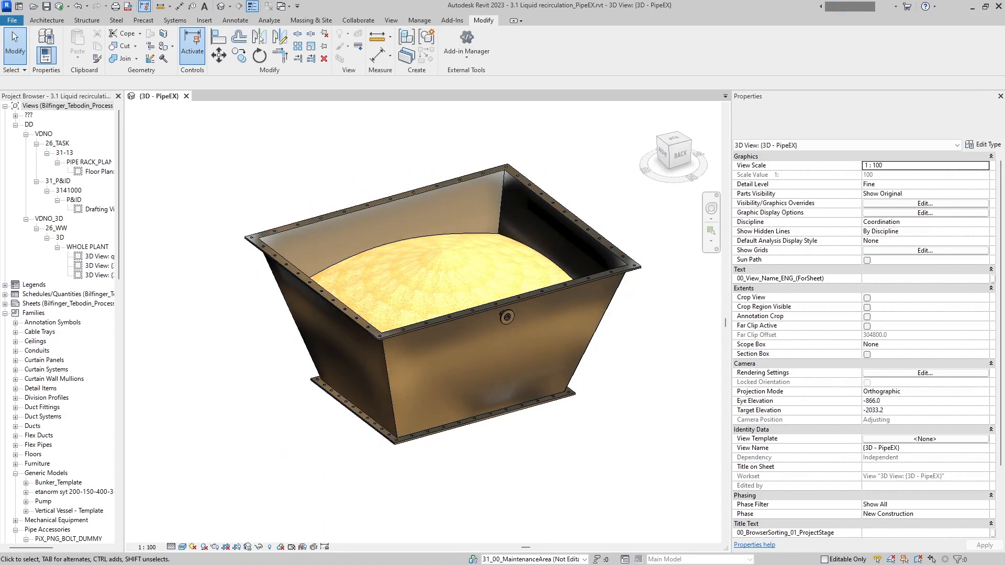